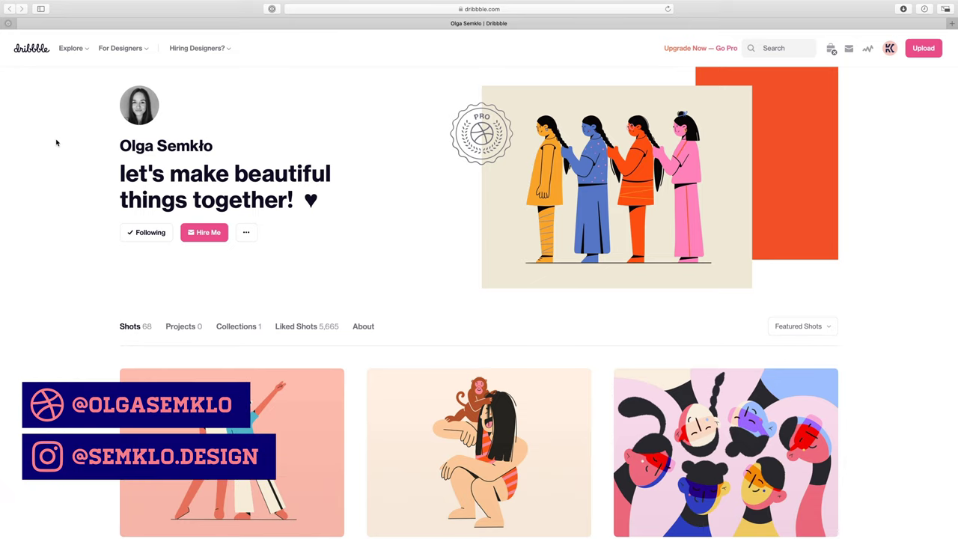
- Browse the illustrator's Dribbble portfolio and examine the style of the character illustrations
{"action": "scroll", "coordinate": [55, 144], "scroll_direction": "down", "scroll_amount": 2}
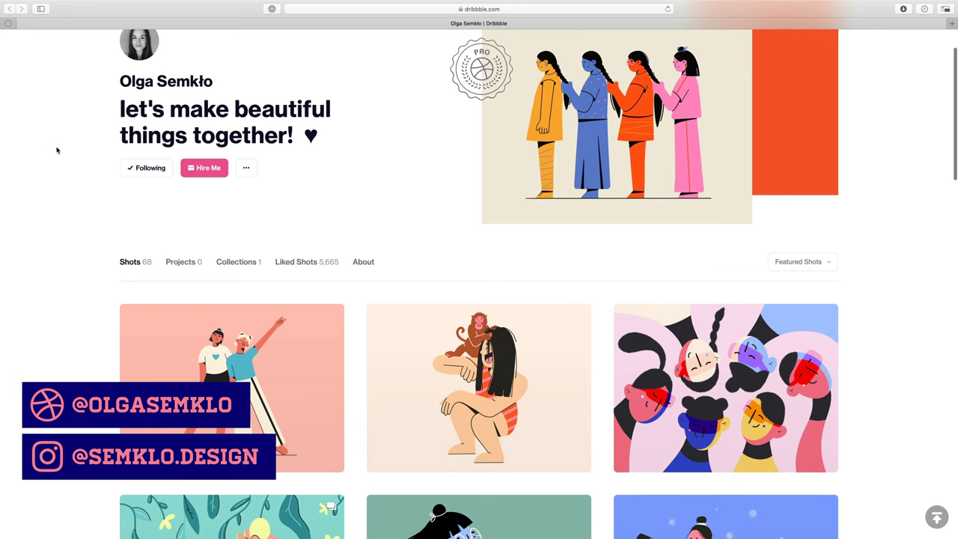
{"action": "scroll", "coordinate": [57, 149], "scroll_direction": "down", "scroll_amount": 3}
{"action": "scroll", "coordinate": [64, 141], "scroll_direction": "down", "scroll_amount": 3}
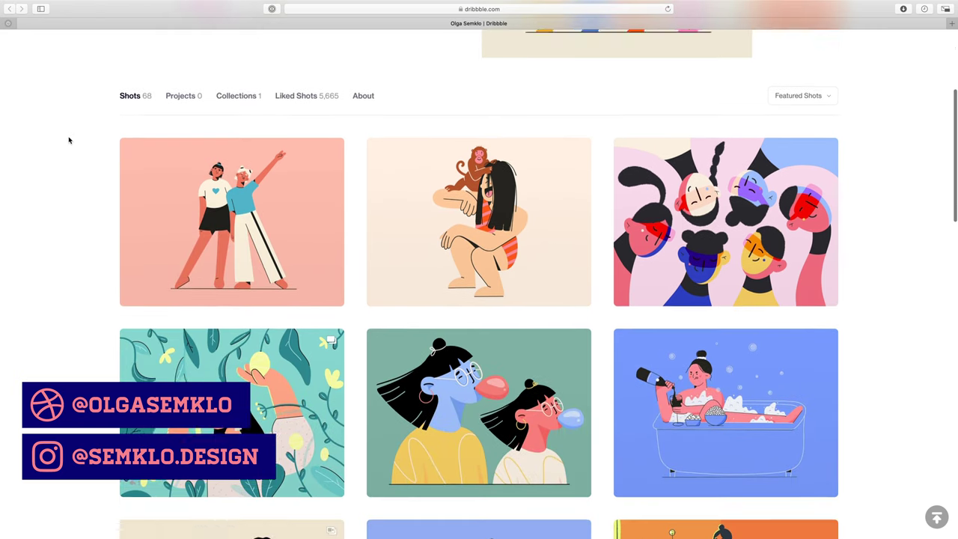
{"action": "scroll", "coordinate": [78, 146], "scroll_direction": "down", "scroll_amount": 3}
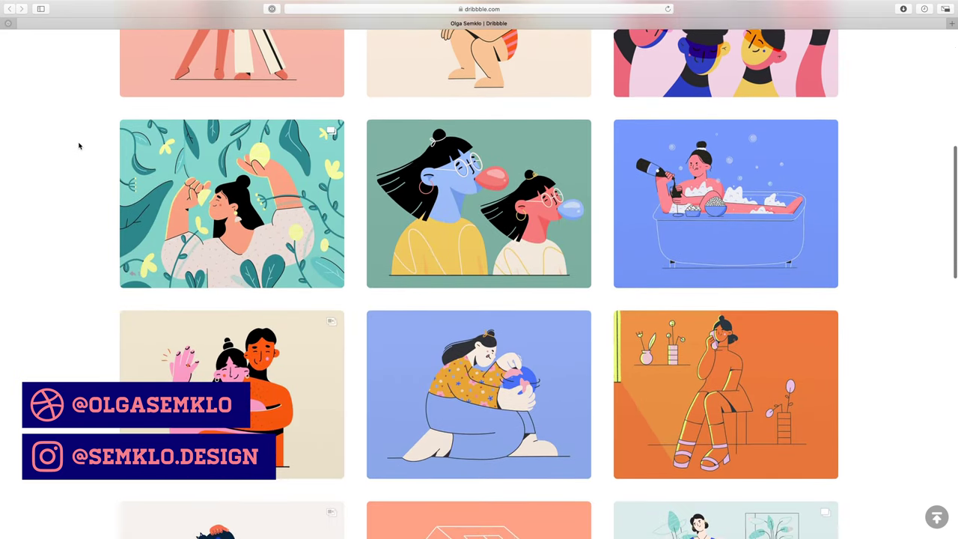
{"action": "scroll", "coordinate": [80, 144], "scroll_direction": "down", "scroll_amount": 3}
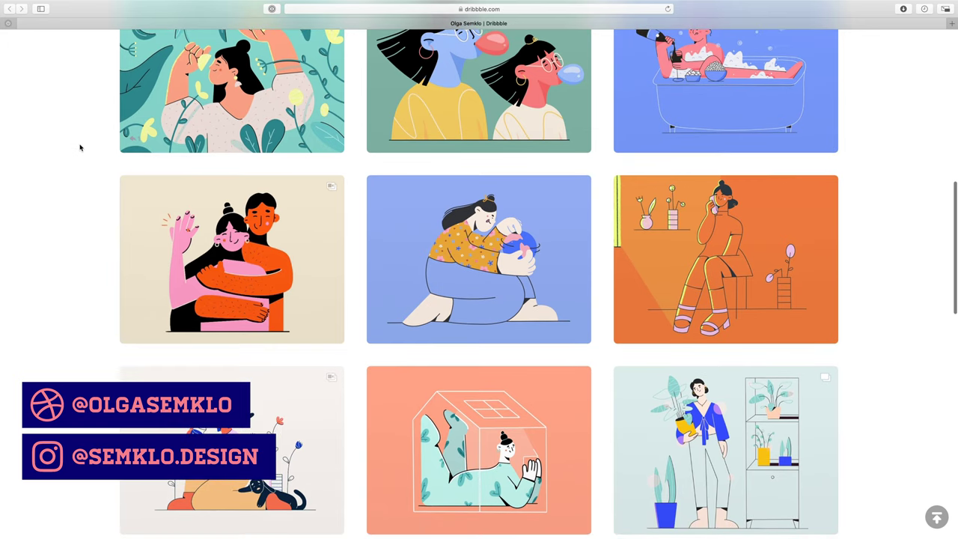
{"action": "scroll", "coordinate": [80, 147], "scroll_direction": "down", "scroll_amount": 3}
{"action": "scroll", "coordinate": [79, 144], "scroll_direction": "down", "scroll_amount": 3}
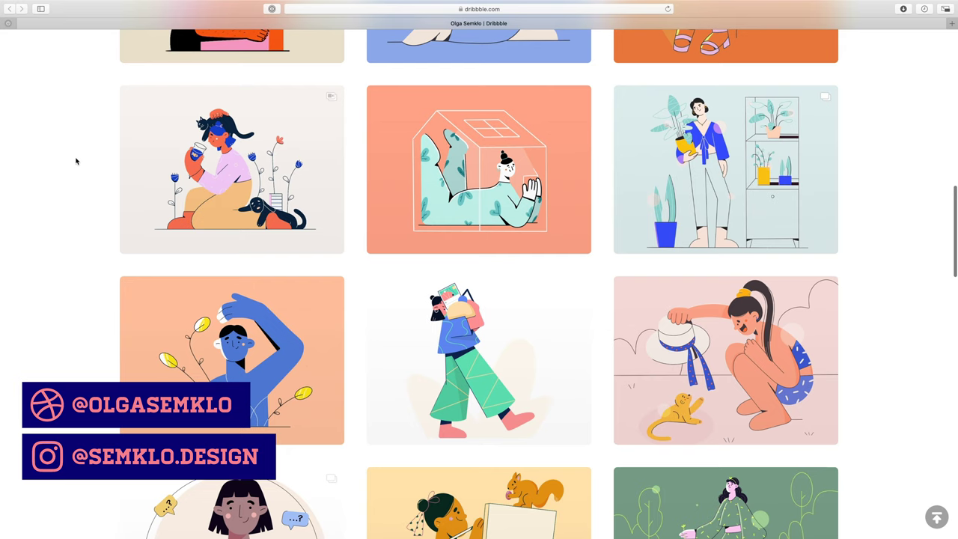
{"action": "scroll", "coordinate": [98, 161], "scroll_direction": "down", "scroll_amount": 6}
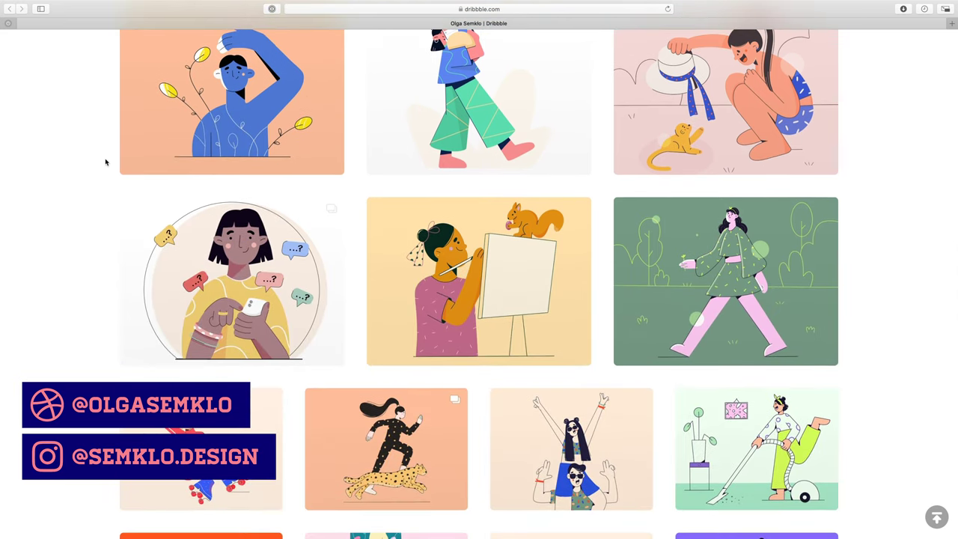
{"action": "scroll", "coordinate": [105, 160], "scroll_direction": "down", "scroll_amount": 3}
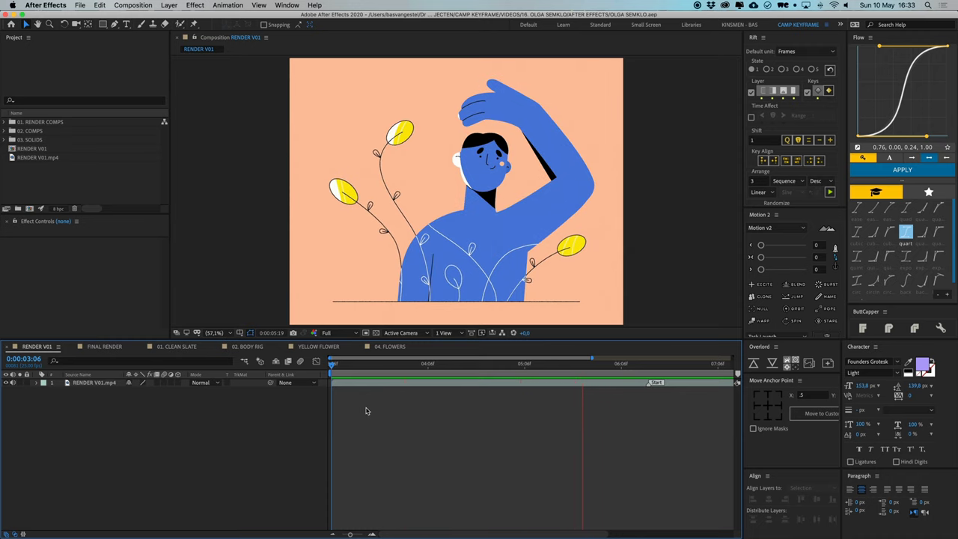
- Scrub through the RENDER V01 composition, and open FINAL RENDER at 0:00:05:06 to show the complete character
{"action": "left_click", "coordinate": [366, 367]}
{"action": "left_click_drag", "start_coordinate": [366, 366], "coordinate": [486, 367]}
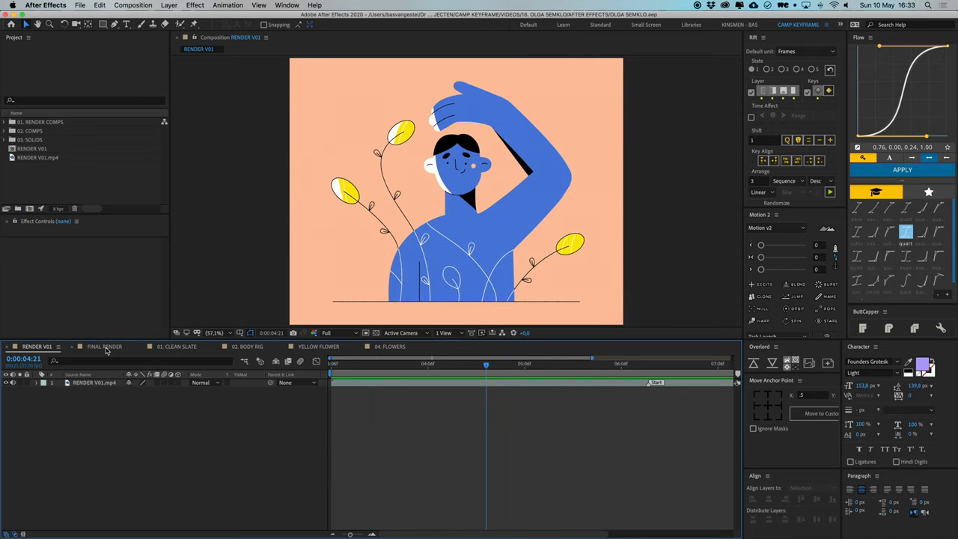
{"action": "left_click", "coordinate": [108, 349]}
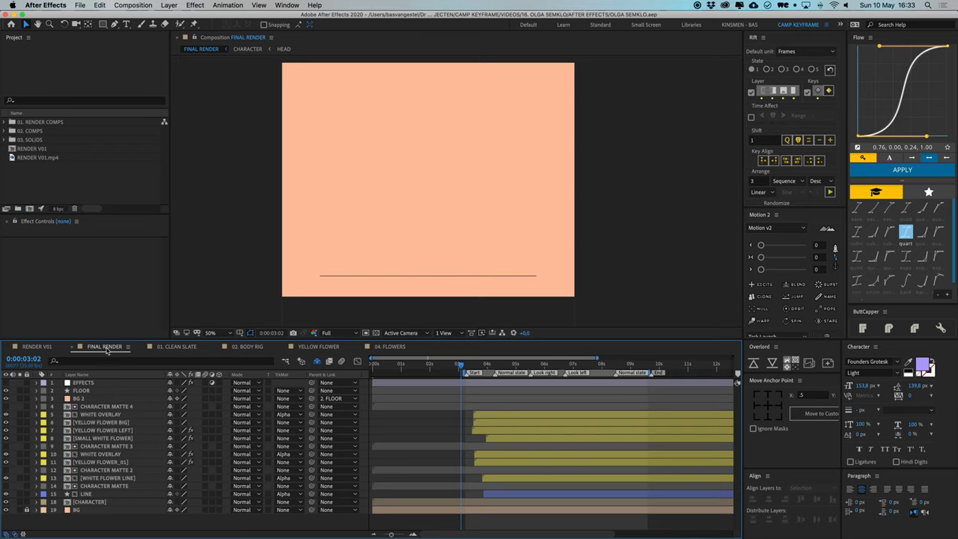
{"action": "left_click", "coordinate": [525, 367]}
{"action": "scroll", "coordinate": [521, 406], "scroll_direction": "right", "scroll_amount": 3}
{"action": "scroll", "coordinate": [522, 408], "scroll_direction": "left", "scroll_amount": 1}
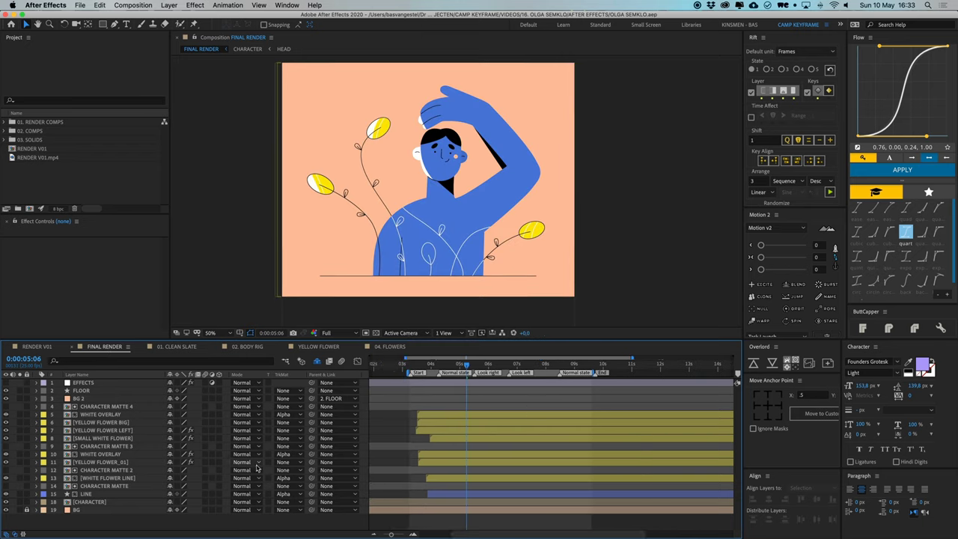
- Examine the layer structure of FINAL RENDER, from CHARACTER through the flower and matte layers to BG 2, FLOOR and EFFECTS
{"action": "left_click", "coordinate": [90, 503]}
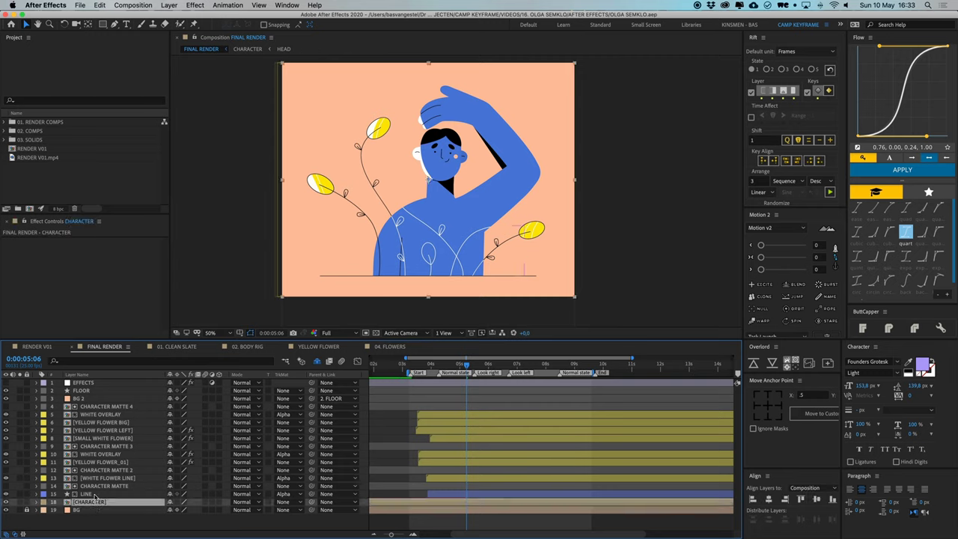
{"action": "left_click", "coordinate": [94, 494]}
{"action": "left_click", "coordinate": [102, 408], "text": "shift"}
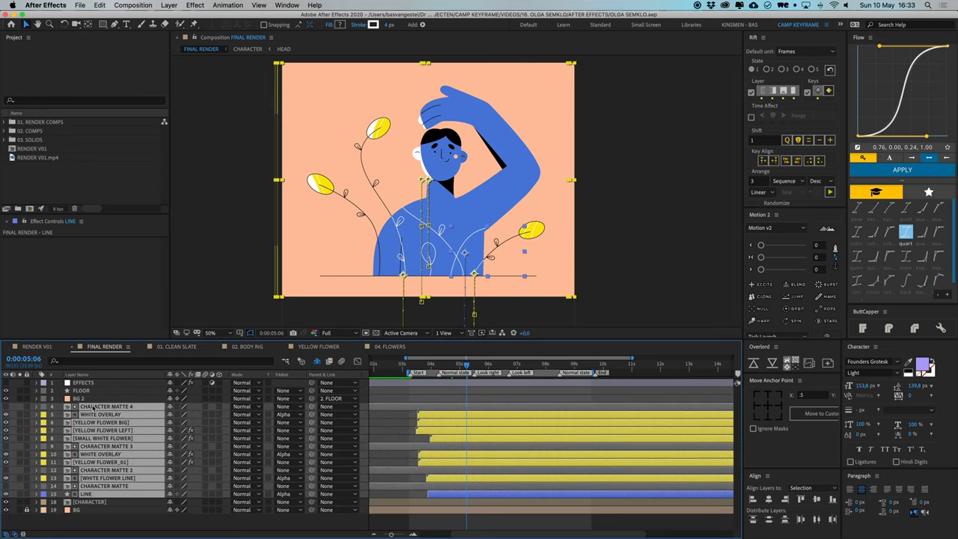
{"action": "left_click", "coordinate": [84, 401]}
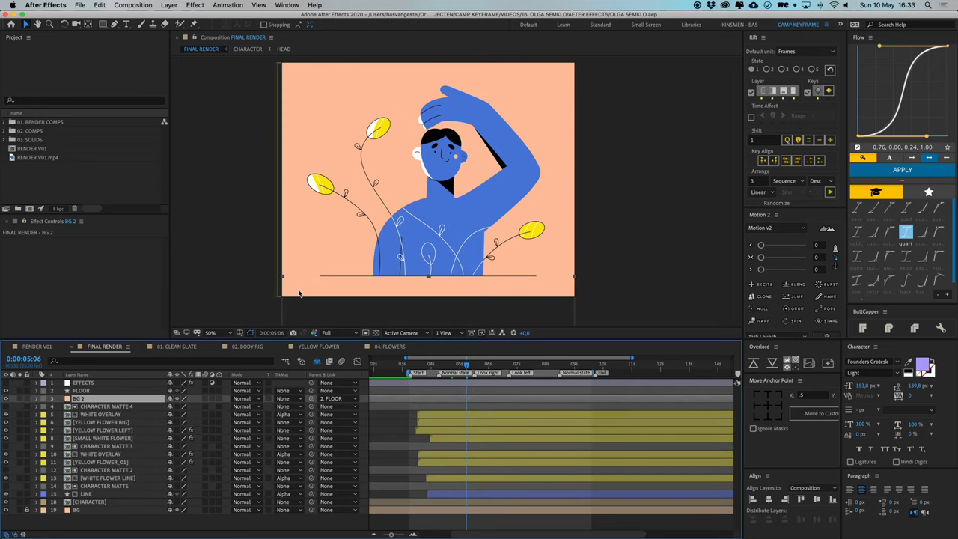
{"action": "left_click", "coordinate": [84, 391]}
{"action": "left_click", "coordinate": [84, 382]}
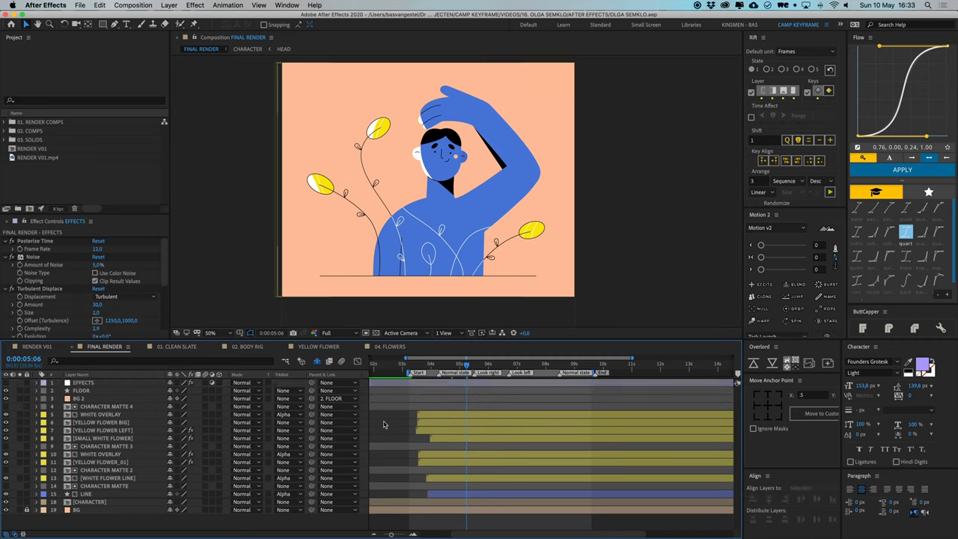
- Open the 01. CLEAN SLATE composition and examine its character layers and timeline
{"action": "left_click", "coordinate": [191, 348]}
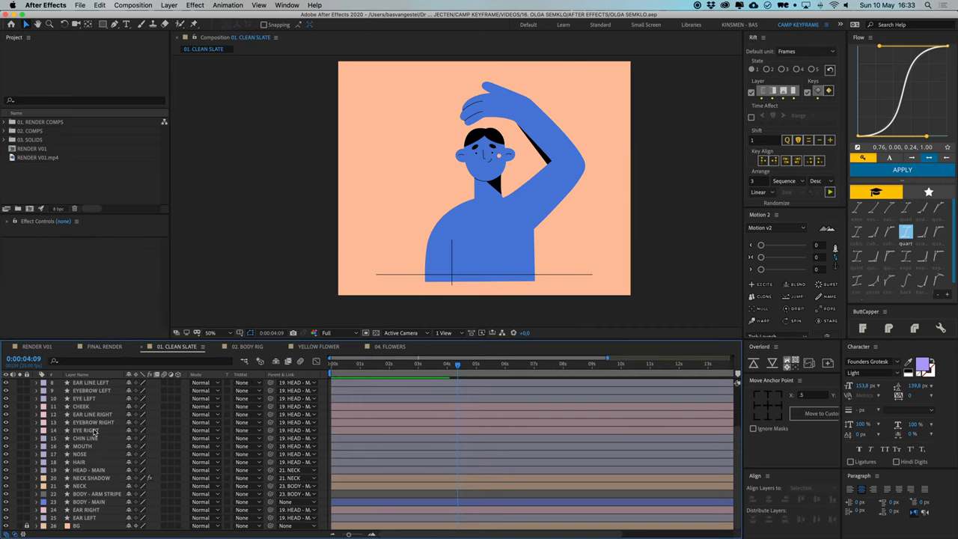
{"action": "scroll", "coordinate": [89, 430], "scroll_direction": "up", "scroll_amount": 3}
{"action": "scroll", "coordinate": [94, 432], "scroll_direction": "down", "scroll_amount": 3}
{"action": "left_click_drag", "start_coordinate": [387, 371], "coordinate": [433, 392]}
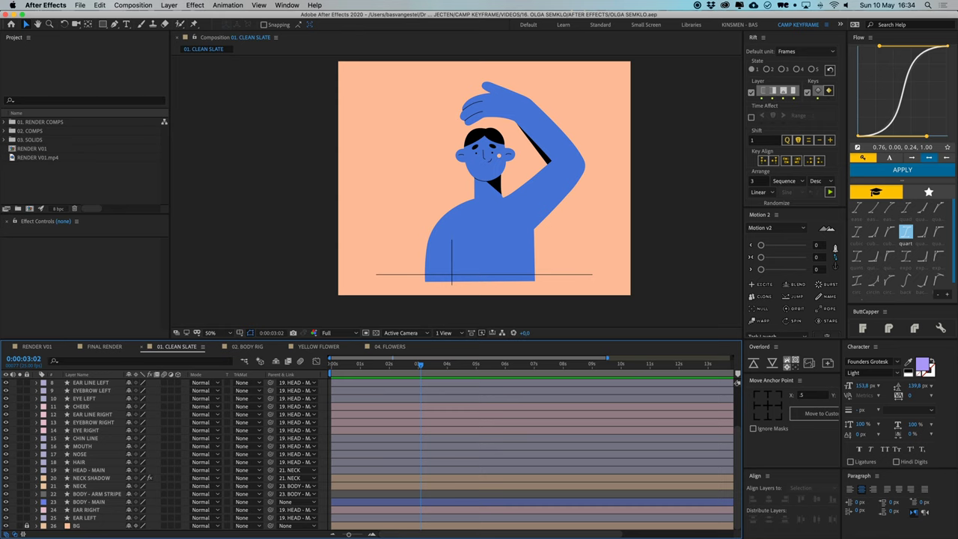
- Open the Joysticks_n_Sliders script and place its window clear of the composition view
{"action": "left_click", "coordinate": [287, 5]}
{"action": "scroll", "coordinate": [338, 430], "scroll_direction": "down", "scroll_amount": 8}
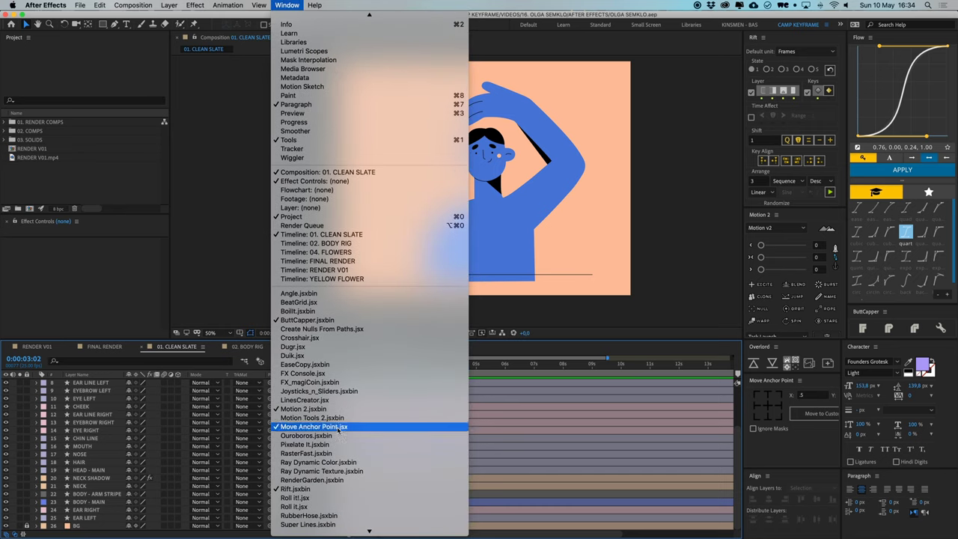
{"action": "left_click", "coordinate": [327, 391]}
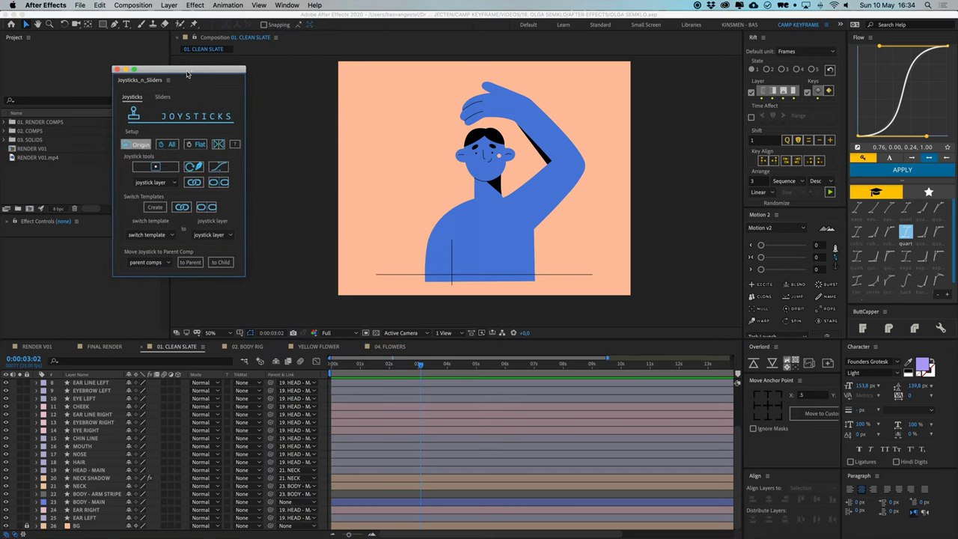
{"action": "left_click_drag", "start_coordinate": [194, 72], "coordinate": [116, 72]}
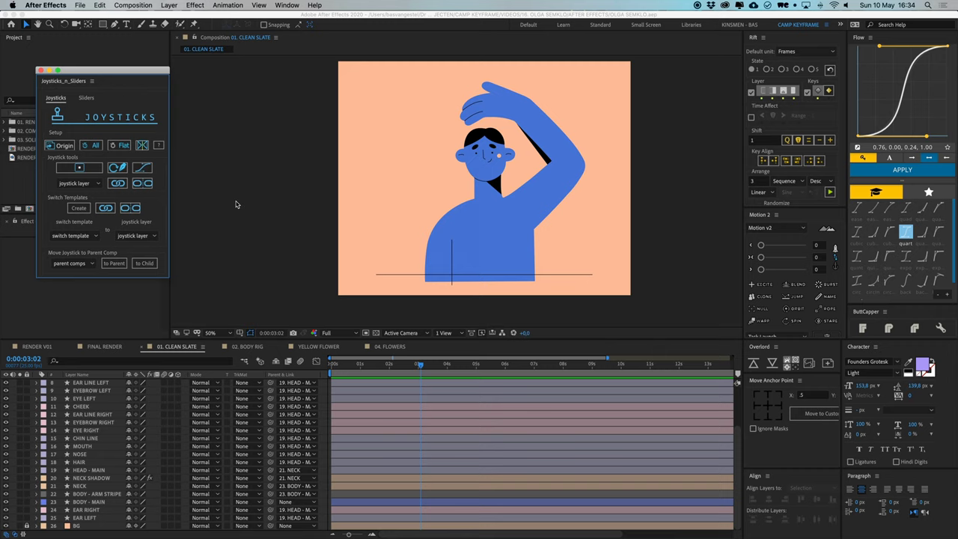
- Return to the first frame of 01. CLEAN SLATE and lock the FLOOR layer
{"action": "left_click", "coordinate": [332, 364]}
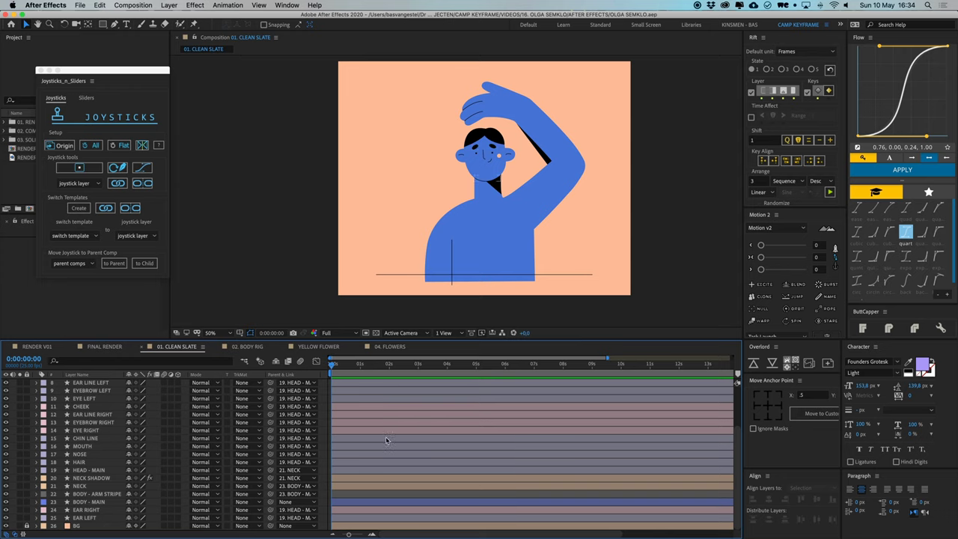
{"action": "scroll", "coordinate": [386, 437], "scroll_direction": "up", "scroll_amount": 6}
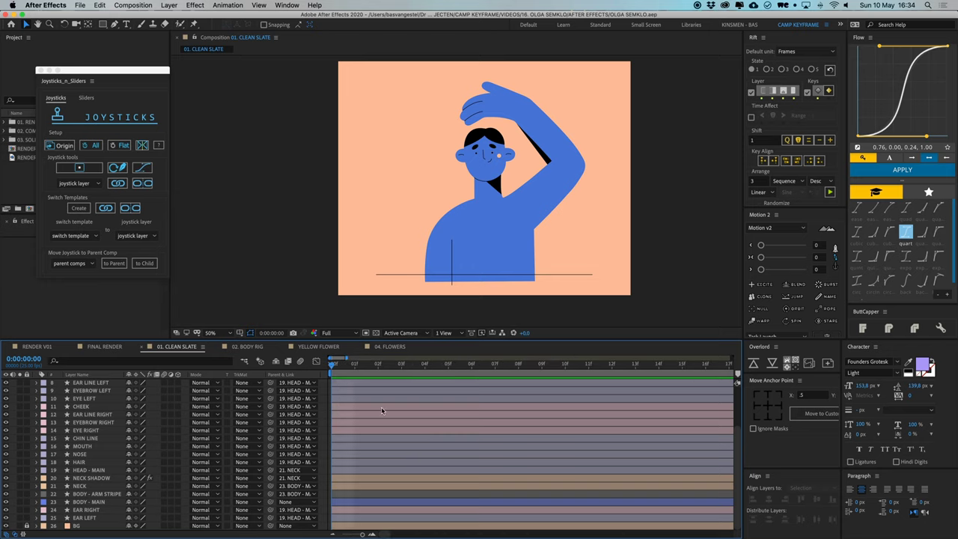
{"action": "scroll", "coordinate": [374, 406], "scroll_direction": "up", "scroll_amount": 3}
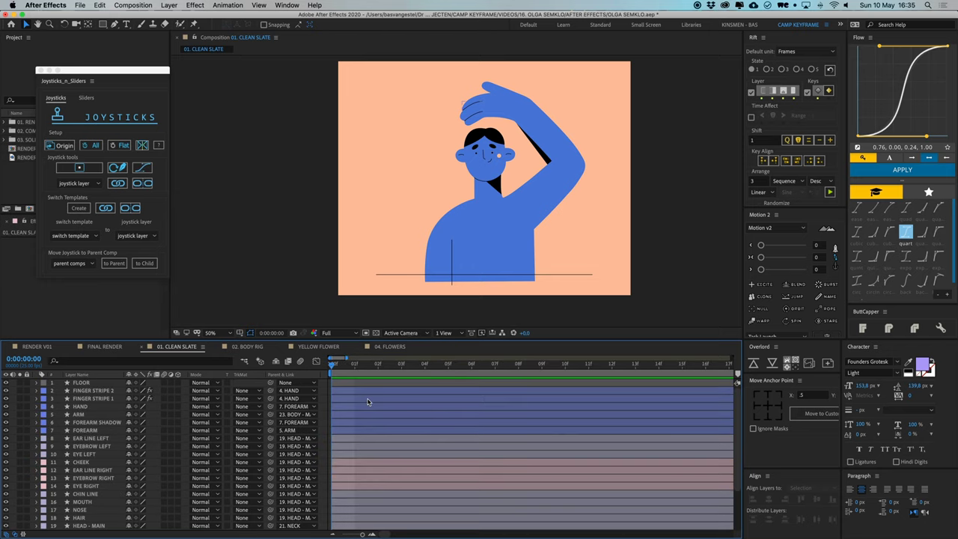
{"action": "left_click", "coordinate": [88, 383]}
{"action": "left_click", "coordinate": [28, 384]}
- Select all unlocked character layers and add Position keyframes to them at 0:00:00:00
{"action": "scroll", "coordinate": [395, 443], "scroll_direction": "down", "scroll_amount": 3}
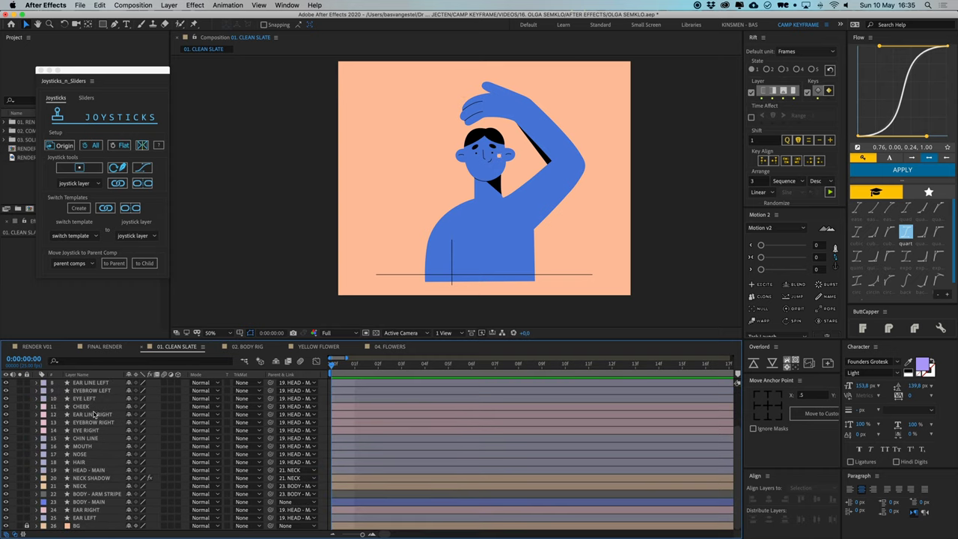
{"action": "left_click", "coordinate": [390, 410]}
{"action": "key", "text": "super+a"}
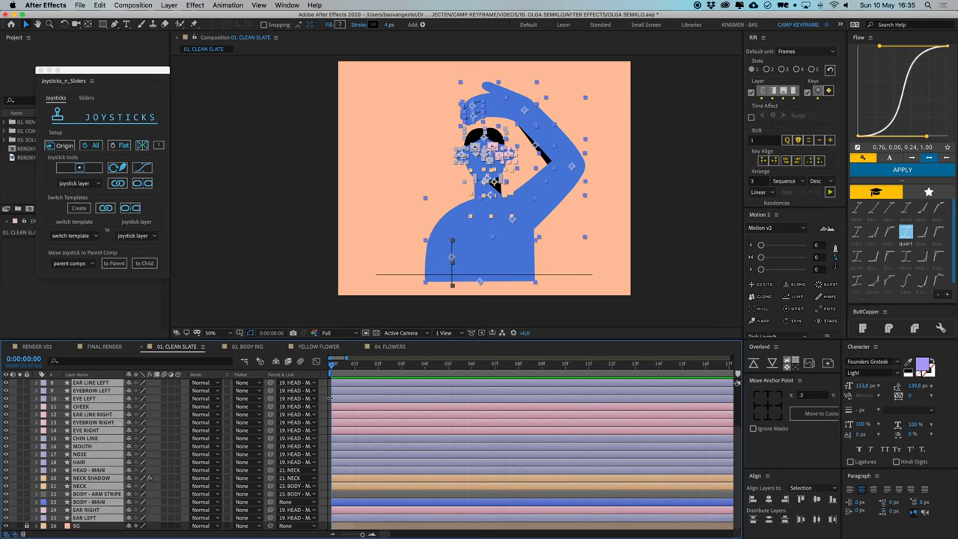
{"action": "key", "text": "p"}
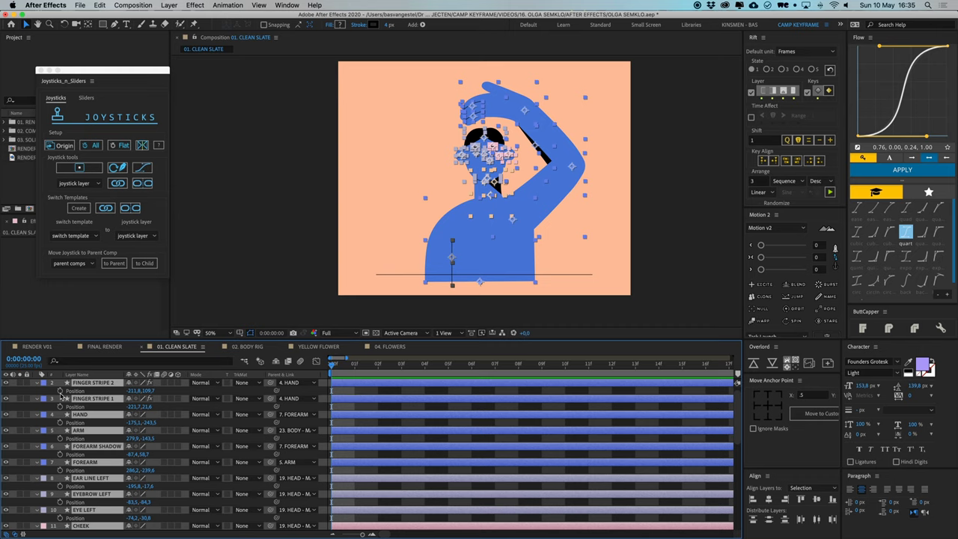
{"action": "left_click", "coordinate": [60, 391]}
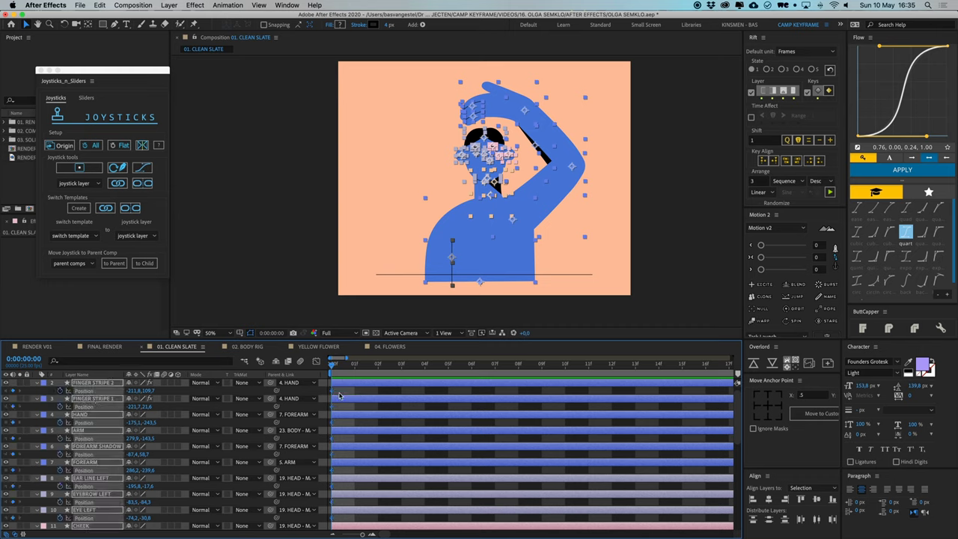
{"action": "scroll", "coordinate": [358, 426], "scroll_direction": "up", "scroll_amount": 1}
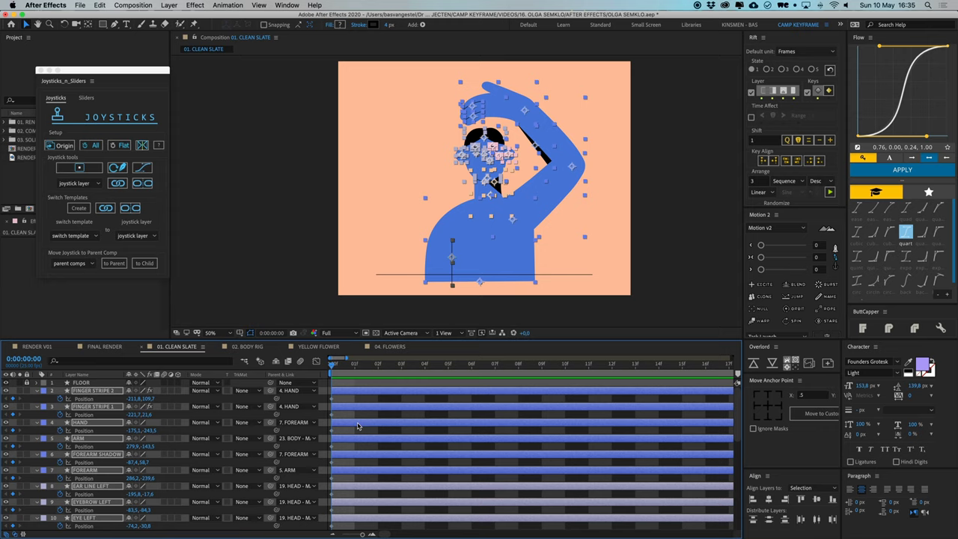
- Add Rotation keyframes to all character layers at 0:00:00:00 and show them together with the Position keyframes
{"action": "key", "text": "r"}
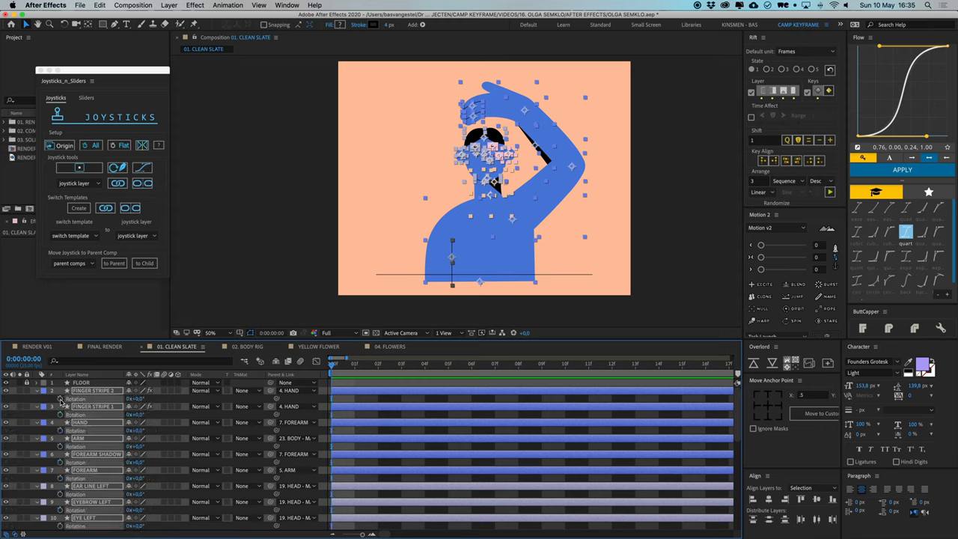
{"action": "left_click", "coordinate": [60, 398]}
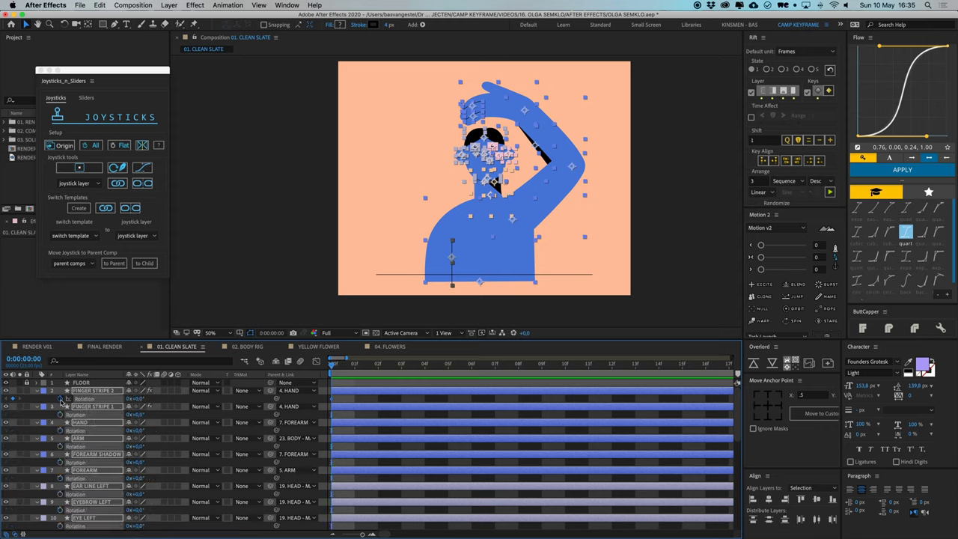
{"action": "left_click", "coordinate": [401, 402]}
{"action": "key", "text": "shift+p"}
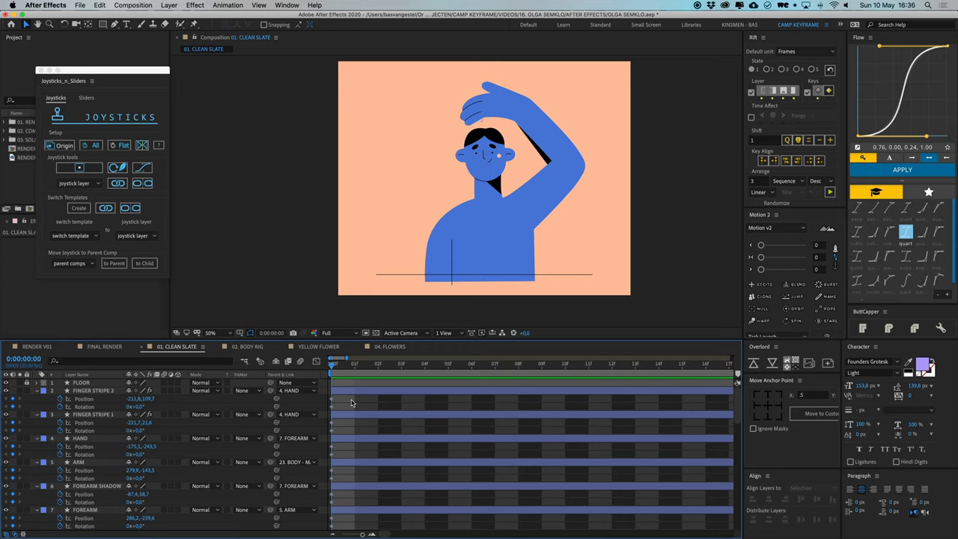
- Add a Path keyframe to the HAIR layer's Path 1 at 0:00:00:00
{"action": "left_click", "coordinate": [493, 137]}
{"action": "key", "text": "period"}
{"action": "key", "text": "period"}
{"action": "left_click_drag", "start_coordinate": [579, 94], "coordinate": [471, 314]}
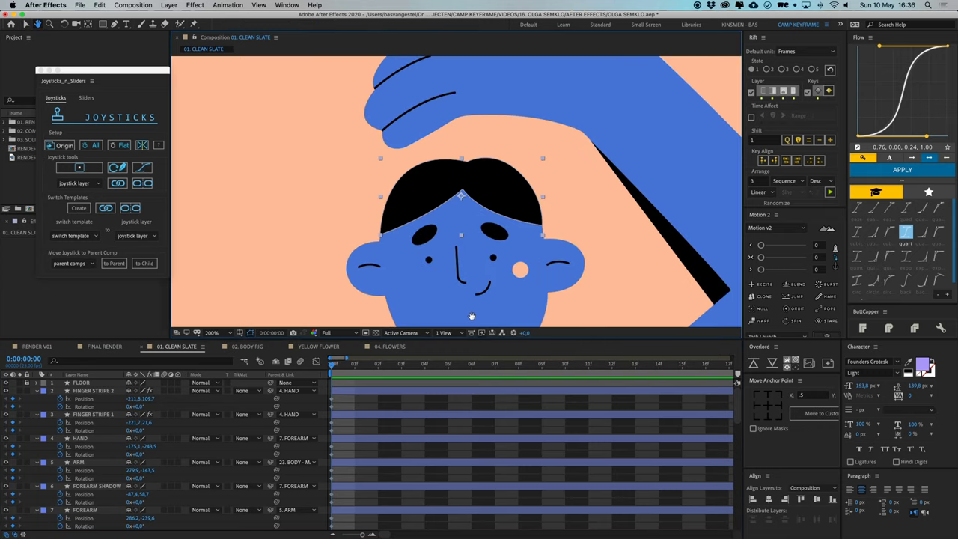
{"action": "left_click_drag", "start_coordinate": [515, 201], "coordinate": [498, 182]}
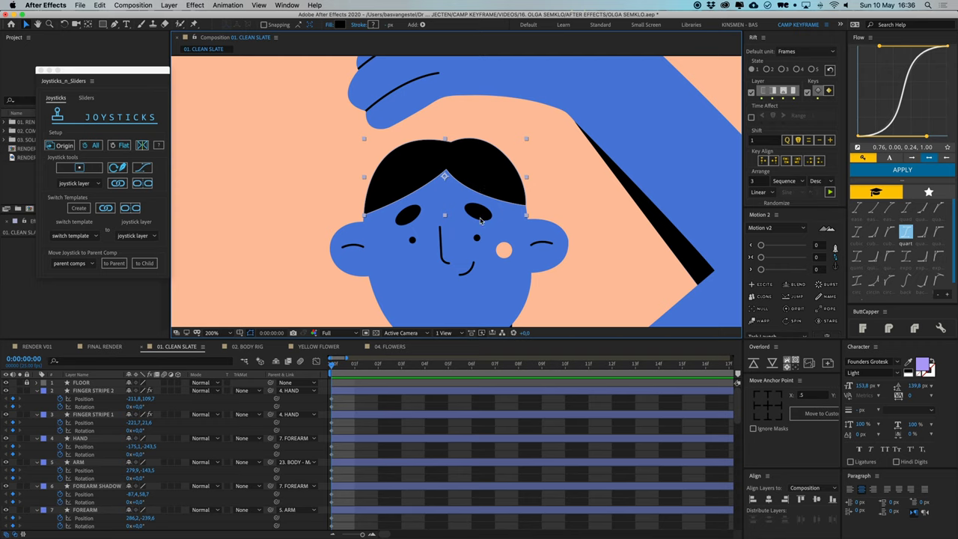
{"action": "scroll", "coordinate": [381, 444], "scroll_direction": "down", "scroll_amount": 5}
{"action": "scroll", "coordinate": [380, 443], "scroll_direction": "down", "scroll_amount": 5}
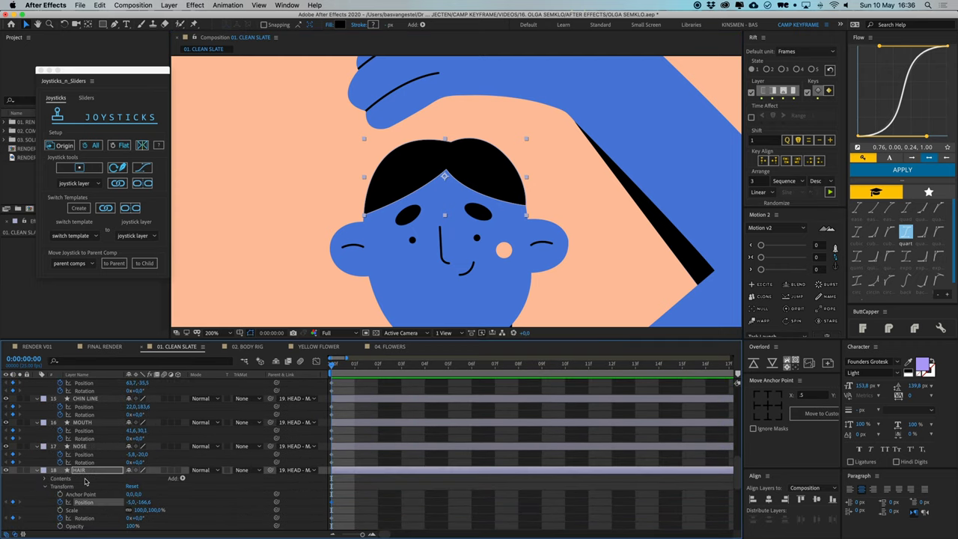
{"action": "left_click", "coordinate": [46, 479]}
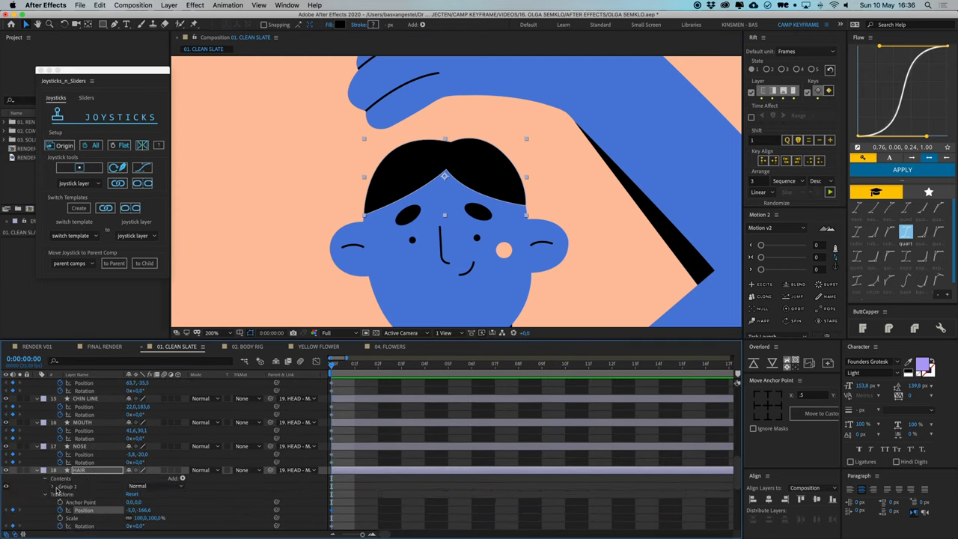
{"action": "left_click", "coordinate": [61, 494]}
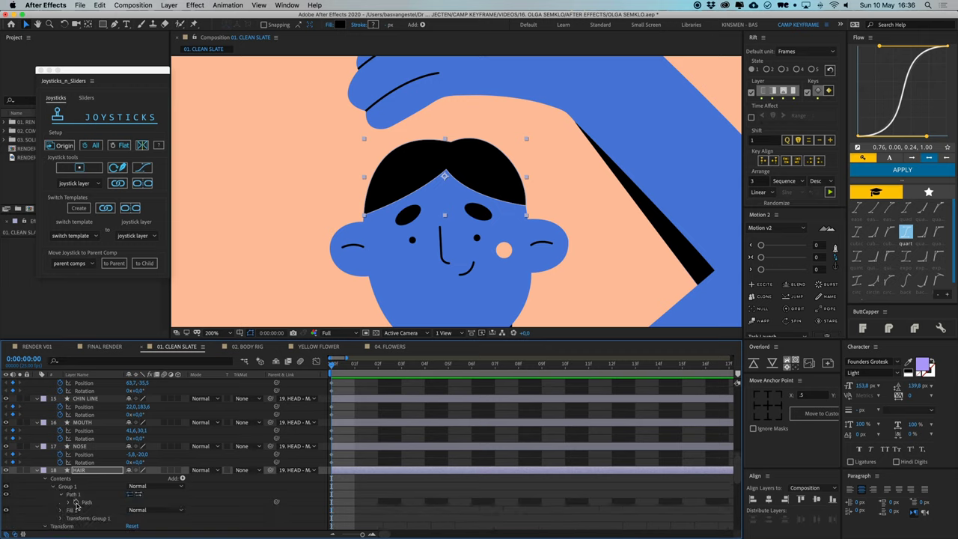
{"action": "left_click", "coordinate": [94, 502]}
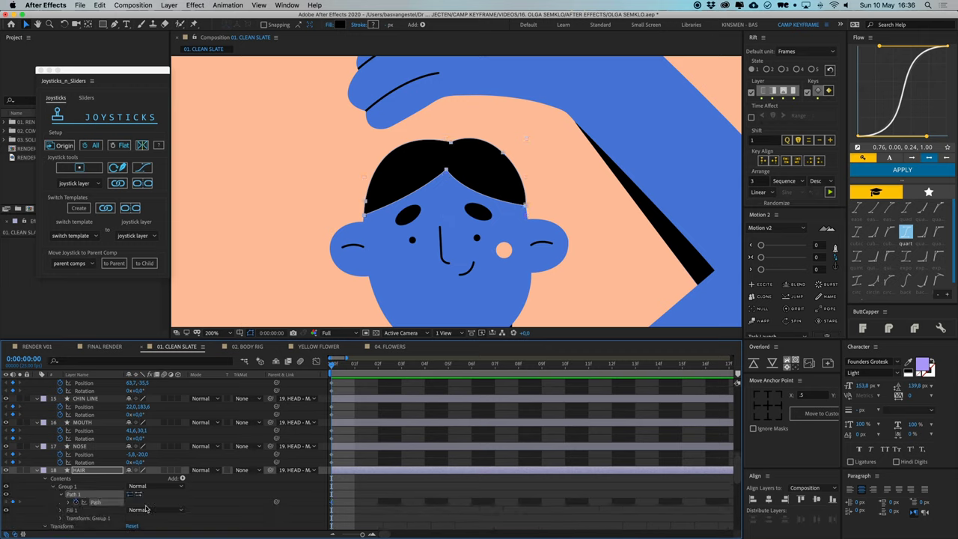
{"action": "left_click", "coordinate": [366, 486]}
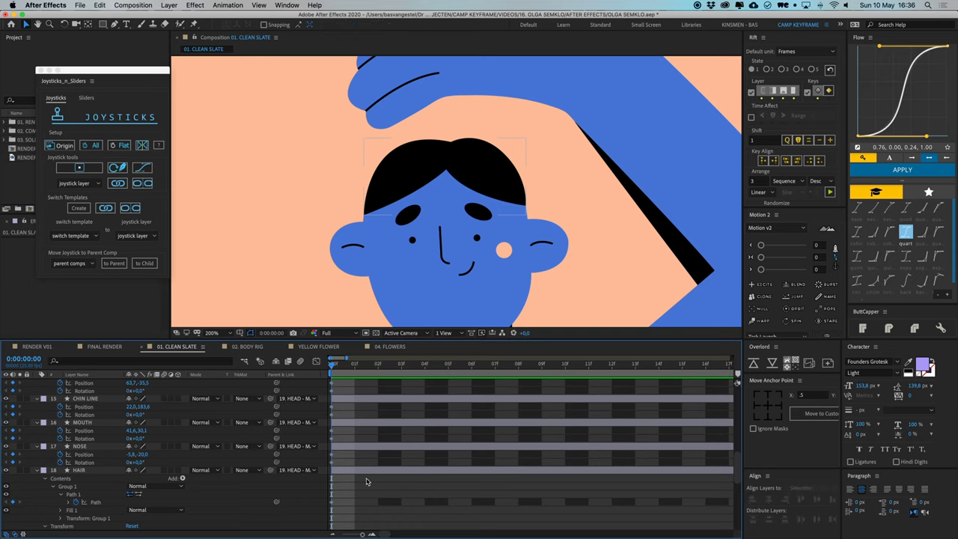
- Add a Path keyframe to the EAR LINE LEFT layer's Path 1 at 0:00:00:00
{"action": "left_click", "coordinate": [357, 250]}
{"action": "scroll", "coordinate": [345, 433], "scroll_direction": "down", "scroll_amount": 5}
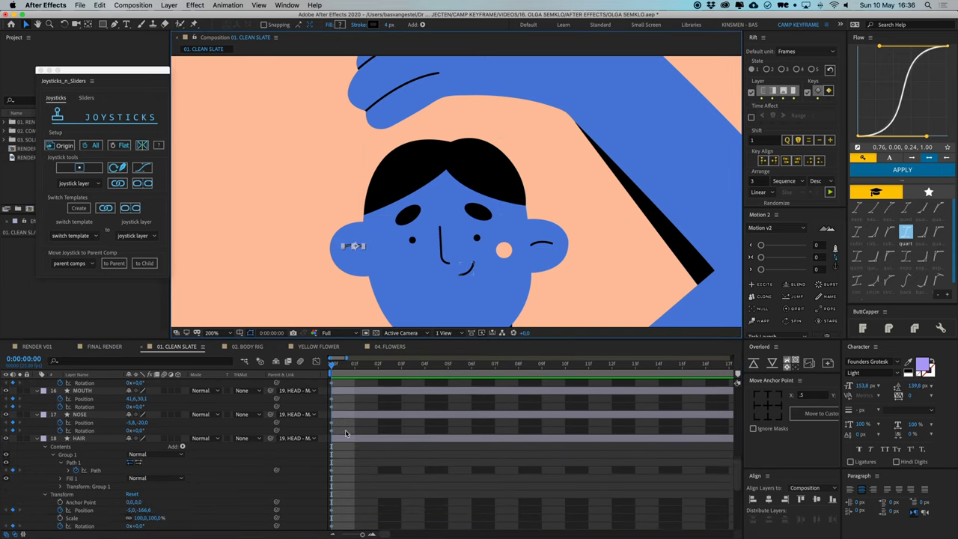
{"action": "scroll", "coordinate": [345, 432], "scroll_direction": "up", "scroll_amount": 10}
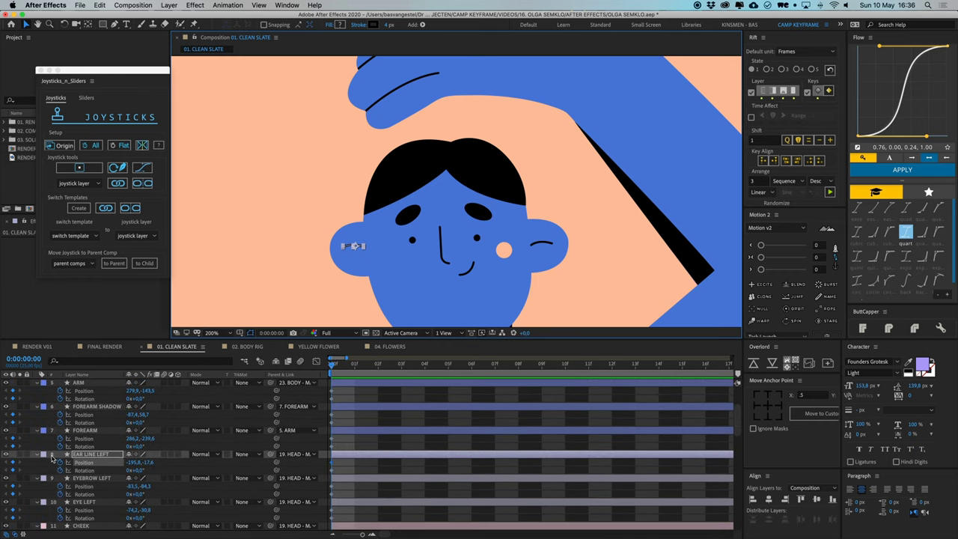
{"action": "left_click", "coordinate": [38, 454]}
{"action": "left_click", "coordinate": [37, 454]}
{"action": "left_click", "coordinate": [46, 463]}
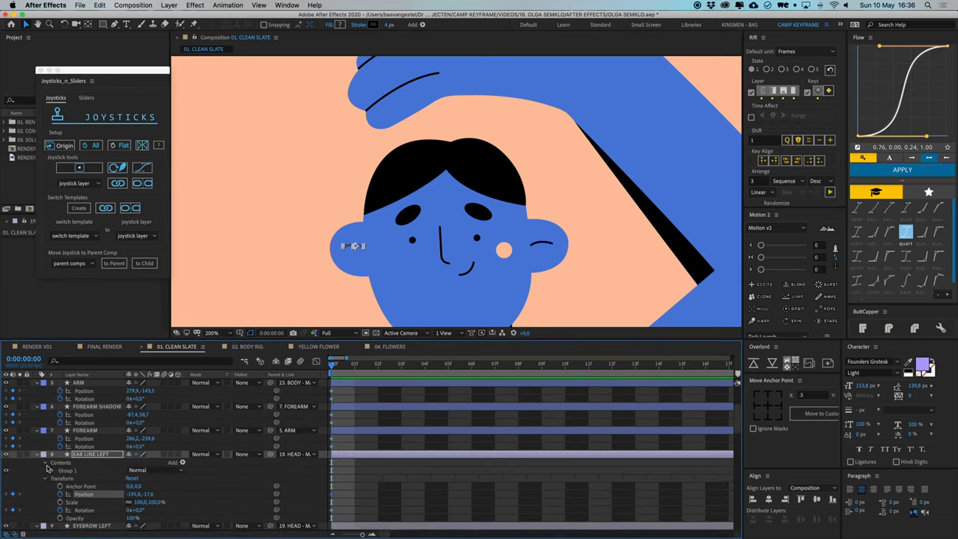
{"action": "left_click", "coordinate": [53, 470]}
{"action": "left_click", "coordinate": [61, 478]}
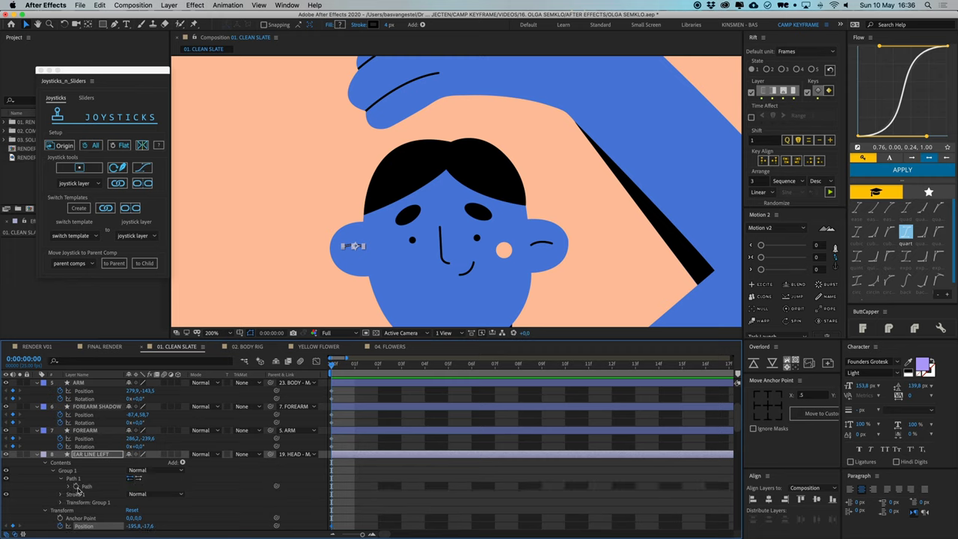
{"action": "left_click", "coordinate": [483, 463]}
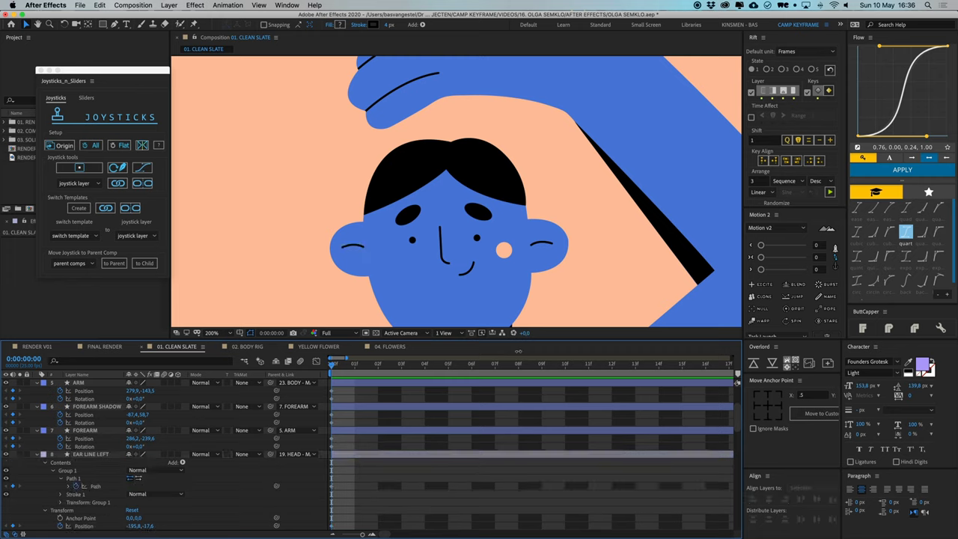
- Add a Path keyframe to the EAR LINE RIGHT layer's Path 1 at 0:00:00:00
{"action": "left_click", "coordinate": [547, 245]}
{"action": "left_click", "coordinate": [519, 505]}
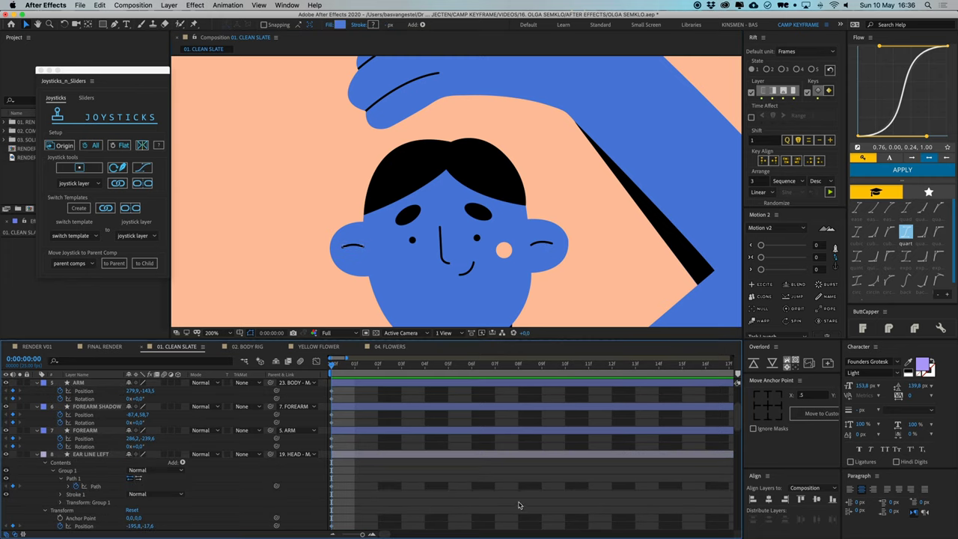
{"action": "left_click", "coordinate": [543, 245]}
{"action": "left_click", "coordinate": [103, 454]}
{"action": "scroll", "coordinate": [105, 460], "scroll_direction": "down", "scroll_amount": 4}
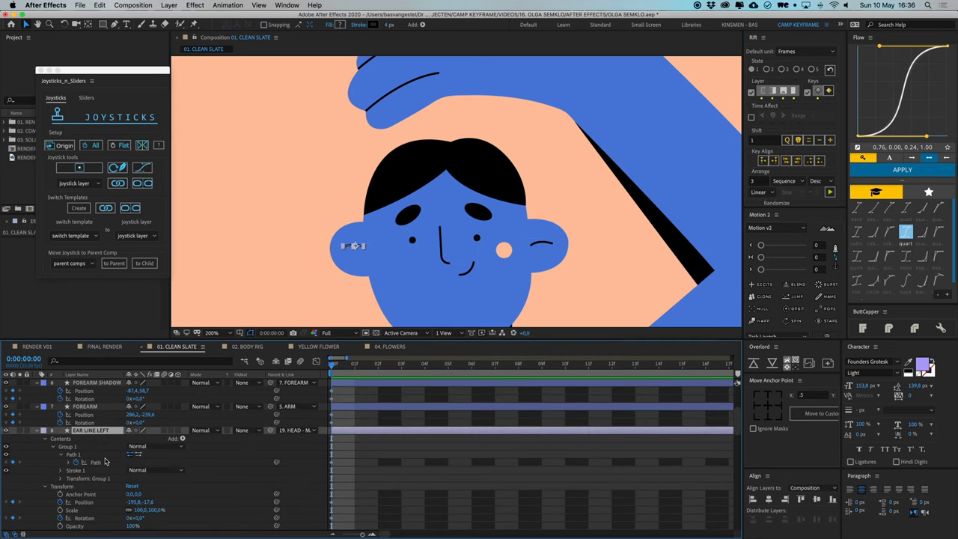
{"action": "scroll", "coordinate": [100, 511], "scroll_direction": "down", "scroll_amount": 5}
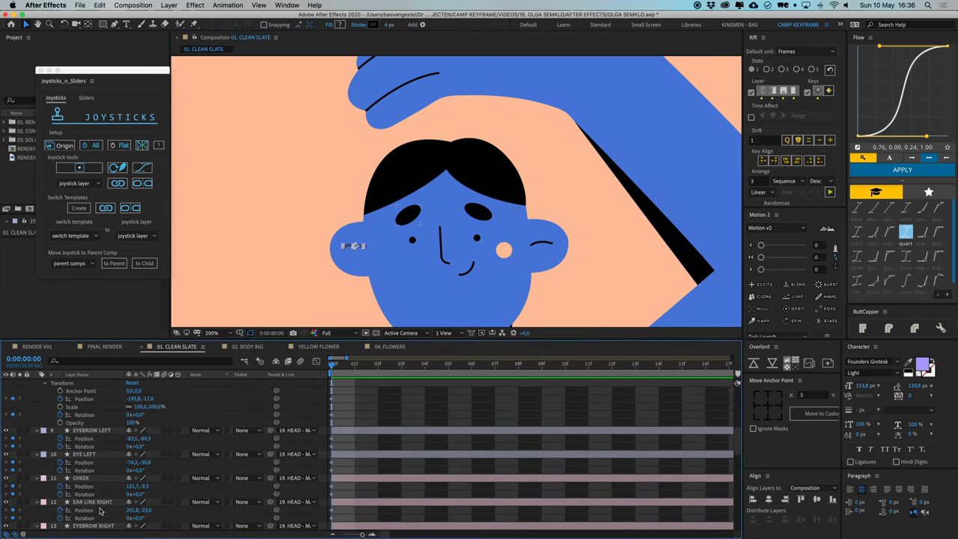
{"action": "left_click", "coordinate": [105, 502]}
{"action": "left_click", "coordinate": [39, 502]}
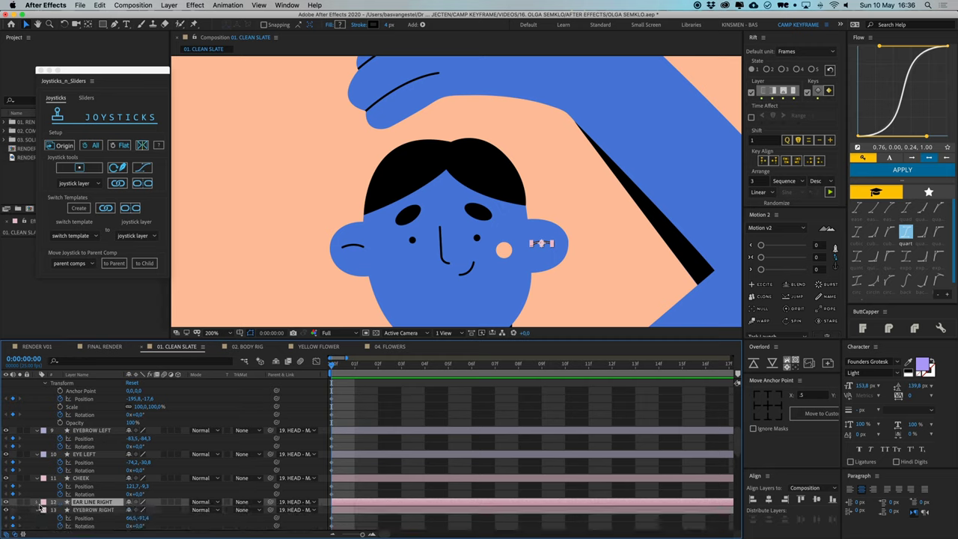
{"action": "left_click", "coordinate": [40, 502]}
{"action": "left_click", "coordinate": [46, 479]}
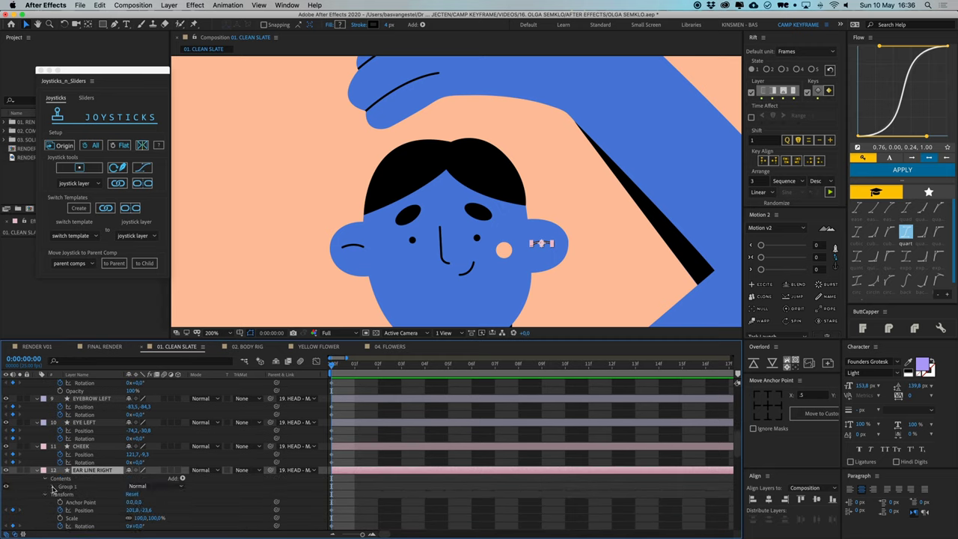
{"action": "left_click", "coordinate": [53, 486]}
{"action": "left_click", "coordinate": [60, 494]}
{"action": "left_click", "coordinate": [76, 502]}
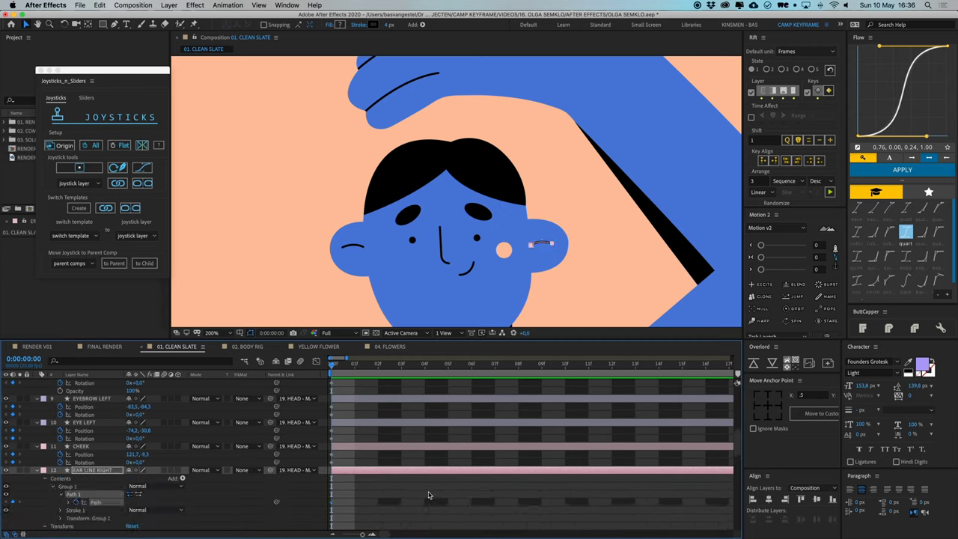
- Collapse the expanded layer contents so that only keyframed properties are listed, and show the whole character in the composition view
{"action": "left_click", "coordinate": [398, 458]}
{"action": "key", "text": "u"}
{"action": "key", "text": "u"}
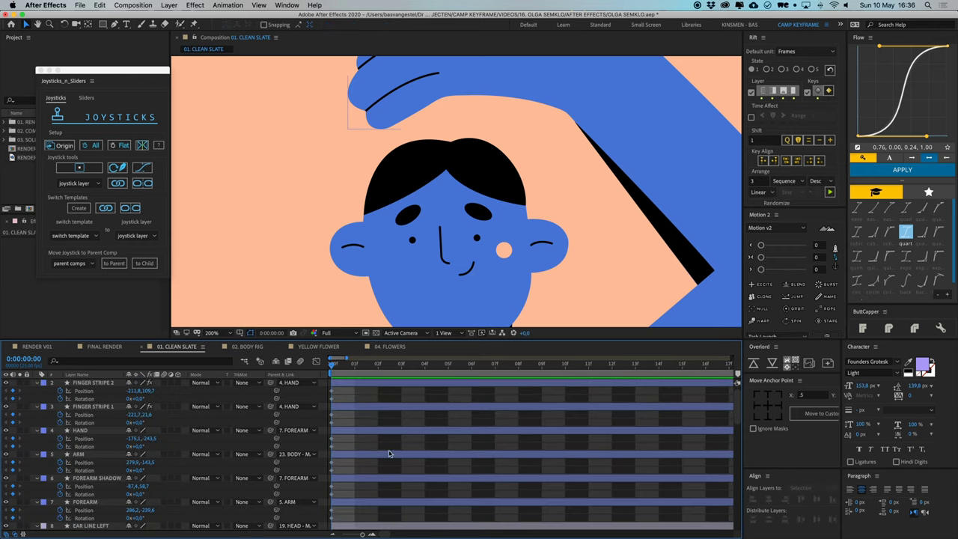
{"action": "scroll", "coordinate": [510, 189], "scroll_direction": "down", "scroll_amount": 3}
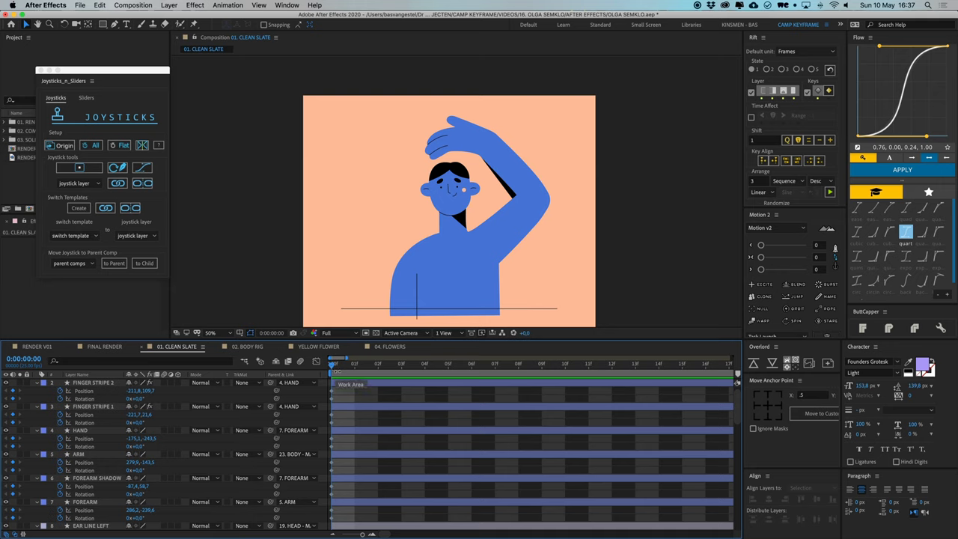
- Select all unlocked character layers at 0:00:00:01 and set their keyframes there with the Joysticks 'n Sliders Origin function
{"action": "key", "text": "Page_Down"}
{"action": "key", "text": "super+a"}
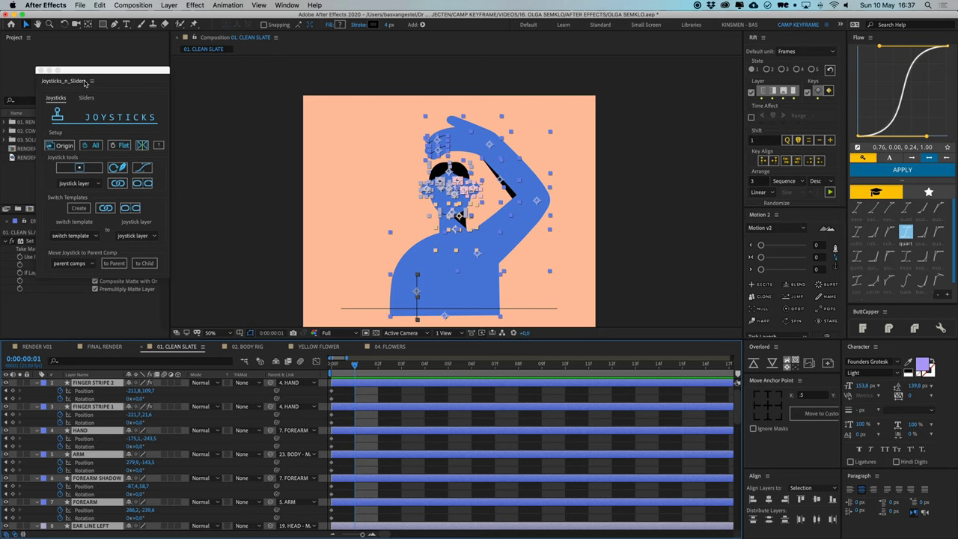
{"action": "left_click_drag", "start_coordinate": [110, 75], "coordinate": [145, 66]}
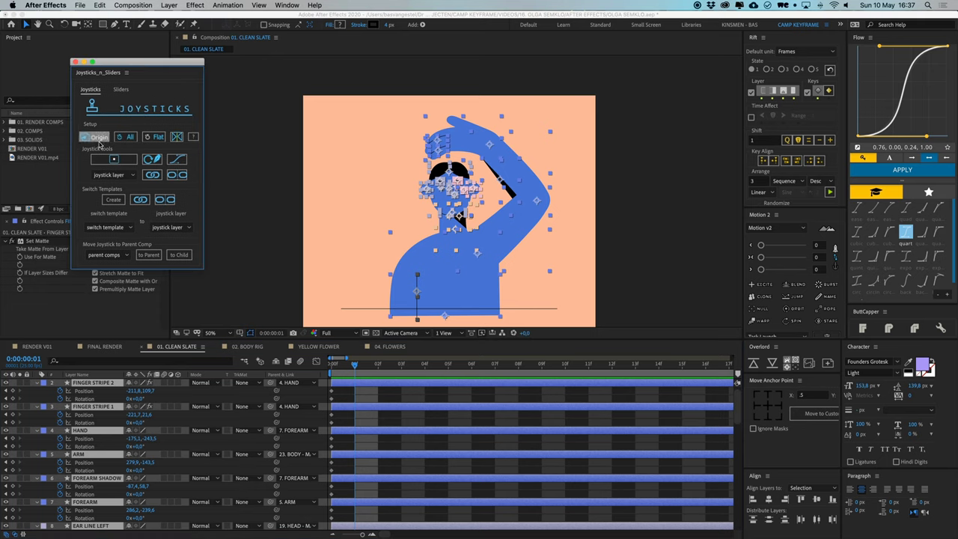
{"action": "left_click", "coordinate": [99, 139]}
{"action": "left_click", "coordinate": [334, 366]}
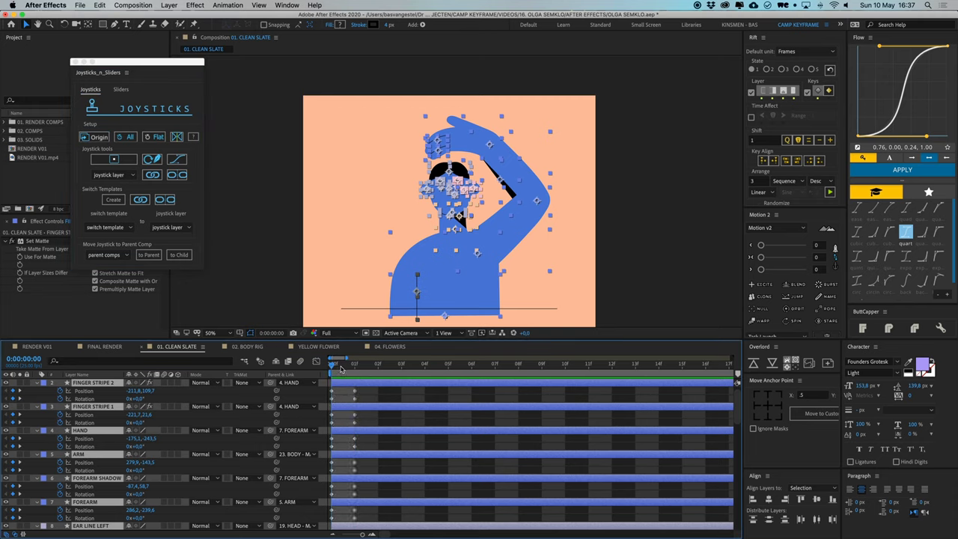
{"action": "left_click", "coordinate": [357, 372]}
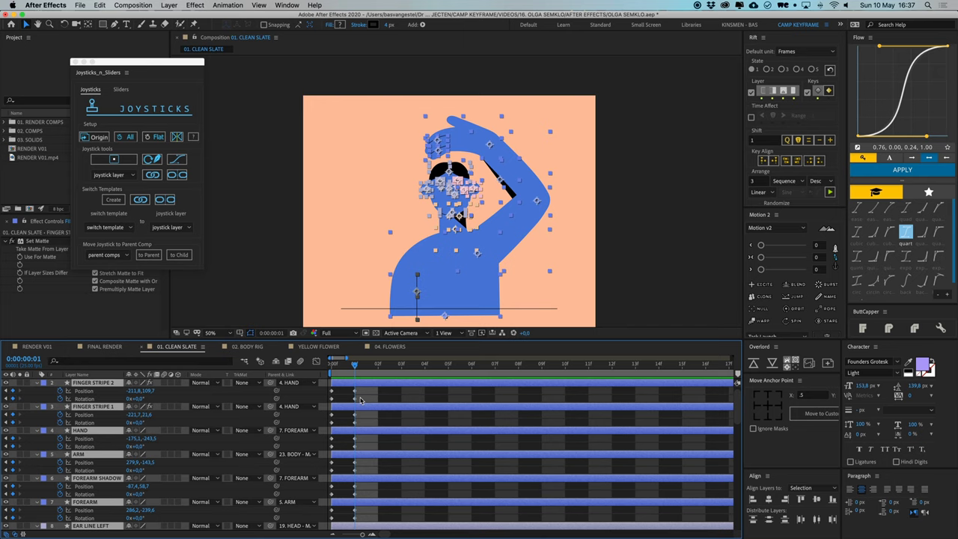
{"action": "left_click", "coordinate": [372, 398]}
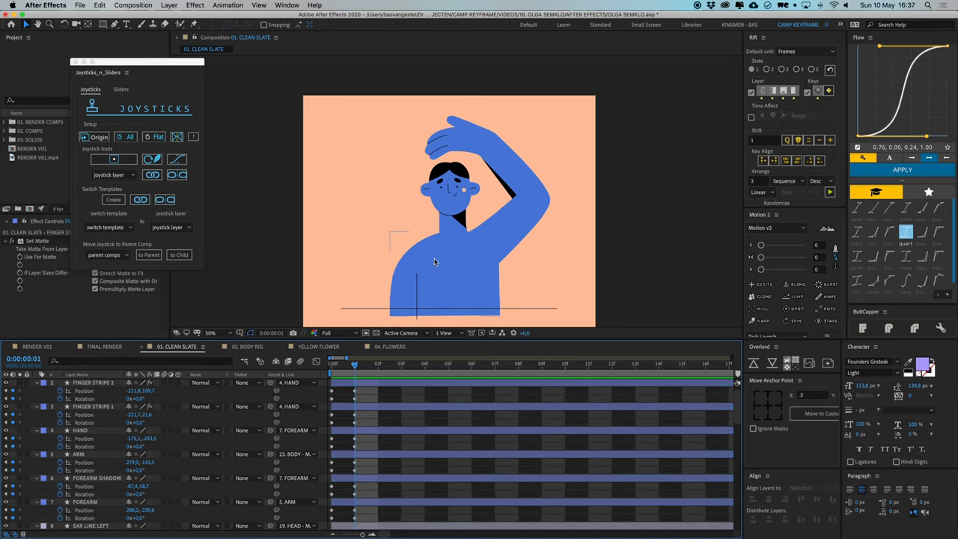
- Lock the ARM layer to keep it out of selections made on the face
{"action": "scroll", "coordinate": [435, 261], "scroll_direction": "up", "scroll_amount": 1}
{"action": "key", "text": "comma"}
{"action": "key", "text": "period"}
{"action": "key", "text": "period"}
{"action": "left_click", "coordinate": [390, 167]}
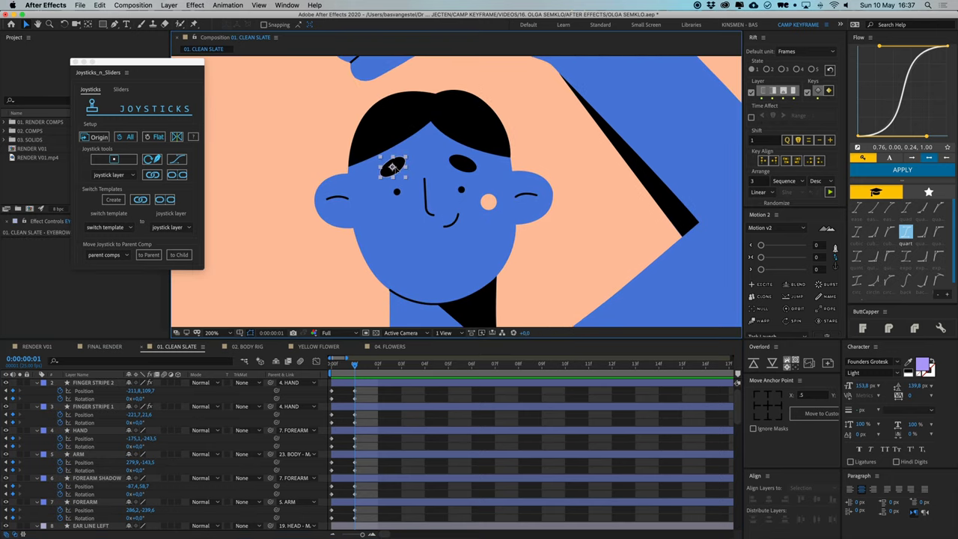
{"action": "left_click", "coordinate": [425, 196], "text": "shift"}
{"action": "left_click", "coordinate": [463, 165], "text": "shift"}
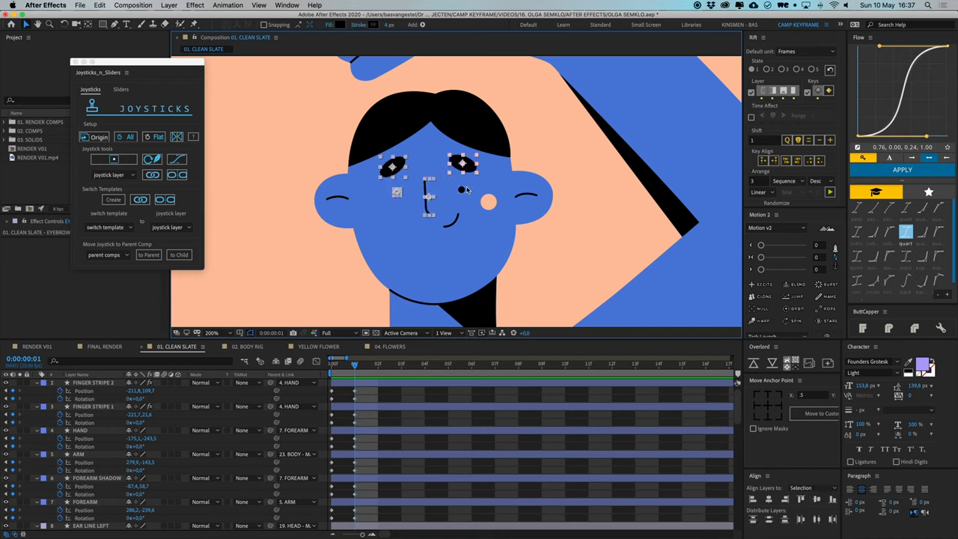
{"action": "left_click", "coordinate": [461, 190], "text": "shift"}
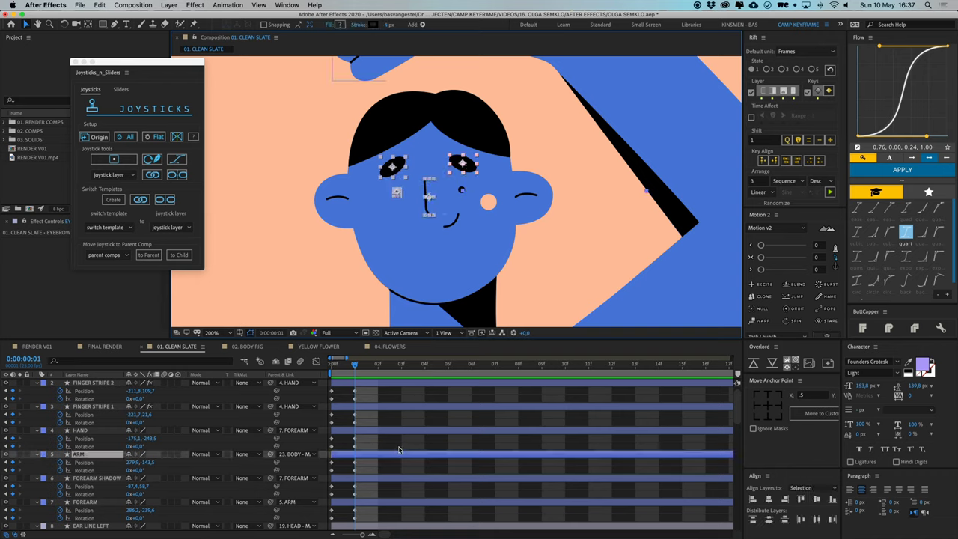
{"action": "left_click", "coordinate": [394, 449]}
{"action": "left_click", "coordinate": [98, 455]}
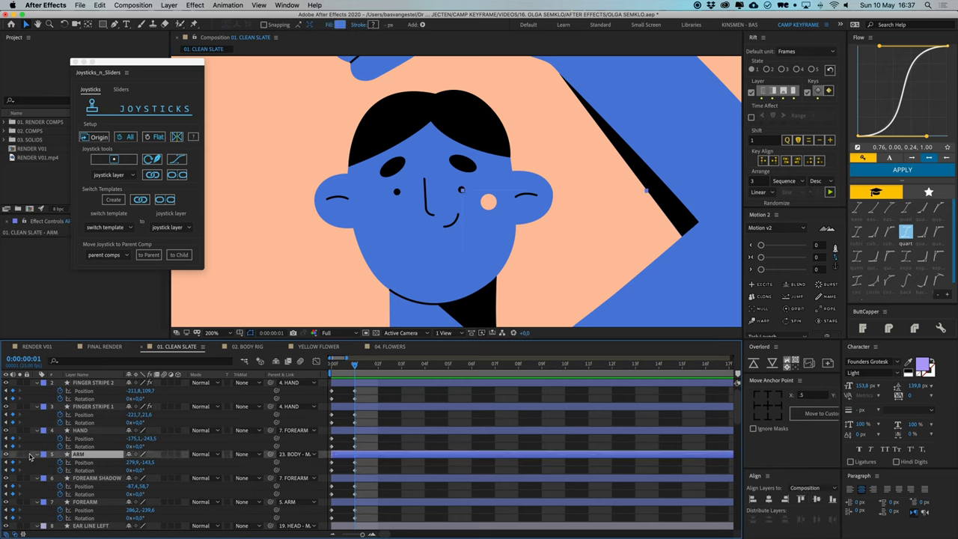
{"action": "left_click", "coordinate": [28, 454]}
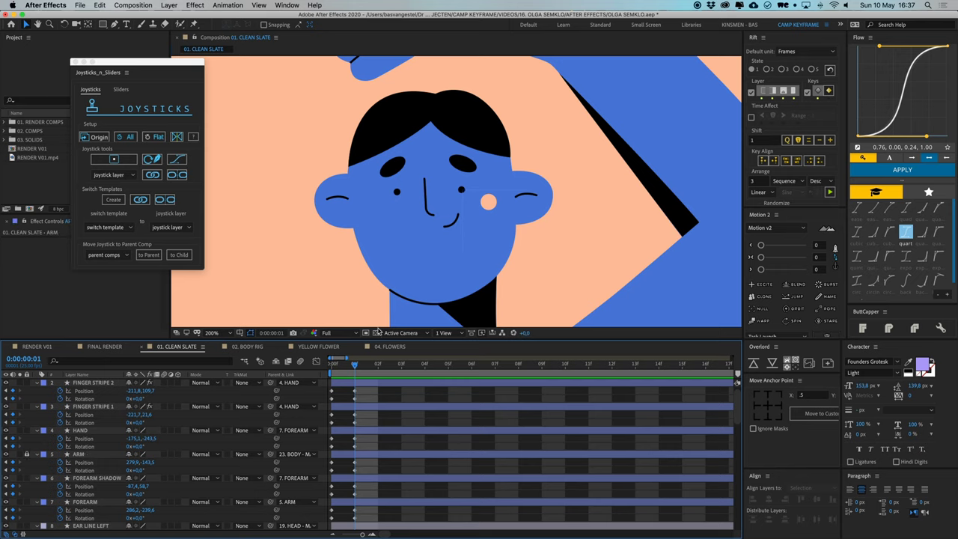
- Select both eyebrows, both eyes, the nose, mouth and cheek at 0:00:00:01 and shift them together toward EAR LINE RIGHT
{"action": "left_click", "coordinate": [462, 165]}
{"action": "left_click", "coordinate": [392, 166], "text": "shift"}
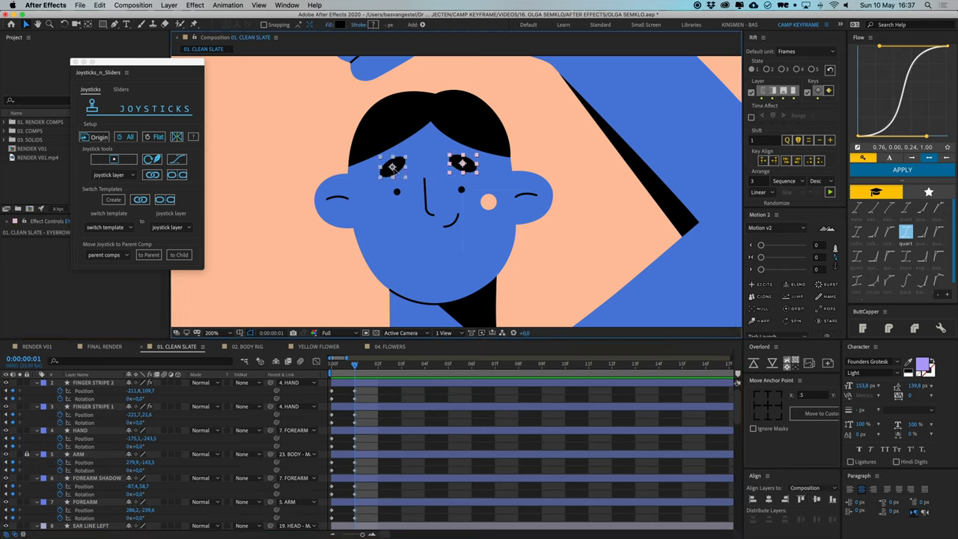
{"action": "left_click", "coordinate": [428, 201], "text": "shift"}
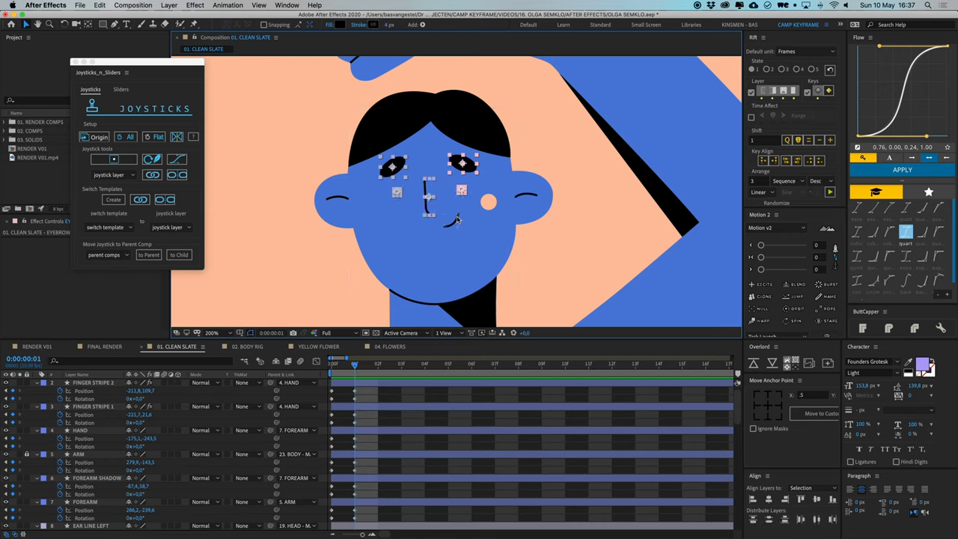
{"action": "left_click", "coordinate": [456, 222], "text": "shift"}
{"action": "left_click", "coordinate": [488, 204], "text": "shift"}
{"action": "mouse_move", "coordinate": [488, 204]}
{"action": "left_mouse_down"}
{"action": "mouse_move", "coordinate": [510, 205]}
{"action": "mouse_move", "coordinate": [503, 209]}
{"action": "left_mouse_up"}
{"action": "left_click", "coordinate": [480, 392]}
- Move the cheek slightly back toward the nose at 0:00:00:01 and compare the turned face with the neutral pose at 0:00:00:00
{"action": "left_click", "coordinate": [509, 203]}
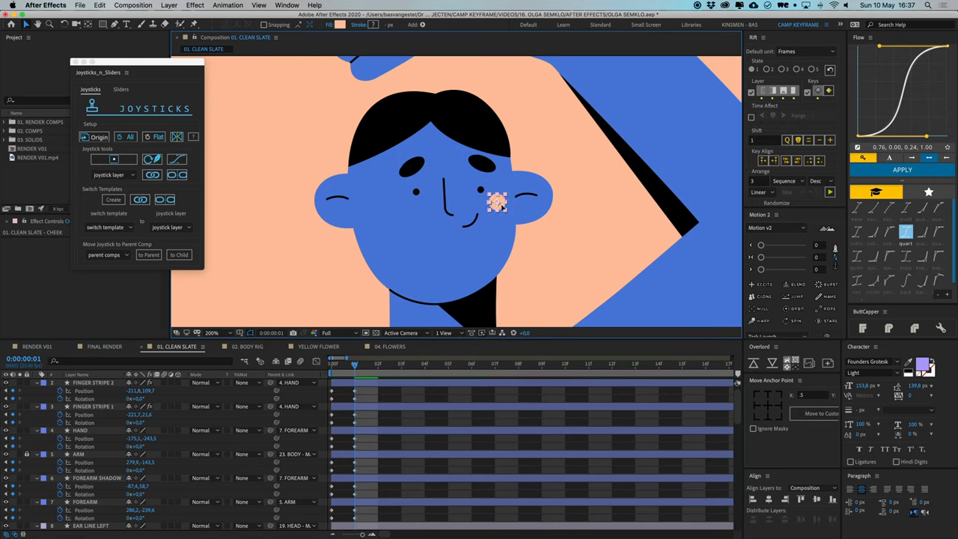
{"action": "left_click", "coordinate": [501, 393]}
{"action": "key", "text": "Page_Up"}
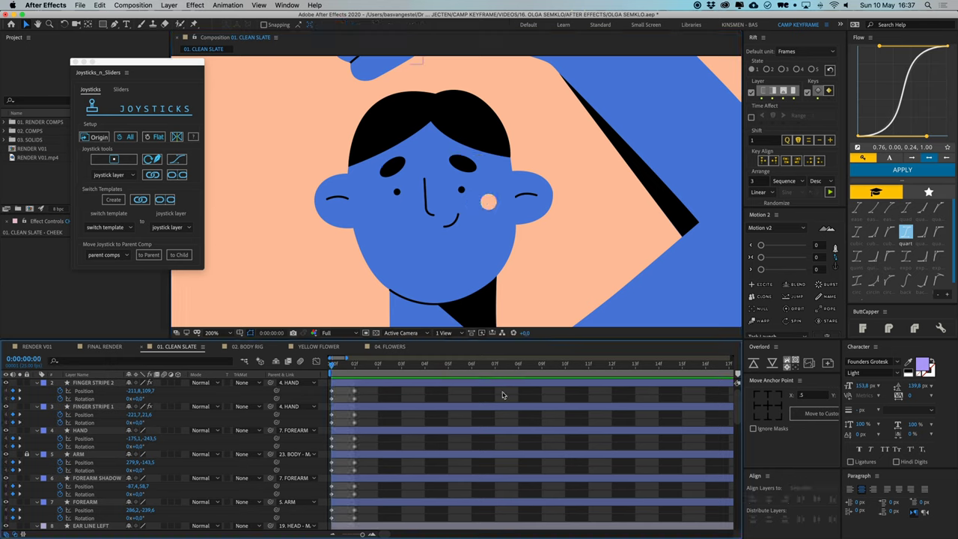
{"action": "key", "text": "Page_Down"}
{"action": "key", "text": "Page_Up"}
{"action": "key", "text": "Page_Down"}
{"action": "key", "text": "Page_Up"}
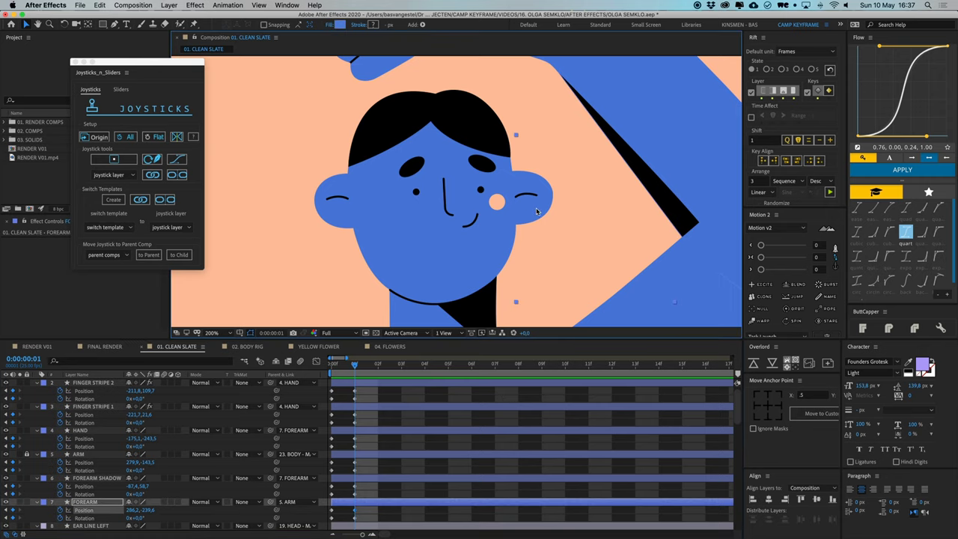
- Lock the FOREARM and FOREARM SHADOW layers and move EAR RIGHT inward toward the face at 0:00:00:01
{"action": "left_click", "coordinate": [34, 505]}
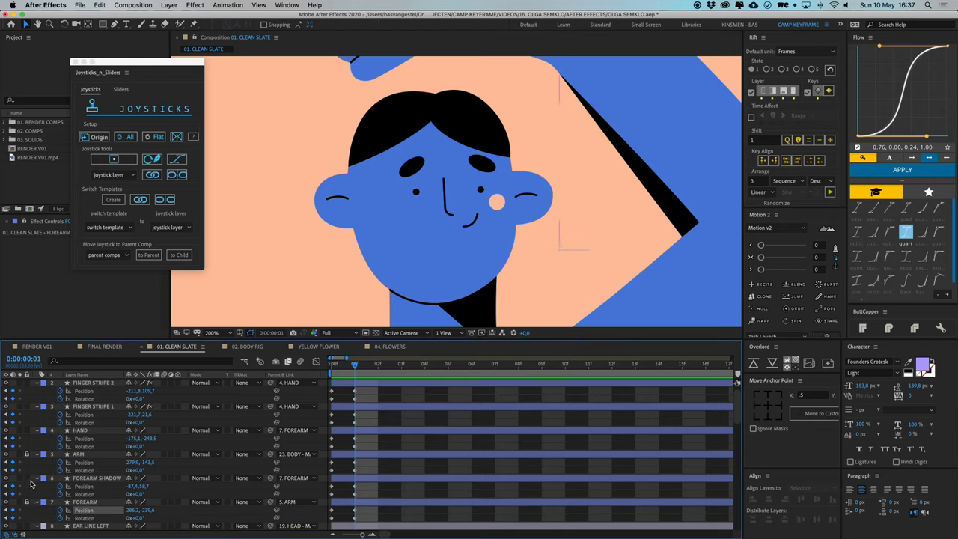
{"action": "left_click", "coordinate": [27, 478]}
{"action": "left_click", "coordinate": [543, 217]}
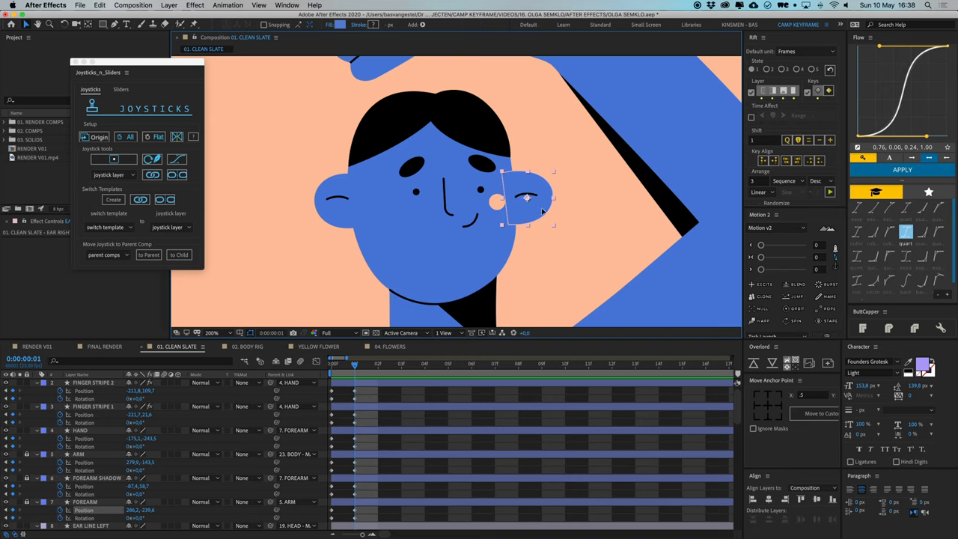
{"action": "left_click_drag", "start_coordinate": [542, 211], "coordinate": [528, 213]}
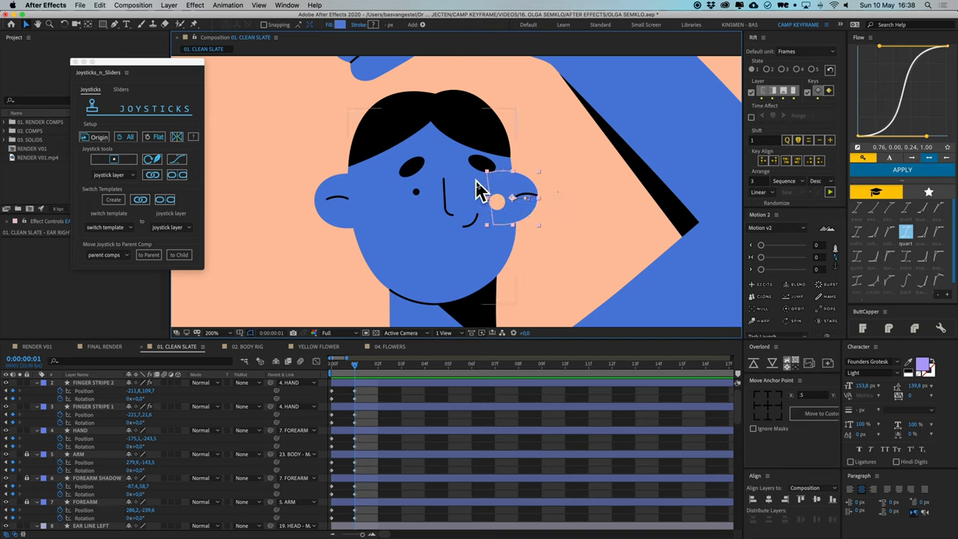
{"action": "left_click", "coordinate": [345, 247]}
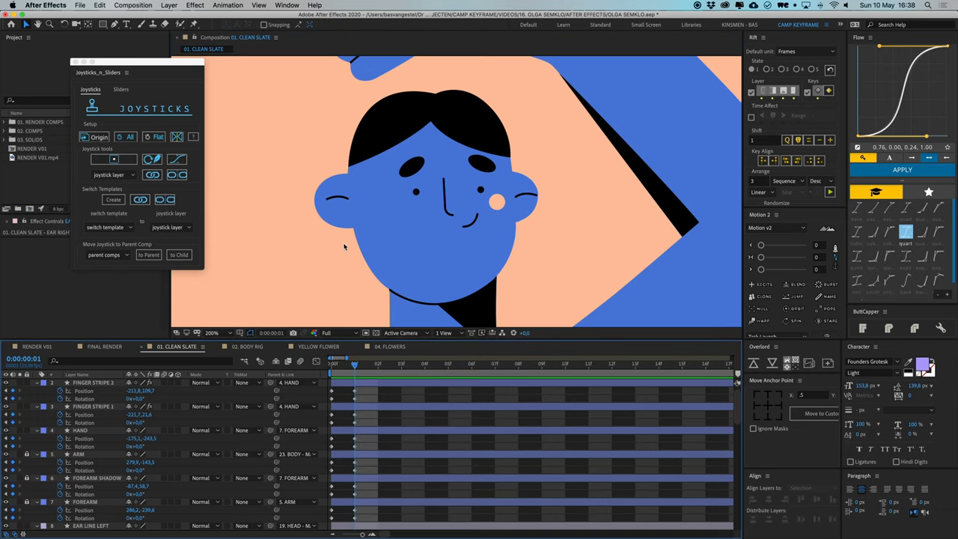
- Shorten the EAR LINE RIGHT path at 0:00:00:01 by moving its outer point and curve handle inward, and compare it with the neutral pose
{"action": "left_click", "coordinate": [526, 197]}
{"action": "key", "text": "."}
{"action": "key", "text": "."}
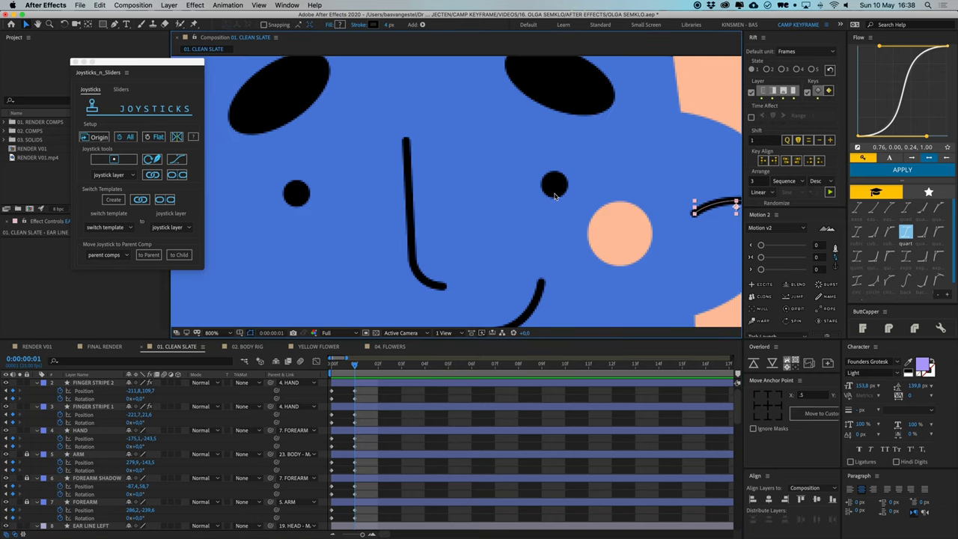
{"action": "scroll", "coordinate": [551, 187], "scroll_direction": "right", "scroll_amount": 5}
{"action": "scroll", "coordinate": [423, 402], "scroll_direction": "down", "scroll_amount": 8}
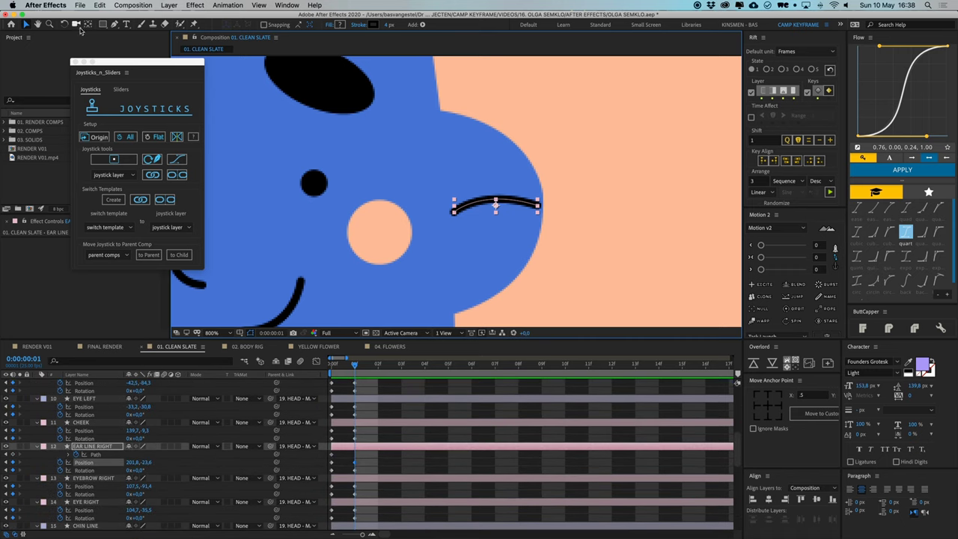
{"action": "left_click", "coordinate": [113, 24]}
{"action": "key", "text": "v"}
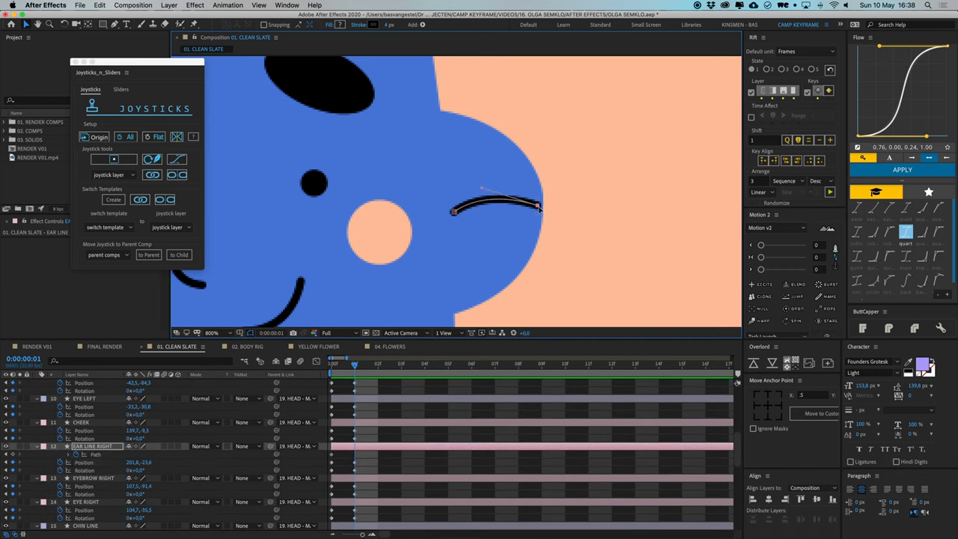
{"action": "left_click_drag", "start_coordinate": [539, 204], "coordinate": [503, 211]}
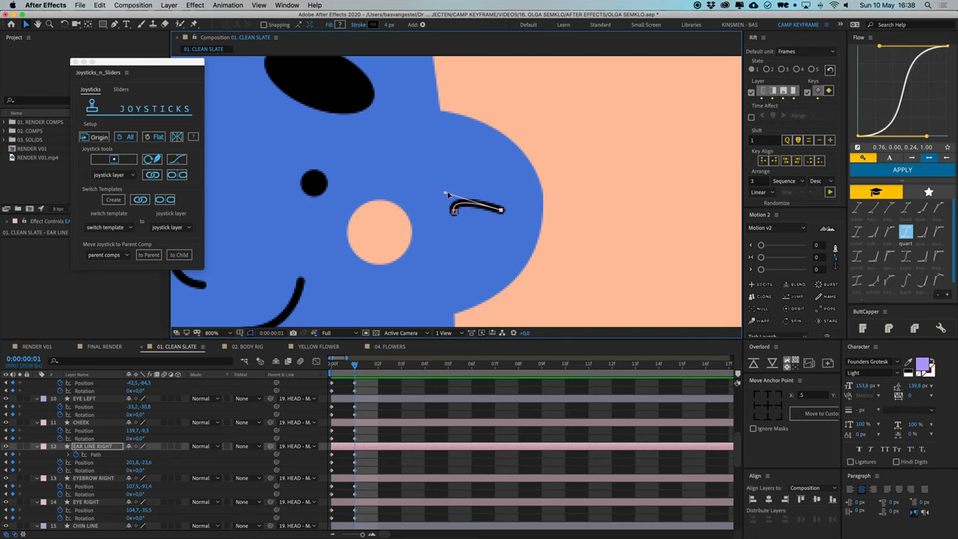
{"action": "left_click_drag", "start_coordinate": [449, 197], "coordinate": [497, 211]}
{"action": "scroll", "coordinate": [479, 202], "scroll_direction": "down", "scroll_amount": 4}
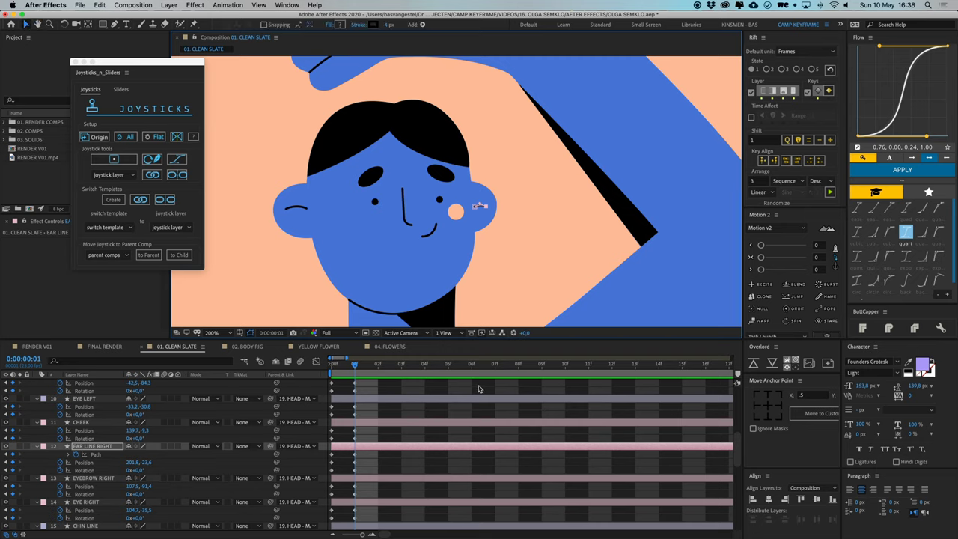
{"action": "left_click", "coordinate": [521, 396]}
{"action": "key", "text": "j"}
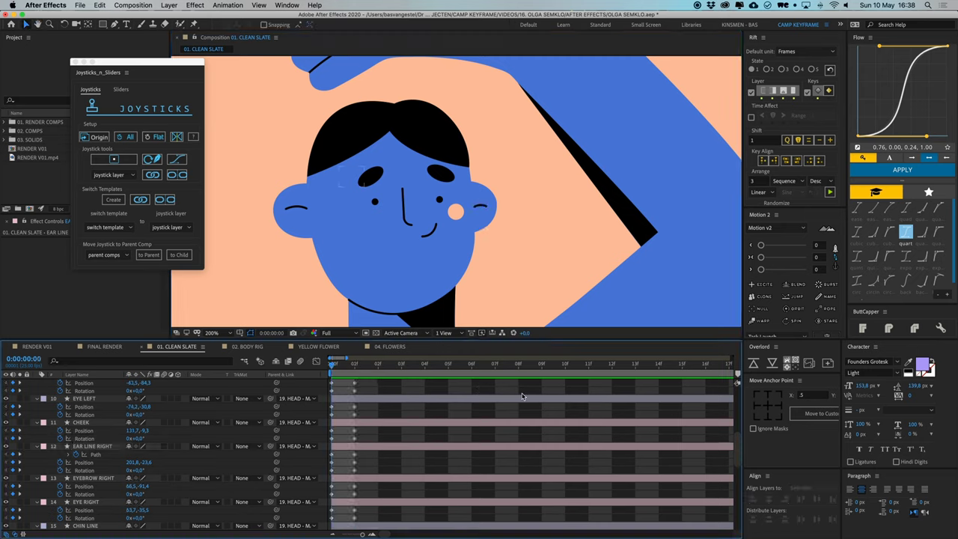
{"action": "key", "text": "k"}
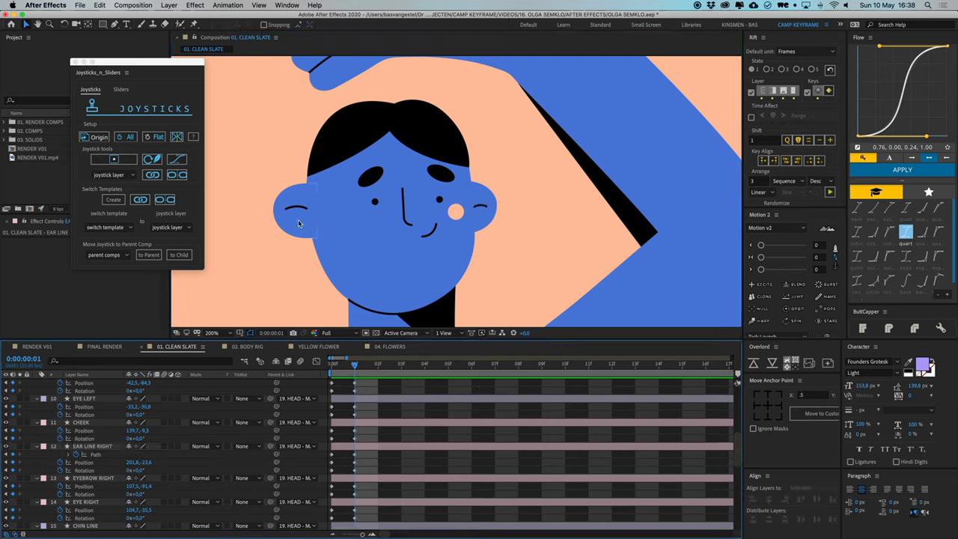
- Nudge EAR LEFT slightly inward toward the face at 0:00:00:01
{"action": "left_click", "coordinate": [298, 223]}
{"action": "key", "text": "Right"}
{"action": "key", "text": "Right"}
{"action": "key", "text": "Right"}
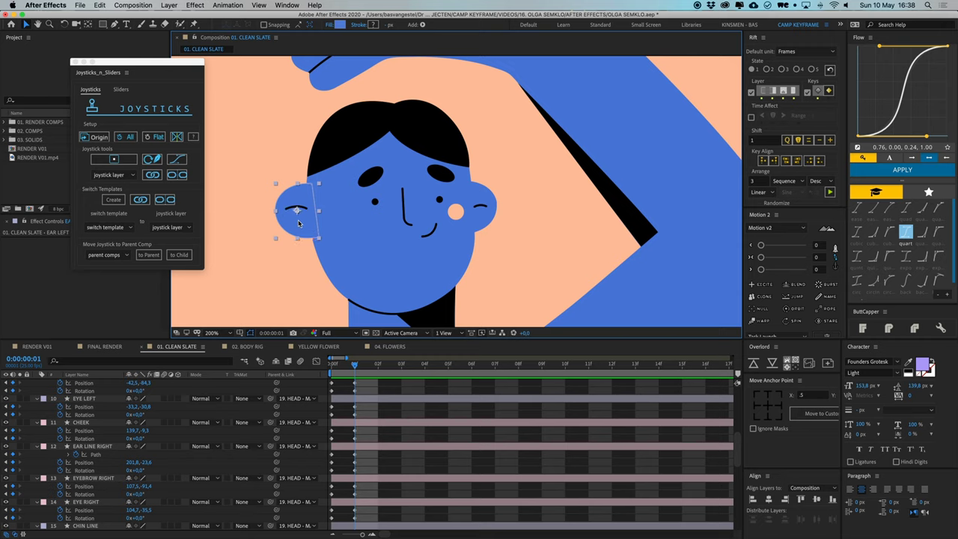
{"action": "key", "text": "Right"}
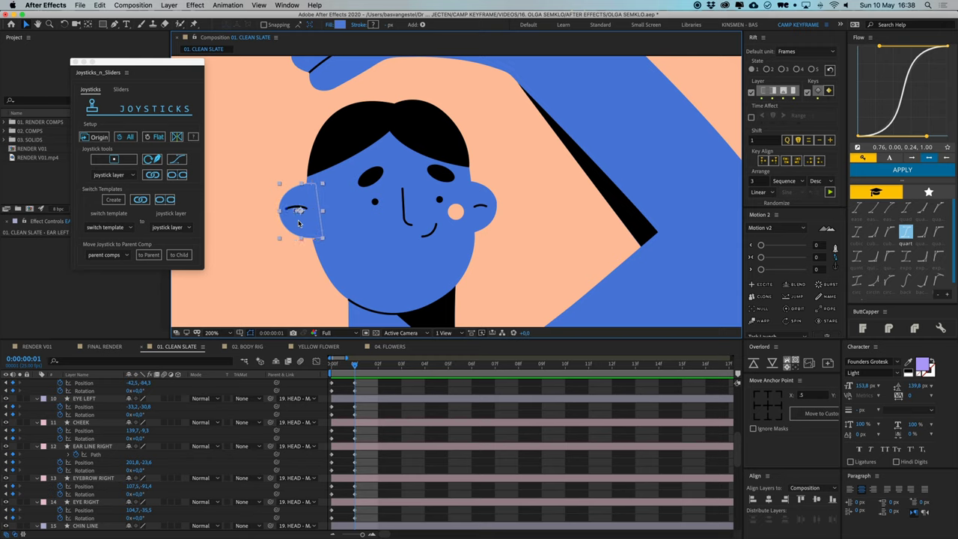
{"action": "left_click", "coordinate": [423, 412]}
- Shorten the EAR LINE LEFT path at 0:00:00:01 by moving its outer point inward, and compare both ears with the neutral pose
{"action": "left_click_drag", "start_coordinate": [342, 239], "coordinate": [418, 251]}
{"action": "left_click", "coordinate": [374, 220]}
{"action": "scroll", "coordinate": [373, 220], "scroll_direction": "up", "scroll_amount": 4}
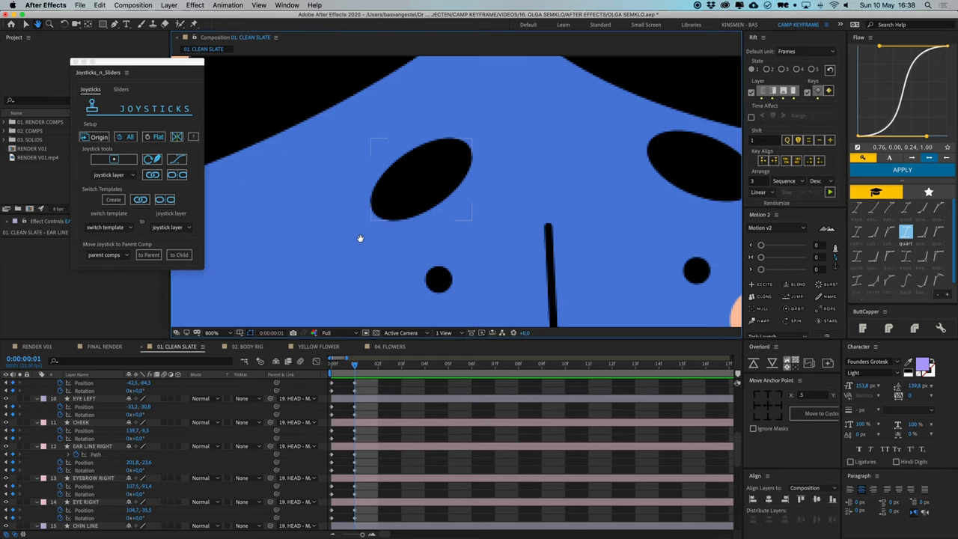
{"action": "key", "text": "g"}
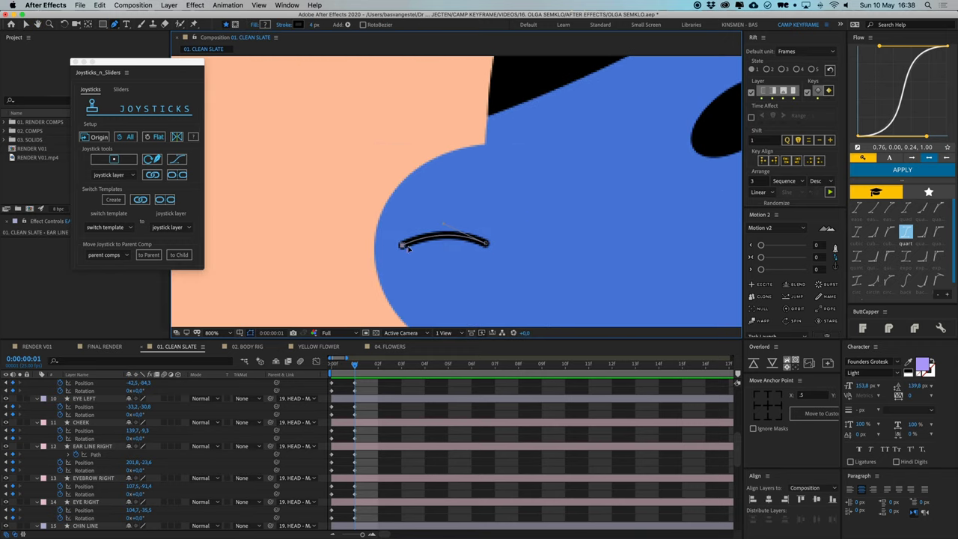
{"action": "left_click_drag", "start_coordinate": [404, 245], "coordinate": [439, 225]}
{"action": "key", "text": "v"}
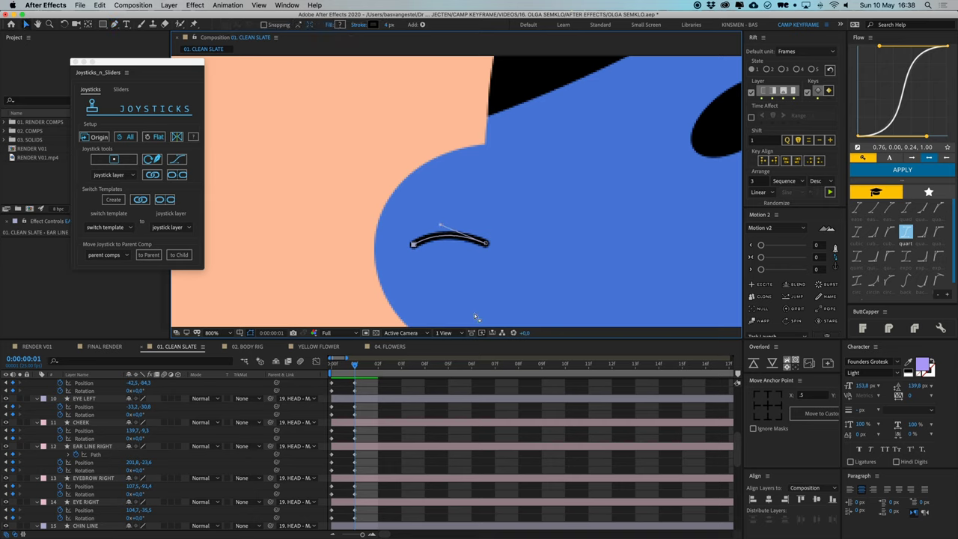
{"action": "key", "text": "comma"}
{"action": "key", "text": "comma"}
{"action": "left_click_drag", "start_coordinate": [510, 239], "coordinate": [474, 239]}
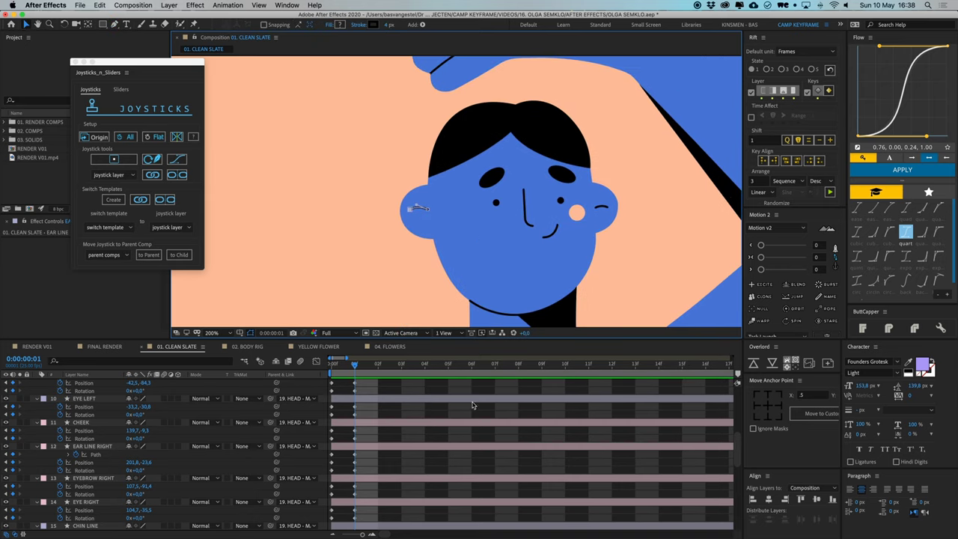
{"action": "left_click", "coordinate": [473, 405]}
{"action": "left_click_drag", "start_coordinate": [627, 252], "coordinate": [557, 247]}
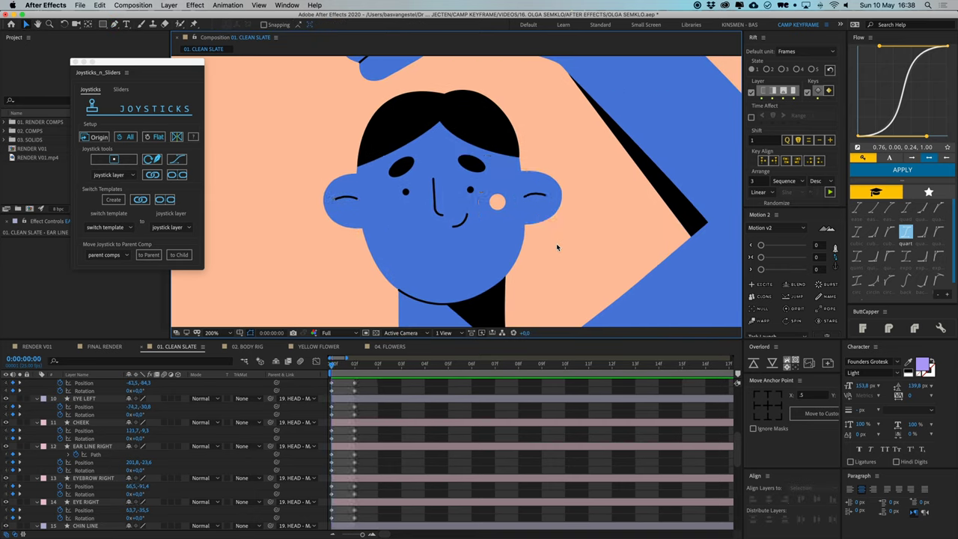
{"action": "key", "text": "Page_Up"}
{"action": "key", "text": "Page_Down"}
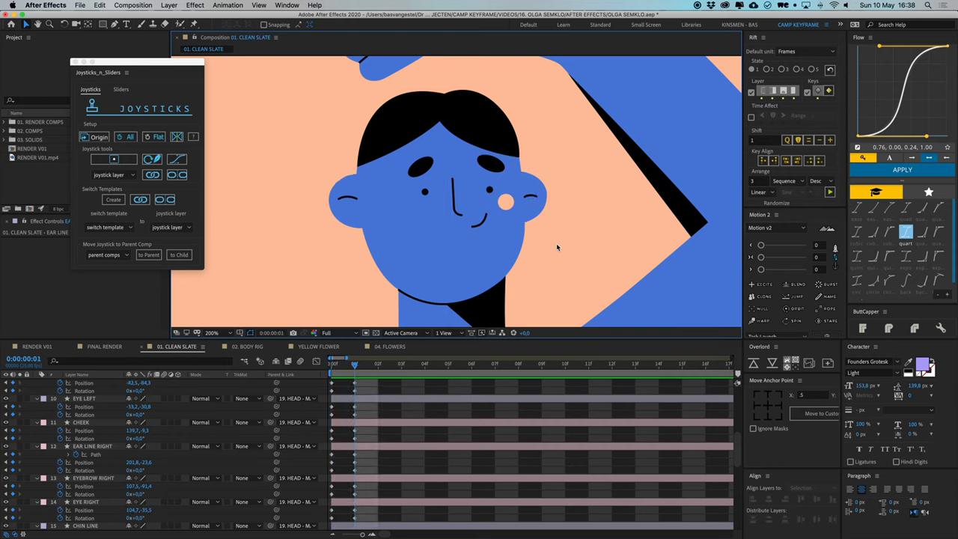
{"action": "key", "text": "Page_Up"}
{"action": "key", "text": "Page_Down"}
- Move the hair parting point of the HAIR path toward the right ear at 0:00:00:01 and compare it with the neutral pose
{"action": "left_click", "coordinate": [437, 103]}
{"action": "scroll", "coordinate": [449, 164], "scroll_direction": "up", "scroll_amount": 4}
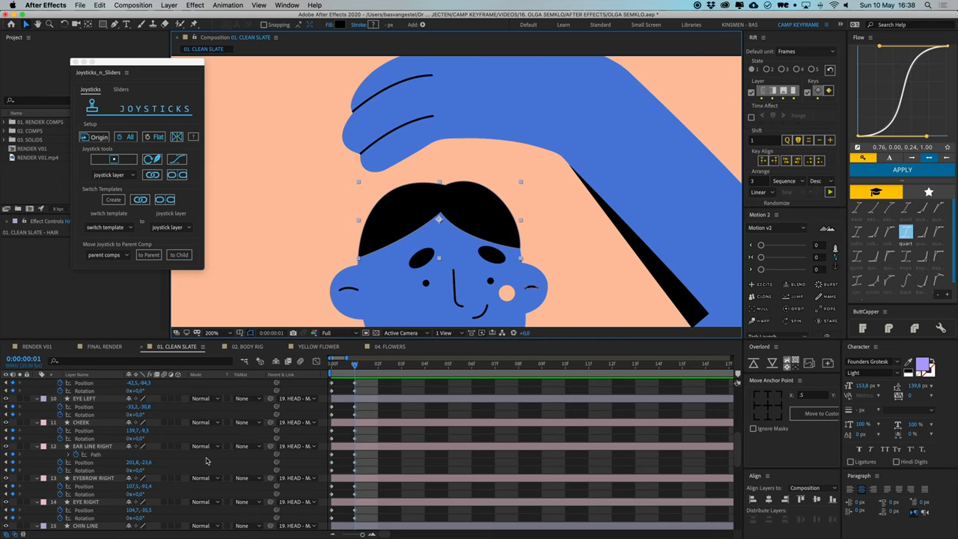
{"action": "scroll", "coordinate": [206, 461], "scroll_direction": "down", "scroll_amount": 3}
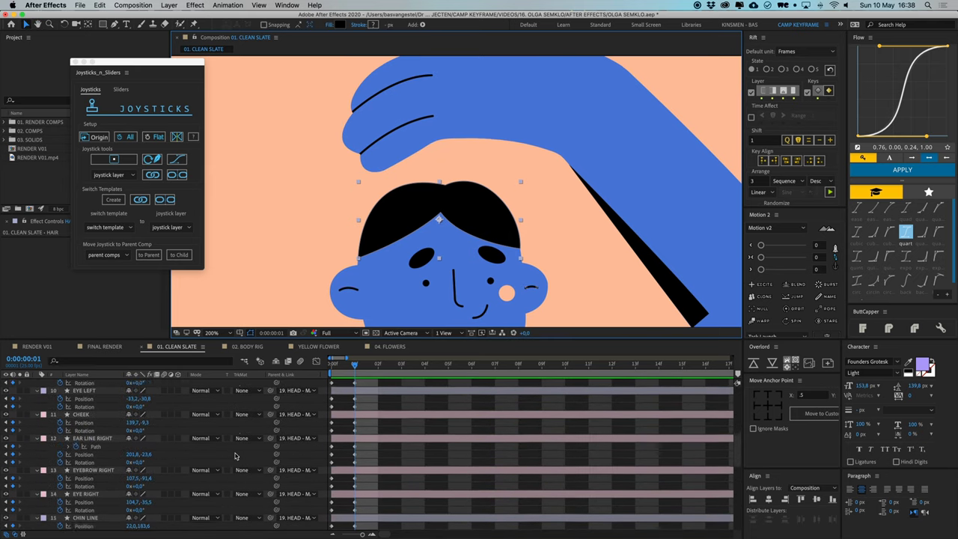
{"action": "scroll", "coordinate": [234, 456], "scroll_direction": "down", "scroll_amount": 5}
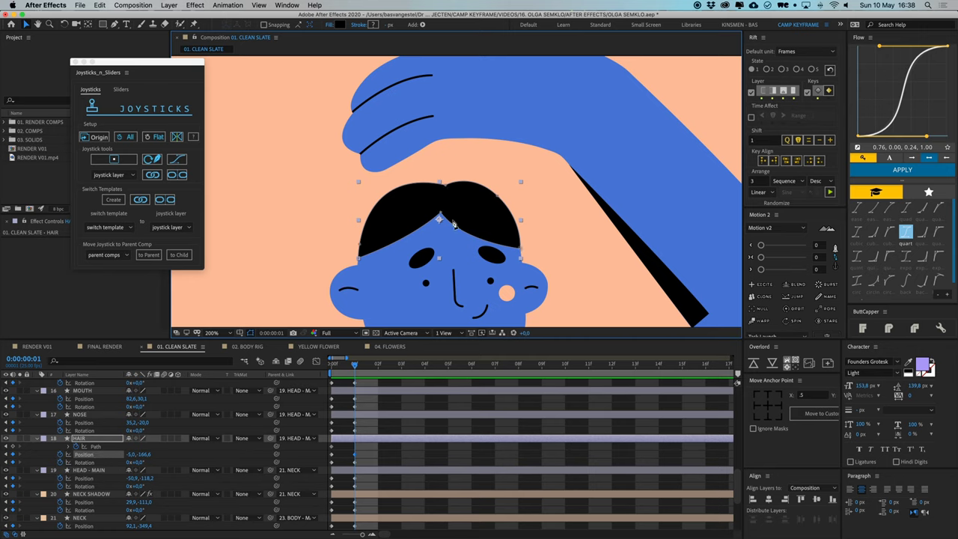
{"action": "left_click_drag", "start_coordinate": [440, 218], "coordinate": [467, 215]}
{"action": "left_click_drag", "start_coordinate": [415, 238], "coordinate": [480, 202]}
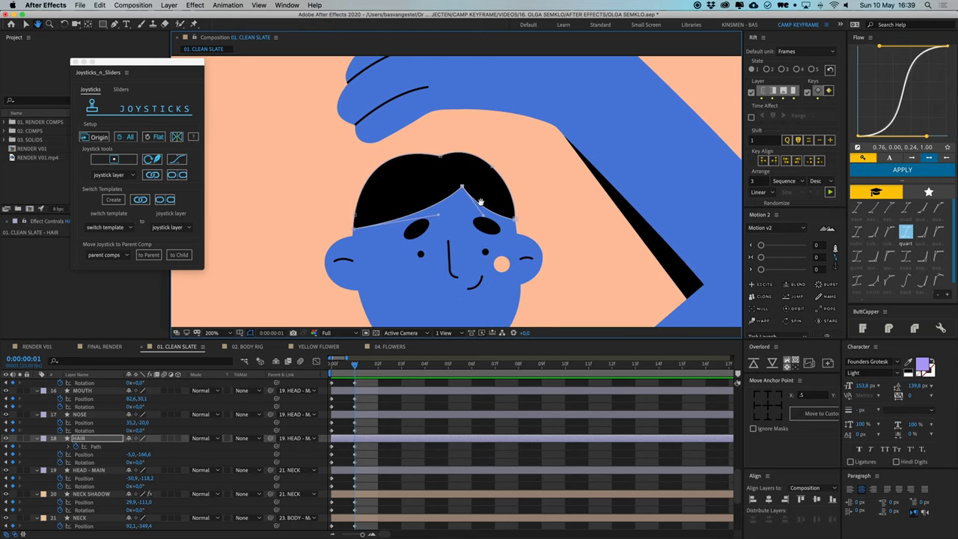
{"action": "key", "text": "j"}
{"action": "key", "text": "k"}
{"action": "key", "text": "j"}
{"action": "key", "text": "k"}
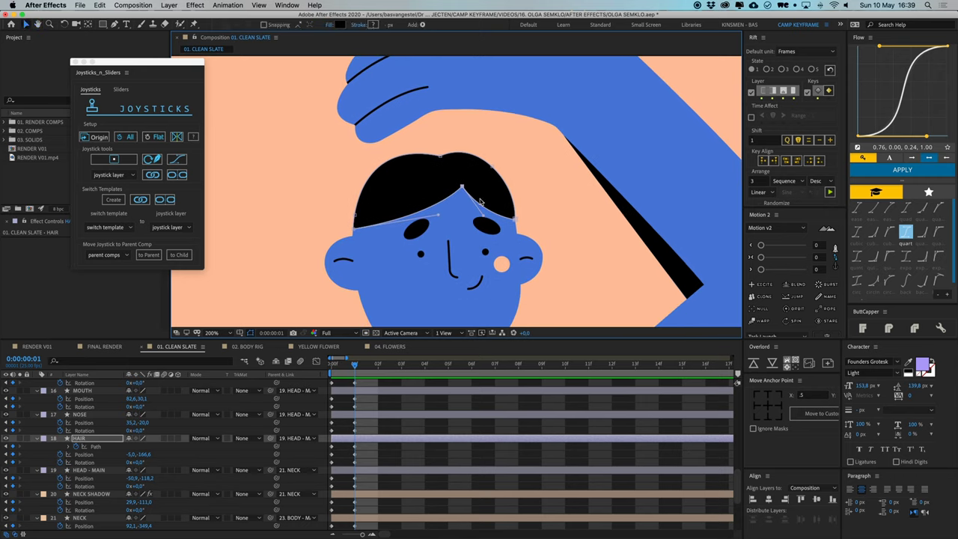
- Shift the HAIR path's top notch and upper side point toward the left ear at 0:00:00:01, shortening the notch's curve handle
{"action": "left_click_drag", "start_coordinate": [441, 156], "coordinate": [422, 158]}
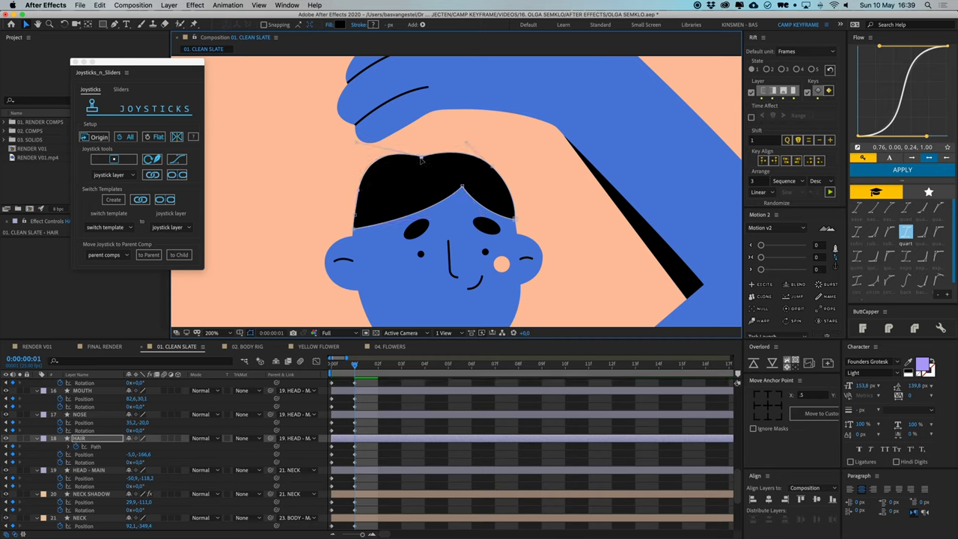
{"action": "left_click_drag", "start_coordinate": [356, 143], "coordinate": [372, 148]}
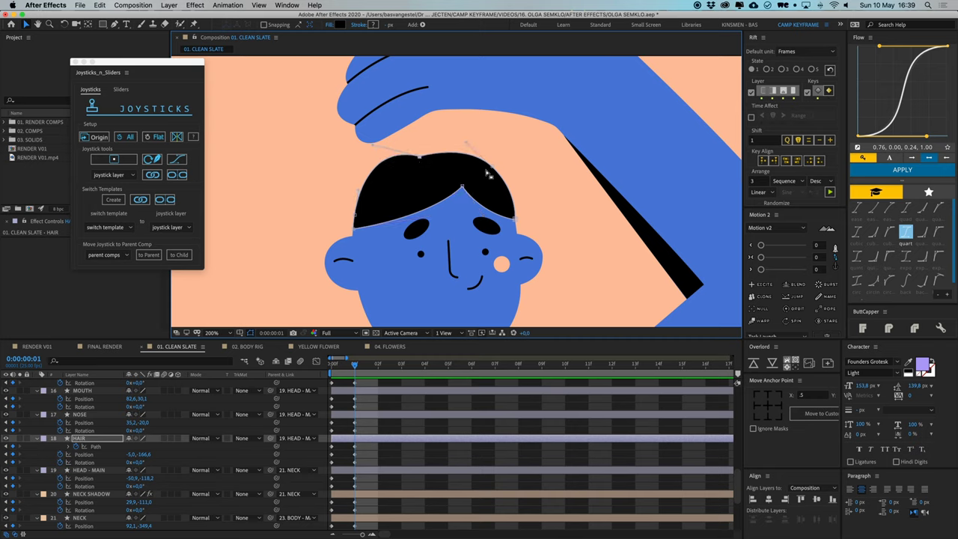
{"action": "left_click_drag", "start_coordinate": [492, 167], "coordinate": [481, 167]}
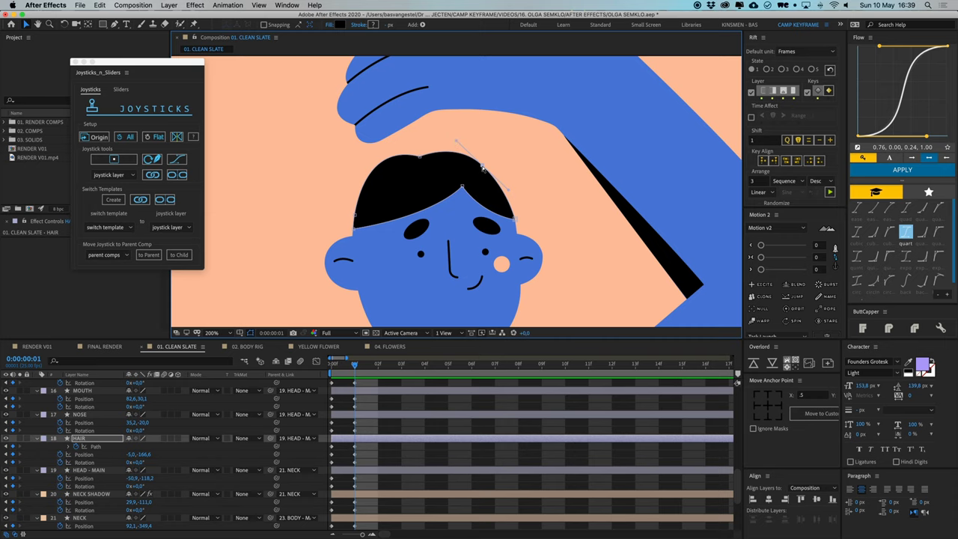
{"action": "left_click", "coordinate": [437, 406]}
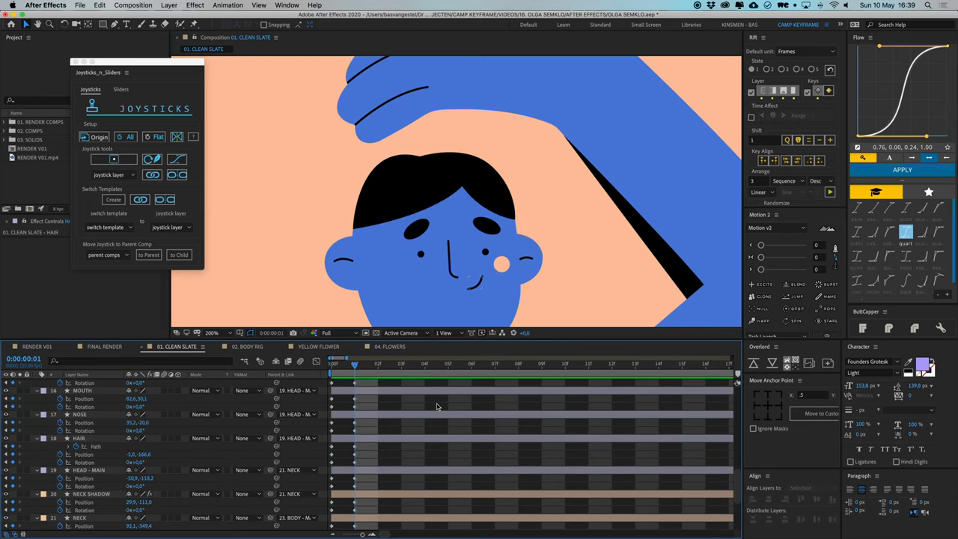
- Compare the full head turn at 0:00:00:01 with the neutral pose at 0:00:00:00
{"action": "scroll", "coordinate": [448, 255], "scroll_direction": "down", "scroll_amount": 1}
{"action": "left_click_drag", "start_coordinate": [449, 257], "coordinate": [448, 250]}
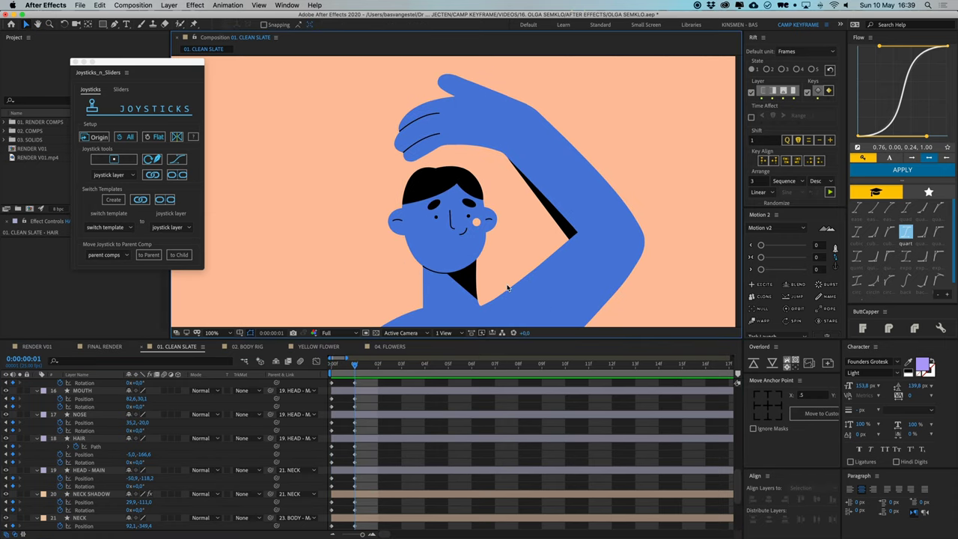
{"action": "key", "text": "Page_Up"}
{"action": "key", "text": "Page_Down"}
{"action": "key", "text": "Page_Up"}
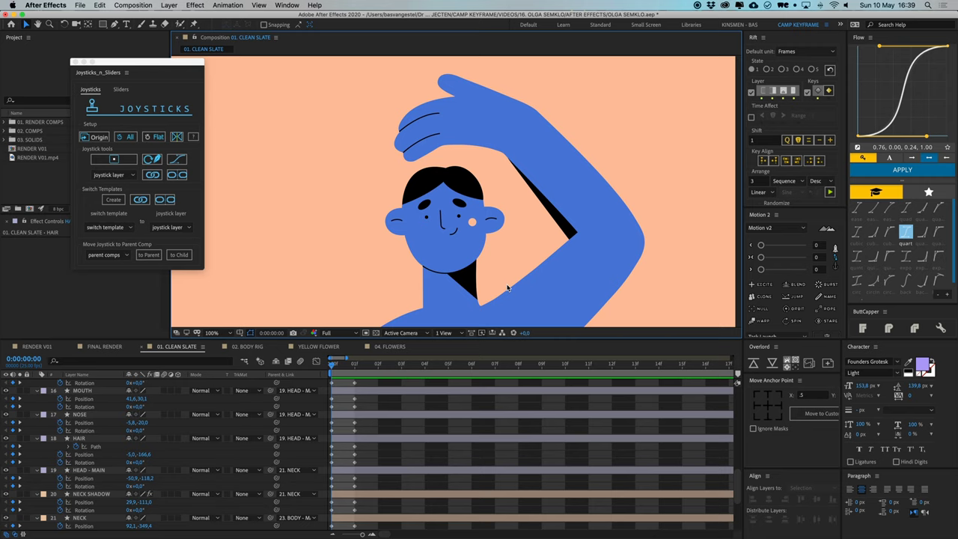
{"action": "key", "text": "Page_Down"}
{"action": "key", "text": "Page_Up"}
{"action": "key", "text": "Page_Down"}
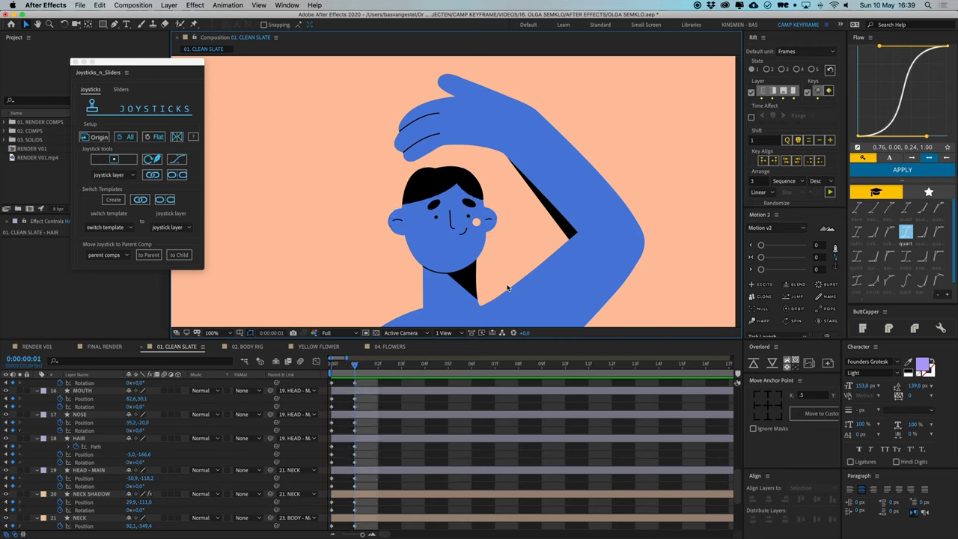
{"action": "key", "text": "Page_Up"}
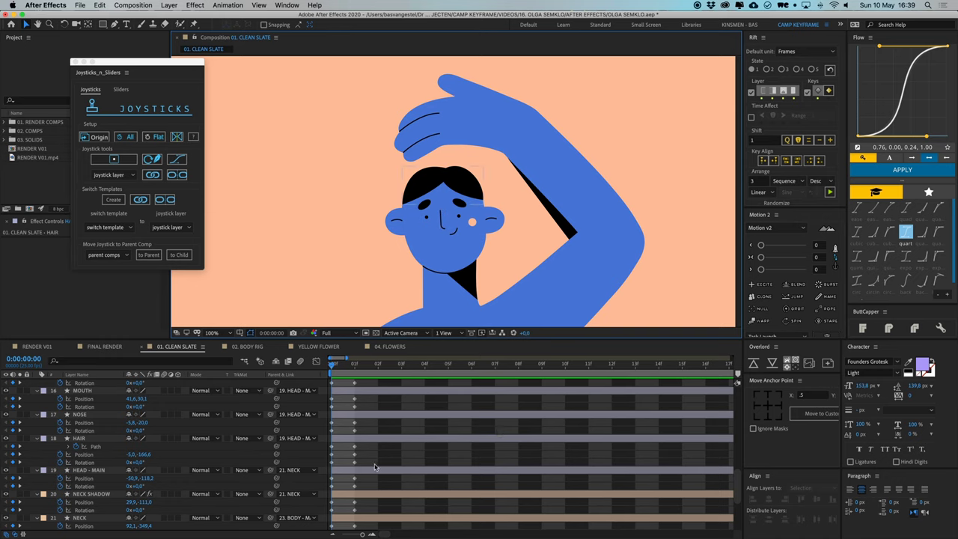
- Collapse the keyframed properties of all layers at 0:00:00:00 and select the HEAD - MAIN layer
{"action": "key", "text": "super+a"}
{"action": "key", "text": "u"}
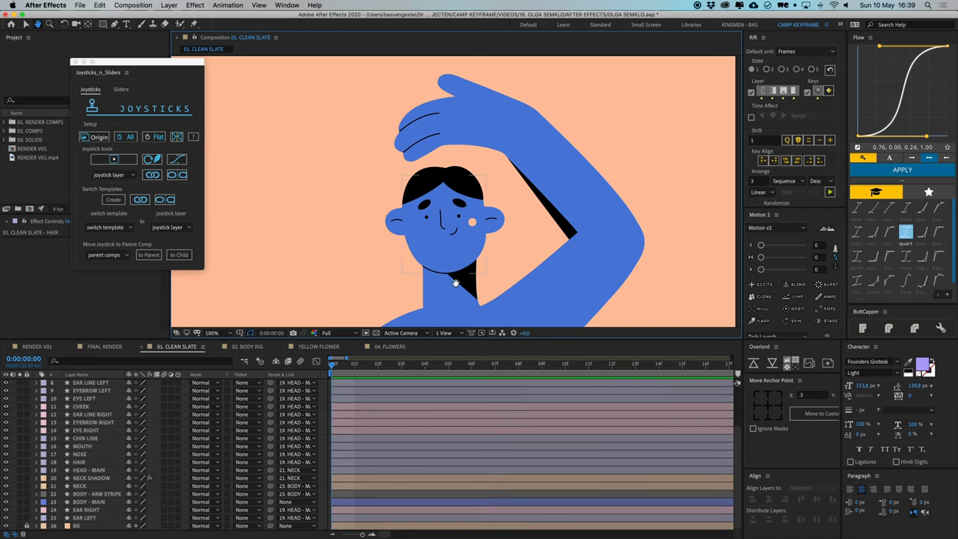
{"action": "left_click_drag", "start_coordinate": [447, 303], "coordinate": [433, 283]}
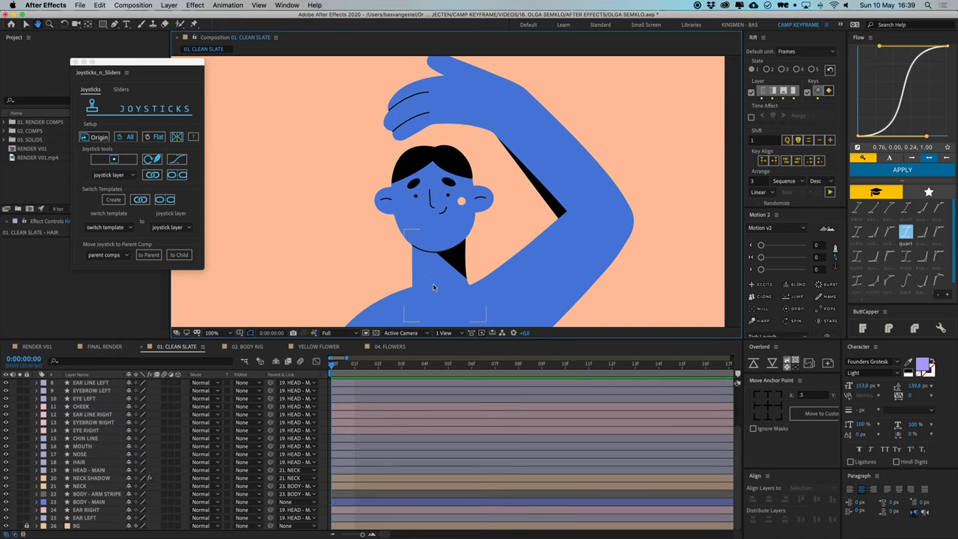
{"action": "left_click", "coordinate": [423, 231]}
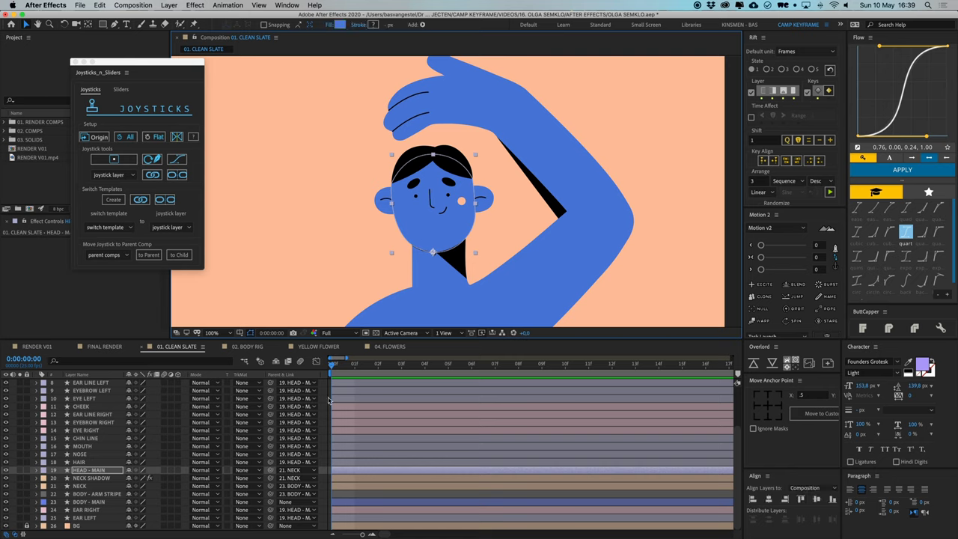
- Give the HEAD - MAIN layer a Yellow label colour and rename it FACE
{"action": "left_click", "coordinate": [328, 400]}
{"action": "left_click", "coordinate": [435, 201]}
{"action": "left_click", "coordinate": [413, 184], "text": "shift"}
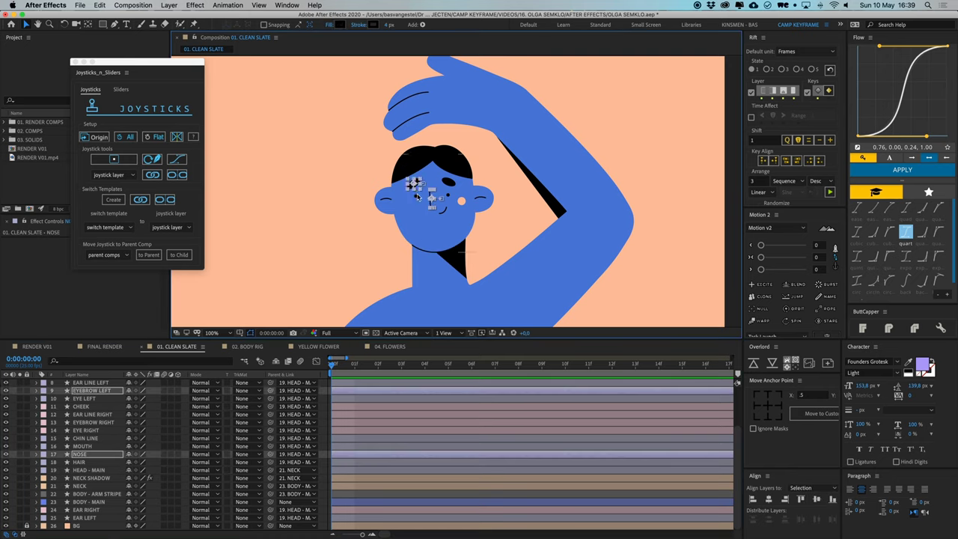
{"action": "left_click", "coordinate": [416, 197], "text": "shift"}
{"action": "left_click", "coordinate": [413, 228]}
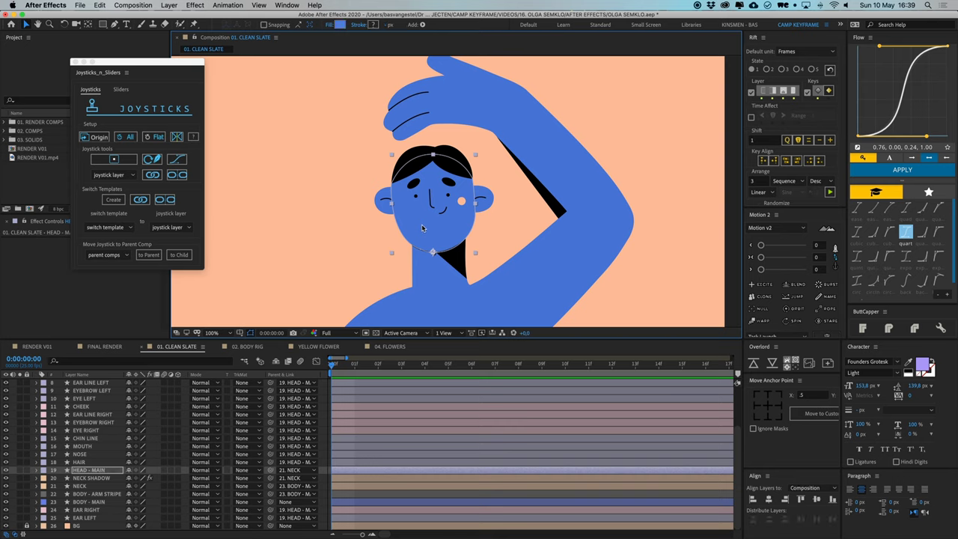
{"action": "left_click", "coordinate": [44, 470]}
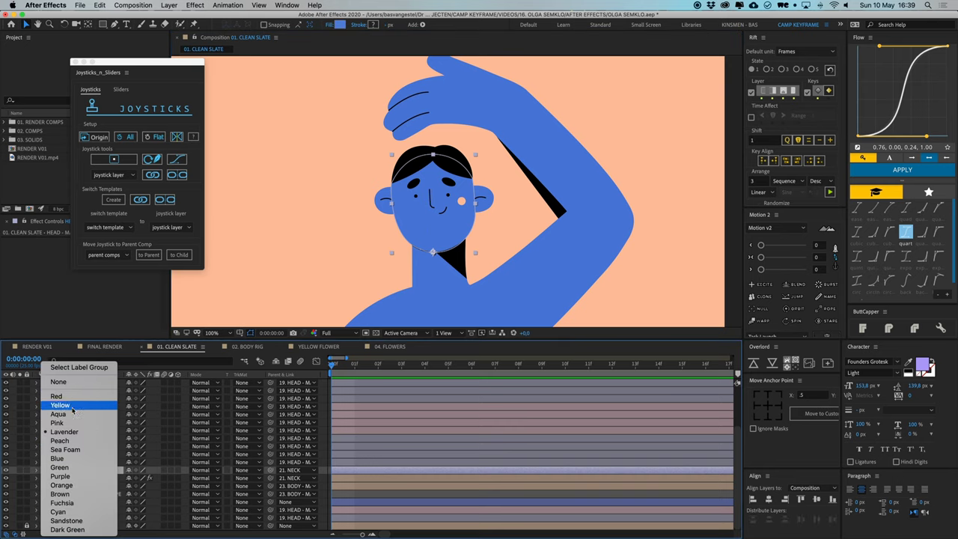
{"action": "left_click", "coordinate": [60, 406]}
{"action": "key", "text": "Return"}
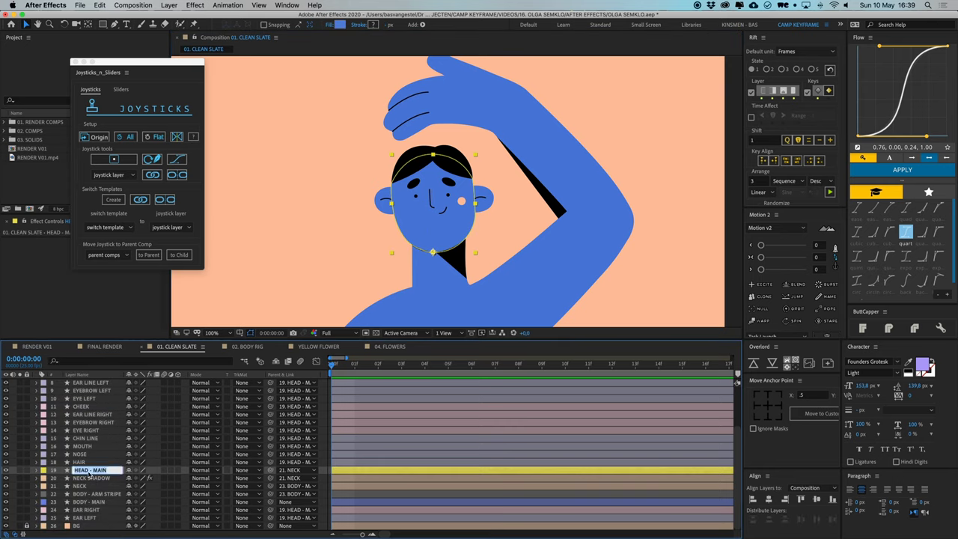
{"action": "type", "text": "fACE"}
{"action": "key", "text": "Return"}
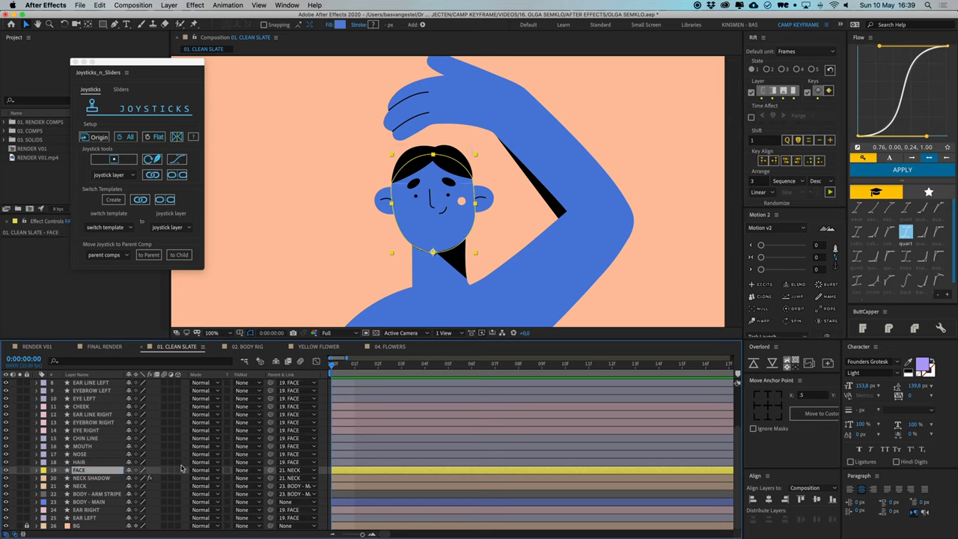
- Try moving the FACE layer up and away from the neck to test its parented features, and undo the move
{"action": "left_click", "coordinate": [326, 469]}
{"action": "left_click", "coordinate": [343, 472]}
{"action": "left_click_drag", "start_coordinate": [427, 236], "coordinate": [392, 166]}
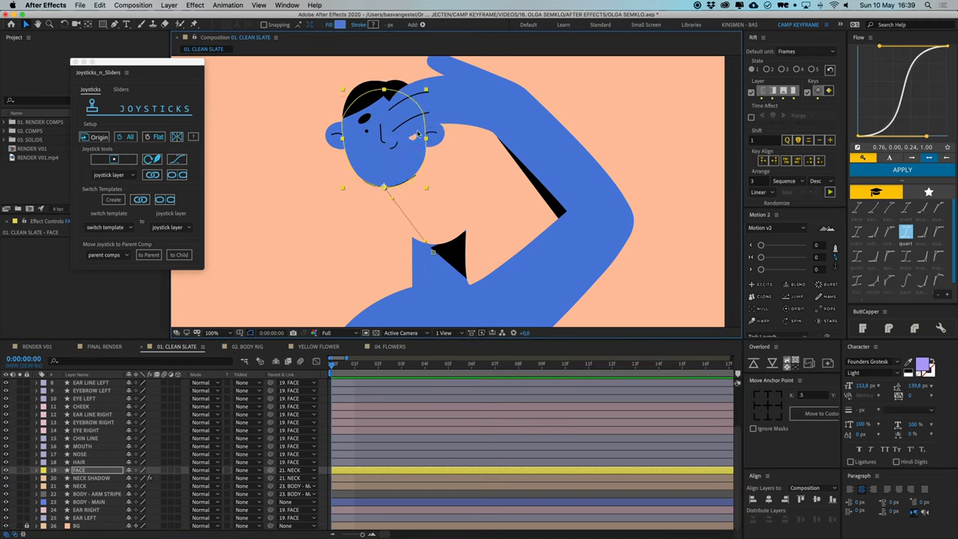
{"action": "key", "text": "super+z"}
- Try moving the NECK layer sideways to test its parenting, and undo the move
{"action": "left_click_drag", "start_coordinate": [439, 239], "coordinate": [432, 204]}
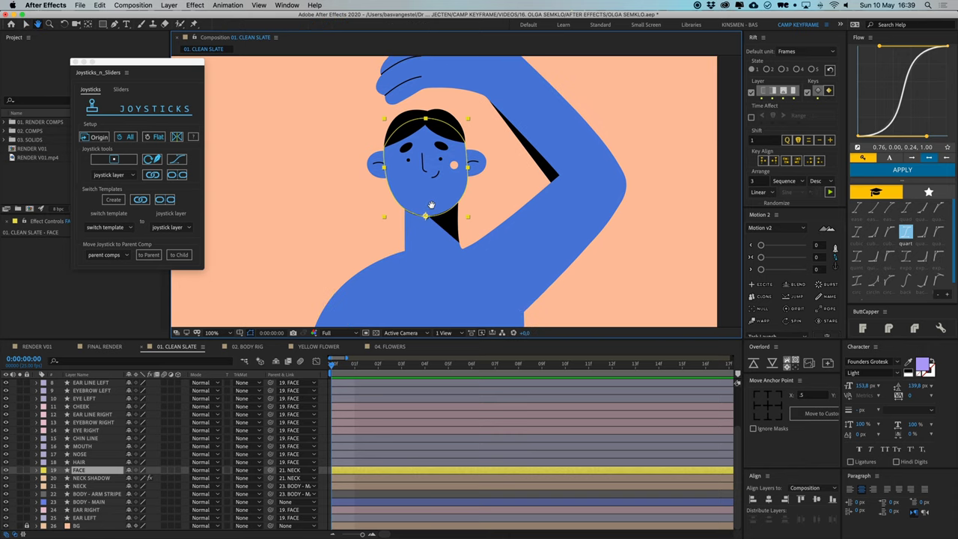
{"action": "left_click", "coordinate": [408, 240]}
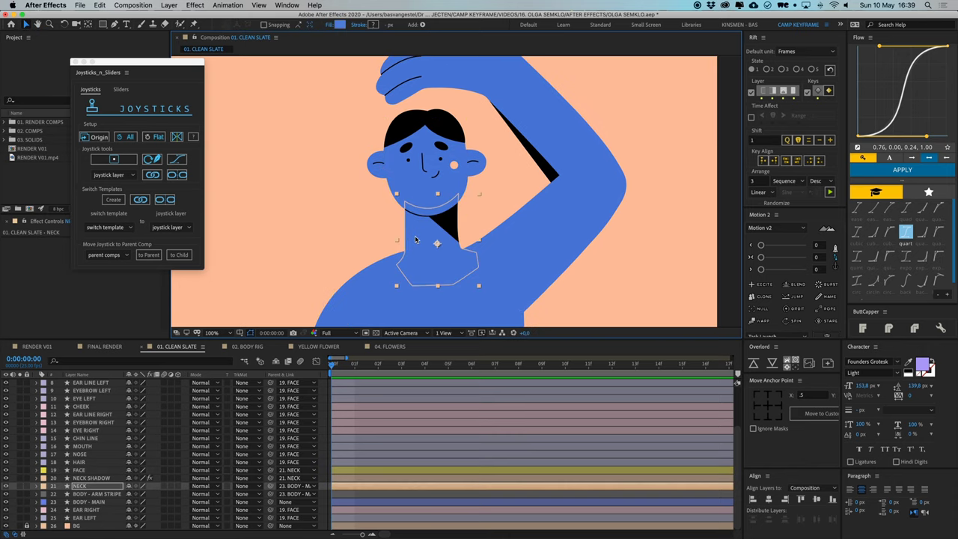
{"action": "left_click_drag", "start_coordinate": [418, 238], "coordinate": [343, 234]}
{"action": "key", "text": "super+z"}
- Examine the NECK SHADOW layer's Set Matte effect beside the relocated Joysticks_n_Sliders window, keeping NECK as the matte source
{"action": "left_click", "coordinate": [109, 479]}
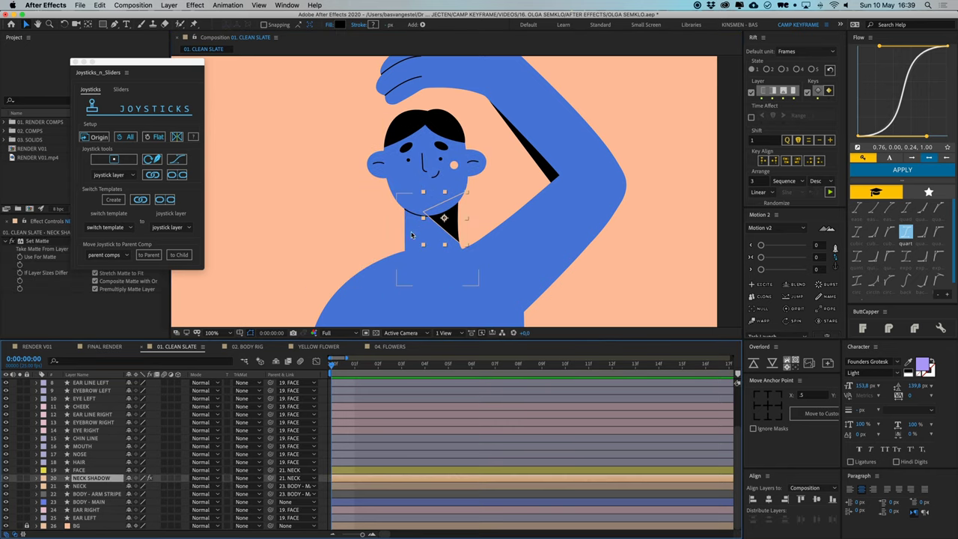
{"action": "left_click", "coordinate": [36, 242]}
{"action": "left_click_drag", "start_coordinate": [129, 64], "coordinate": [212, 45]}
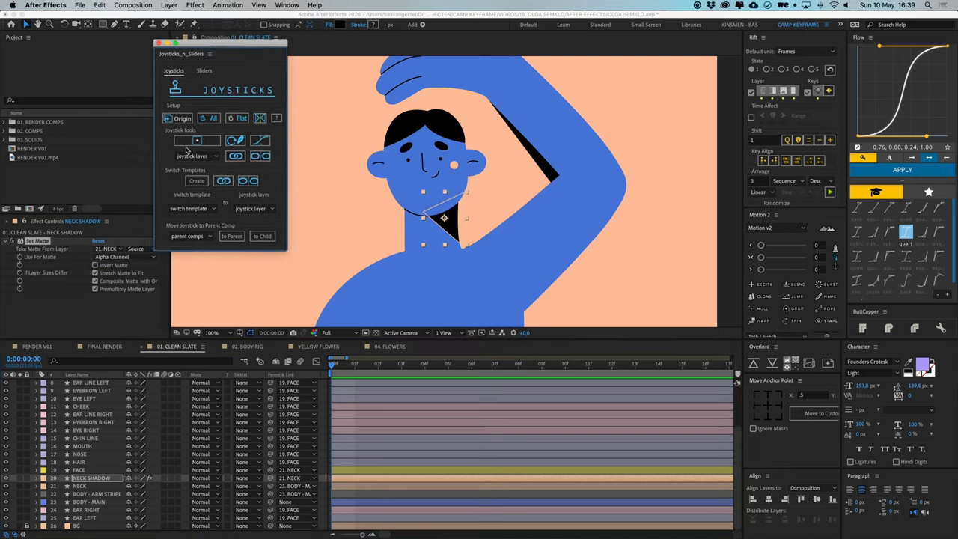
{"action": "left_click", "coordinate": [112, 248]}
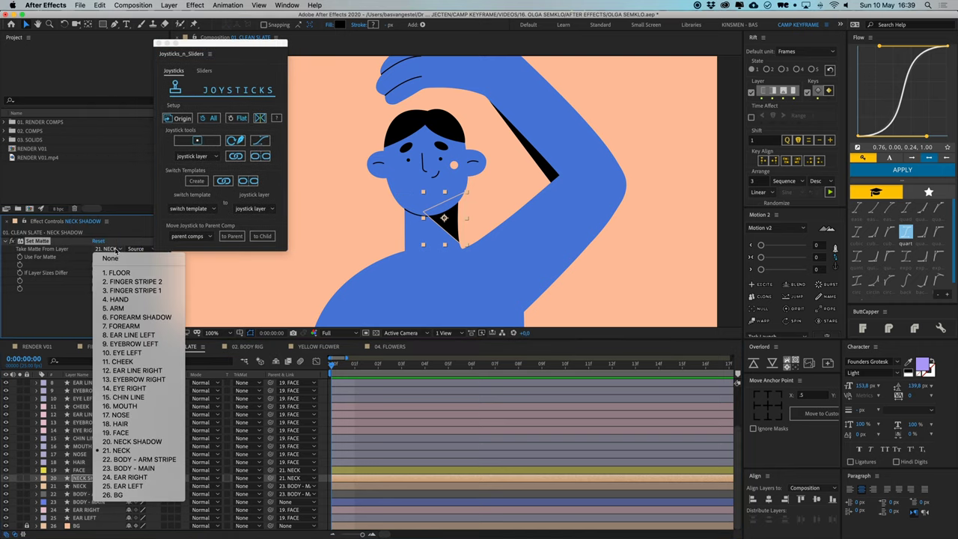
{"action": "left_click", "coordinate": [141, 452]}
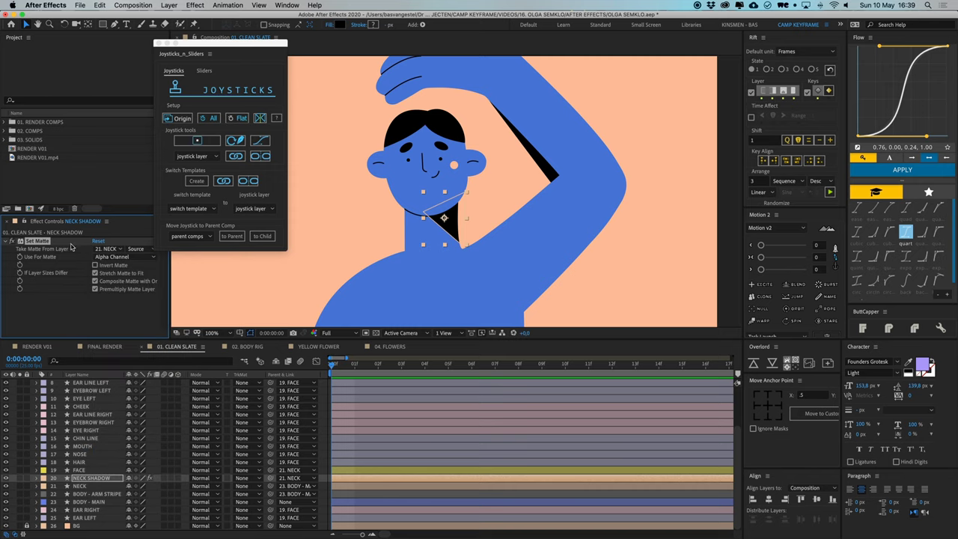
- Try moving the BODY - MAIN layer to test that the whole character follows, and undo the move
{"action": "left_click", "coordinate": [325, 470]}
{"action": "left_click", "coordinate": [331, 486]}
{"action": "key", "text": "space"}
{"action": "left_click_drag", "start_coordinate": [419, 271], "coordinate": [432, 185]}
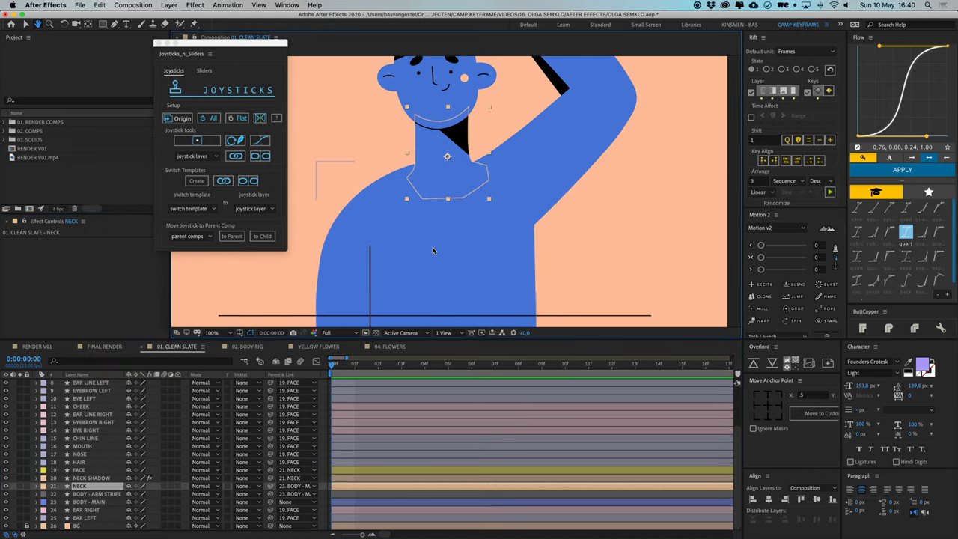
{"action": "left_click", "coordinate": [432, 250]}
{"action": "scroll", "coordinate": [432, 247], "scroll_direction": "down", "scroll_amount": 2}
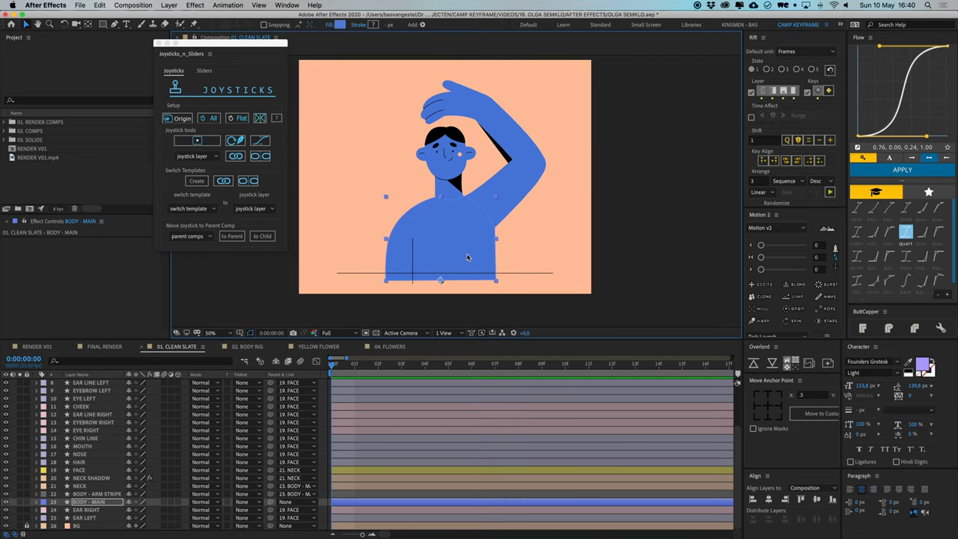
{"action": "left_click_drag", "start_coordinate": [467, 257], "coordinate": [440, 234]}
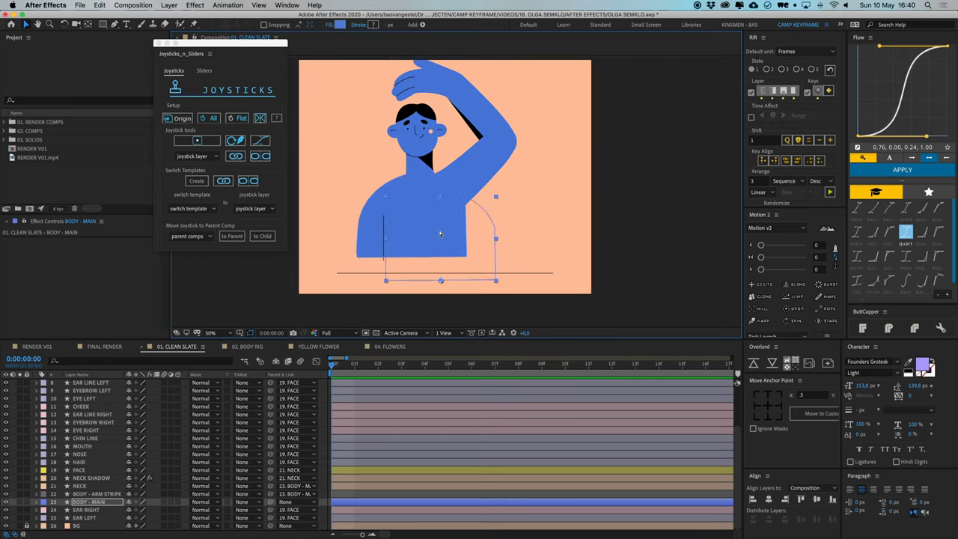
{"action": "key", "text": "super+z"}
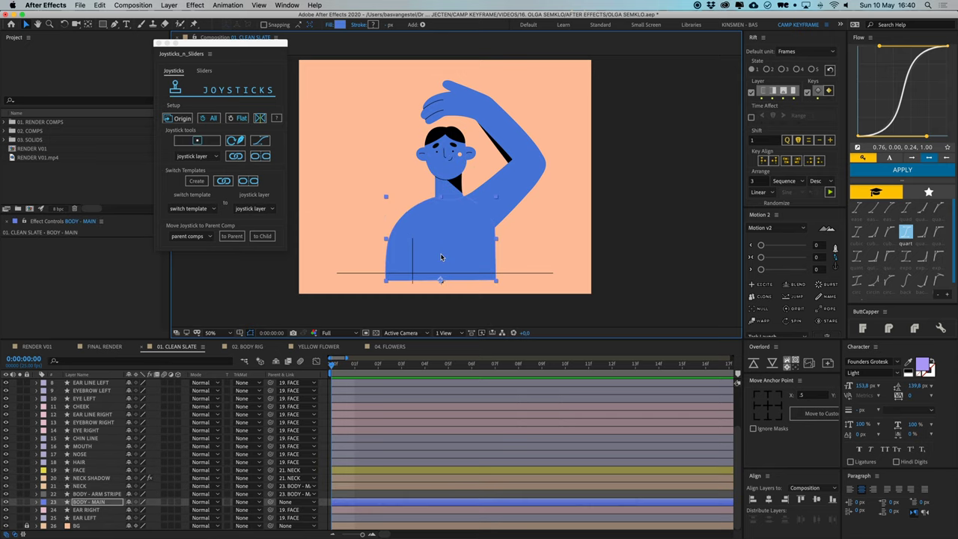
- Examine the neck, FACE, BODY - MAIN and BODY - ARM STRIPE layers in the parenting hierarchy
{"action": "left_click", "coordinate": [443, 187]}
{"action": "left_click", "coordinate": [441, 165]}
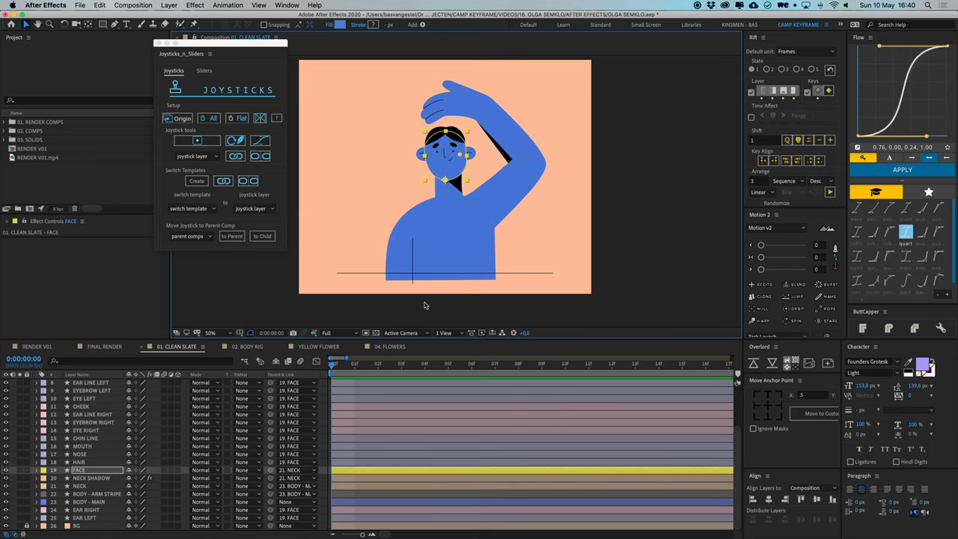
{"action": "left_click", "coordinate": [414, 254]}
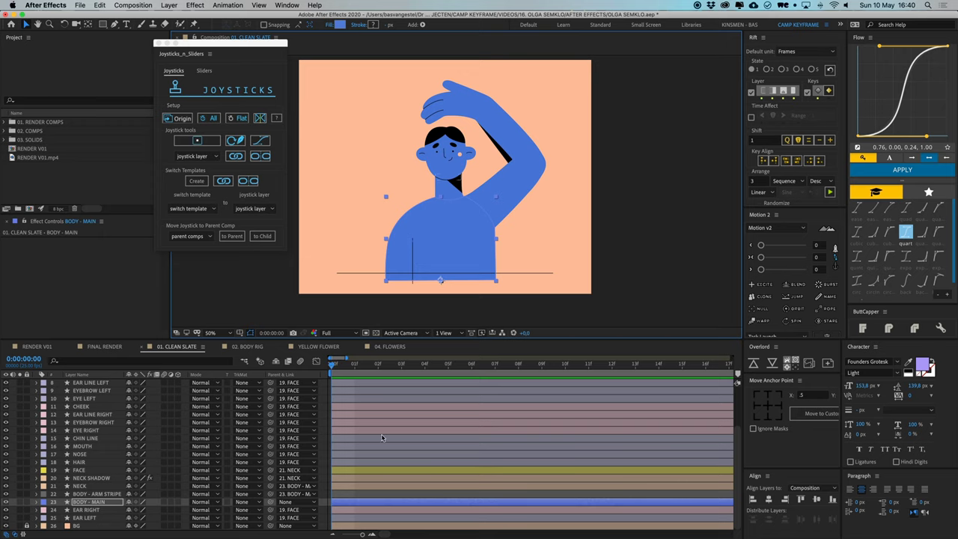
{"action": "left_click", "coordinate": [359, 494]}
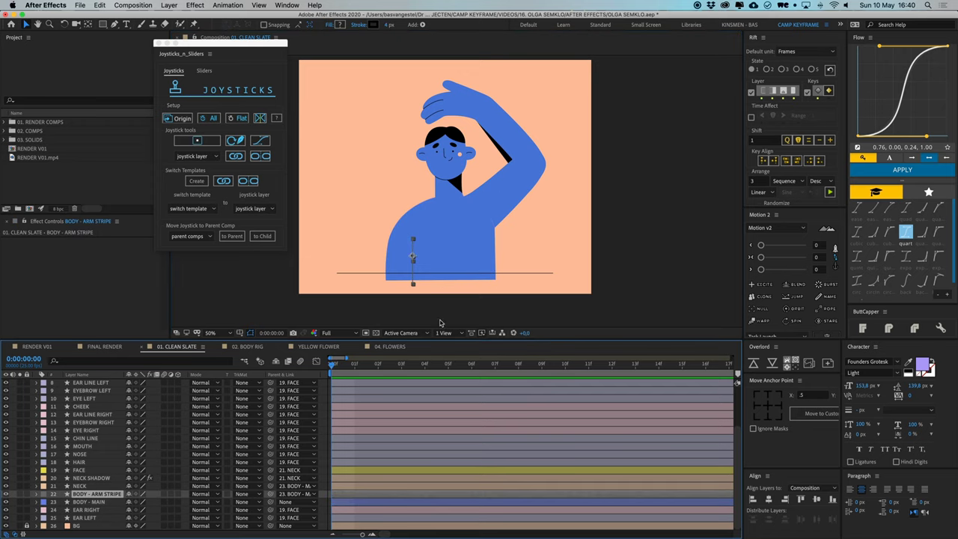
- Unlock the ARM, FOREARM SHADOW and FOREARM layers and examine how the arm, forearm and hand are chained
{"action": "scroll", "coordinate": [62, 477], "scroll_direction": "up", "scroll_amount": 3}
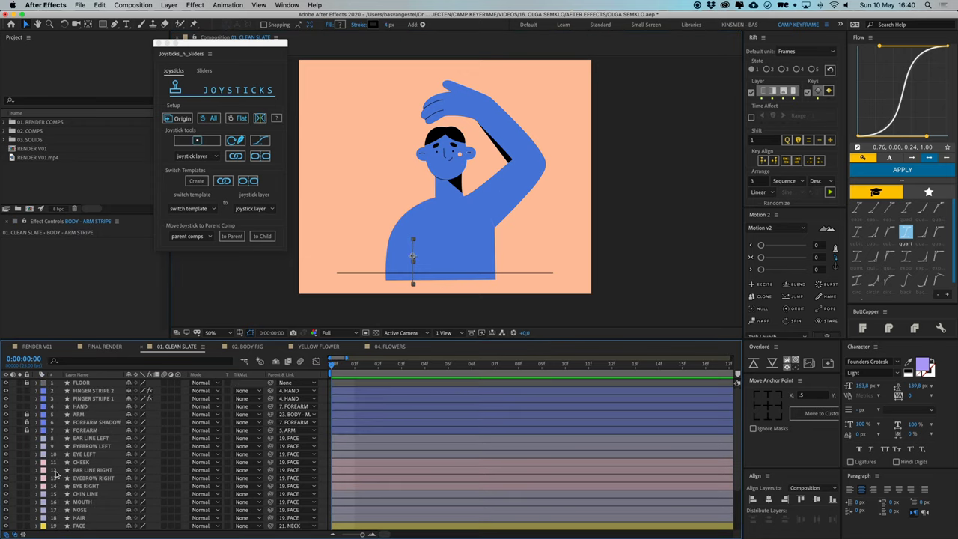
{"action": "left_click", "coordinate": [83, 414]}
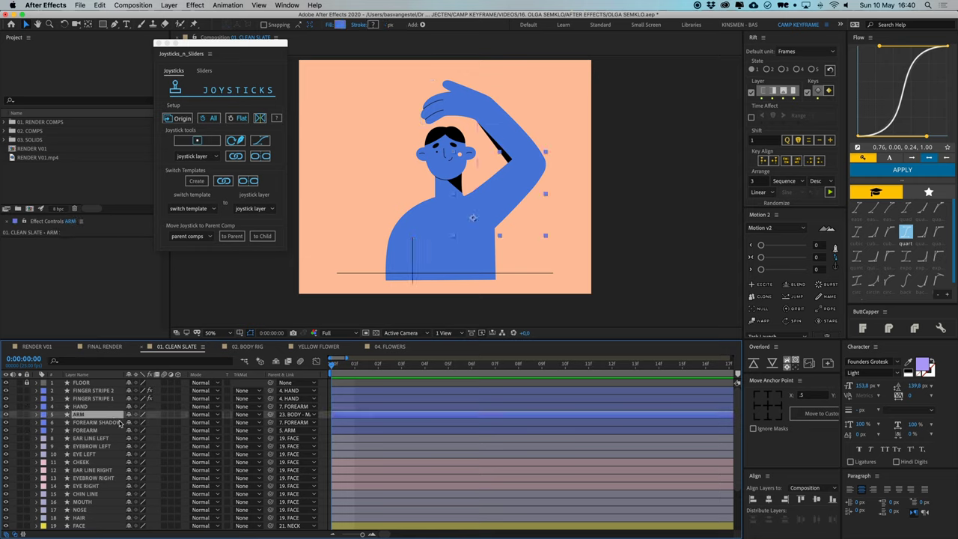
{"action": "left_click", "coordinate": [90, 431]}
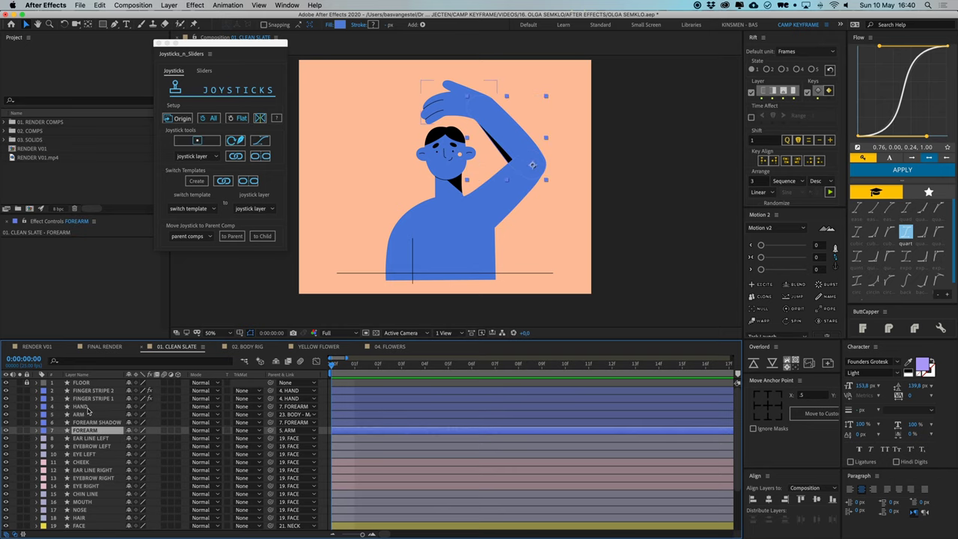
{"action": "left_click", "coordinate": [94, 424]}
{"action": "left_click", "coordinate": [93, 409]}
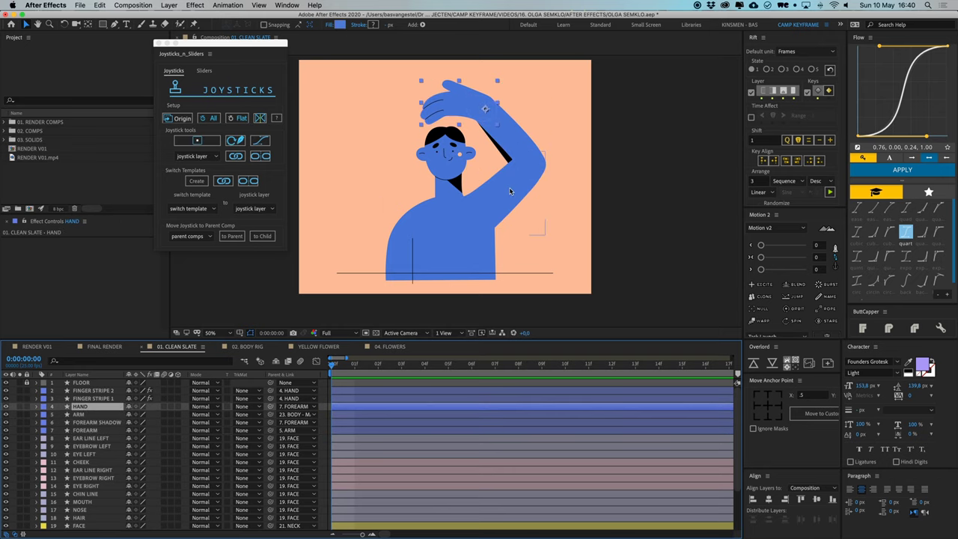
- Check the ARM layer's anchor point at the shoulder, try rotating the HAND layer about the wrist, and undo the rotation
{"action": "left_click", "coordinate": [497, 215]}
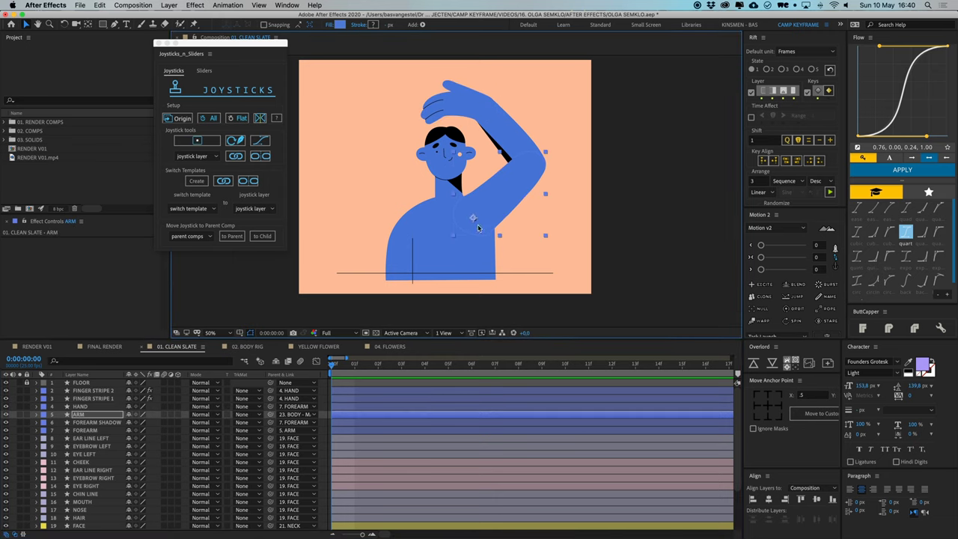
{"action": "key", "text": "y"}
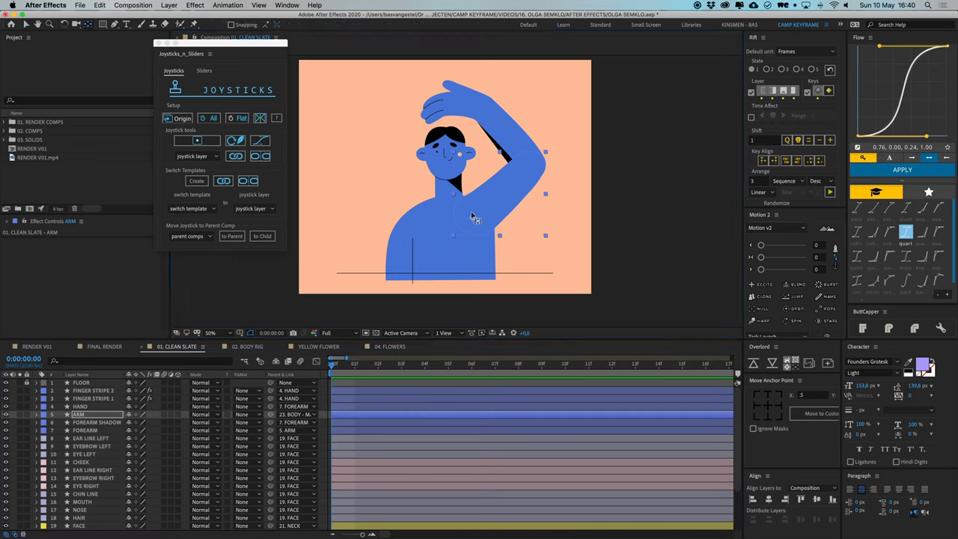
{"action": "mouse_move", "coordinate": [471, 217]}
{"action": "left_mouse_down"}
{"action": "mouse_move", "coordinate": [505, 200]}
{"action": "mouse_move", "coordinate": [475, 222]}
{"action": "left_mouse_up"}
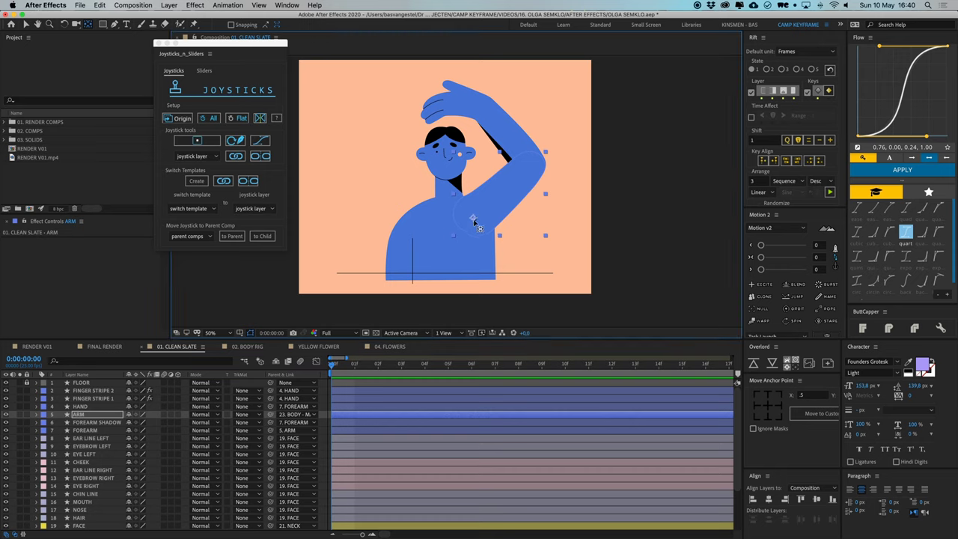
{"action": "key", "text": "w"}
{"action": "left_click_drag", "start_coordinate": [529, 170], "coordinate": [455, 101]}
{"action": "left_click", "coordinate": [506, 118]}
{"action": "left_click", "coordinate": [464, 106]}
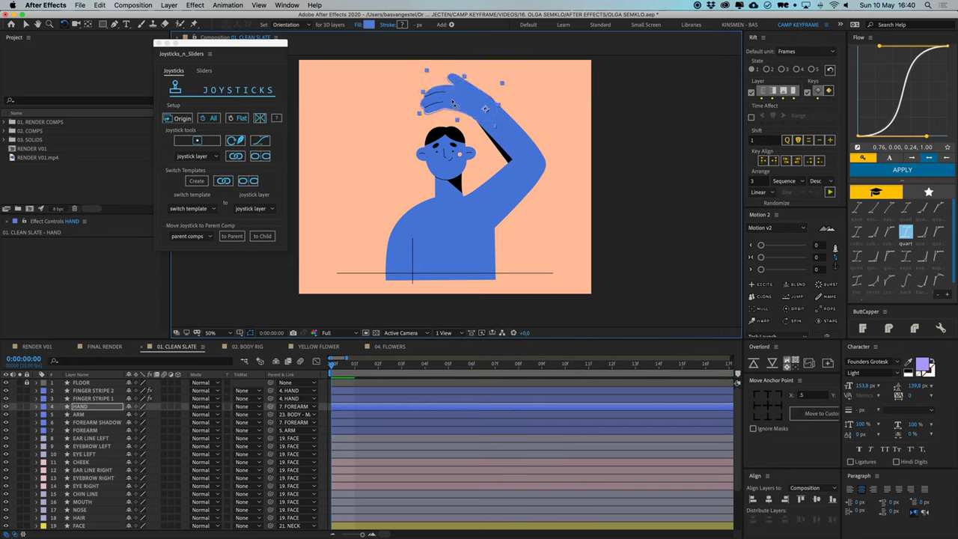
{"action": "key", "text": "super+z"}
{"action": "left_click", "coordinate": [510, 216]}
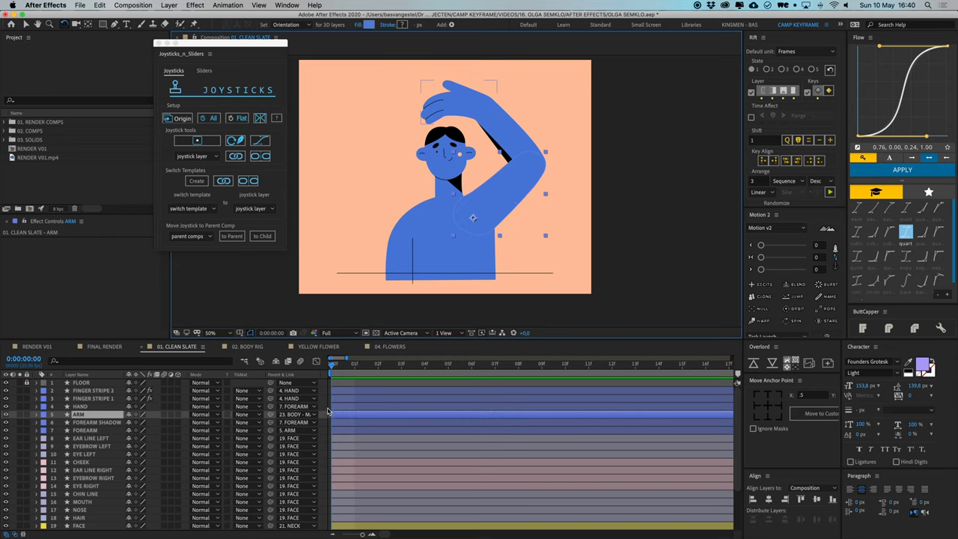
{"action": "left_click", "coordinate": [330, 410]}
{"action": "key", "text": "v"}
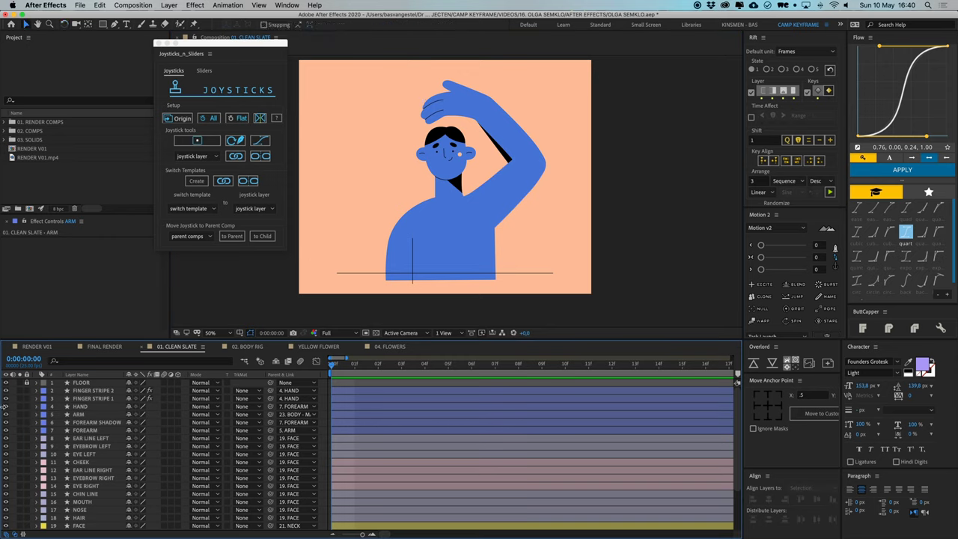
- Lock the HAND, ARM, FOREARM SHADOW and FOREARM layers
{"action": "left_click", "coordinate": [83, 406]}
{"action": "left_click", "coordinate": [84, 430], "text": "shift"}
{"action": "key", "text": "super+l"}
{"action": "left_click_drag", "start_coordinate": [444, 198], "coordinate": [436, 234]}
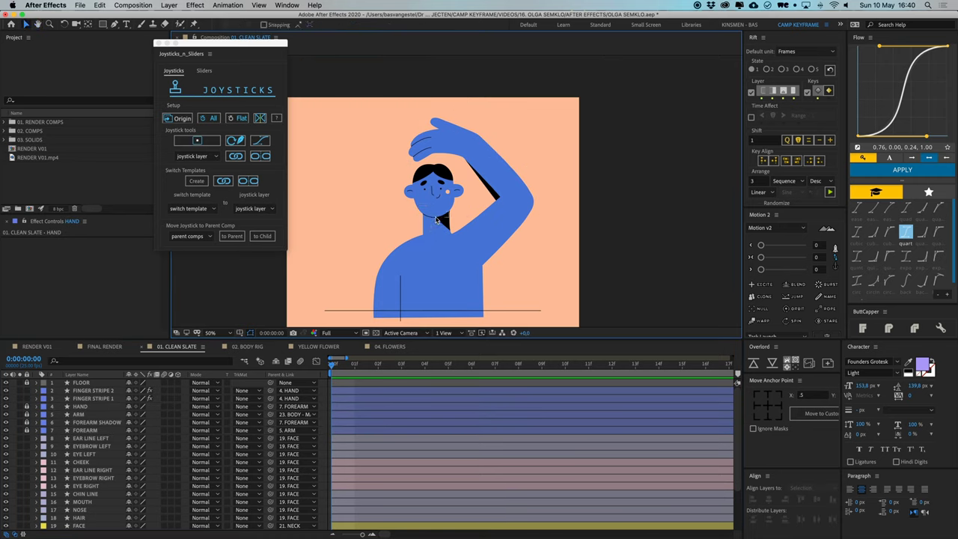
- Reveal the keyframed properties, compare the poses at 0:00:00:00 and 0:00:00:01, and select the FACE layer at 0:00:00:01
{"action": "key", "text": "u"}
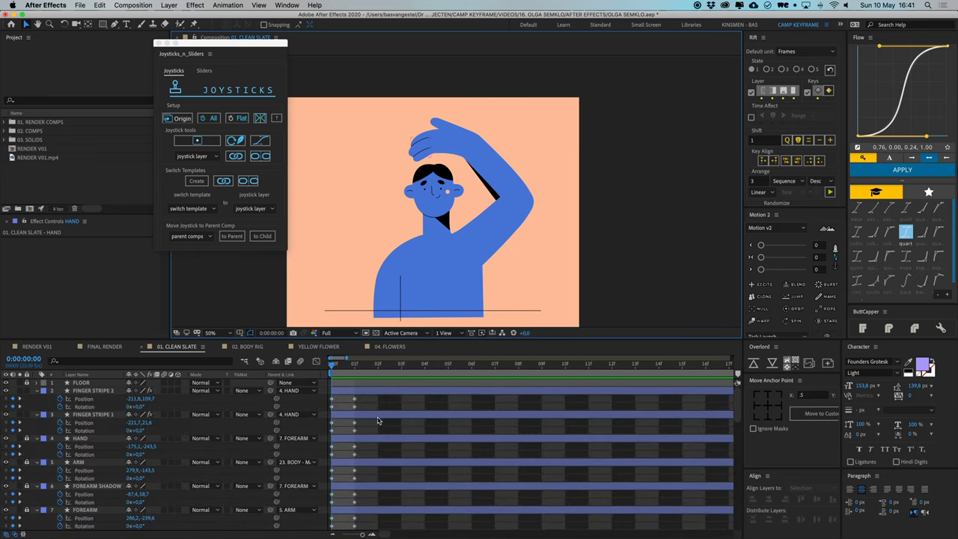
{"action": "key", "text": "Page_Down"}
{"action": "key", "text": "Page_Up"}
{"action": "key", "text": "Page_Down"}
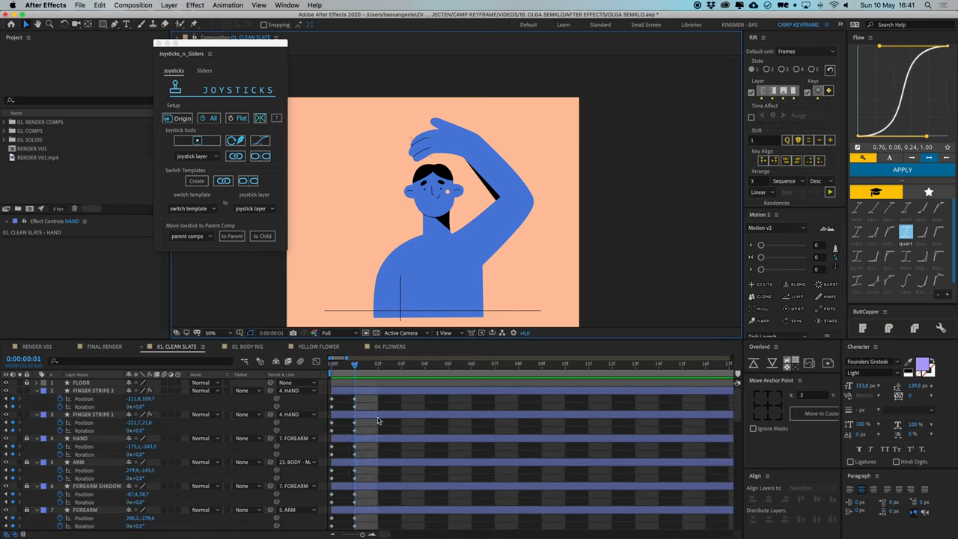
{"action": "key", "text": "Page_Up"}
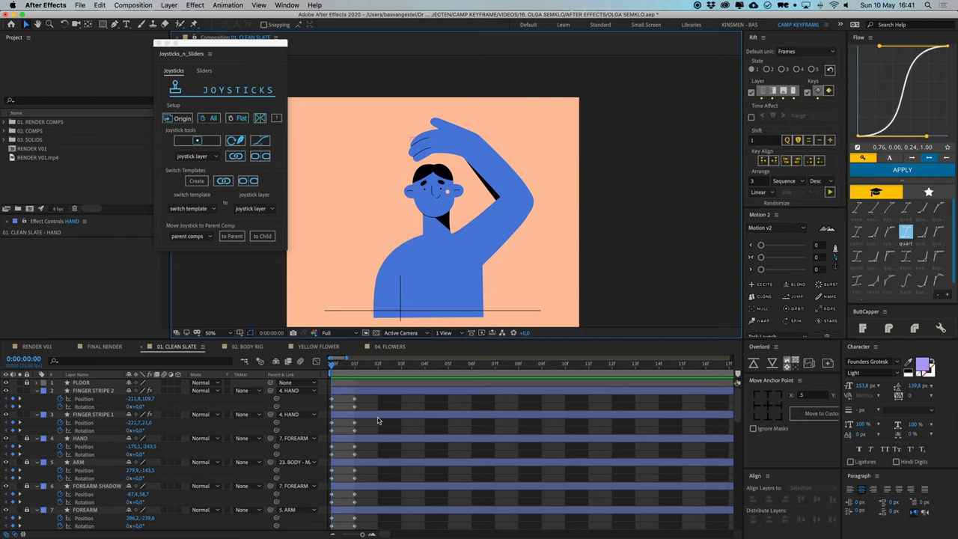
{"action": "key", "text": "Page_Down"}
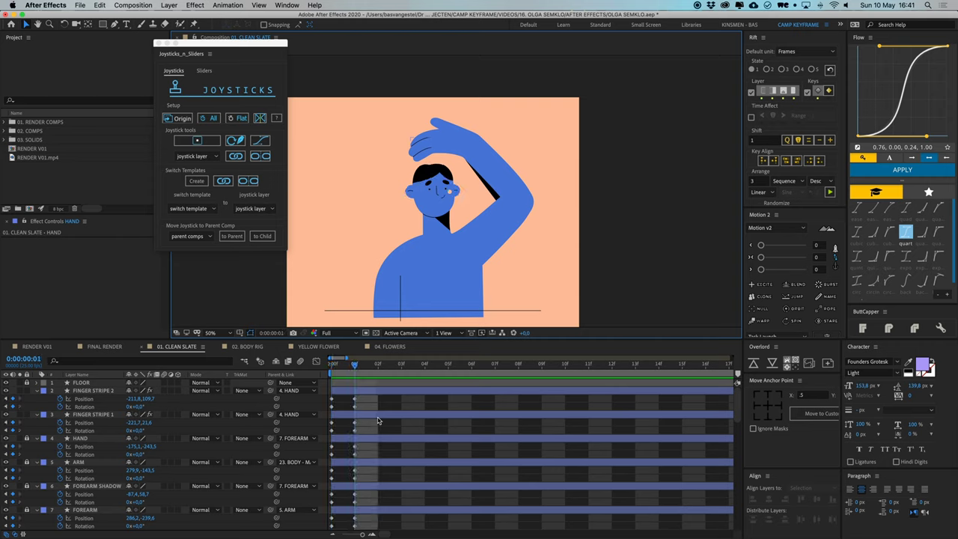
{"action": "left_click", "coordinate": [429, 201]}
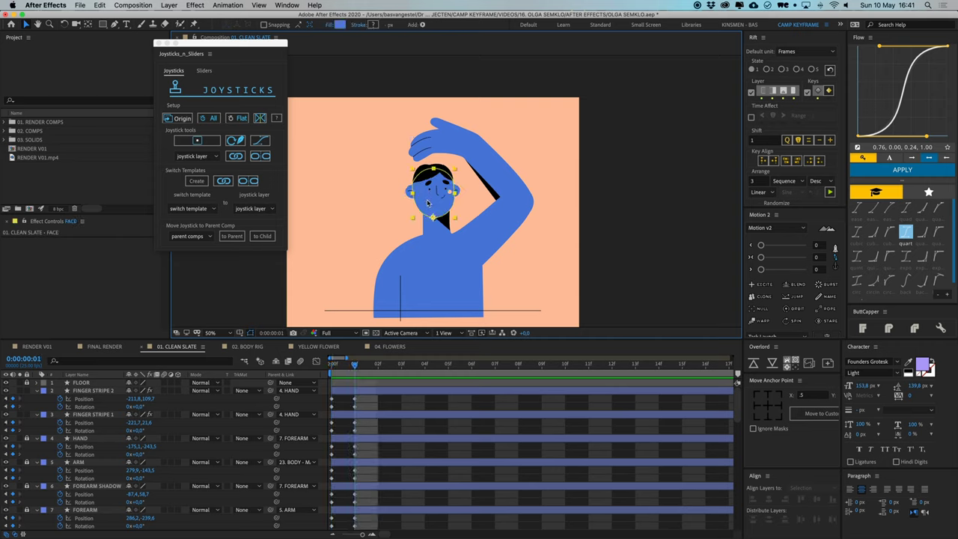
- Try rotating the FACE layer about its anchor point at the chin and undo the rotation
{"action": "key", "text": "period"}
{"action": "key", "text": "period"}
{"action": "left_click_drag", "start_coordinate": [396, 240], "coordinate": [506, 210]}
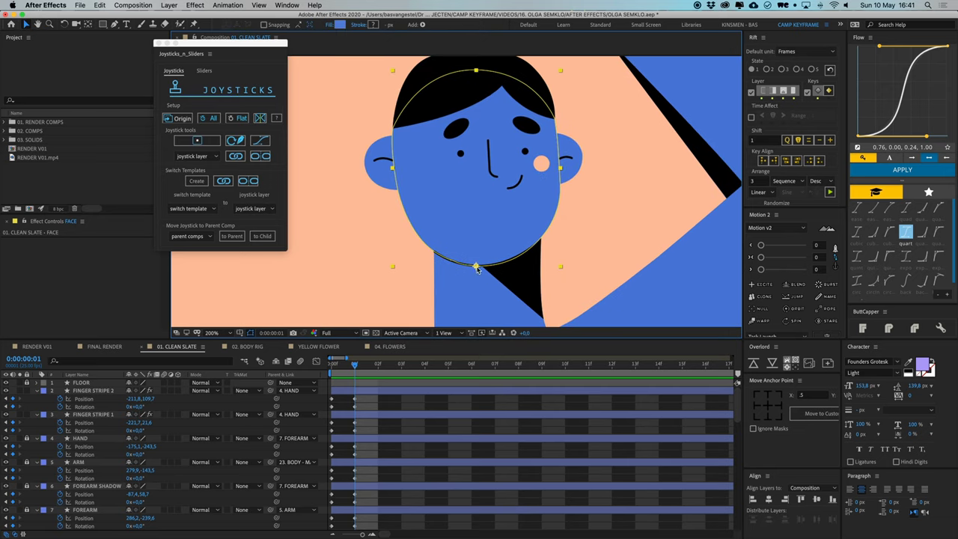
{"action": "key", "text": "comma"}
{"action": "key", "text": "w"}
{"action": "left_click_drag", "start_coordinate": [462, 196], "coordinate": [468, 192]}
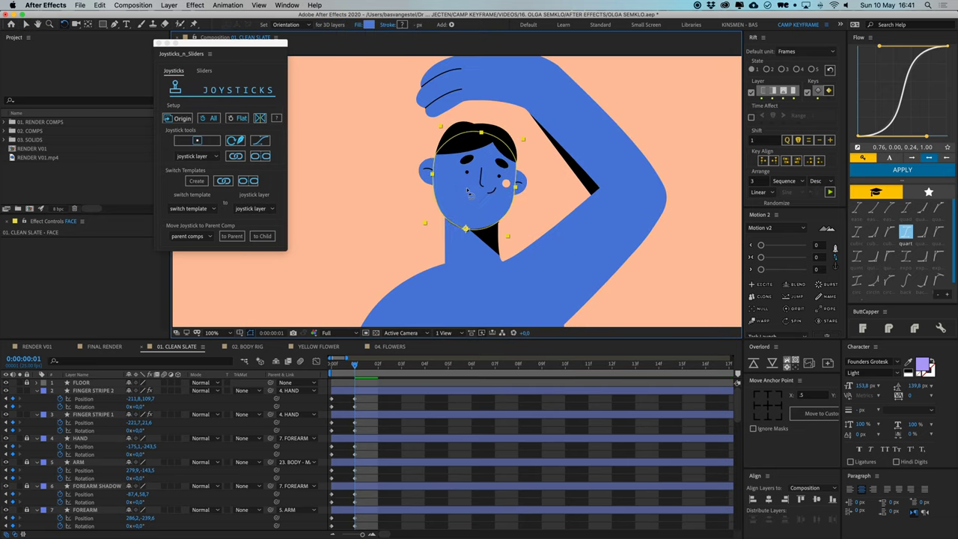
{"action": "key", "text": "super+z"}
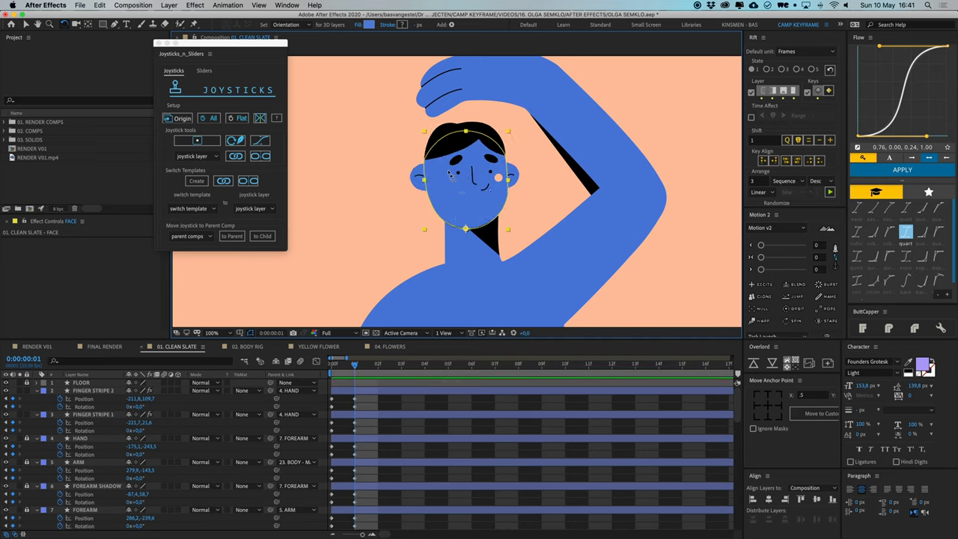
- Tilt the head slightly clockwise at 0:00:00:01 by rotating the FACE layer about the chin, and deselect it
{"action": "left_click_drag", "start_coordinate": [451, 174], "coordinate": [457, 171]}
{"action": "key", "text": "super+z"}
{"action": "left_click", "coordinate": [409, 398]}
{"action": "key", "text": "v"}
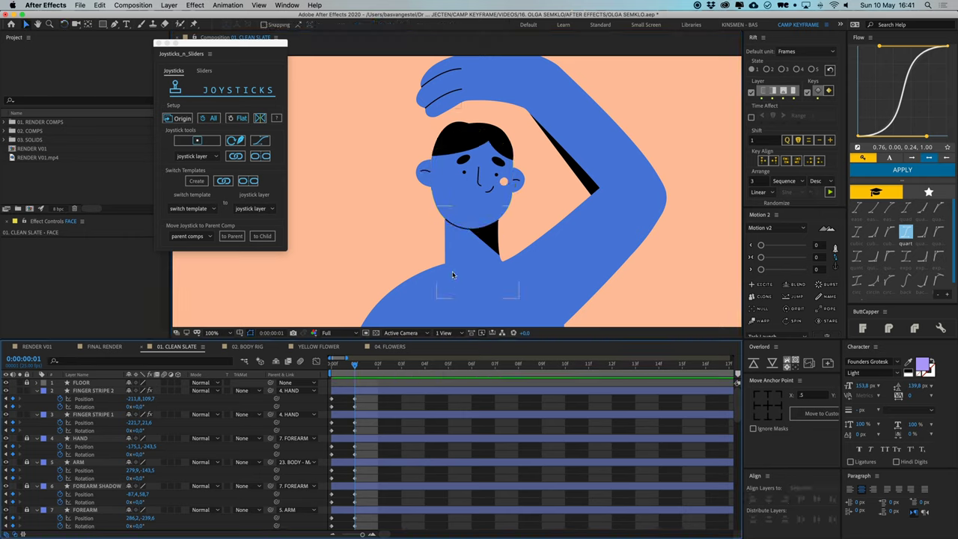
- Check the NECK layer, rotate the FACE layer a little further clockwise, and deselect everything
{"action": "left_click", "coordinate": [450, 246]}
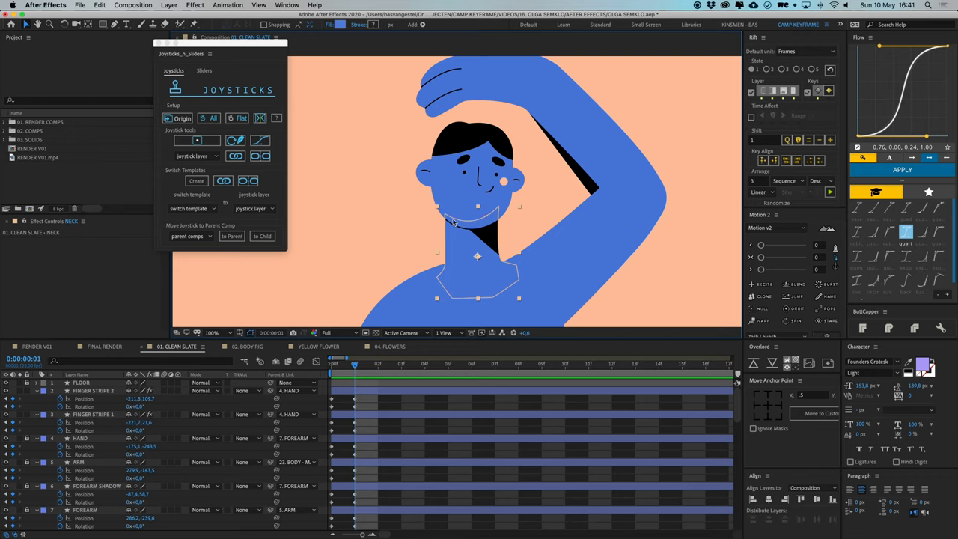
{"action": "left_click", "coordinate": [448, 197]}
{"action": "key", "text": "w"}
{"action": "mouse_move", "coordinate": [448, 198]}
{"action": "left_mouse_down"}
{"action": "mouse_move", "coordinate": [444, 215]}
{"action": "mouse_move", "coordinate": [457, 224]}
{"action": "mouse_move", "coordinate": [441, 183]}
{"action": "left_mouse_up"}
{"action": "left_click", "coordinate": [454, 253]}
{"action": "left_click", "coordinate": [452, 398]}
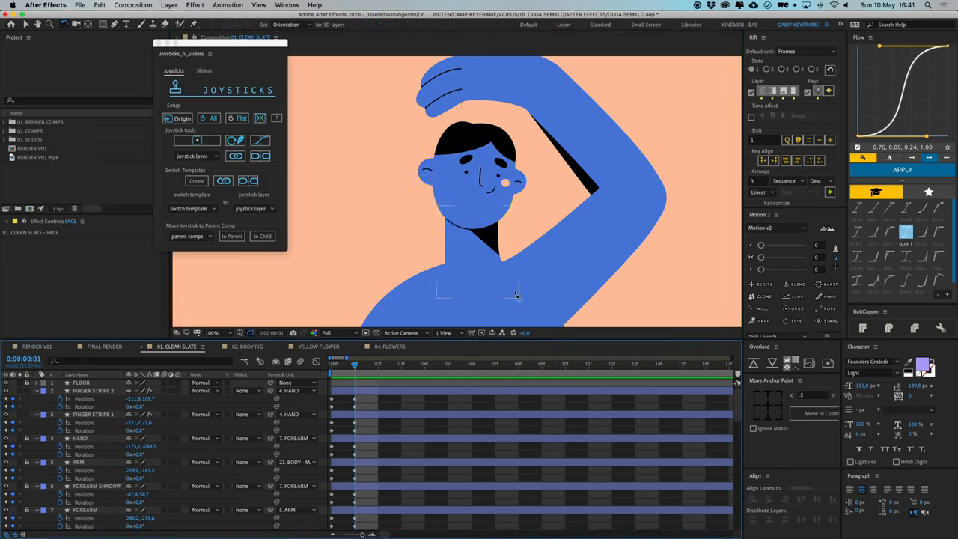
- Rotate the BODY - MAIN layer about its base to about 5.9° and nudge it slightly to the right
{"action": "scroll", "coordinate": [515, 290], "scroll_direction": "down", "scroll_amount": 1}
{"action": "left_click_drag", "start_coordinate": [503, 224], "coordinate": [497, 214]}
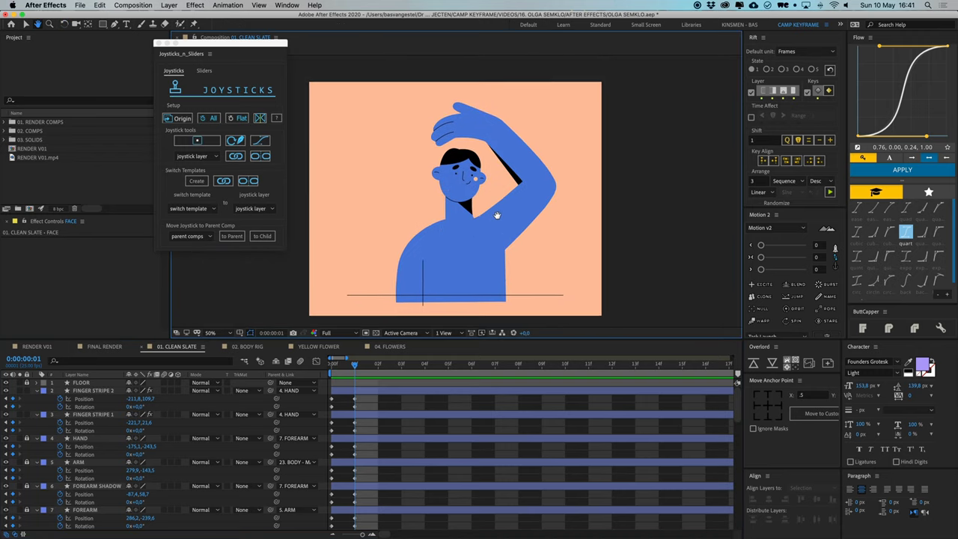
{"action": "left_click", "coordinate": [475, 273]}
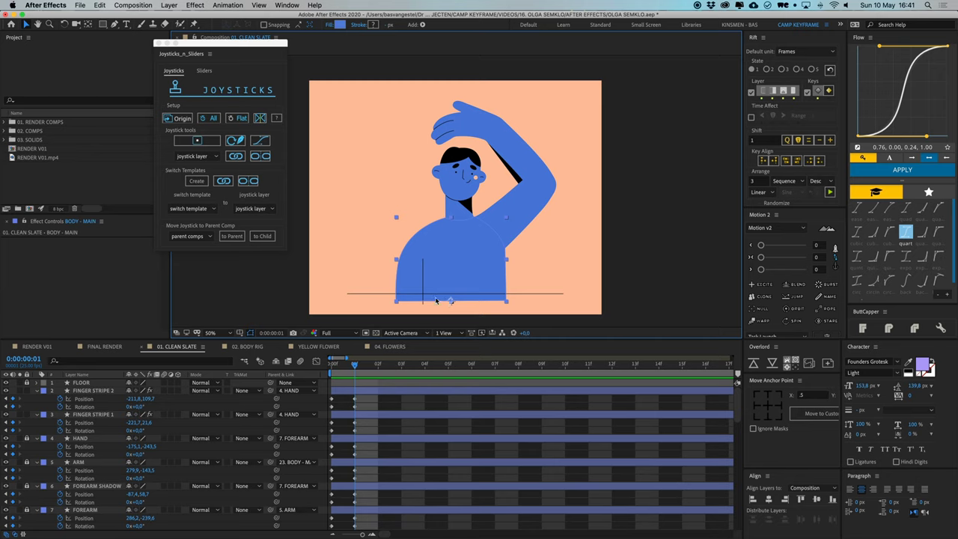
{"action": "key", "text": "w"}
{"action": "left_click_drag", "start_coordinate": [443, 238], "coordinate": [457, 235]}
{"action": "key", "text": "shift+Right"}
{"action": "key", "text": "shift+Right"}
{"action": "key", "text": "Right"}
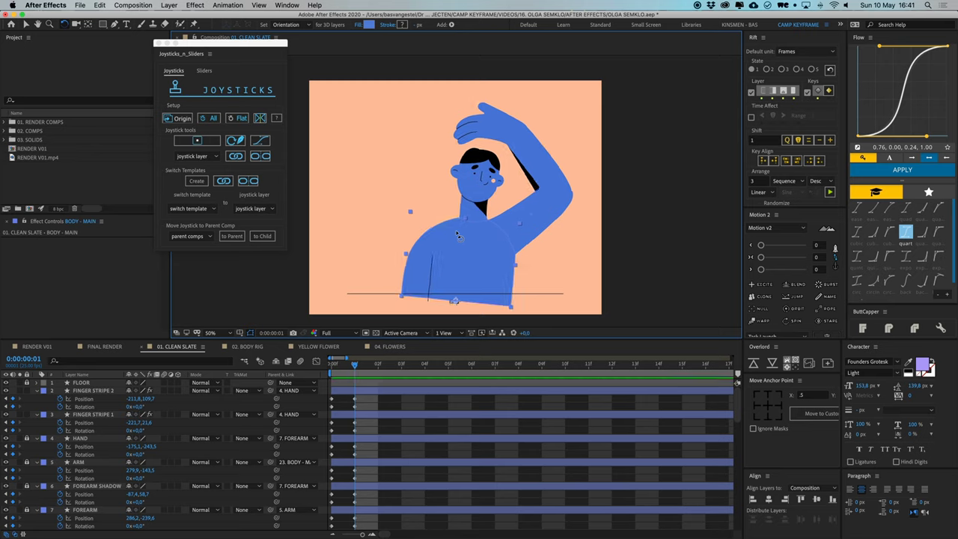
{"action": "key", "text": "v"}
{"action": "left_click", "coordinate": [404, 407]}
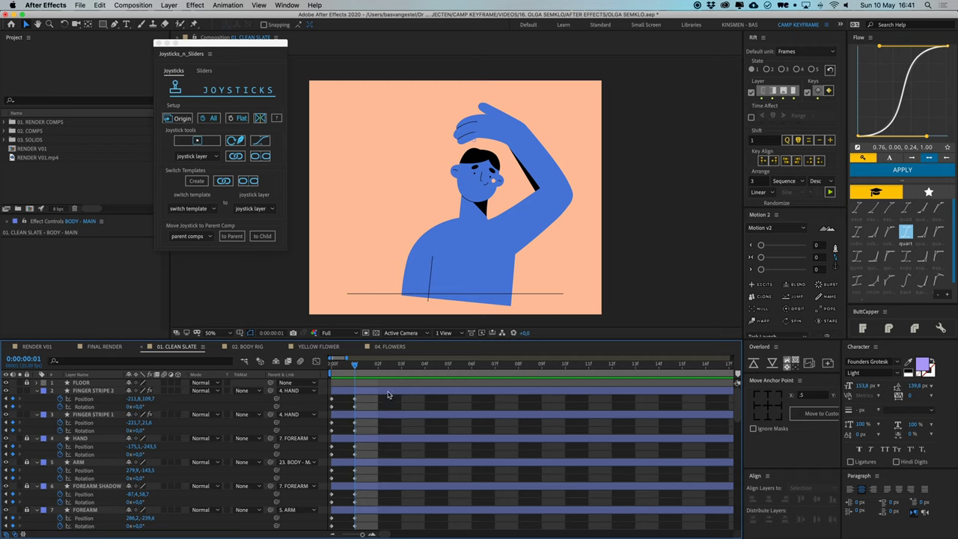
- Compare the neutral pose at 0:00:00:00 with the turned, leaning pose at 0:00:00:01
{"action": "left_click_drag", "start_coordinate": [350, 369], "coordinate": [337, 372]}
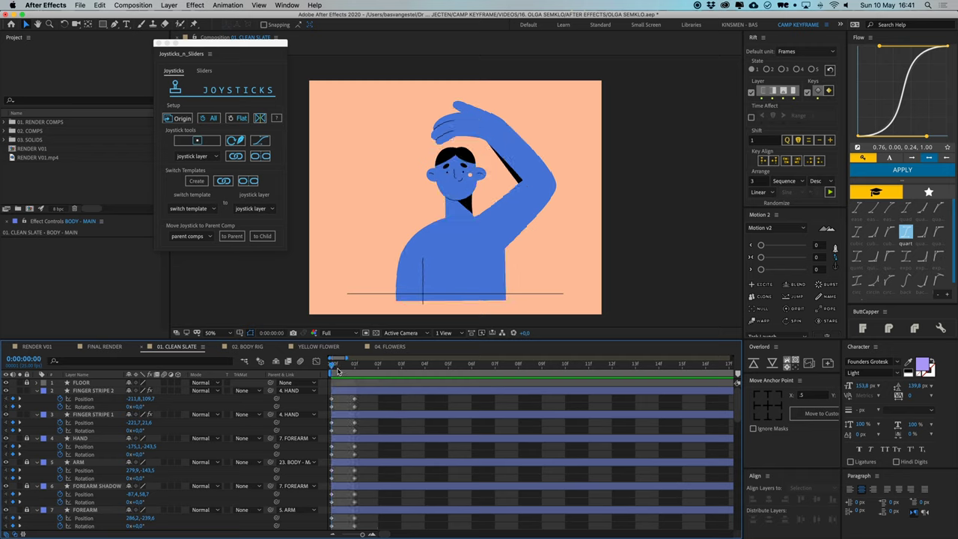
{"action": "key", "text": "Page_Down"}
{"action": "key", "text": "Page_Up"}
{"action": "key", "text": "Page_Down"}
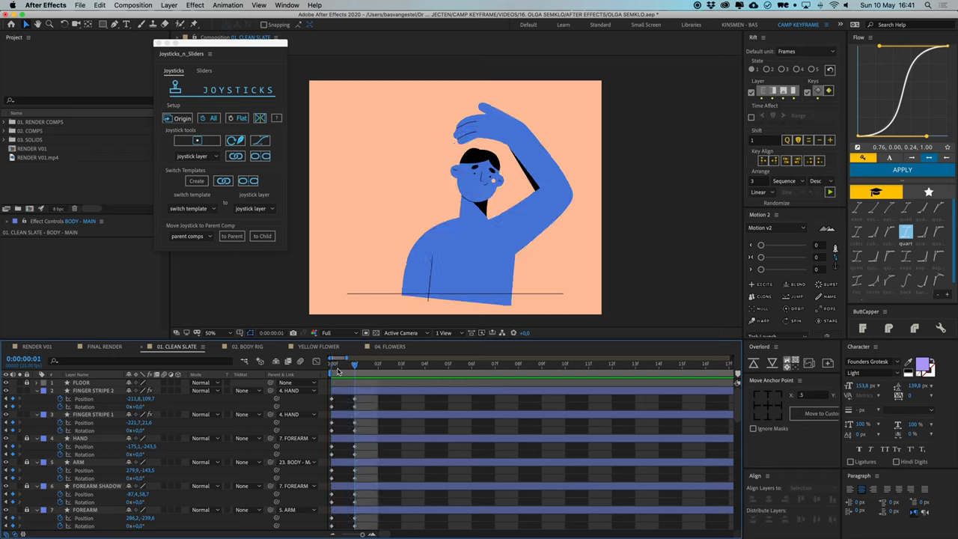
{"action": "key", "text": "Page_Up"}
{"action": "key", "text": "Page_Down"}
- Add a Color Overlay layer style to the EAR RIGHT layer
{"action": "key", "text": "period"}
{"action": "key", "text": "period"}
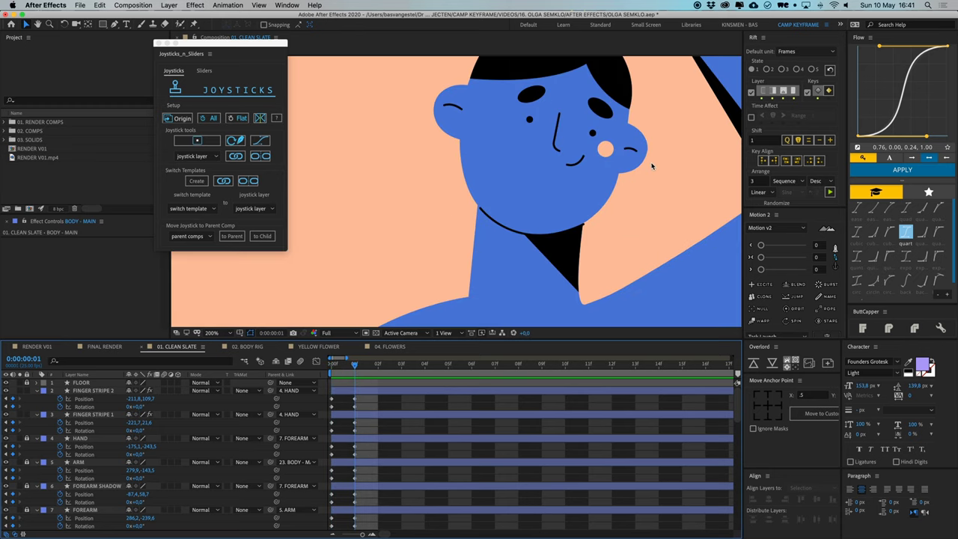
{"action": "left_click_drag", "start_coordinate": [652, 165], "coordinate": [550, 229]}
{"action": "left_click", "coordinate": [536, 227]}
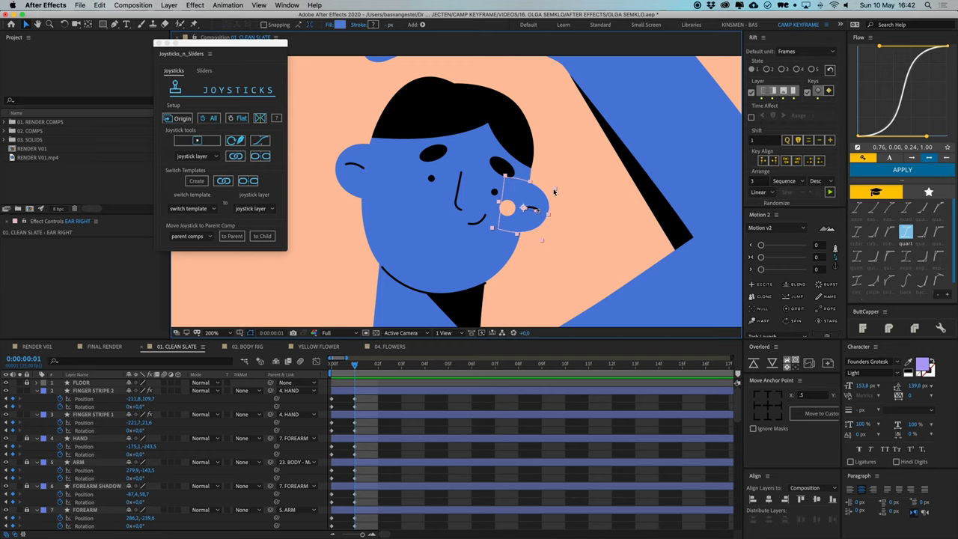
{"action": "scroll", "coordinate": [361, 474], "scroll_direction": "down", "scroll_amount": 10}
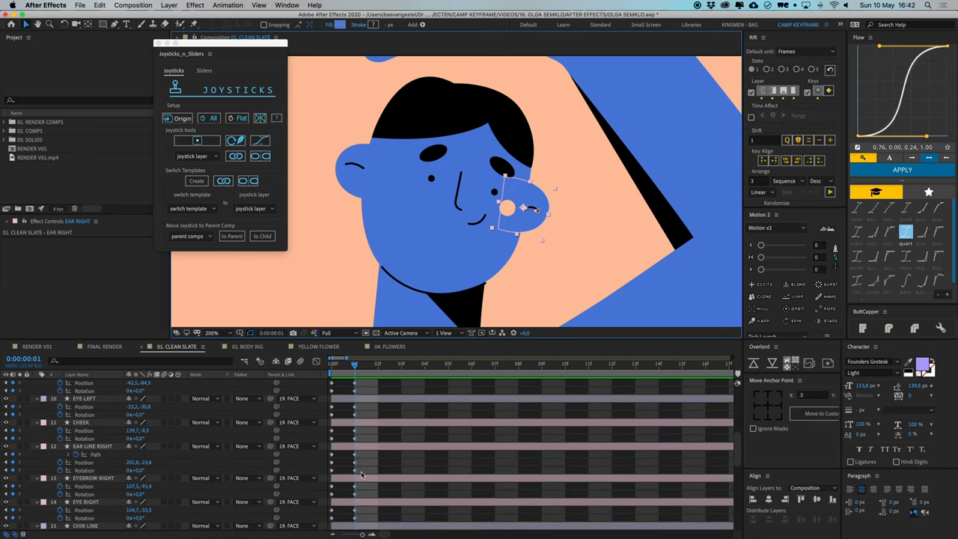
{"action": "scroll", "coordinate": [362, 474], "scroll_direction": "down", "scroll_amount": 10}
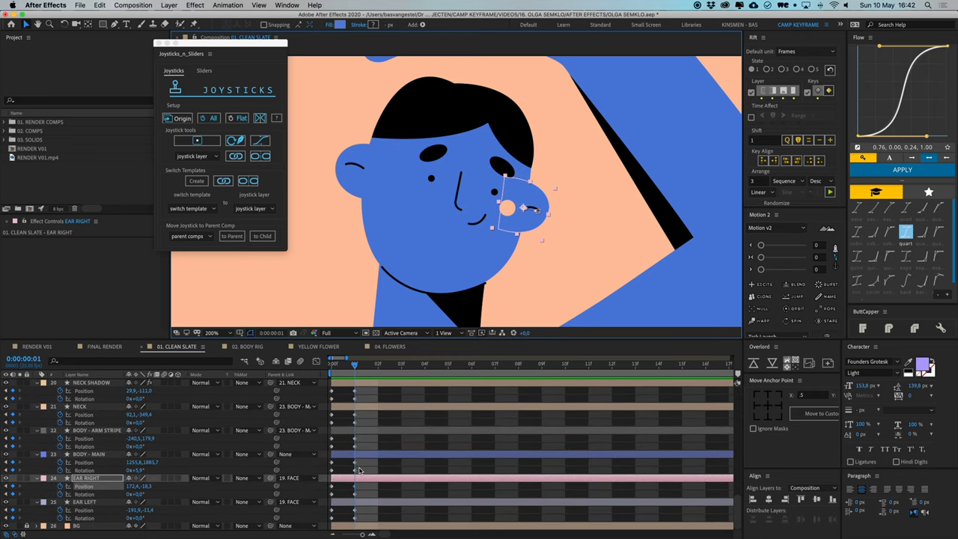
{"action": "right_click", "coordinate": [89, 479]}
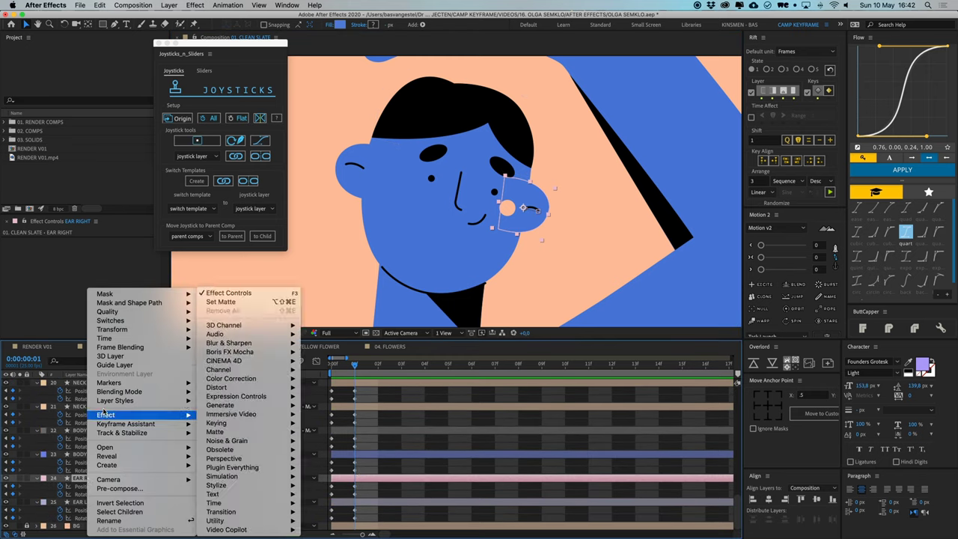
{"action": "mouse_move", "coordinate": [107, 401]}
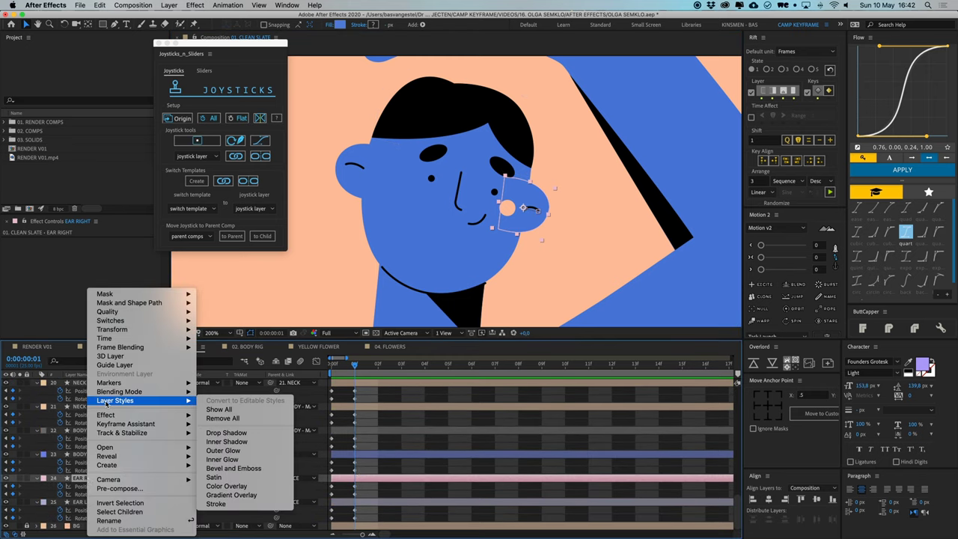
{"action": "left_click", "coordinate": [226, 486]}
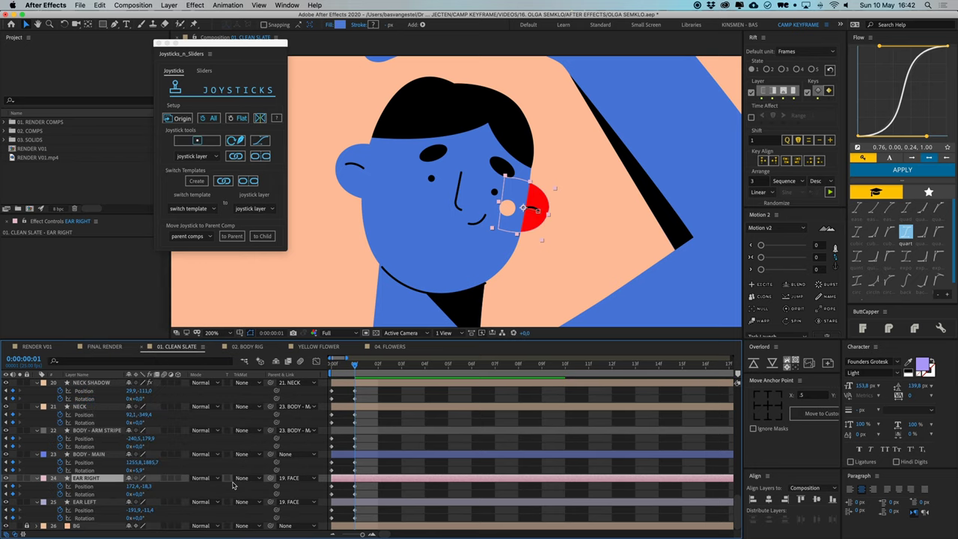
- Expand the EAR RIGHT layer's Color Overlay settings and set the overlay color to black
{"action": "left_click", "coordinate": [38, 478]}
{"action": "left_click", "coordinate": [38, 493]}
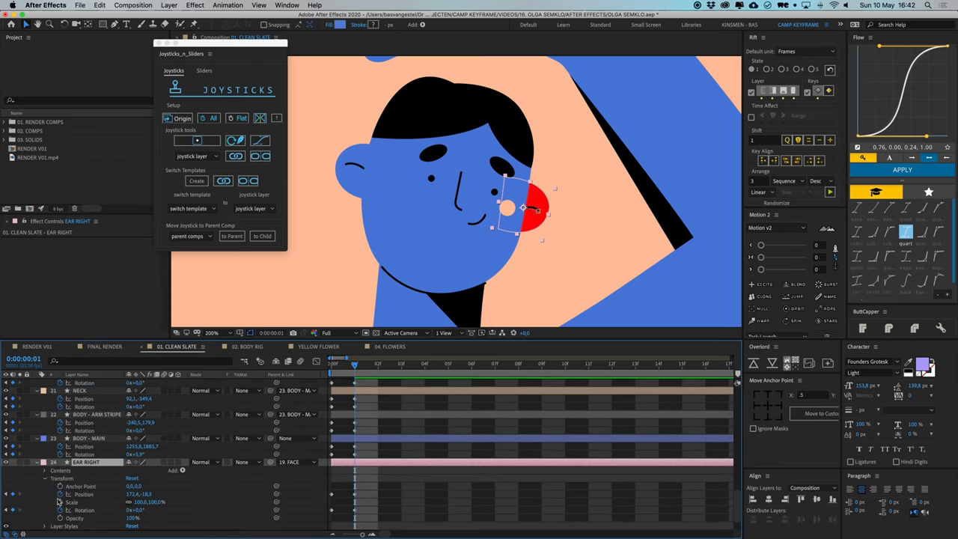
{"action": "scroll", "coordinate": [59, 501], "scroll_direction": "down", "scroll_amount": 2}
{"action": "left_click", "coordinate": [45, 494]}
{"action": "scroll", "coordinate": [56, 497], "scroll_direction": "down", "scroll_amount": 1}
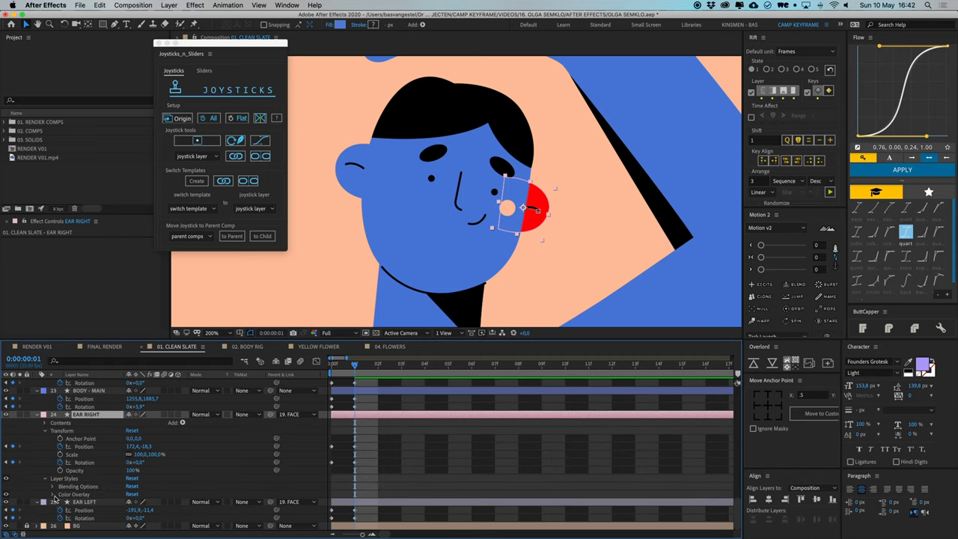
{"action": "left_click", "coordinate": [54, 495]}
{"action": "scroll", "coordinate": [54, 497], "scroll_direction": "down", "scroll_amount": 1}
{"action": "left_click", "coordinate": [132, 486]}
{"action": "left_click_drag", "start_coordinate": [123, 177], "coordinate": [111, 274]}
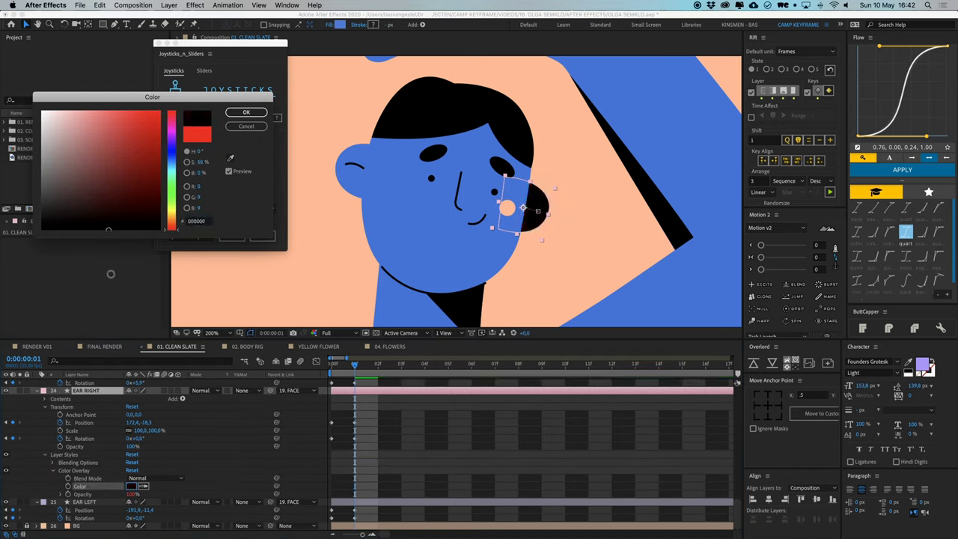
{"action": "left_click", "coordinate": [246, 112]}
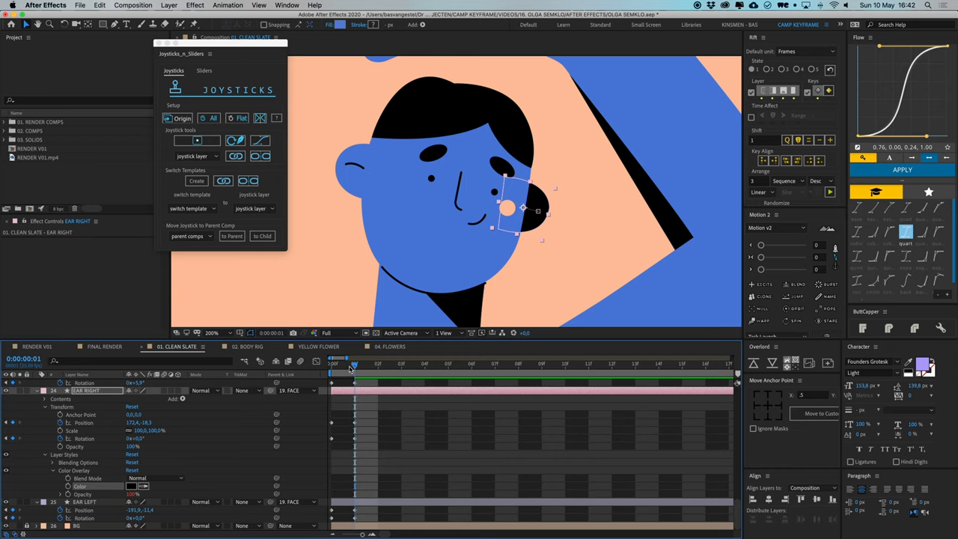
- At 0:00:00:00, set the EAR RIGHT Color Overlay opacity to 0% and start keyframing it
{"action": "left_click_drag", "start_coordinate": [349, 368], "coordinate": [335, 370]}
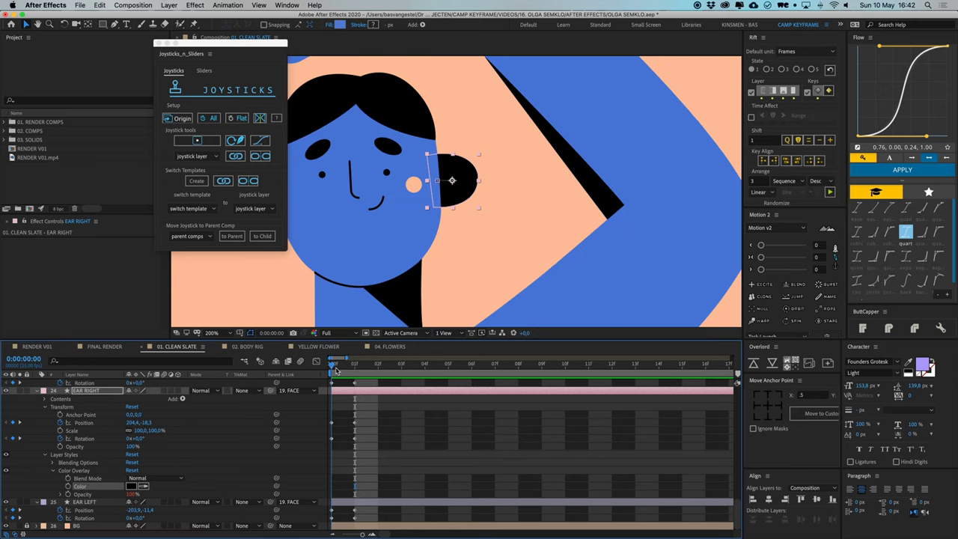
{"action": "left_click", "coordinate": [133, 494]}
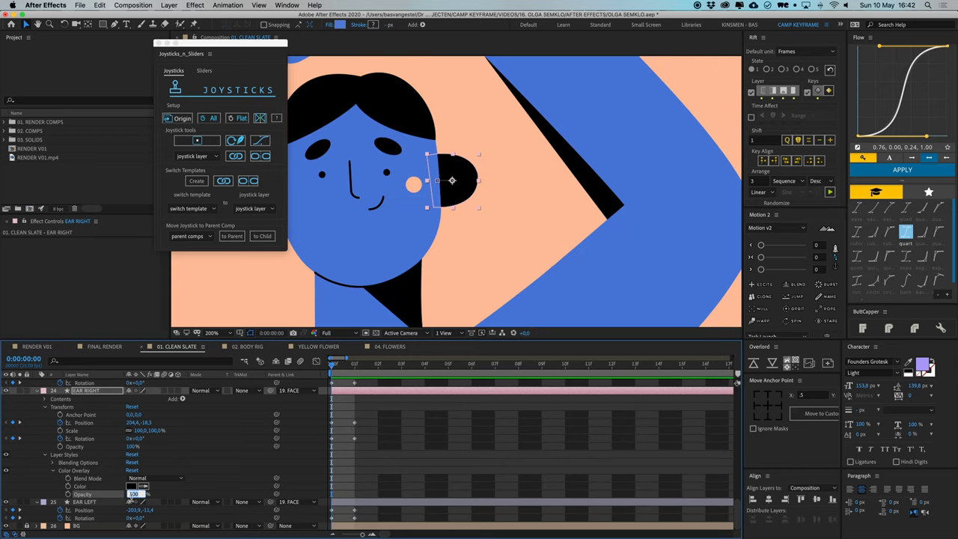
{"action": "type", "text": "0"}
{"action": "key", "text": "Return"}
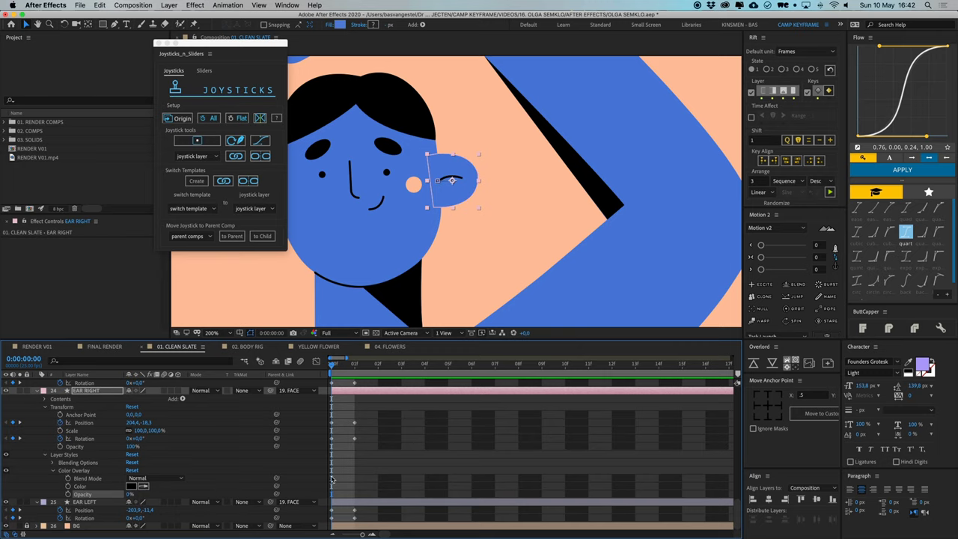
{"action": "left_click", "coordinate": [68, 494]}
- At 0:00:00:01, keyframe the EAR RIGHT Color Overlay opacity at 10% and check the shading on the whole character
{"action": "left_click", "coordinate": [354, 370]}
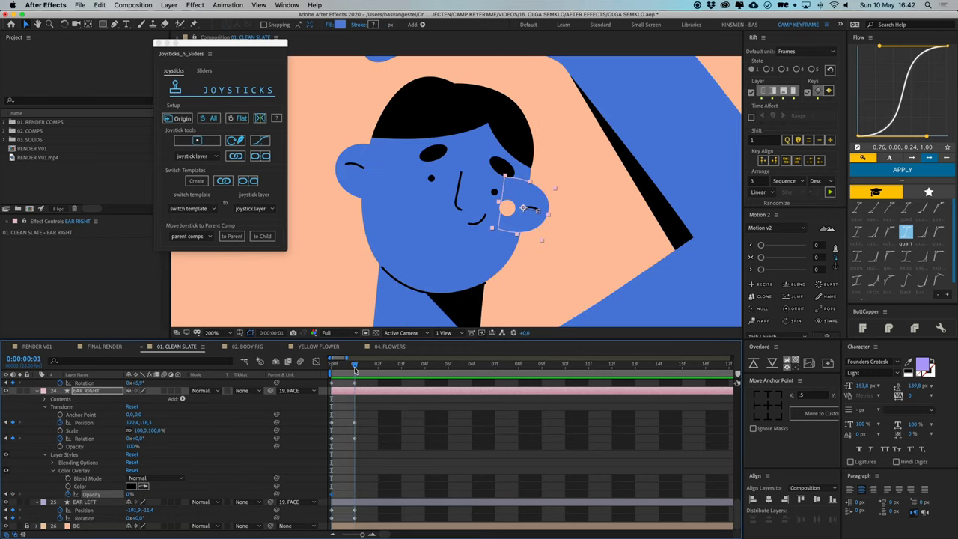
{"action": "left_click", "coordinate": [129, 494]}
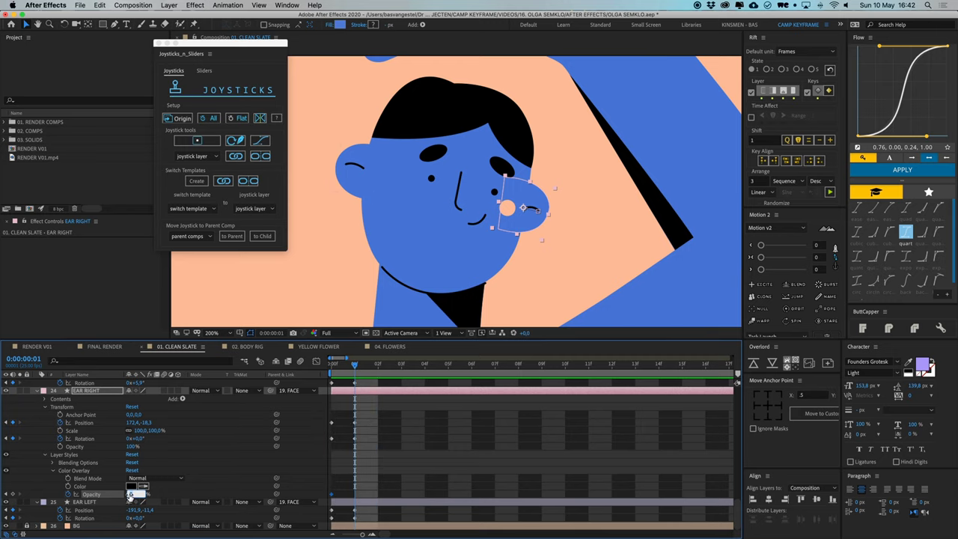
{"action": "type", "text": "10"}
{"action": "key", "text": "Return"}
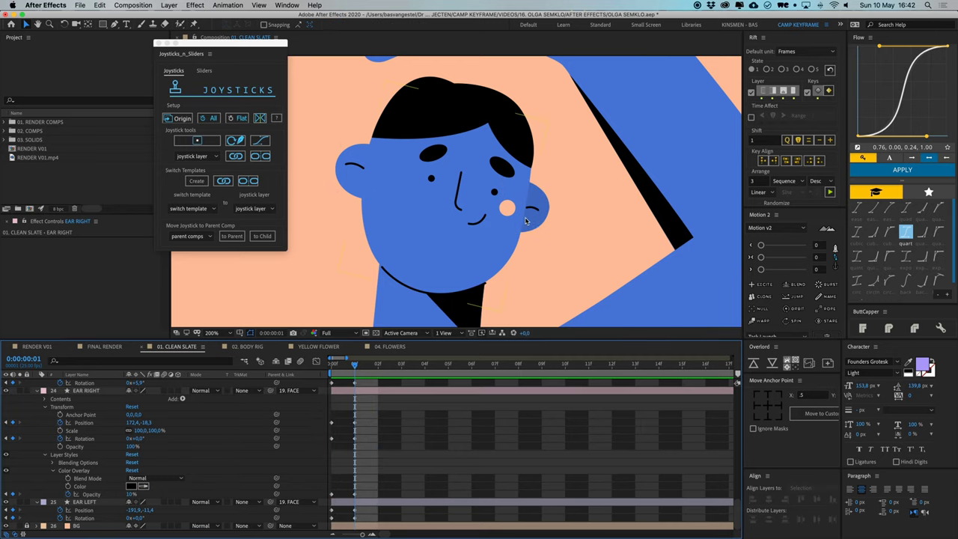
{"action": "key", "text": "comma"}
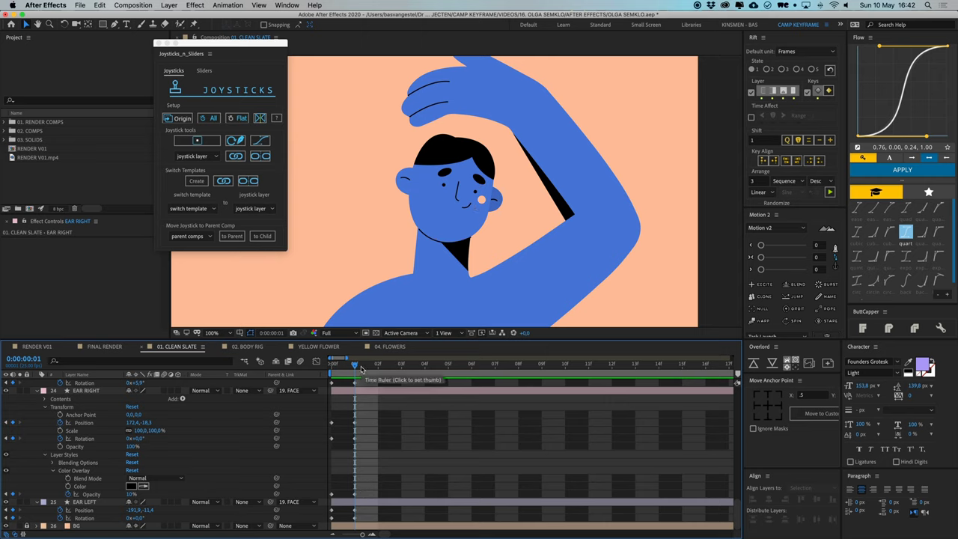
{"action": "scroll", "coordinate": [491, 178], "scroll_direction": "down", "scroll_amount": 1}
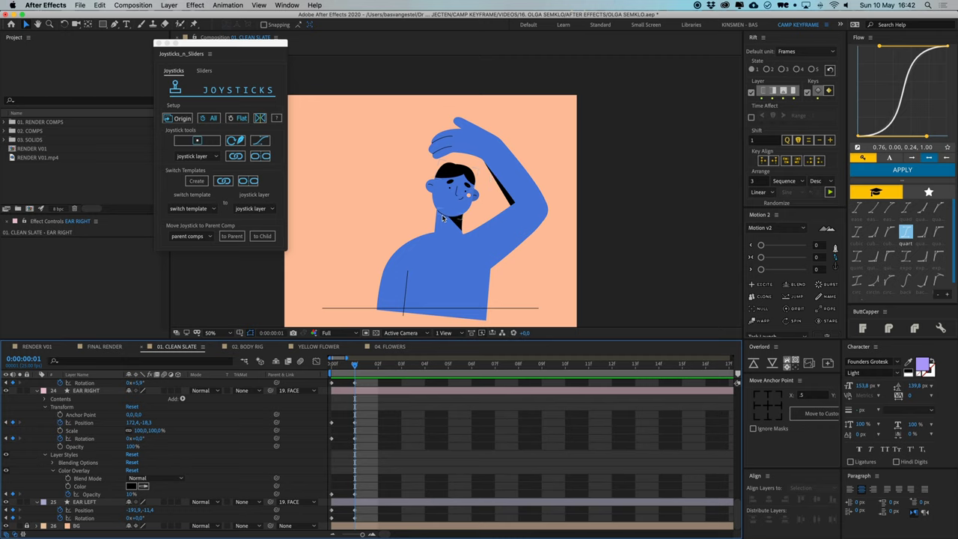
- Go to 0:00:00:02 and collapse the properties of all layers
{"action": "key", "text": "Page_Down"}
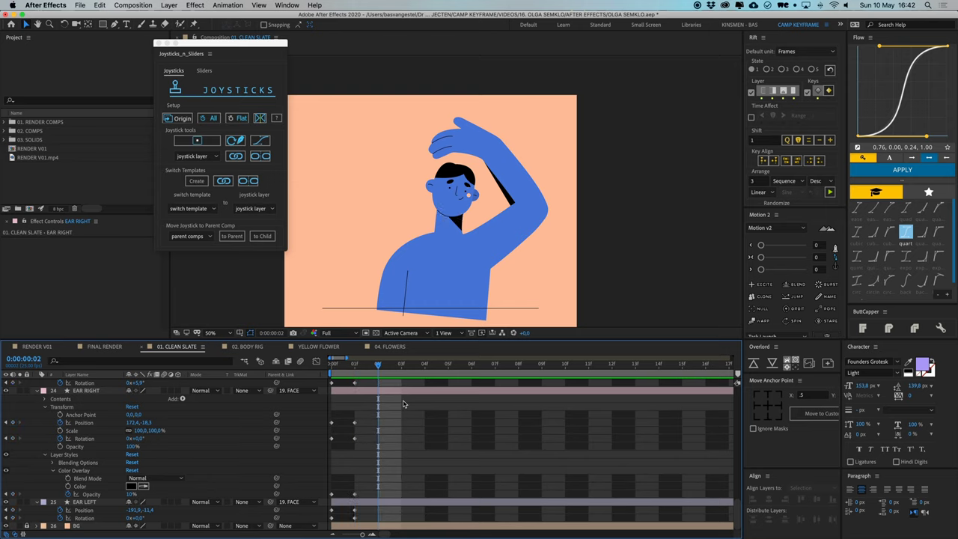
{"action": "key", "text": "super+a"}
{"action": "key", "text": "super+shift+a"}
{"action": "key", "text": "u"}
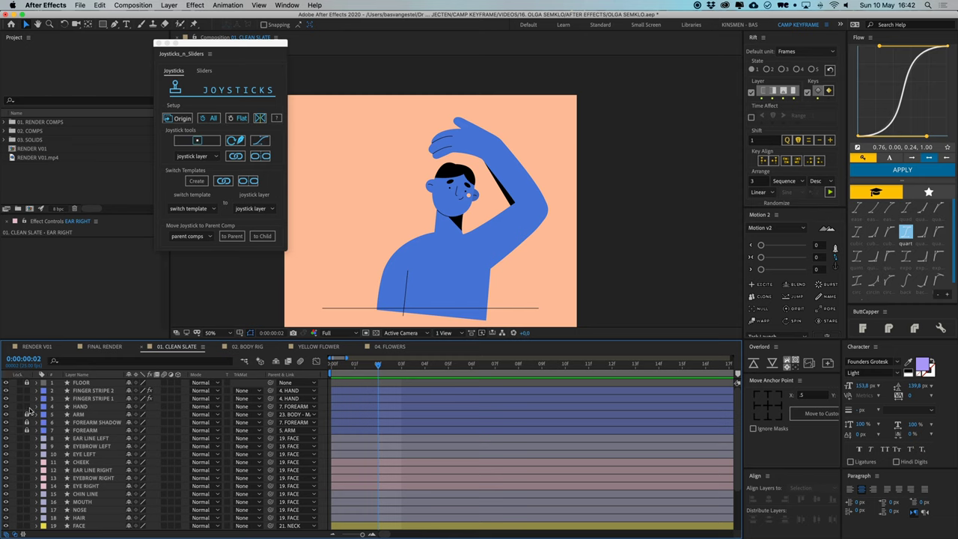
- Unlock the arm and forearm layers, select all unlocked layers, and copy the origin pose onto 0:00:00:02 with Joysticks 'n Sliders
{"action": "left_click_drag", "start_coordinate": [29, 412], "coordinate": [28, 430]}
{"action": "key", "text": "super+a"}
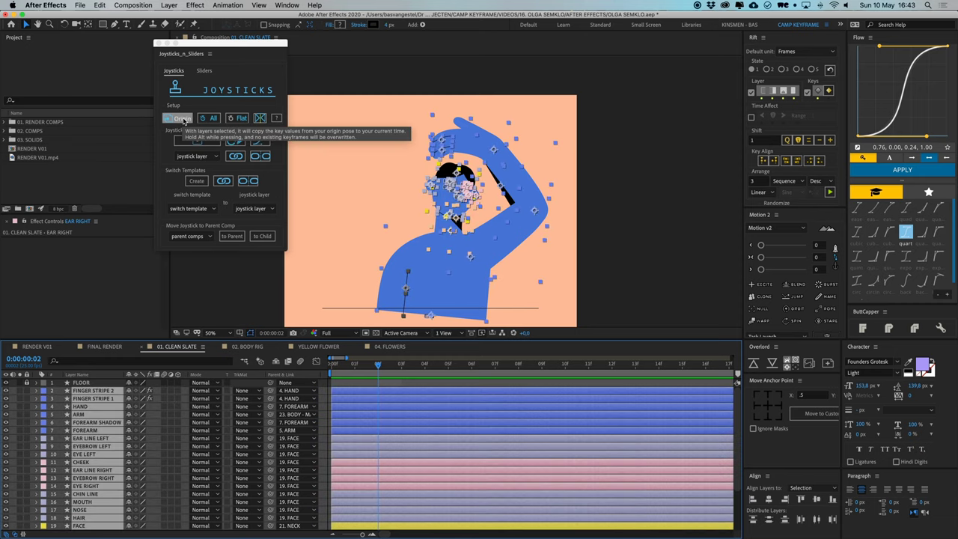
{"action": "left_click", "coordinate": [182, 118]}
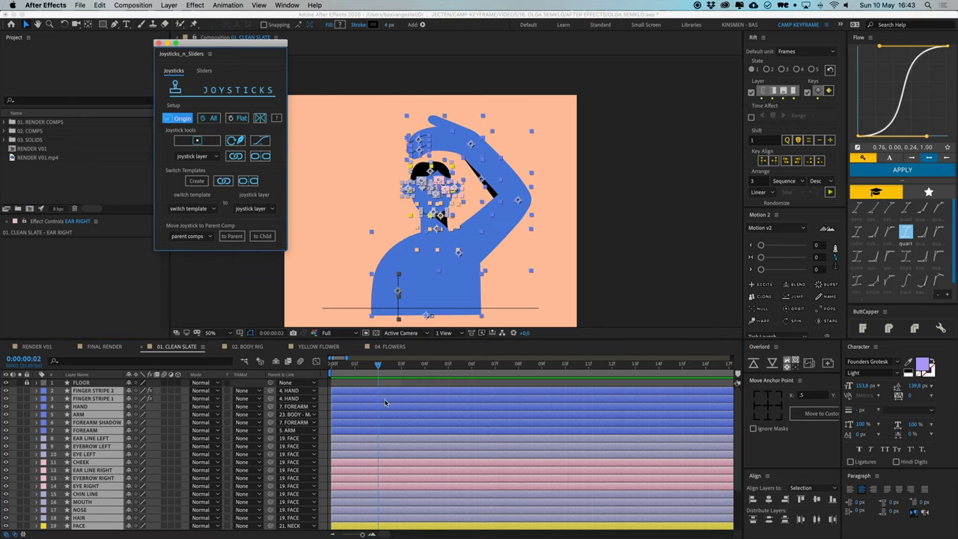
- Show the keyframed properties of all layers and compare the face at 0:00:00:02 with the neutral pose at 0:00:00:00
{"action": "left_click", "coordinate": [385, 403]}
{"action": "key", "text": "u"}
{"action": "left_click", "coordinate": [393, 402]}
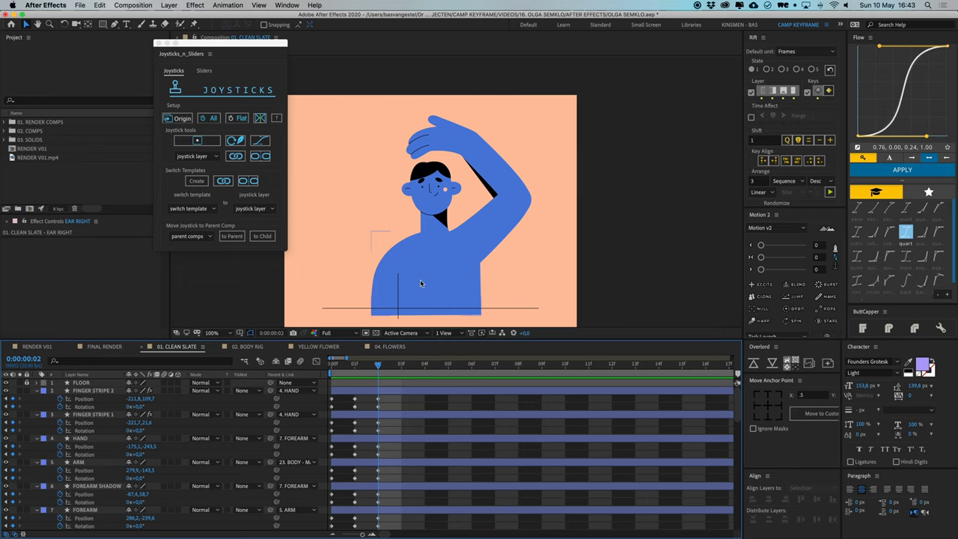
{"action": "key", "text": "period"}
{"action": "left_click_drag", "start_coordinate": [473, 210], "coordinate": [487, 230]}
{"action": "key", "text": "period"}
{"action": "left_click_drag", "start_coordinate": [425, 201], "coordinate": [494, 207]}
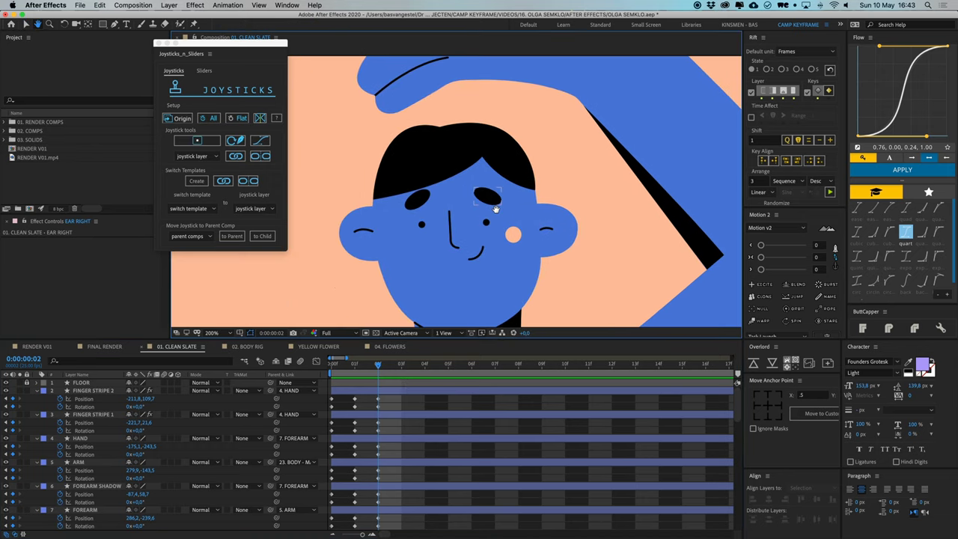
{"action": "left_click", "coordinate": [366, 368]}
{"action": "left_click_drag", "start_coordinate": [354, 367], "coordinate": [326, 371]}
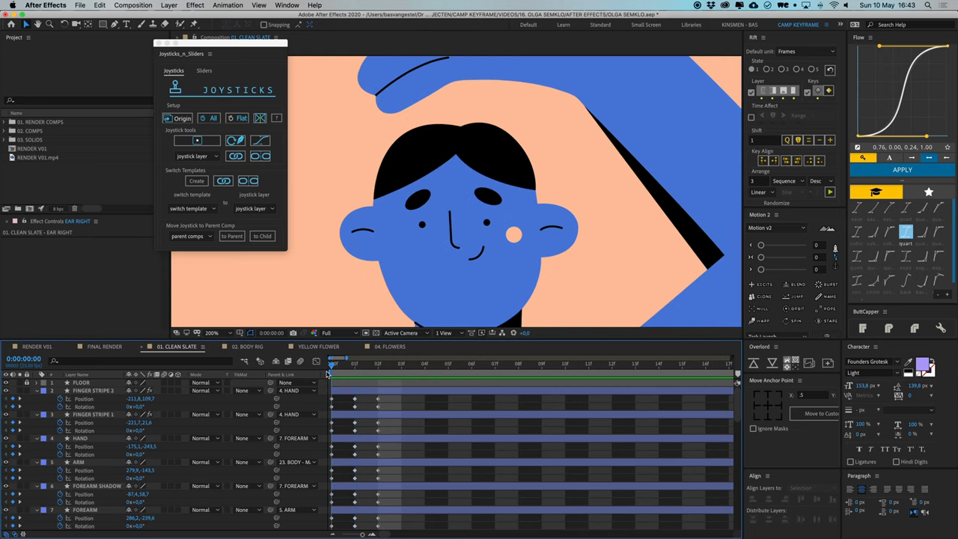
- Copy the HAIR layer's Path keyframe from 0:00:00:00 to 0:00:00:02
{"action": "left_click", "coordinate": [465, 169]}
{"action": "scroll", "coordinate": [364, 416], "scroll_direction": "down", "scroll_amount": 5}
{"action": "scroll", "coordinate": [364, 416], "scroll_direction": "down", "scroll_amount": 5}
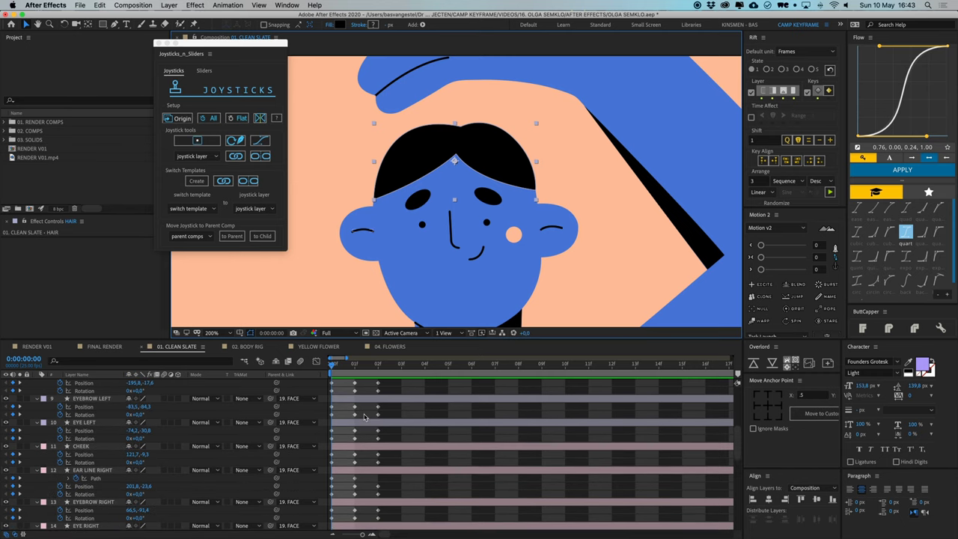
{"action": "scroll", "coordinate": [364, 416], "scroll_direction": "down", "scroll_amount": 2}
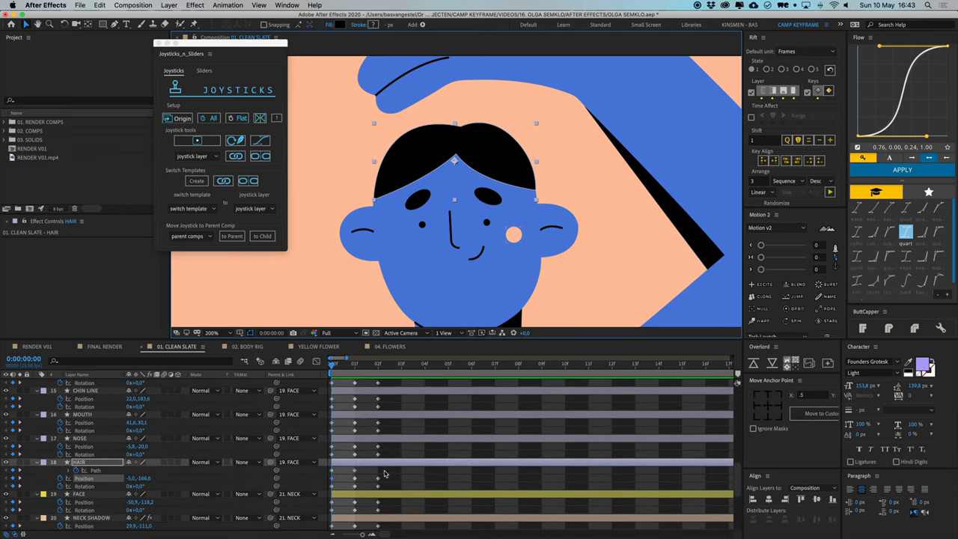
{"action": "left_click", "coordinate": [383, 473]}
{"action": "left_click", "coordinate": [368, 368]}
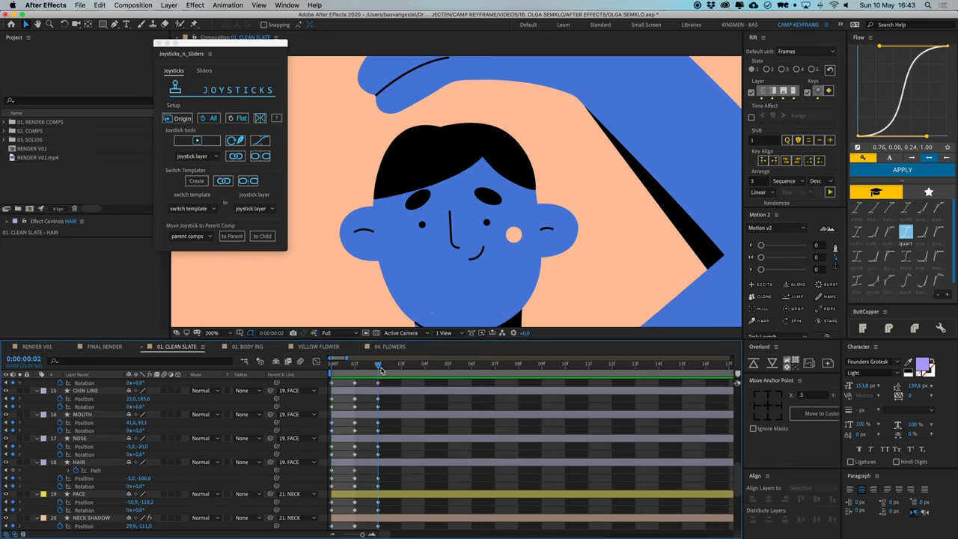
{"action": "left_click", "coordinate": [332, 471]}
{"action": "key", "text": "super+c"}
{"action": "key", "text": "super+v"}
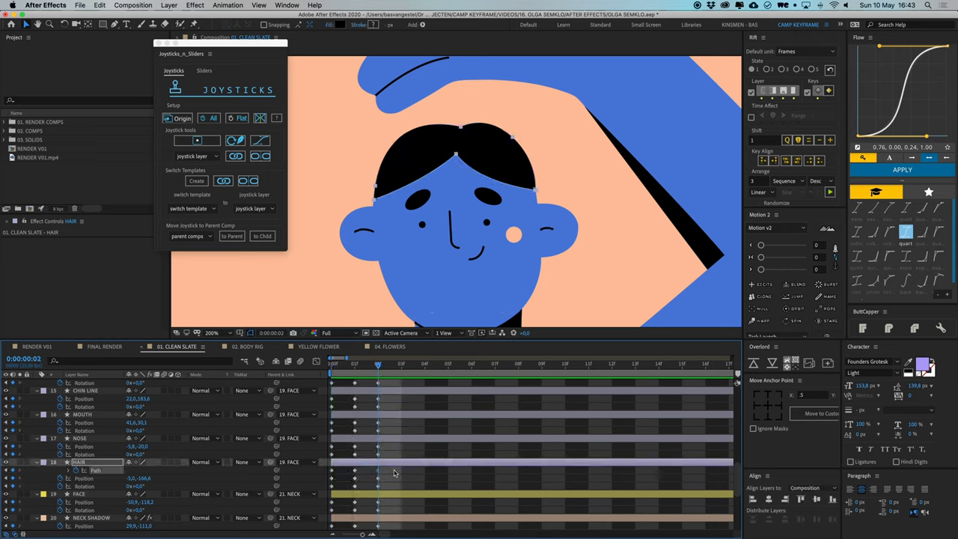
{"action": "left_click", "coordinate": [413, 476]}
{"action": "left_click", "coordinate": [413, 476]}
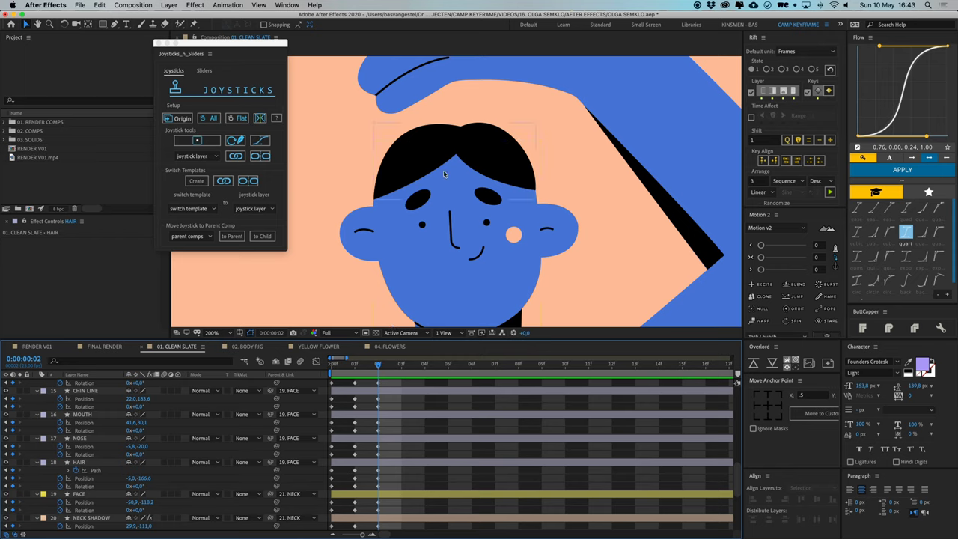
- Lock the HAND, ARM, FOREARM SHADOW and FOREARM layers
{"action": "left_click", "coordinate": [418, 198]}
{"action": "left_click", "coordinate": [490, 196], "text": "shift"}
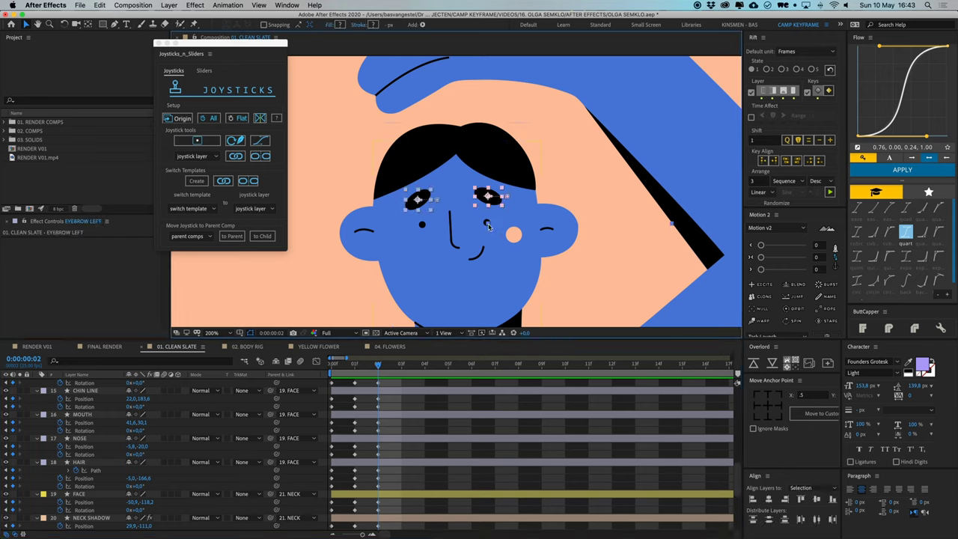
{"action": "left_click", "coordinate": [459, 451]}
{"action": "scroll", "coordinate": [142, 460], "scroll_direction": "up", "scroll_amount": 4}
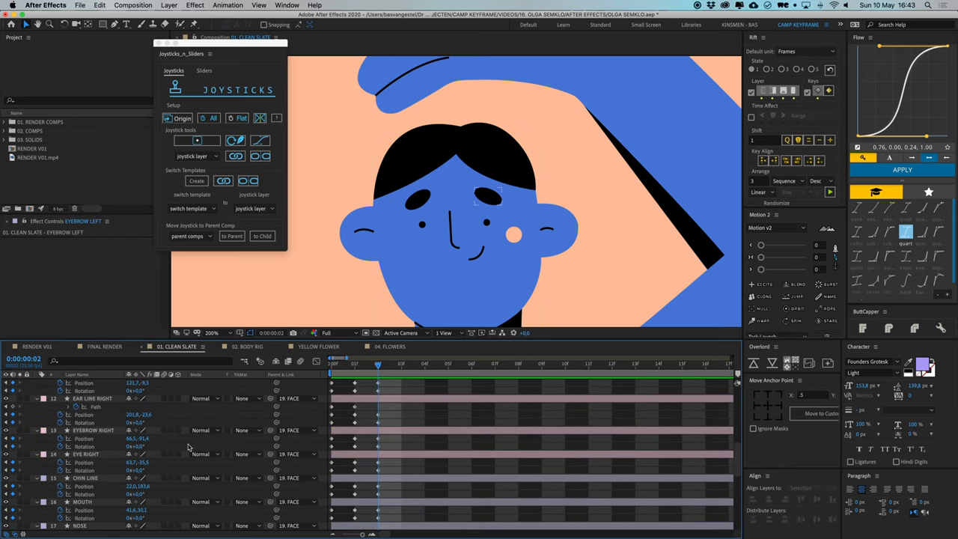
{"action": "left_click", "coordinate": [657, 192]}
{"action": "scroll", "coordinate": [87, 420], "scroll_direction": "up", "scroll_amount": 3}
{"action": "scroll", "coordinate": [84, 423], "scroll_direction": "up", "scroll_amount": 4}
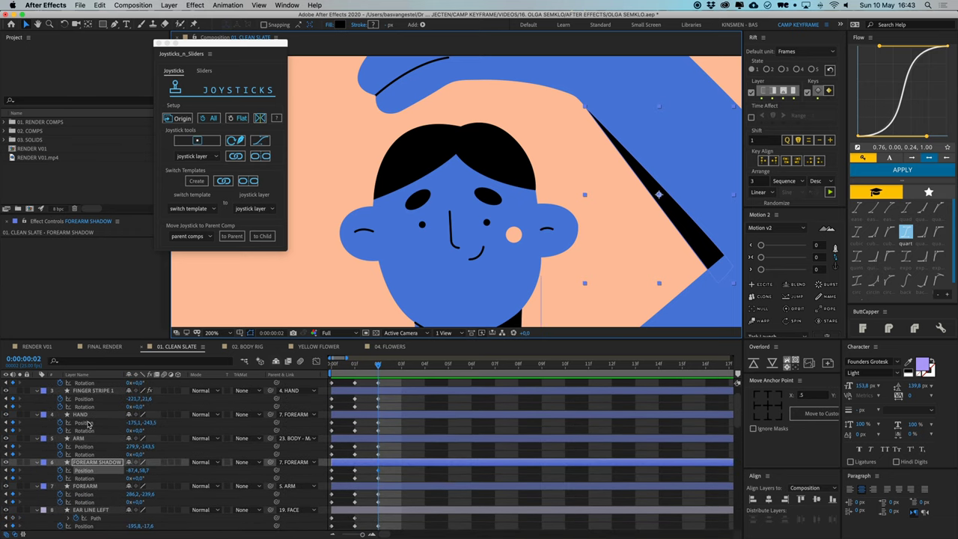
{"action": "left_click", "coordinate": [81, 439], "text": "shift"}
{"action": "left_click", "coordinate": [81, 415], "text": "shift"}
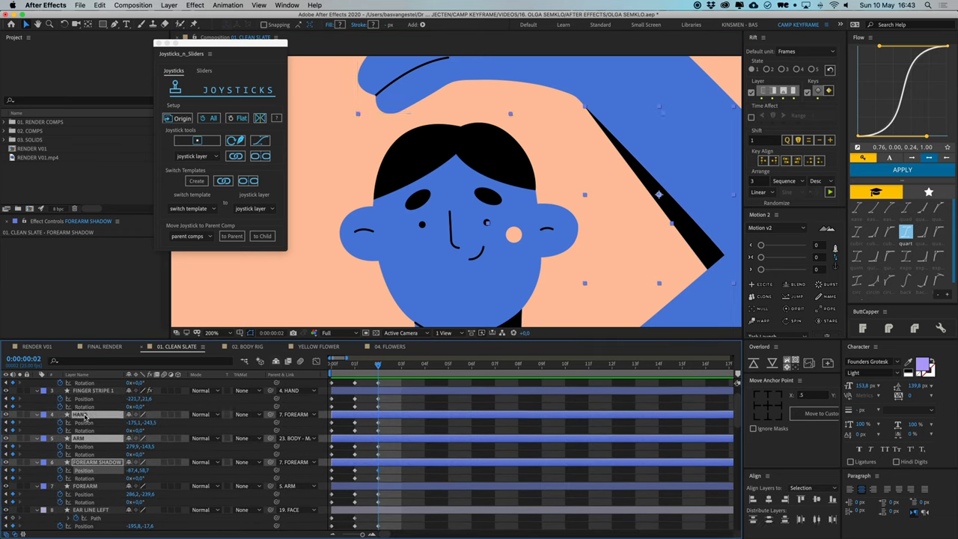
{"action": "left_click", "coordinate": [89, 485], "text": "shift"}
{"action": "left_click", "coordinate": [27, 487]}
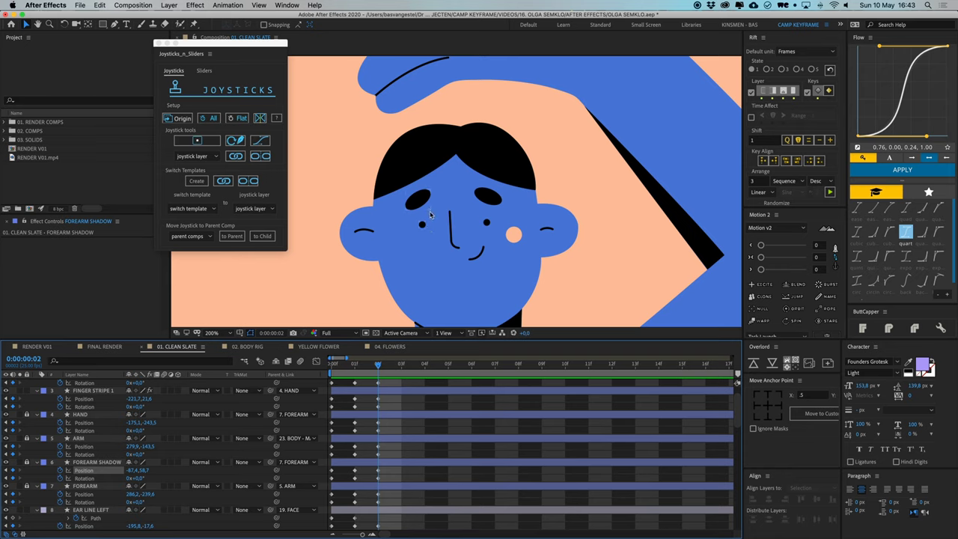
- At 0:00:00:02, nudge both eyebrows, both eyes, the nose, cheek and mouth together to the left for the opposite head turn
{"action": "left_click", "coordinate": [425, 204]}
{"action": "left_click", "coordinate": [422, 224], "text": "shift"}
{"action": "left_click", "coordinate": [453, 229], "text": "shift"}
{"action": "left_click", "coordinate": [488, 197], "text": "shift"}
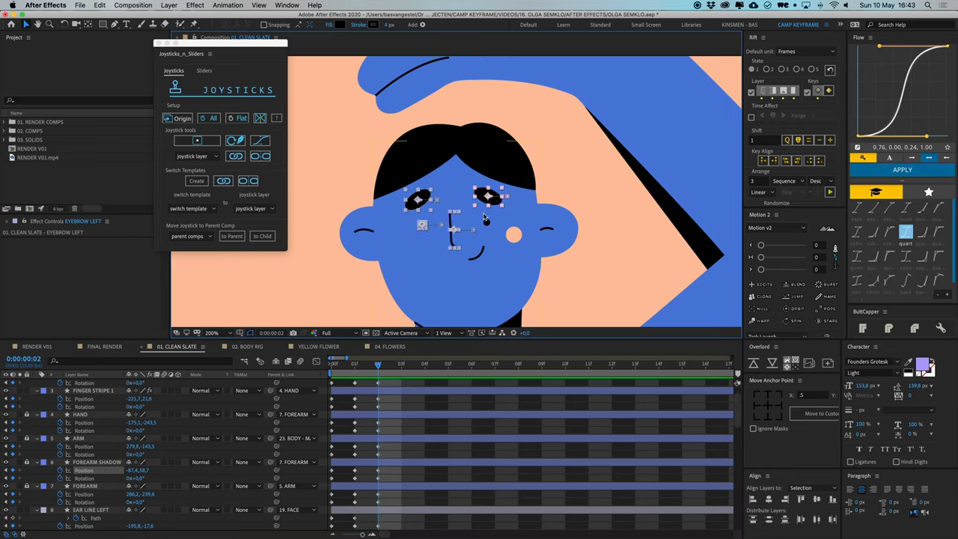
{"action": "left_click", "coordinate": [487, 223], "text": "shift"}
{"action": "left_click", "coordinate": [513, 235], "text": "shift"}
{"action": "left_click", "coordinate": [478, 255], "text": "shift"}
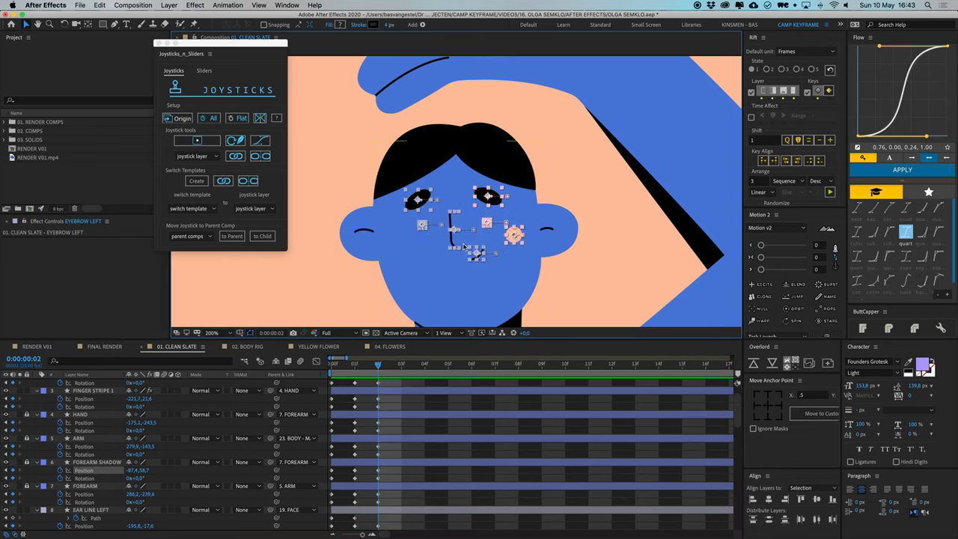
{"action": "left_click", "coordinate": [516, 241]}
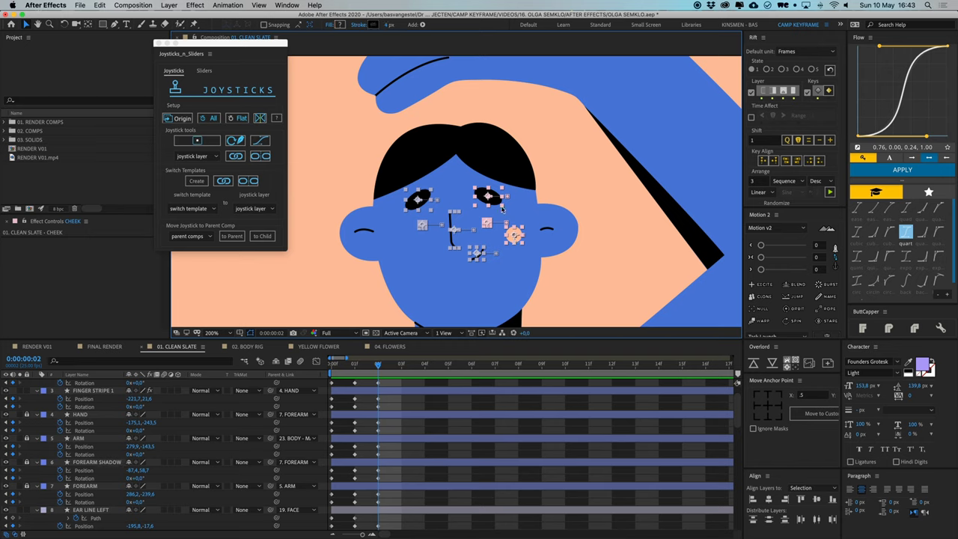
{"action": "key", "text": "Left"}
{"action": "key", "text": "Left"}
{"action": "key", "text": "Left"}
{"action": "key", "text": "Left"}
{"action": "key", "text": "Left"}
{"action": "key", "text": "Left"}
{"action": "key", "text": "Left"}
{"action": "key", "text": "Left"}
{"action": "key", "text": "Left"}
{"action": "key", "text": "Left"}
{"action": "key", "text": "Left"}
{"action": "key", "text": "Left"}
{"action": "key", "text": "Left"}
{"action": "key", "text": "Left"}
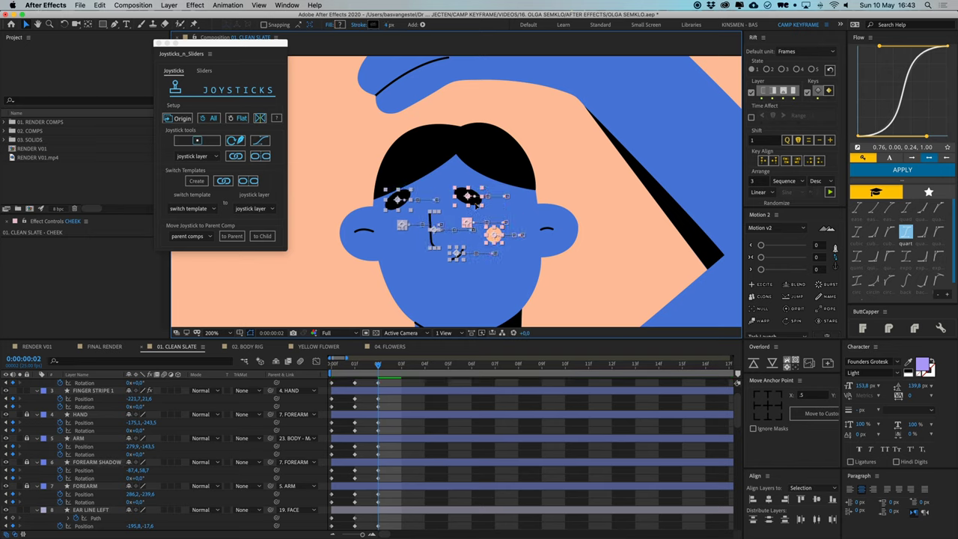
- Nudge the EAR LEFT layer slightly to the right and the EAR RIGHT layer slightly to the left
{"action": "left_click", "coordinate": [372, 253]}
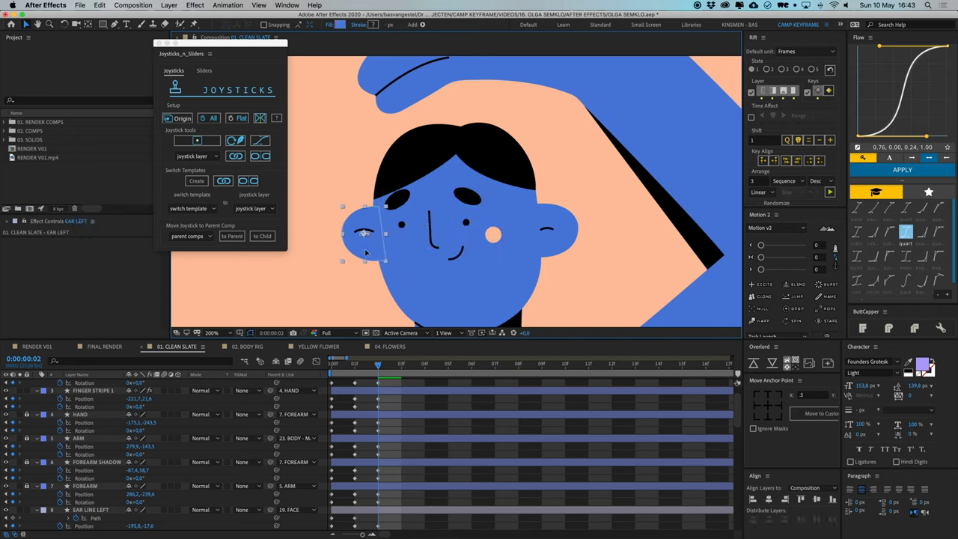
{"action": "key", "text": "Right"}
{"action": "key", "text": "Right"}
{"action": "left_click", "coordinate": [563, 250]}
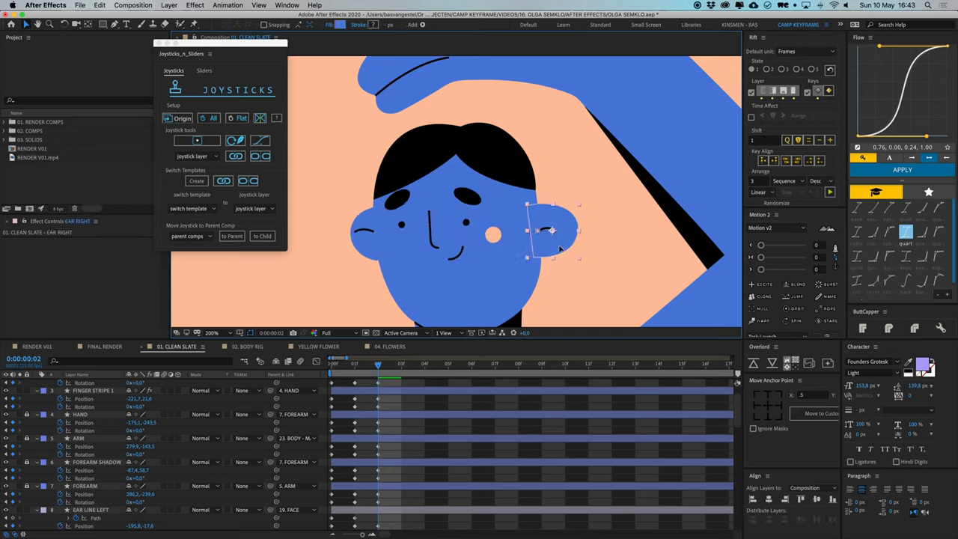
{"action": "key", "text": "Left"}
{"action": "key", "text": "Left"}
{"action": "key", "text": "Left"}
{"action": "key", "text": "Left"}
{"action": "key", "text": "Left"}
{"action": "key", "text": "Left"}
{"action": "key", "text": "Left"}
- Reshape the HAIR path with the parting point shifted left and the top and side points slightly right, and compare it with 0:00:00:00
{"action": "left_click", "coordinate": [461, 148]}
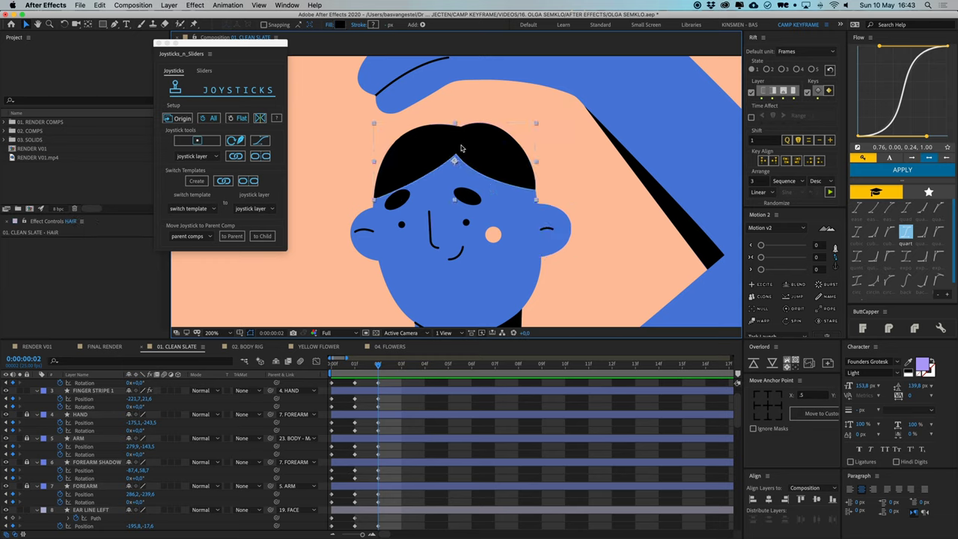
{"action": "left_click_drag", "start_coordinate": [455, 159], "coordinate": [428, 157]}
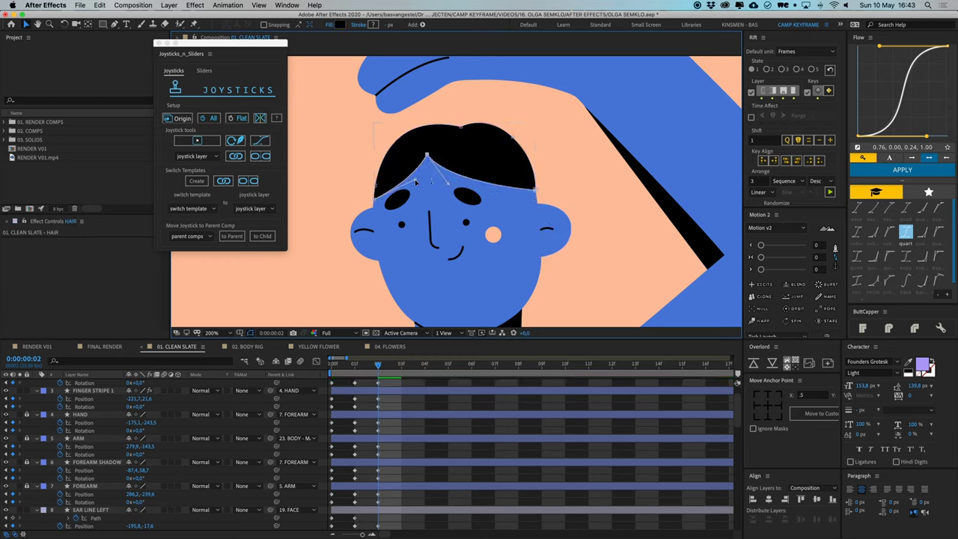
{"action": "left_click_drag", "start_coordinate": [513, 140], "coordinate": [516, 139]}
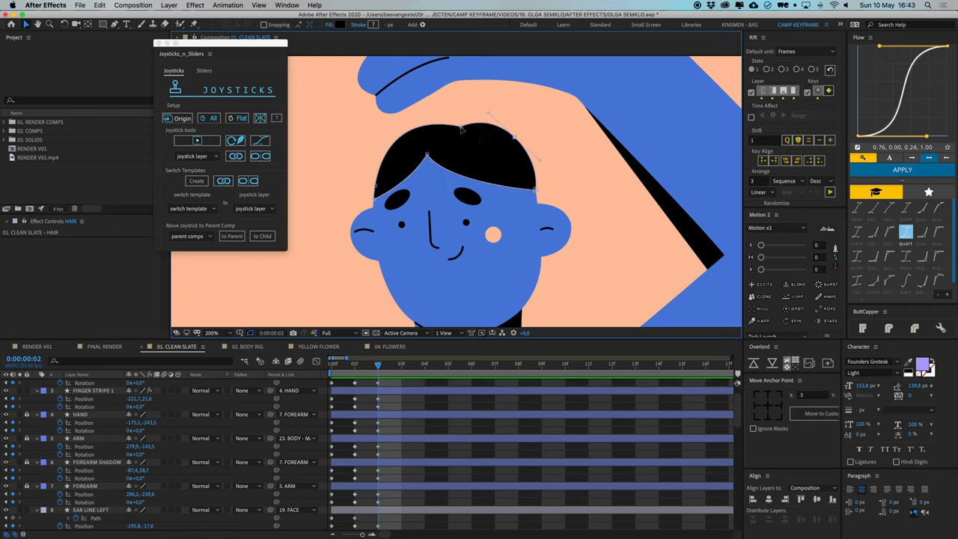
{"action": "mouse_move", "coordinate": [461, 127]}
{"action": "left_mouse_down"}
{"action": "mouse_move", "coordinate": [520, 140]}
{"action": "mouse_move", "coordinate": [495, 118]}
{"action": "mouse_move", "coordinate": [470, 126]}
{"action": "left_mouse_up"}
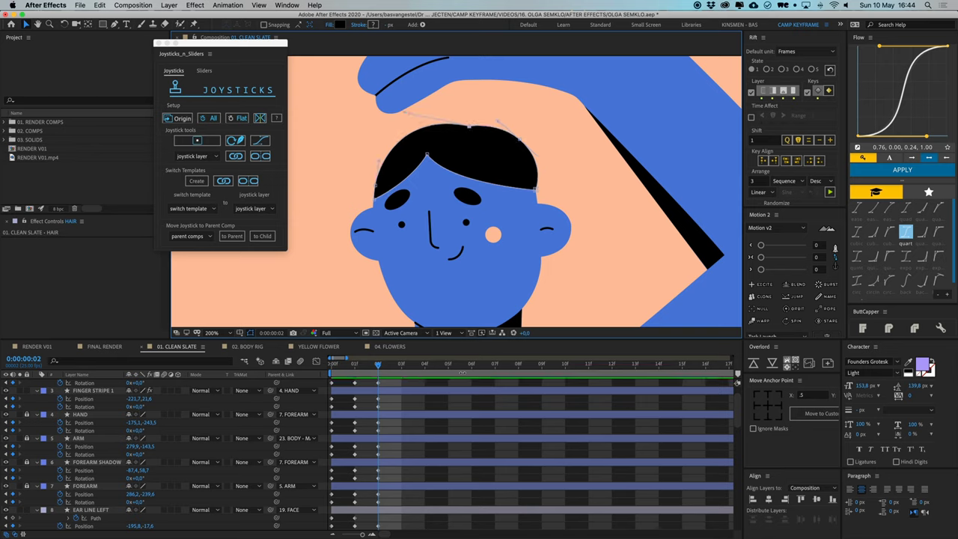
{"action": "left_click", "coordinate": [369, 383]}
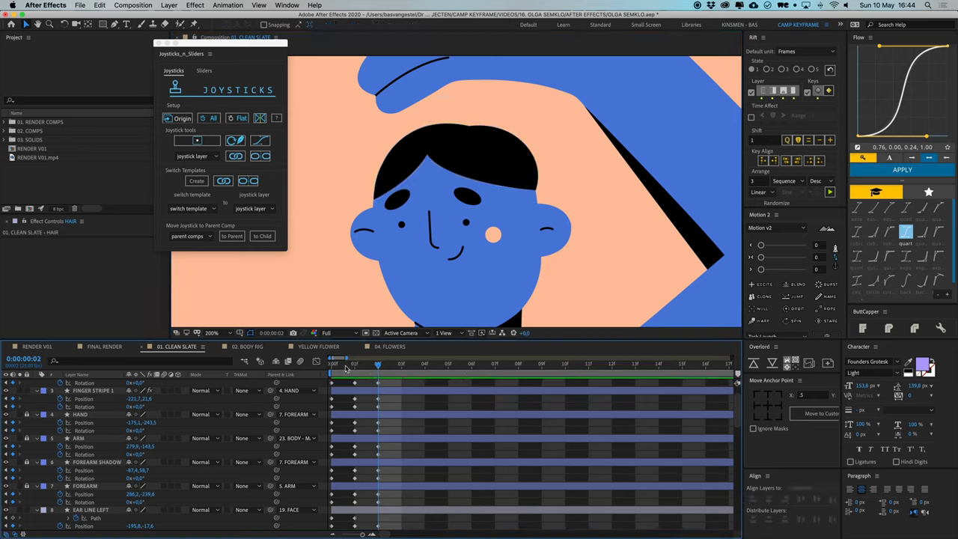
{"action": "left_click", "coordinate": [347, 369]}
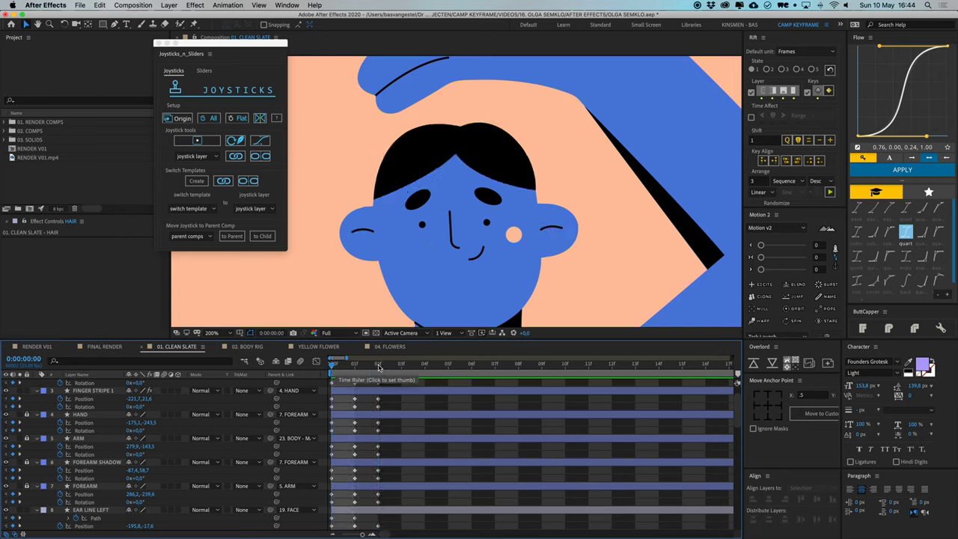
{"action": "left_click", "coordinate": [378, 365]}
{"action": "left_click", "coordinate": [335, 367]}
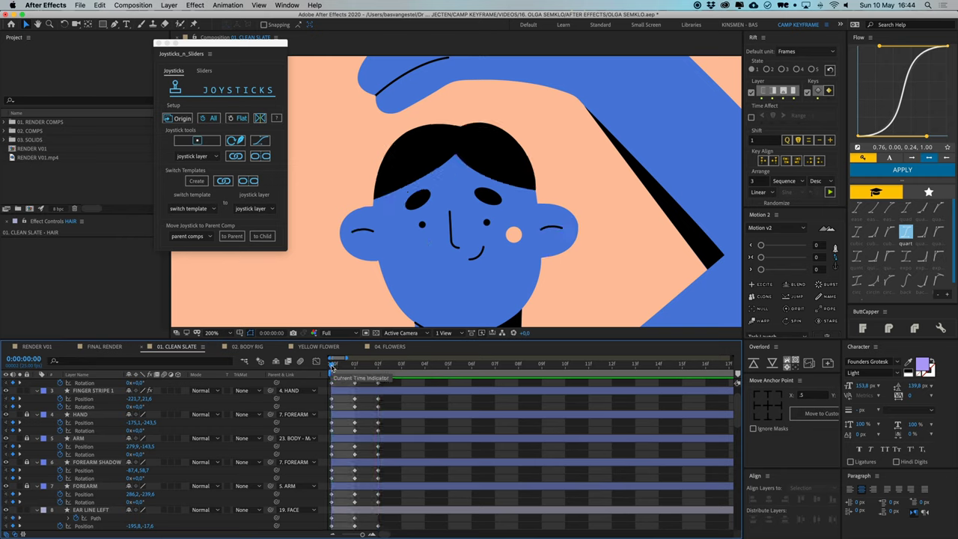
{"action": "left_click", "coordinate": [378, 369]}
- Lower the notch point on top of the HAIR path slightly, raise its curve handle, and compare the pose with 0:00:00:00
{"action": "left_click", "coordinate": [487, 141]}
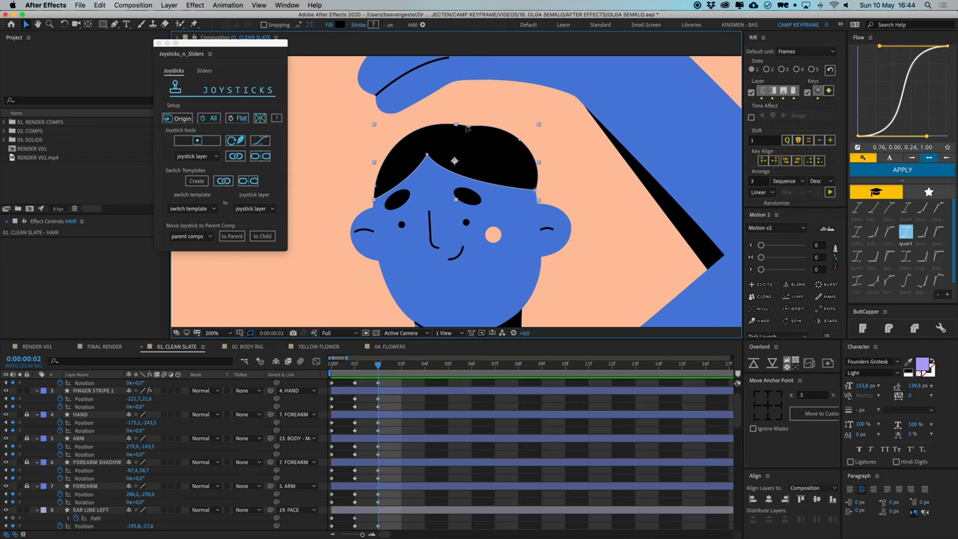
{"action": "left_click_drag", "start_coordinate": [466, 128], "coordinate": [468, 131]}
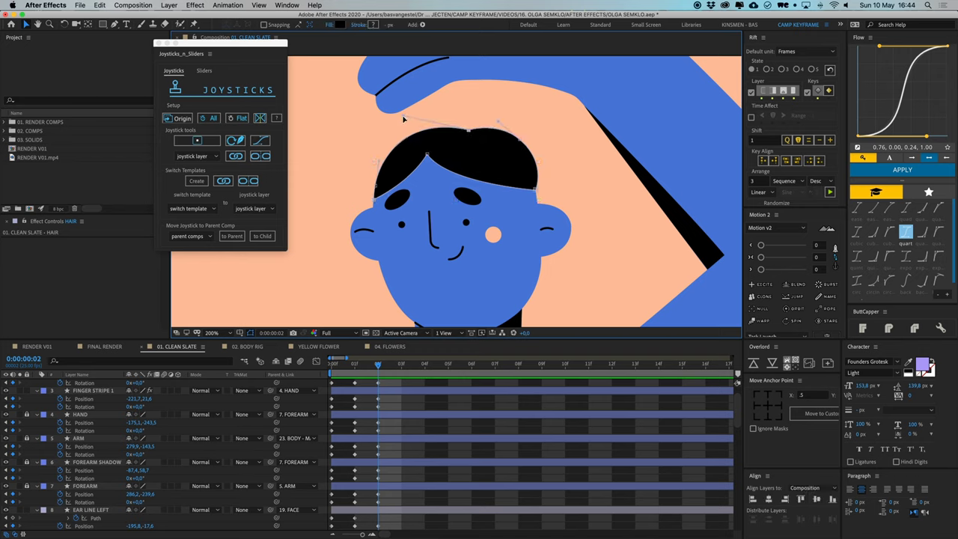
{"action": "left_click_drag", "start_coordinate": [403, 117], "coordinate": [400, 105]}
{"action": "left_click", "coordinate": [416, 398]}
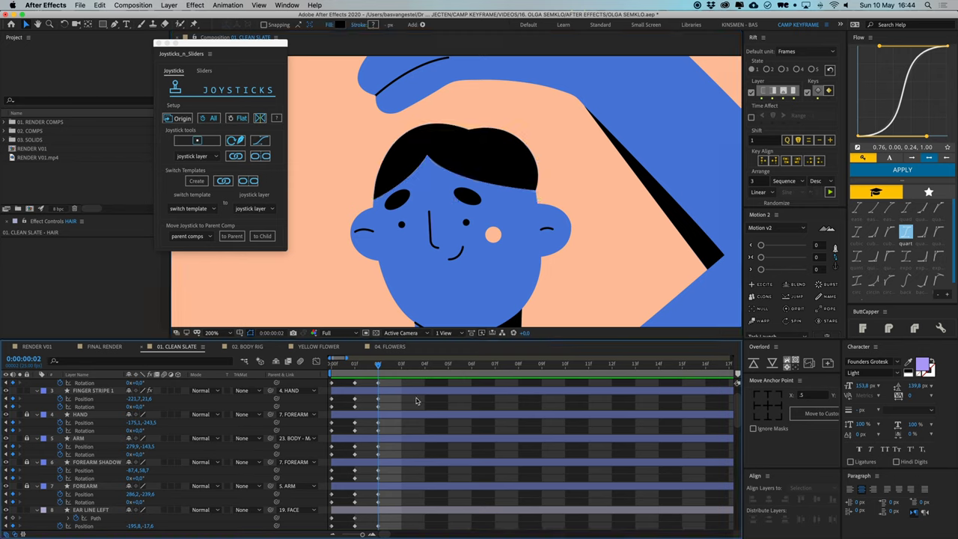
{"action": "left_click", "coordinate": [334, 367]}
{"action": "left_click", "coordinate": [379, 366]}
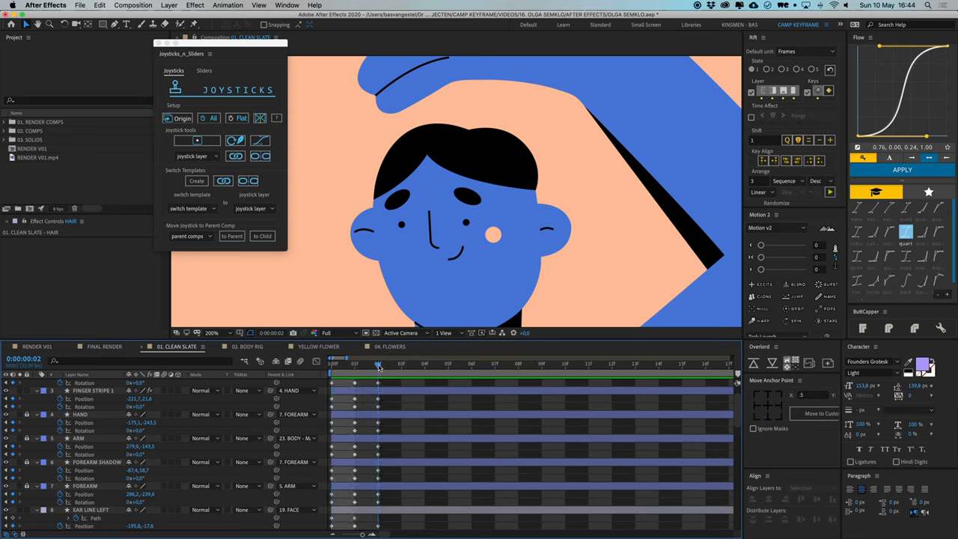
{"action": "left_click", "coordinate": [334, 367]}
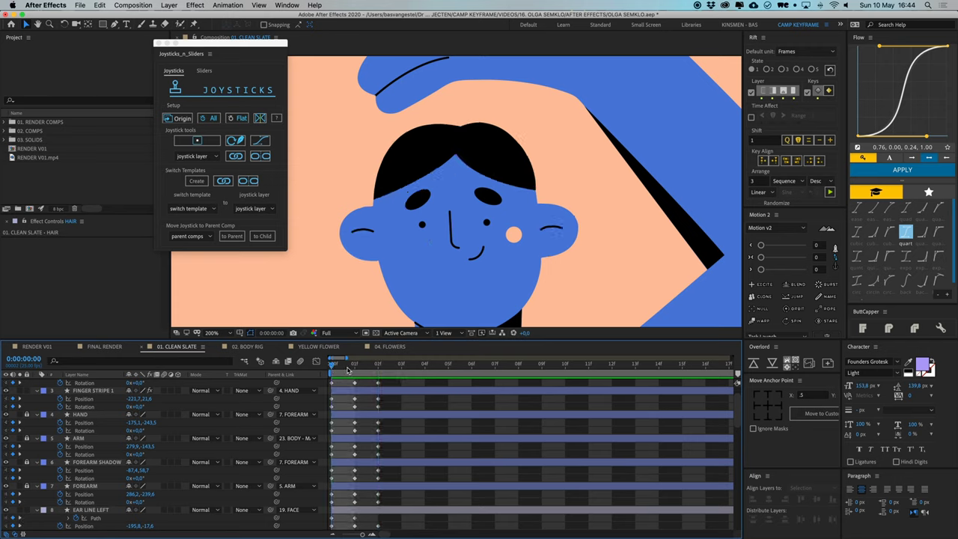
{"action": "left_click", "coordinate": [380, 370]}
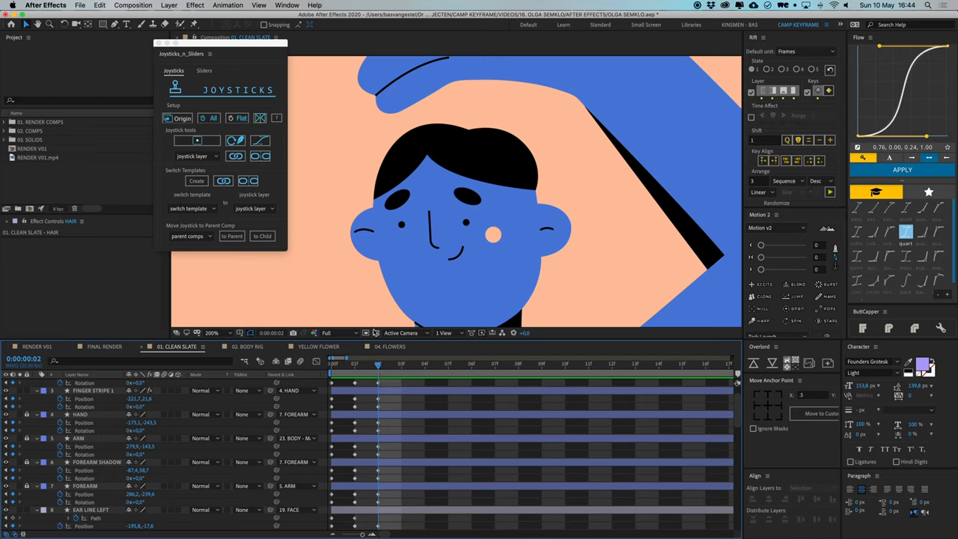
- Shorten the EAR LINE LEFT path at 0:00:00:02 by moving its outer end point inward toward the face
{"action": "left_click", "coordinate": [368, 232]}
{"action": "scroll", "coordinate": [368, 233], "scroll_direction": "up", "scroll_amount": 4}
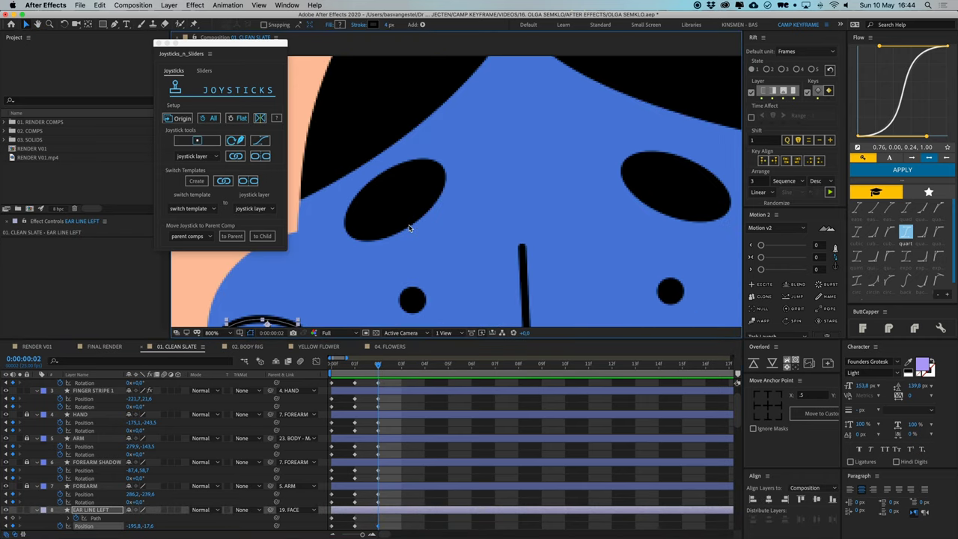
{"action": "key", "text": "g"}
{"action": "left_click_drag", "start_coordinate": [461, 233], "coordinate": [515, 226]}
{"action": "key", "text": "v"}
{"action": "scroll", "coordinate": [554, 227], "scroll_direction": "down", "scroll_amount": 2}
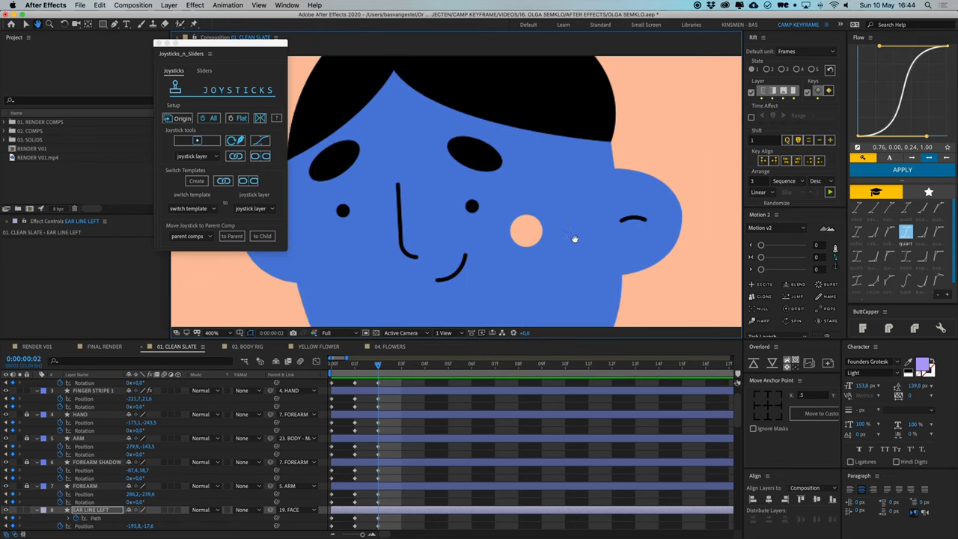
- Lengthen the EAR LINE RIGHT path at 0:00:00:02 by moving its end point toward the ear's outer edge
{"action": "left_click", "coordinate": [624, 218]}
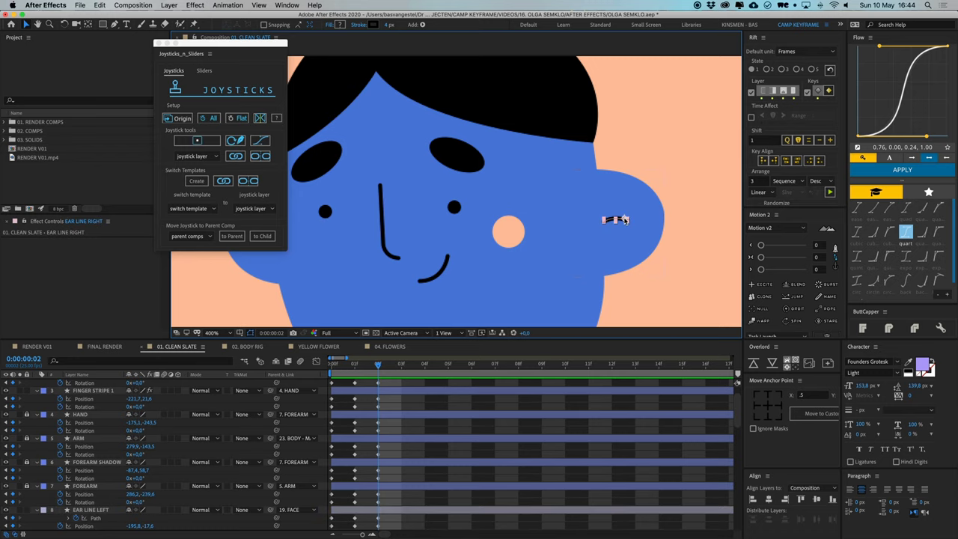
{"action": "key", "text": "g"}
{"action": "left_click_drag", "start_coordinate": [626, 221], "coordinate": [641, 221]}
{"action": "key", "text": "v"}
{"action": "key", "text": "comma"}
- Copy the EAR LINE RIGHT position and path keyframes from 0:00:00:00 to 0:00:00:02, and compare the two frames
{"action": "left_click", "coordinate": [332, 365]}
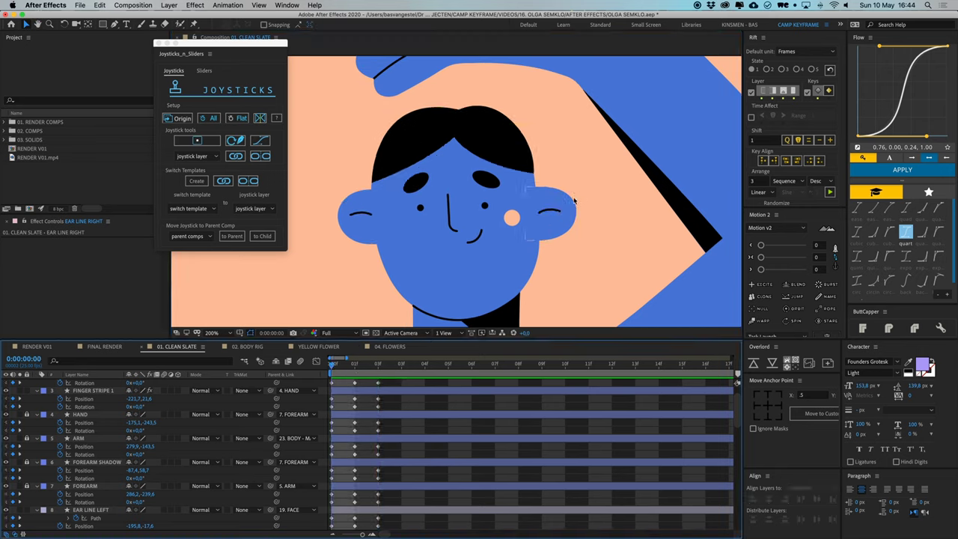
{"action": "left_click", "coordinate": [553, 211]}
{"action": "scroll", "coordinate": [367, 456], "scroll_direction": "down", "scroll_amount": 5}
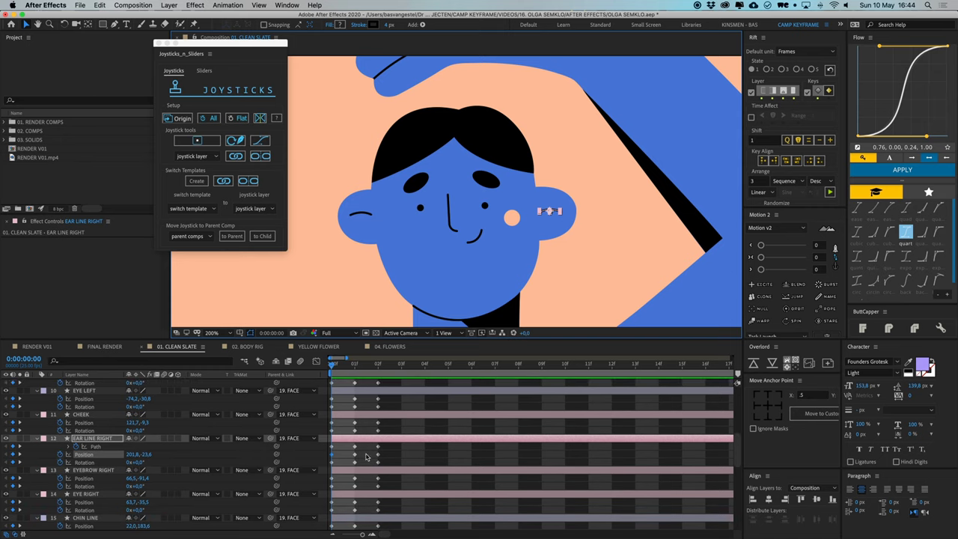
{"action": "left_click", "coordinate": [376, 369]}
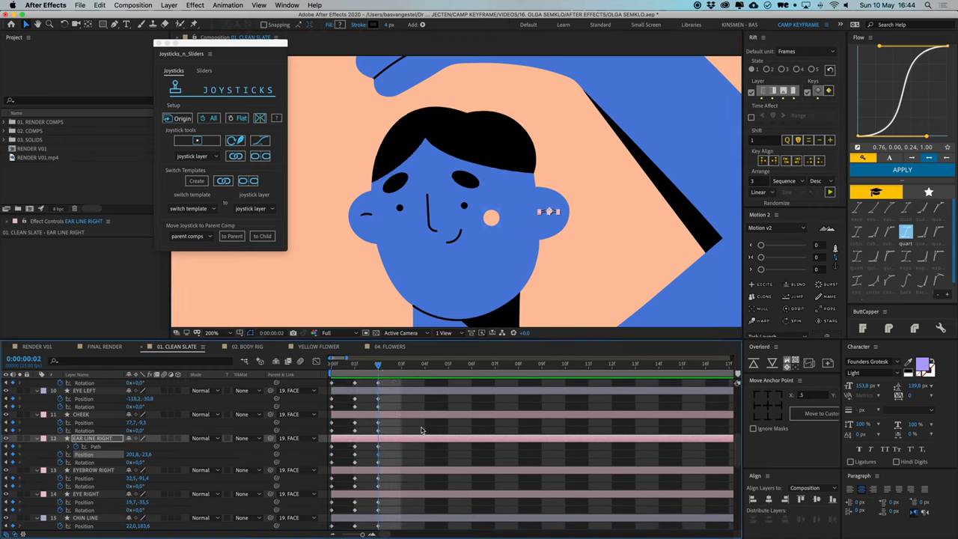
{"action": "left_click", "coordinate": [386, 458]}
{"action": "left_click", "coordinate": [332, 366]}
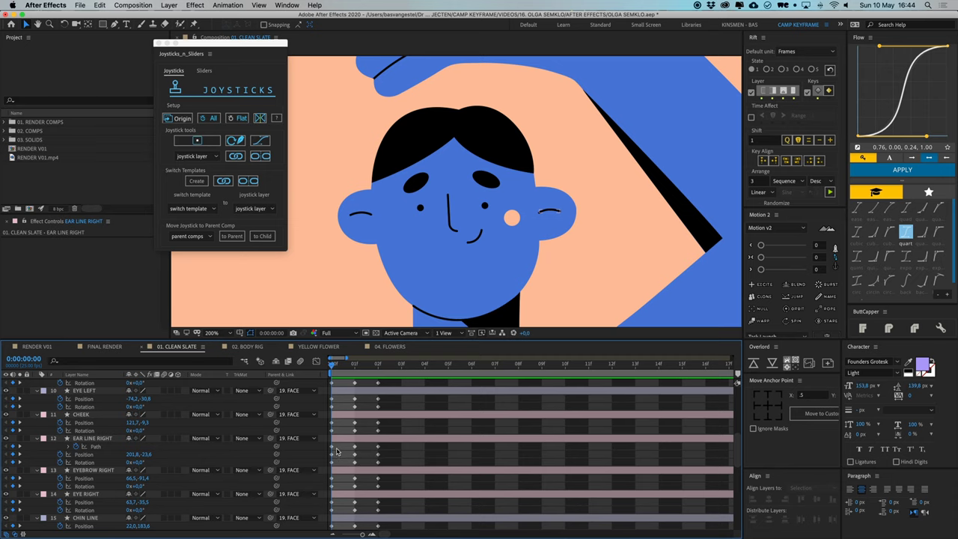
{"action": "left_click", "coordinate": [336, 451]}
{"action": "scroll", "coordinate": [387, 371], "scroll_direction": "down", "scroll_amount": 1}
{"action": "left_click", "coordinate": [379, 369]}
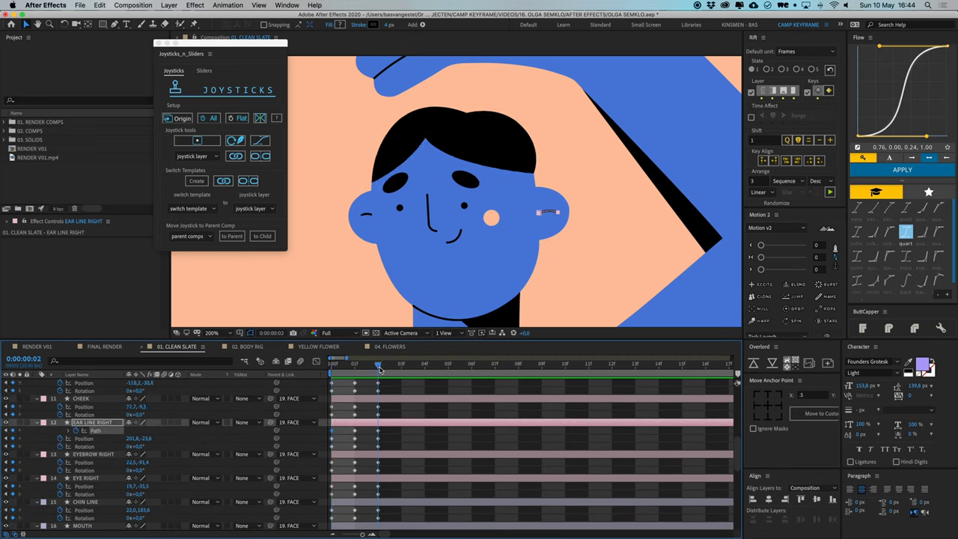
{"action": "left_click", "coordinate": [395, 452]}
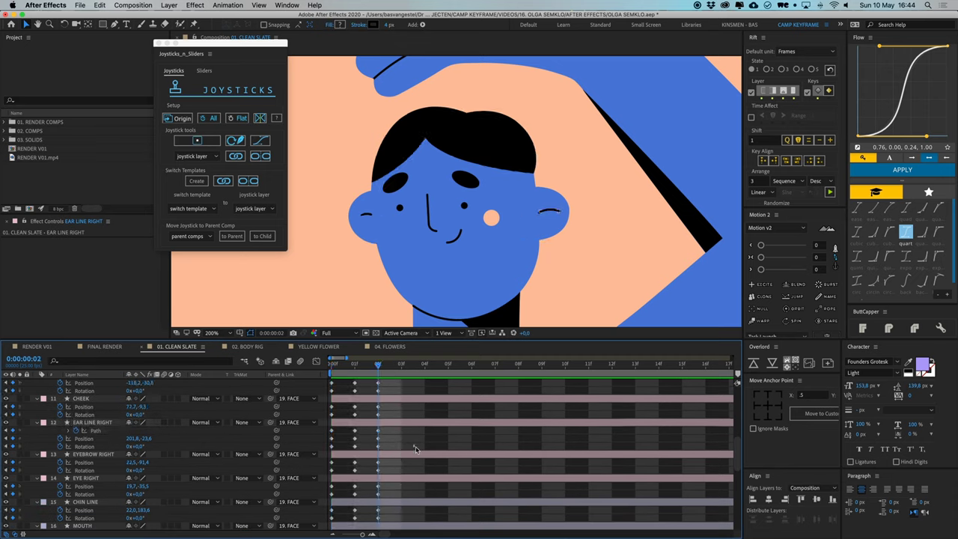
{"action": "left_click", "coordinate": [335, 367]}
{"action": "left_click", "coordinate": [378, 367]}
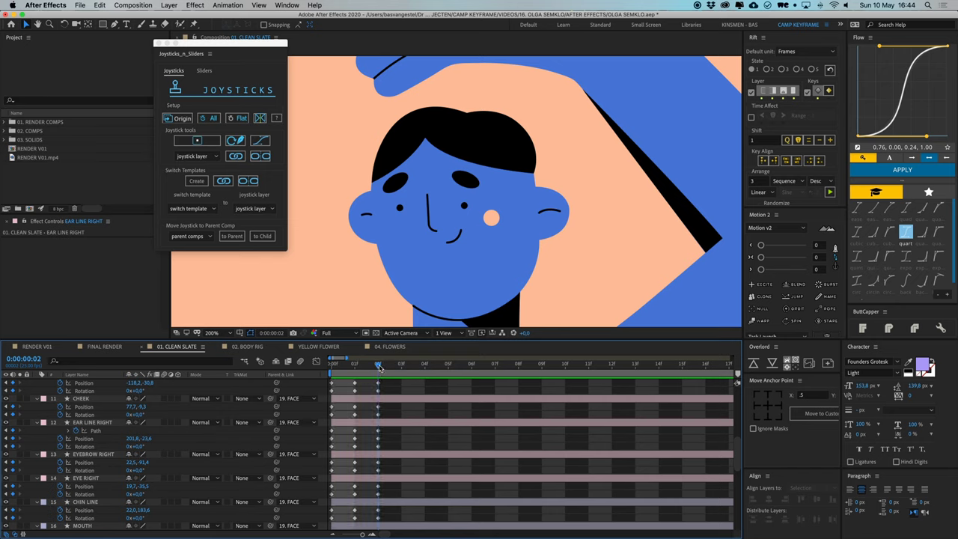
{"action": "left_click", "coordinate": [330, 367]}
{"action": "left_click", "coordinate": [378, 366]}
- Expand the EAR RIGHT layer down to its Color Overlay and copy its Layer Styles
{"action": "left_click", "coordinate": [559, 233]}
{"action": "scroll", "coordinate": [422, 421], "scroll_direction": "down", "scroll_amount": 8}
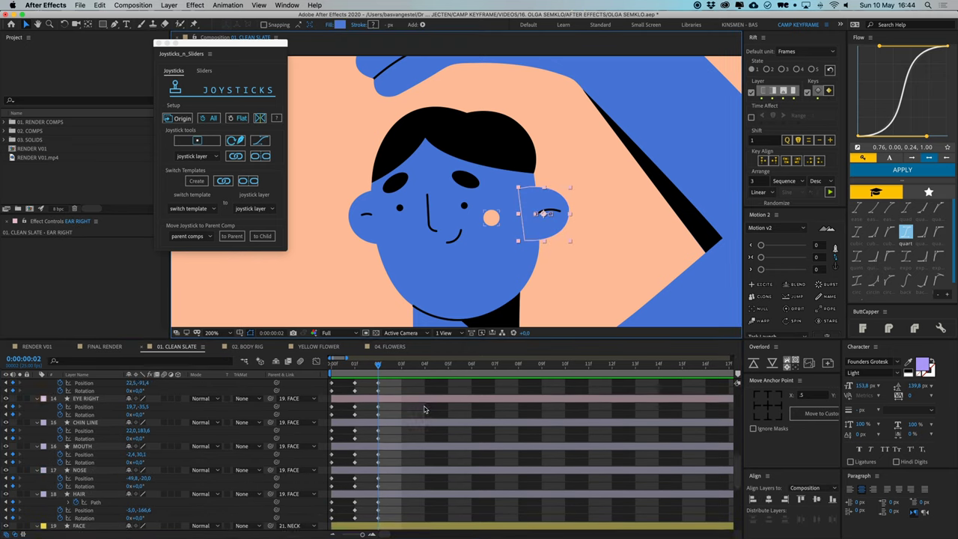
{"action": "scroll", "coordinate": [421, 421], "scroll_direction": "down", "scroll_amount": 3}
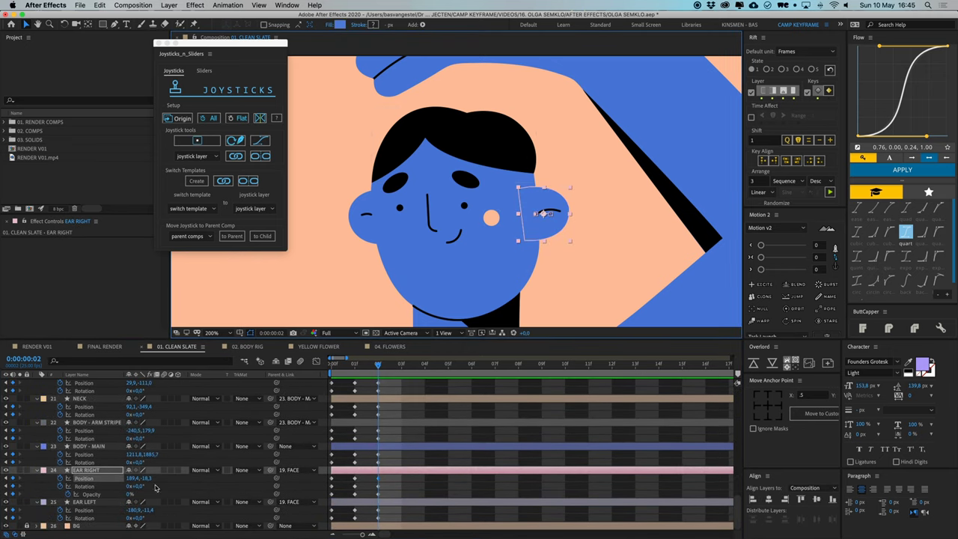
{"action": "left_click", "coordinate": [37, 470]}
{"action": "scroll", "coordinate": [37, 472], "scroll_direction": "up", "scroll_amount": 1}
{"action": "left_click", "coordinate": [39, 494]}
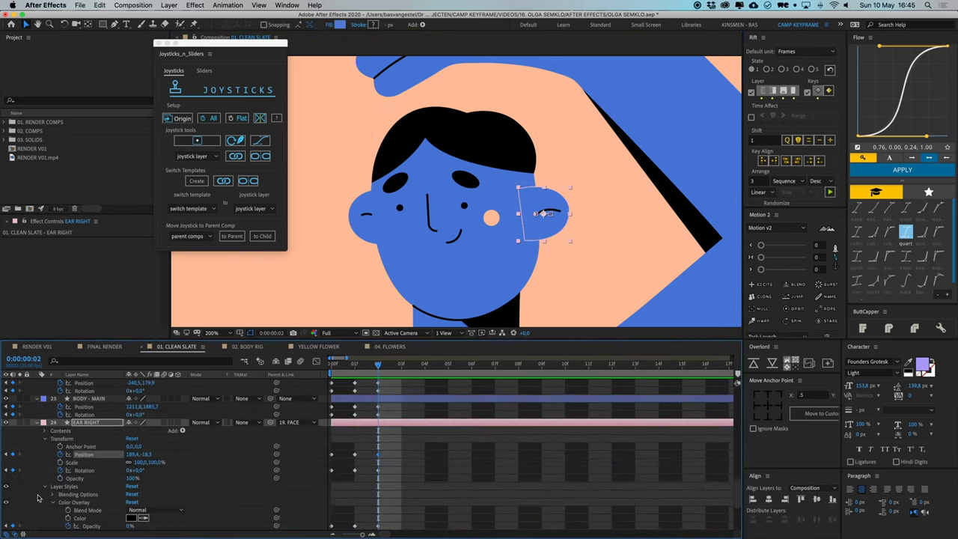
{"action": "scroll", "coordinate": [52, 503], "scroll_direction": "down", "scroll_amount": 1}
{"action": "left_click", "coordinate": [66, 471]}
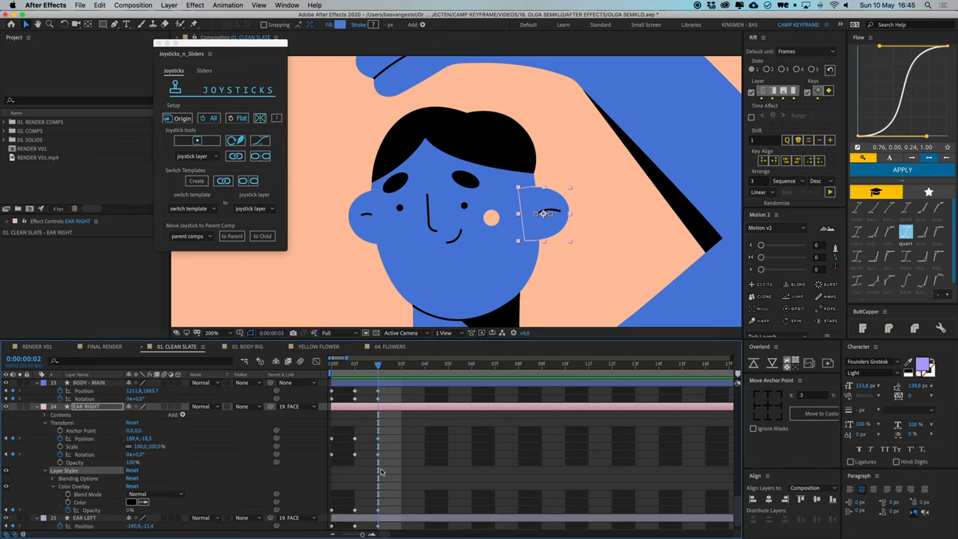
{"action": "left_click", "coordinate": [435, 422]}
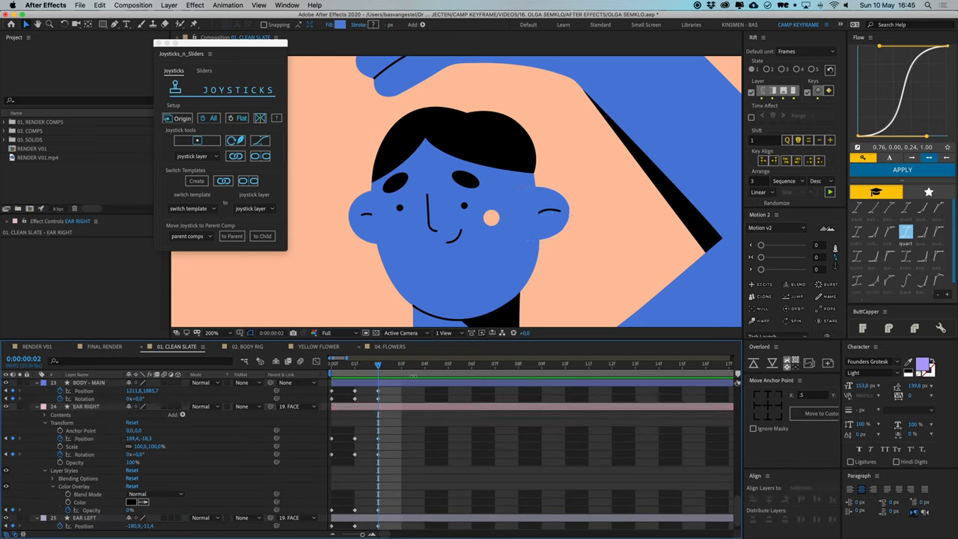
- Paste the copied Layer Styles onto the EAR LEFT layer and expand its Color Overlay
{"action": "left_click", "coordinate": [361, 232]}
{"action": "scroll", "coordinate": [421, 479], "scroll_direction": "down", "scroll_amount": 1}
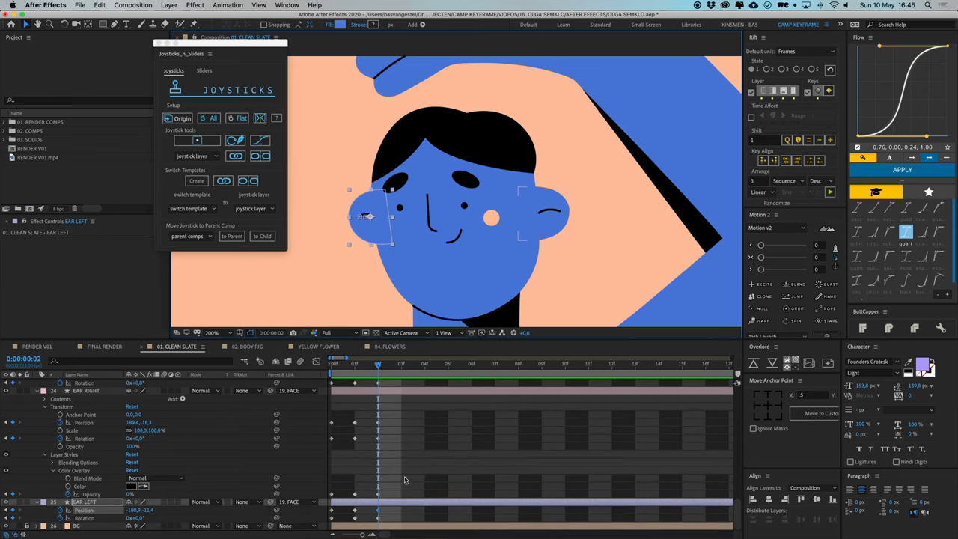
{"action": "scroll", "coordinate": [408, 483], "scroll_direction": "down", "scroll_amount": 1}
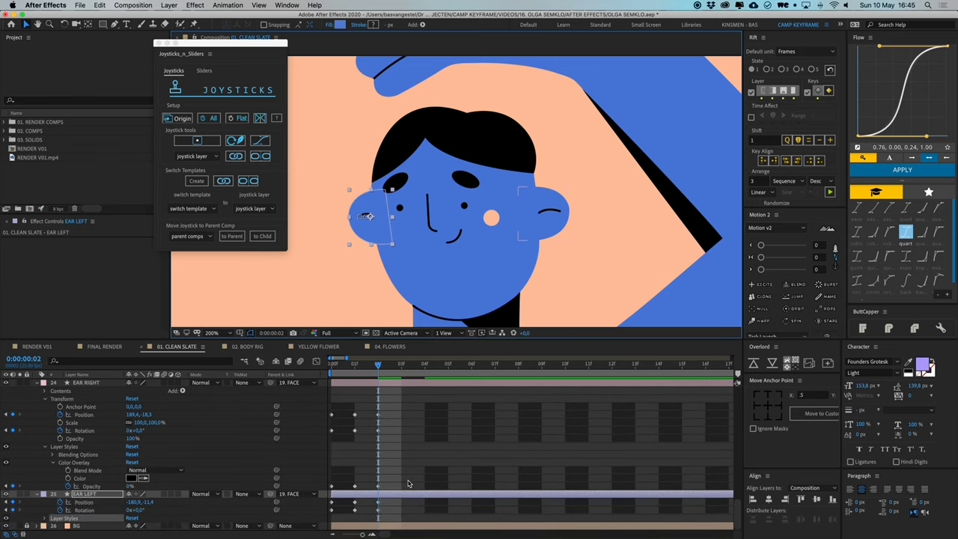
{"action": "left_click", "coordinate": [47, 518]}
{"action": "scroll", "coordinate": [51, 516], "scroll_direction": "down", "scroll_amount": 2}
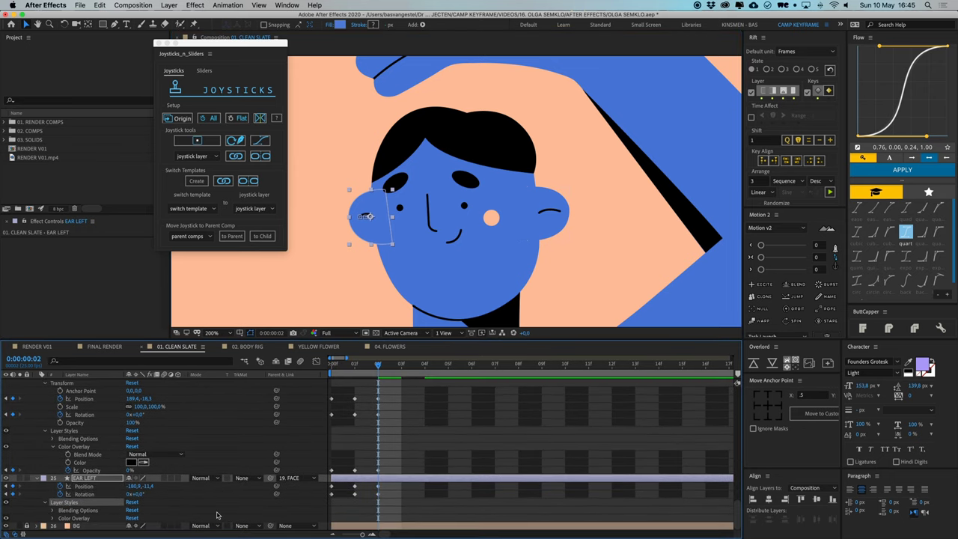
{"action": "left_click", "coordinate": [52, 518]}
- Shift the EAR LEFT Color Overlay opacity keyframes earlier so the first one sits at 0:00:00:00
{"action": "scroll", "coordinate": [209, 504], "scroll_direction": "down", "scroll_amount": 3}
{"action": "left_click_drag", "start_coordinate": [442, 518], "coordinate": [346, 518]}
{"action": "left_click_drag", "start_coordinate": [352, 510], "coordinate": [434, 531]}
{"action": "left_click_drag", "start_coordinate": [379, 518], "coordinate": [335, 520]}
{"action": "left_click", "coordinate": [334, 366]}
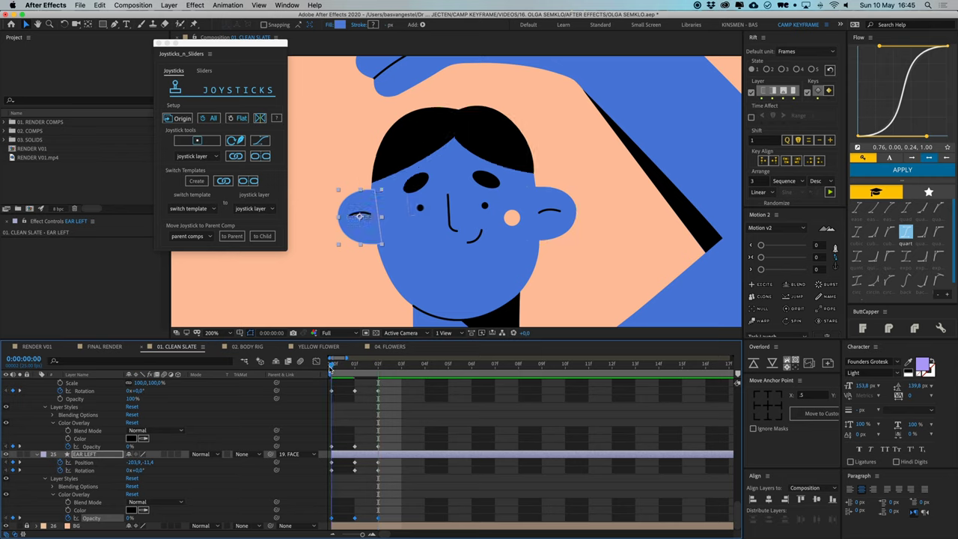
{"action": "left_click", "coordinate": [380, 503]}
- Set the EAR LEFT Color Overlay opacity to 0% at 0:00:00:01 and 10% at 0:00:00:02
{"action": "left_click", "coordinate": [355, 365]}
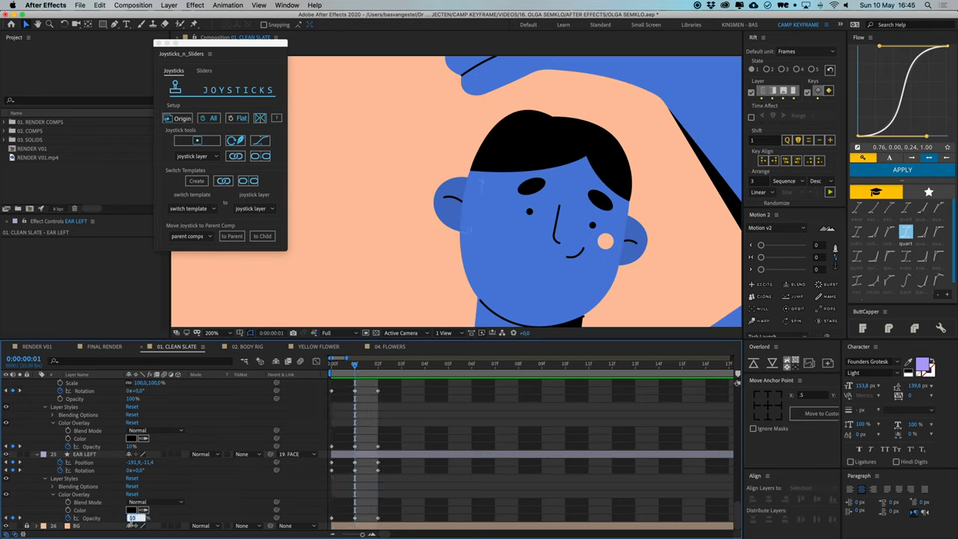
{"action": "left_click", "coordinate": [132, 517]}
{"action": "left_click", "coordinate": [377, 365]}
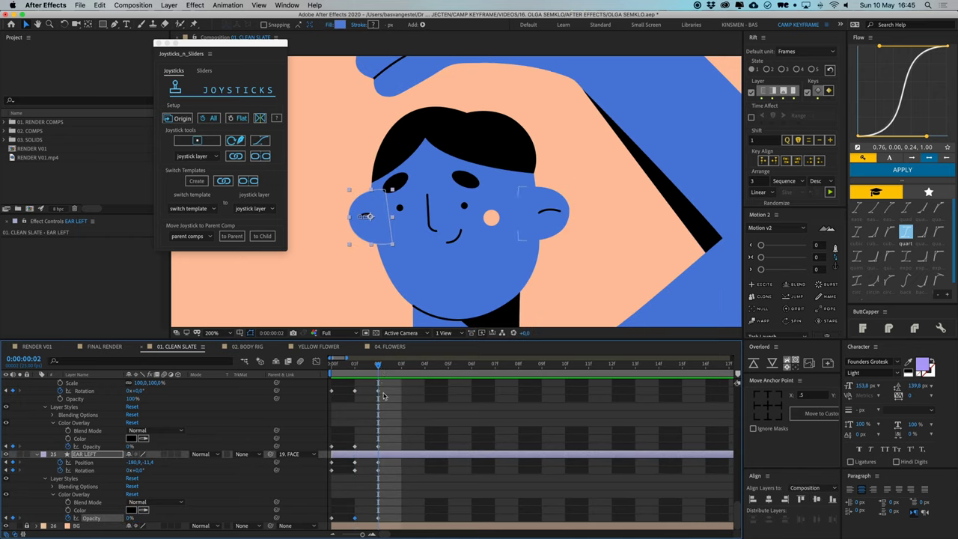
{"action": "left_click", "coordinate": [401, 510]}
{"action": "left_click", "coordinate": [131, 518]}
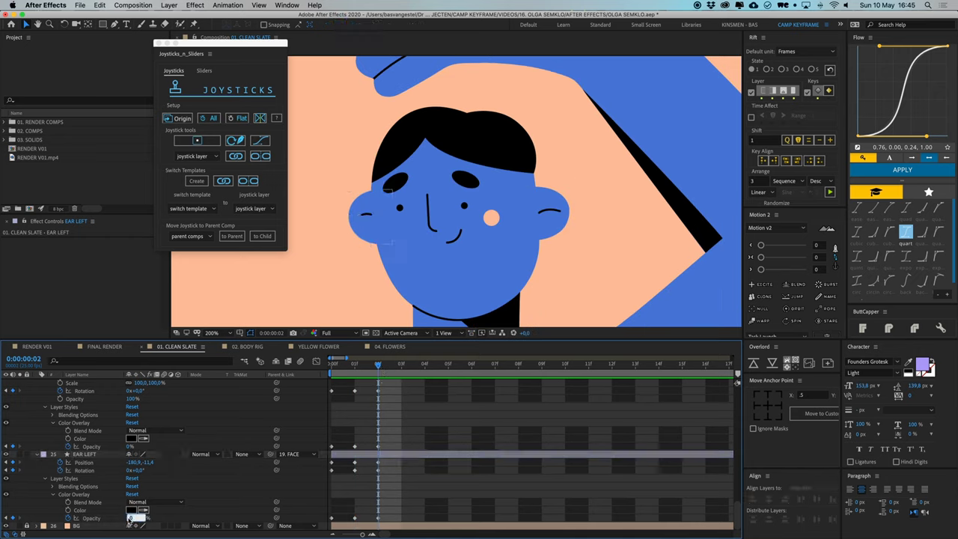
{"action": "key", "text": "Return"}
{"action": "left_click", "coordinate": [454, 499]}
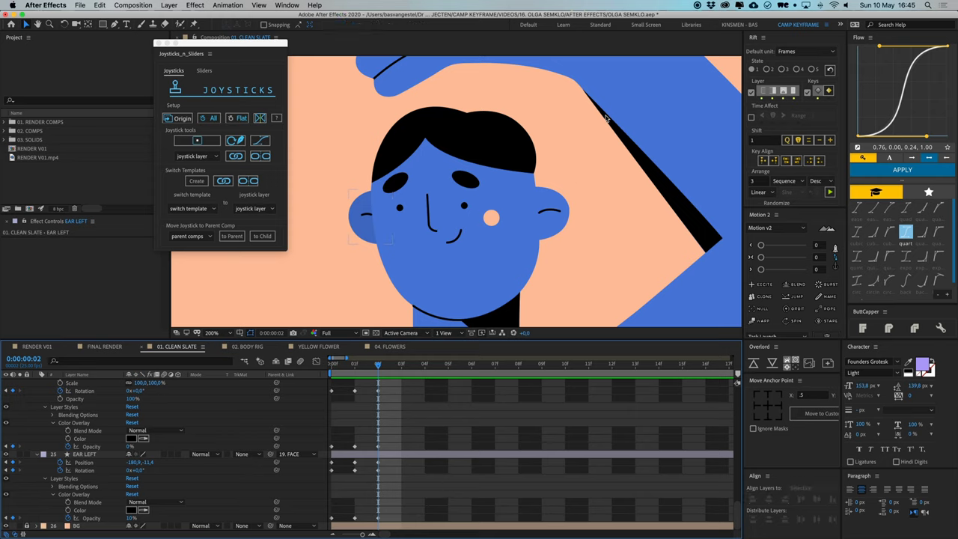
- Rotate the FACE layer slightly counterclockwise at 0:00:00:02
{"action": "key", "text": "space"}
{"action": "left_click_drag", "start_coordinate": [574, 264], "coordinate": [571, 250]}
{"action": "key", "text": "w"}
{"action": "left_click", "coordinate": [509, 269]}
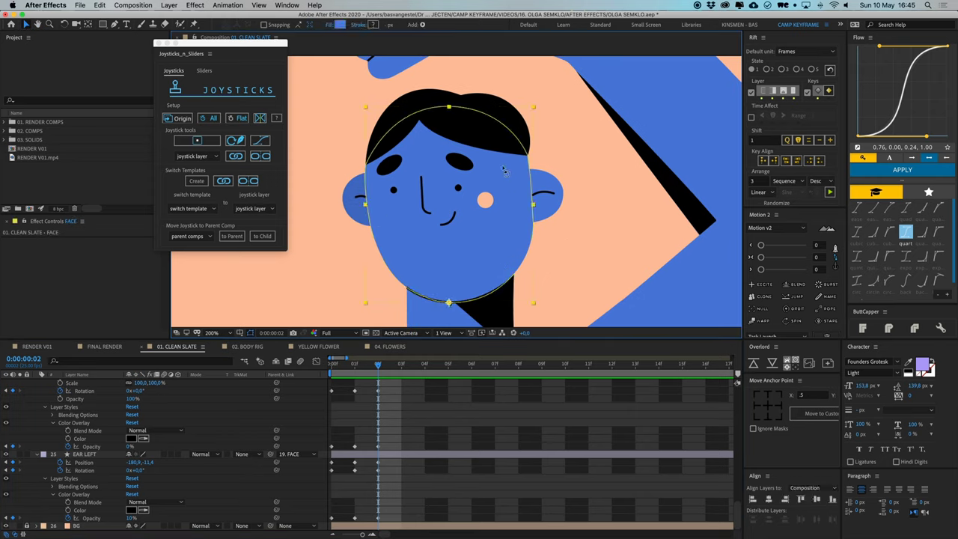
{"action": "left_click_drag", "start_coordinate": [502, 166], "coordinate": [495, 159]}
{"action": "key", "text": "comma"}
{"action": "key", "text": "comma"}
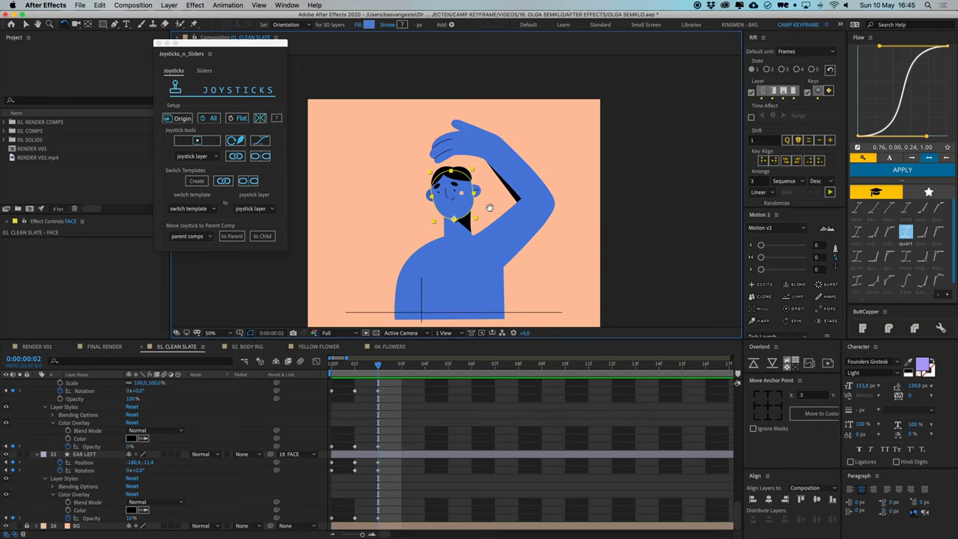
- Rotate the BODY - MAIN layer slightly counterclockwise at 0:00:00:02 and nudge it to the left
{"action": "key", "text": "space"}
{"action": "left_click_drag", "start_coordinate": [489, 207], "coordinate": [492, 199]}
{"action": "left_click", "coordinate": [495, 283]}
{"action": "left_click_drag", "start_coordinate": [503, 284], "coordinate": [502, 274]}
{"action": "key", "text": "v"}
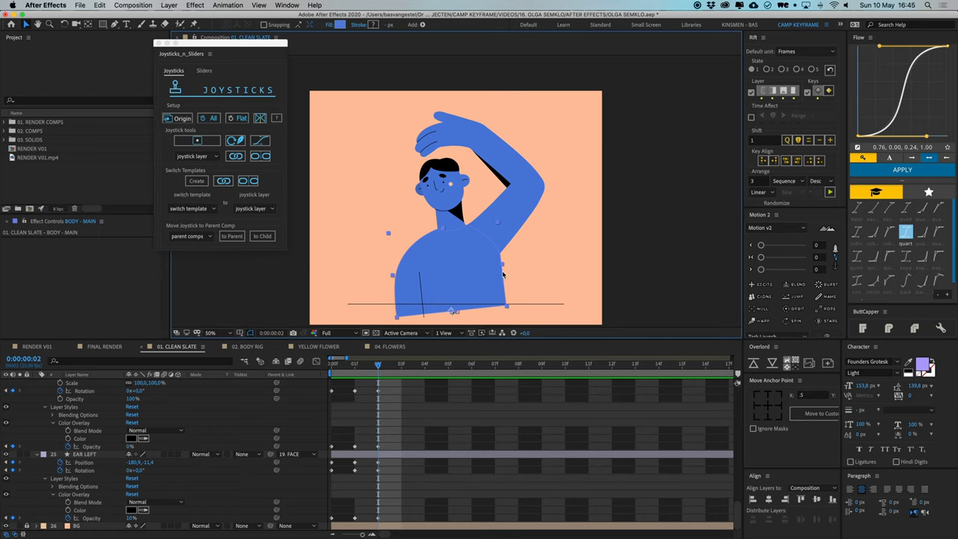
{"action": "key", "text": "shift+Left"}
{"action": "key", "text": "Left"}
{"action": "key", "text": "Left"}
{"action": "key", "text": "Left"}
{"action": "left_click", "coordinate": [481, 419]}
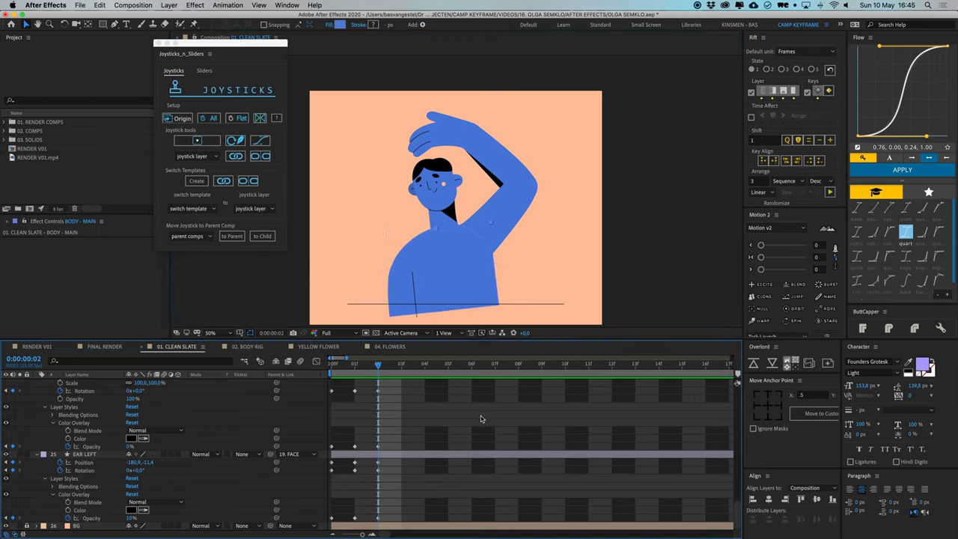
- Try another rotation of the BODY - MAIN layer at 0:00:00:02, and undo it
{"action": "key", "text": "space"}
{"action": "left_click_drag", "start_coordinate": [459, 282], "coordinate": [449, 232]}
{"action": "left_click", "coordinate": [447, 234]}
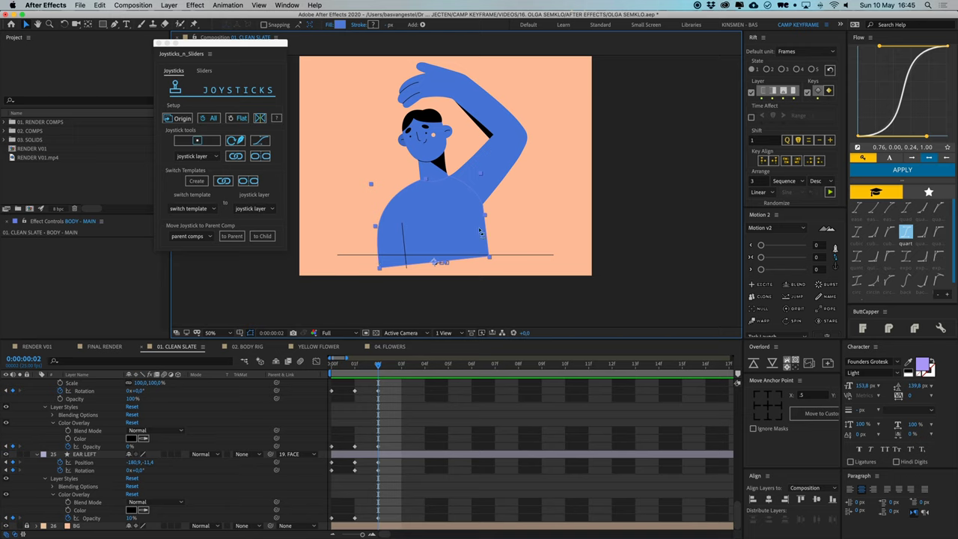
{"action": "key", "text": "w"}
{"action": "left_click_drag", "start_coordinate": [493, 268], "coordinate": [489, 254]}
{"action": "key", "text": "super+z"}
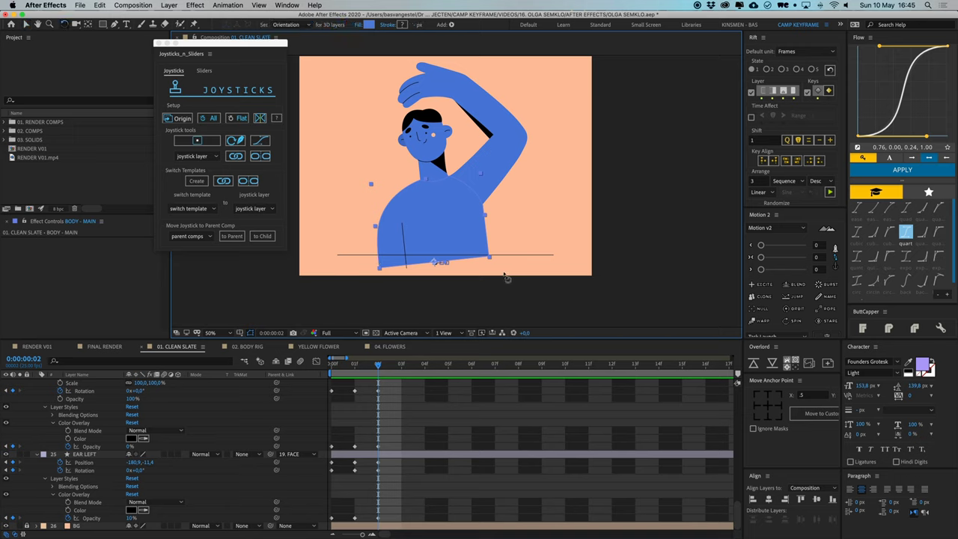
{"action": "left_click", "coordinate": [419, 411]}
{"action": "key", "text": "v"}
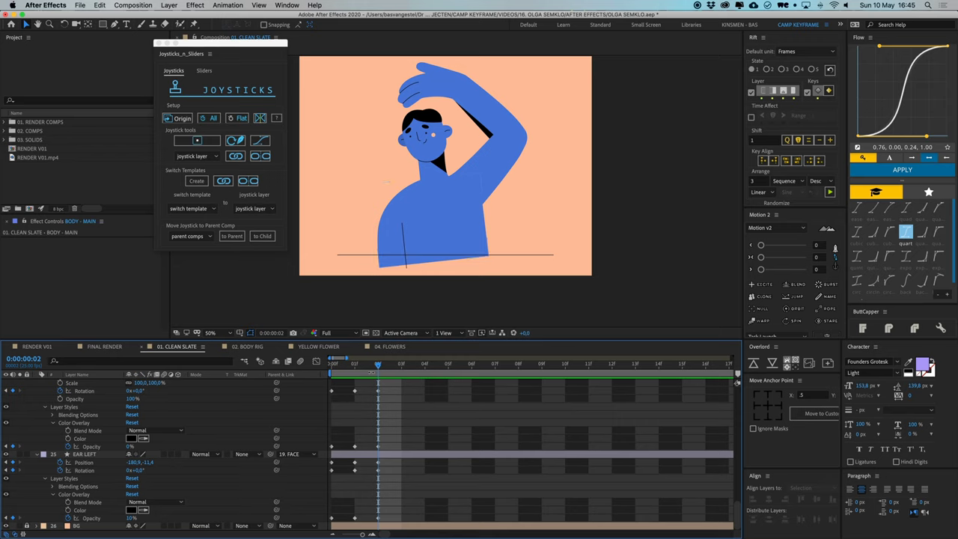
- Step through frames 0:00:00:00, 0:00:00:01 and 0:00:00:02 to compare the neutral pose with both turned poses
{"action": "key", "text": "Home"}
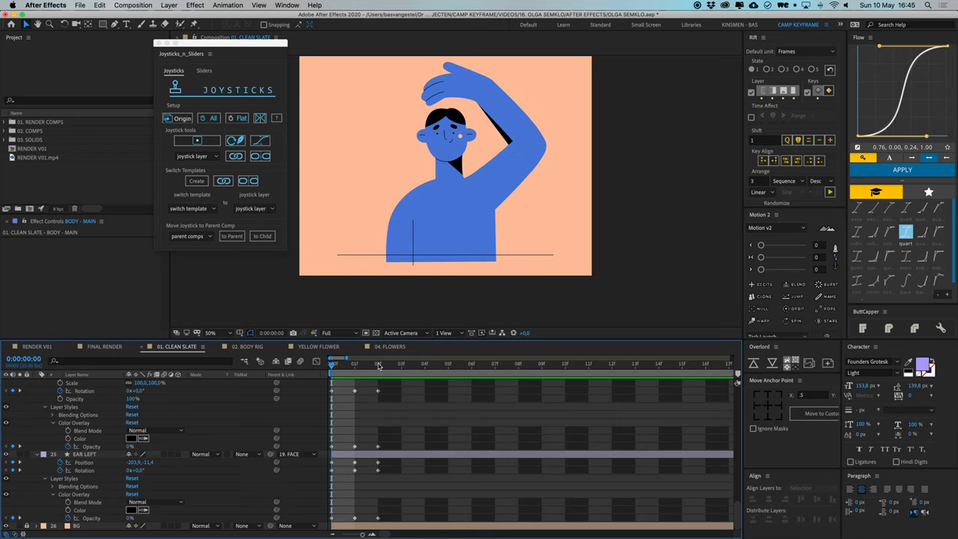
{"action": "key", "text": "Page_Down"}
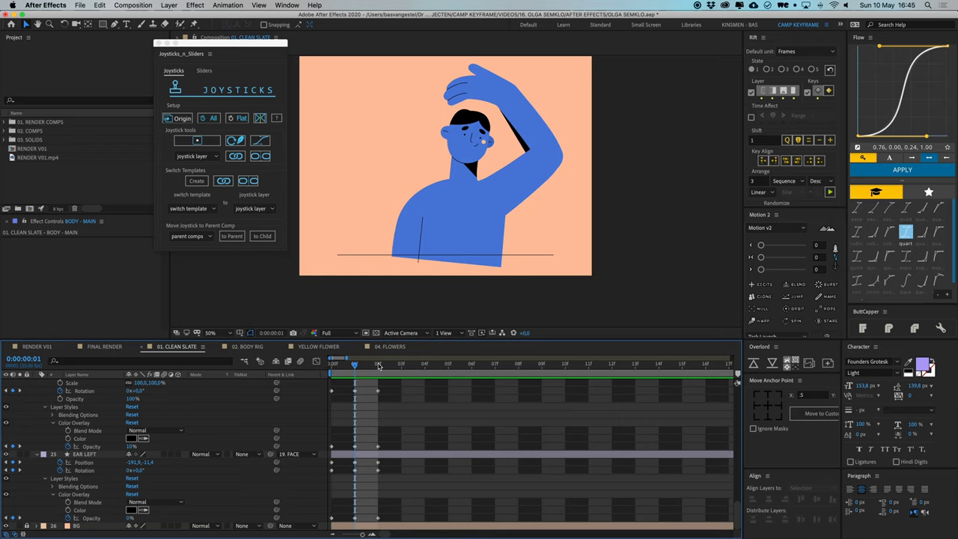
{"action": "key", "text": "Page_Down"}
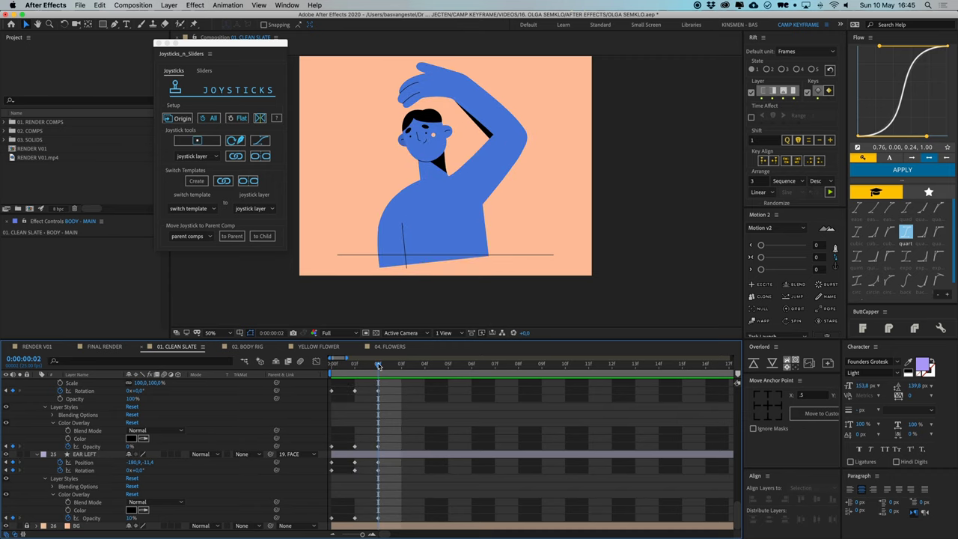
- Move to 0:00:00:03 and collapse the revealed properties of all layers
{"action": "key", "text": "Page_Down"}
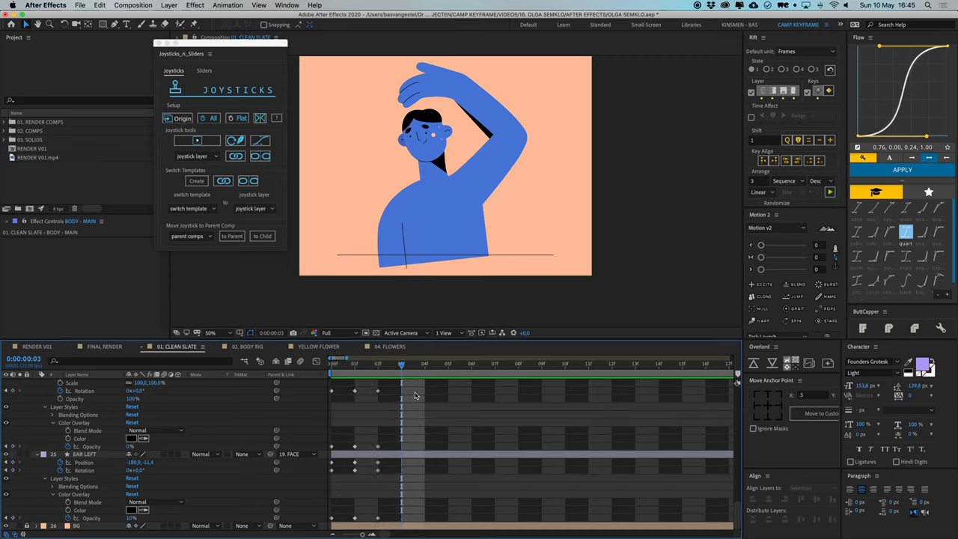
{"action": "key", "text": "u"}
{"action": "scroll", "coordinate": [415, 403], "scroll_direction": "up", "scroll_amount": 3}
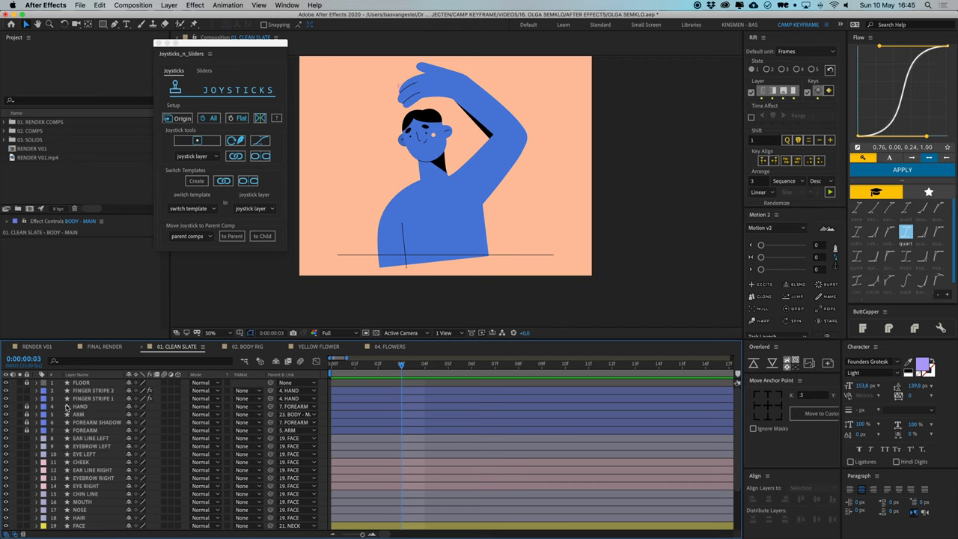
- Unlock the hand and arm layers and apply the Joysticks 'n Sliders Origin pose to all layers except FLOOR at 0:00:00:03
{"action": "left_click", "coordinate": [521, 155]}
{"action": "key", "text": "super+a"}
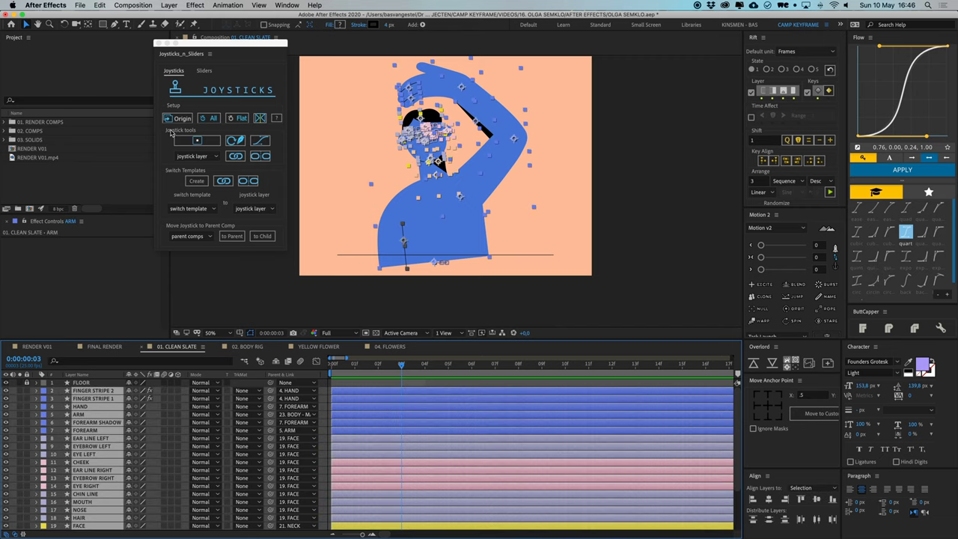
{"action": "left_click", "coordinate": [180, 121]}
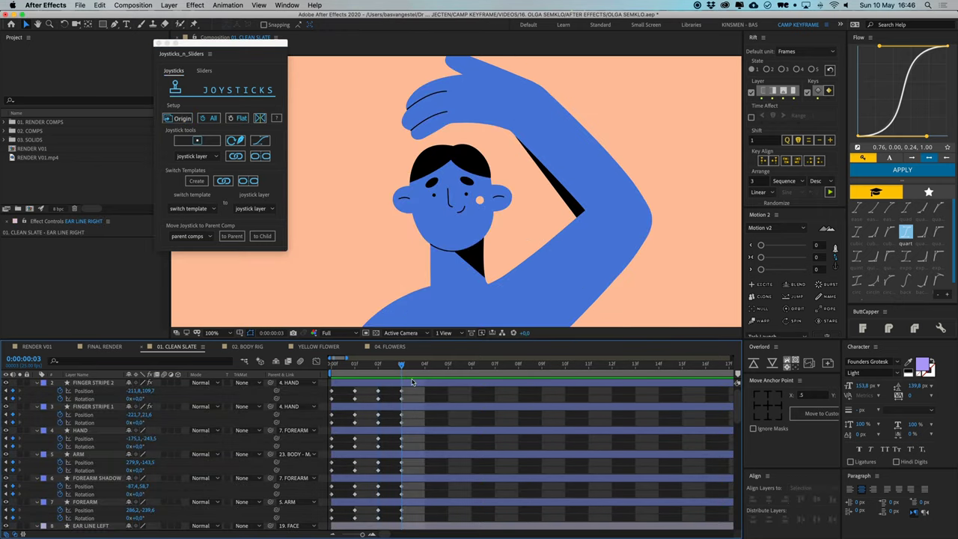
{"action": "scroll", "coordinate": [449, 187], "scroll_direction": "down", "scroll_amount": 1}
{"action": "left_click_drag", "start_coordinate": [447, 184], "coordinate": [458, 142]}
{"action": "scroll", "coordinate": [448, 221], "scroll_direction": "up", "scroll_amount": 2}
{"action": "left_click", "coordinate": [416, 200]}
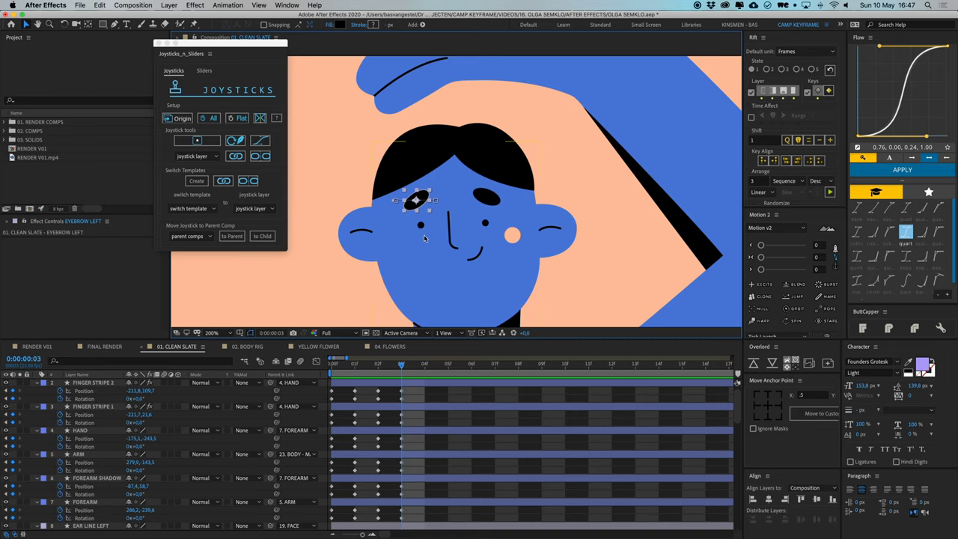
{"action": "left_click", "coordinate": [422, 226], "text": "shift"}
{"action": "left_click", "coordinate": [453, 238], "text": "shift"}
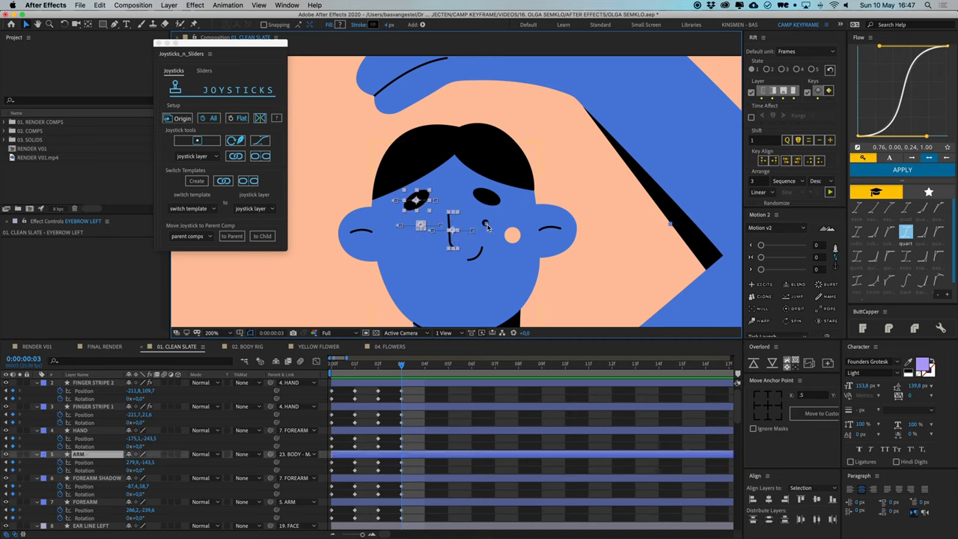
{"action": "left_click", "coordinate": [484, 223], "text": "shift"}
{"action": "left_click", "coordinate": [485, 200], "text": "shift"}
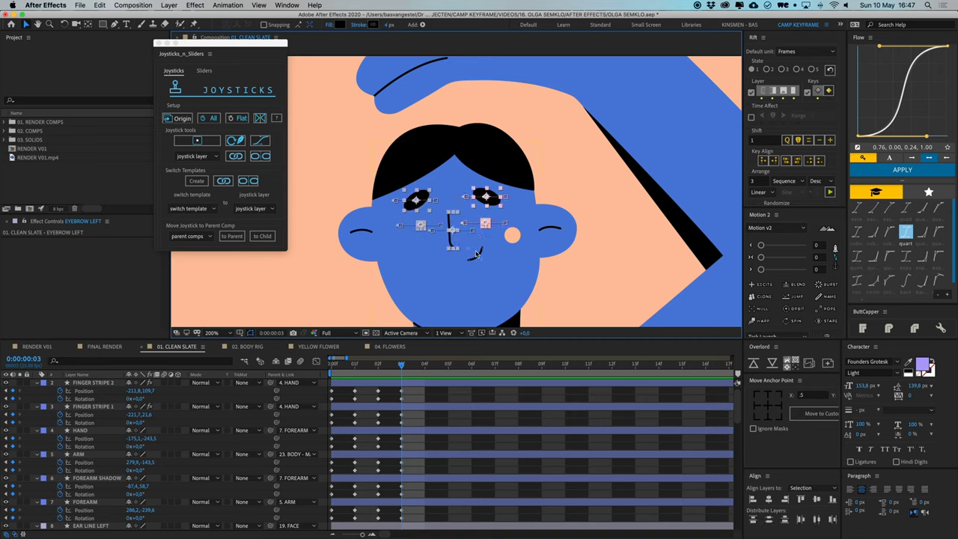
{"action": "left_click", "coordinate": [476, 253], "text": "shift"}
- Lock the HAND, ARM, FOREARM SHADOW and FOREARM layers
{"action": "scroll", "coordinate": [120, 426], "scroll_direction": "down", "scroll_amount": 3}
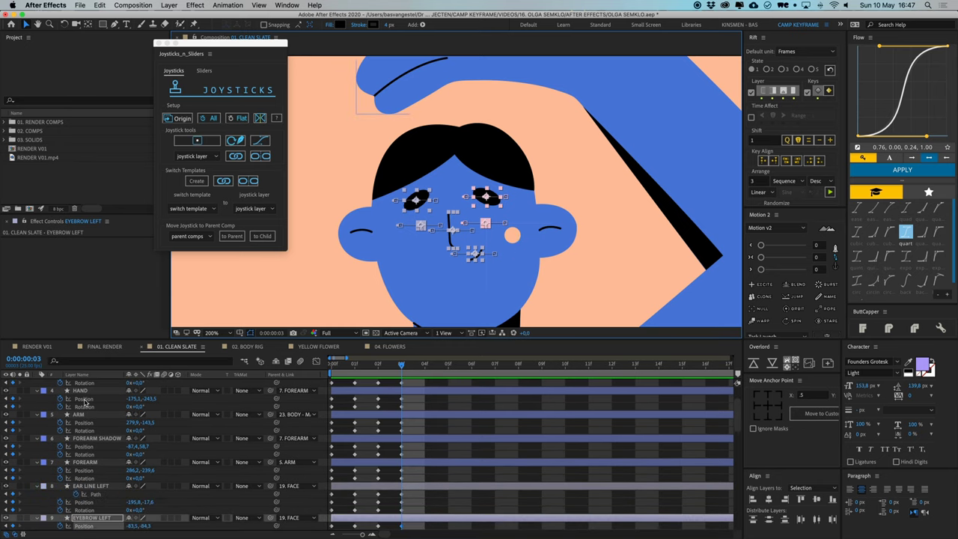
{"action": "left_click", "coordinate": [93, 438]}
{"action": "left_click", "coordinate": [90, 463]}
{"action": "key", "text": "super+a"}
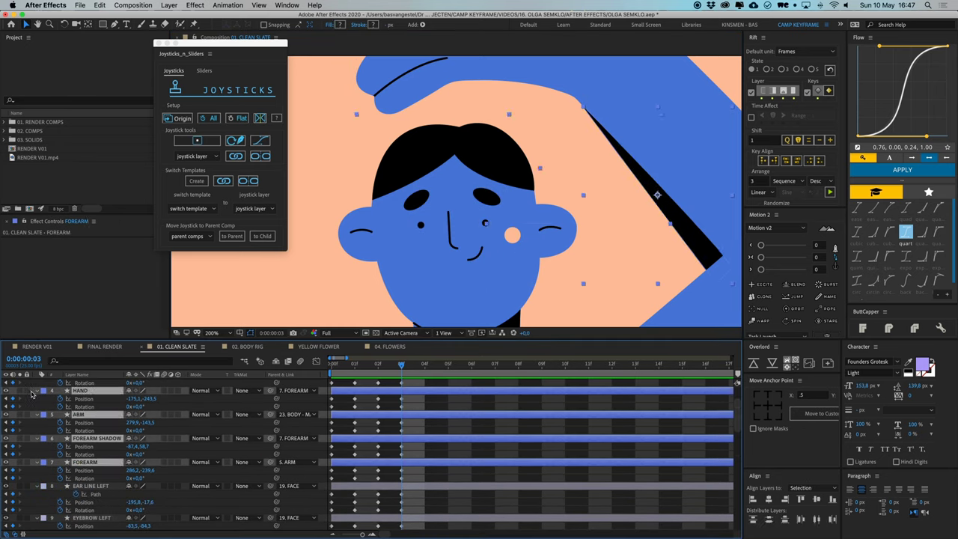
{"action": "key", "text": "super+l"}
- Move both eyebrows, both eyes, the nose, mouth and cheek slightly up together at 0:00:00:03
{"action": "left_click", "coordinate": [421, 202]}
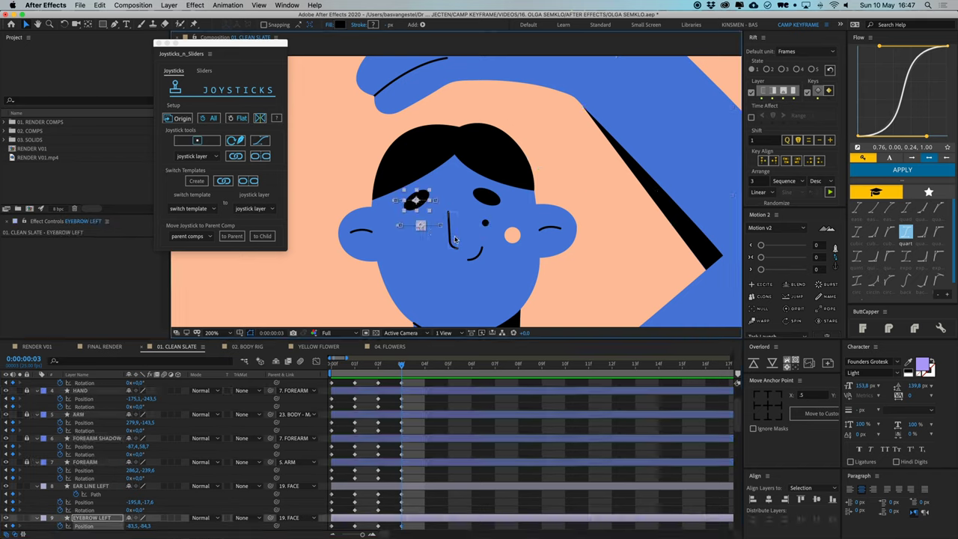
{"action": "left_click", "coordinate": [486, 223], "text": "shift"}
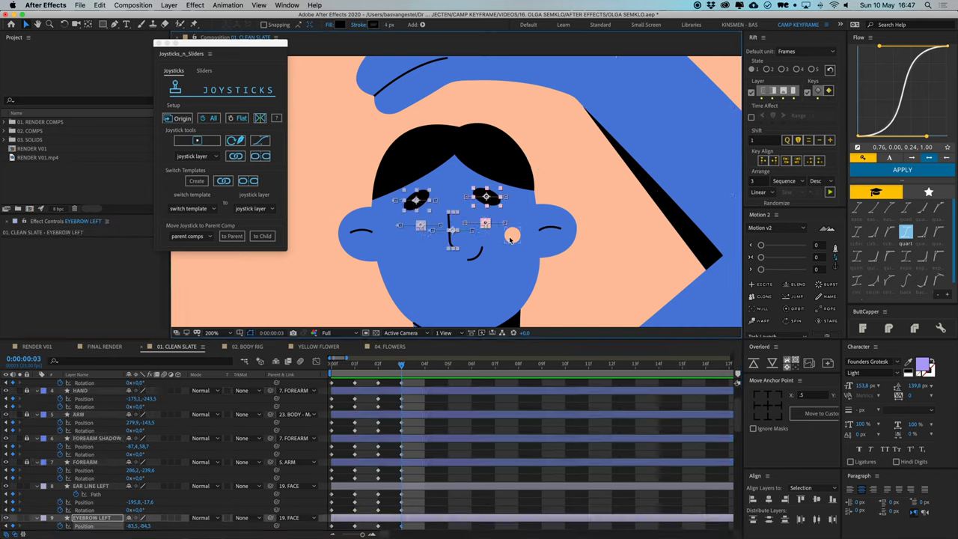
{"action": "left_click", "coordinate": [510, 238], "text": "shift"}
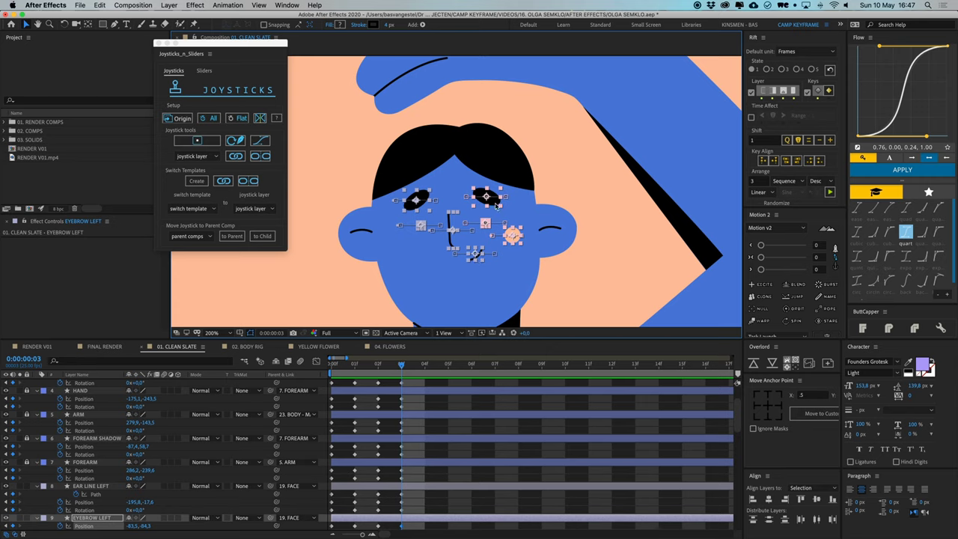
{"action": "left_click_drag", "start_coordinate": [497, 205], "coordinate": [494, 191]}
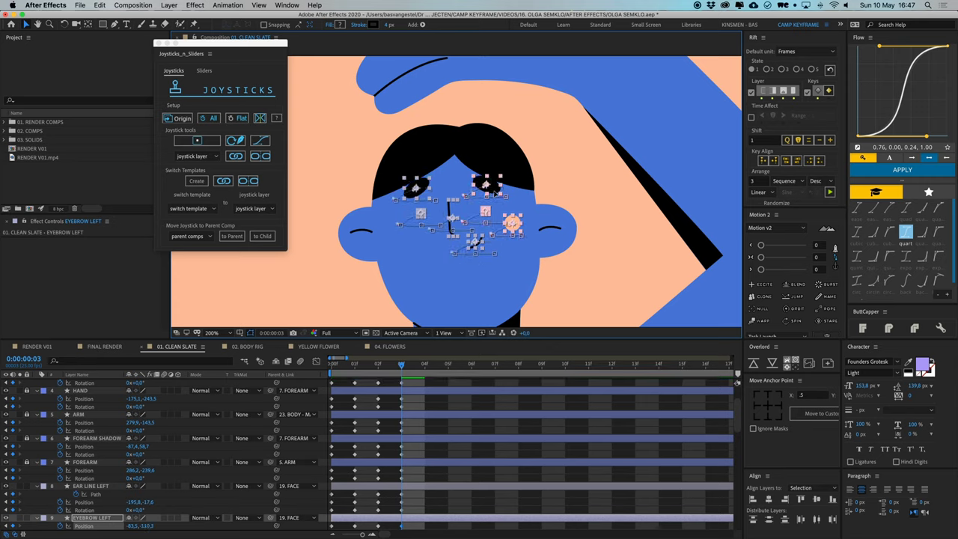
- Reshape the HAIR path at 0:00:00:03 by raising the hairline's middle point and adjusting its curve handle and the top contour
{"action": "left_click", "coordinate": [456, 143]}
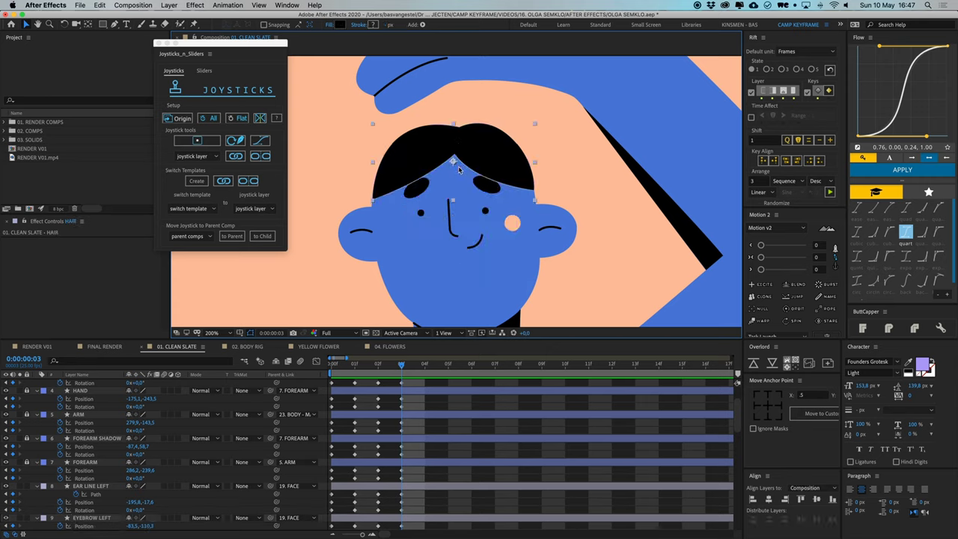
{"action": "key", "text": "g"}
{"action": "left_click_drag", "start_coordinate": [454, 154], "coordinate": [454, 145]}
{"action": "key", "text": "v"}
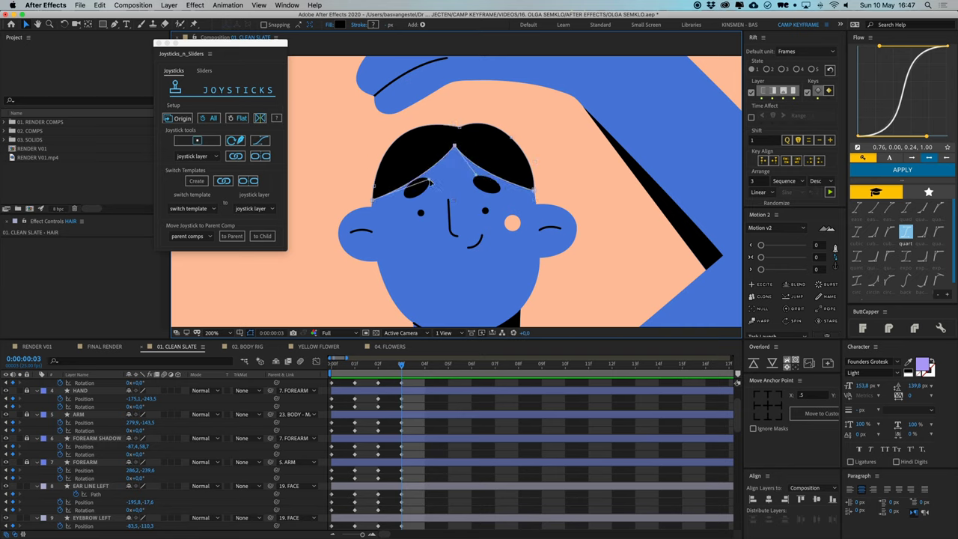
{"action": "left_click_drag", "start_coordinate": [428, 183], "coordinate": [425, 169]}
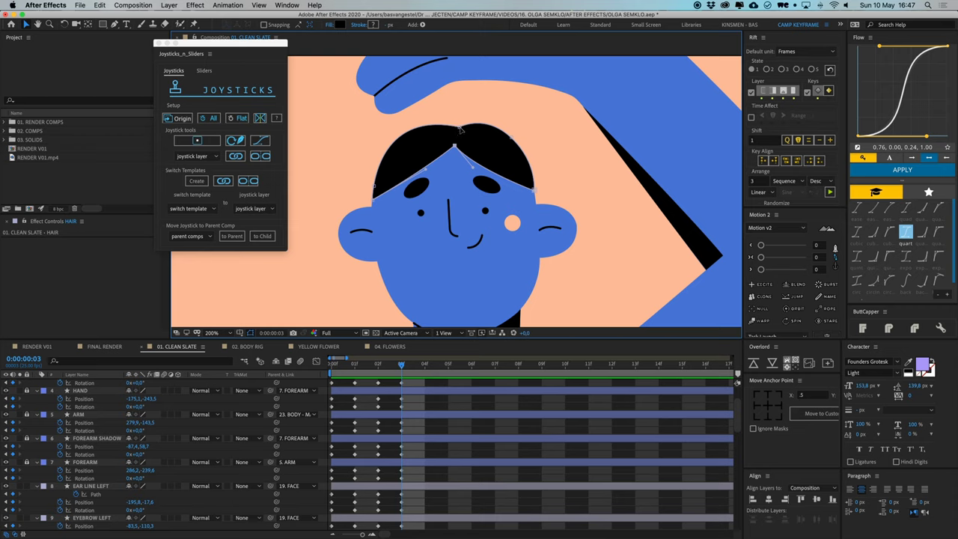
{"action": "left_click_drag", "start_coordinate": [460, 128], "coordinate": [391, 121]}
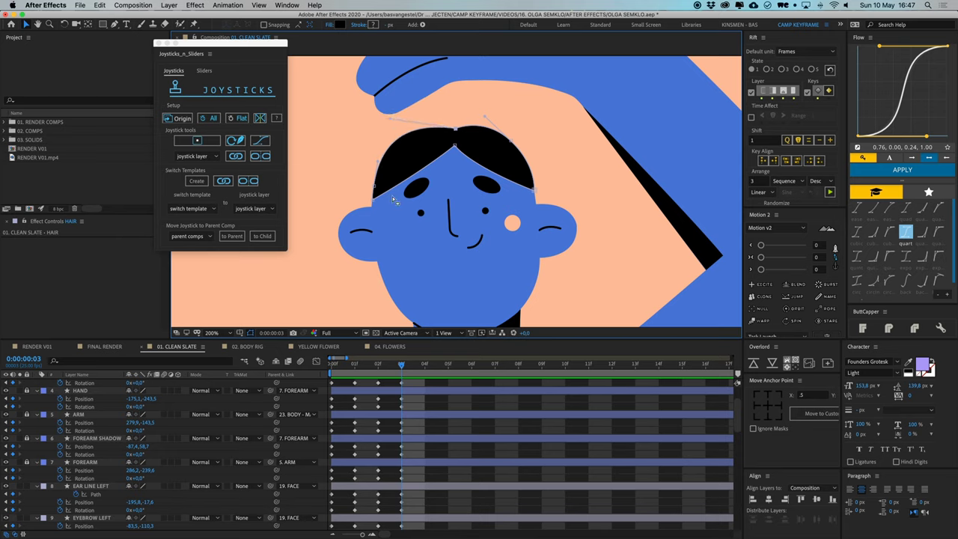
- Move both ears and their ear lines slightly down at 0:00:00:03 and compare the pose with frame 0:00:00:00
{"action": "left_click", "coordinate": [358, 251]}
{"action": "left_click", "coordinate": [358, 235]}
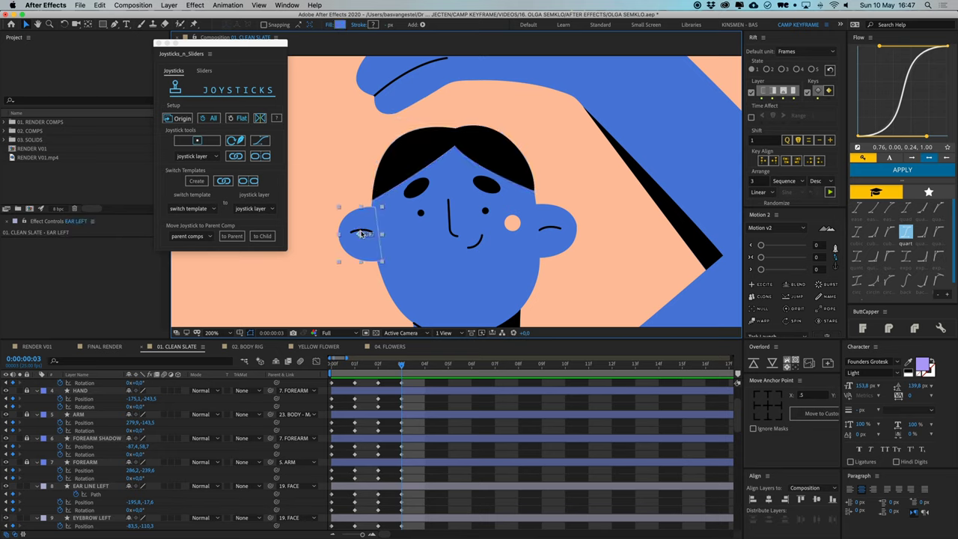
{"action": "left_click", "coordinate": [358, 234]}
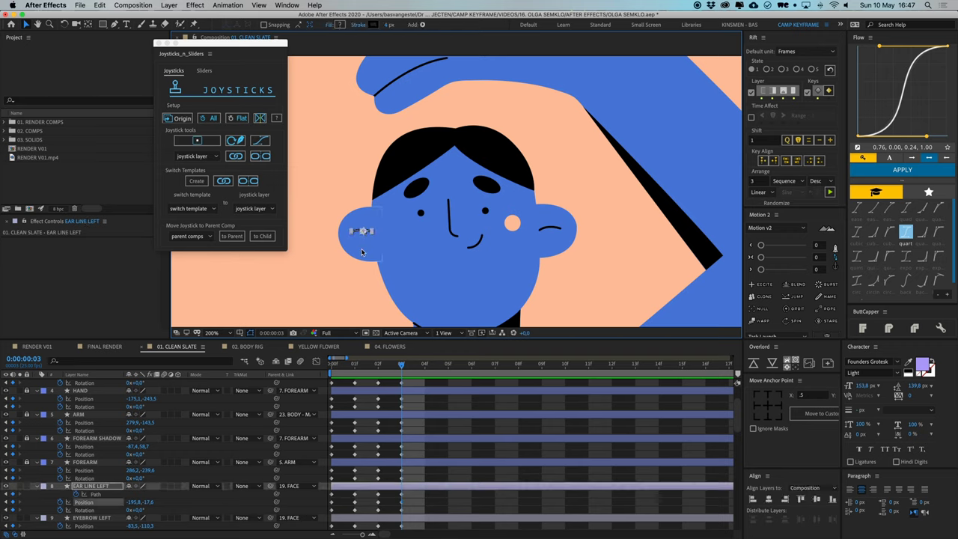
{"action": "left_click", "coordinate": [559, 229], "text": "shift"}
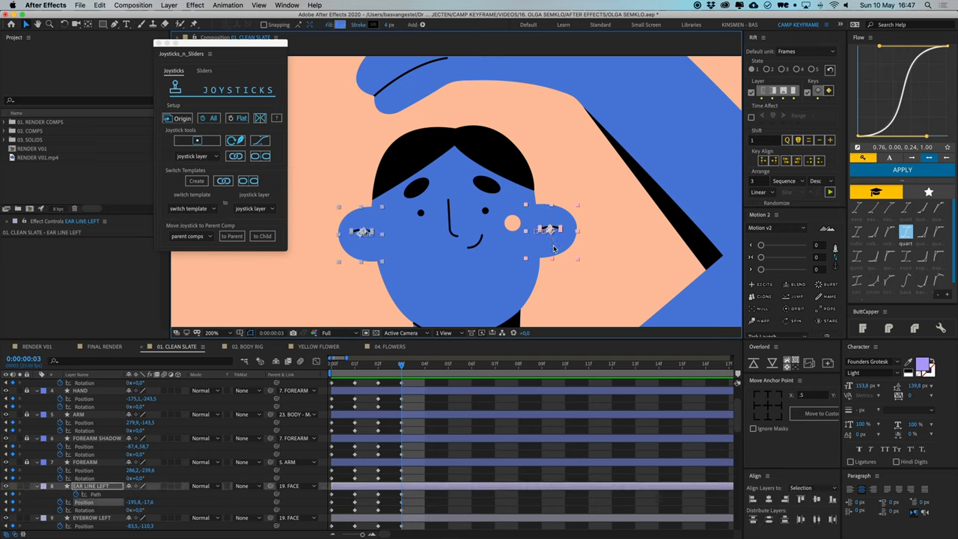
{"action": "mouse_move", "coordinate": [554, 248]}
{"action": "left_mouse_down"}
{"action": "mouse_move", "coordinate": [554, 257]}
{"action": "mouse_move", "coordinate": [551, 232]}
{"action": "left_mouse_up"}
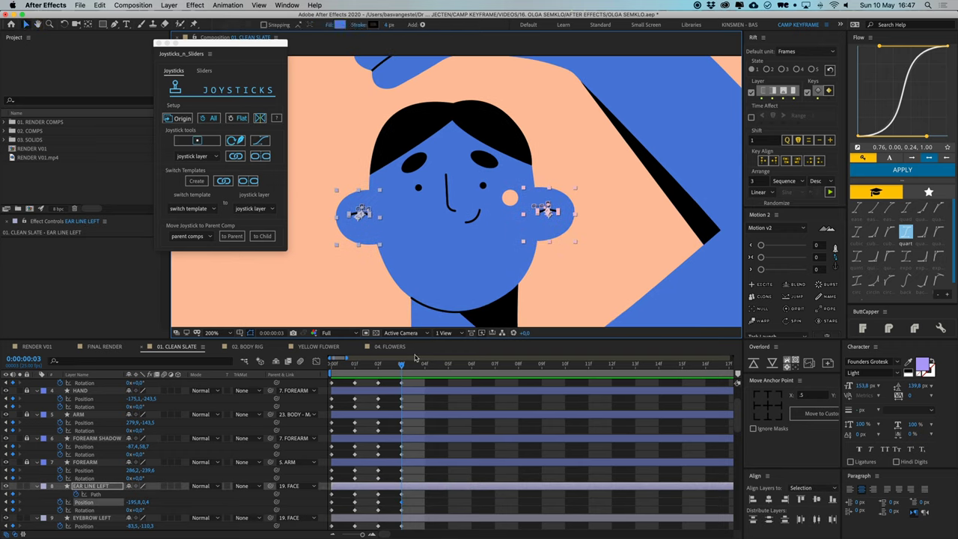
{"action": "left_click", "coordinate": [340, 368]}
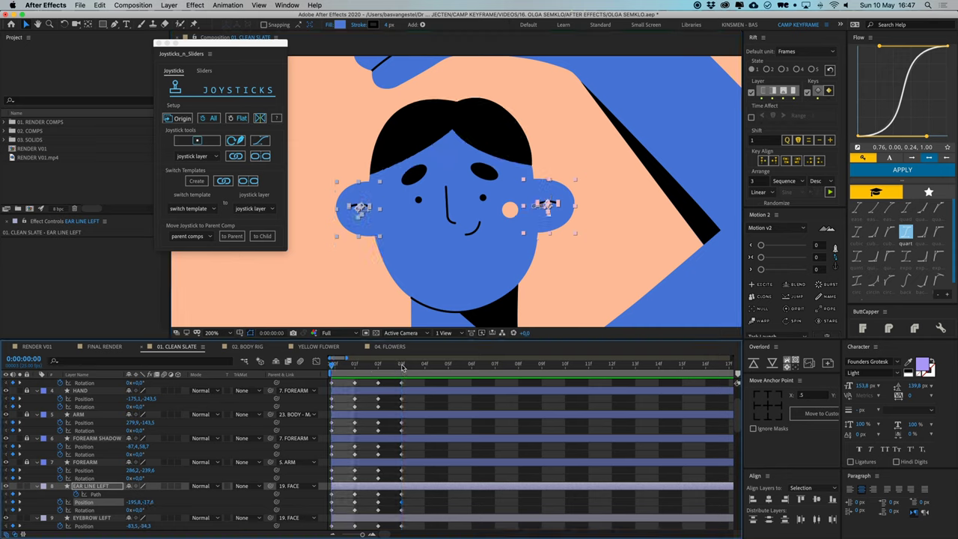
{"action": "left_click", "coordinate": [402, 366]}
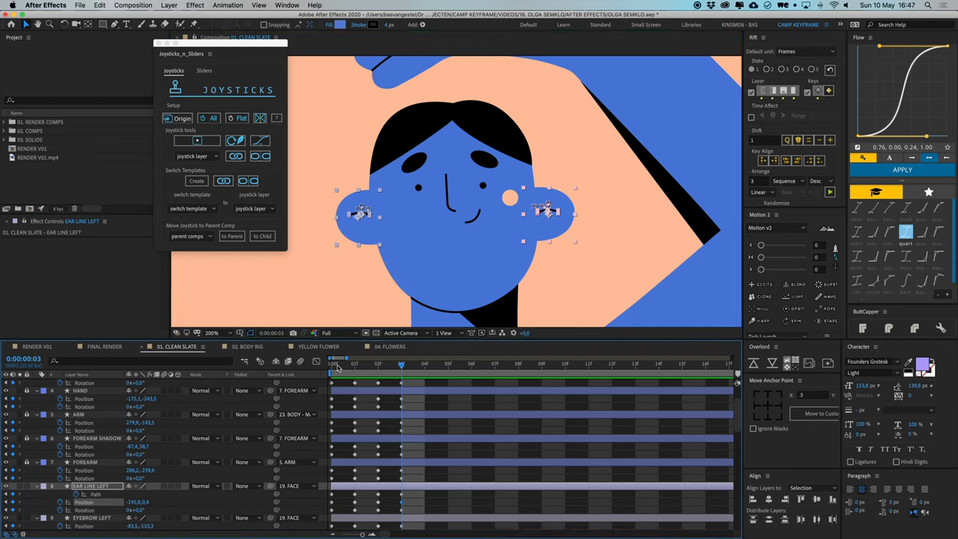
{"action": "left_click", "coordinate": [337, 368]}
{"action": "left_click", "coordinate": [402, 366]}
- Move the BODY - MAIN layer slightly up at 0:00:00:03 and compare the pose with frame 0:00:00:00
{"action": "key", "text": "super+shift+a"}
{"action": "key", "text": "comma"}
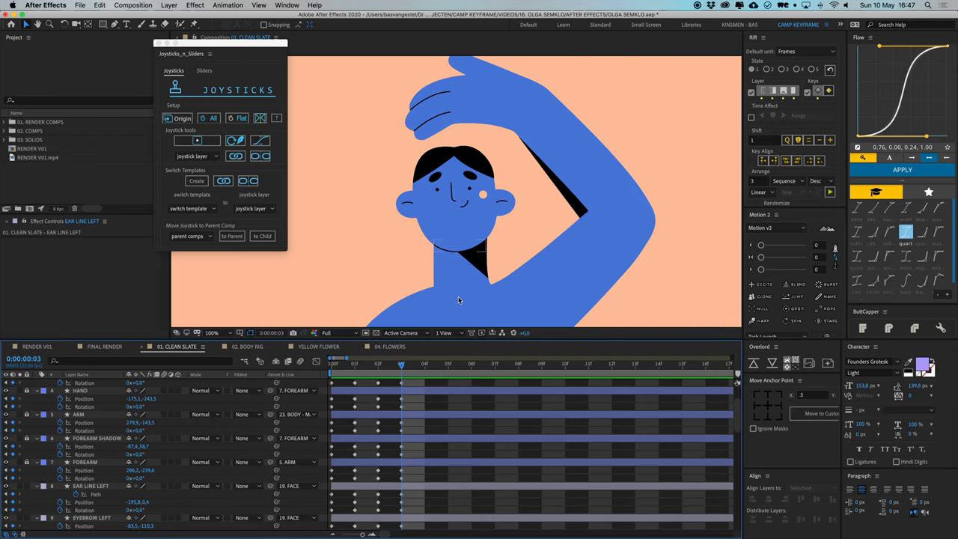
{"action": "key", "text": "comma"}
{"action": "left_click", "coordinate": [461, 265]}
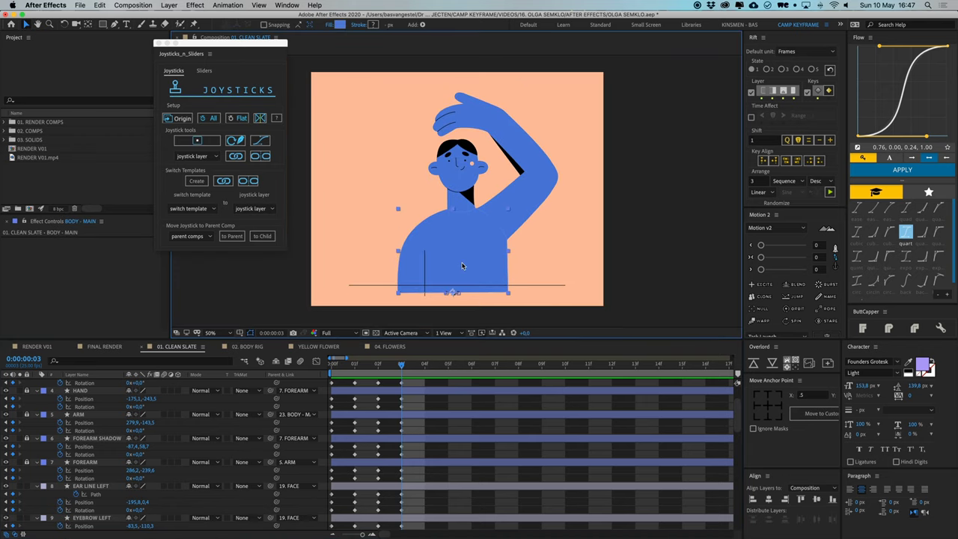
{"action": "left_click_drag", "start_coordinate": [461, 257], "coordinate": [463, 252]}
{"action": "key", "text": "F2"}
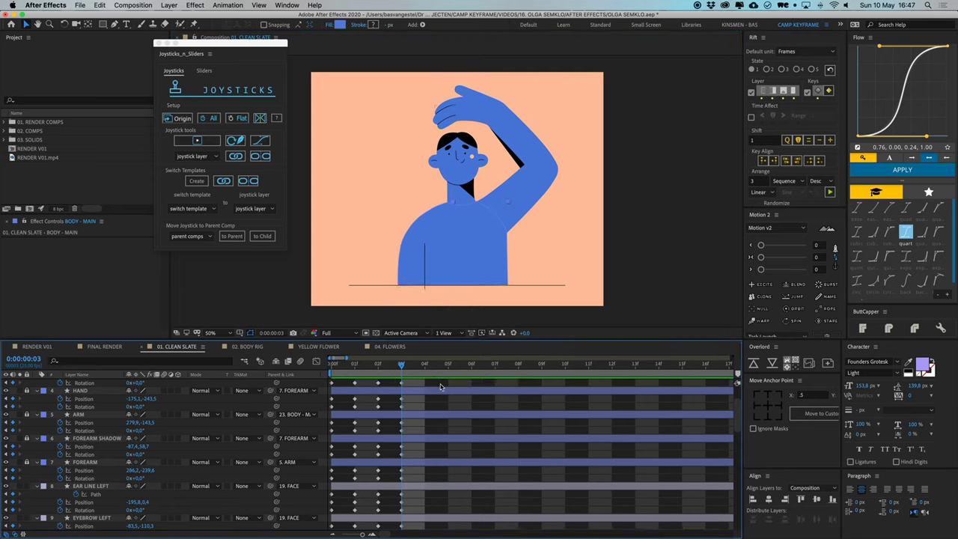
{"action": "left_click", "coordinate": [336, 369]}
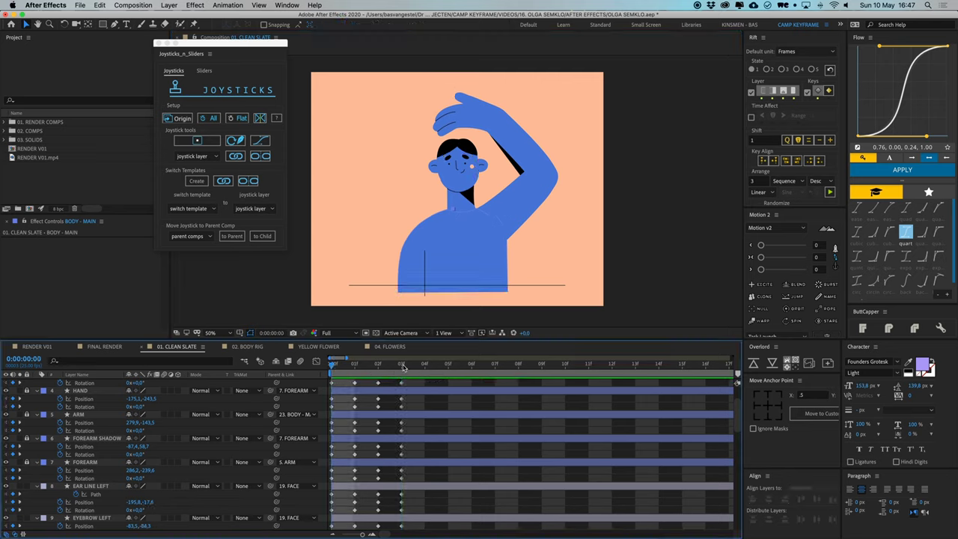
{"action": "left_click", "coordinate": [403, 367]}
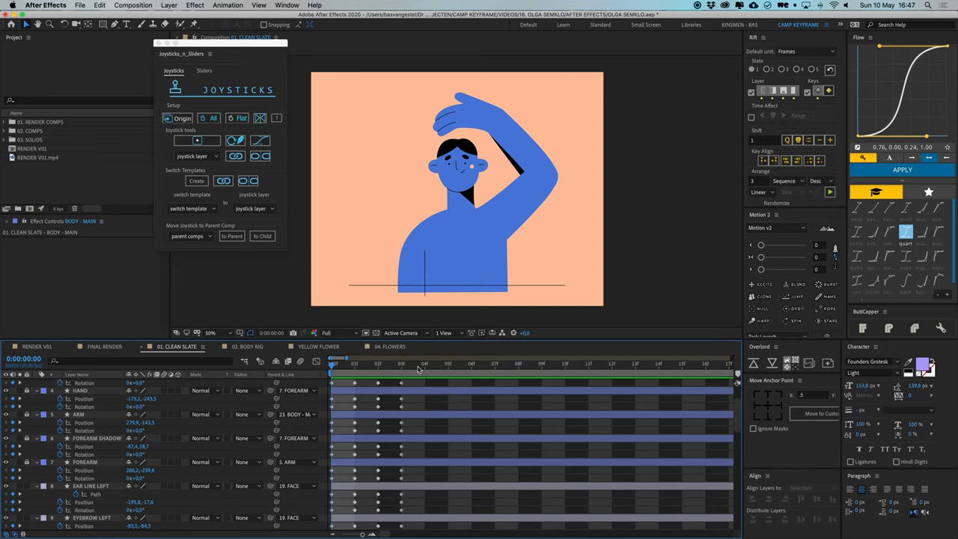
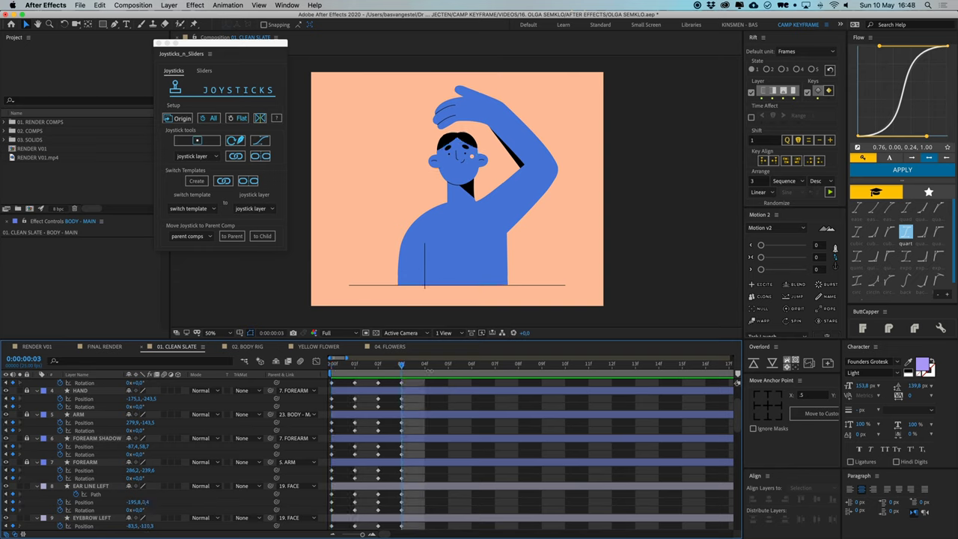
- At 0:00:00:04, unlock the hand and arm layers and apply the Origin pose to all layers except FLOOR
{"action": "left_click", "coordinate": [429, 369]}
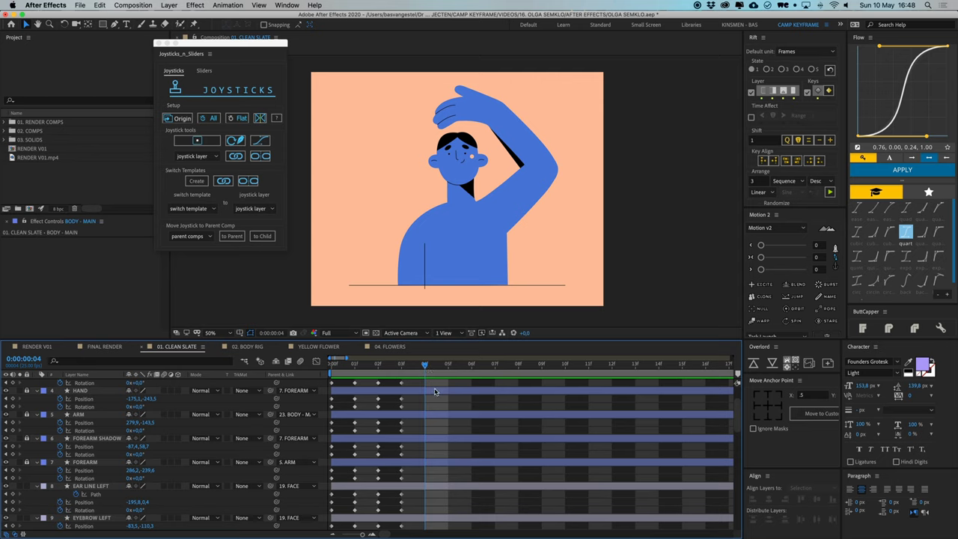
{"action": "scroll", "coordinate": [398, 419], "scroll_direction": "up", "scroll_amount": 3}
{"action": "left_click_drag", "start_coordinate": [29, 439], "coordinate": [30, 494]}
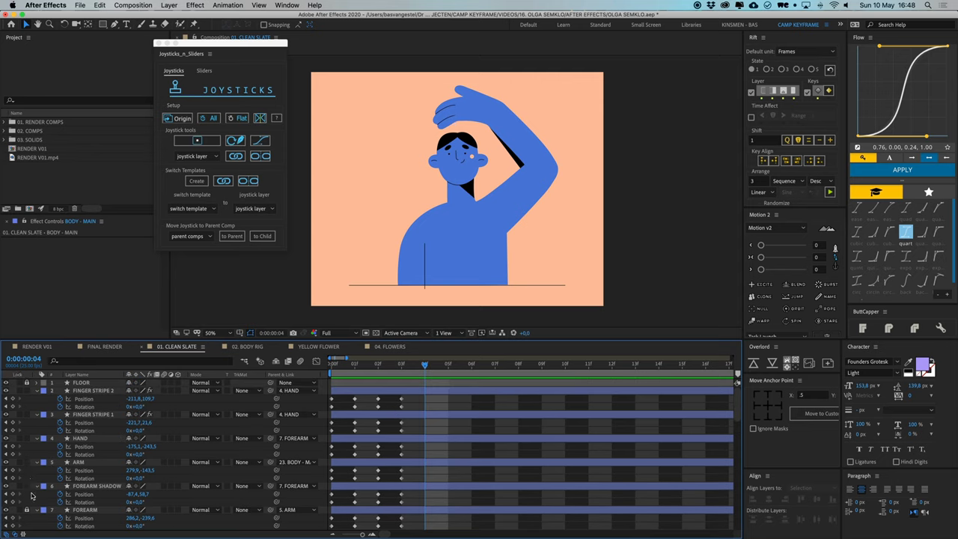
{"action": "key", "text": "super+a"}
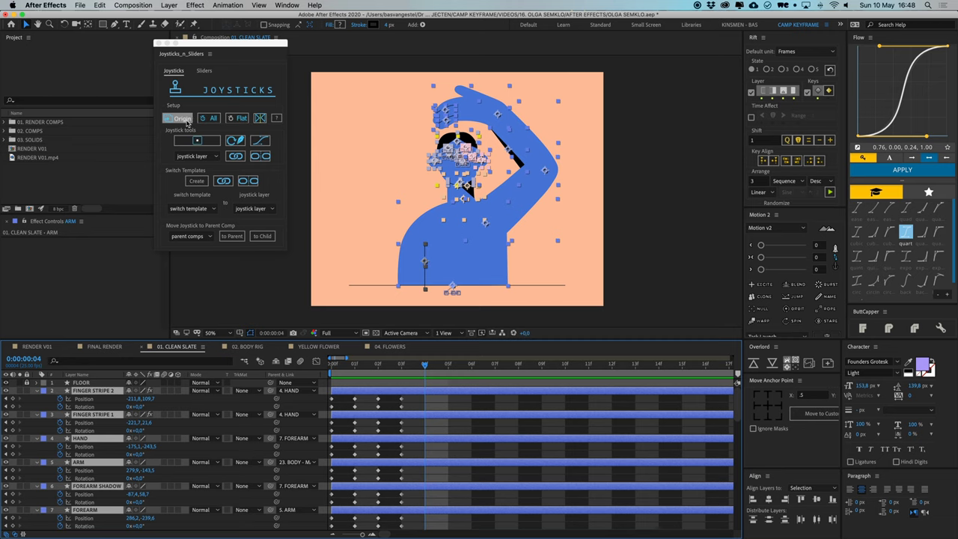
{"action": "left_click", "coordinate": [185, 121]}
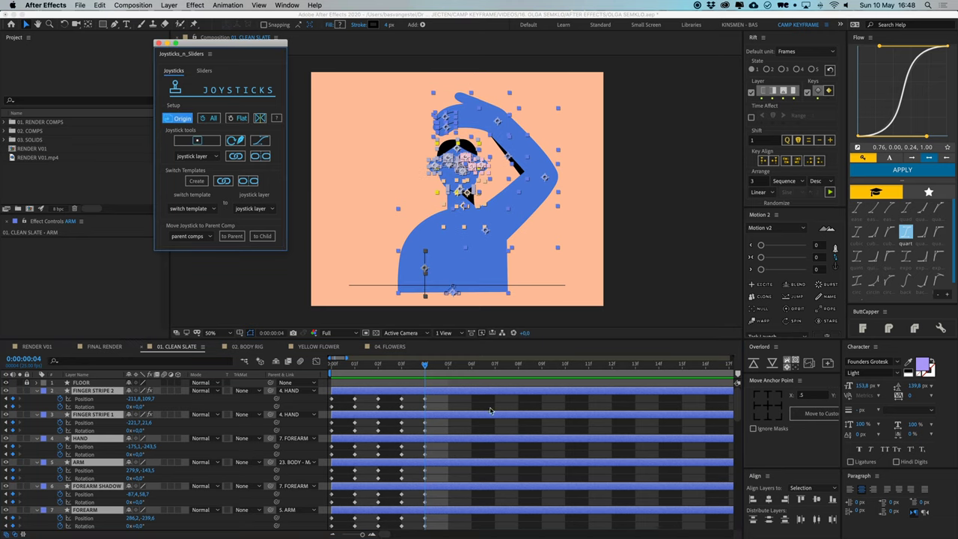
{"action": "left_click", "coordinate": [452, 408]}
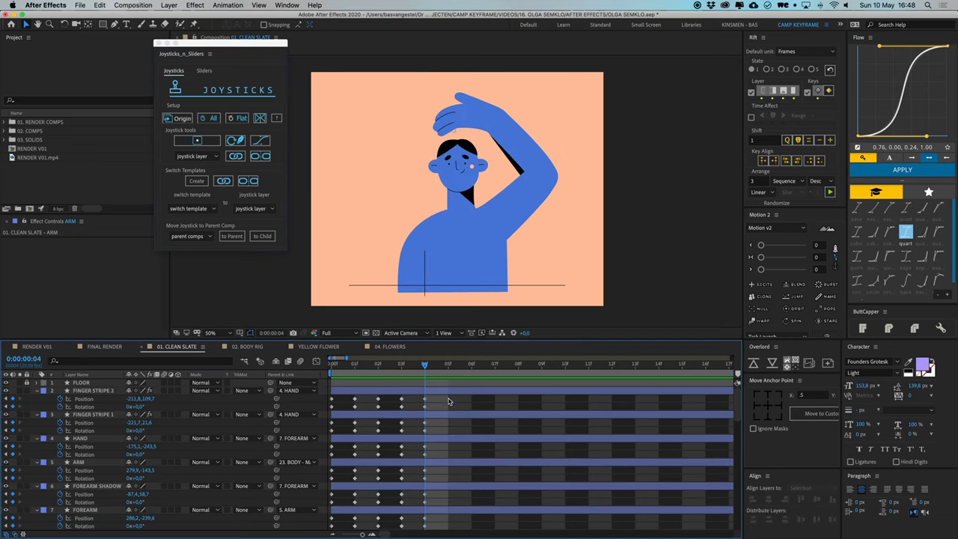
{"action": "left_click", "coordinate": [464, 152]}
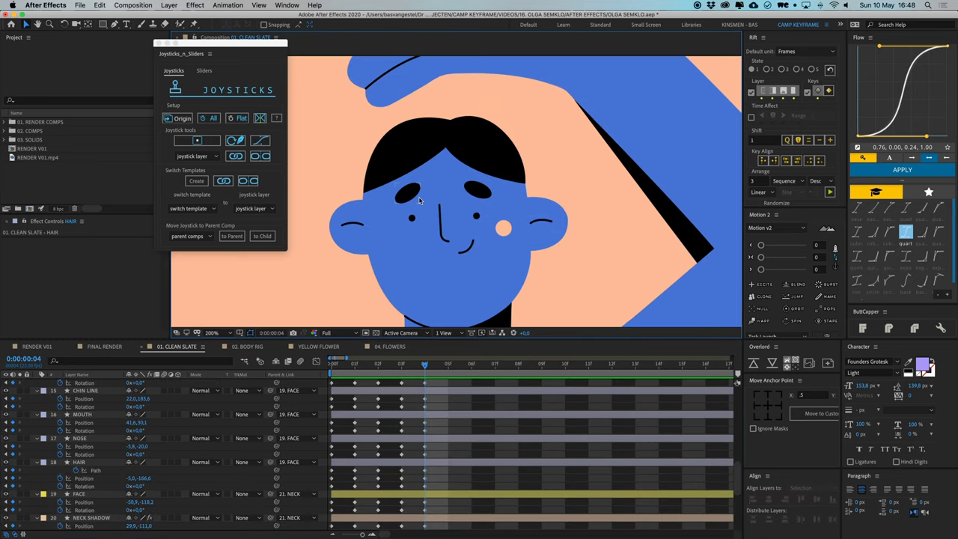
{"action": "left_click", "coordinate": [408, 193]}
{"action": "left_click", "coordinate": [412, 217], "text": "shift"}
{"action": "left_click", "coordinate": [442, 232], "text": "shift"}
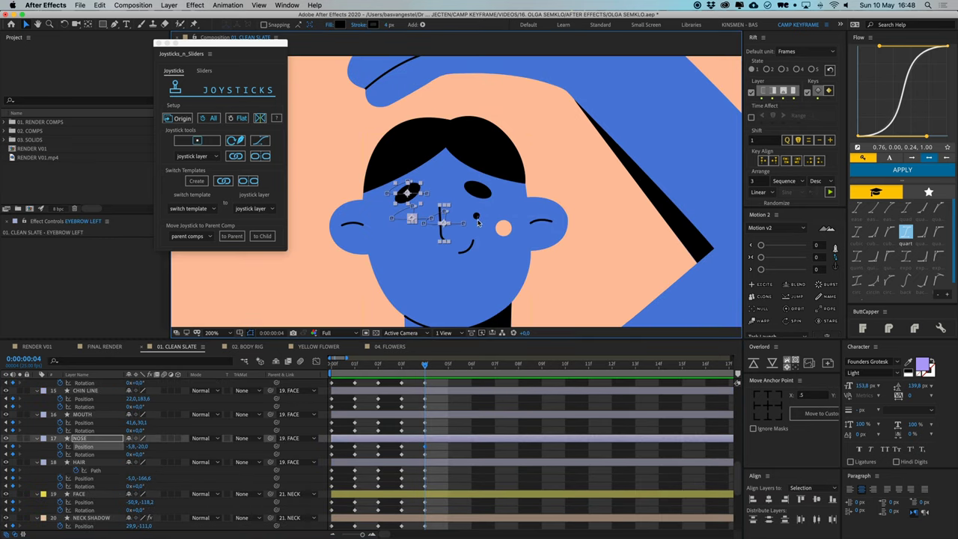
{"action": "left_click", "coordinate": [449, 428]}
{"action": "scroll", "coordinate": [442, 428], "scroll_direction": "up", "scroll_amount": 4}
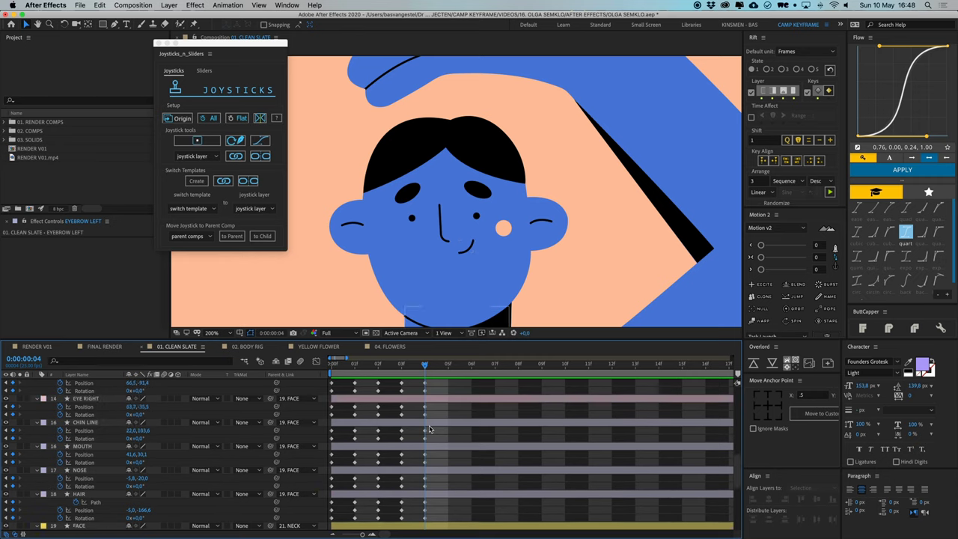
- Lock the HAND, ARM, FOREARM SHADOW and FOREARM layers
{"action": "left_click", "coordinate": [684, 90]}
{"action": "scroll", "coordinate": [79, 397], "scroll_direction": "up", "scroll_amount": 5}
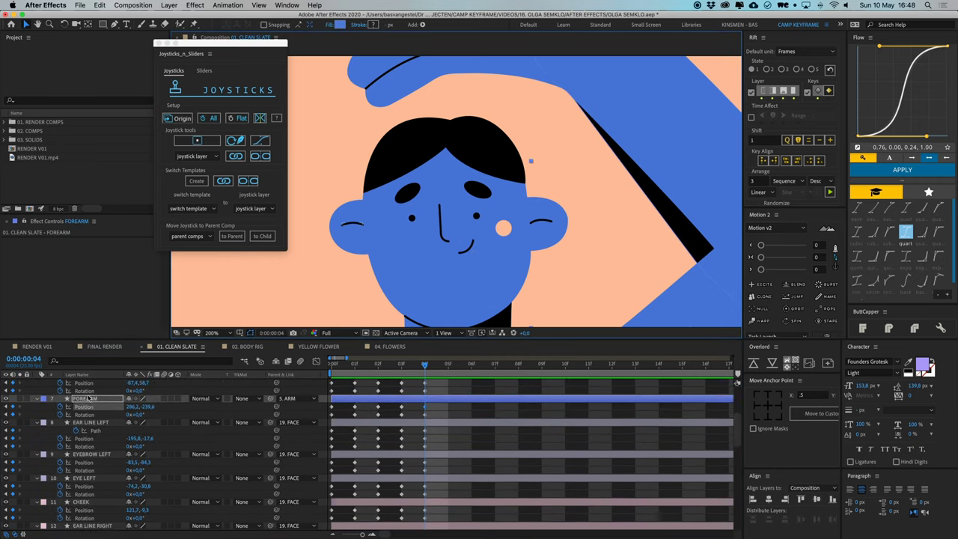
{"action": "left_click", "coordinate": [83, 391], "text": "shift"}
{"action": "scroll", "coordinate": [88, 401], "scroll_direction": "up", "scroll_amount": 4}
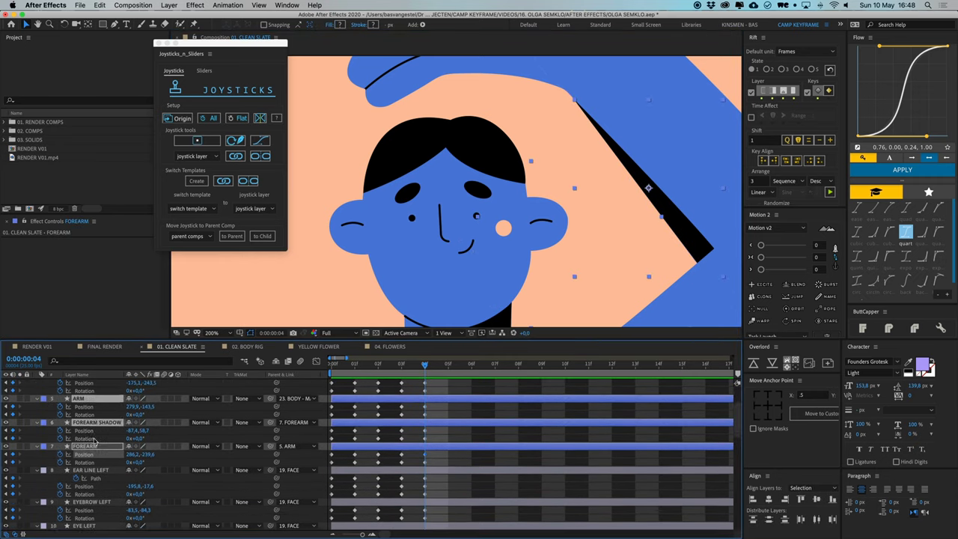
{"action": "left_click", "coordinate": [84, 399], "text": "shift"}
{"action": "left_click", "coordinate": [27, 399]}
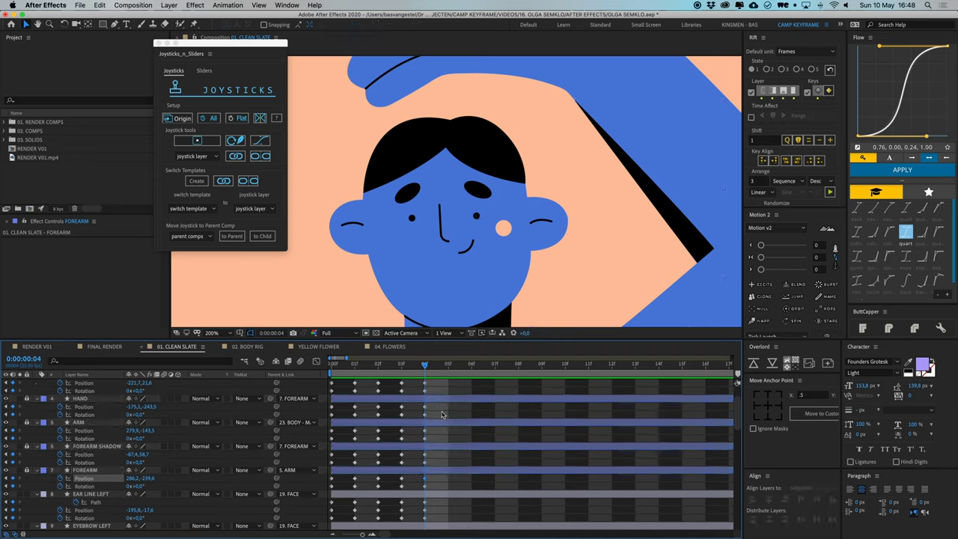
- Move both eyebrows, both eyes, the nose, mouth and cheek together slightly down on the face at 0:00:00:04
{"action": "left_click", "coordinate": [409, 192]}
{"action": "left_click", "coordinate": [412, 218], "text": "shift"}
{"action": "left_click", "coordinate": [442, 224], "text": "shift"}
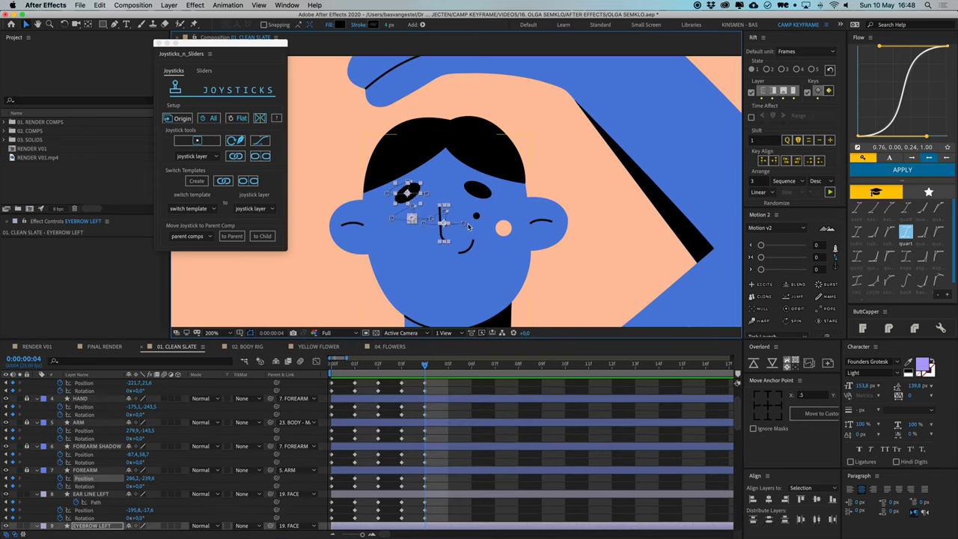
{"action": "left_click", "coordinate": [477, 216], "text": "shift"}
{"action": "left_click", "coordinate": [478, 190], "text": "shift"}
{"action": "left_click", "coordinate": [465, 246], "text": "shift"}
{"action": "left_click", "coordinate": [504, 230], "text": "shift"}
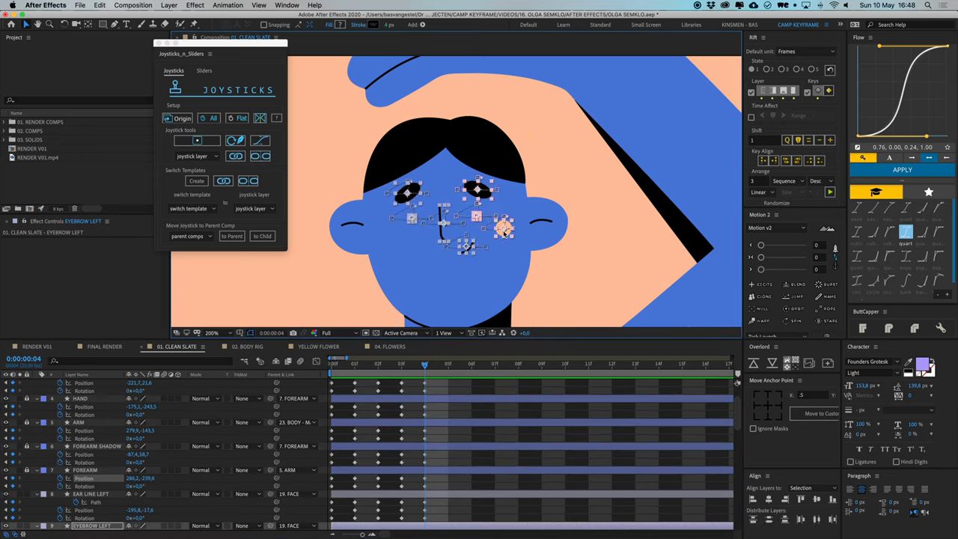
{"action": "left_click_drag", "start_coordinate": [503, 236], "coordinate": [503, 250]}
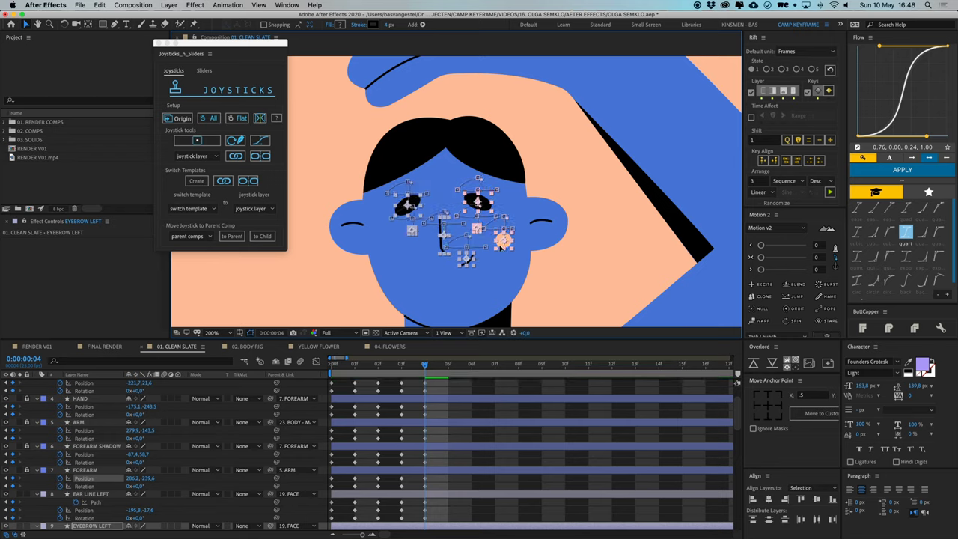
- Move both ears and their ear lines slightly up at 0:00:00:04 and fine-tune their height
{"action": "left_click", "coordinate": [544, 223]}
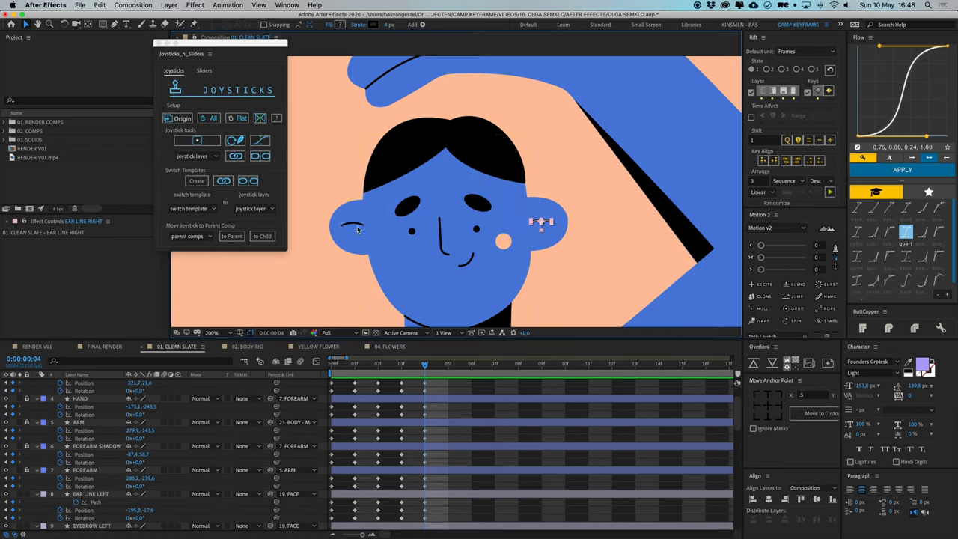
{"action": "left_click", "coordinate": [357, 227], "text": "shift"}
{"action": "left_click", "coordinate": [355, 210], "text": "shift"}
{"action": "left_click", "coordinate": [545, 208], "text": "shift"}
{"action": "left_click_drag", "start_coordinate": [549, 210], "coordinate": [548, 201]}
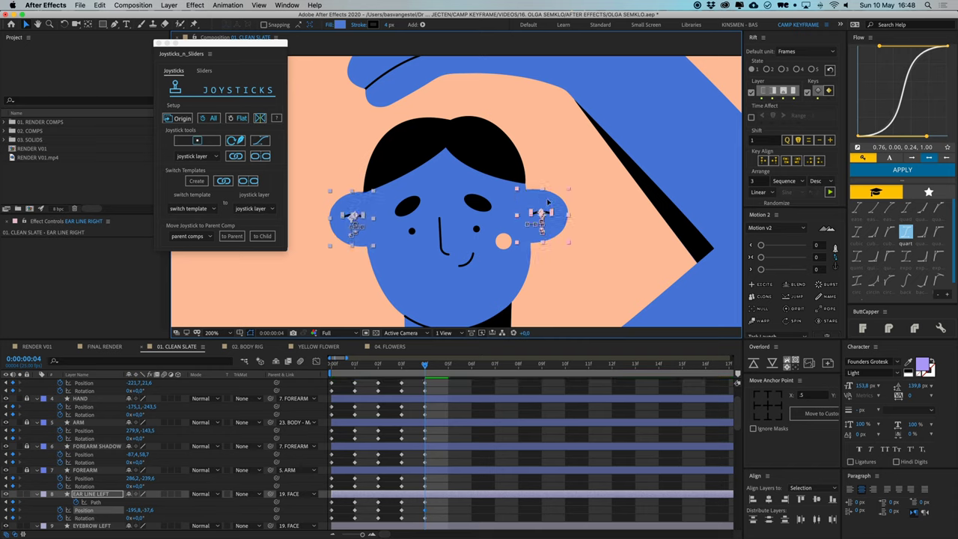
{"action": "left_click", "coordinate": [488, 166]}
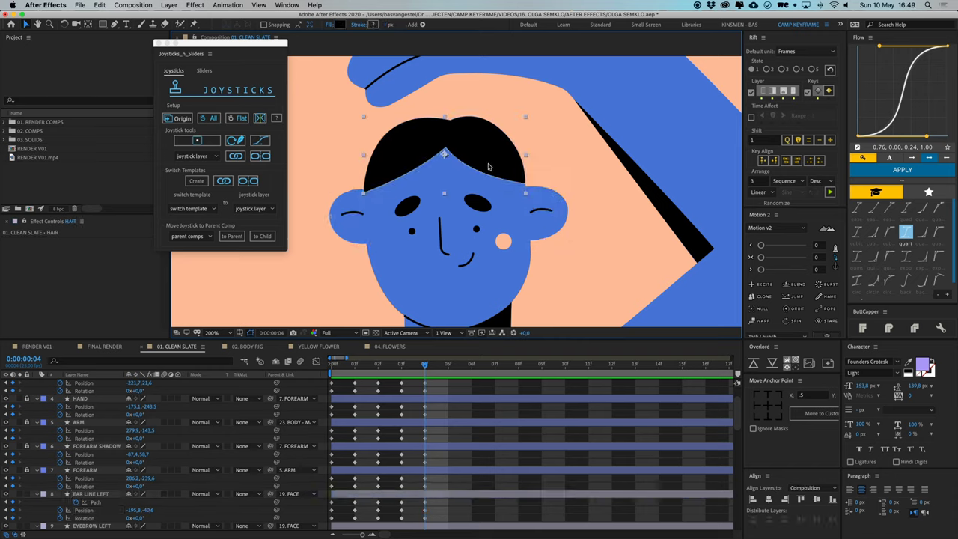
{"action": "left_click", "coordinate": [357, 218]}
{"action": "left_click", "coordinate": [544, 201], "text": "shift"}
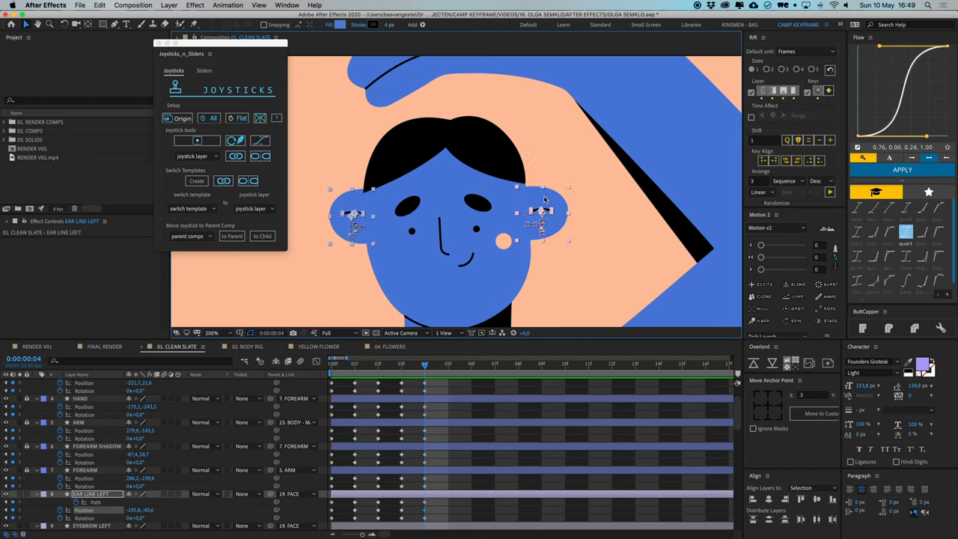
- Reshape the HAIR path at 0:00:00:04 by lowering the hairline's middle point, adjusting its curve handle and lowering the top contour
{"action": "left_click", "coordinate": [480, 156]}
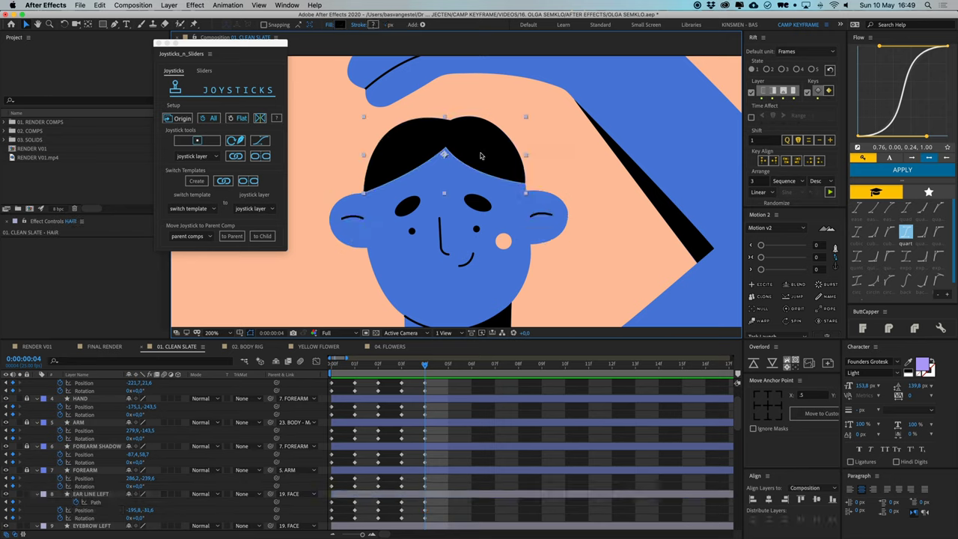
{"action": "key", "text": "g"}
{"action": "left_click_drag", "start_coordinate": [445, 148], "coordinate": [445, 165]}
{"action": "key", "text": "v"}
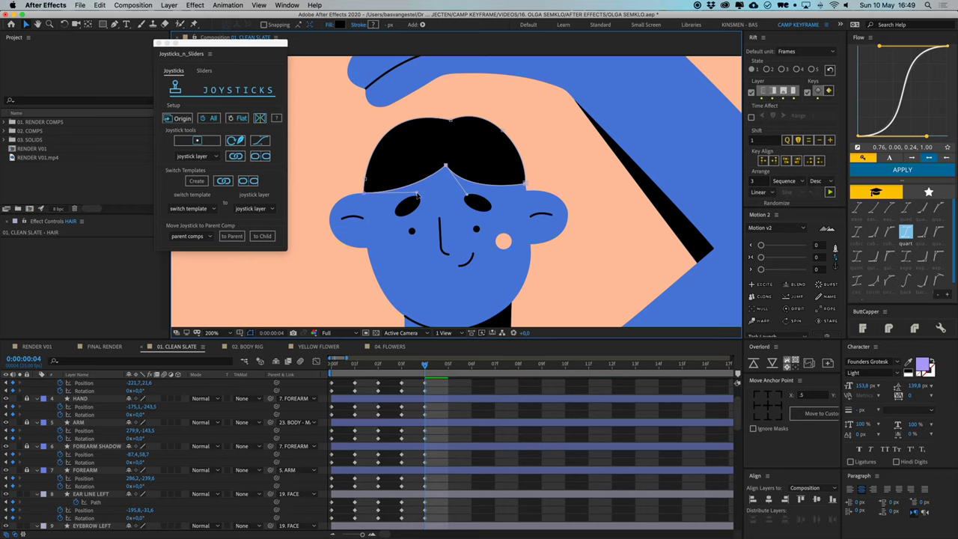
{"action": "left_click", "coordinate": [451, 121]}
{"action": "left_click_drag", "start_coordinate": [451, 121], "coordinate": [502, 136]}
{"action": "left_click", "coordinate": [490, 391]}
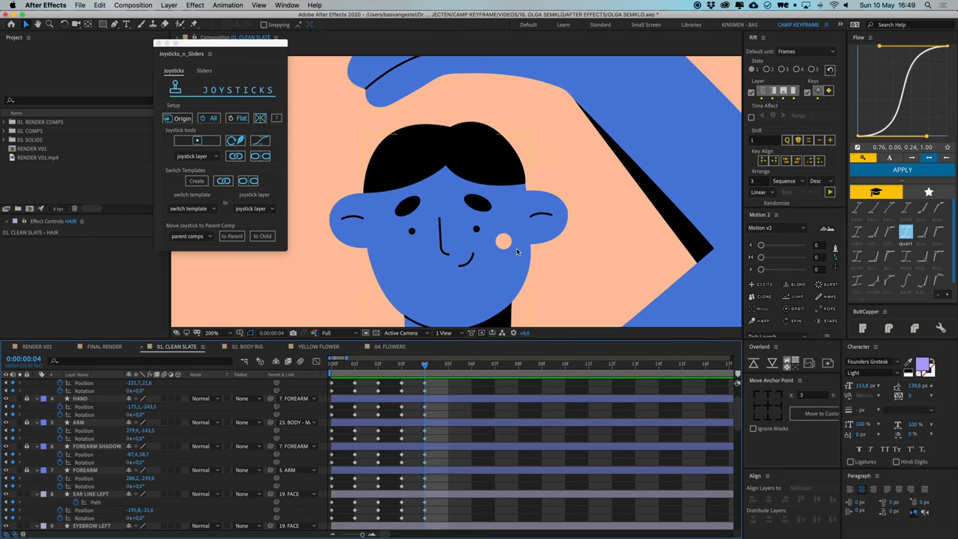
- Move the BODY - MAIN layer slightly down at 0:00:00:04
{"action": "key", "text": "comma"}
{"action": "left_click_drag", "start_coordinate": [516, 241], "coordinate": [509, 207]}
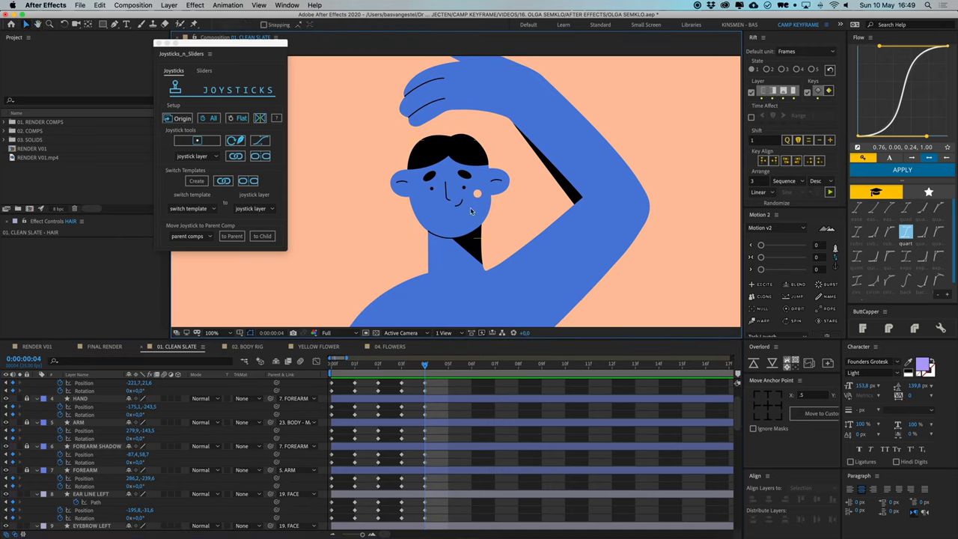
{"action": "key", "text": "comma"}
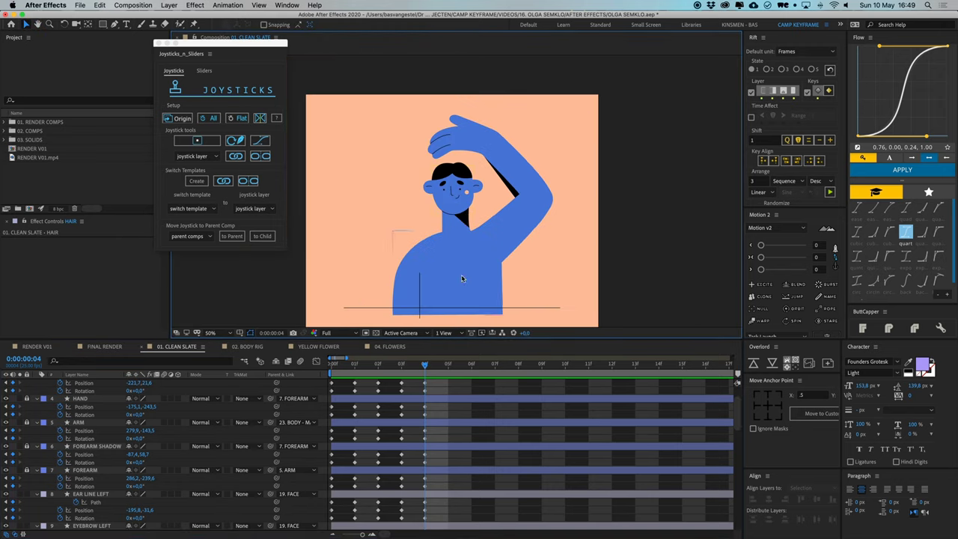
{"action": "left_click", "coordinate": [461, 273]}
{"action": "left_click_drag", "start_coordinate": [464, 257], "coordinate": [464, 263]}
{"action": "left_click", "coordinate": [480, 415]}
- Compare the character's poses frame by frame from 0:00:00:00 to 0:00:00:04
{"action": "left_click_drag", "start_coordinate": [390, 366], "coordinate": [333, 372]}
{"action": "key", "text": "Page_Down"}
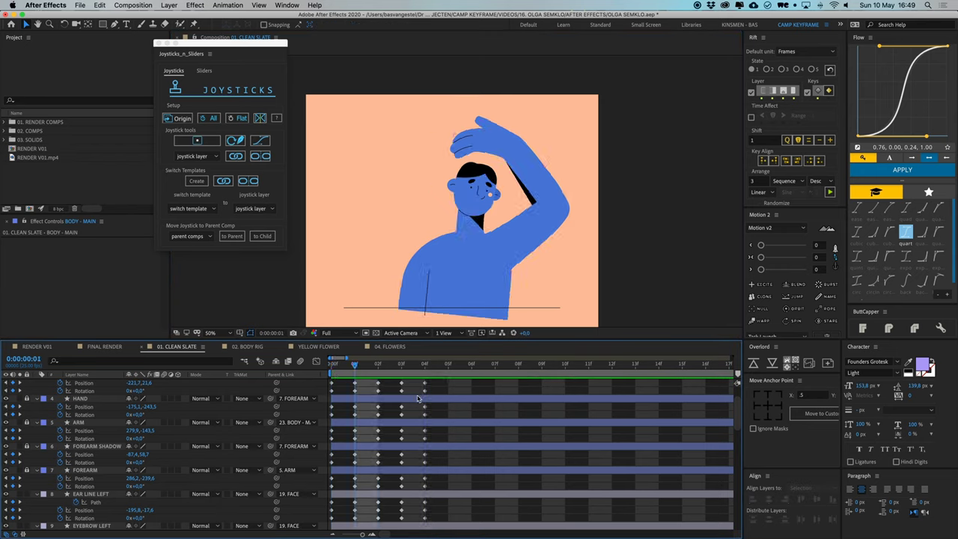
{"action": "key", "text": "Page_Down"}
{"action": "key", "text": "Page_Down"}
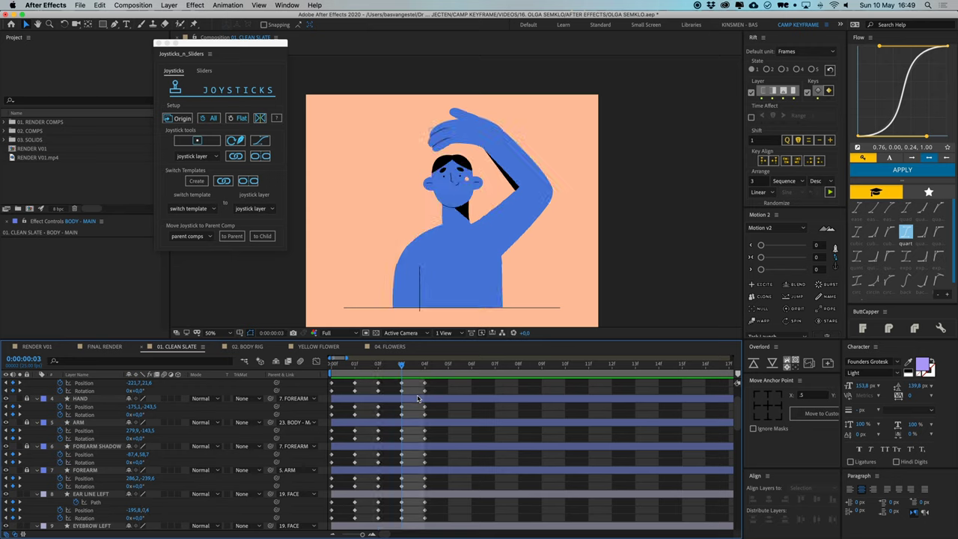
{"action": "left_click", "coordinate": [460, 278]}
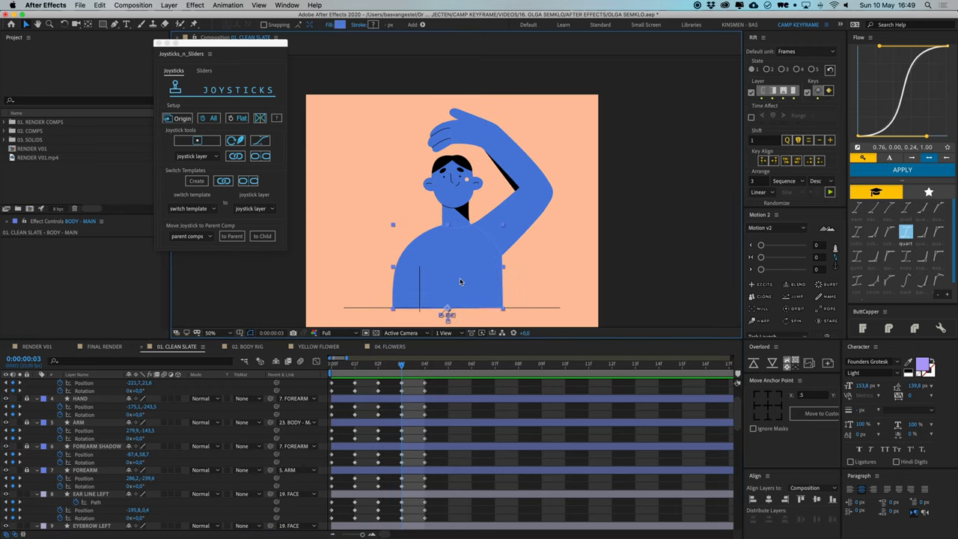
{"action": "left_click", "coordinate": [515, 406]}
{"action": "key", "text": "Page_Down"}
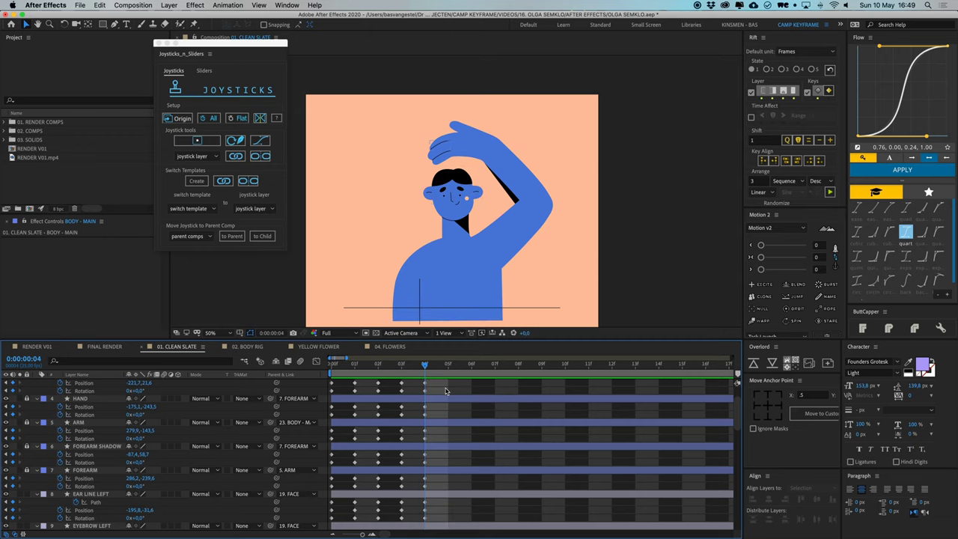
- Unlock the hand, arm and forearm layers and check every layer's keyframes across the first five frames
{"action": "key", "text": "u"}
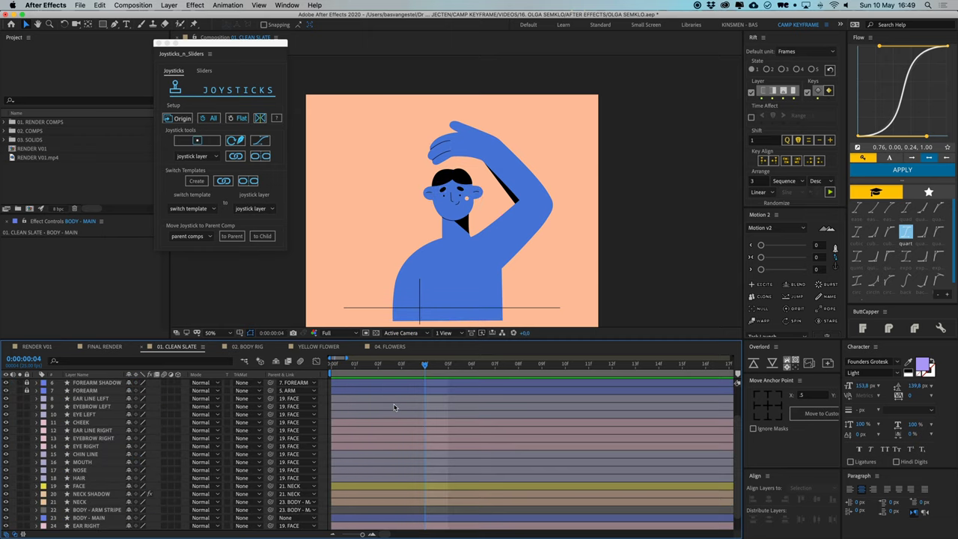
{"action": "scroll", "coordinate": [355, 411], "scroll_direction": "up", "scroll_amount": 2}
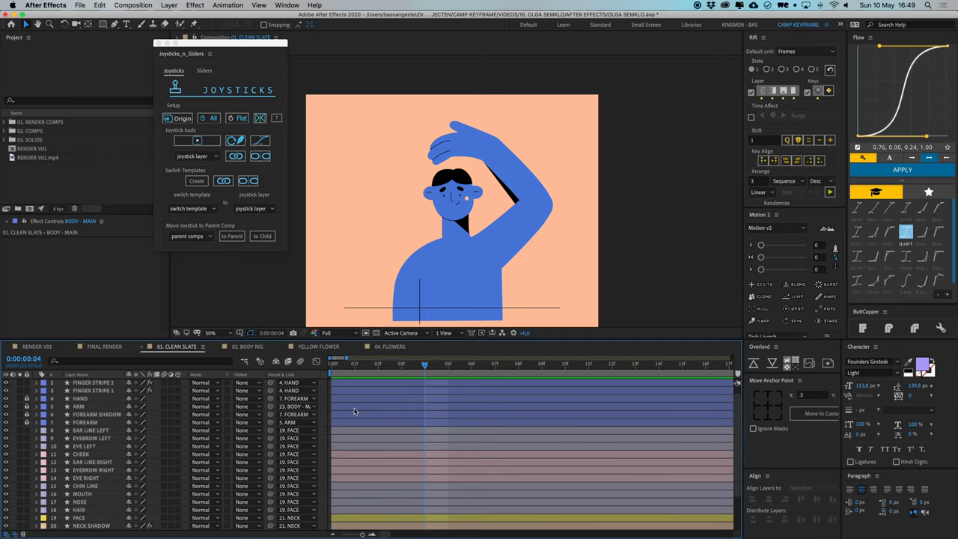
{"action": "key", "text": "u"}
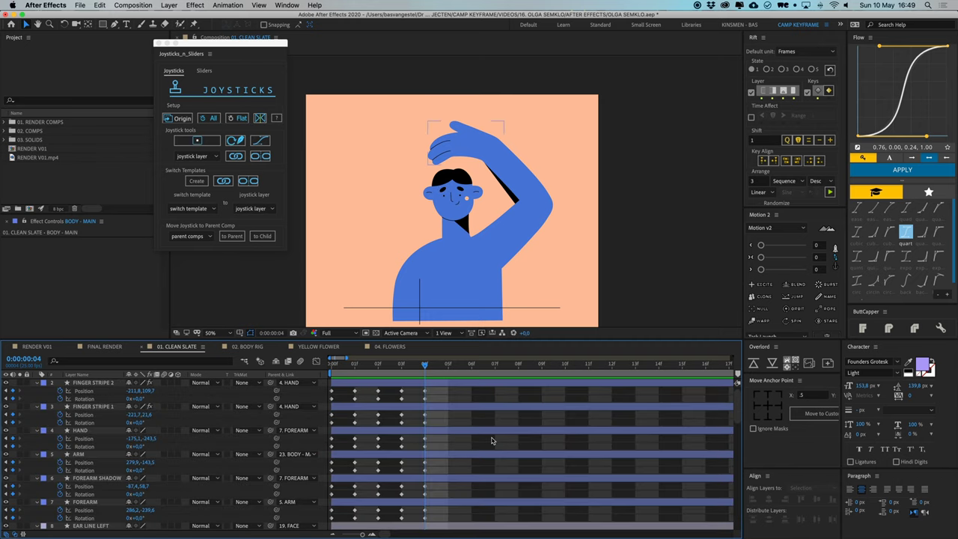
{"action": "scroll", "coordinate": [429, 417], "scroll_direction": "down", "scroll_amount": 10}
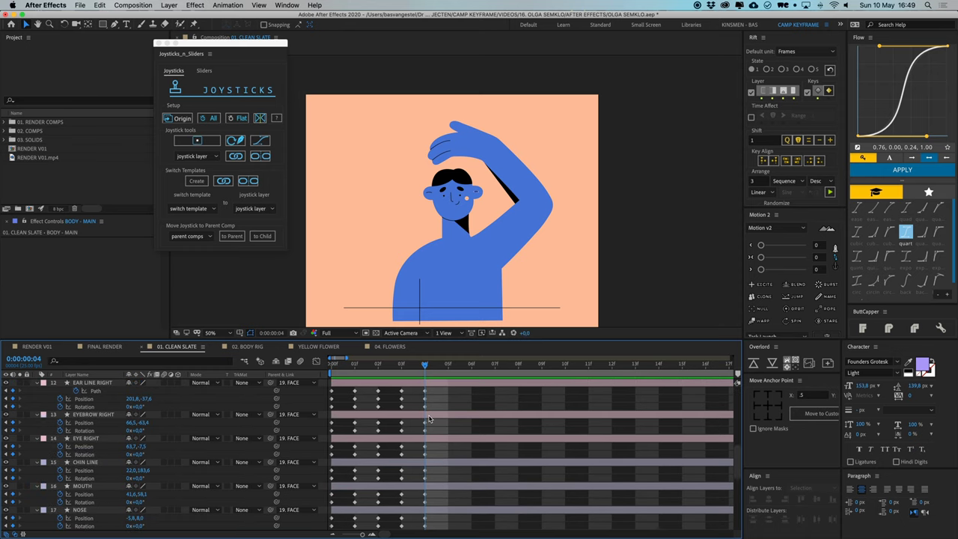
{"action": "scroll", "coordinate": [429, 420], "scroll_direction": "down", "scroll_amount": 6}
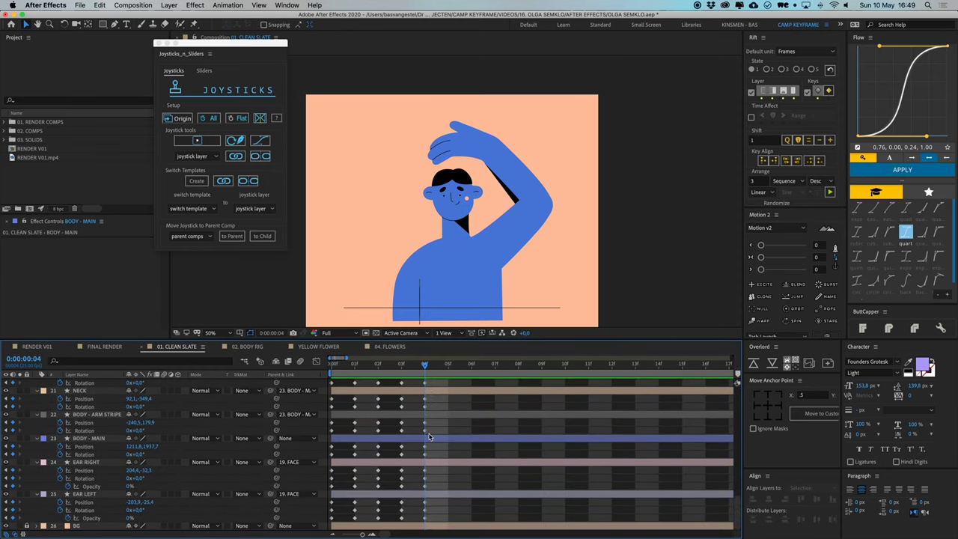
{"action": "scroll", "coordinate": [434, 449], "scroll_direction": "up", "scroll_amount": 10}
{"action": "key", "text": "u"}
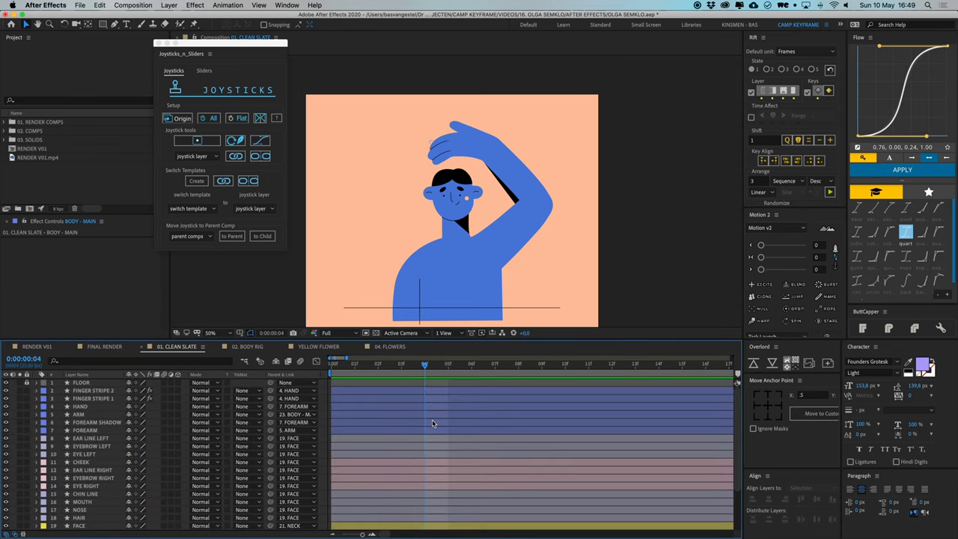
- Create a joystick controller named CONTROL from all layers between FINGER STRIPE 2 and EAR LEFT
{"action": "left_click", "coordinate": [408, 391]}
{"action": "key", "text": "ctrl+a"}
{"action": "scroll", "coordinate": [411, 430], "scroll_direction": "down", "scroll_amount": 3}
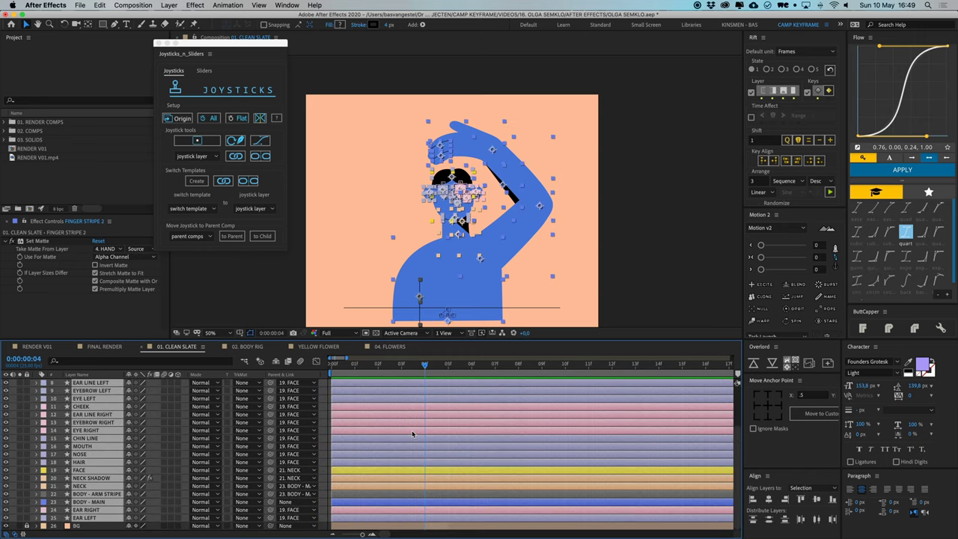
{"action": "scroll", "coordinate": [414, 434], "scroll_direction": "up", "scroll_amount": 3}
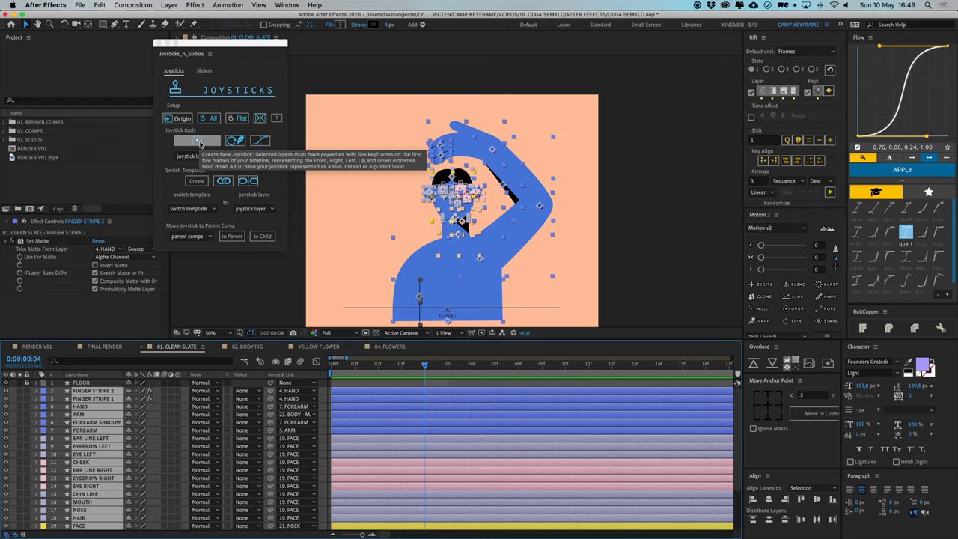
{"action": "left_click", "coordinate": [198, 141]}
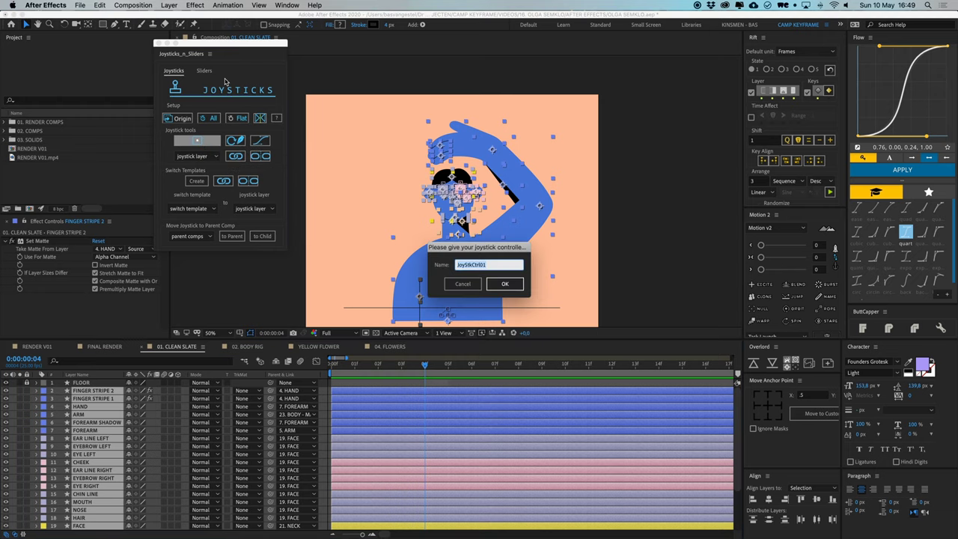
{"action": "type", "text": "CONTROL"}
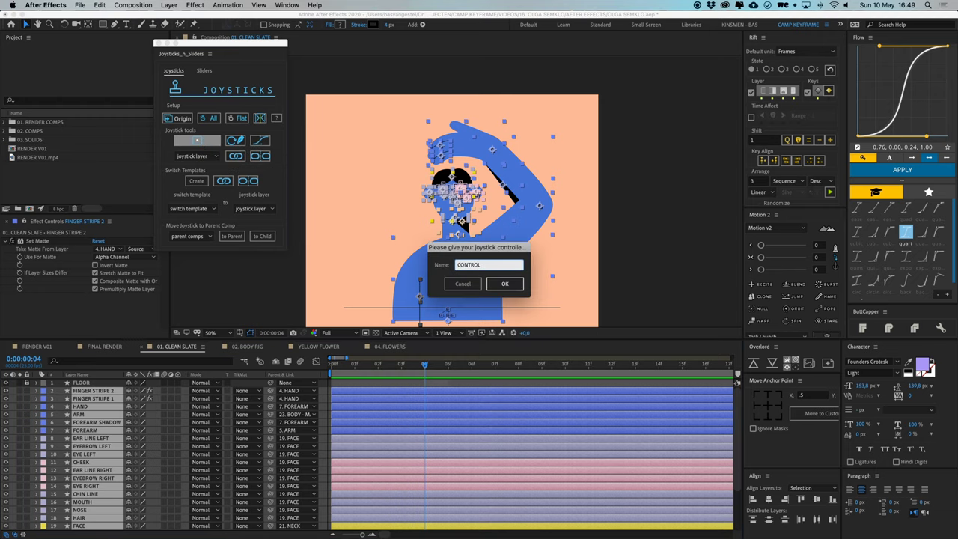
{"action": "left_click", "coordinate": [504, 284]}
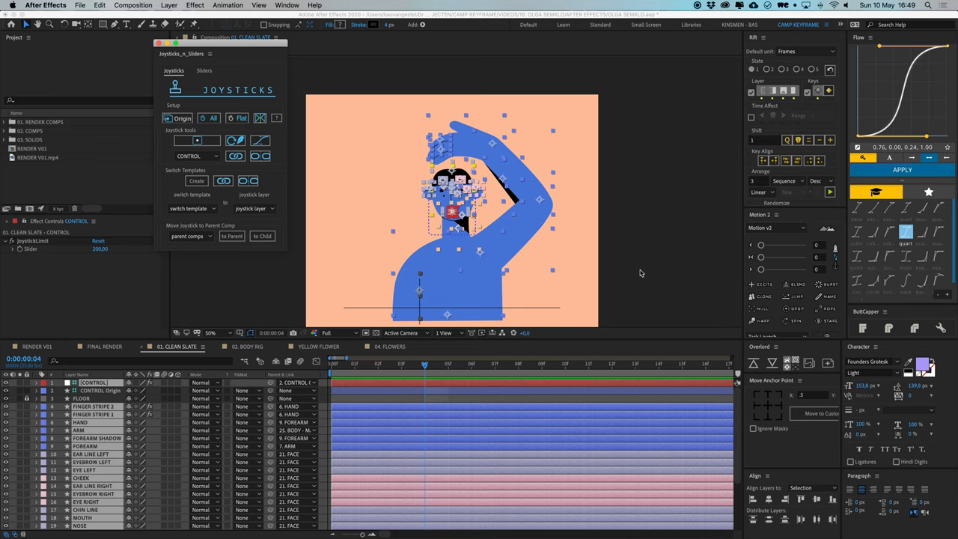
- Move the joystick's CONTROL Origin frame to the empty background beside the character's head and select the CONTROL layer
{"action": "left_click", "coordinate": [94, 383]}
{"action": "left_click", "coordinate": [323, 392]}
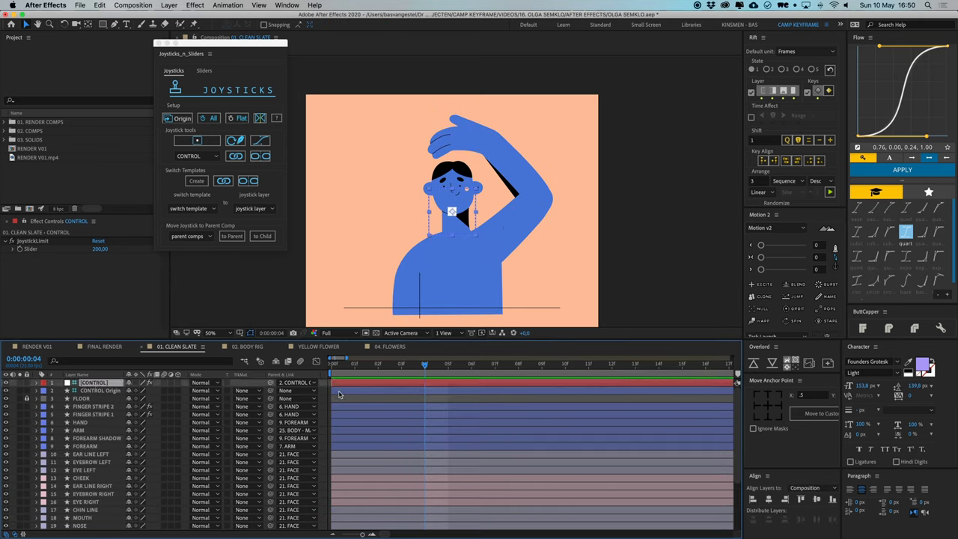
{"action": "left_click_drag", "start_coordinate": [464, 235], "coordinate": [383, 198]}
{"action": "left_click", "coordinate": [357, 382]}
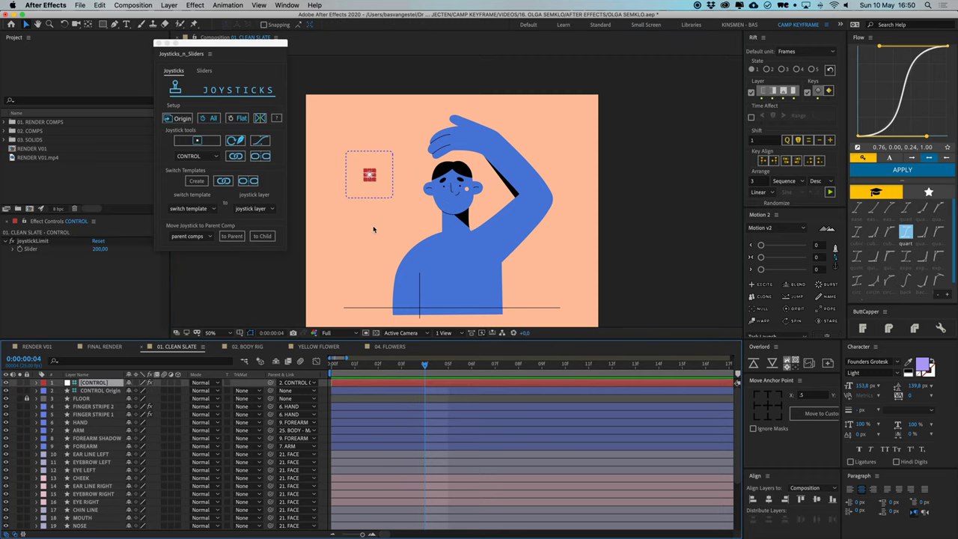
- Test the rig by moving the CONTROL handle around inside its joystick frame and back to near the centre
{"action": "scroll", "coordinate": [375, 216], "scroll_direction": "up", "scroll_amount": 2}
{"action": "scroll", "coordinate": [384, 192], "scroll_direction": "left", "scroll_amount": 3}
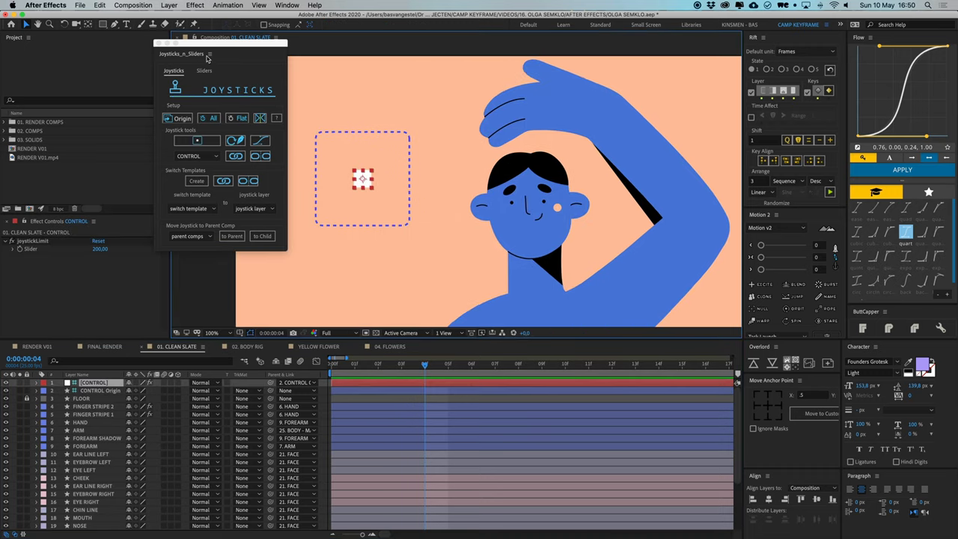
{"action": "left_click_drag", "start_coordinate": [234, 45], "coordinate": [134, 49]}
{"action": "left_click_drag", "start_coordinate": [364, 178], "coordinate": [333, 190]}
{"action": "scroll", "coordinate": [334, 188], "scroll_direction": "down", "scroll_amount": 1}
{"action": "mouse_move", "coordinate": [406, 173]}
{"action": "left_mouse_down"}
{"action": "mouse_move", "coordinate": [388, 189]}
{"action": "mouse_move", "coordinate": [414, 206]}
{"action": "mouse_move", "coordinate": [376, 203]}
{"action": "mouse_move", "coordinate": [381, 173]}
{"action": "mouse_move", "coordinate": [410, 171]}
{"action": "mouse_move", "coordinate": [412, 196]}
{"action": "mouse_move", "coordinate": [384, 207]}
{"action": "mouse_move", "coordinate": [378, 176]}
{"action": "mouse_move", "coordinate": [390, 174]}
{"action": "left_mouse_up"}
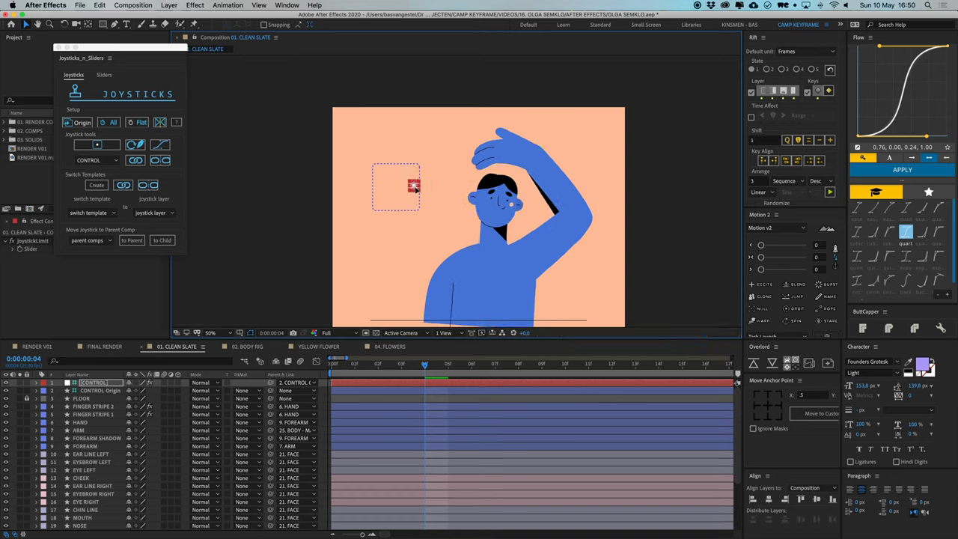
{"action": "mouse_move", "coordinate": [397, 189]}
{"action": "left_mouse_down"}
{"action": "mouse_move", "coordinate": [370, 190]}
{"action": "mouse_move", "coordinate": [395, 171]}
{"action": "mouse_move", "coordinate": [396, 204]}
{"action": "mouse_move", "coordinate": [377, 192]}
{"action": "mouse_move", "coordinate": [394, 173]}
{"action": "mouse_move", "coordinate": [414, 177]}
{"action": "mouse_move", "coordinate": [414, 199]}
{"action": "mouse_move", "coordinate": [387, 201]}
{"action": "mouse_move", "coordinate": [398, 193]}
{"action": "left_mouse_up"}
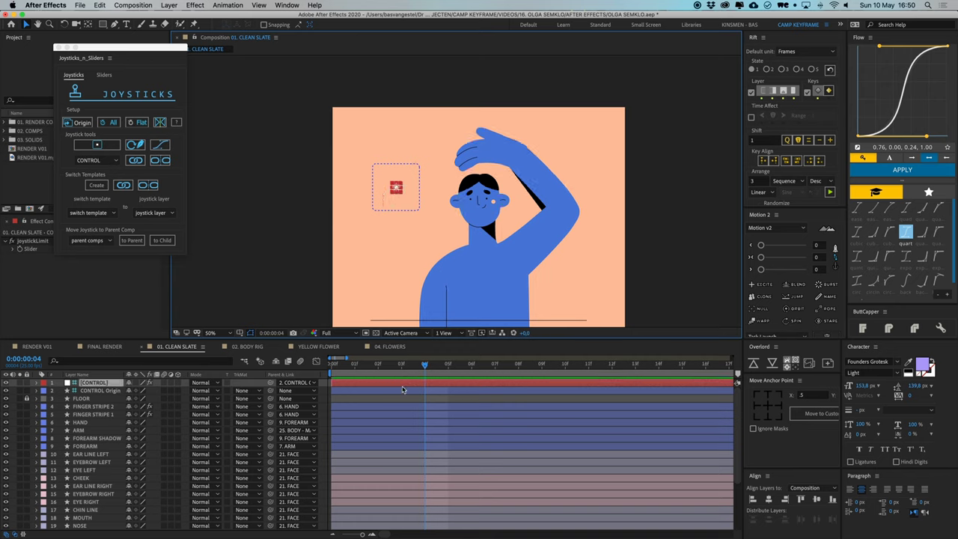
- Reveal the CONTROL layer's Position and set its first keyframe at 0:00:00:04, with more of the timeline's time range shown
{"action": "left_click", "coordinate": [388, 386]}
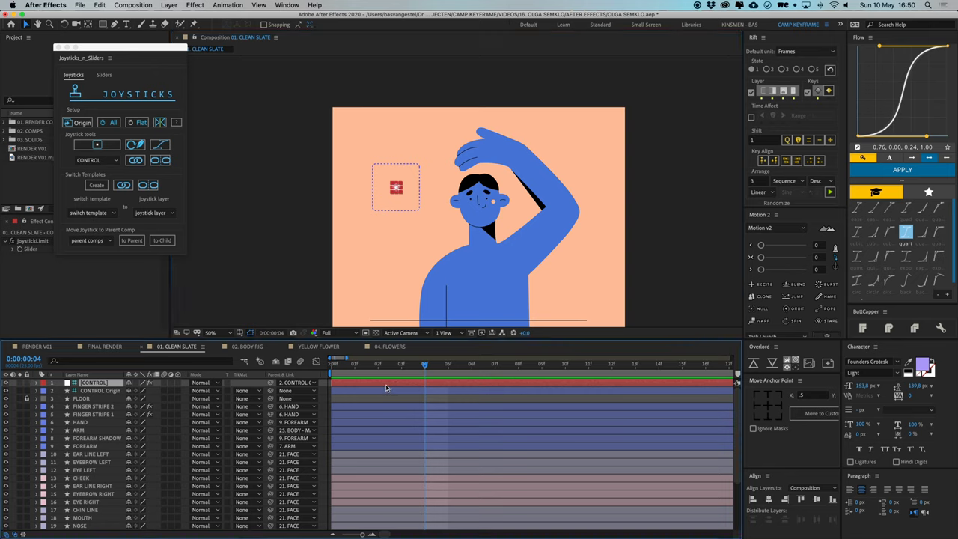
{"action": "key", "text": "p"}
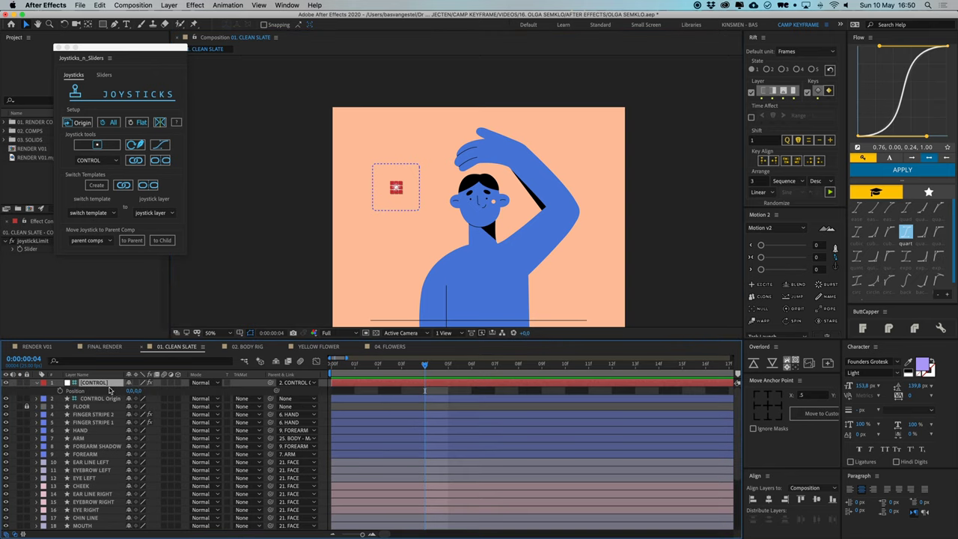
{"action": "key", "text": "minus"}
{"action": "key", "text": "minus"}
{"action": "key", "text": "minus"}
{"action": "key", "text": "minus"}
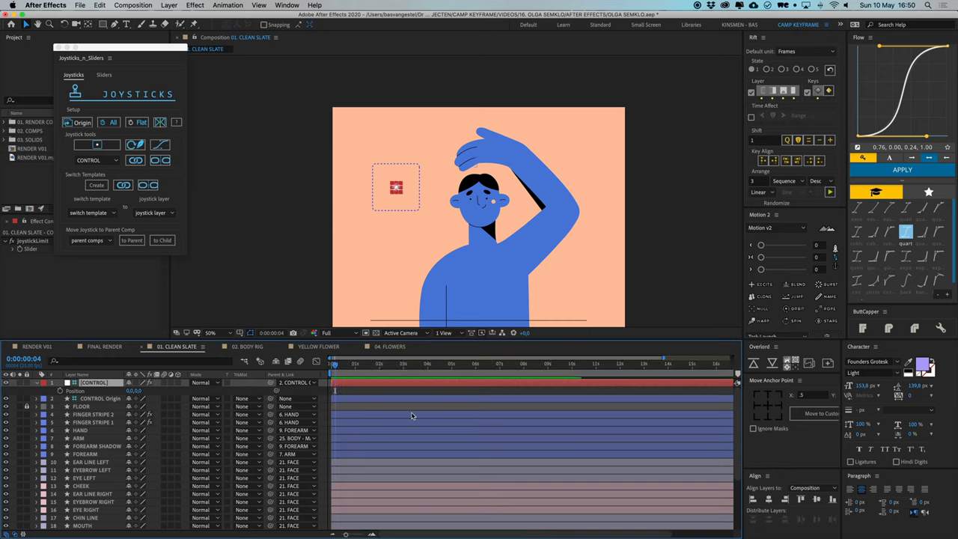
{"action": "left_click", "coordinate": [60, 390]}
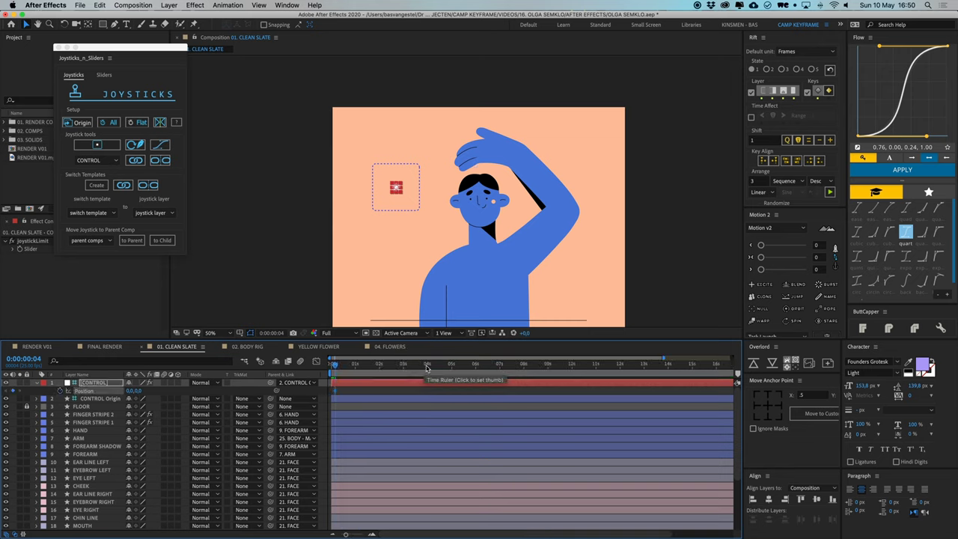
- At 0:00:01:11, move the CONTROL handle to the upper-right corner of its frame and scrub back through the resulting turn
{"action": "left_click", "coordinate": [365, 367]}
{"action": "left_click", "coordinate": [364, 367]}
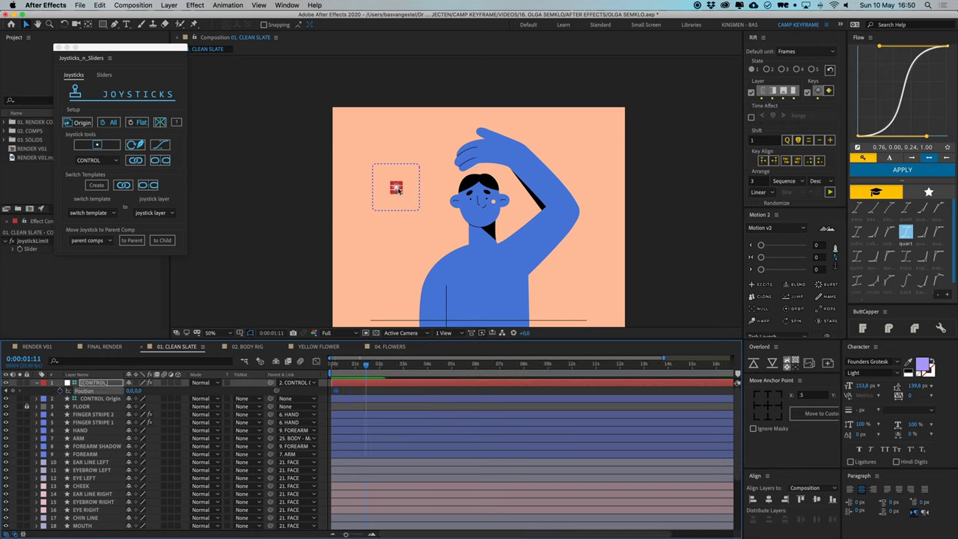
{"action": "left_click_drag", "start_coordinate": [397, 190], "coordinate": [423, 170]}
{"action": "left_click", "coordinate": [390, 389]}
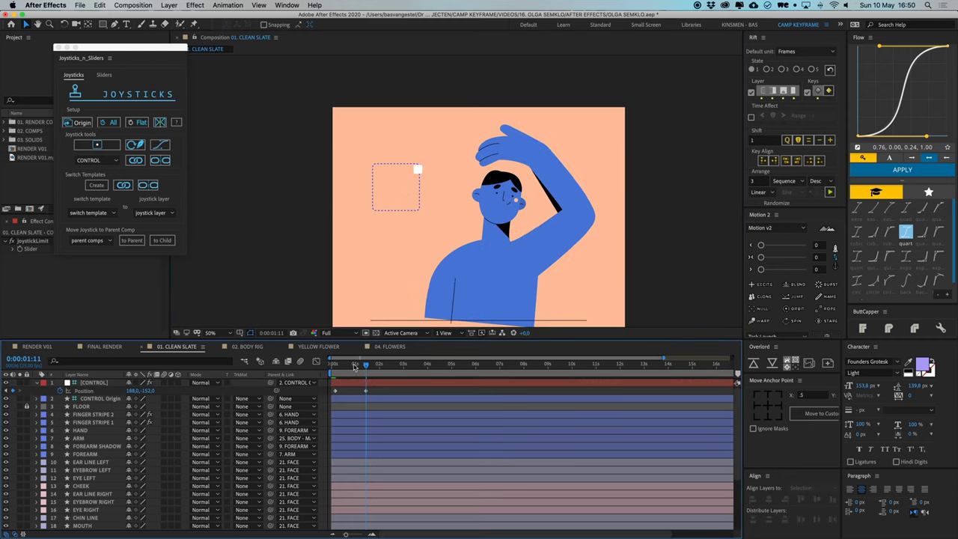
{"action": "left_click_drag", "start_coordinate": [355, 366], "coordinate": [336, 372]}
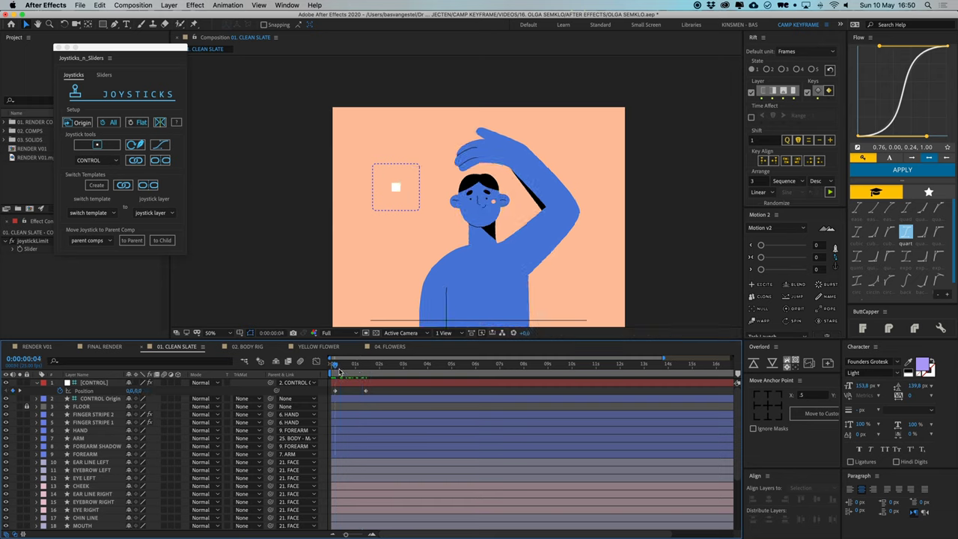
- Open the 02. BODY RIG composition, reveal the JOYSTICK layer's keyframes and scrub the character's entrance to 0:00:01:03
{"action": "left_click", "coordinate": [255, 348]}
{"action": "left_click", "coordinate": [343, 386]}
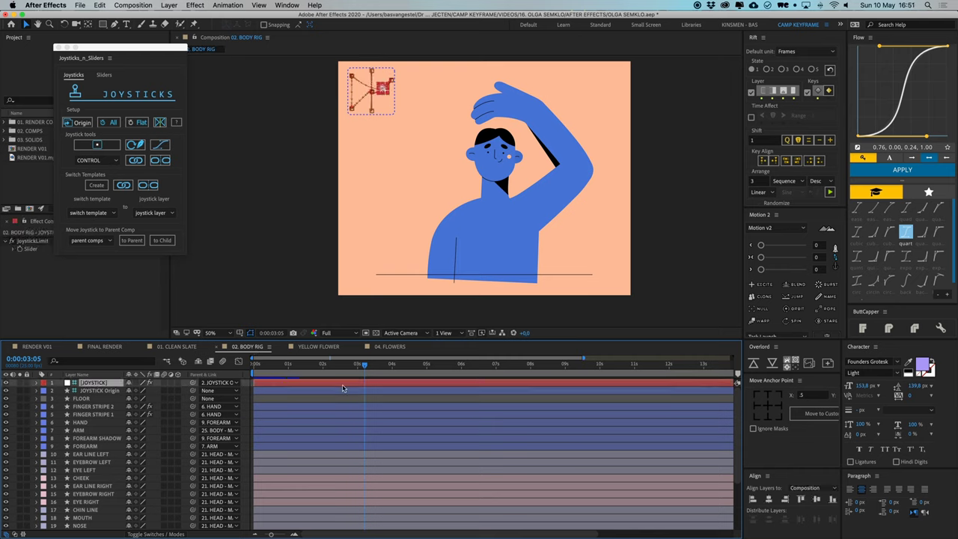
{"action": "key", "text": "u"}
{"action": "mouse_move", "coordinate": [275, 371]}
{"action": "left_mouse_down"}
{"action": "mouse_move", "coordinate": [258, 371]}
{"action": "mouse_move", "coordinate": [294, 371]}
{"action": "left_mouse_up"}
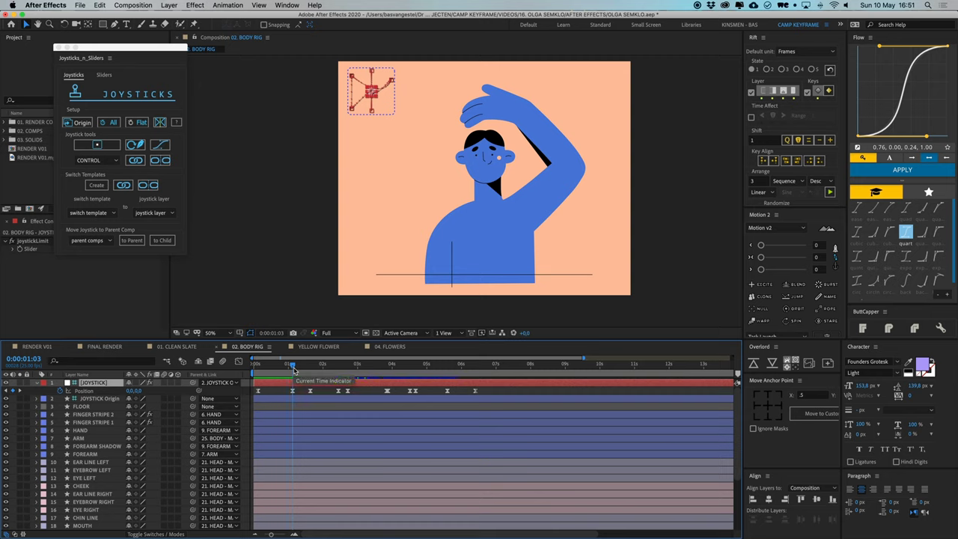
{"action": "left_click", "coordinate": [281, 391]}
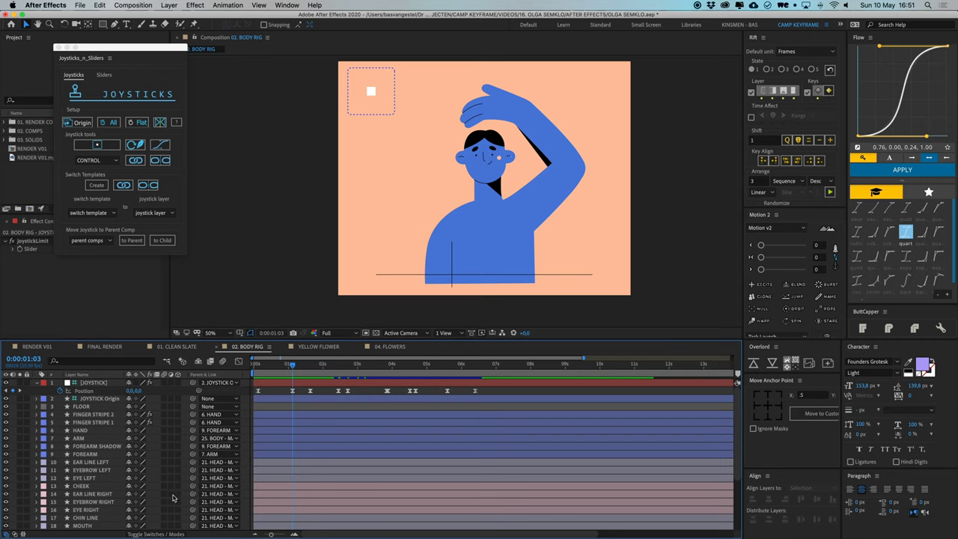
- Reveal the BODY - MAIN layer's Position keyframes and scrub to the one at 0:00:01:06
{"action": "left_click", "coordinate": [498, 255]}
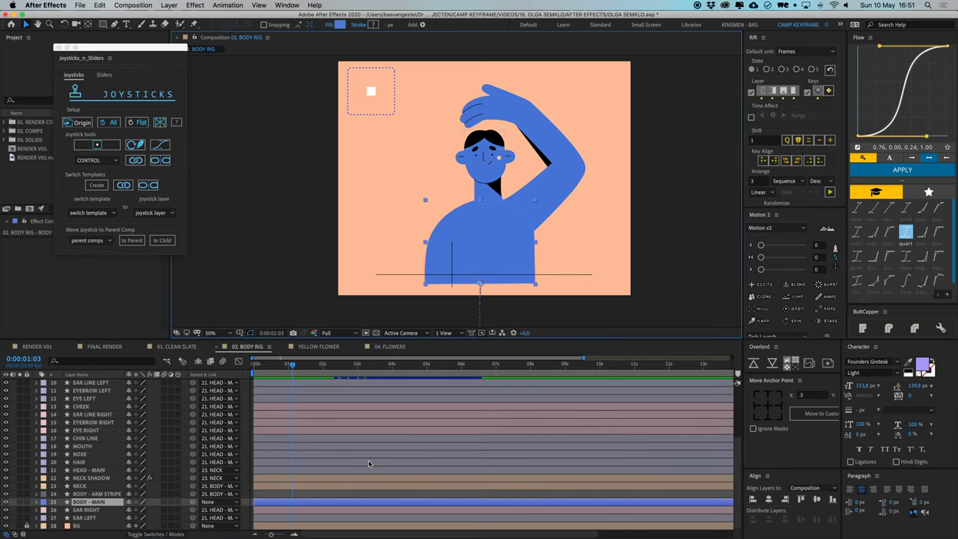
{"action": "key", "text": "p"}
{"action": "left_click", "coordinate": [333, 511]}
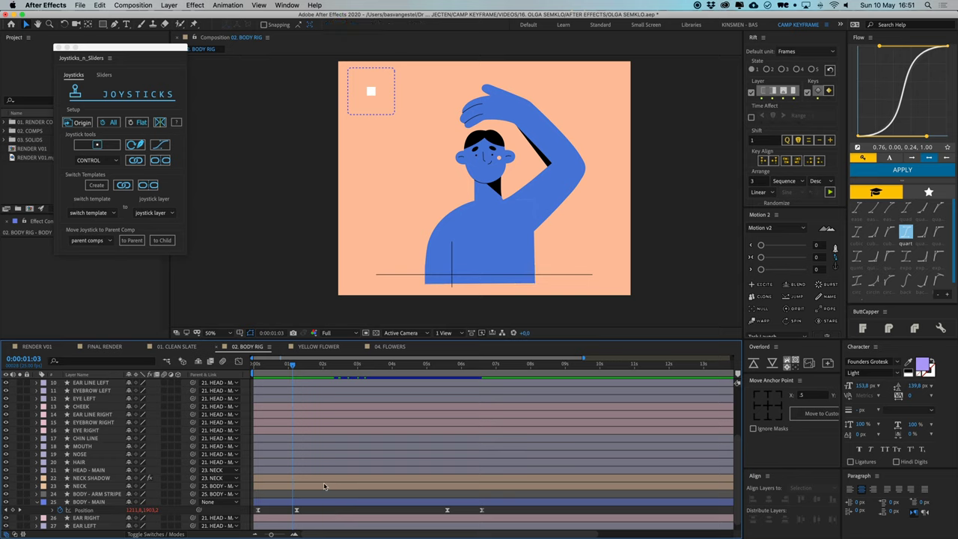
{"action": "left_click_drag", "start_coordinate": [292, 367], "coordinate": [296, 369]}
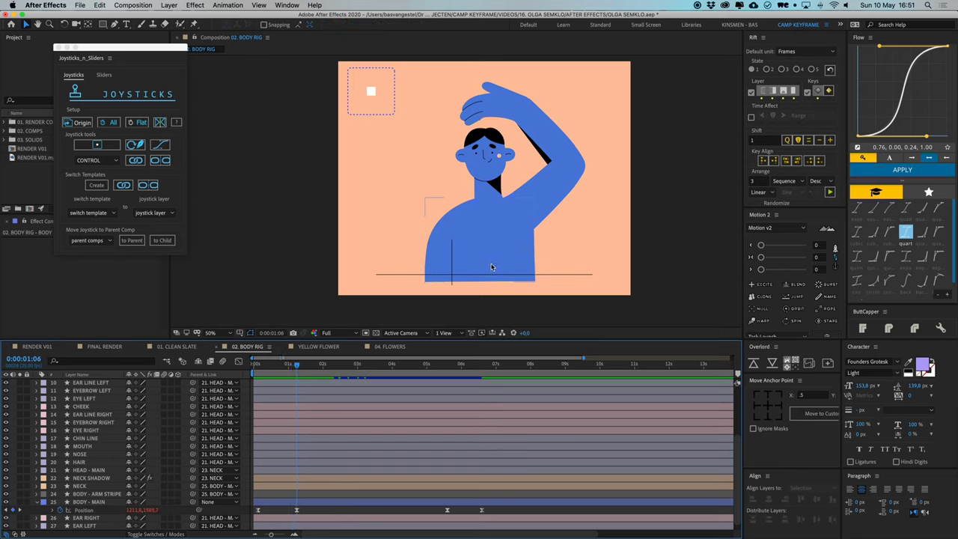
- Try rotating the raised arm and the head with the Rotation tool, and undo the changes
{"action": "left_click", "coordinate": [555, 182]}
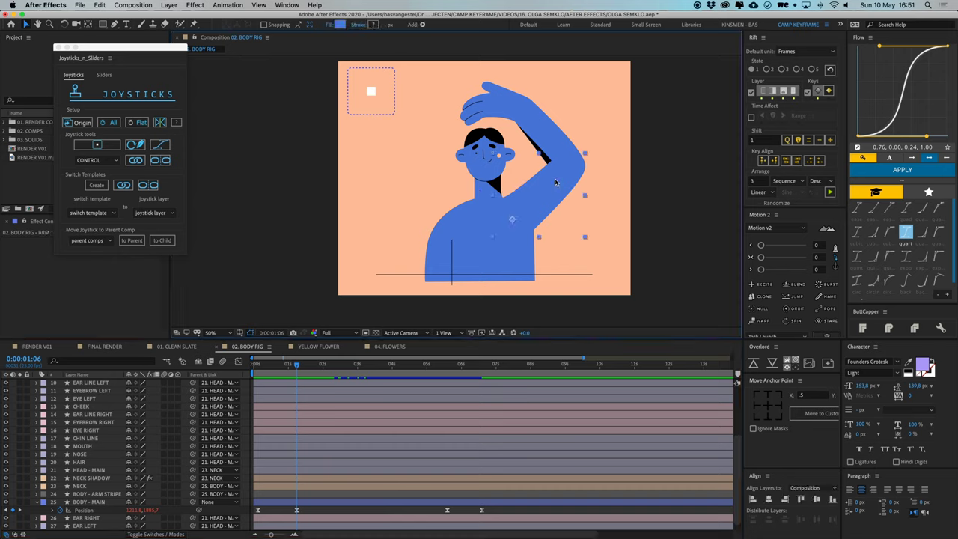
{"action": "key", "text": "w"}
{"action": "left_click_drag", "start_coordinate": [558, 189], "coordinate": [483, 171]}
{"action": "key", "text": "super+z"}
{"action": "key", "text": "v"}
{"action": "key", "text": "super+z"}
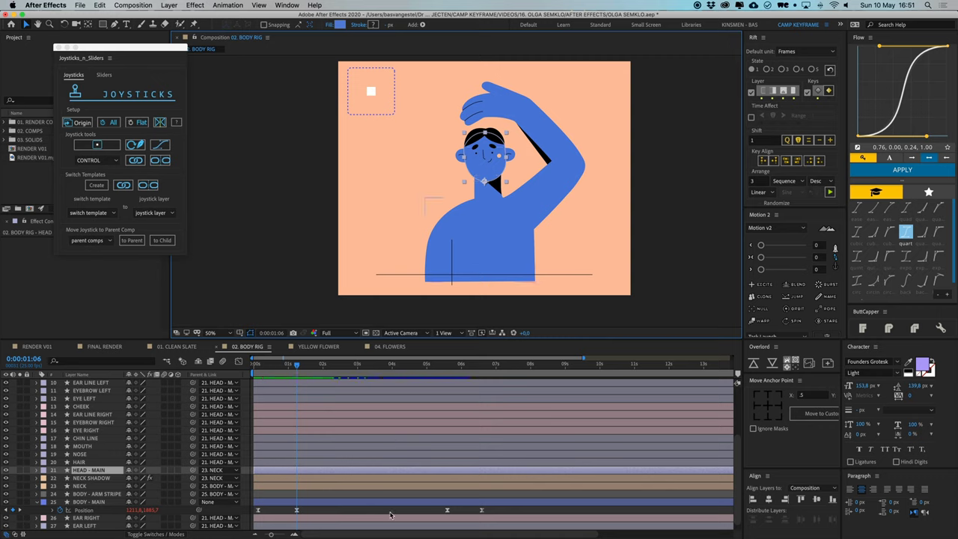
{"action": "left_click", "coordinate": [390, 514]}
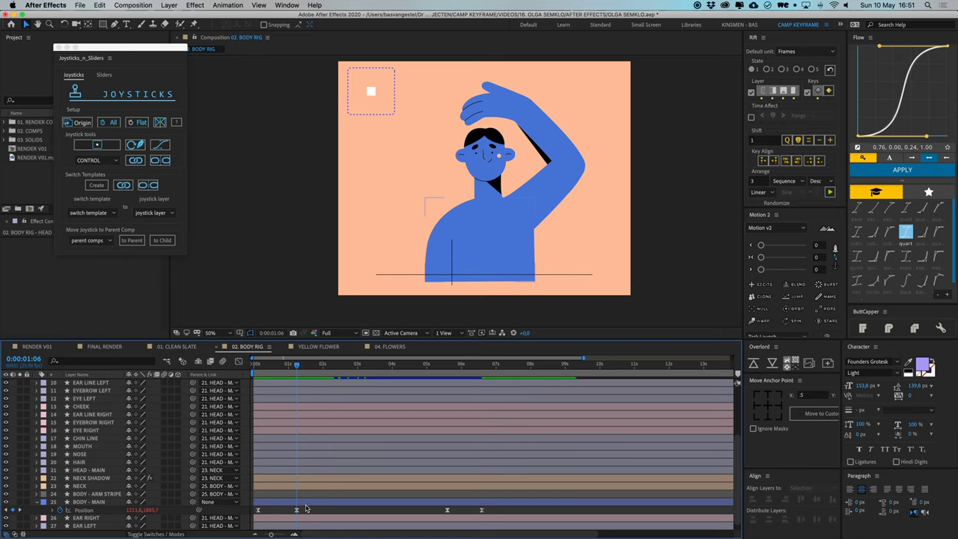
- Review the JOYSTICK layer's animation from 0:00:00:03 through to its Position keyframe at 0:00:02:11
{"action": "left_click", "coordinate": [305, 502]}
{"action": "left_click_drag", "start_coordinate": [299, 372], "coordinate": [263, 369]}
{"action": "scroll", "coordinate": [299, 389], "scroll_direction": "up", "scroll_amount": 5}
{"action": "left_click", "coordinate": [270, 387]}
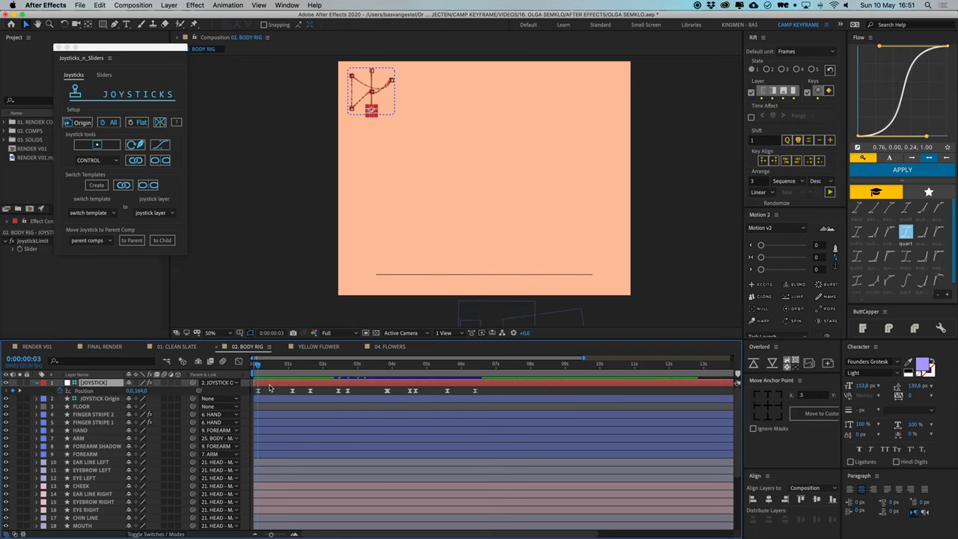
{"action": "left_click_drag", "start_coordinate": [265, 372], "coordinate": [337, 368]}
{"action": "key", "text": "space"}
{"action": "left_click", "coordinate": [338, 391]}
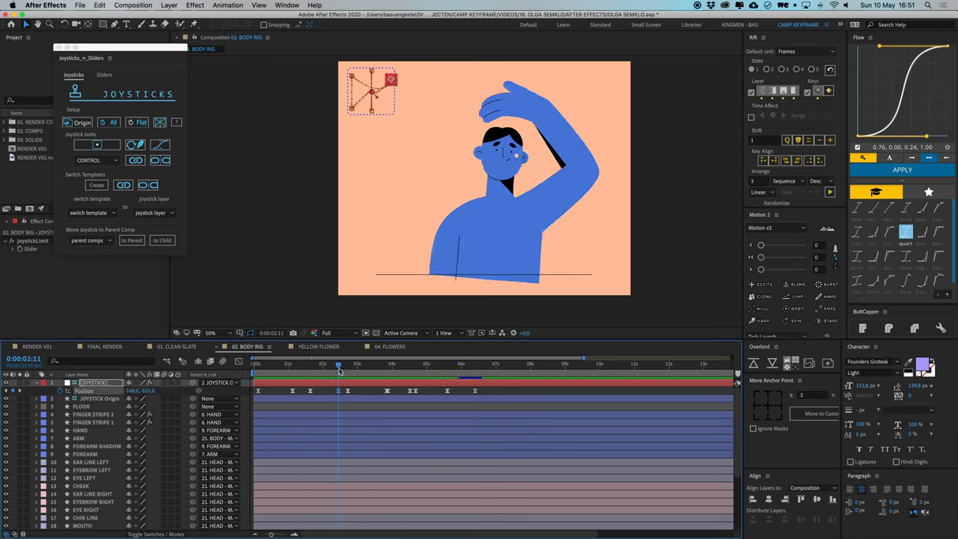
- Preview the head turn from 0:00:01:16 and examine the face and neck up close
{"action": "left_click", "coordinate": [311, 366]}
{"action": "key", "text": "space"}
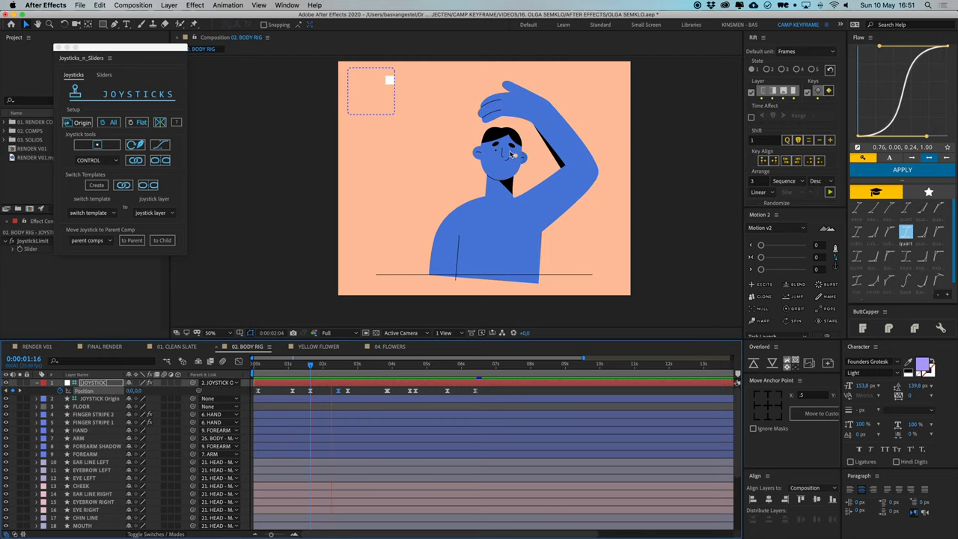
{"action": "key", "text": "space"}
{"action": "left_click", "coordinate": [312, 368]}
{"action": "key", "text": "period"}
{"action": "key", "text": "period"}
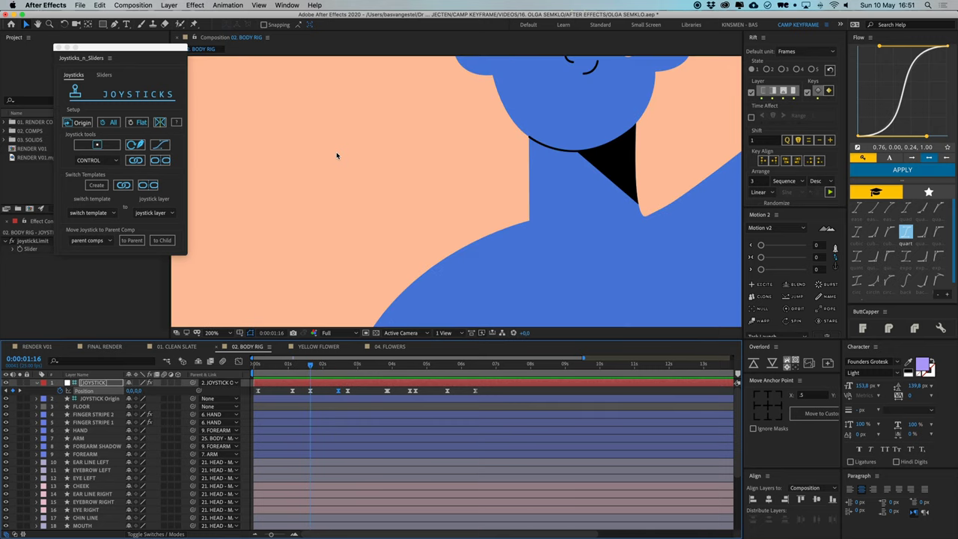
{"action": "key", "text": "space"}
{"action": "left_click_drag", "start_coordinate": [336, 154], "coordinate": [536, 365]}
{"action": "left_click_drag", "start_coordinate": [363, 177], "coordinate": [428, 349]}
{"action": "left_click_drag", "start_coordinate": [419, 176], "coordinate": [374, 219]}
{"action": "key", "text": "v"}
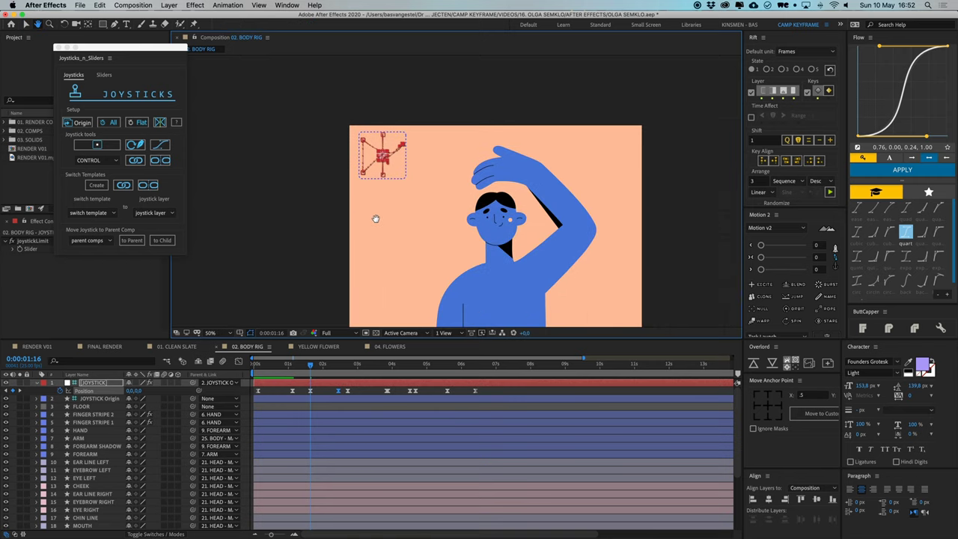
- Replay the turn from 0:00:01:16 and examine the JOYSTICK's Position keyframes around 0:00:02:11
{"action": "key", "text": "space"}
{"action": "left_click", "coordinate": [324, 391]}
{"action": "left_click_drag", "start_coordinate": [451, 229], "coordinate": [410, 197]}
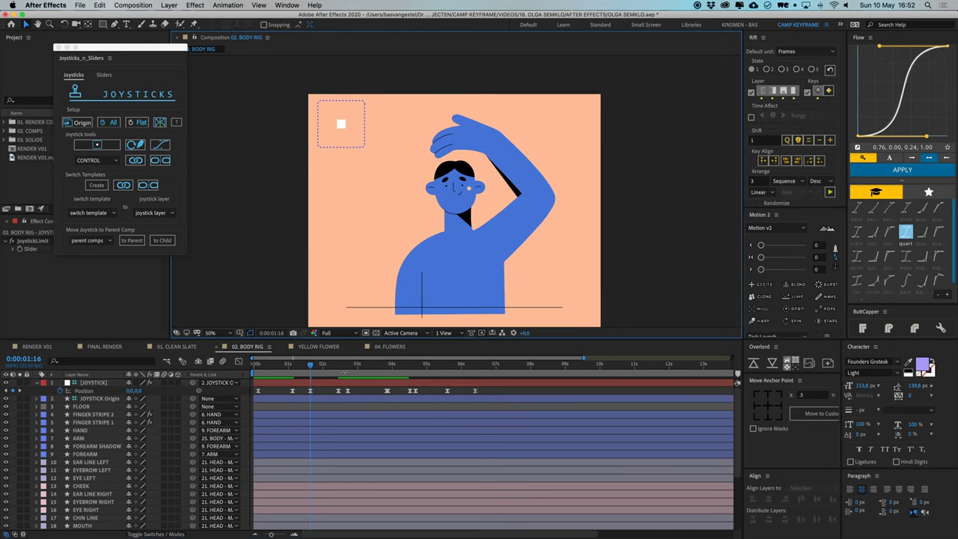
{"action": "key", "text": "space"}
{"action": "left_click_drag", "start_coordinate": [335, 371], "coordinate": [341, 372]}
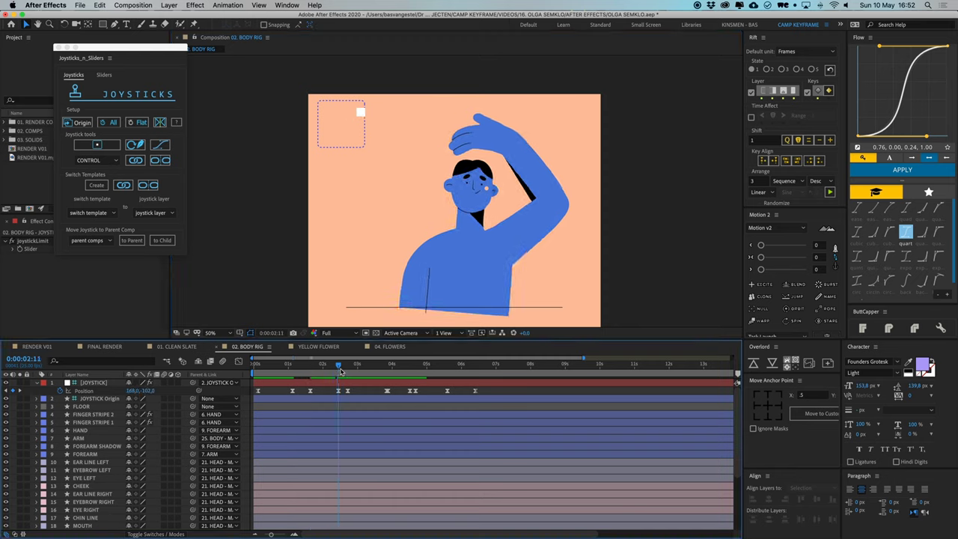
{"action": "left_click", "coordinate": [339, 392]}
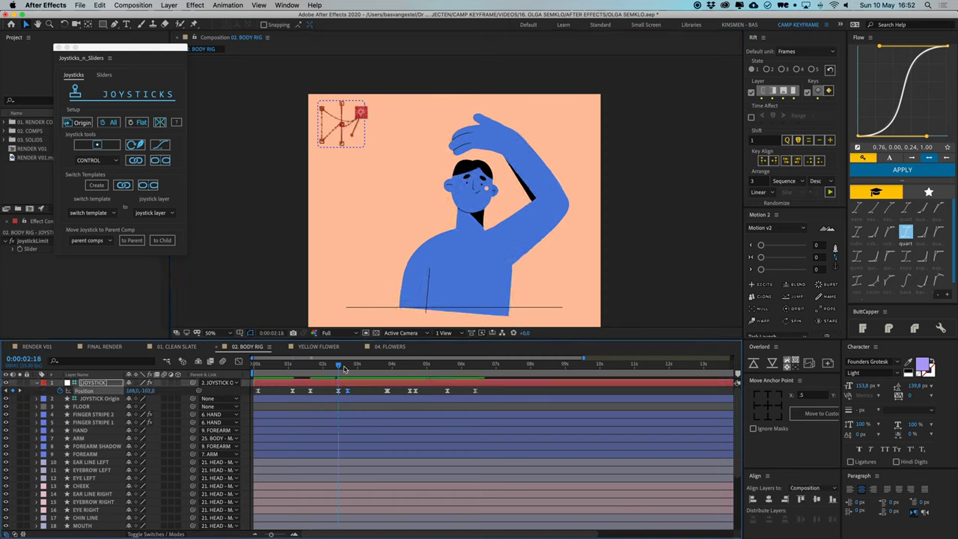
- Preview the JOYSTICK's moves from 0:00:02:11 through its corner poses up to 0:00:04:17
{"action": "key", "text": "space"}
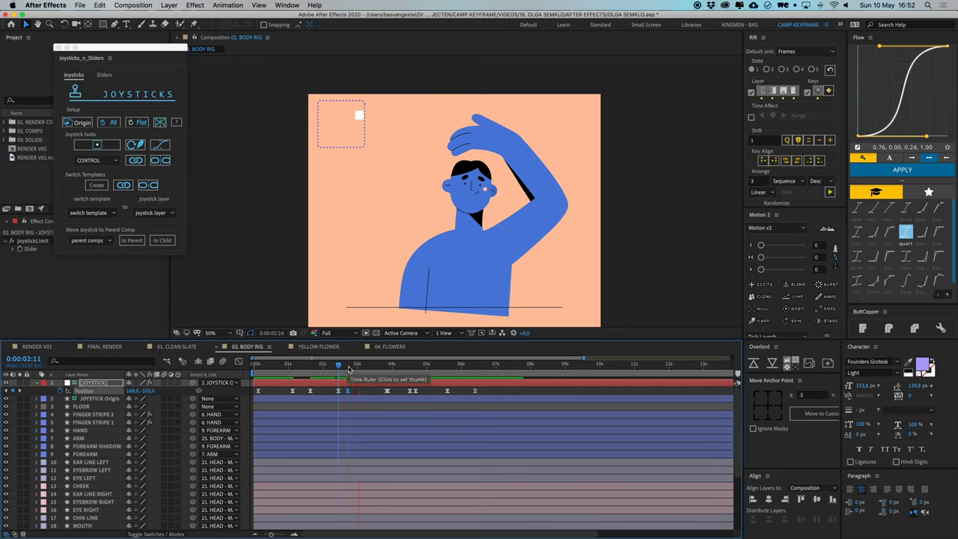
{"action": "key", "text": "space"}
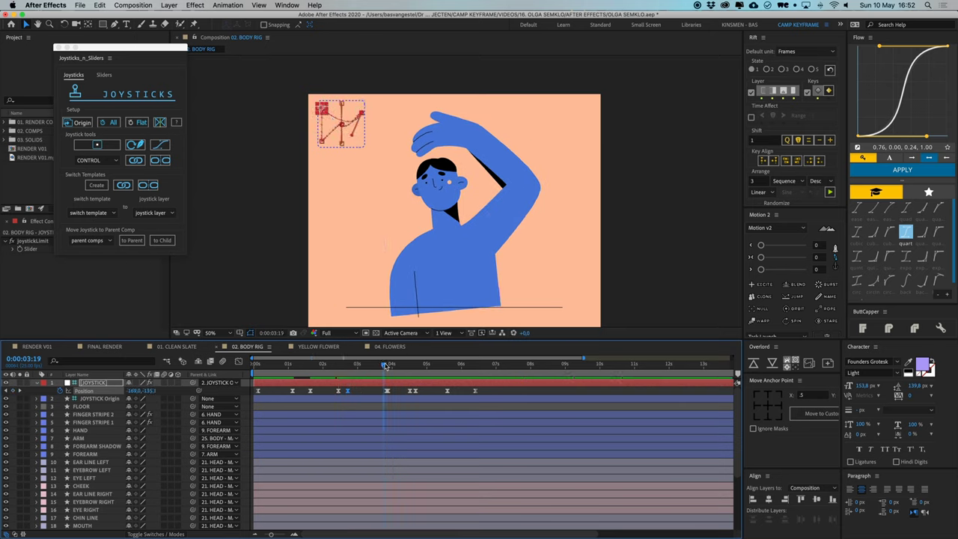
{"action": "key", "text": "space"}
{"action": "key", "text": "space"}
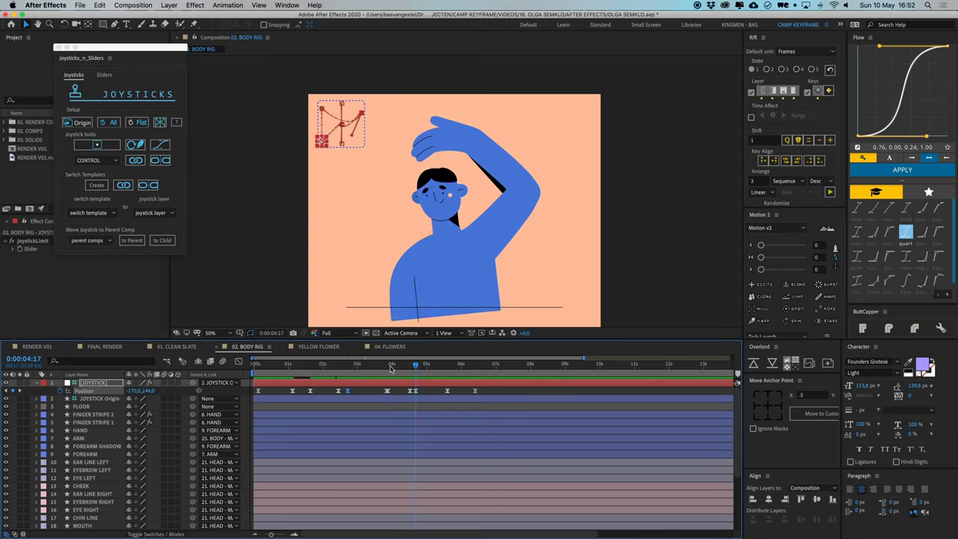
- Compare the BODY - MAIN and JOYSTICK Position keyframes at 0:00:05:15, and preview the character's exit from there
{"action": "left_click_drag", "start_coordinate": [416, 366], "coordinate": [447, 370]}
{"action": "scroll", "coordinate": [460, 404], "scroll_direction": "down", "scroll_amount": 5}
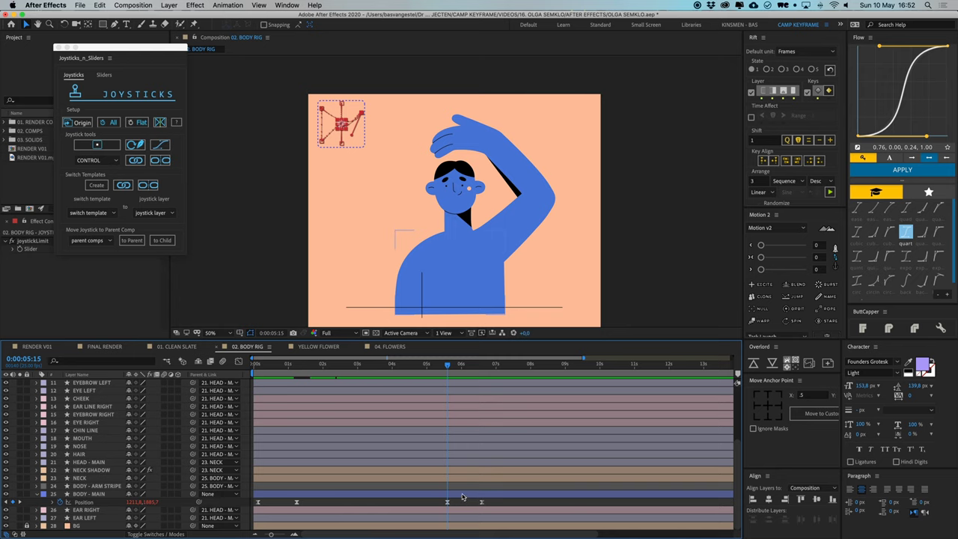
{"action": "left_click", "coordinate": [462, 495]}
{"action": "scroll", "coordinate": [452, 396], "scroll_direction": "up", "scroll_amount": 5}
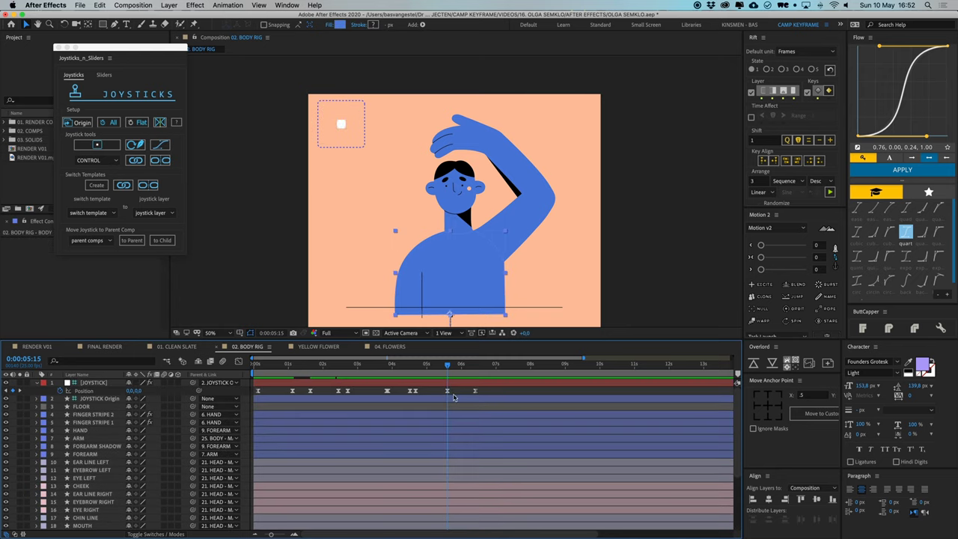
{"action": "mouse_move", "coordinate": [454, 368]}
{"action": "left_mouse_down"}
{"action": "mouse_move", "coordinate": [467, 370]}
{"action": "mouse_move", "coordinate": [454, 368]}
{"action": "left_mouse_up"}
{"action": "key", "text": "space"}
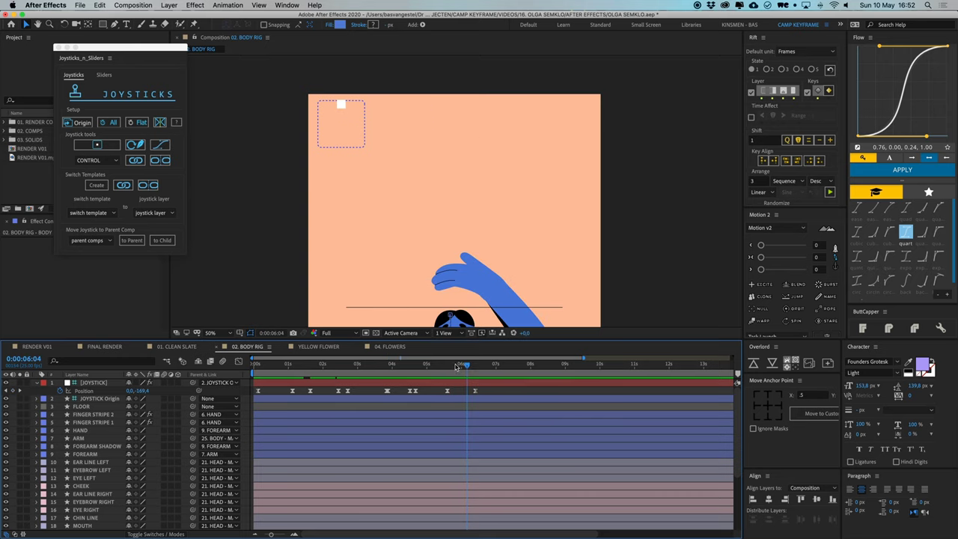
{"action": "key", "text": "space"}
- Display the Rotation keyframes of the HAND, ARM and FOREARM layers together in the timeline
{"action": "left_click", "coordinate": [462, 383]}
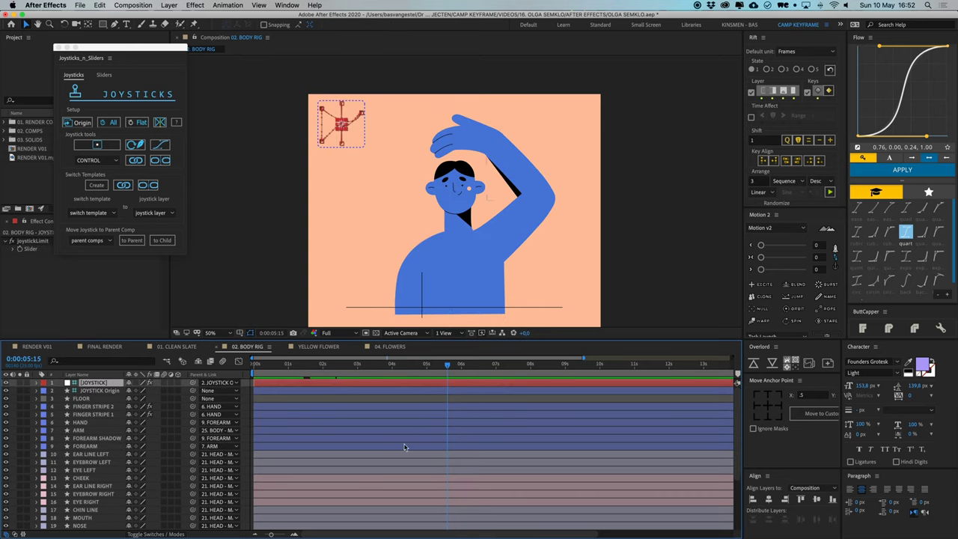
{"action": "left_click", "coordinate": [253, 446]}
{"action": "left_click", "coordinate": [523, 232]}
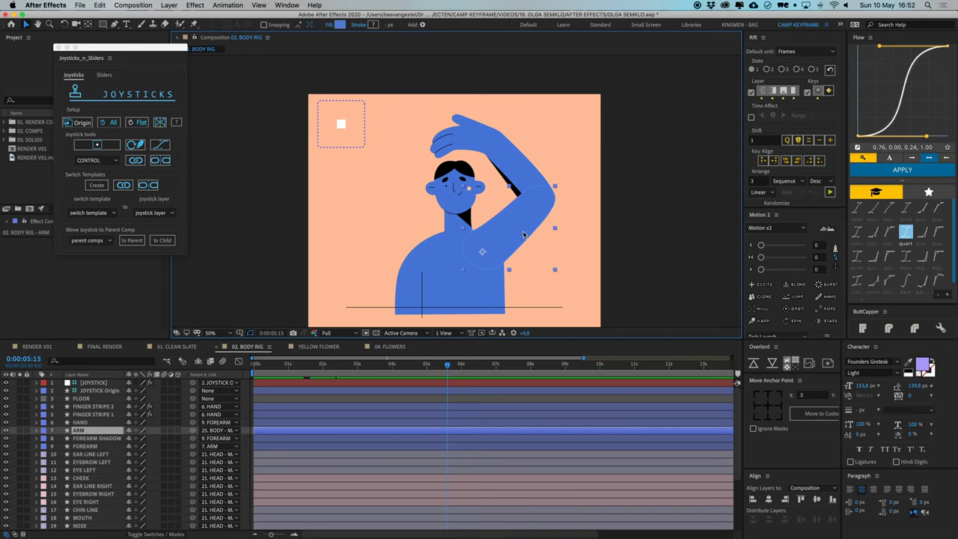
{"action": "left_click", "coordinate": [513, 185], "text": "shift"}
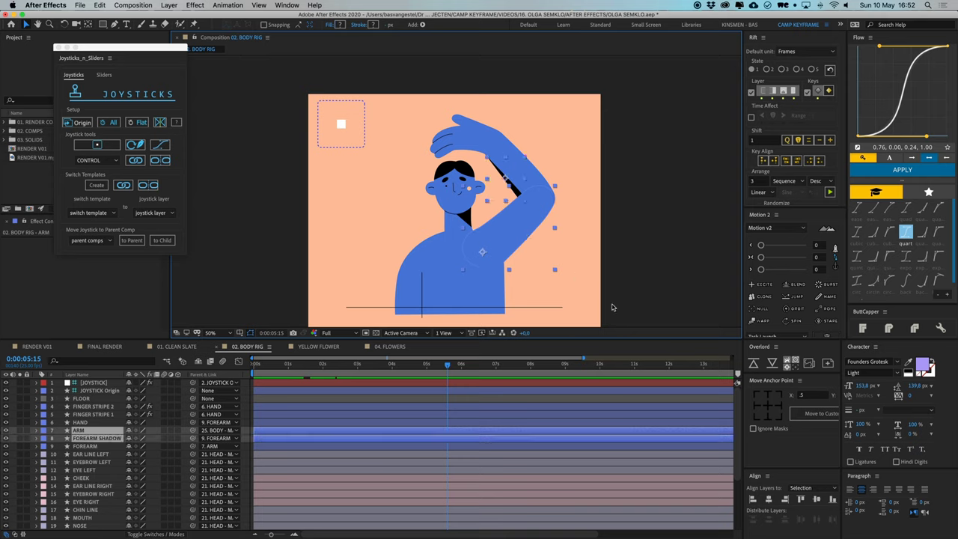
{"action": "left_click", "coordinate": [92, 415]}
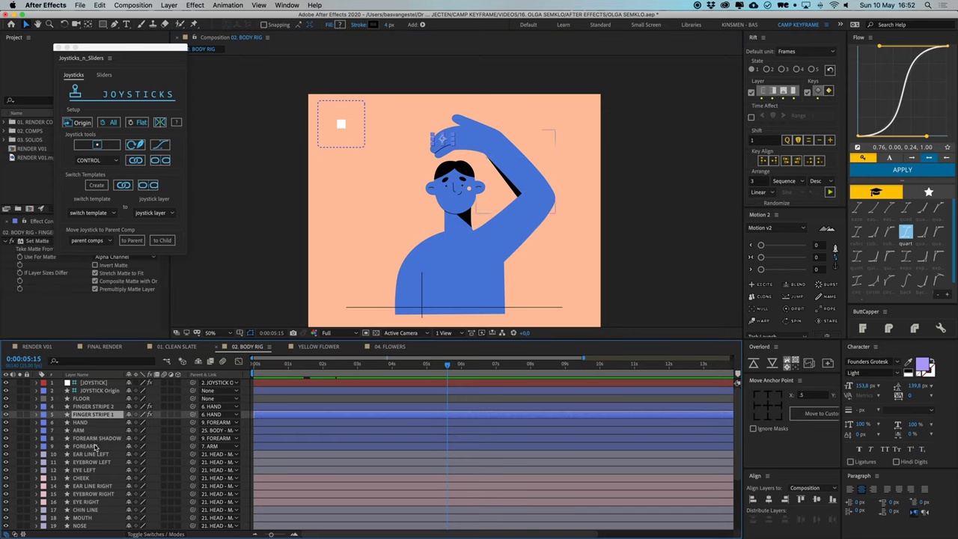
{"action": "left_click", "coordinate": [93, 446]}
{"action": "left_click", "coordinate": [84, 431], "text": "shift"}
{"action": "left_click", "coordinate": [85, 423], "text": "shift"}
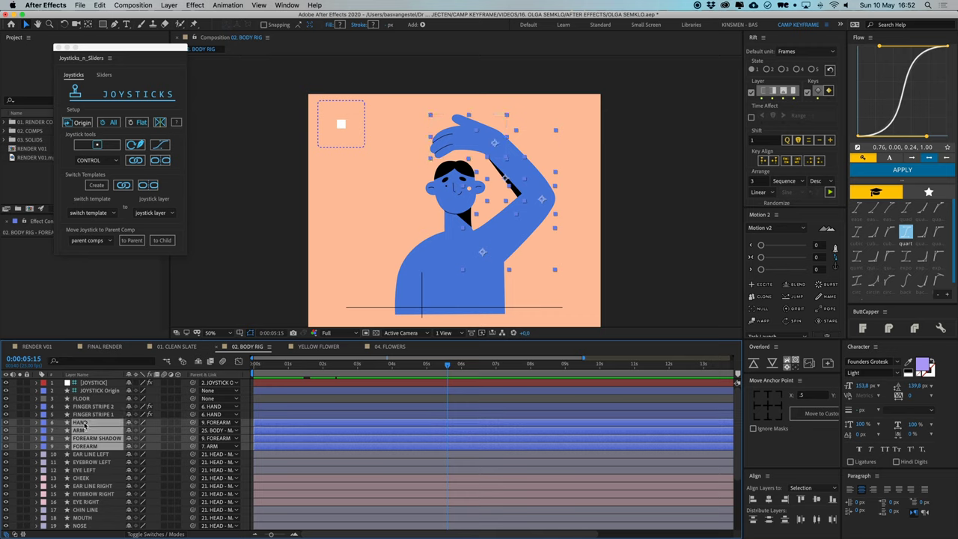
{"action": "key", "text": "u"}
{"action": "left_click", "coordinate": [354, 434]}
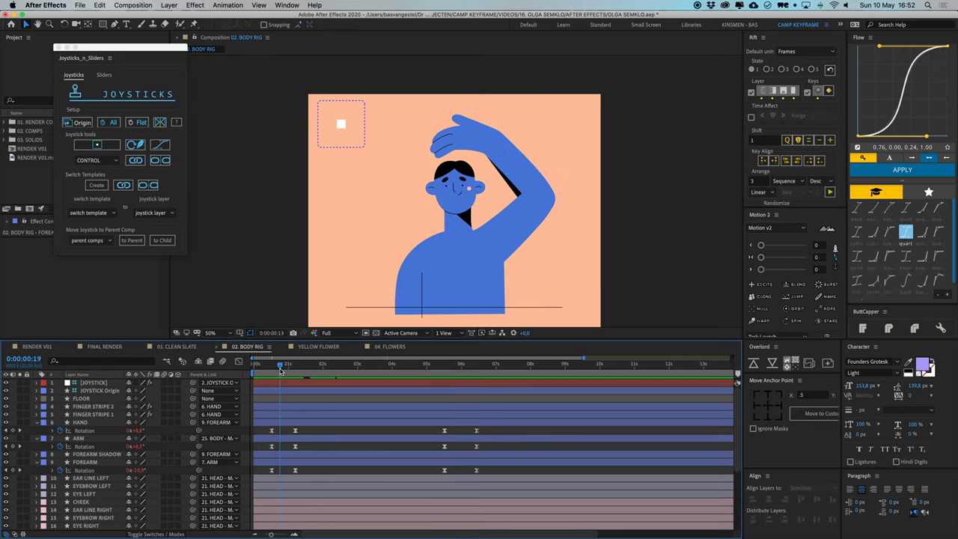
- Preview the arm's rotation from 0:00:00:16 to 0:00:05:13, replay it from 0:00:00:03, and collapse the layers' keyframes
{"action": "left_click", "coordinate": [272, 366]}
{"action": "left_click_drag", "start_coordinate": [273, 374], "coordinate": [277, 375]}
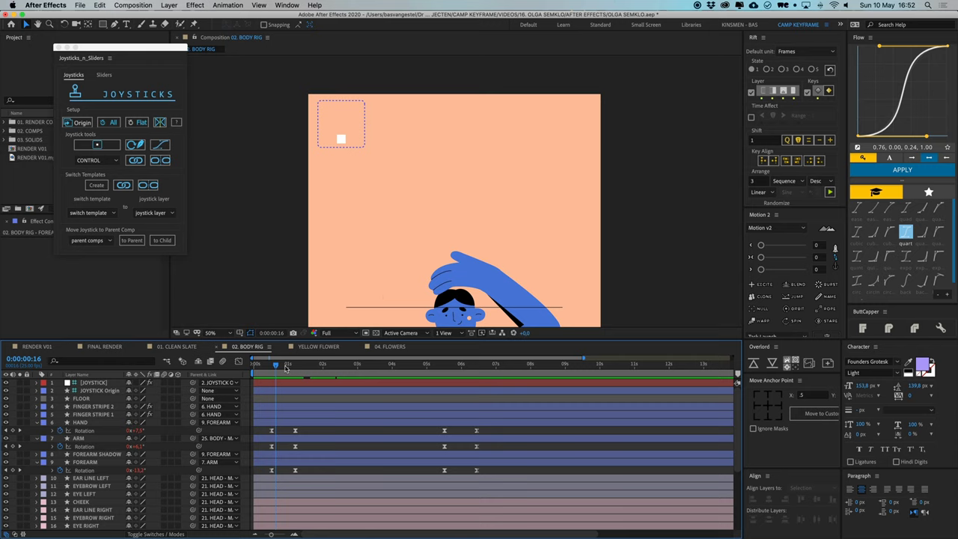
{"action": "left_click_drag", "start_coordinate": [280, 367], "coordinate": [448, 372]}
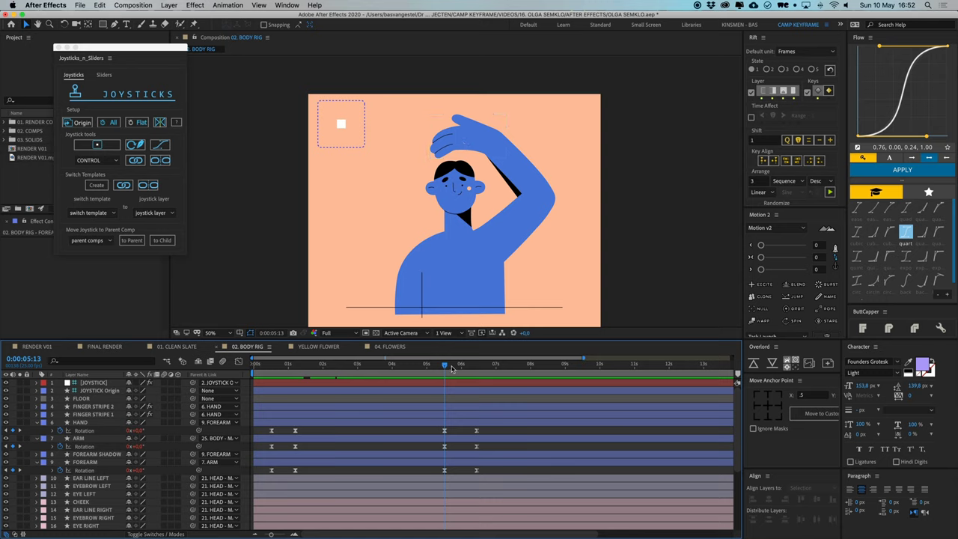
{"action": "left_click_drag", "start_coordinate": [449, 368], "coordinate": [268, 384]}
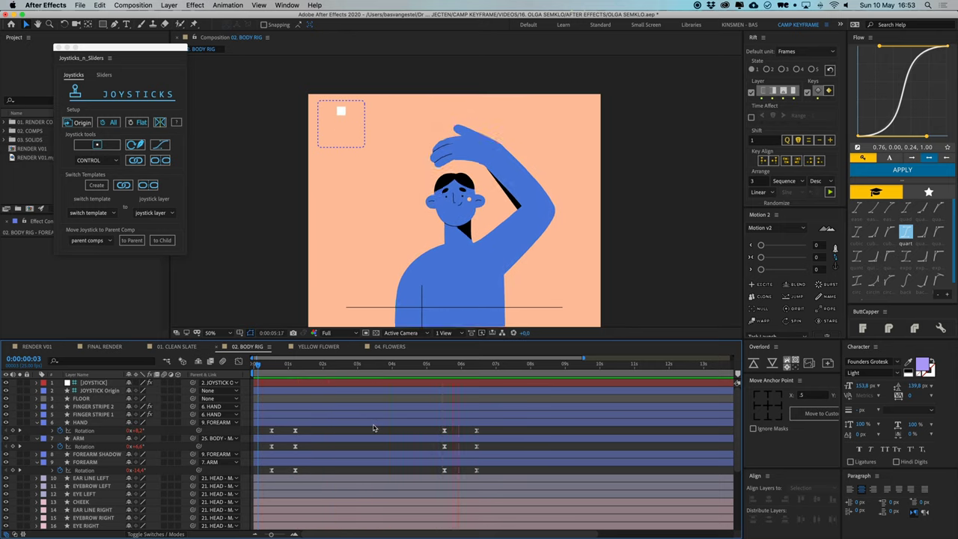
{"action": "key", "text": "space"}
{"action": "left_click_drag", "start_coordinate": [348, 371], "coordinate": [332, 367]}
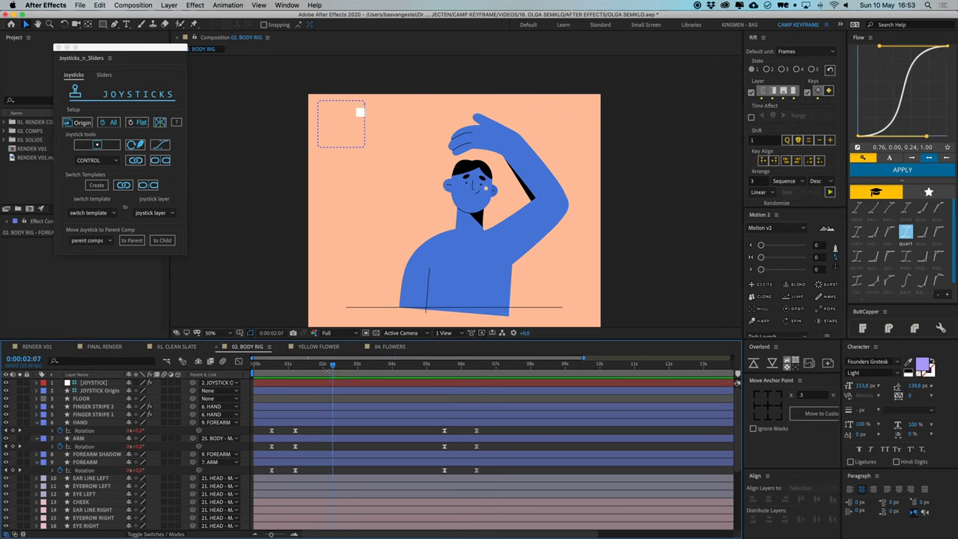
{"action": "key", "text": "u"}
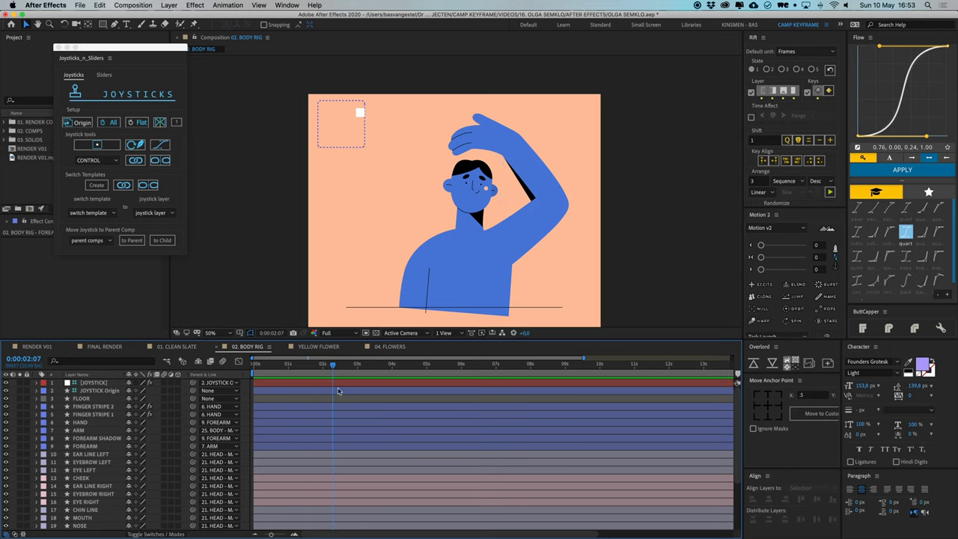
- Add a Scale keyframe to the EYE LEFT layer at 0:00:03:07
{"action": "key", "text": "space"}
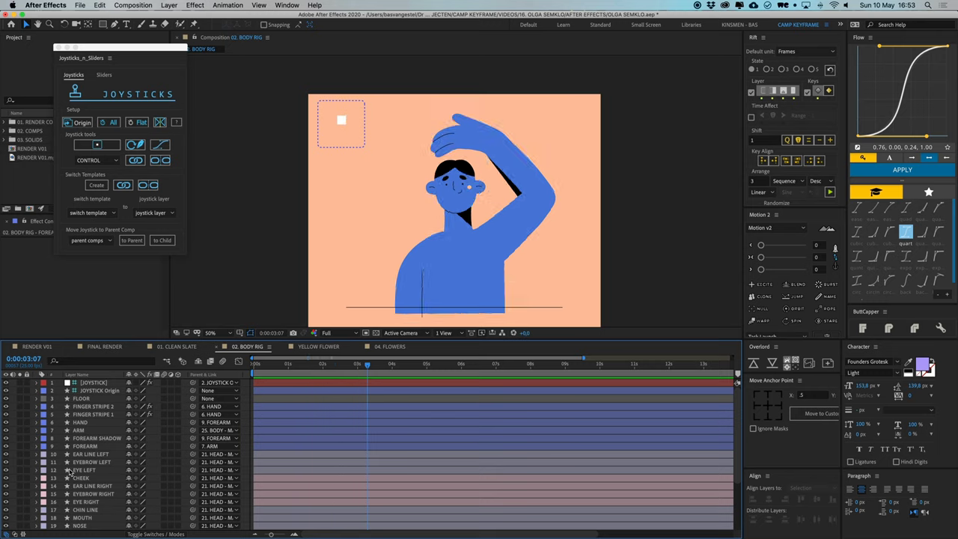
{"action": "left_click", "coordinate": [83, 470]}
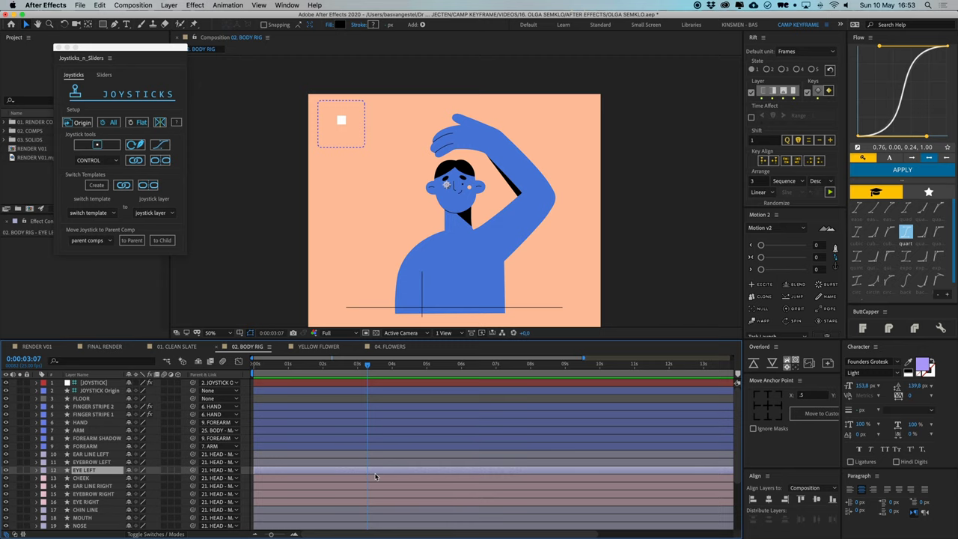
{"action": "key", "text": "s"}
{"action": "scroll", "coordinate": [462, 215], "scroll_direction": "up", "scroll_amount": 4}
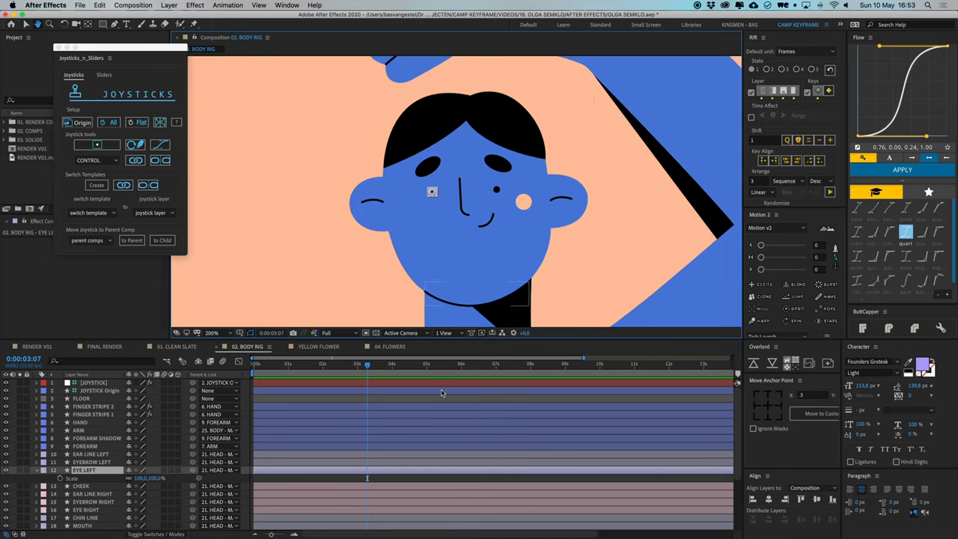
{"action": "key", "text": "v"}
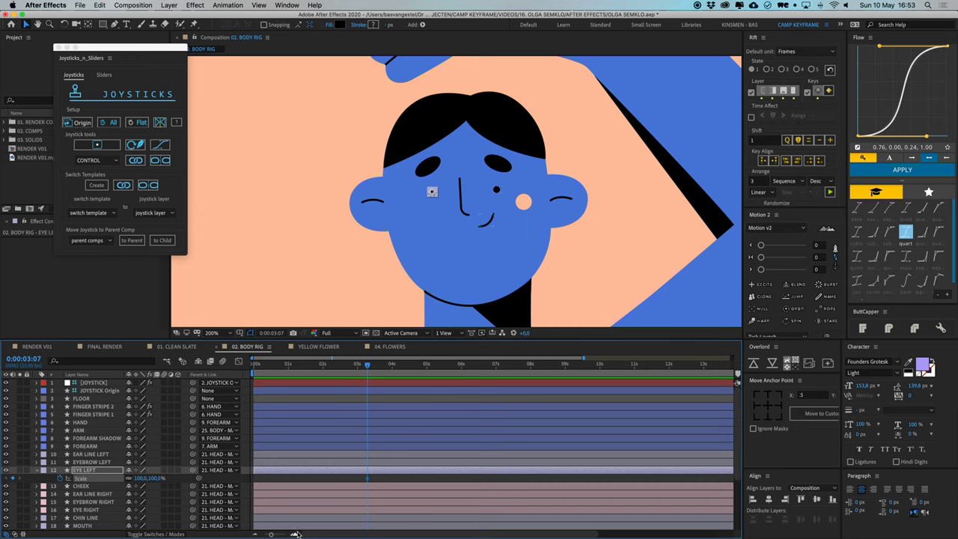
{"action": "left_click", "coordinate": [297, 533]}
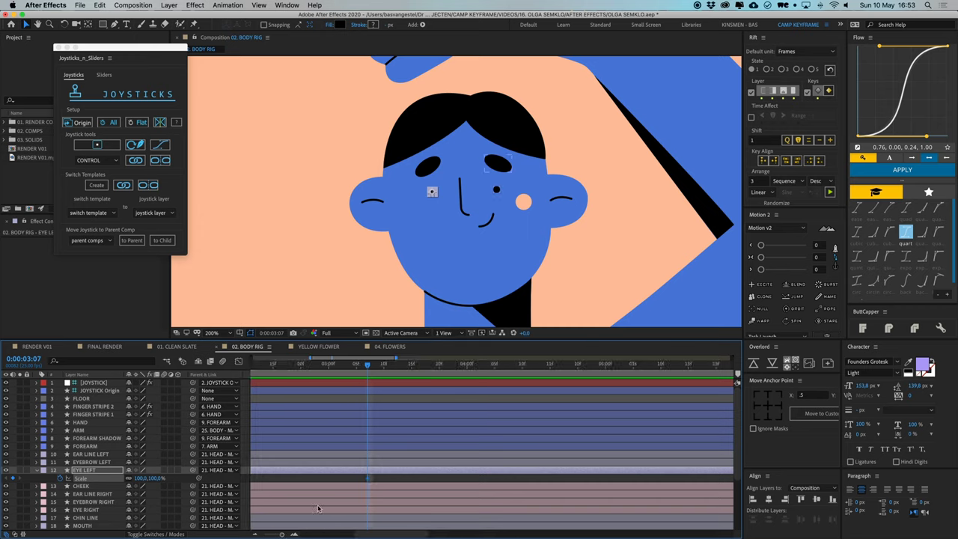
- At 0:00:03:09, unlink the EYE LEFT layer's Scale proportions and undo a trial change to its width
{"action": "key", "text": "Page_Down"}
{"action": "key", "text": "Page_Down"}
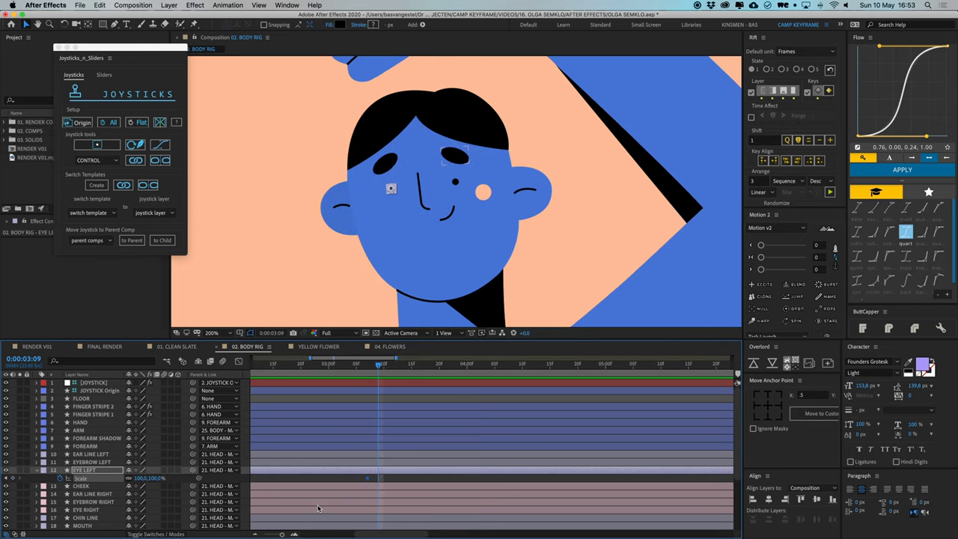
{"action": "left_click", "coordinate": [131, 480]}
{"action": "left_click_drag", "start_coordinate": [145, 479], "coordinate": [136, 479]}
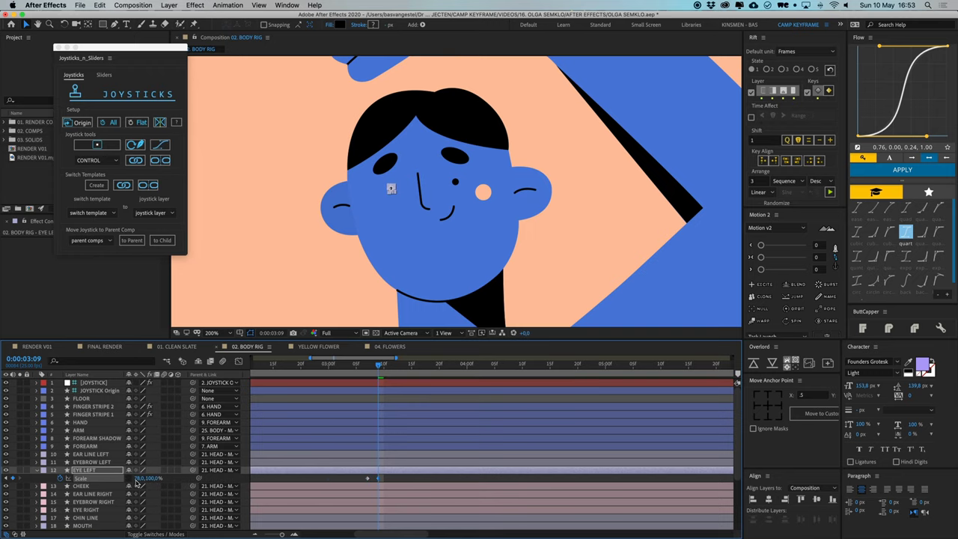
{"action": "key", "text": "ctrl+z"}
- Set EYE LEFT's vertical scale to 10% at 0:00:03:09, keeping its width at 100%
{"action": "key", "text": "period"}
{"action": "key", "text": "period"}
{"action": "left_click_drag", "start_coordinate": [319, 205], "coordinate": [473, 220]}
{"action": "left_click_drag", "start_coordinate": [160, 478], "coordinate": [153, 482]}
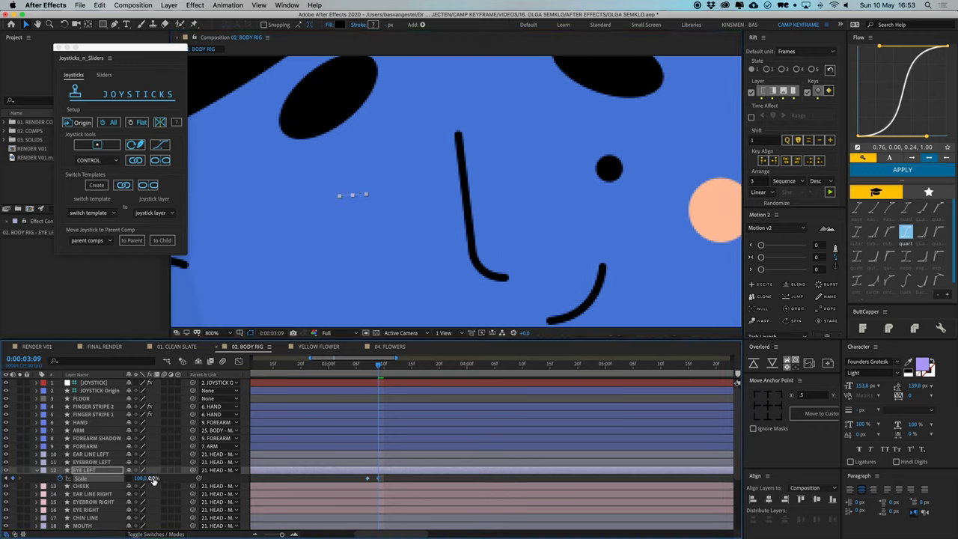
{"action": "left_click", "coordinate": [153, 479]}
{"action": "type", "text": "10"}
{"action": "key", "text": "Return"}
- Reopen the left eye by keyframing its vertical scale at 100% at 0:00:03:11
{"action": "key", "text": "Page_Down"}
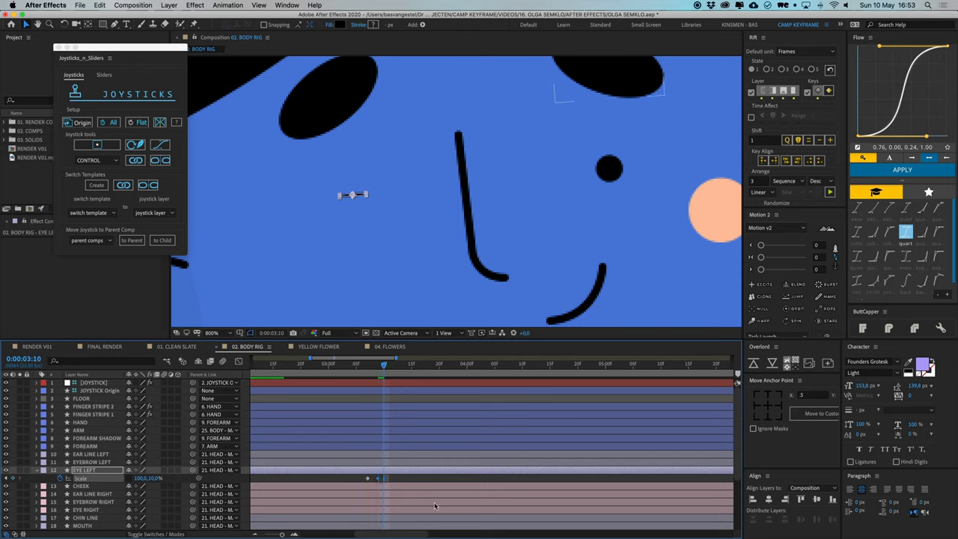
{"action": "key", "text": "Page_Down"}
{"action": "left_click", "coordinate": [154, 478]}
{"action": "type", "text": "100"}
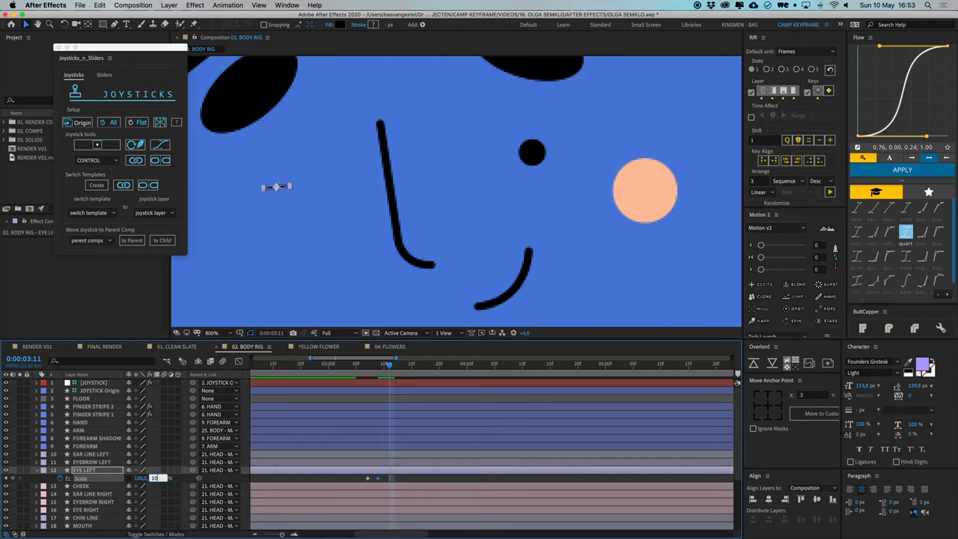
{"action": "key", "text": "Return"}
{"action": "left_click", "coordinate": [292, 482]}
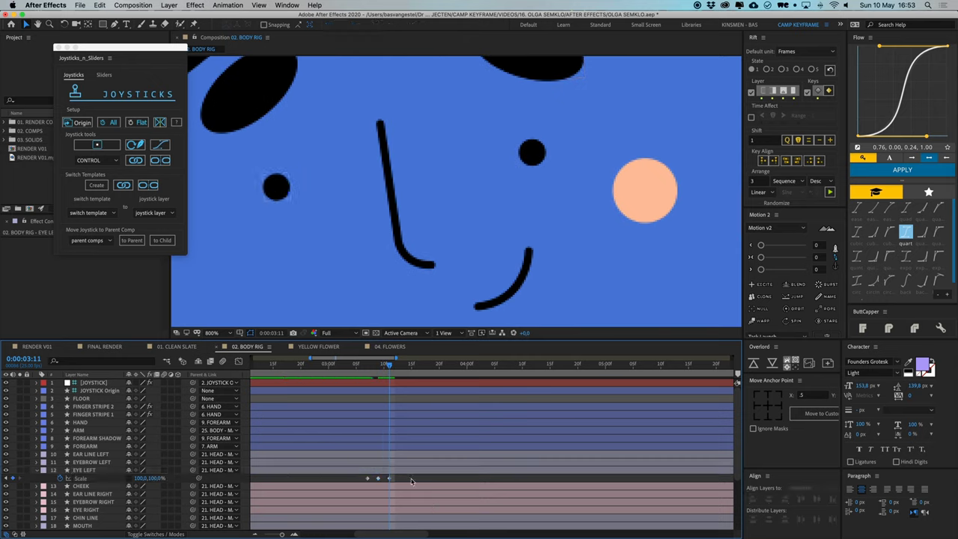
- Check the left eye's blink frame by frame from 0:00:03:07 to 0:00:03:11
{"action": "left_click", "coordinate": [368, 365]}
{"action": "key", "text": "Page_Down"}
{"action": "key", "text": "Page_Down"}
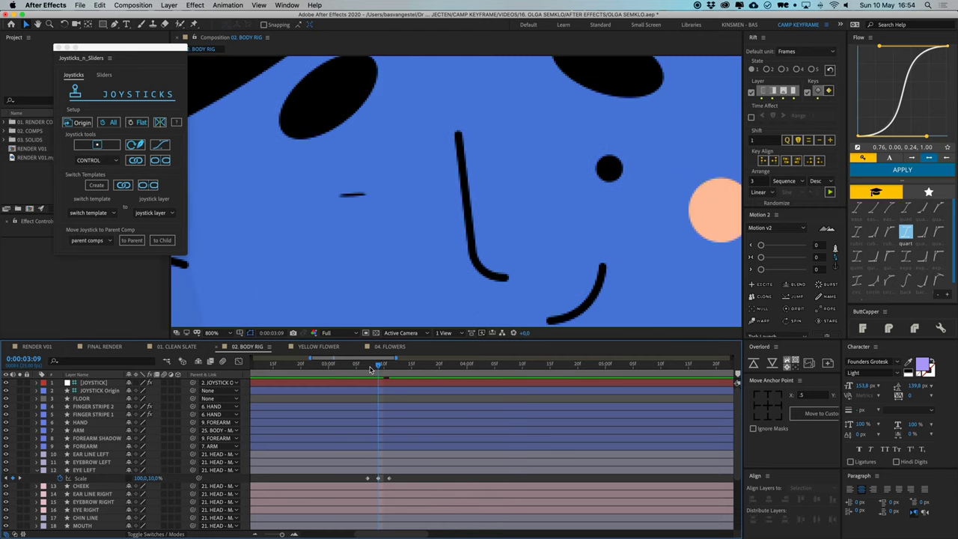
{"action": "key", "text": "Page_Down"}
{"action": "key", "text": "Page_Down"}
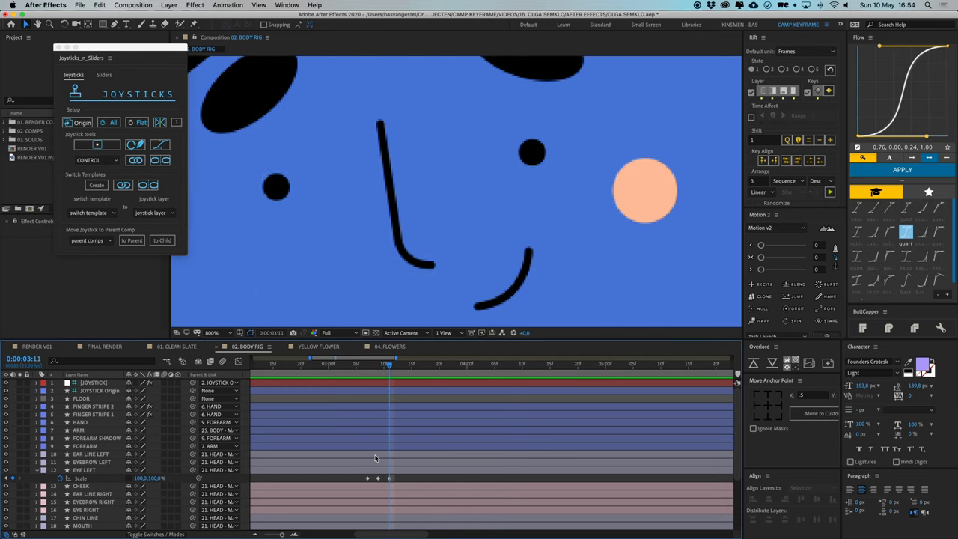
{"action": "key", "text": "comma"}
{"action": "key", "text": "comma"}
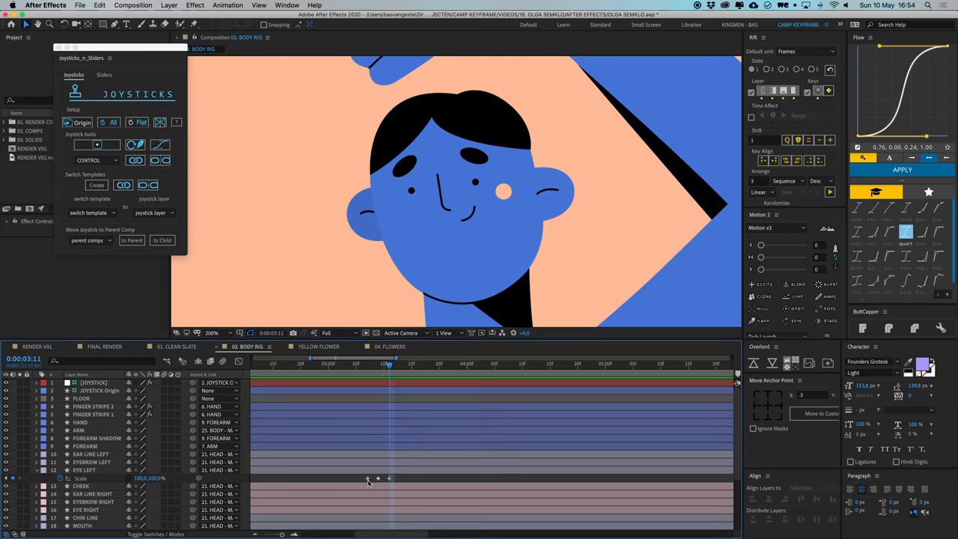
- Apply Easy Ease to the three blink Scale keyframes of the EYE LEFT layer
{"action": "left_click_drag", "start_coordinate": [364, 481], "coordinate": [396, 483]}
{"action": "right_click", "coordinate": [389, 479]}
{"action": "mouse_move", "coordinate": [460, 529]}
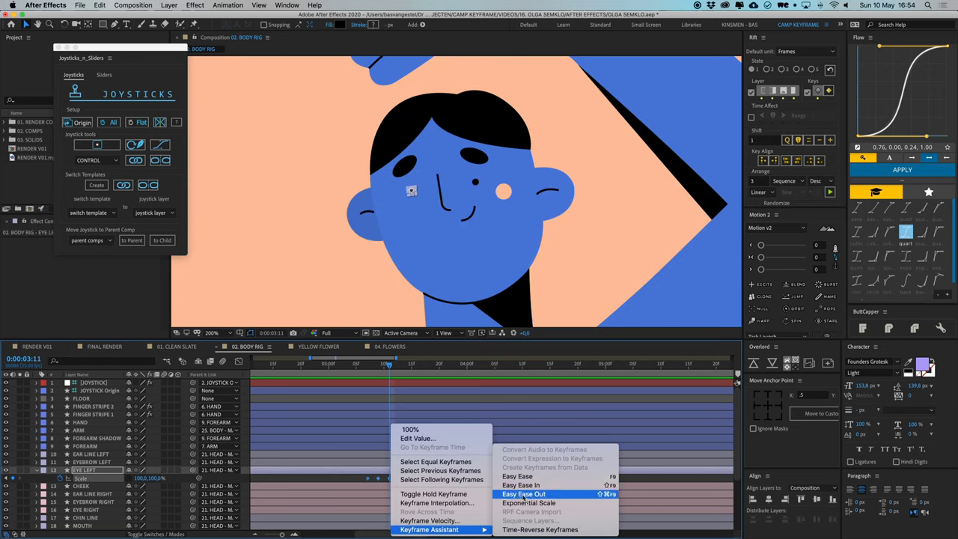
{"action": "left_click", "coordinate": [516, 476]}
{"action": "key", "text": "j"}
{"action": "key", "text": "j"}
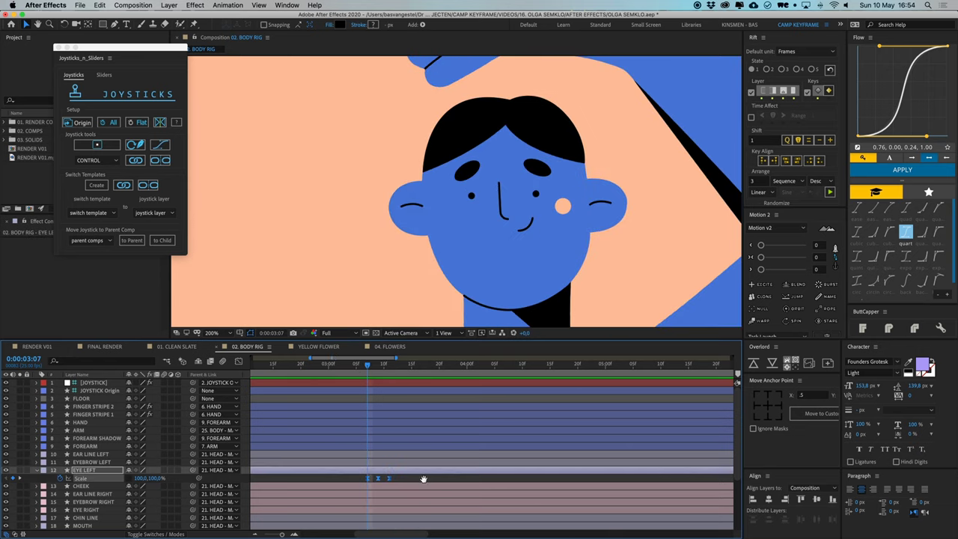
{"action": "key", "text": "space"}
- Reveal the EYE RIGHT layer's Scale and set a keyframe for it at 0:00:03:07
{"action": "left_click", "coordinate": [368, 365]}
{"action": "key", "text": "super+shift+a"}
{"action": "left_click", "coordinate": [531, 202]}
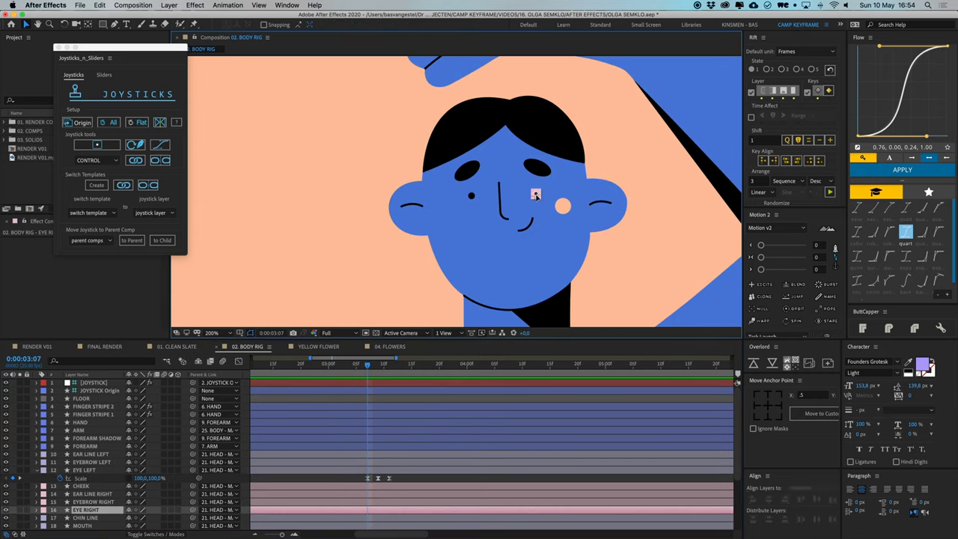
{"action": "key", "text": "s"}
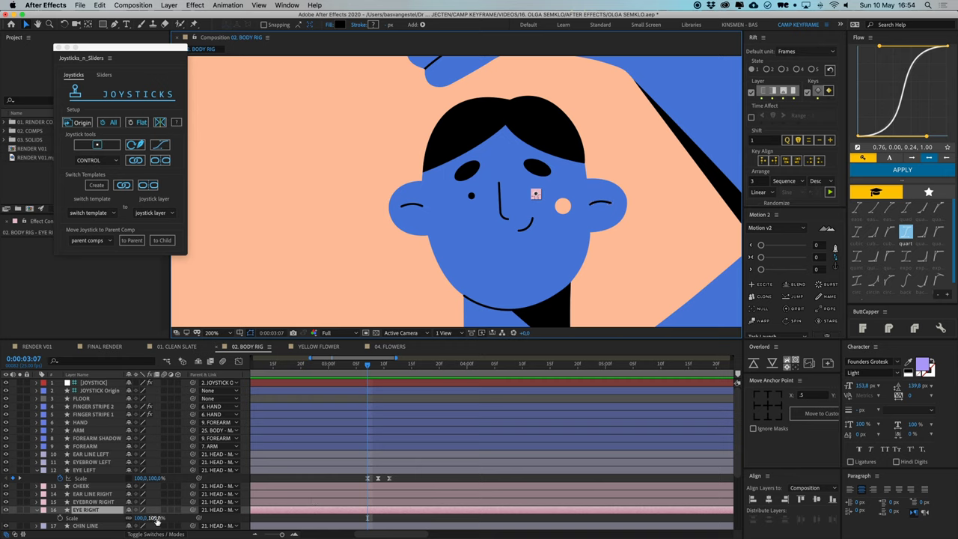
{"action": "left_click", "coordinate": [78, 518]}
- Keyframe EYE RIGHT's vertical scale to 10% at 0:00:03:09 and back to 100% at 0:00:03:11
{"action": "key", "text": "Page_Down"}
{"action": "key", "text": "Page_Down"}
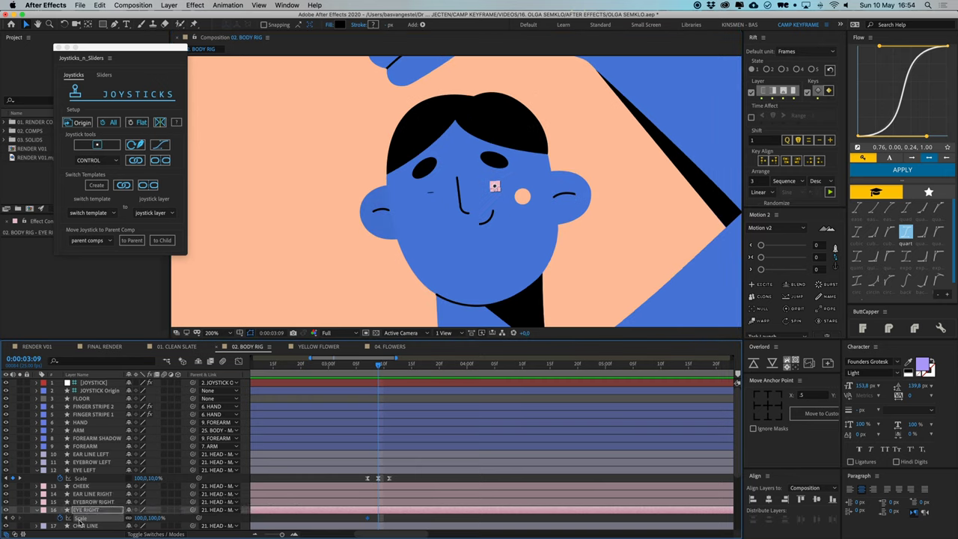
{"action": "left_click", "coordinate": [158, 517]}
{"action": "type", "text": "100"}
{"action": "key", "text": "Return"}
{"action": "key", "text": "Page_Down"}
{"action": "key", "text": "Page_Down"}
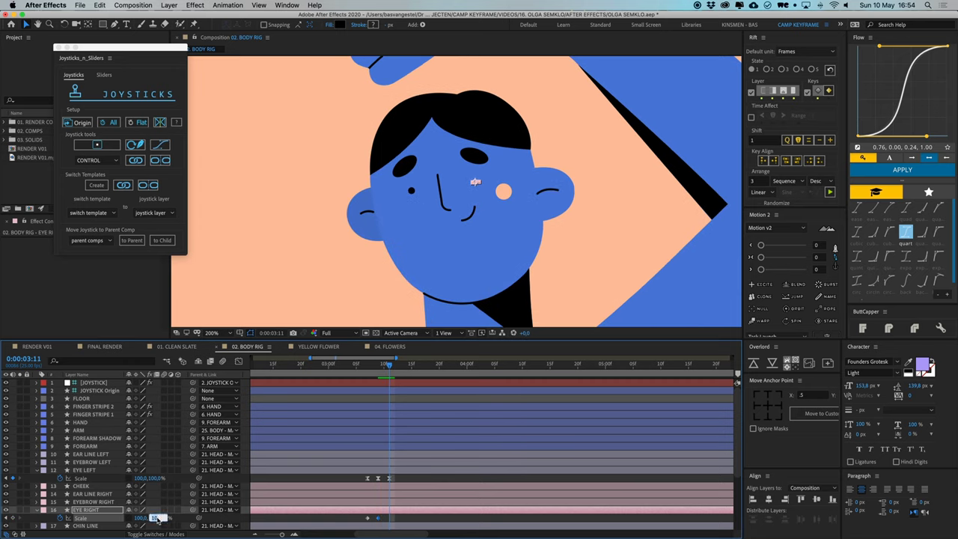
- Apply Easy Ease to the three Scale keyframes of the EYE RIGHT layer
{"action": "right_click", "coordinate": [381, 520]}
{"action": "mouse_move", "coordinate": [419, 529]}
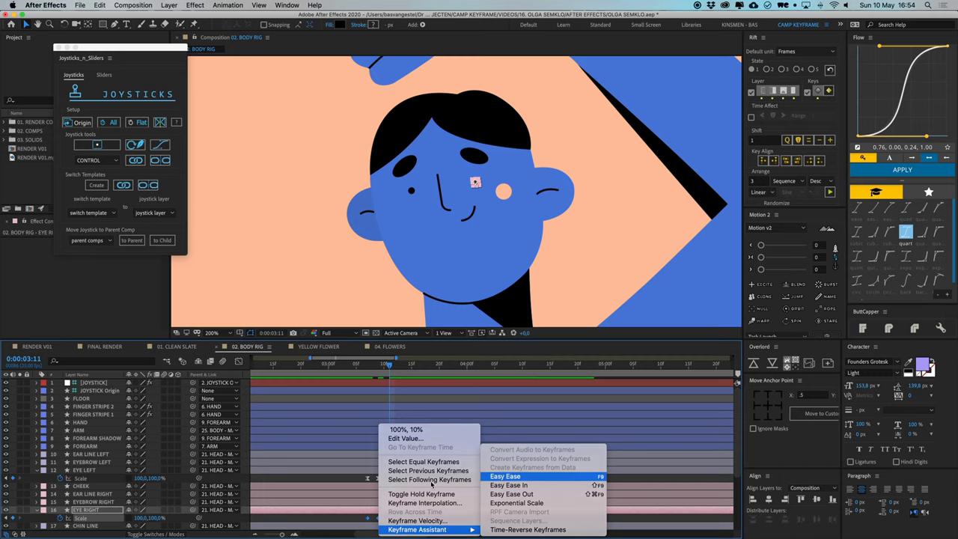
{"action": "left_click", "coordinate": [506, 476]}
{"action": "scroll", "coordinate": [444, 296], "scroll_direction": "down", "scroll_amount": 2}
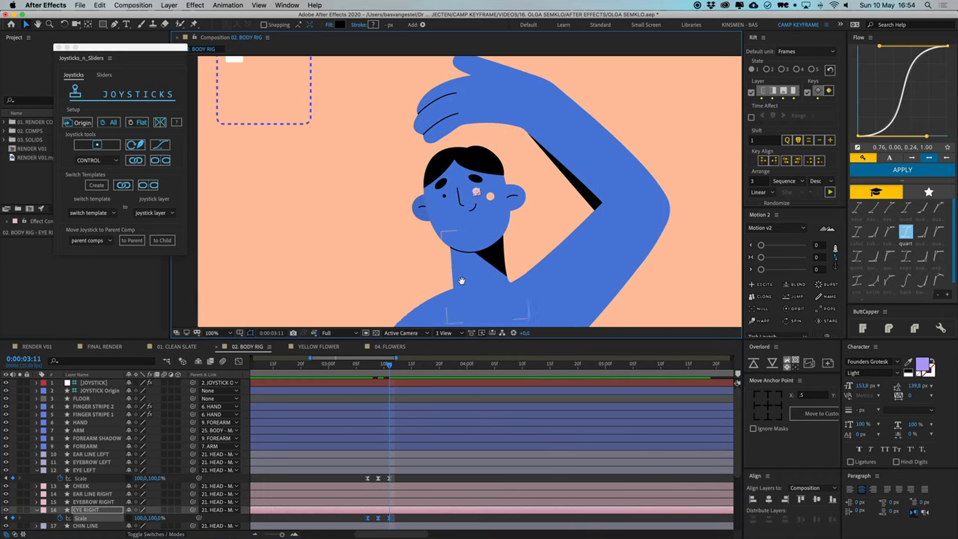
- Play back the blink from 0:00:03:00 to check how both eyes close and open
{"action": "left_click", "coordinate": [361, 366]}
{"action": "left_click_drag", "start_coordinate": [336, 377], "coordinate": [359, 408]}
{"action": "left_click_drag", "start_coordinate": [354, 366], "coordinate": [329, 377]}
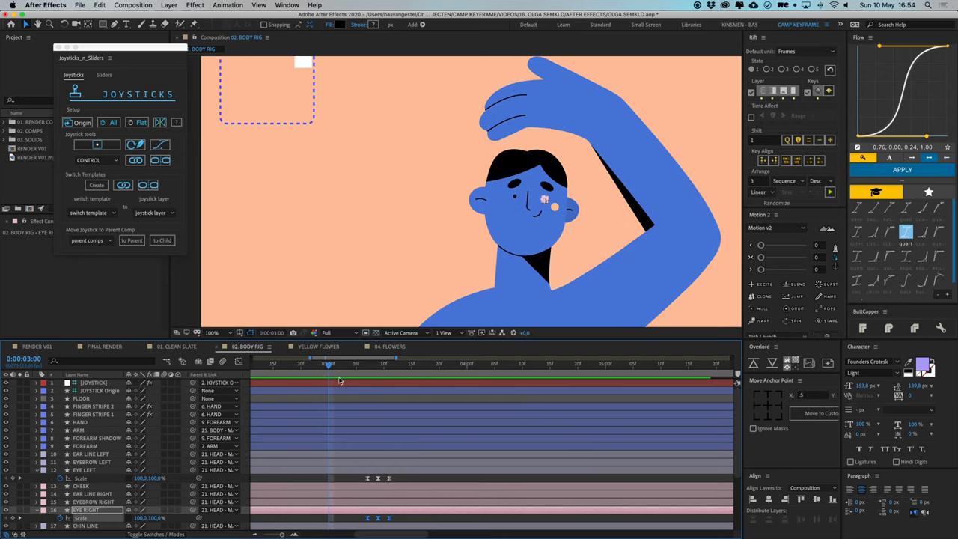
{"action": "key", "text": "space"}
{"action": "key", "text": "space"}
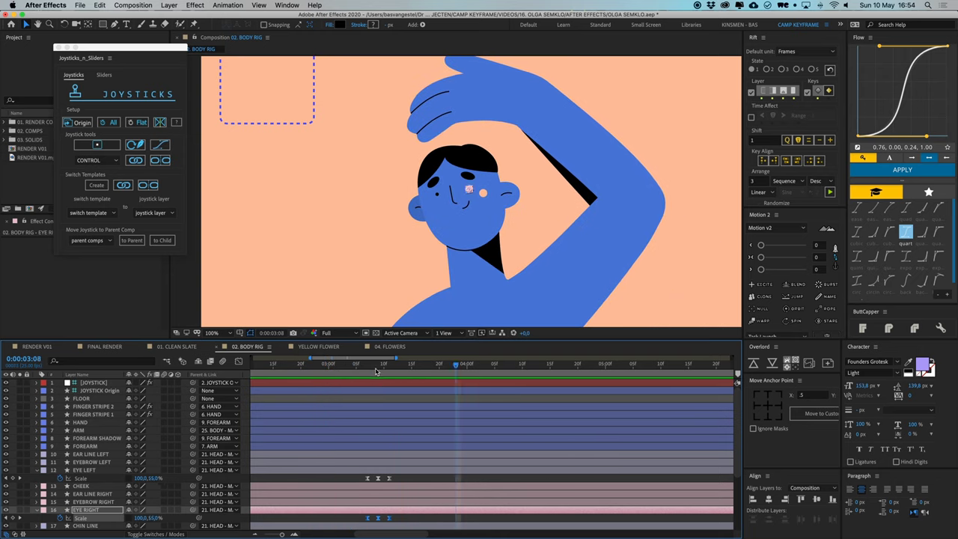
{"action": "left_click_drag", "start_coordinate": [357, 365], "coordinate": [384, 373]}
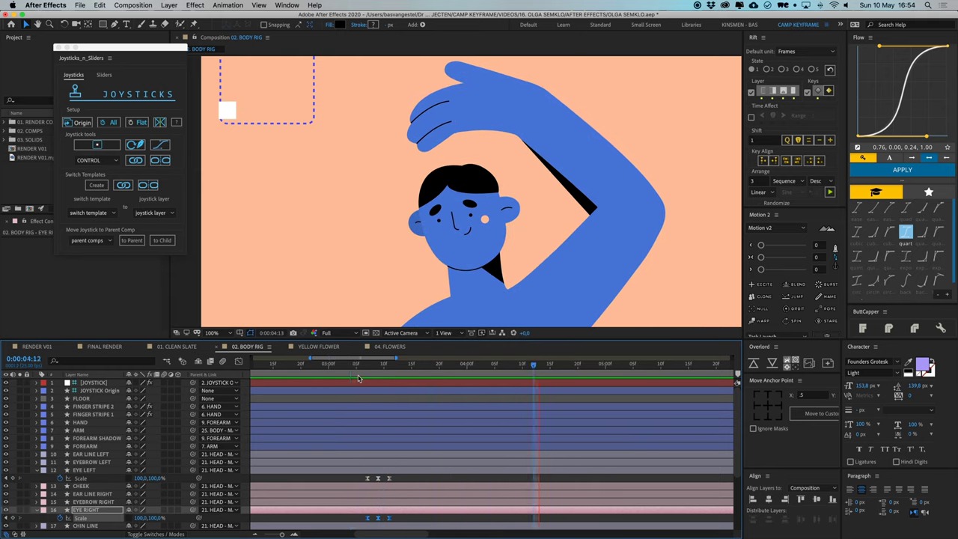
- Copy the blink Scale keyframes of EYE LEFT and EYE RIGHT to 0:00:04:17 on their own layers
{"action": "key", "text": "space"}
{"action": "left_click_drag", "start_coordinate": [406, 475], "coordinate": [353, 482]}
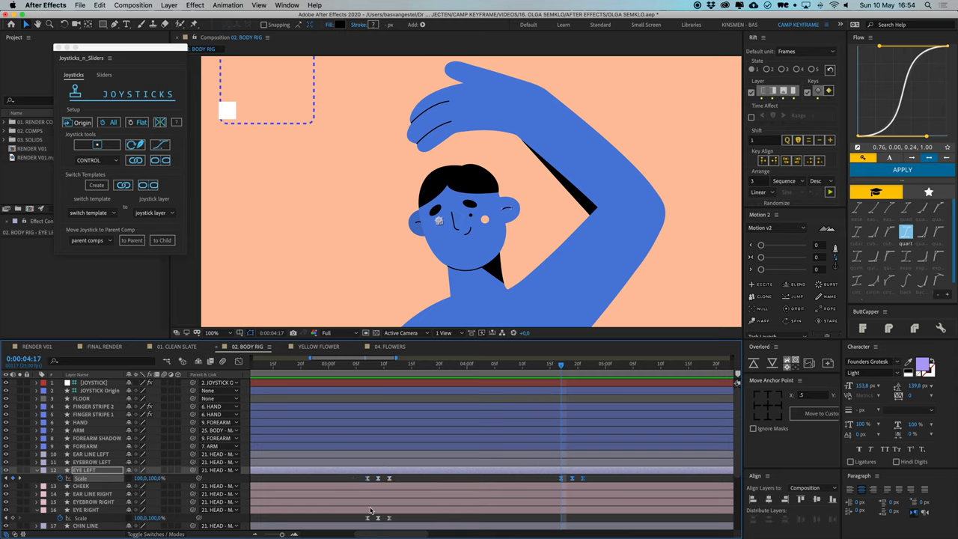
{"action": "left_click", "coordinate": [371, 509]}
{"action": "key", "text": "super+v"}
- Paste another copy of the blink Scale keyframes on EYE LEFT and EYE RIGHT at 0:00:05:16 and preview it
{"action": "key", "text": "space"}
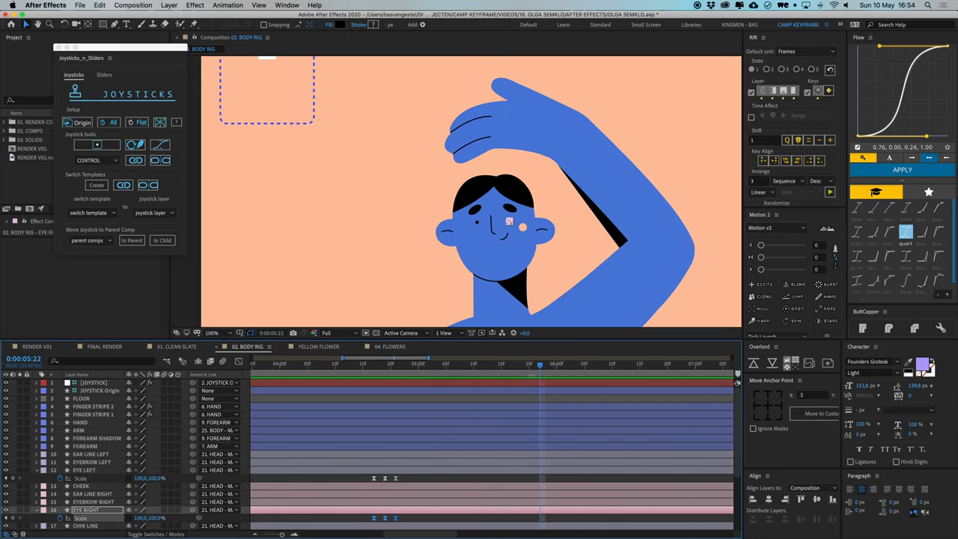
{"action": "left_click_drag", "start_coordinate": [537, 367], "coordinate": [506, 367]}
{"action": "left_click_drag", "start_coordinate": [404, 474], "coordinate": [365, 488]}
{"action": "key", "text": "super+c"}
{"action": "key", "text": "super+v"}
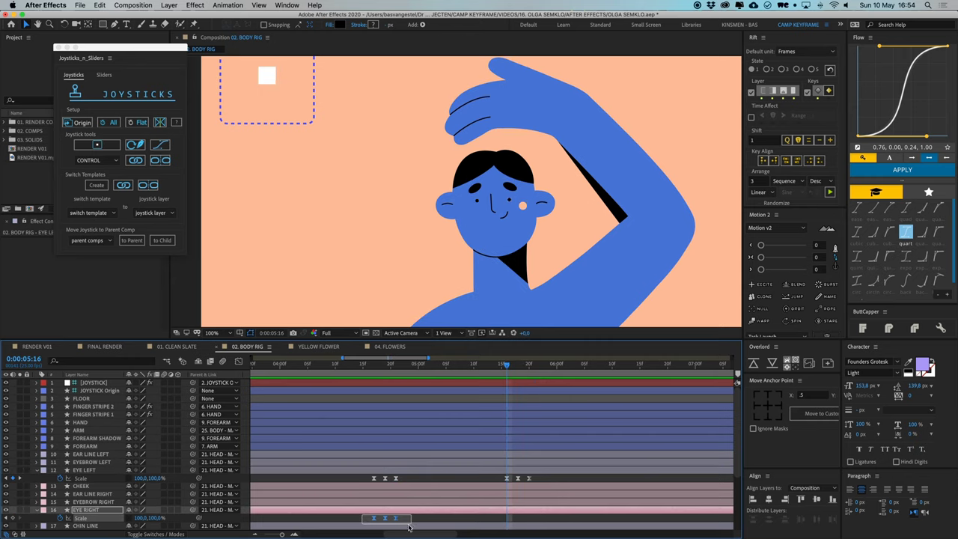
{"action": "key", "text": "space"}
{"action": "key", "text": "space"}
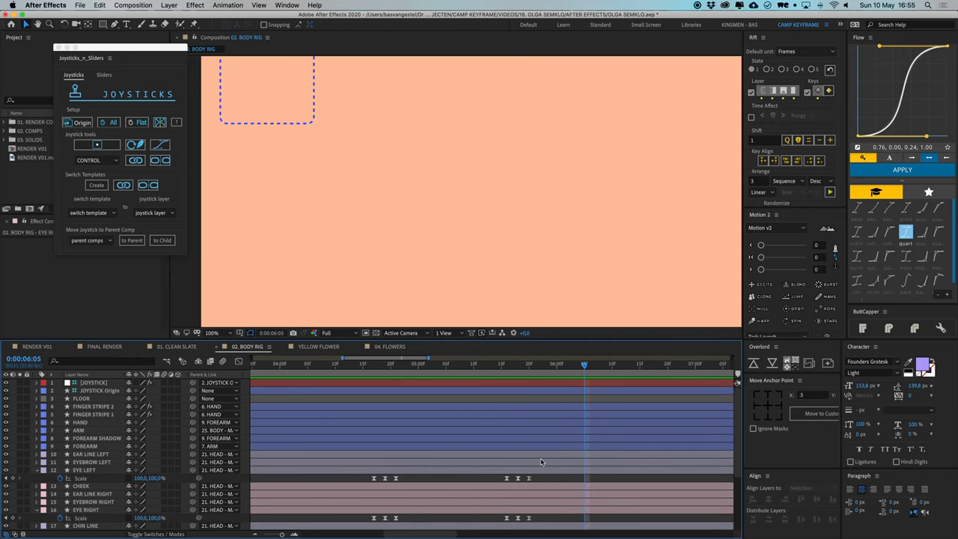
- Duplicate the blink Scale keyframes of both eye layers at 0:00:01:08
{"action": "scroll", "coordinate": [540, 458], "scroll_direction": "down", "scroll_amount": 3}
{"action": "scroll", "coordinate": [435, 281], "scroll_direction": "down", "scroll_amount": 1}
{"action": "left_click_drag", "start_coordinate": [354, 366], "coordinate": [309, 370]}
{"action": "left_click_drag", "start_coordinate": [408, 475], "coordinate": [416, 523]}
{"action": "key", "text": "super+c"}
{"action": "key", "text": "super+v"}
{"action": "key", "text": "super+c"}
{"action": "key", "text": "super+v"}
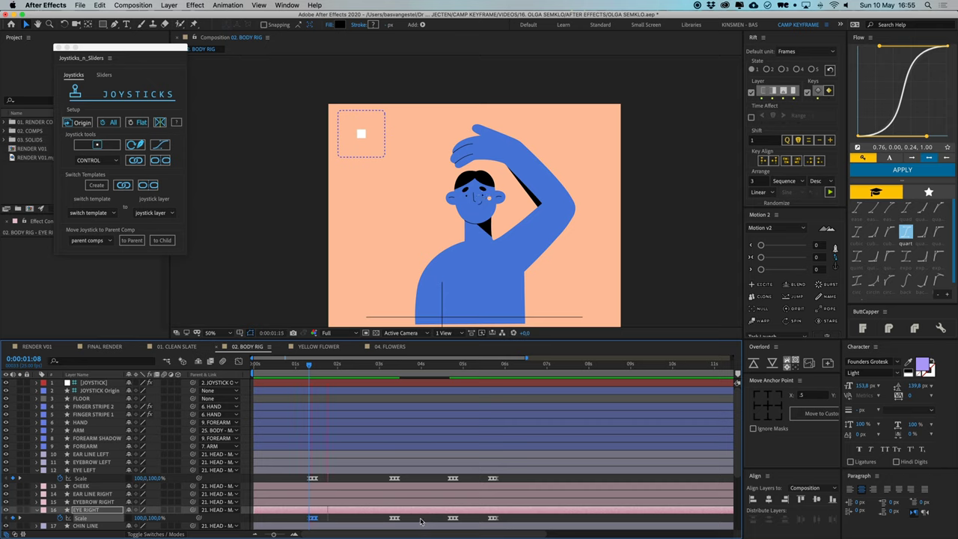
- Add one more copy of the blink Scale keyframes to both eye layers at 0:00:02:11
{"action": "key", "text": "space"}
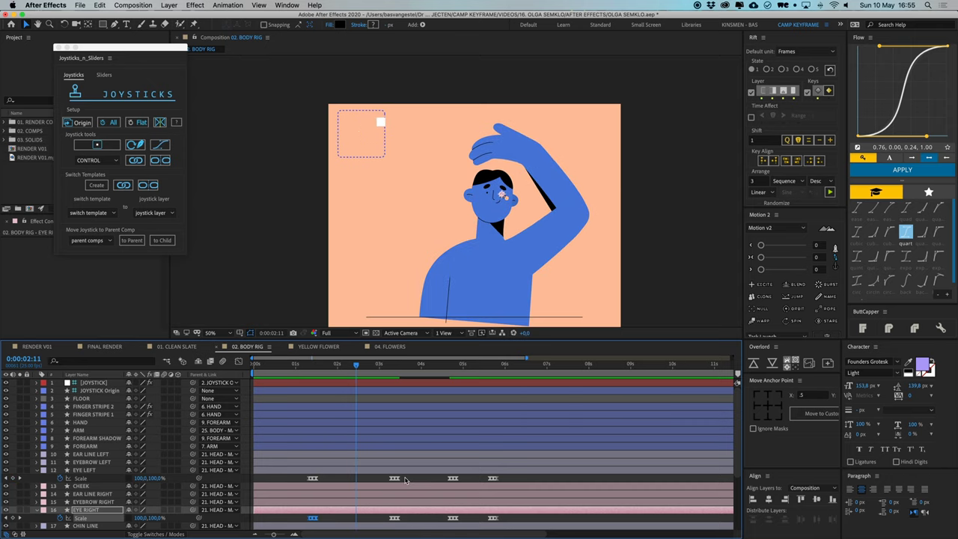
{"action": "left_click", "coordinate": [394, 478]}
{"action": "left_click", "coordinate": [407, 520]}
{"action": "key", "text": "ctrl+v"}
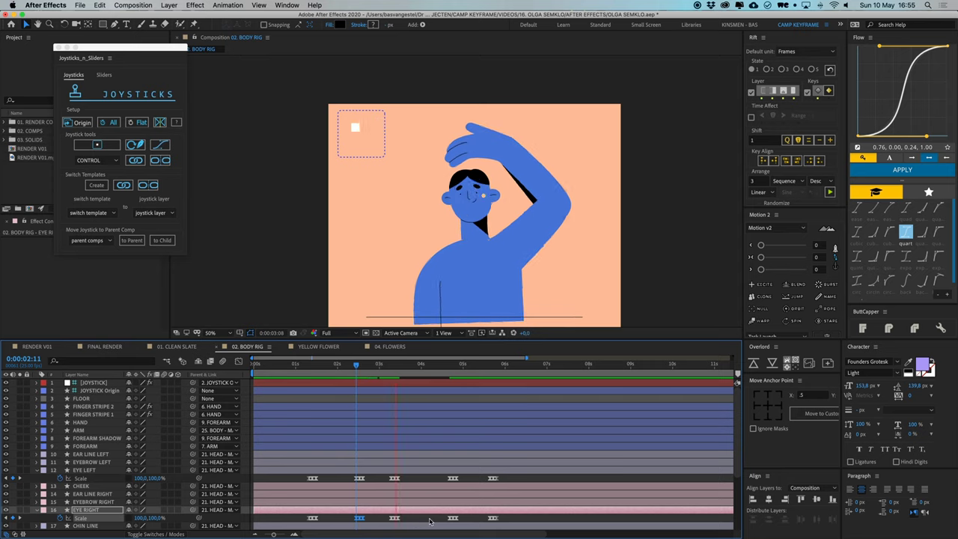
{"action": "key", "text": "space"}
- Deselect everything and collapse the revealed Scale properties of the eye layers
{"action": "left_click", "coordinate": [428, 477]}
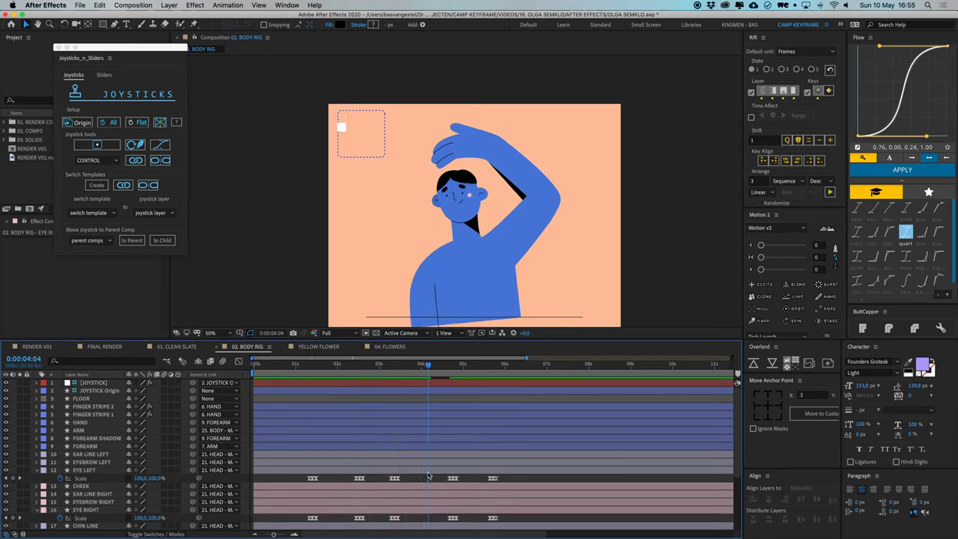
{"action": "key", "text": "u"}
{"action": "key", "text": "u"}
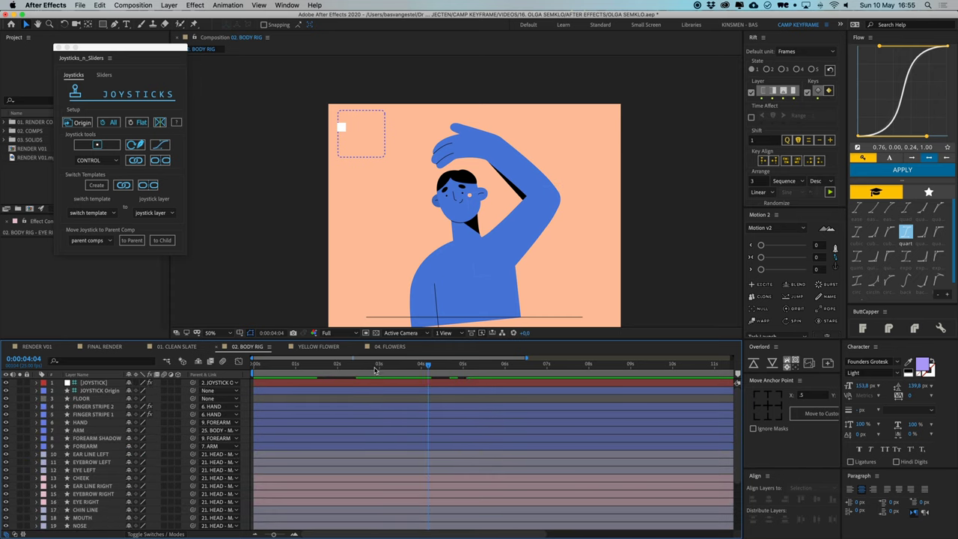
- Examine the white highlight on the head in the RENDER V01 composition around 0:00:04:06
{"action": "left_click_drag", "start_coordinate": [376, 370], "coordinate": [238, 362]}
{"action": "left_click", "coordinate": [31, 346]}
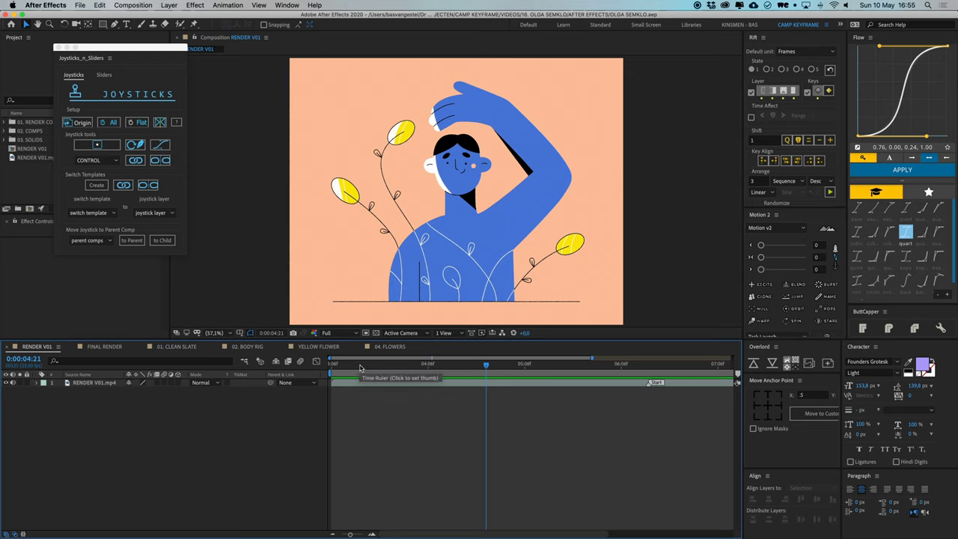
{"action": "left_click_drag", "start_coordinate": [359, 366], "coordinate": [427, 366]}
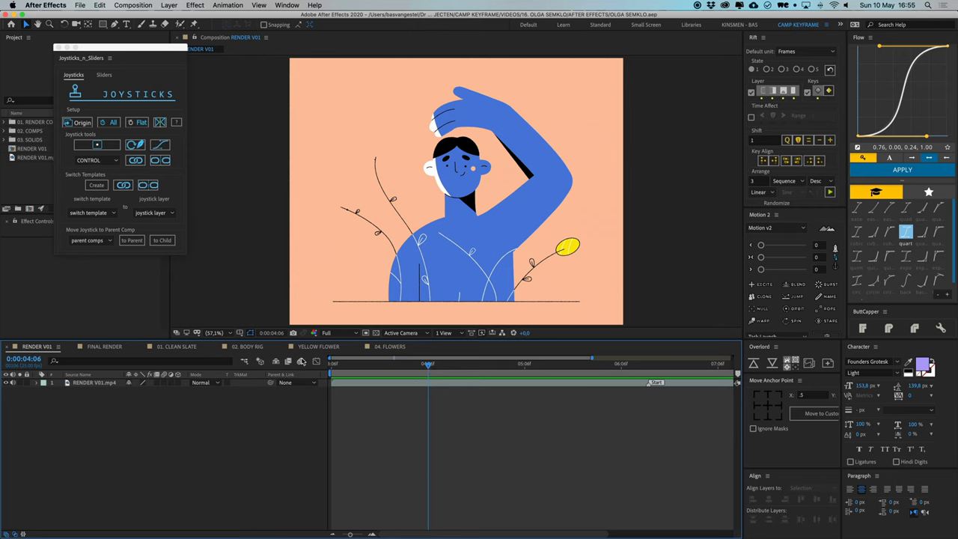
- Return to the 02. BODY RIG composition, reveal the JOYSTICK layer's keyframes and move the time to 0:00:01:03
{"action": "left_click", "coordinate": [248, 346]}
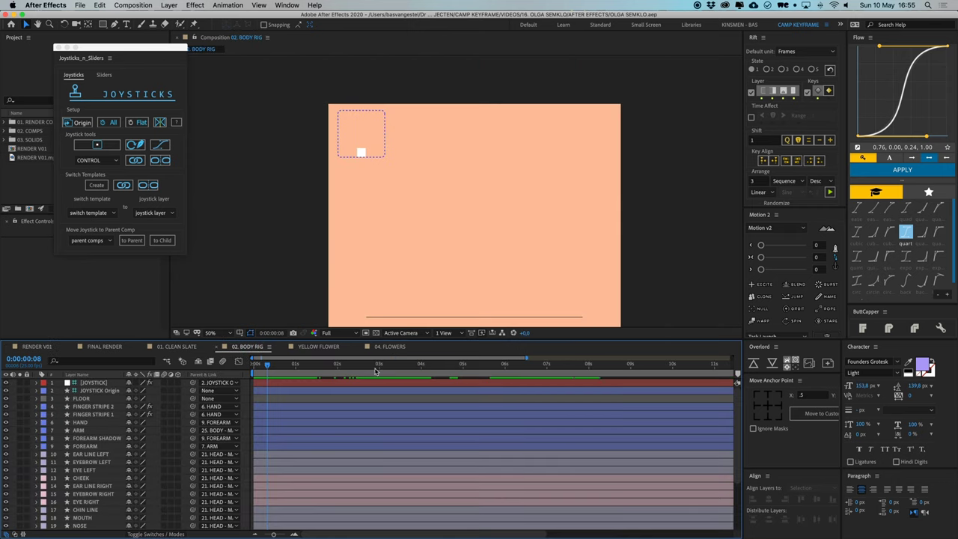
{"action": "left_click_drag", "start_coordinate": [376, 370], "coordinate": [349, 375]}
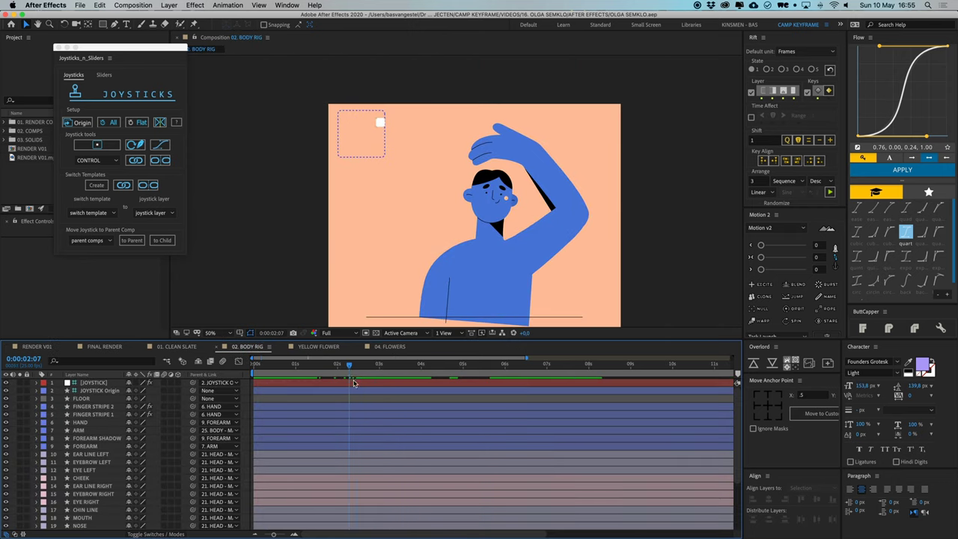
{"action": "left_click", "coordinate": [355, 383]}
{"action": "key", "text": "u"}
{"action": "left_click", "coordinate": [305, 370]}
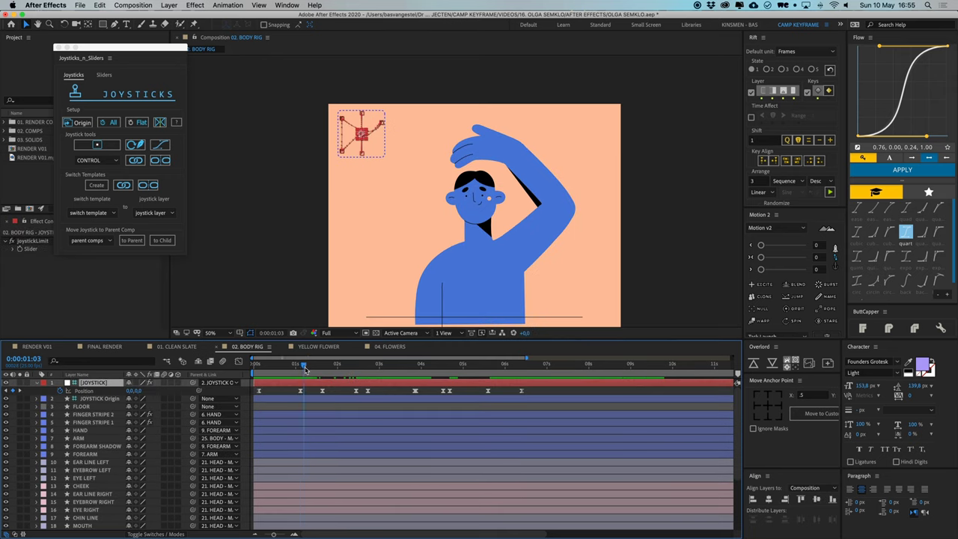
{"action": "left_click", "coordinate": [317, 391]}
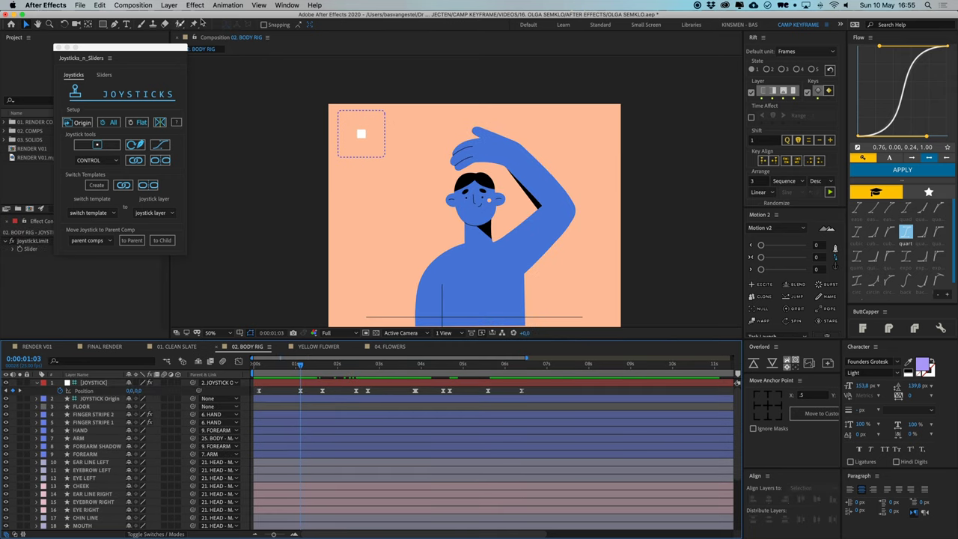
- Close the Joysticks_n_Sliders window and draw a closed white Pen shape over the outer side of the face with a curved inner edge
{"action": "left_click", "coordinate": [58, 48]}
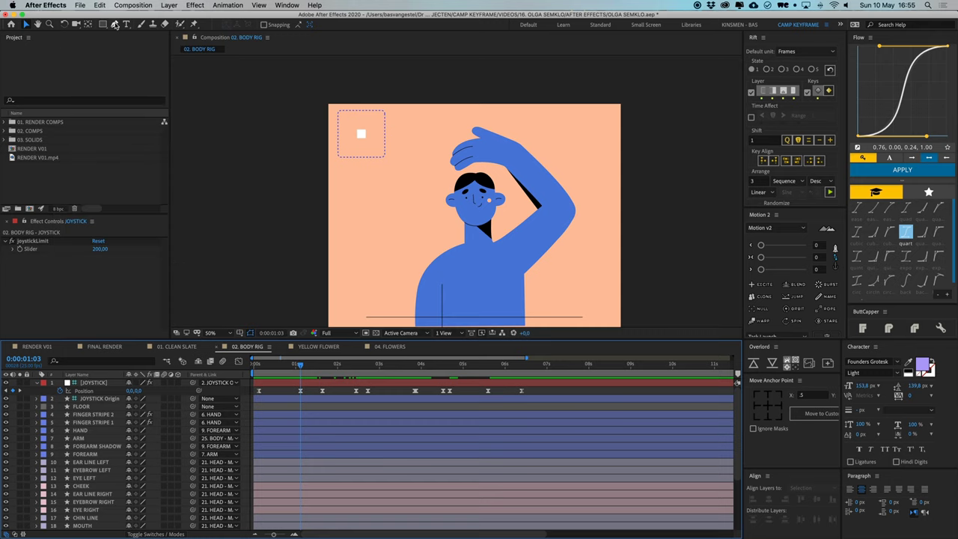
{"action": "left_click", "coordinate": [116, 26]}
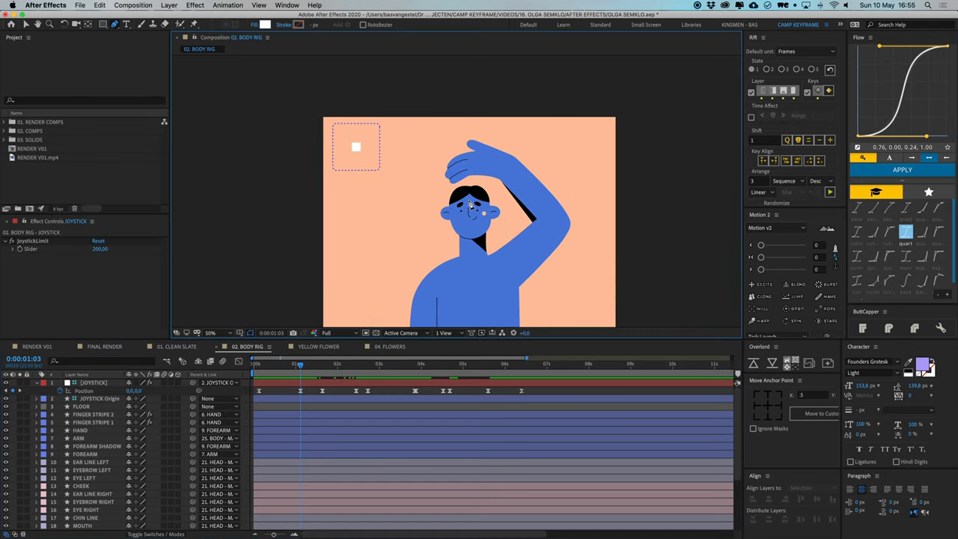
{"action": "scroll", "coordinate": [476, 189], "scroll_direction": "up", "scroll_amount": 3}
{"action": "left_click", "coordinate": [443, 180]}
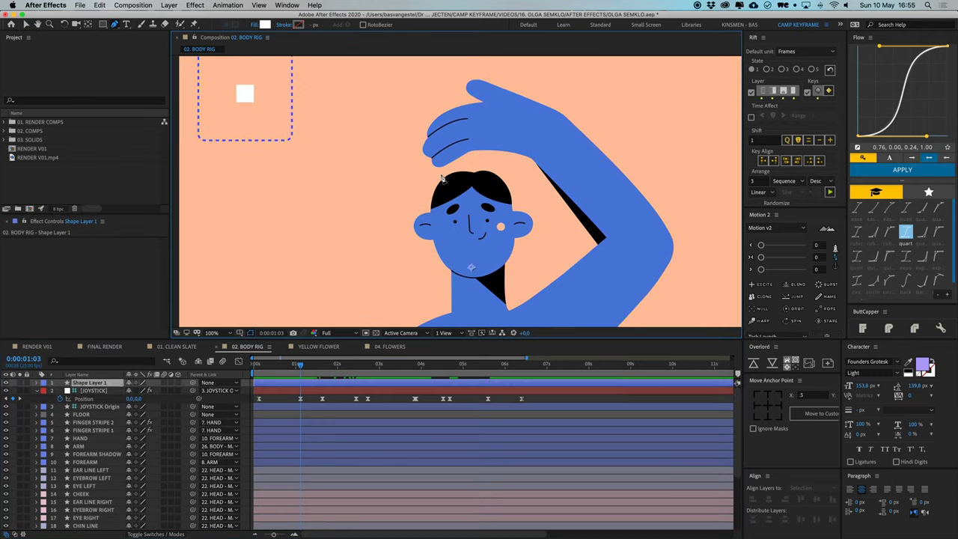
{"action": "left_click_drag", "start_coordinate": [459, 279], "coordinate": [494, 337]}
{"action": "scroll", "coordinate": [465, 318], "scroll_direction": "down", "scroll_amount": 1}
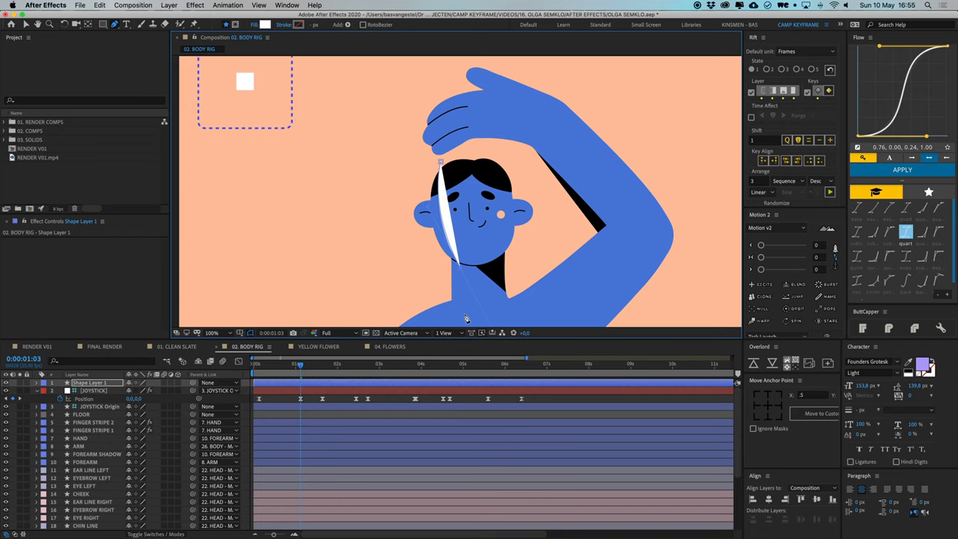
{"action": "left_click", "coordinate": [382, 302]}
{"action": "left_click", "coordinate": [356, 197]}
{"action": "left_click", "coordinate": [386, 112]}
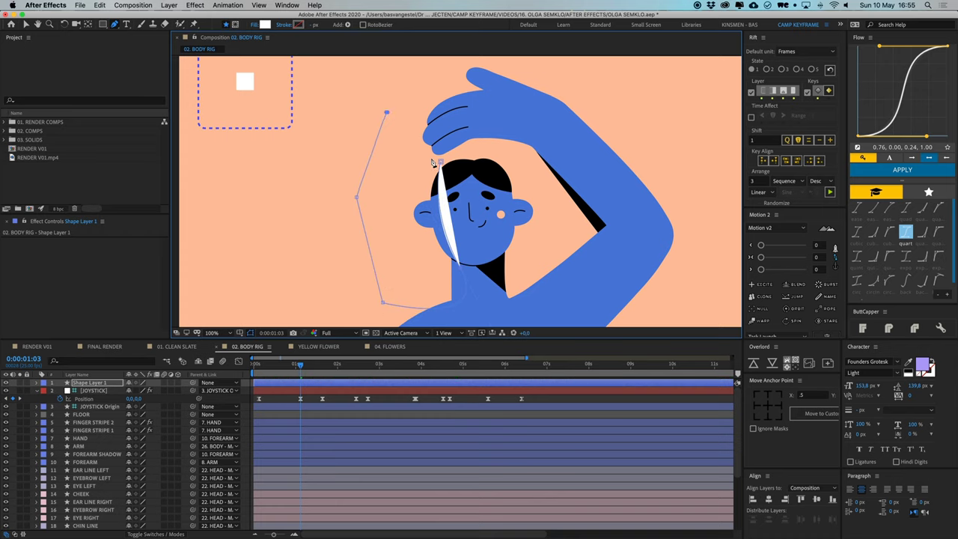
{"action": "left_click", "coordinate": [442, 163]}
{"action": "key", "text": "v"}
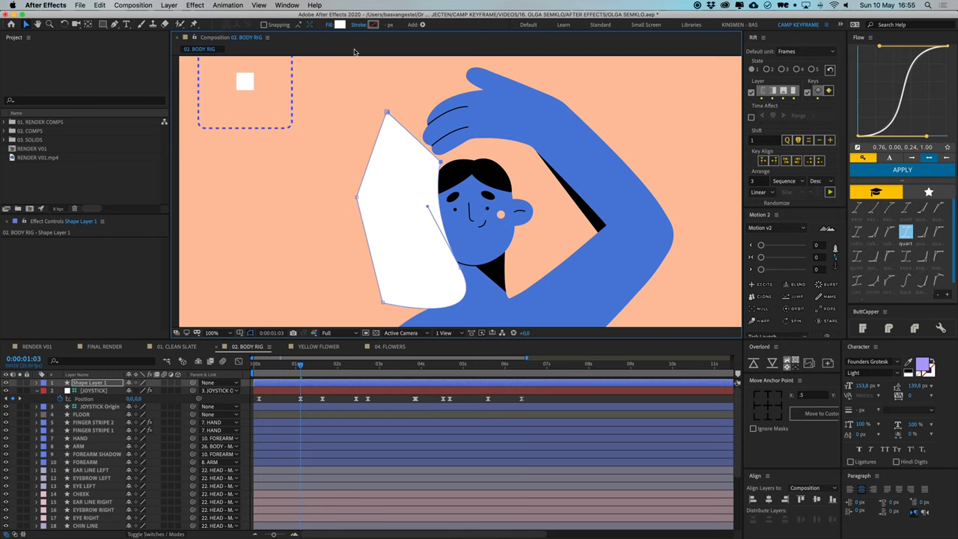
- Rename the newly drawn white shape layer as HIGHLIGHT
{"action": "left_click", "coordinate": [405, 399]}
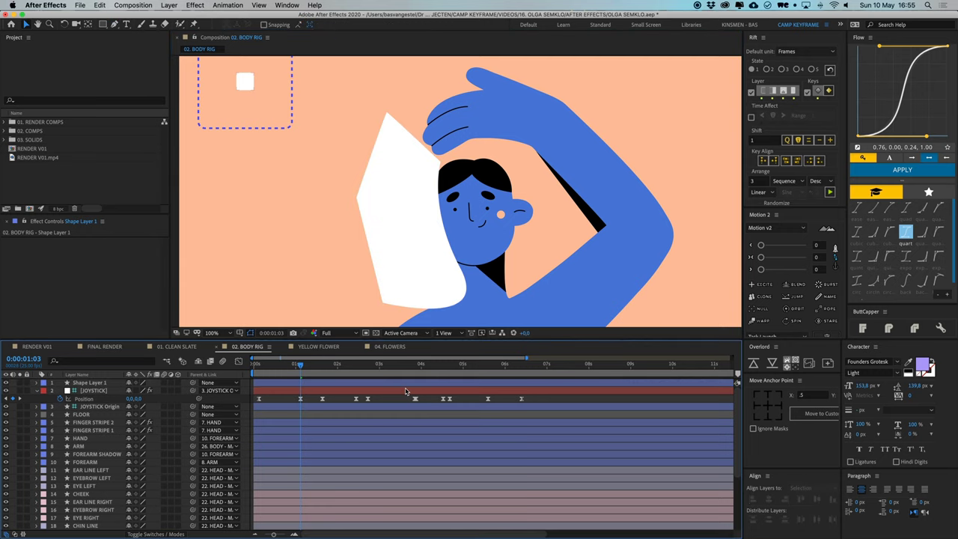
{"action": "left_click", "coordinate": [406, 383]}
{"action": "key", "text": "comma"}
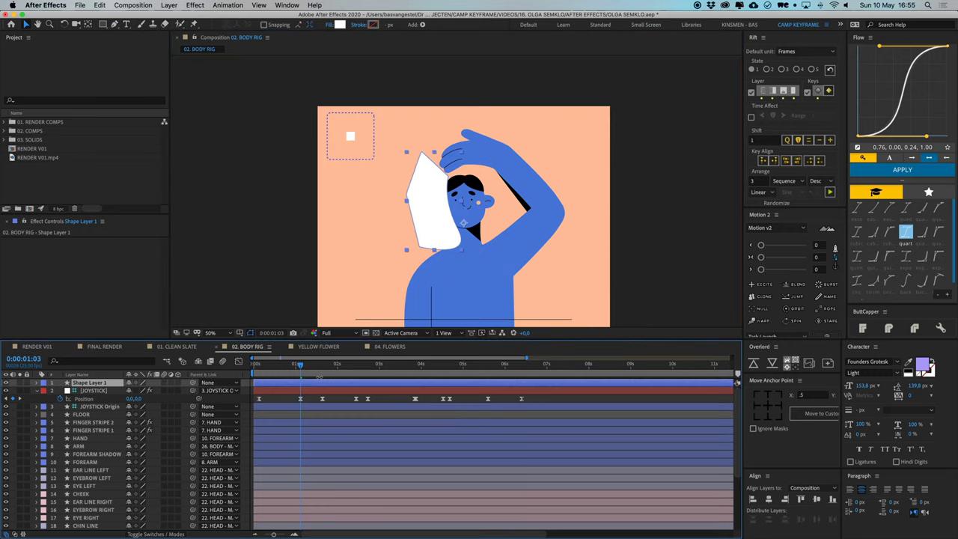
{"action": "left_click", "coordinate": [312, 383]}
{"action": "key", "text": "Return"}
{"action": "type", "text": "WHITE HI"}
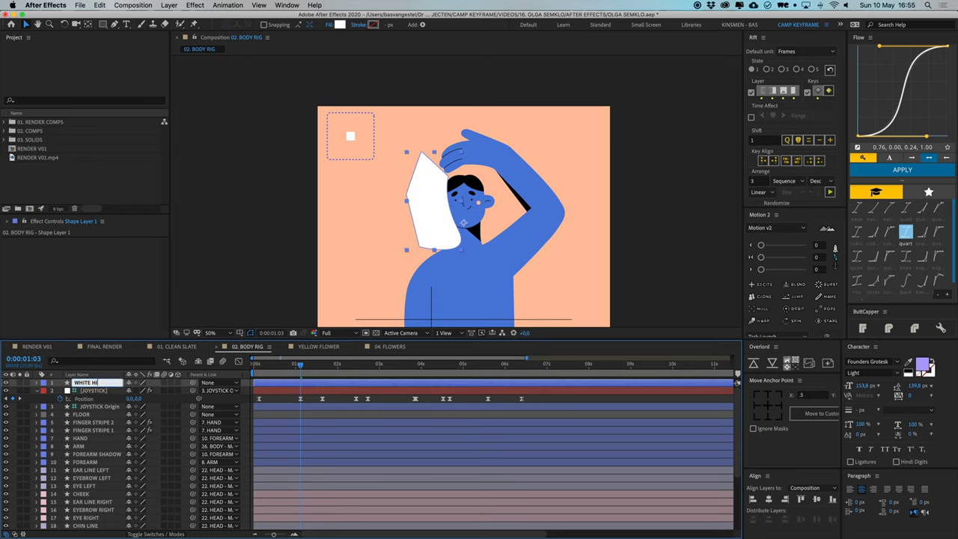
{"action": "type", "text": "HIGHLIGHT"}
{"action": "key", "text": "Return"}
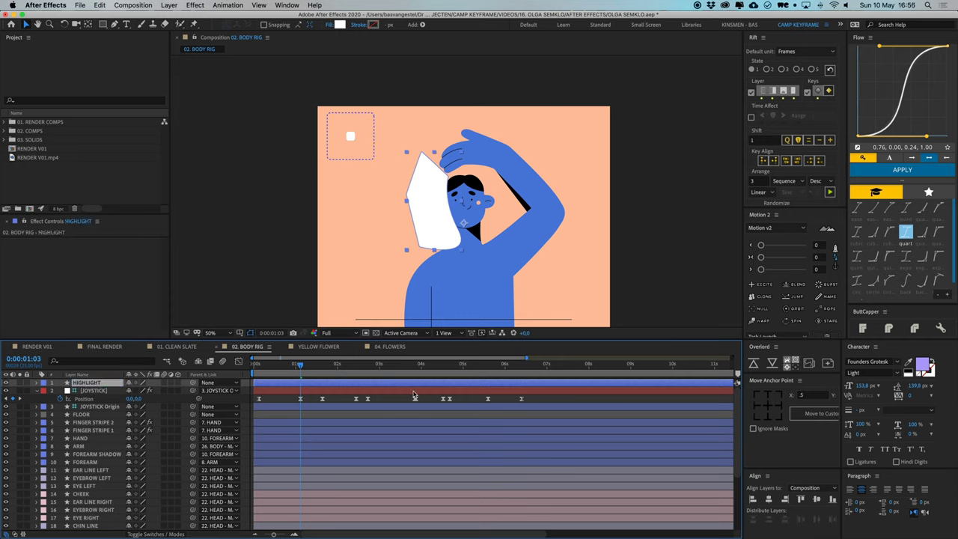
{"action": "left_click", "coordinate": [313, 403]}
{"action": "left_click", "coordinate": [223, 382]}
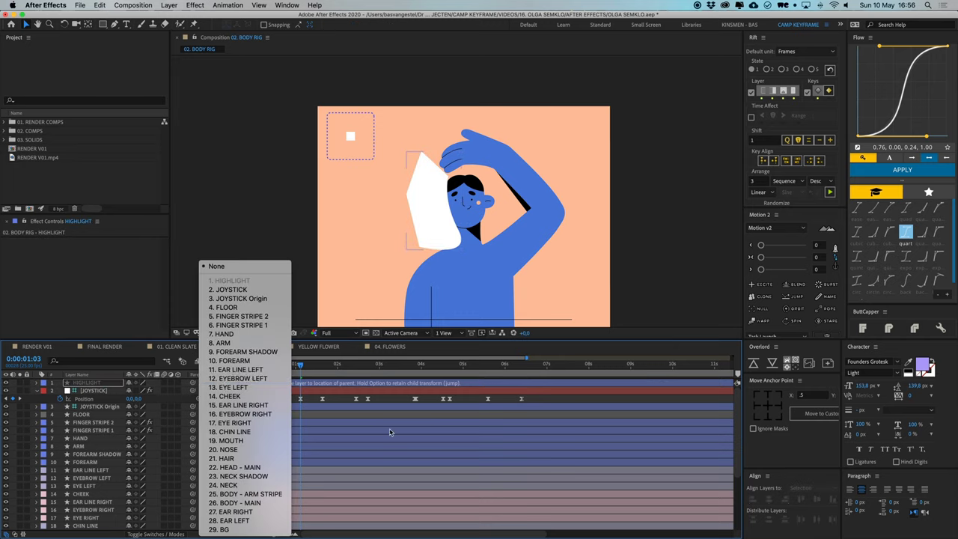
{"action": "left_click", "coordinate": [357, 384]}
{"action": "left_click", "coordinate": [217, 383]}
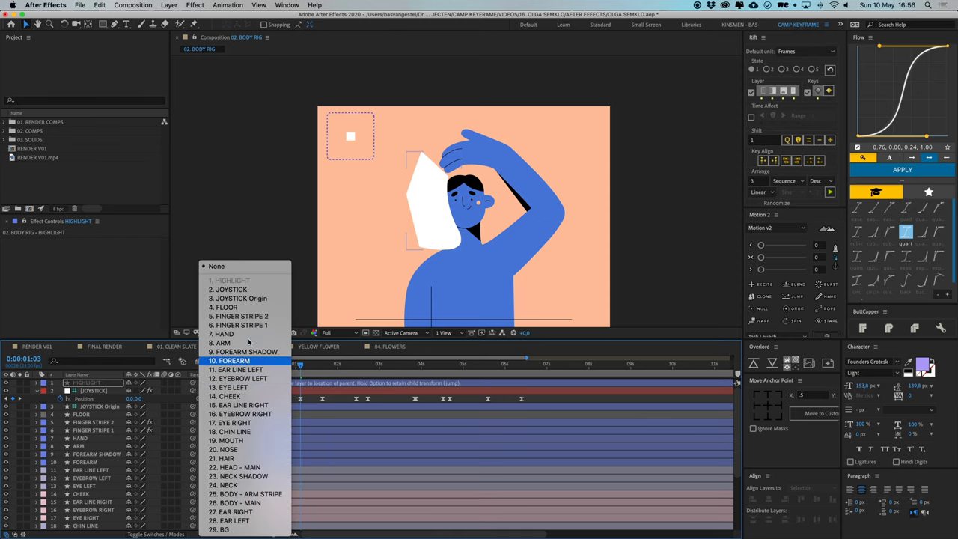
{"action": "left_click", "coordinate": [303, 509]}
- Rename the HEAD - MAIN layer as FACE
{"action": "scroll", "coordinate": [90, 419], "scroll_direction": "down", "scroll_amount": 5}
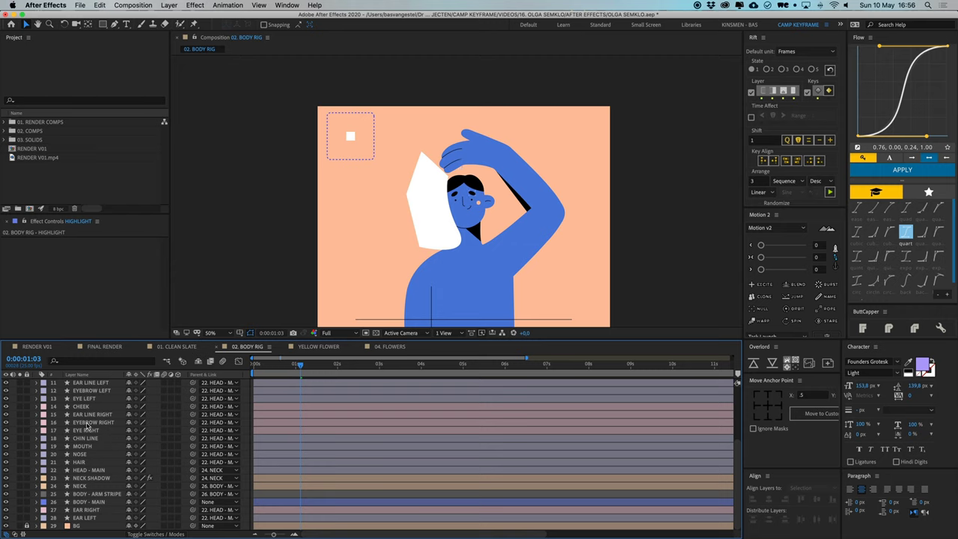
{"action": "left_click", "coordinate": [96, 472]}
{"action": "key", "text": "Return"}
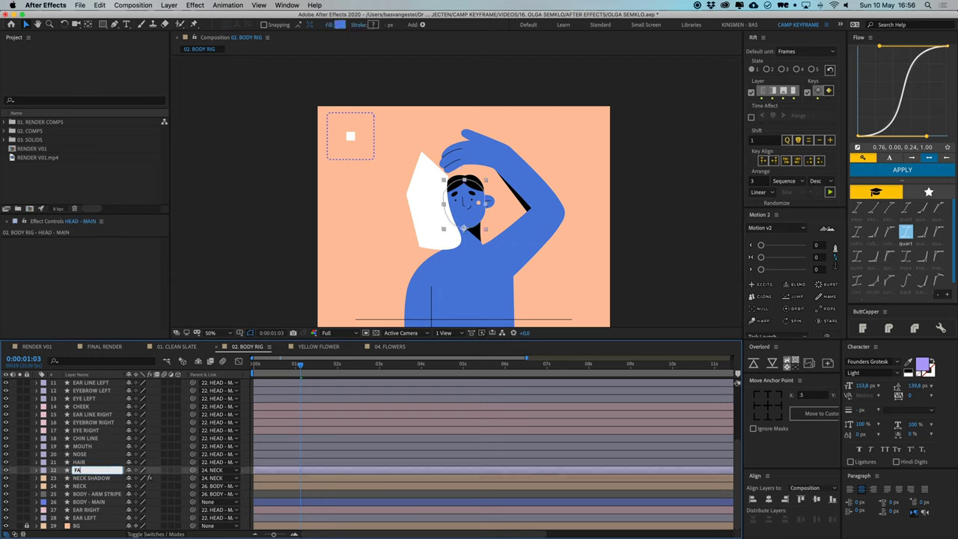
{"action": "type", "text": "FACE"}
{"action": "key", "text": "Return"}
- Move the HIGHLIGHT layer directly above the FACE layer and parent it to FACE
{"action": "scroll", "coordinate": [102, 455], "scroll_direction": "up", "scroll_amount": 5}
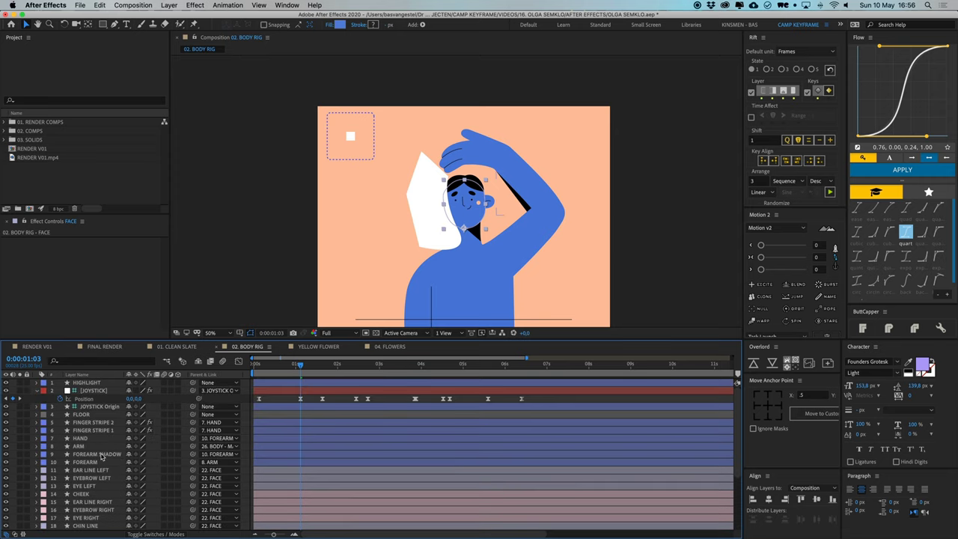
{"action": "left_click_drag", "start_coordinate": [91, 385], "coordinate": [97, 494]}
{"action": "left_click", "coordinate": [88, 494]}
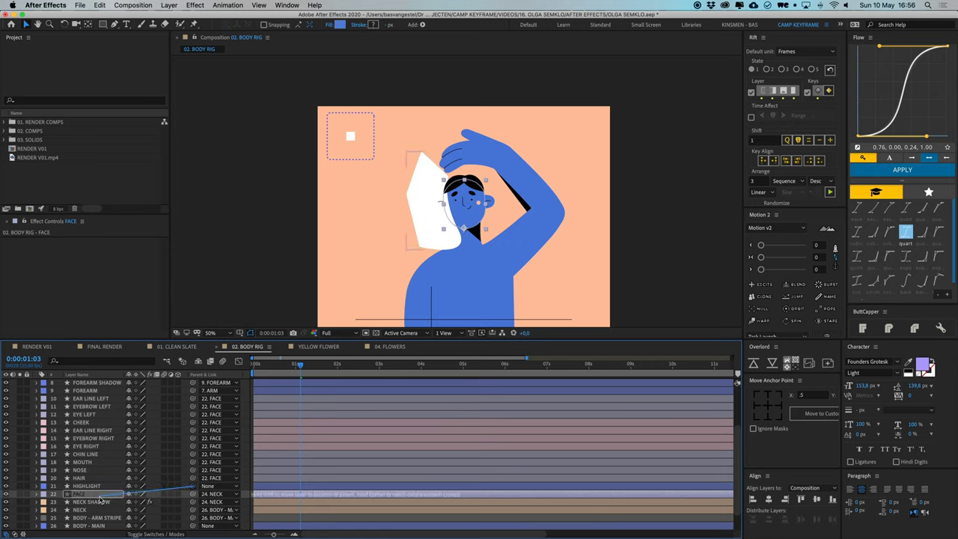
- Set the FACE layer's label colour to Yellow and move the time to 0:00:01:04
{"action": "left_click", "coordinate": [49, 496]}
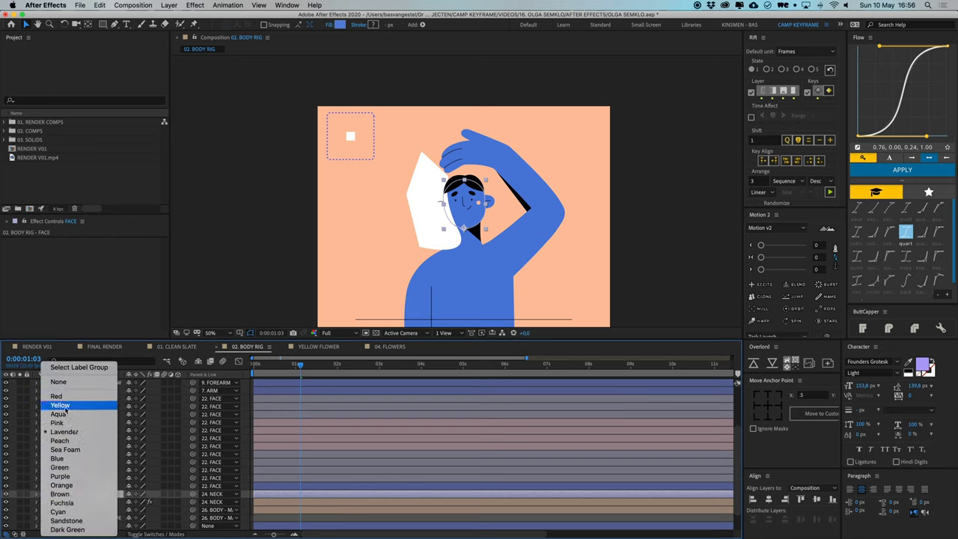
{"action": "left_click", "coordinate": [60, 405]}
{"action": "left_click", "coordinate": [86, 486]}
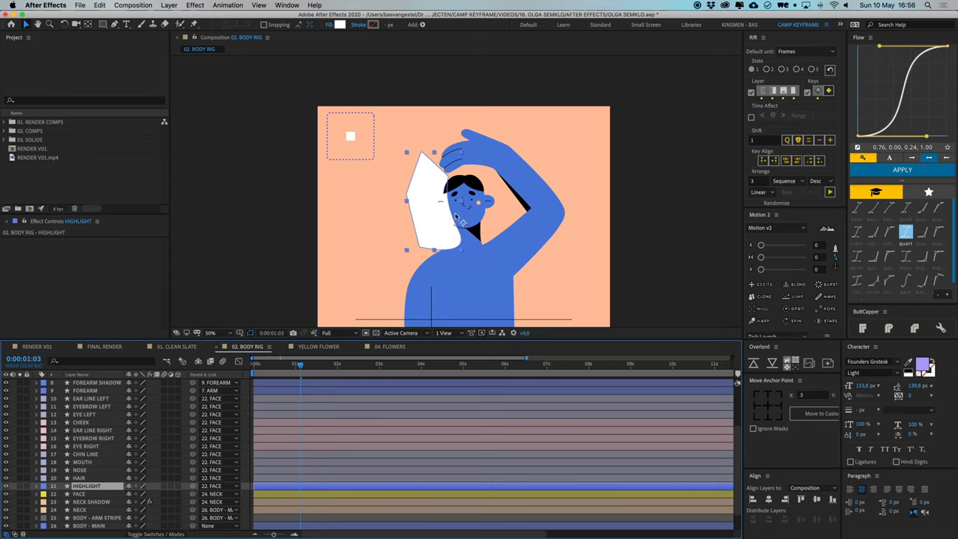
{"action": "left_click", "coordinate": [250, 485]}
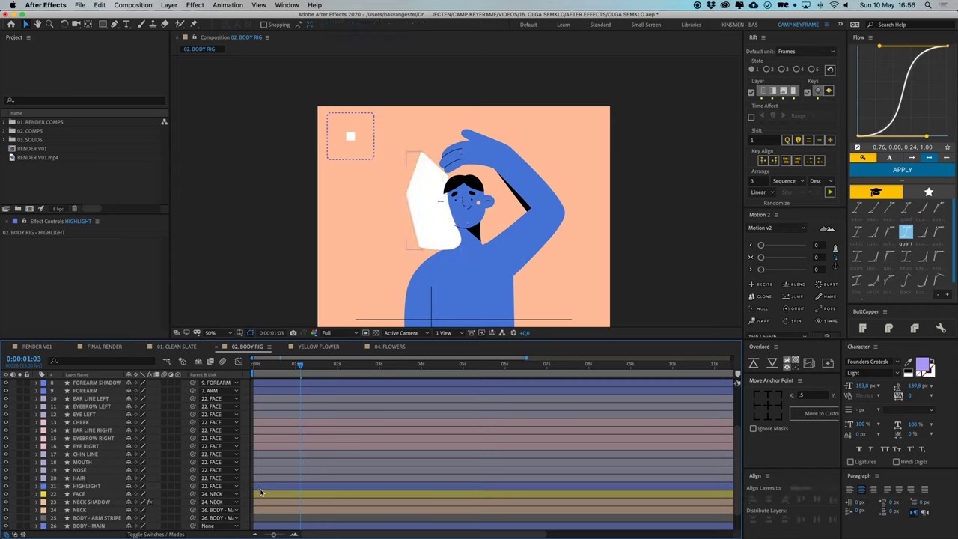
{"action": "mouse_move", "coordinate": [311, 368]}
{"action": "left_mouse_down"}
{"action": "mouse_move", "coordinate": [361, 369]}
{"action": "mouse_move", "coordinate": [292, 373]}
{"action": "mouse_move", "coordinate": [303, 365]}
{"action": "left_mouse_up"}
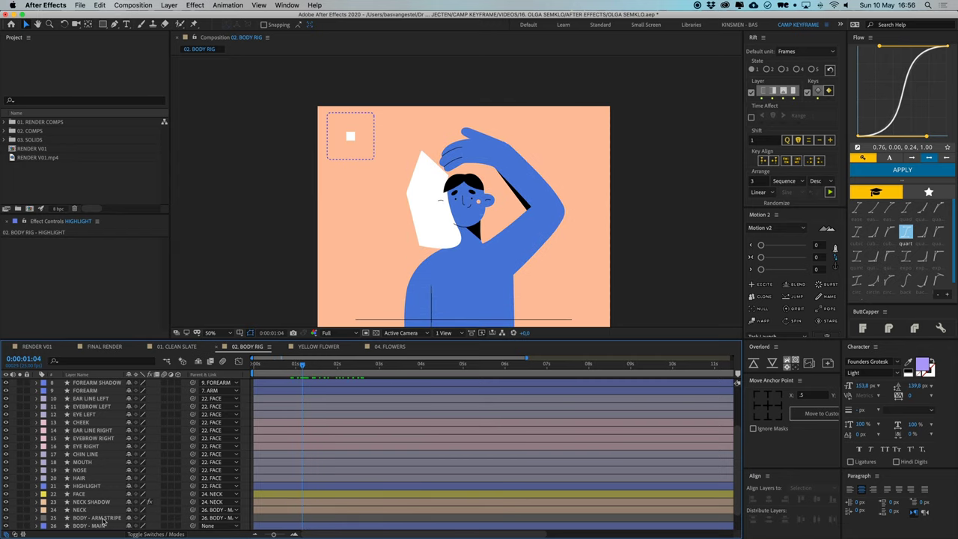
- Apply the Set Matte effect to the HIGHLIGHT layer and take its matte from the FACE layer
{"action": "left_click", "coordinate": [101, 486]}
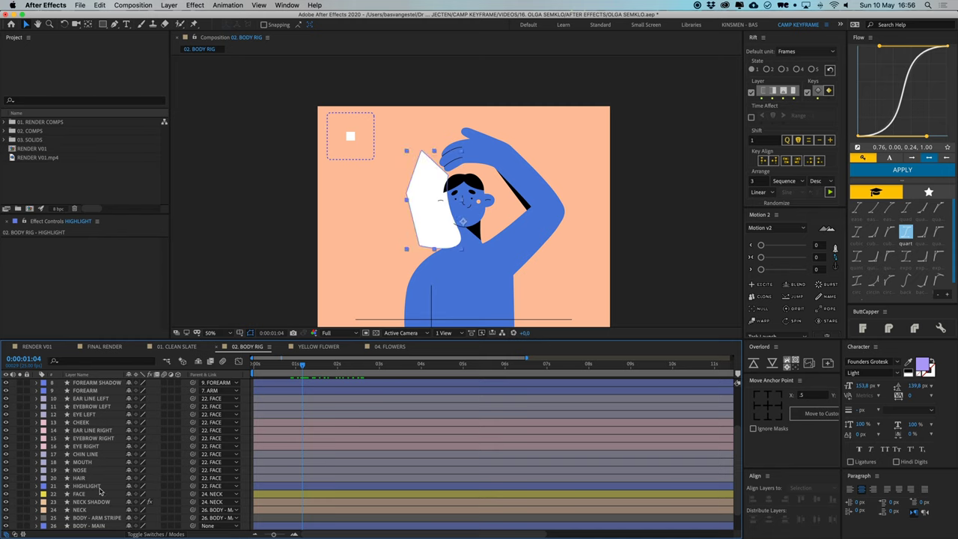
{"action": "left_click", "coordinate": [315, 5]}
{"action": "type", "text": "set matte"}
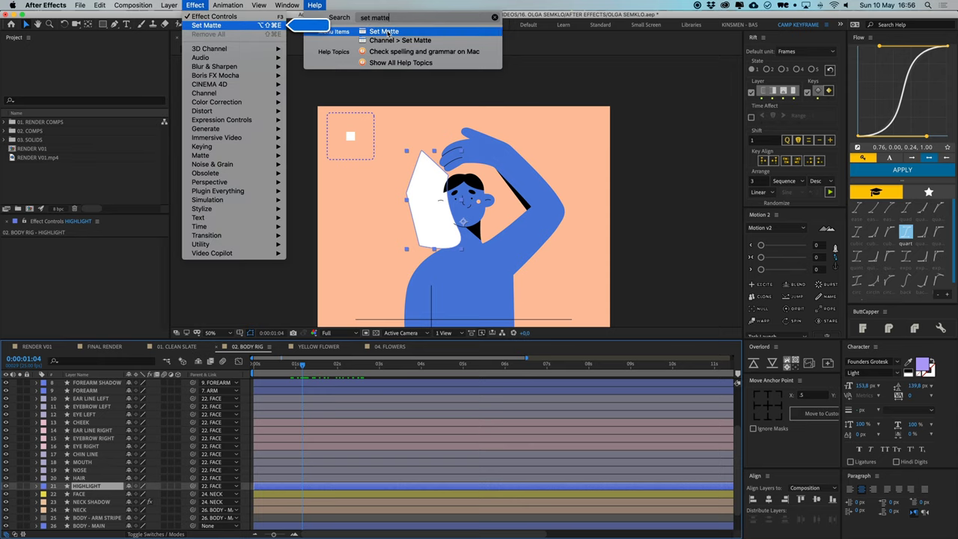
{"action": "left_click", "coordinate": [387, 31]}
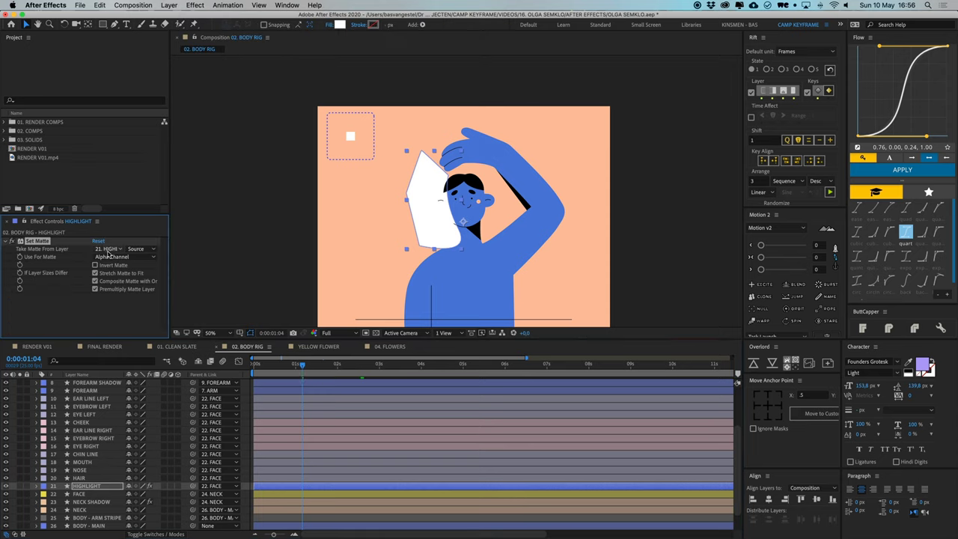
{"action": "left_click", "coordinate": [108, 248]}
{"action": "left_click", "coordinate": [131, 454]}
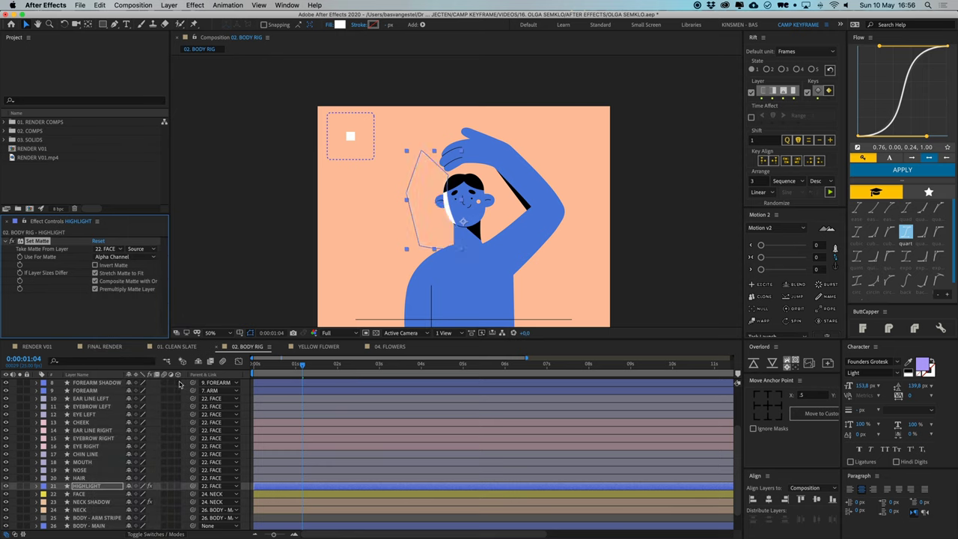
{"action": "left_click", "coordinate": [251, 492]}
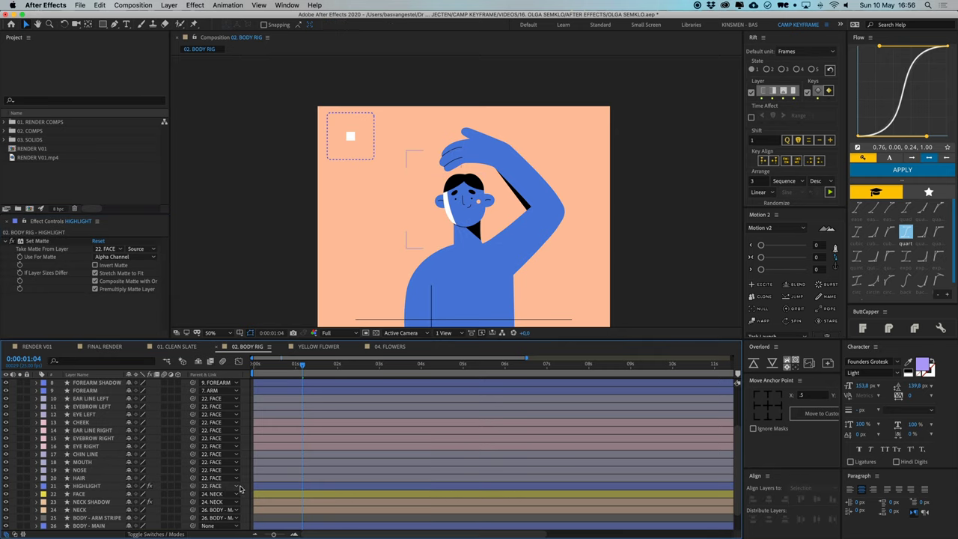
- Duplicate the HIGHLIGHT layer, naming the copy HIGHLIGHT EAR and the original HIGHLIGHT FACE
{"action": "left_click", "coordinate": [135, 487]}
{"action": "key", "text": "ctrl+d"}
{"action": "key", "text": "Return"}
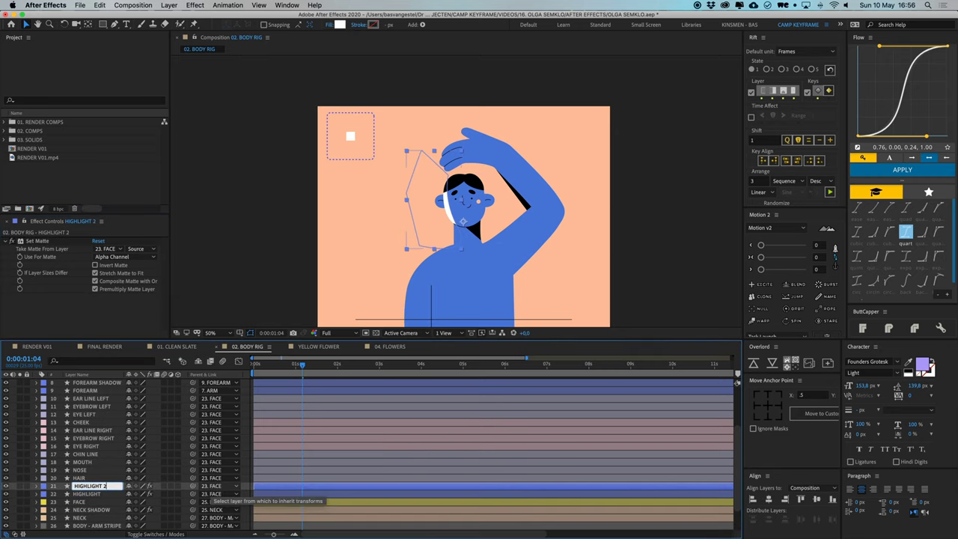
{"action": "key", "text": "Return"}
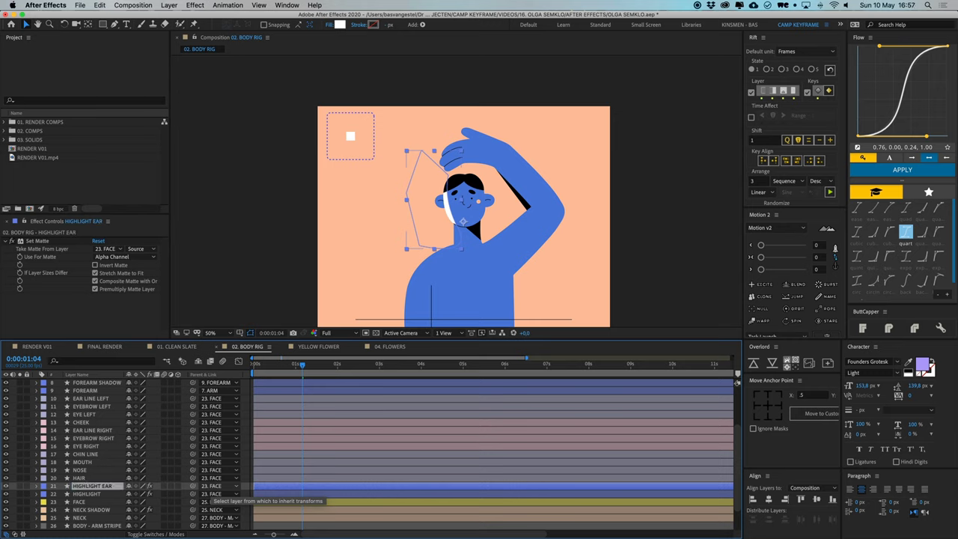
{"action": "left_click", "coordinate": [120, 495]}
{"action": "key", "text": "Return"}
{"action": "type", "text": "FACE"}
{"action": "key", "text": "Return"}
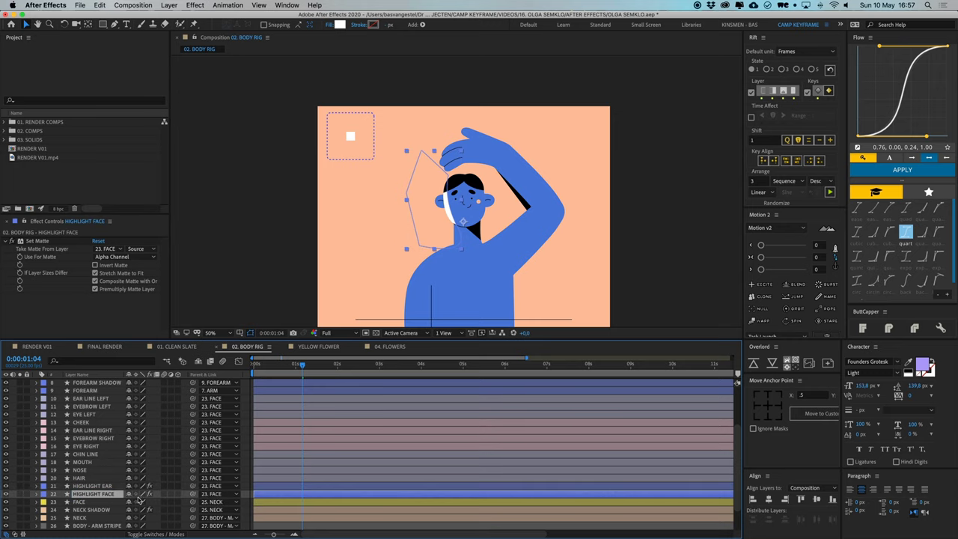
- Change the Set Matte source of the HIGHLIGHT EAR layer to the EAR LEFT layer
{"action": "left_click", "coordinate": [106, 486]}
{"action": "left_click", "coordinate": [112, 249]}
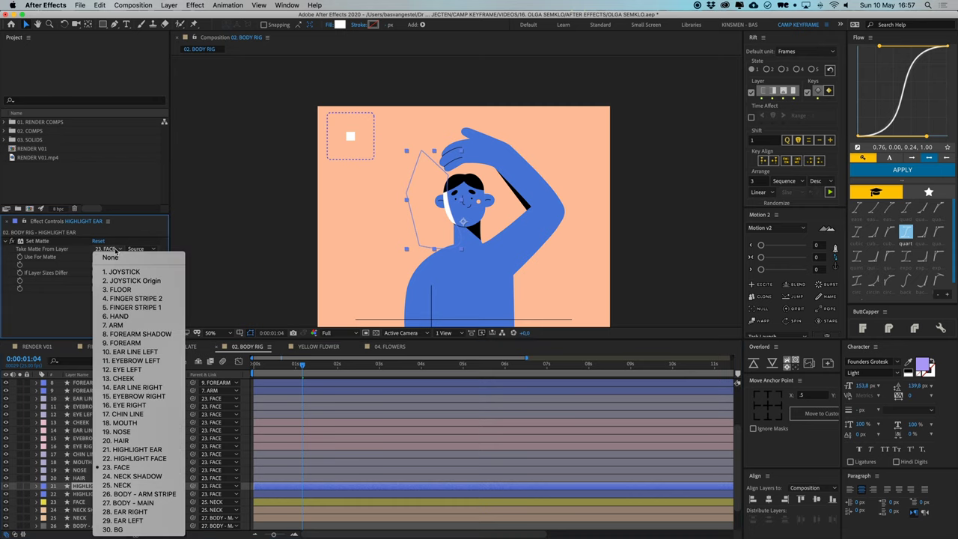
{"action": "left_click", "coordinate": [162, 516]}
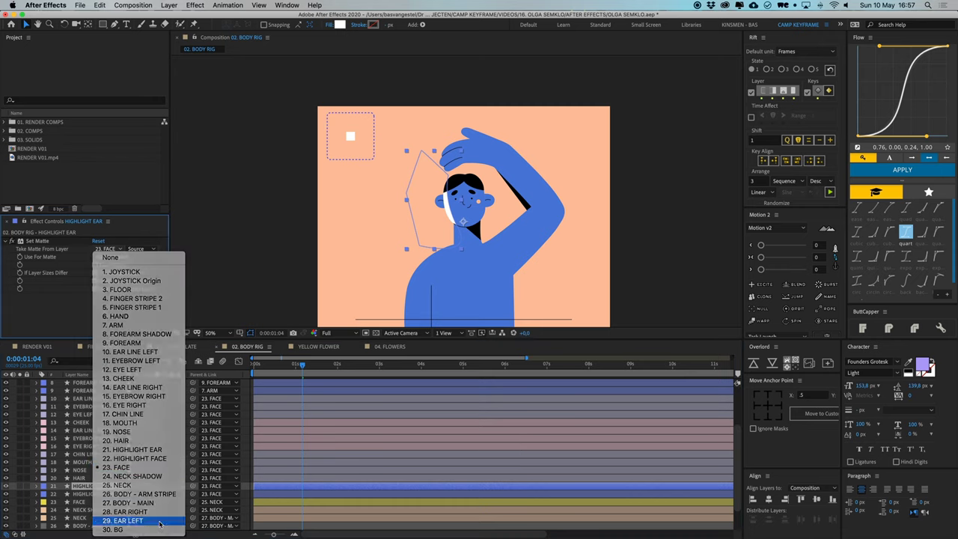
{"action": "left_click", "coordinate": [248, 478]}
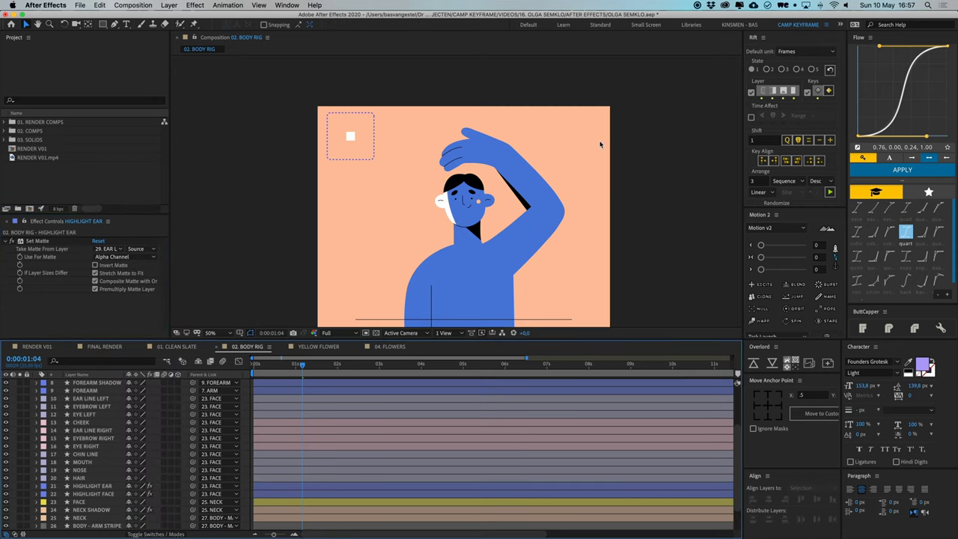
- Compare the white highlight's motion on the head with the RENDER V01 composition between 0:00:04:06 and 0:00:05:13
{"action": "left_click_drag", "start_coordinate": [585, 215], "coordinate": [585, 201]}
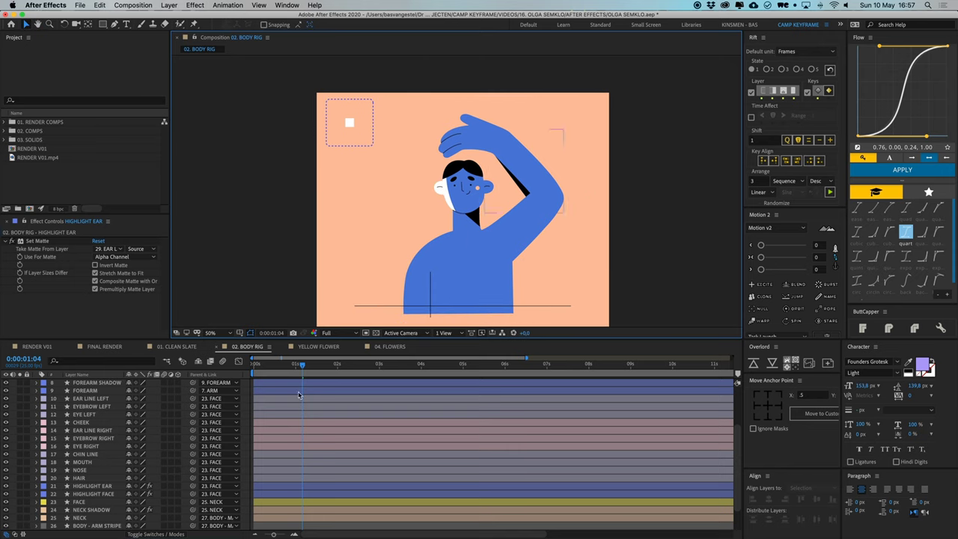
{"action": "mouse_move", "coordinate": [302, 368]}
{"action": "left_mouse_down"}
{"action": "mouse_move", "coordinate": [284, 372]}
{"action": "mouse_move", "coordinate": [307, 371]}
{"action": "left_mouse_up"}
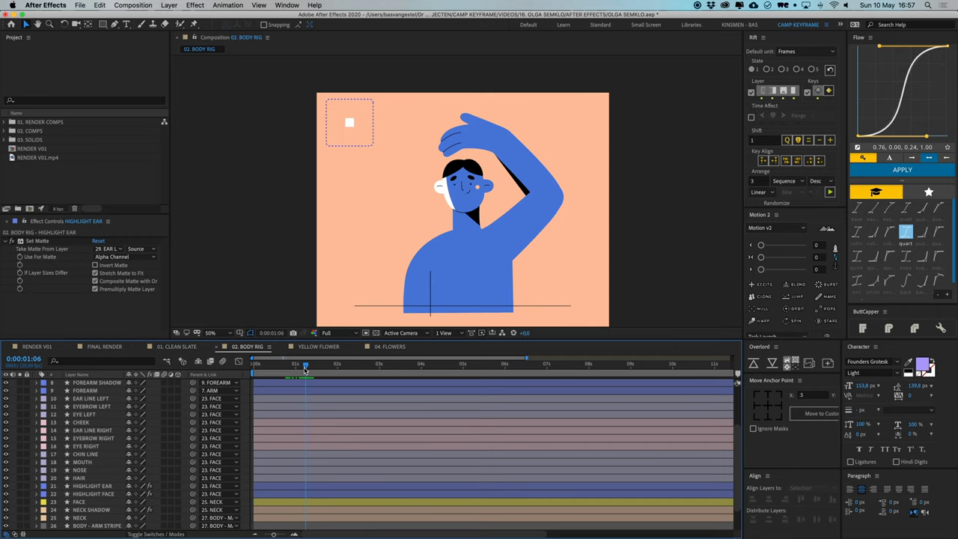
{"action": "left_click", "coordinate": [36, 347]}
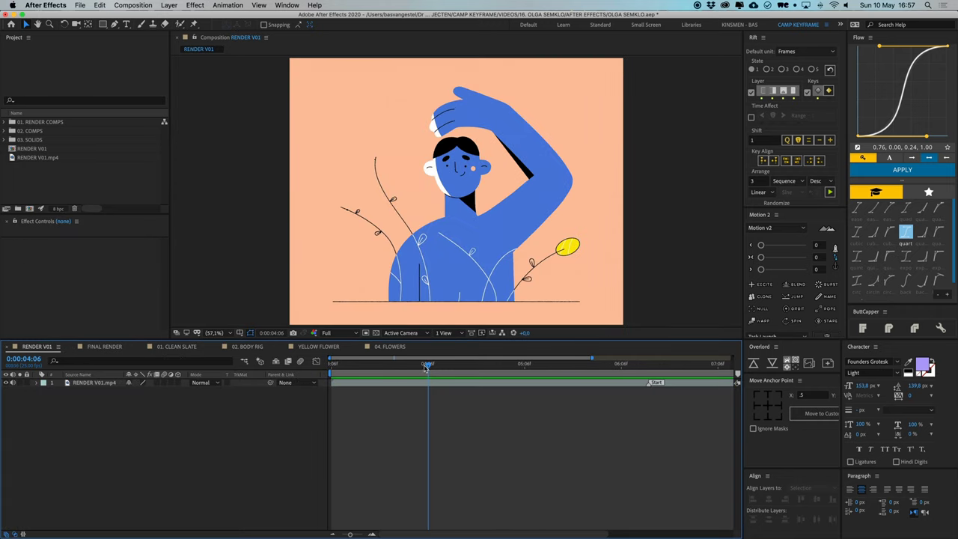
{"action": "left_click_drag", "start_coordinate": [426, 367], "coordinate": [551, 374]}
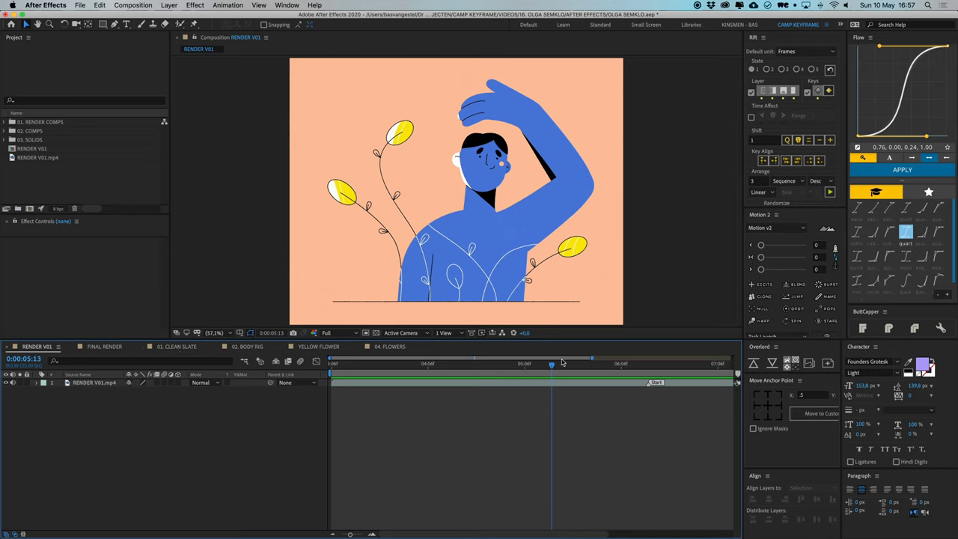
{"action": "left_click_drag", "start_coordinate": [550, 369], "coordinate": [499, 373]}
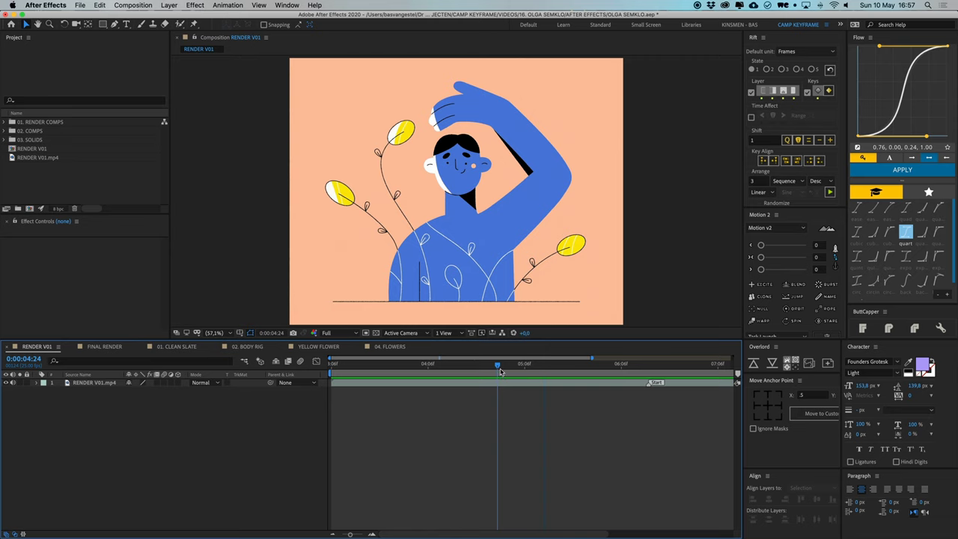
- In the 02. BODY RIG composition, parent HIGHLIGHT EAR to HIGHLIGHT FACE, then test-move HIGHLIGHT FACE and undo the move
{"action": "left_click", "coordinate": [247, 347]}
{"action": "left_click", "coordinate": [97, 487]}
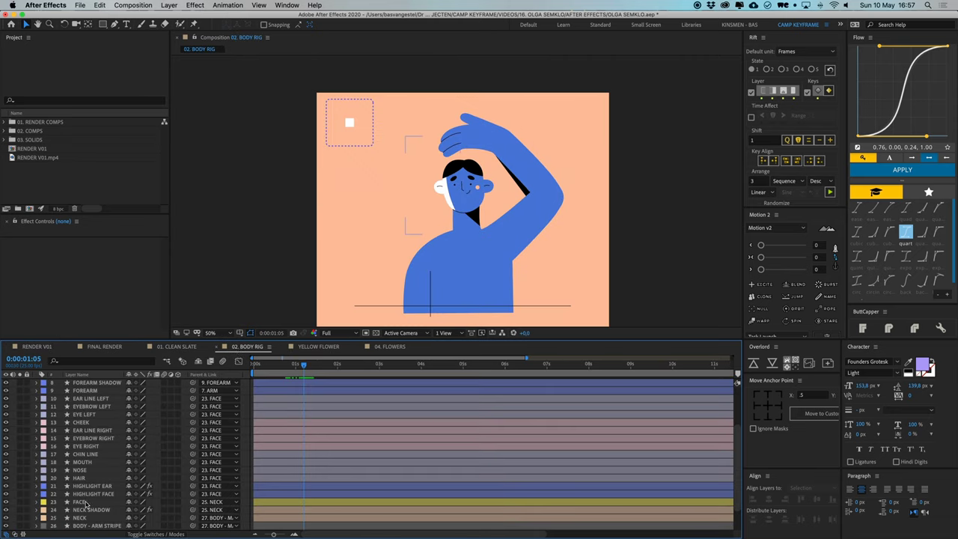
{"action": "left_click_drag", "start_coordinate": [193, 487], "coordinate": [117, 495]}
{"action": "left_click", "coordinate": [122, 495]}
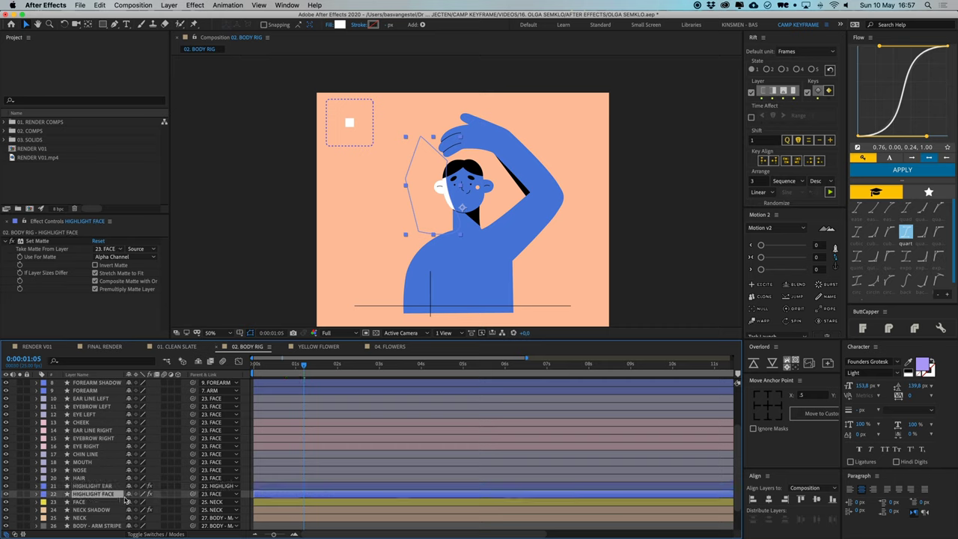
{"action": "left_click_drag", "start_coordinate": [443, 202], "coordinate": [438, 204]}
{"action": "key", "text": "super+z"}
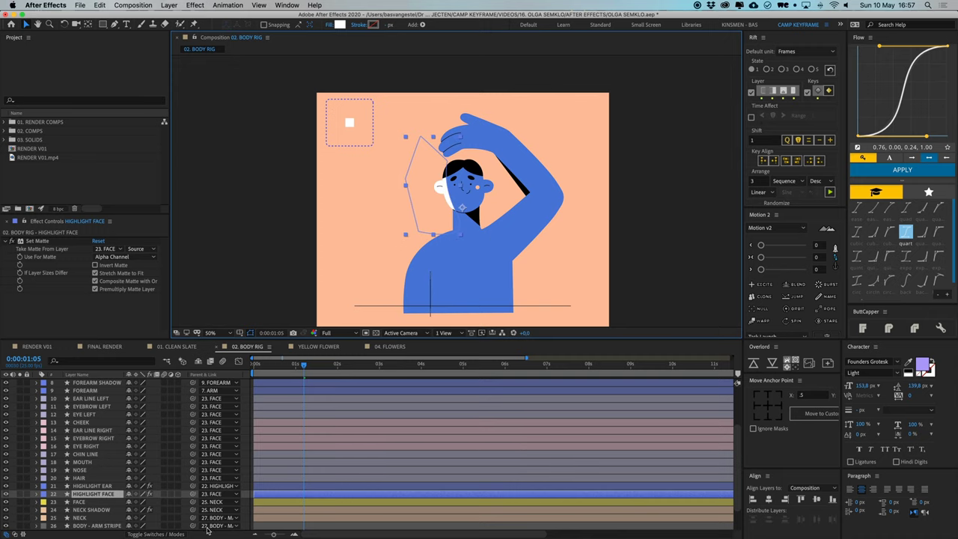
- Move the time to the JOYSTICK position keyframe at 0:00:01:16, keeping HIGHLIGHT FACE selected
{"action": "key", "text": "slash"}
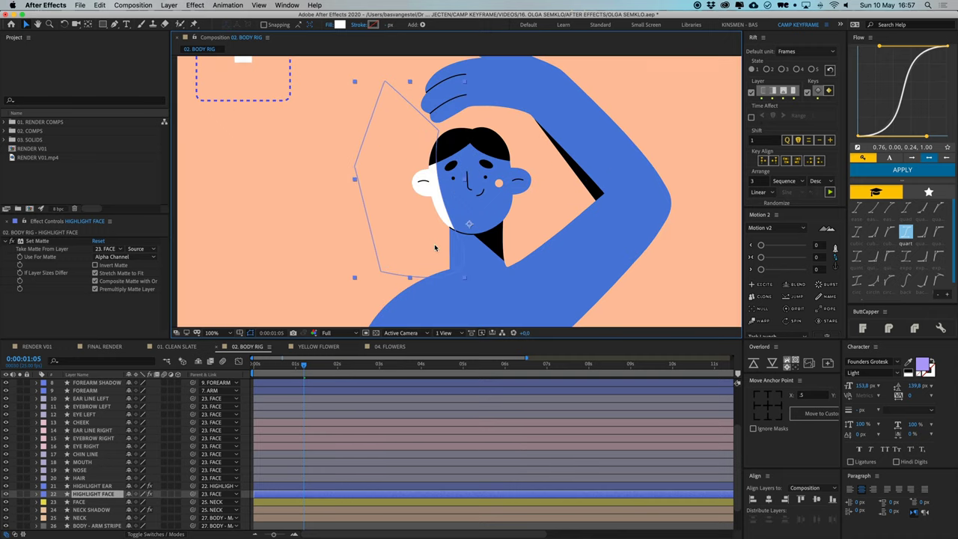
{"action": "scroll", "coordinate": [300, 422], "scroll_direction": "up", "scroll_amount": 3}
{"action": "left_click_drag", "start_coordinate": [304, 370], "coordinate": [327, 374]}
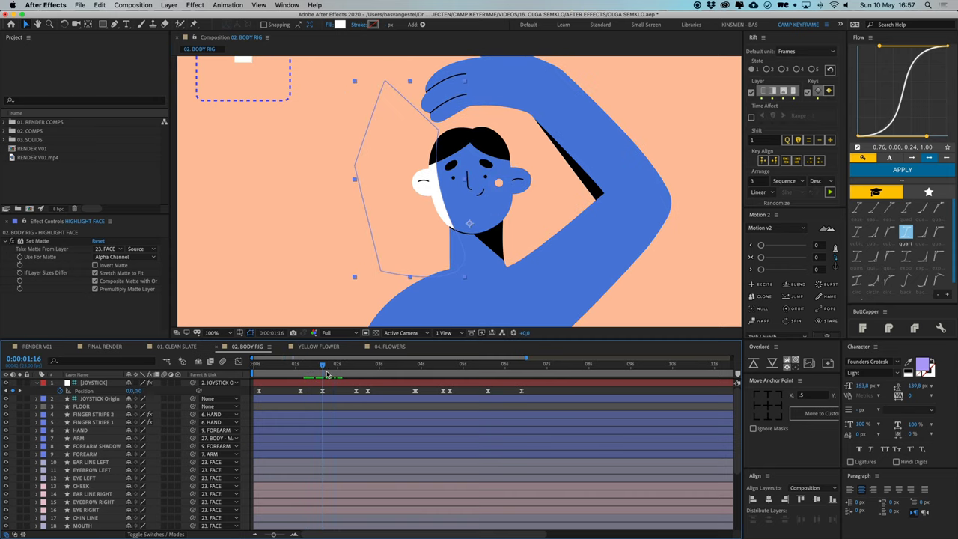
- Keyframe HIGHLIGHT FACE's Position at 0:00:01:16, and at 0:00:02:11 shift it slightly toward the ear to -26.3, 164.9
{"action": "scroll", "coordinate": [327, 419], "scroll_direction": "down", "scroll_amount": 4}
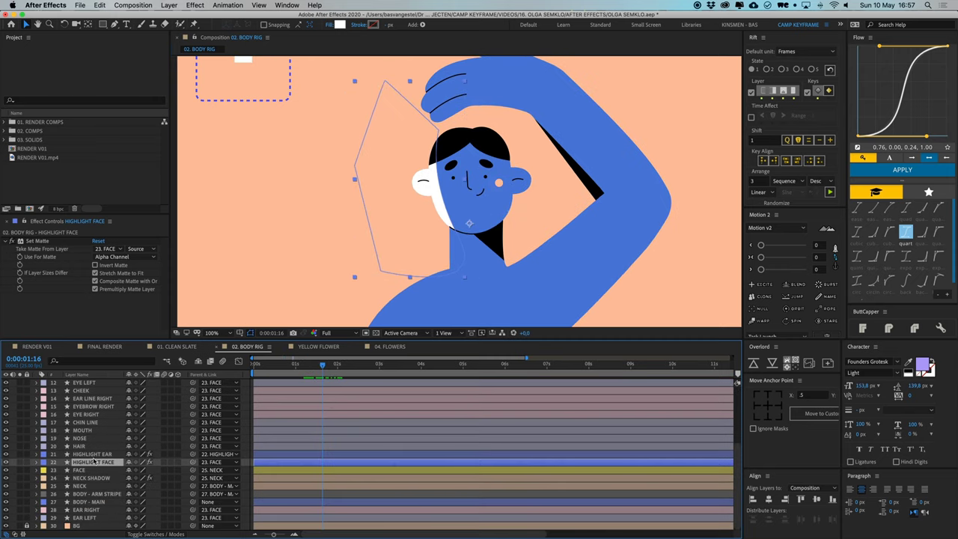
{"action": "key", "text": "p"}
{"action": "left_click", "coordinate": [61, 471]}
{"action": "scroll", "coordinate": [380, 462], "scroll_direction": "up", "scroll_amount": 4}
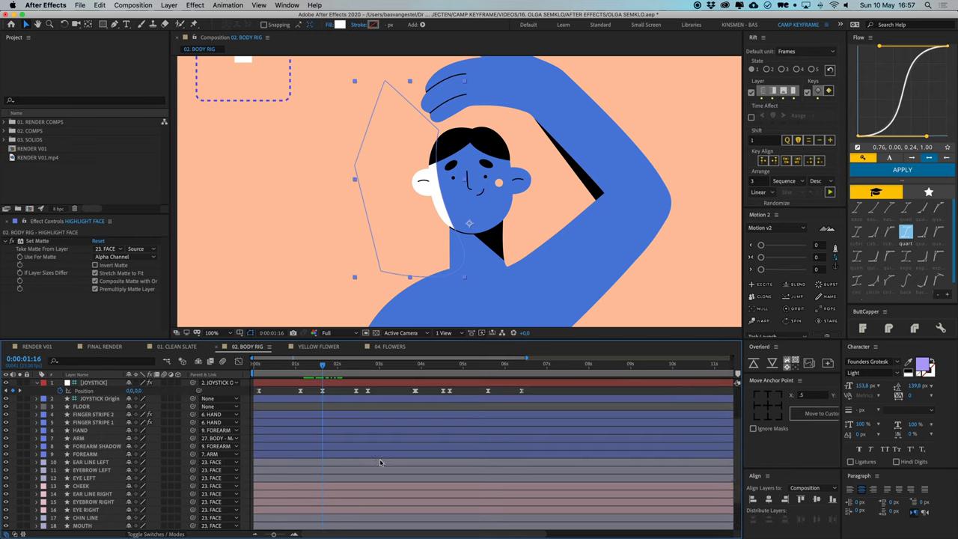
{"action": "left_click", "coordinate": [356, 366]}
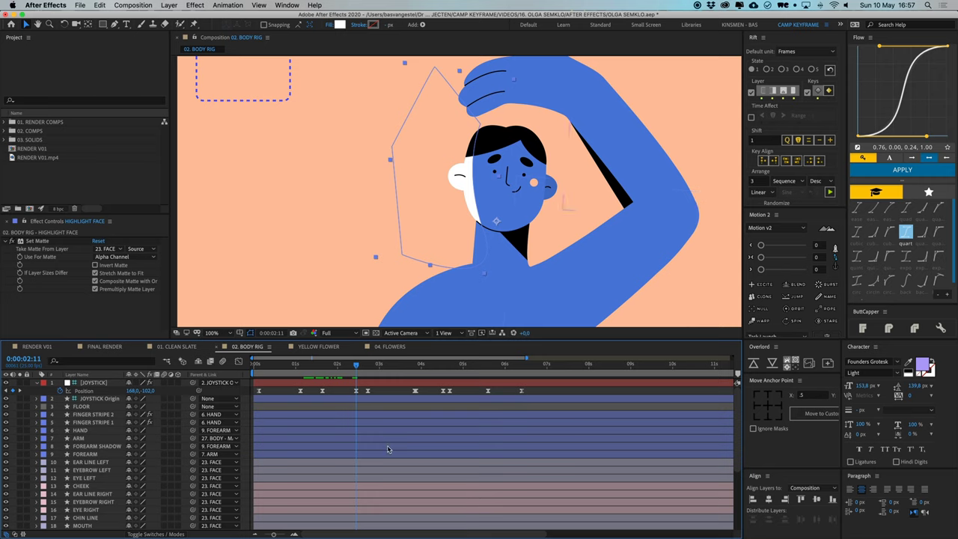
{"action": "left_click_drag", "start_coordinate": [467, 192], "coordinate": [463, 192]}
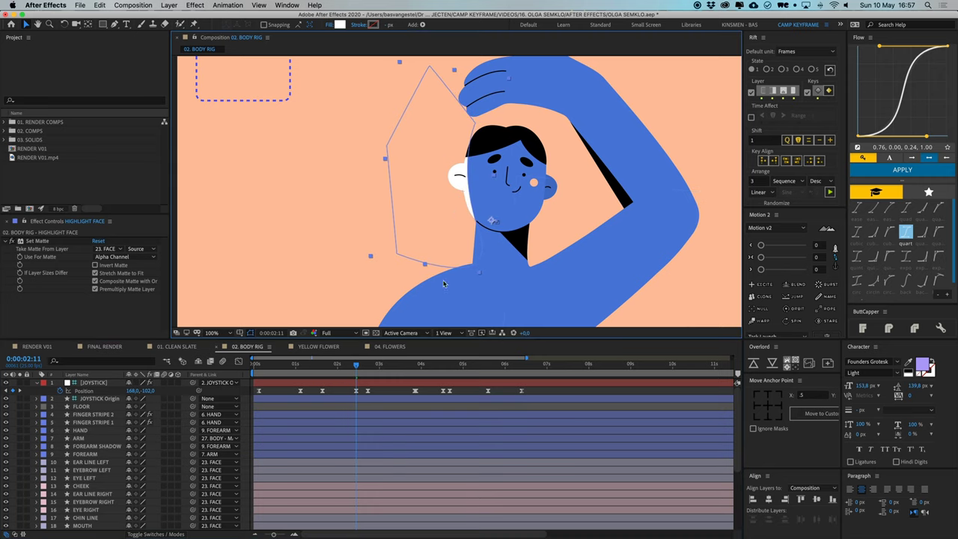
- Read the easing 0.76, 0.00, 0.24, 1.00 from the JOYSTICK Position keyframes in Flow and apply it to HIGHLIGHT FACE's Position keyframes
{"action": "left_click", "coordinate": [319, 392]}
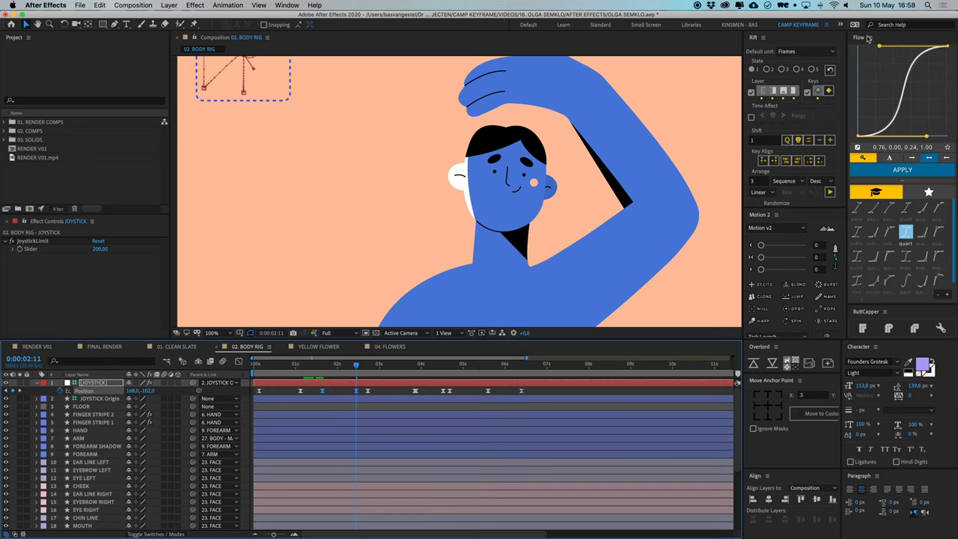
{"action": "left_click", "coordinate": [857, 148]}
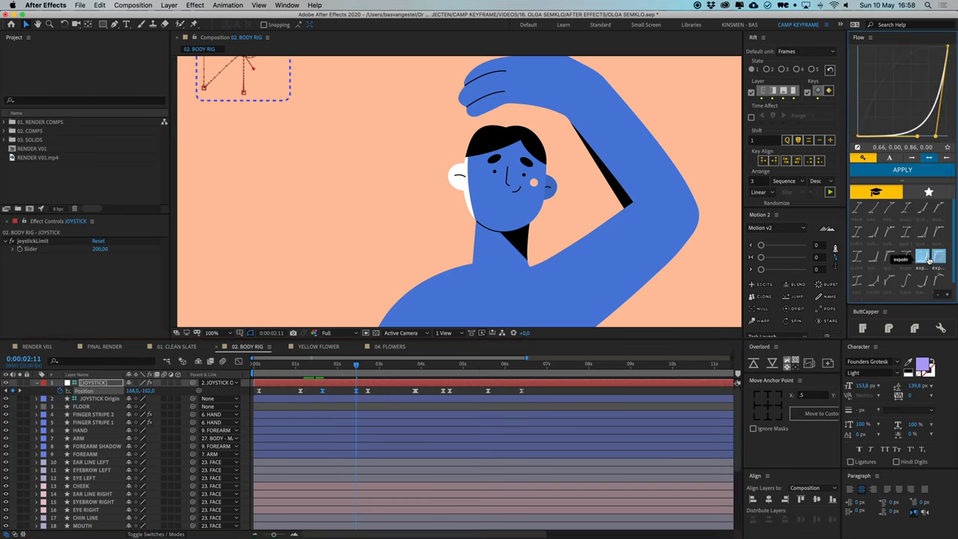
{"action": "left_click", "coordinate": [936, 238]}
{"action": "left_click", "coordinate": [922, 231]}
{"action": "left_click", "coordinate": [905, 256]}
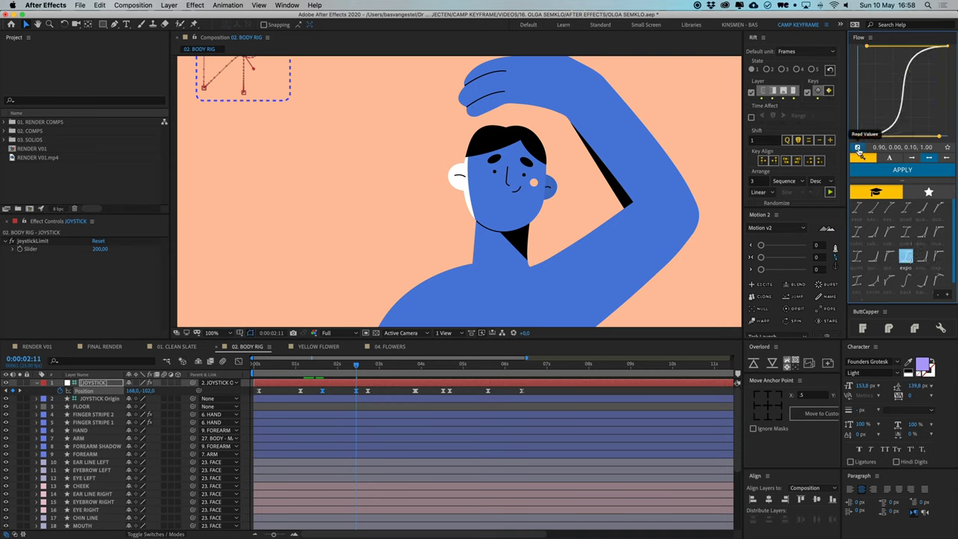
{"action": "left_click", "coordinate": [858, 148]}
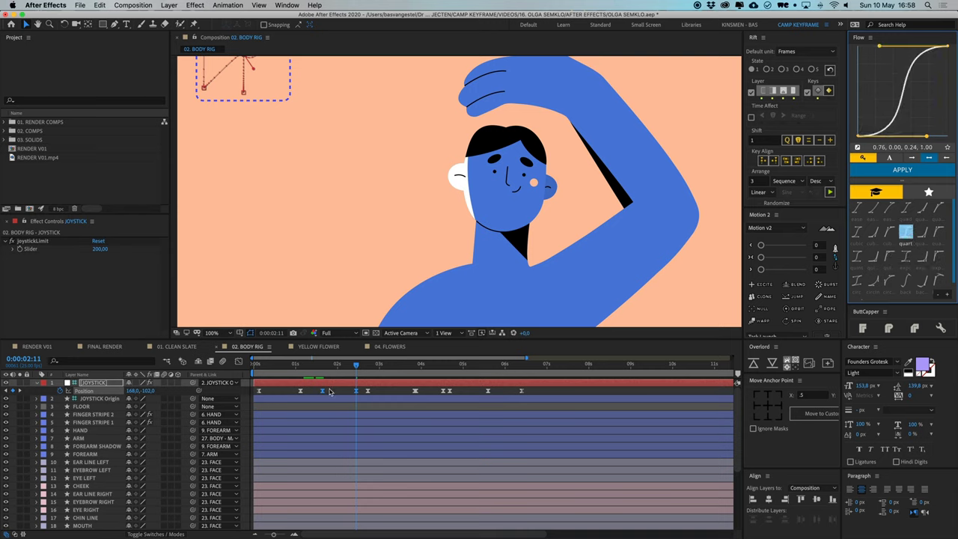
{"action": "scroll", "coordinate": [387, 457], "scroll_direction": "down", "scroll_amount": 5}
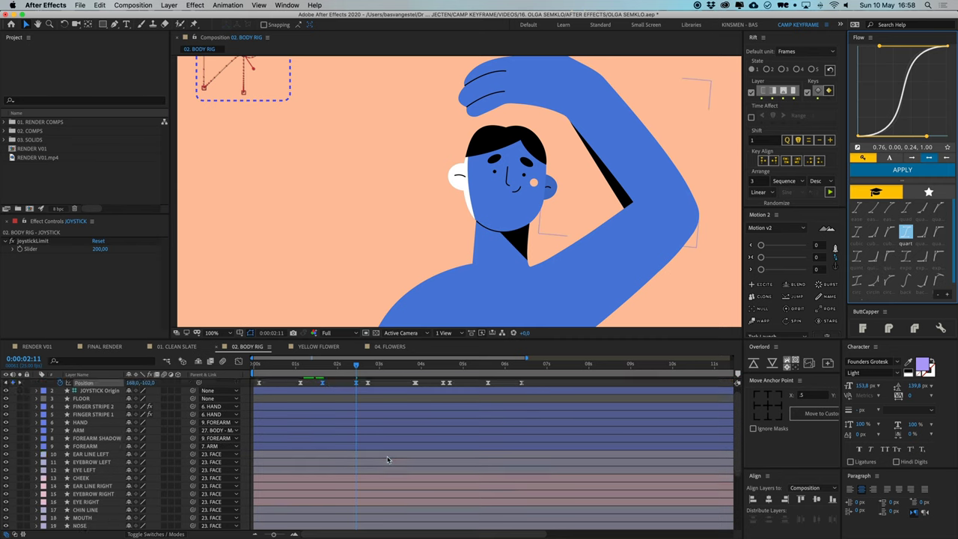
{"action": "left_click_drag", "start_coordinate": [313, 460], "coordinate": [380, 467]}
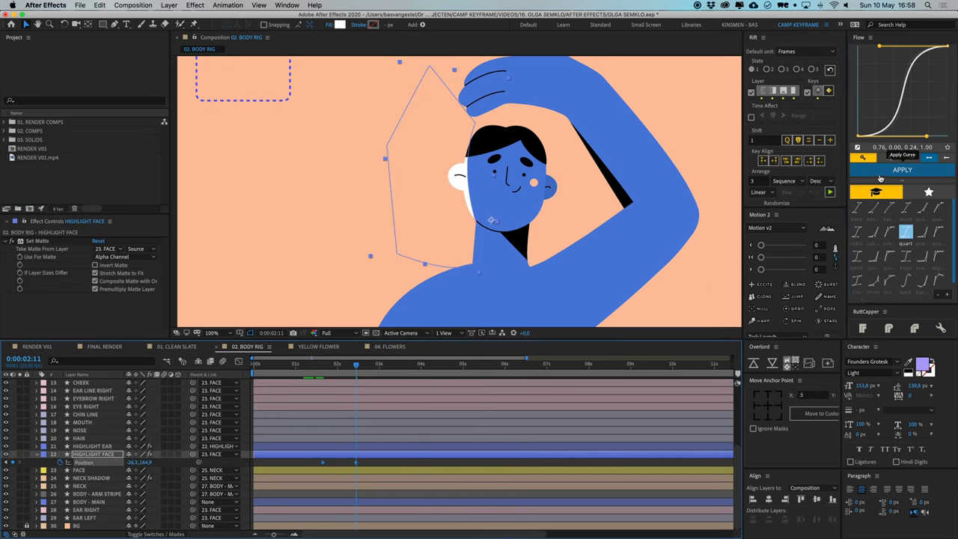
- Preview the face highlight's eased motion from 0:00:01:16 and return to that frame
{"action": "left_click", "coordinate": [324, 370]}
{"action": "key", "text": "space"}
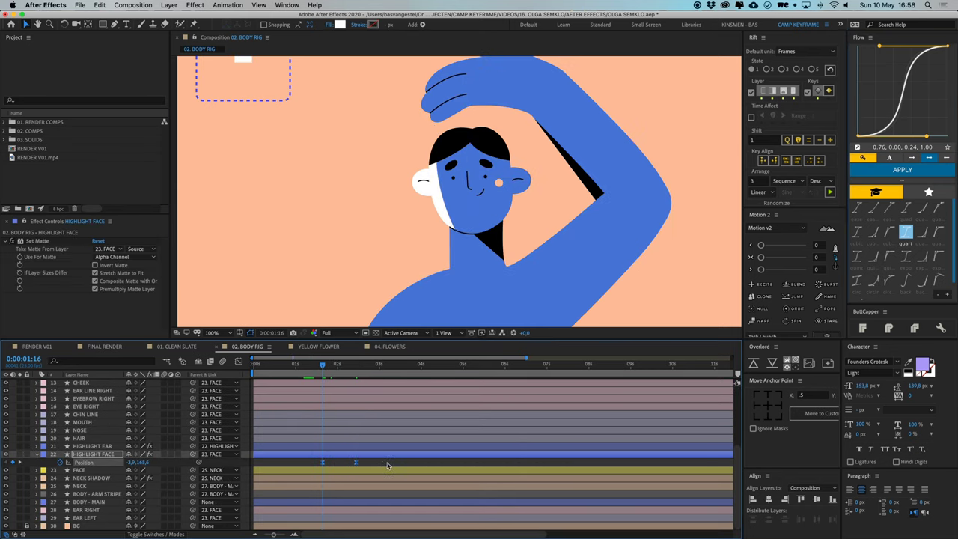
{"action": "key", "text": "space"}
{"action": "left_click", "coordinate": [471, 183]}
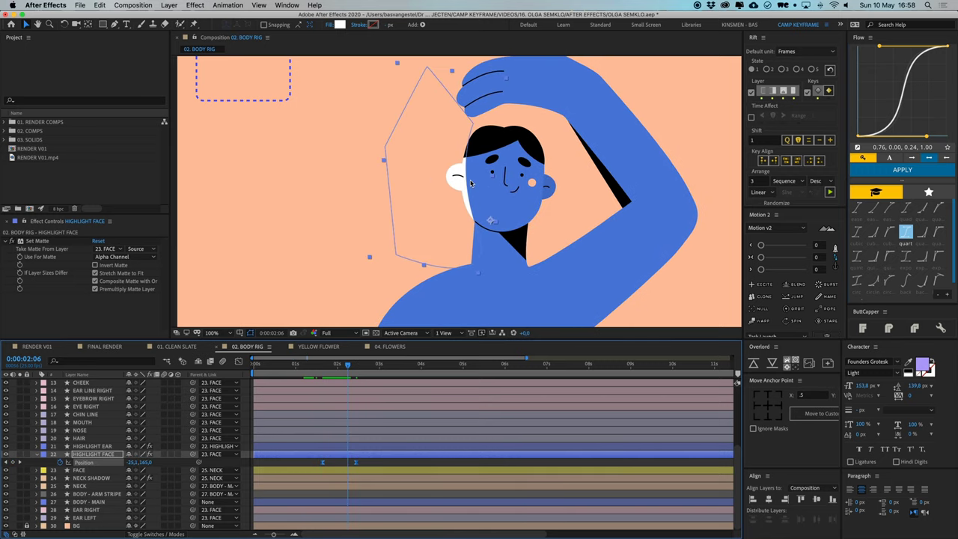
{"action": "left_click_drag", "start_coordinate": [345, 369], "coordinate": [325, 372]}
{"action": "left_click", "coordinate": [341, 463]}
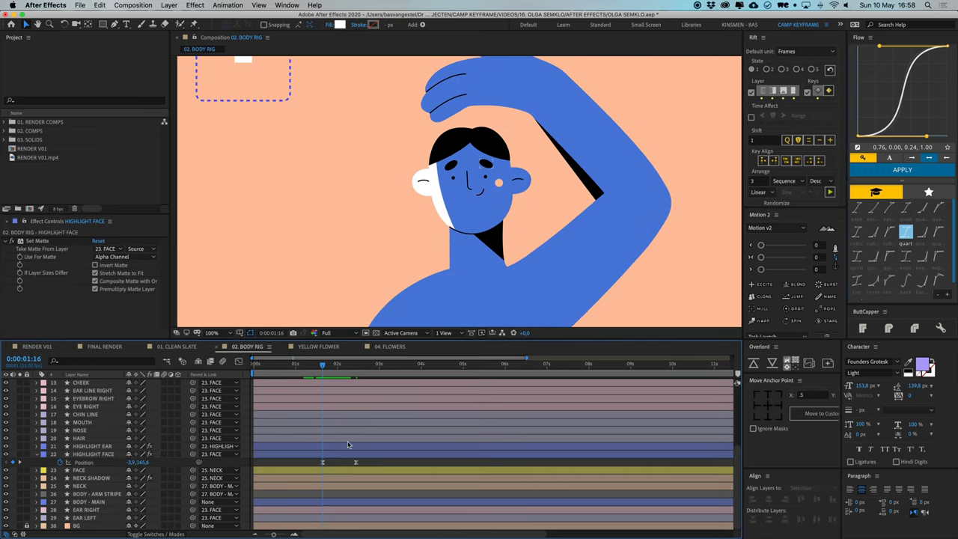
{"action": "key", "text": "comma"}
{"action": "key", "text": "space"}
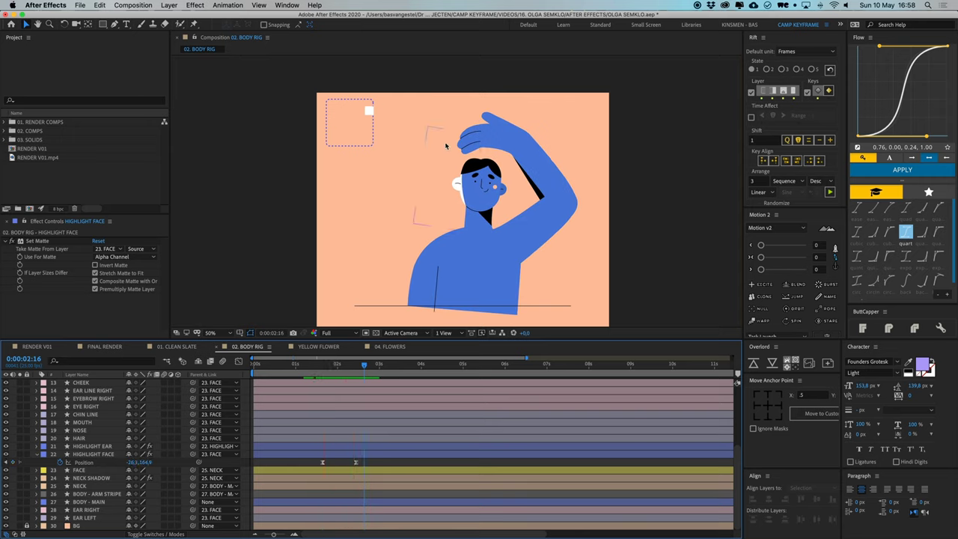
{"action": "left_click", "coordinate": [323, 366]}
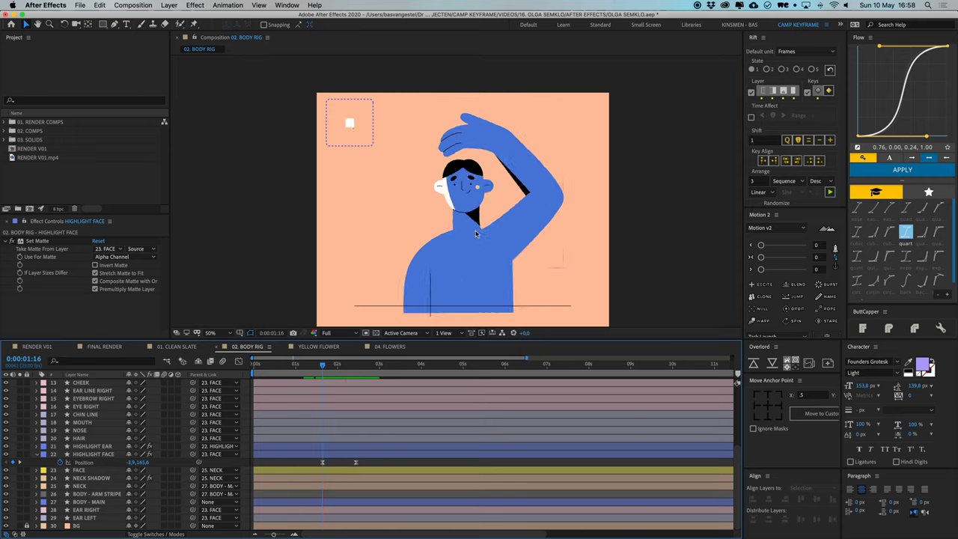
- With the Pen tool, draw a closed white shape with a curved inner edge over the raised hand's fingertips
{"action": "key", "text": "period"}
{"action": "left_click_drag", "start_coordinate": [453, 163], "coordinate": [448, 241]}
{"action": "left_click", "coordinate": [115, 24]}
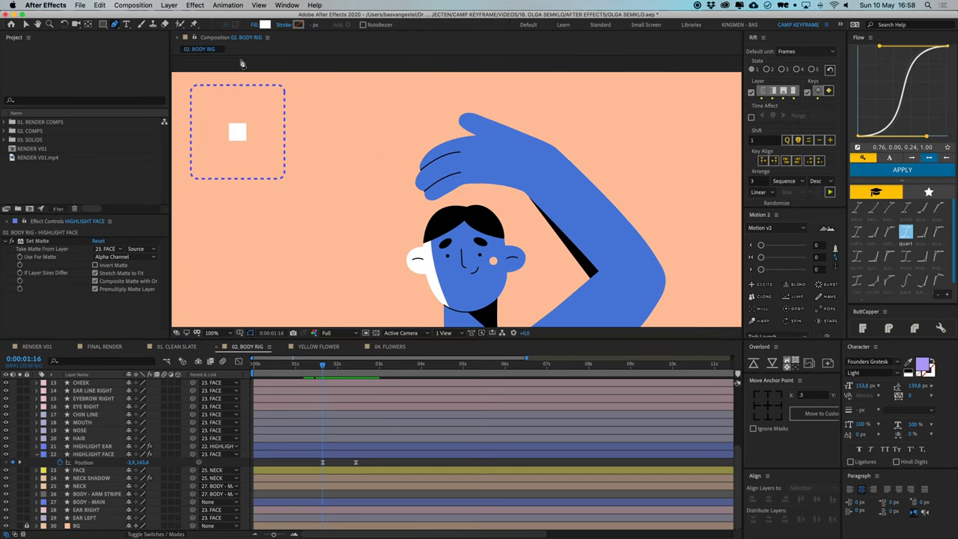
{"action": "scroll", "coordinate": [429, 111], "scroll_direction": "up", "scroll_amount": 2}
{"action": "left_click", "coordinate": [414, 149]}
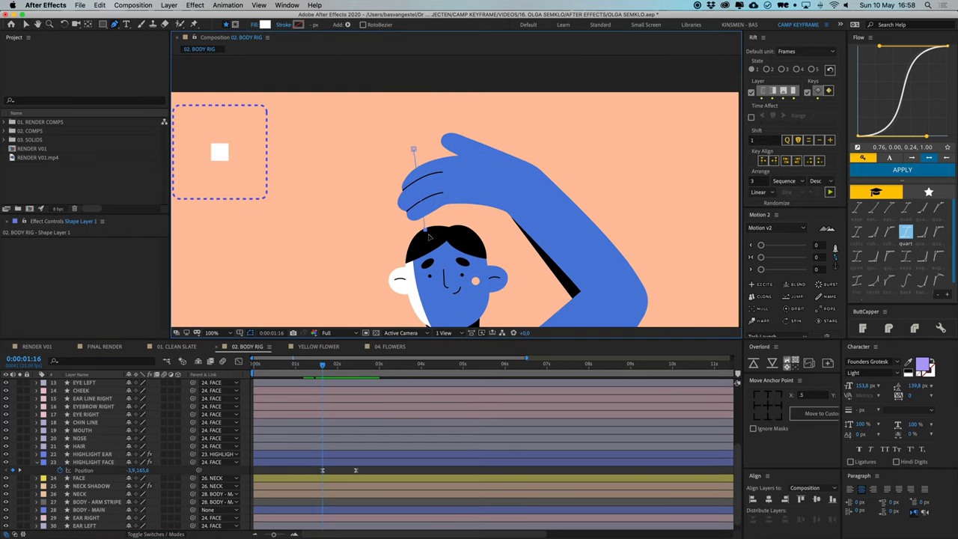
{"action": "left_click_drag", "start_coordinate": [429, 236], "coordinate": [452, 277]}
{"action": "left_click", "coordinate": [361, 258]}
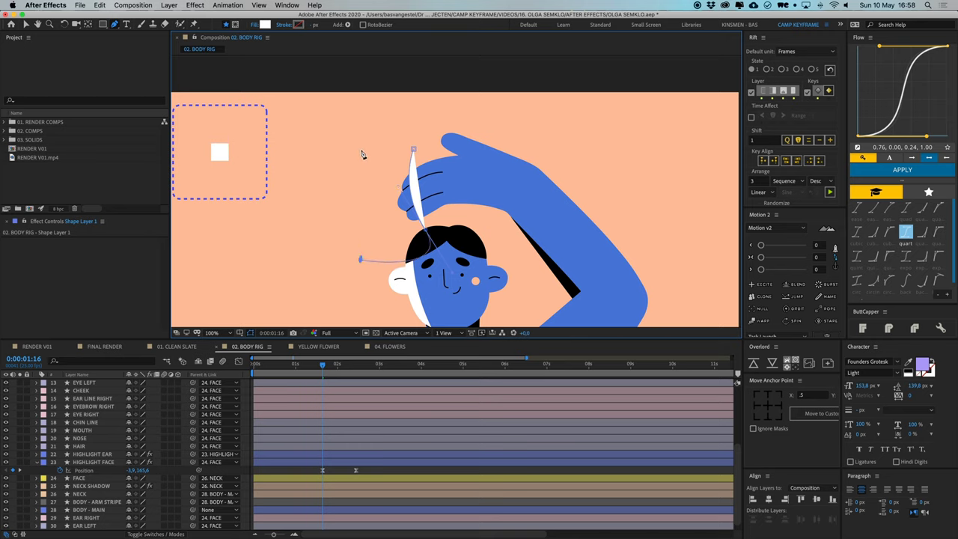
{"action": "left_click", "coordinate": [361, 146]}
{"action": "left_click", "coordinate": [414, 148]}
{"action": "key", "text": "v"}
{"action": "left_click", "coordinate": [343, 468]}
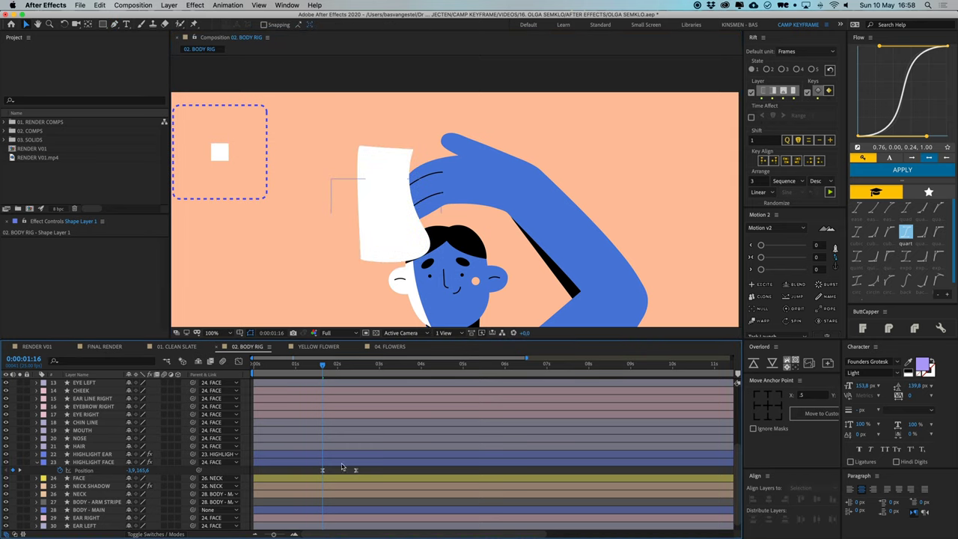
- Rename the new shape layer HAND HIGHLIGHT
{"action": "scroll", "coordinate": [342, 466], "scroll_direction": "up", "scroll_amount": 5}
{"action": "left_click", "coordinate": [91, 382]}
{"action": "key", "text": "Return"}
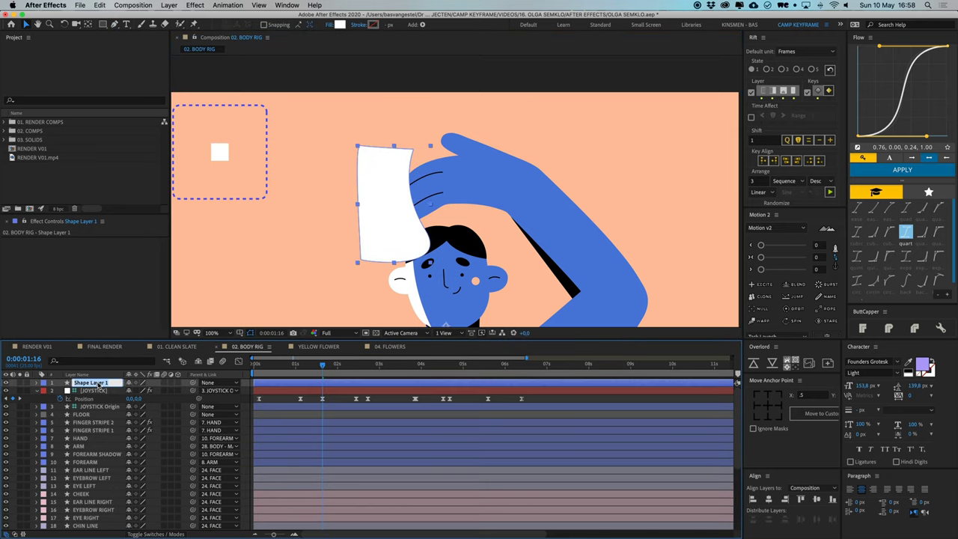
{"action": "type", "text": "HAND HIGHLIGHT"}
{"action": "key", "text": "Return"}
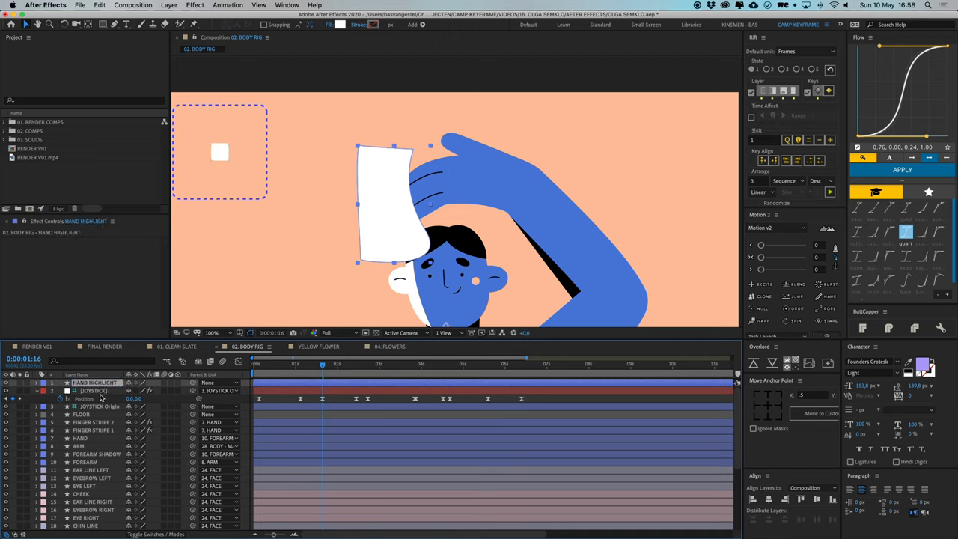
- Place HAND HIGHLIGHT directly above the HAND layer and parent it to HAND
{"action": "left_click_drag", "start_coordinate": [98, 385], "coordinate": [97, 432]}
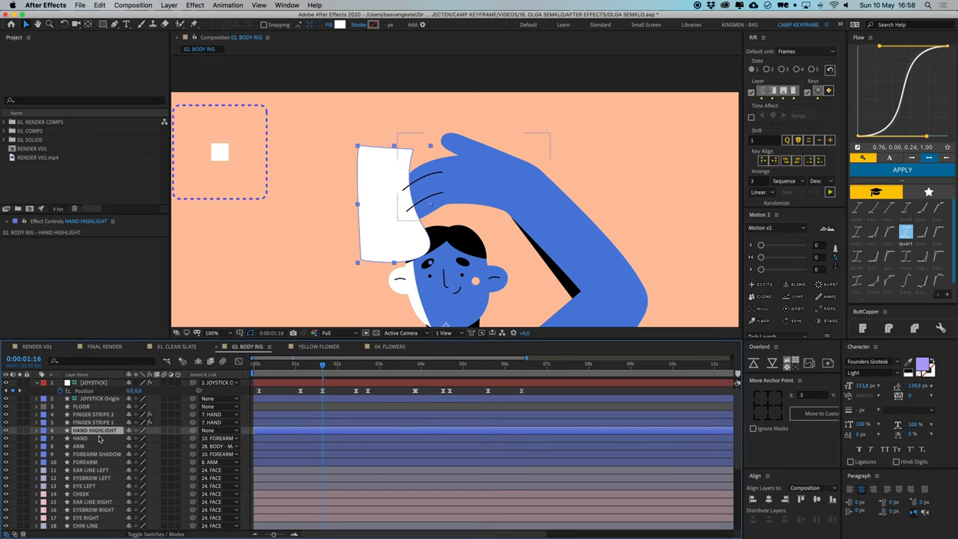
{"action": "left_click_drag", "start_coordinate": [199, 435], "coordinate": [90, 438]}
- Copy the Set Matte effect from HIGHLIGHT FACE to HAND HIGHLIGHT and take its matte from the HAND layer
{"action": "scroll", "coordinate": [104, 441], "scroll_direction": "down", "scroll_amount": 4}
{"action": "left_click", "coordinate": [306, 471]}
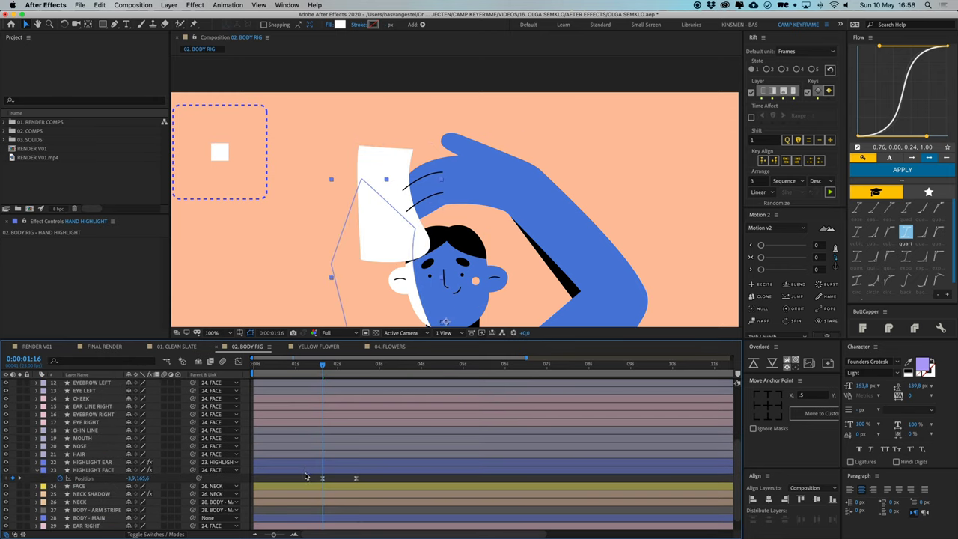
{"action": "left_click", "coordinate": [305, 476]}
{"action": "left_click", "coordinate": [39, 242]}
{"action": "scroll", "coordinate": [172, 479], "scroll_direction": "up", "scroll_amount": 6}
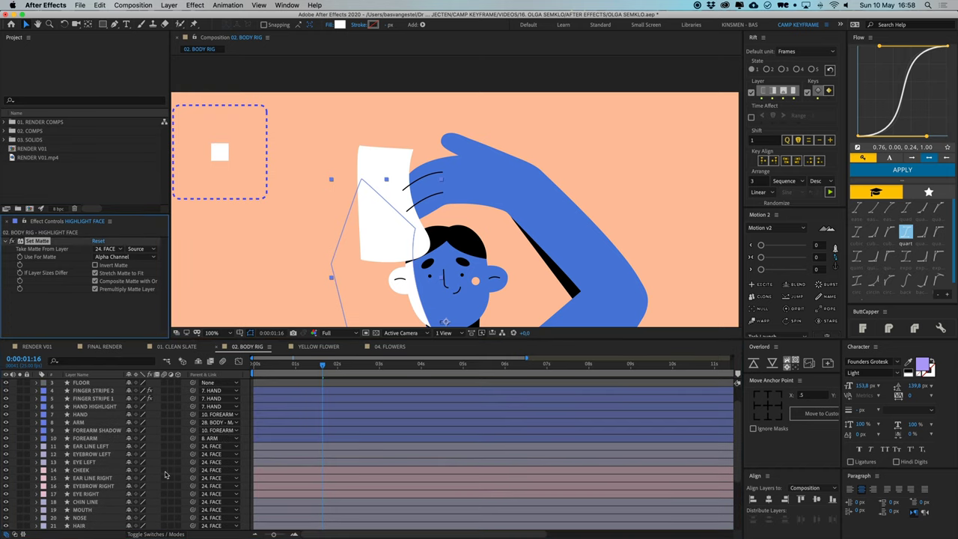
{"action": "left_click", "coordinate": [94, 430]}
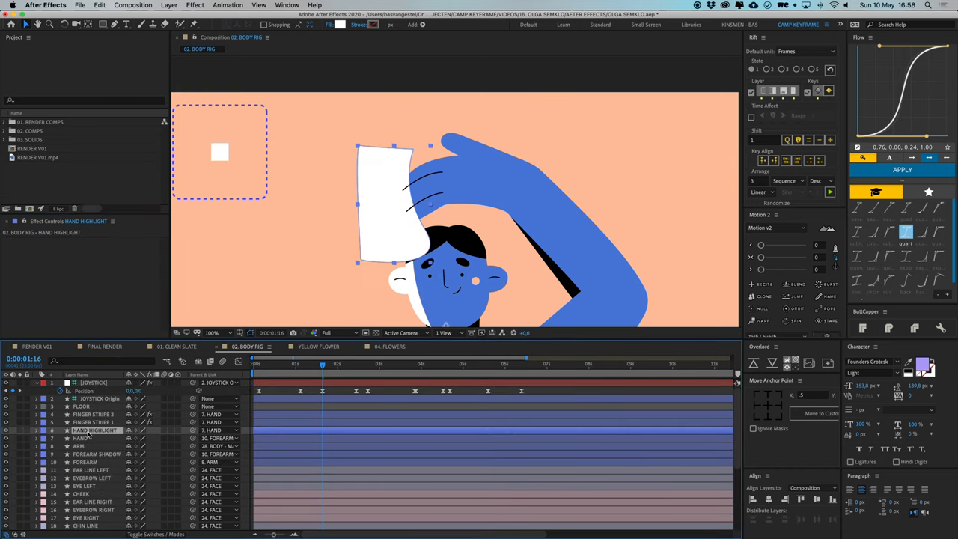
{"action": "left_click", "coordinate": [116, 248]}
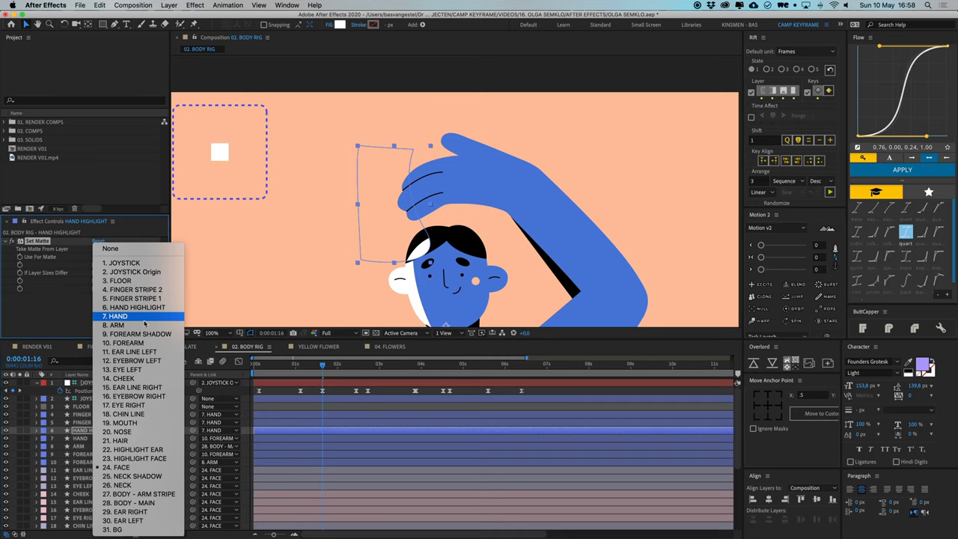
{"action": "left_click", "coordinate": [145, 317]}
{"action": "left_click", "coordinate": [330, 323]}
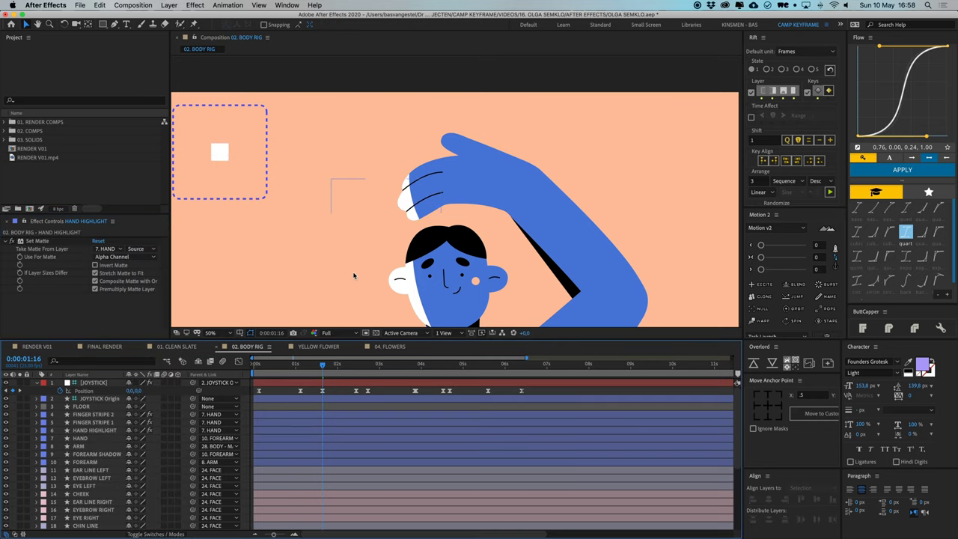
- Scrub through the animation to check the highlights on the hand, face and ear across the full figure
{"action": "left_click_drag", "start_coordinate": [433, 167], "coordinate": [427, 154]}
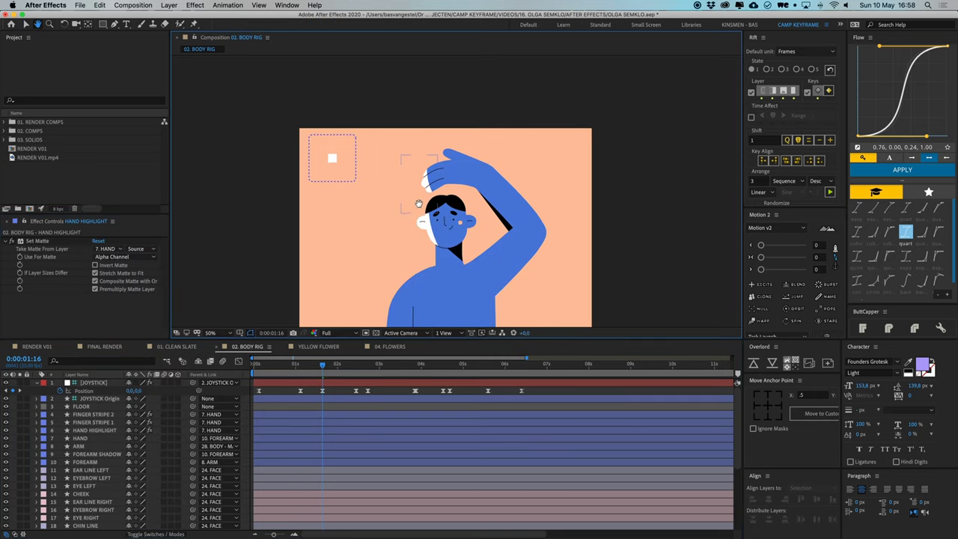
{"action": "left_click", "coordinate": [333, 399]}
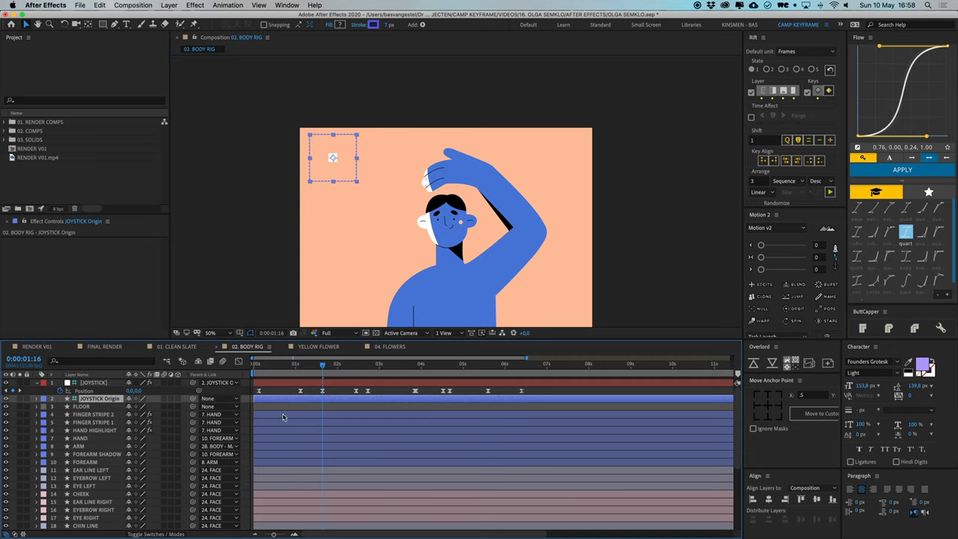
{"action": "left_click", "coordinate": [340, 391]}
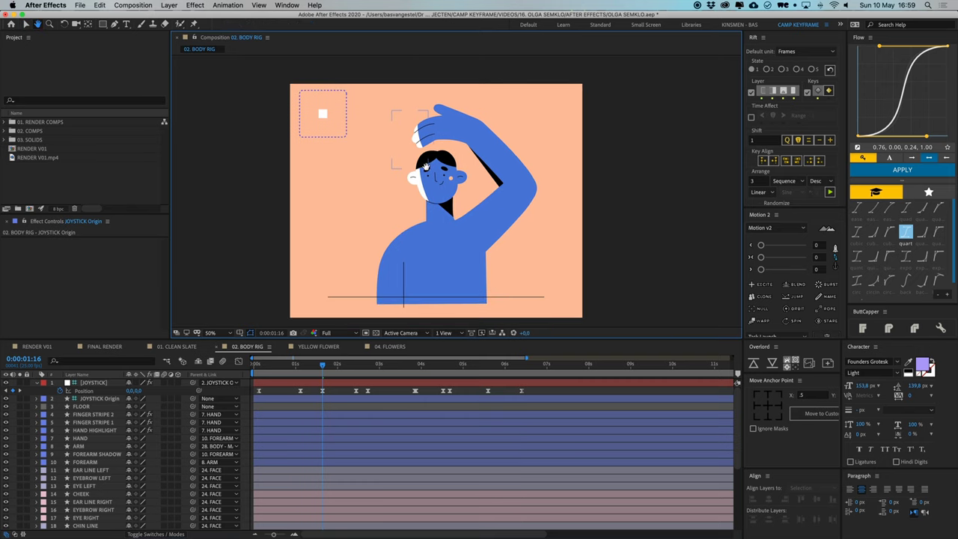
{"action": "left_click", "coordinate": [302, 367]}
{"action": "left_click_drag", "start_coordinate": [301, 366], "coordinate": [424, 383]}
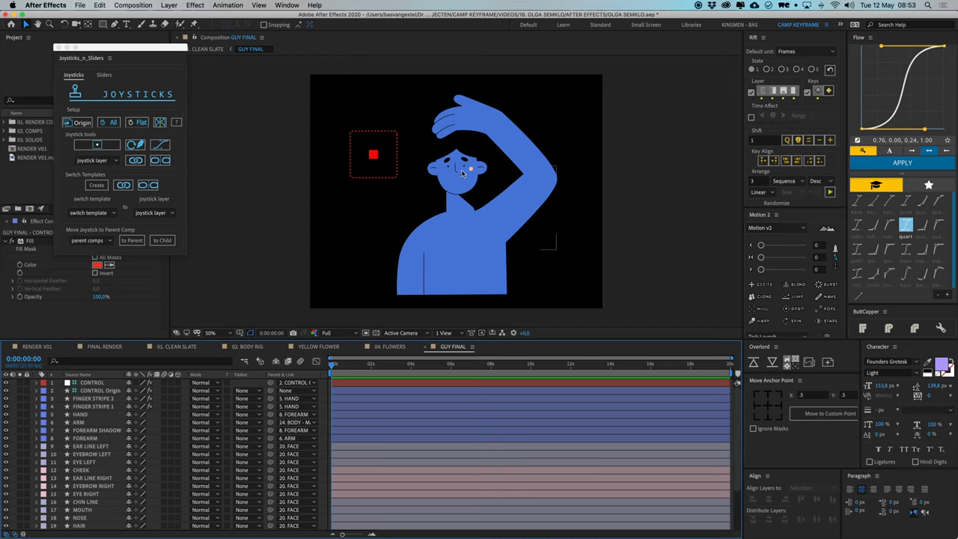
- In the GUY FINAL composition, unbind the CONTROL joystick and reveal the keyframed properties of all layers
{"action": "left_click", "coordinate": [95, 383]}
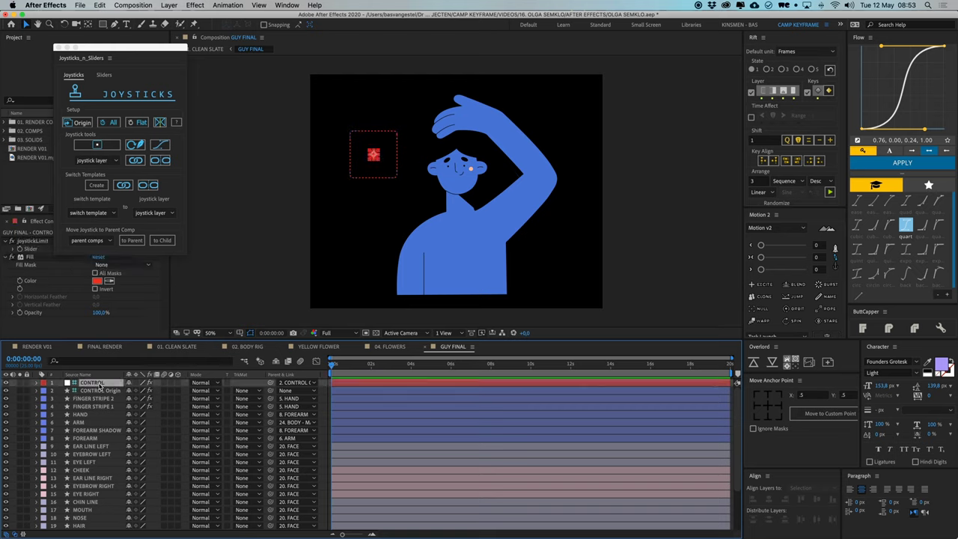
{"action": "left_click", "coordinate": [161, 161]}
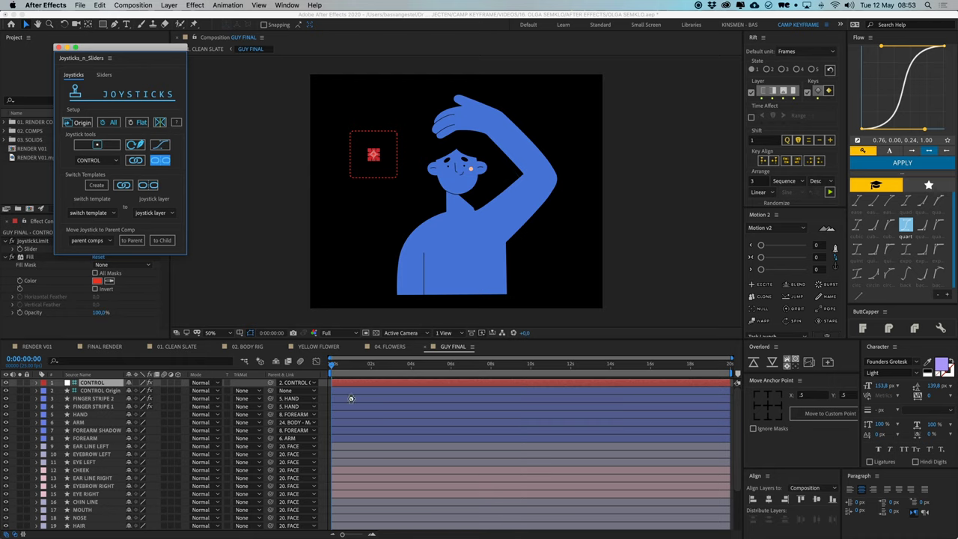
{"action": "left_click", "coordinate": [329, 393]}
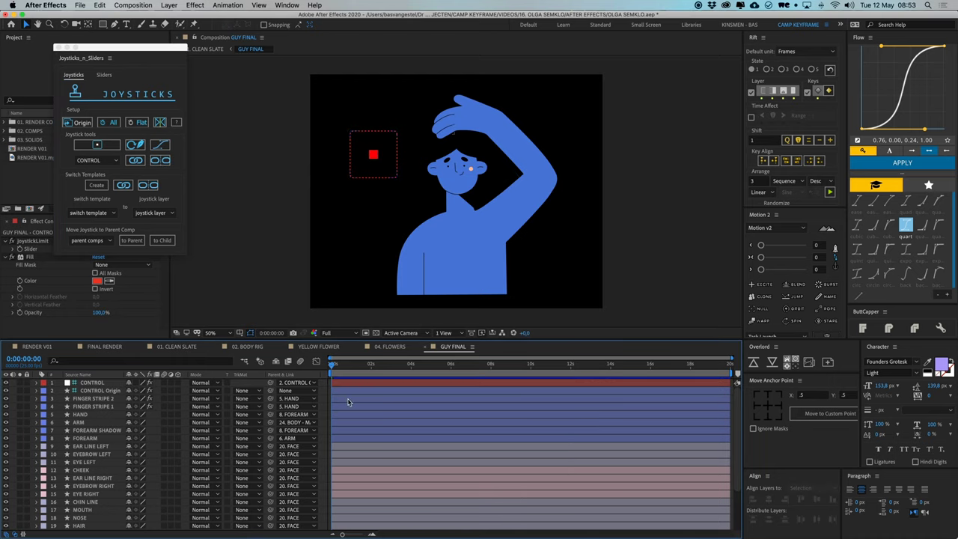
{"action": "key", "text": "u"}
{"action": "scroll", "coordinate": [337, 419], "scroll_direction": "up", "scroll_amount": 4}
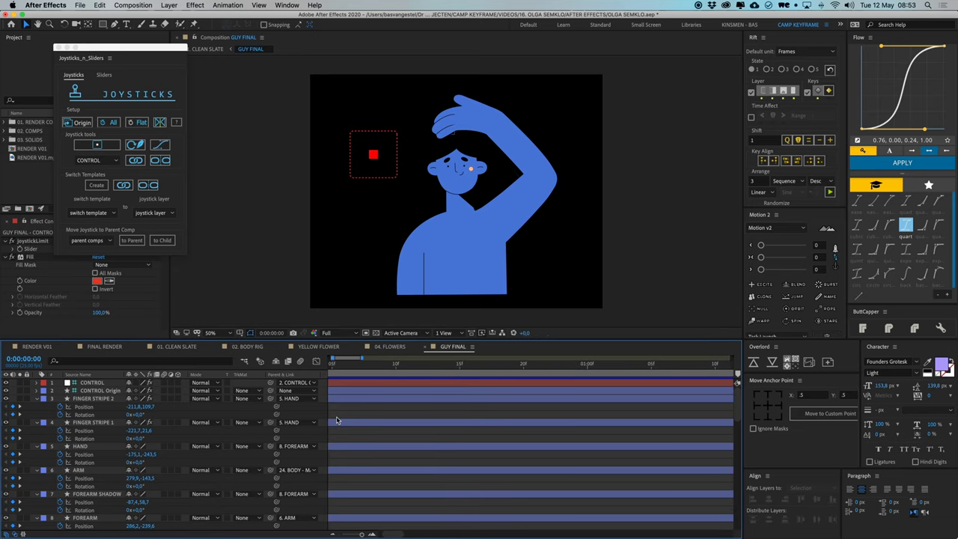
- Examine the GUY FINAL pose at frame 3, checking the hand and the nose up close
{"action": "scroll", "coordinate": [337, 419], "scroll_direction": "left", "scroll_amount": 3}
{"action": "scroll", "coordinate": [370, 418], "scroll_direction": "up", "scroll_amount": 2}
{"action": "scroll", "coordinate": [371, 416], "scroll_direction": "left", "scroll_amount": 3}
{"action": "left_click", "coordinate": [405, 369]}
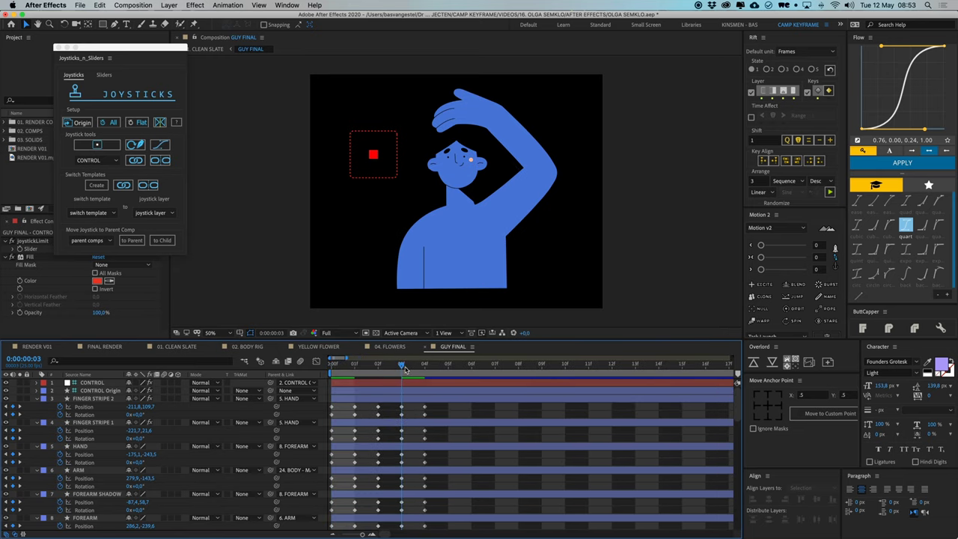
{"action": "scroll", "coordinate": [479, 157], "scroll_direction": "up", "scroll_amount": 4}
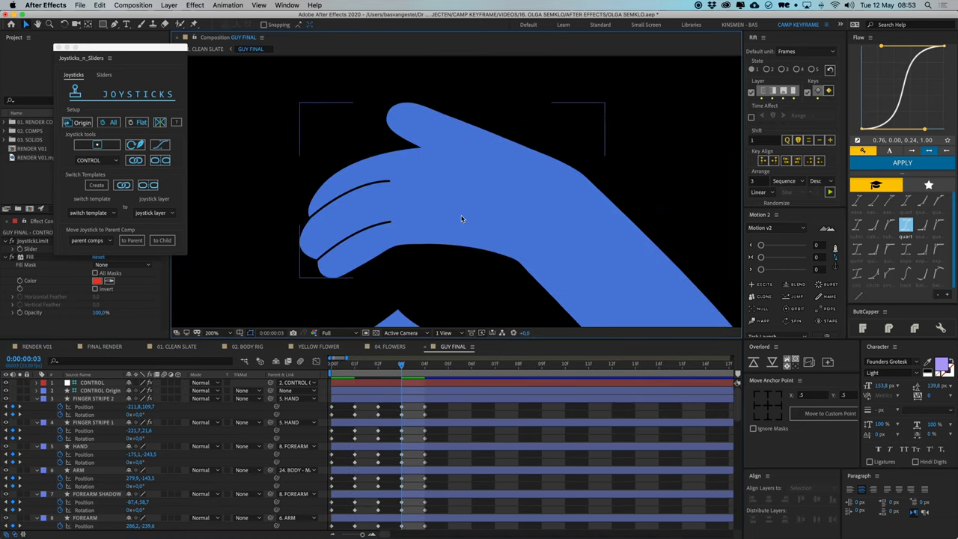
{"action": "left_click_drag", "start_coordinate": [484, 162], "coordinate": [507, 106]}
{"action": "left_click", "coordinate": [449, 246]}
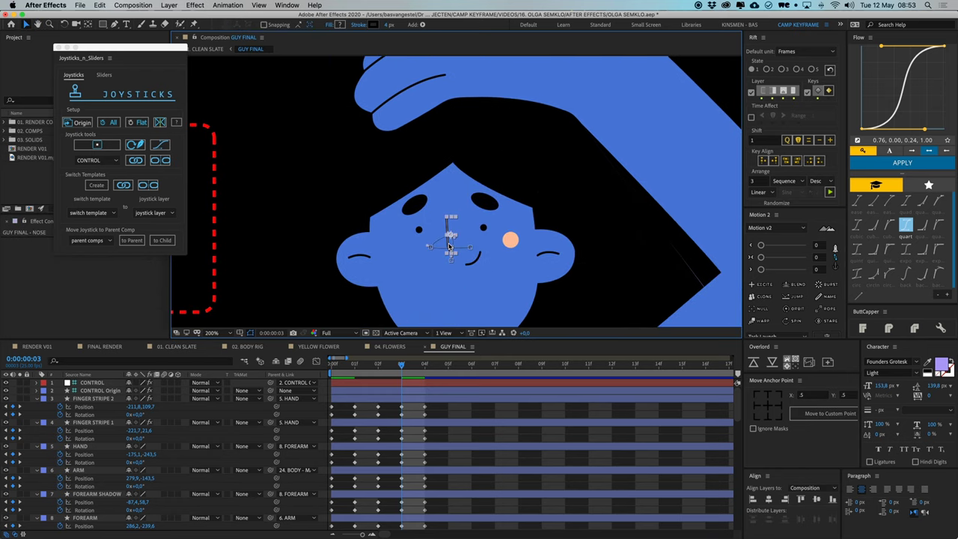
{"action": "scroll", "coordinate": [449, 228], "scroll_direction": "down", "scroll_amount": 4}
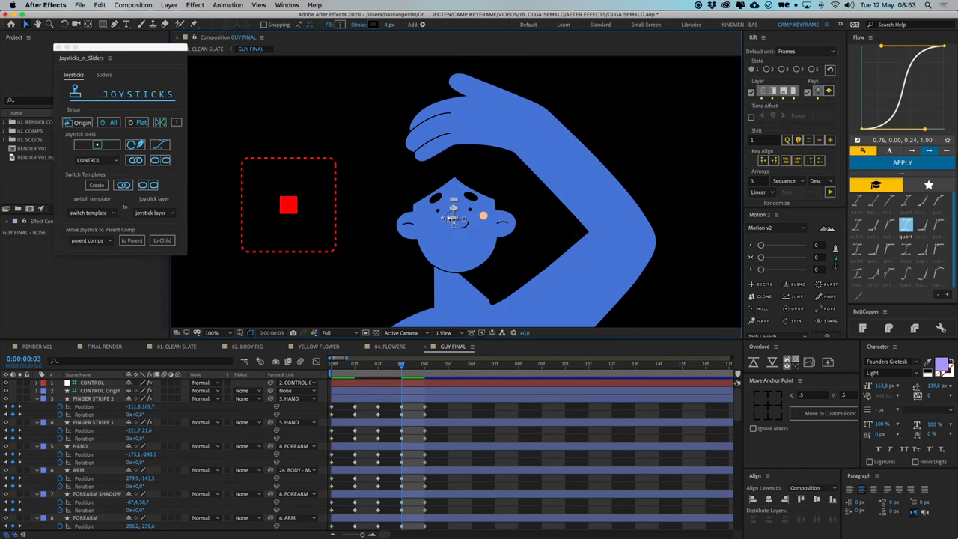
{"action": "left_click", "coordinate": [449, 417]}
- Examine the GUY FINAL pose at frame 1, checking the nose and face up close
{"action": "left_click", "coordinate": [357, 365]}
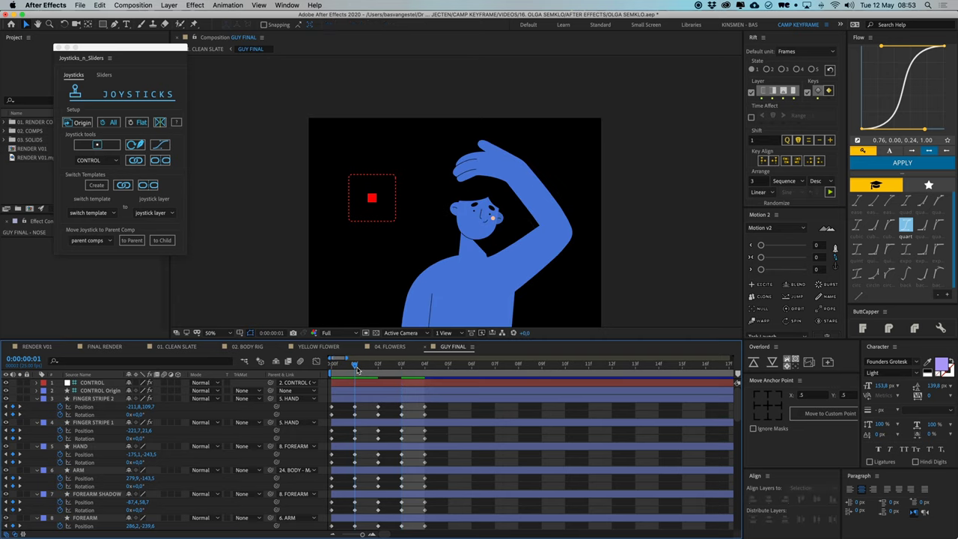
{"action": "scroll", "coordinate": [580, 214], "scroll_direction": "up", "scroll_amount": 1}
{"action": "scroll", "coordinate": [579, 213], "scroll_direction": "up", "scroll_amount": 1}
{"action": "left_click_drag", "start_coordinate": [567, 256], "coordinate": [521, 226]}
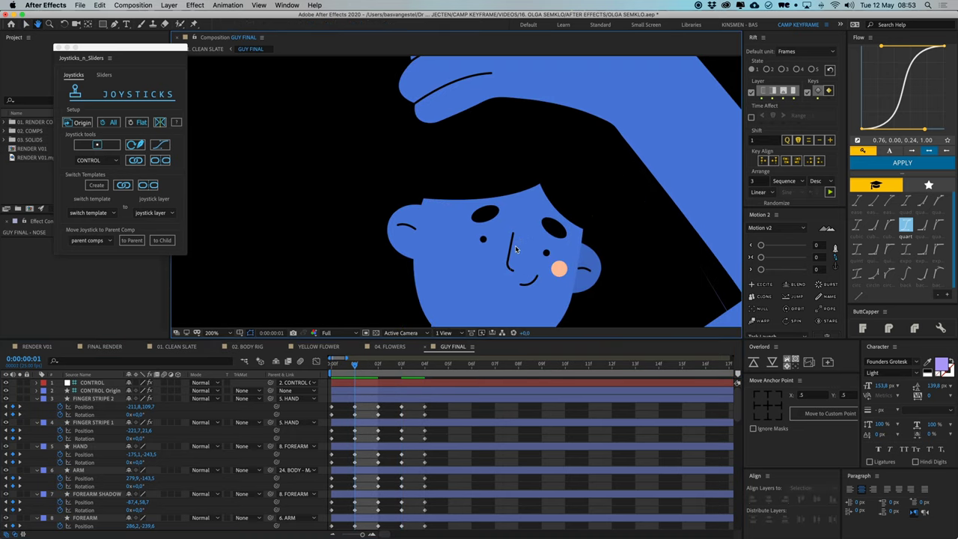
{"action": "left_click", "coordinate": [697, 261]}
{"action": "left_click", "coordinate": [511, 244]}
{"action": "left_click", "coordinate": [513, 247]}
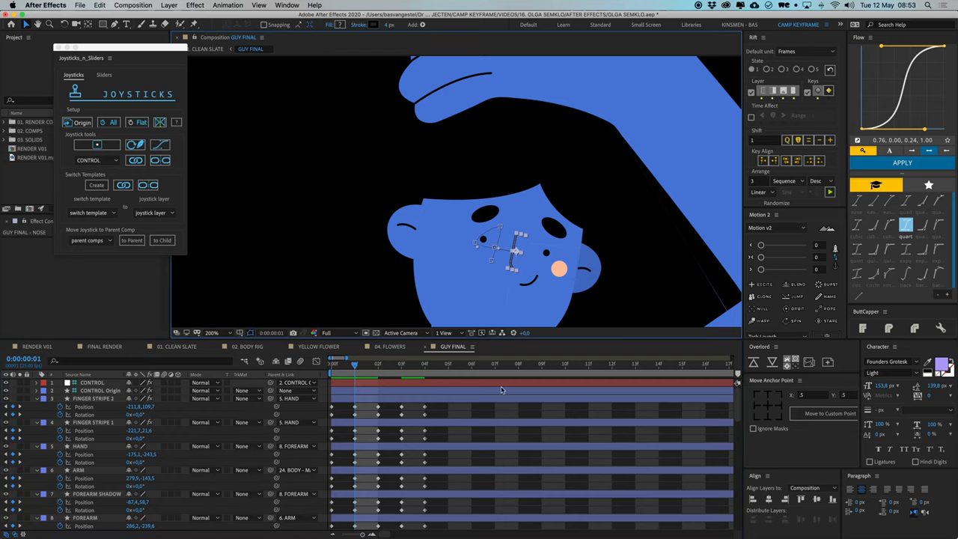
{"action": "left_click", "coordinate": [373, 410]}
{"action": "key", "text": "comma"}
{"action": "key", "text": "comma"}
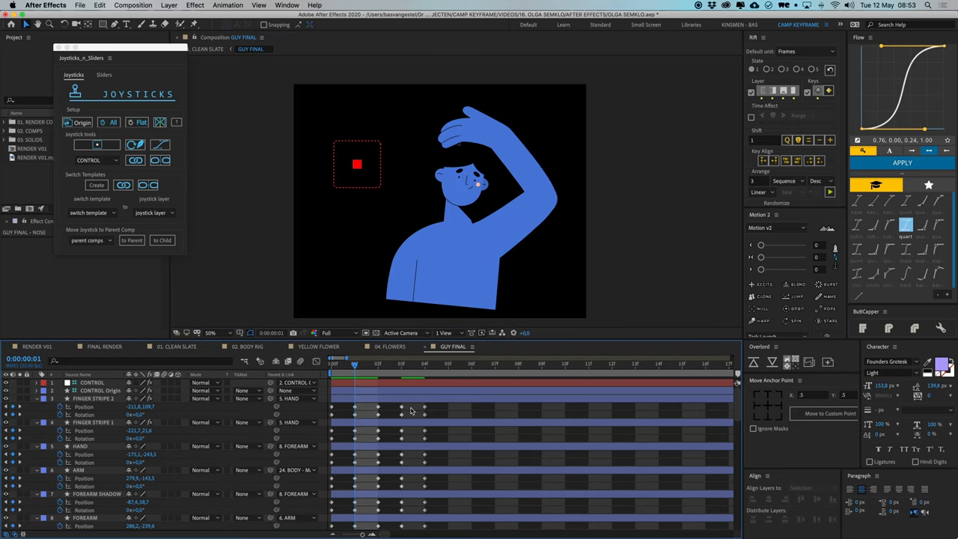
- Select all layers in GUY FINAL and bind them to the CONTROL joystick again
{"action": "left_click", "coordinate": [359, 385]}
{"action": "key", "text": "super+a"}
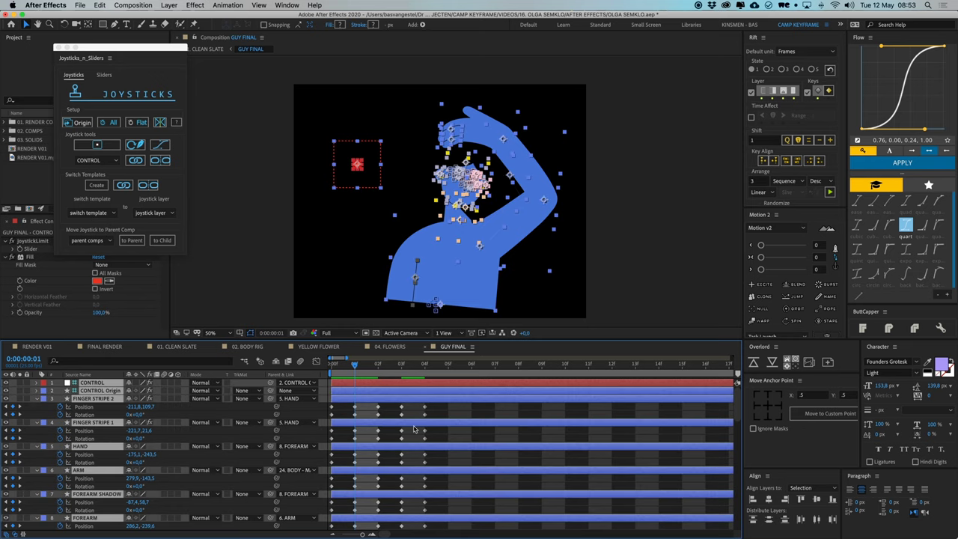
{"action": "left_click", "coordinate": [136, 160]}
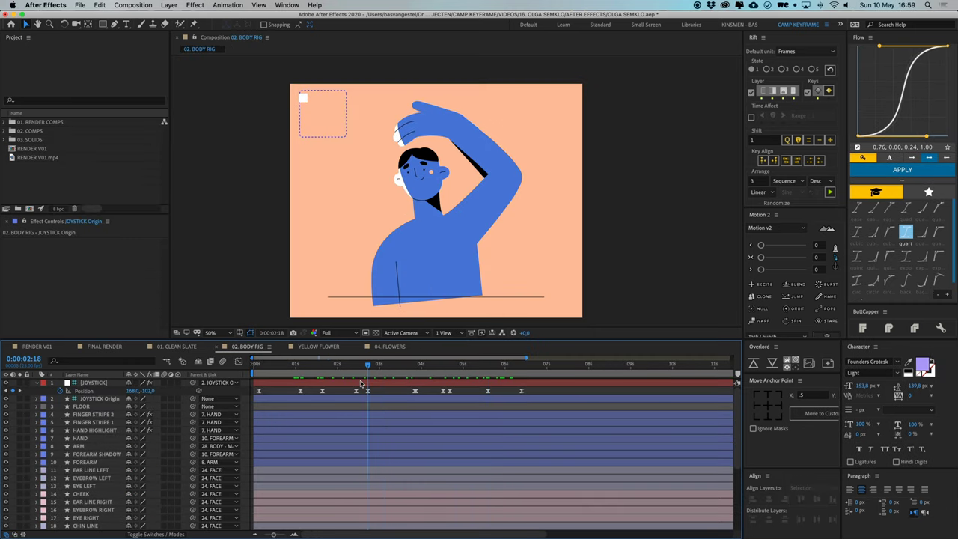
- Review the finished flower animation in the RENDER V01 composition
{"action": "left_click", "coordinate": [37, 347]}
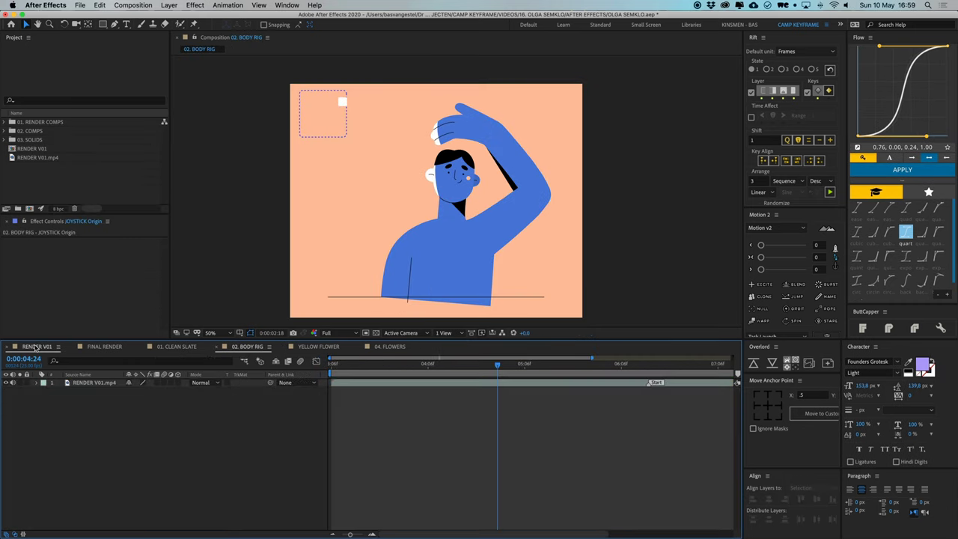
{"action": "mouse_move", "coordinate": [421, 368]}
{"action": "left_mouse_down"}
{"action": "mouse_move", "coordinate": [385, 368]}
{"action": "mouse_move", "coordinate": [411, 369]}
{"action": "left_mouse_up"}
{"action": "key", "text": "space"}
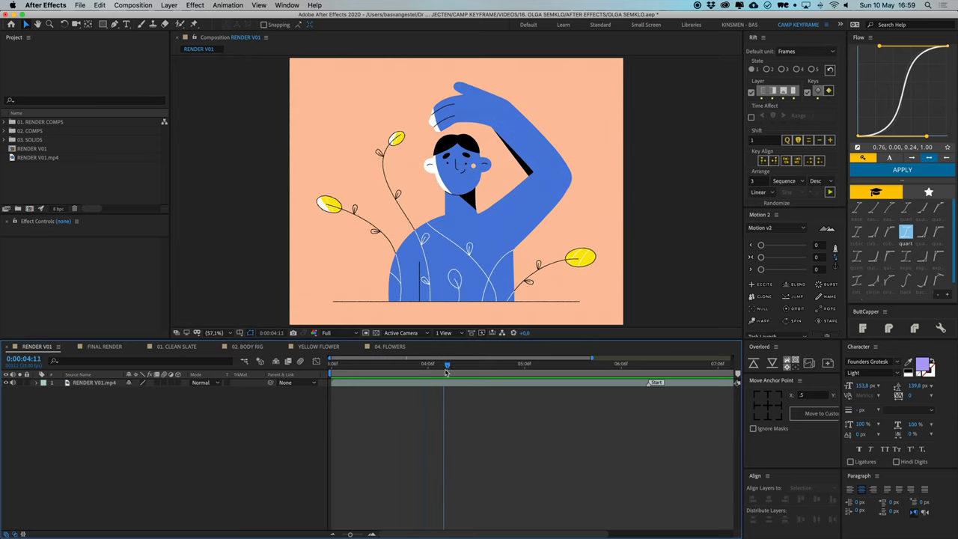
- In the YELLOW FLOWER composition, select the flower's stem and expand the BRANCH layer's properties
{"action": "left_click", "coordinate": [311, 347]}
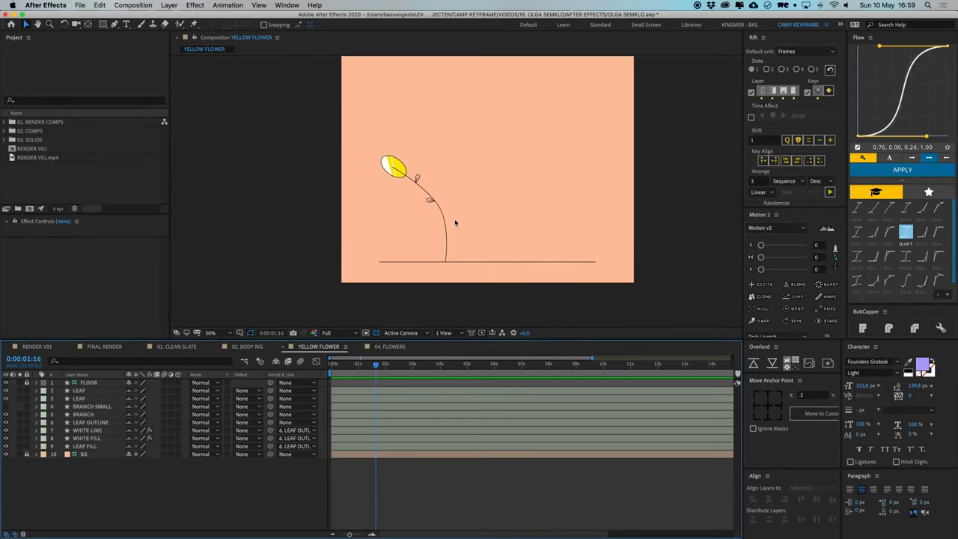
{"action": "left_click", "coordinate": [447, 238]}
{"action": "scroll", "coordinate": [447, 238], "scroll_direction": "up", "scroll_amount": 4}
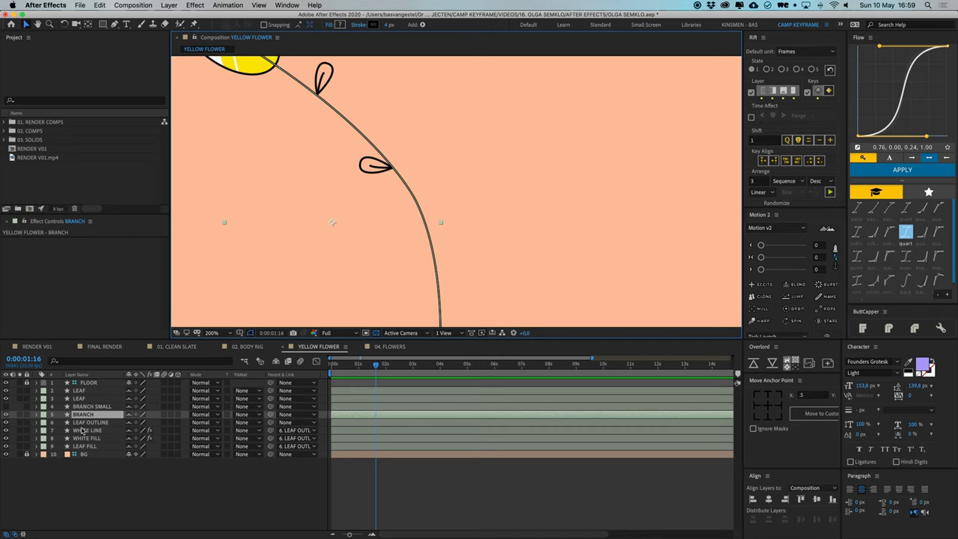
{"action": "left_click", "coordinate": [36, 415]}
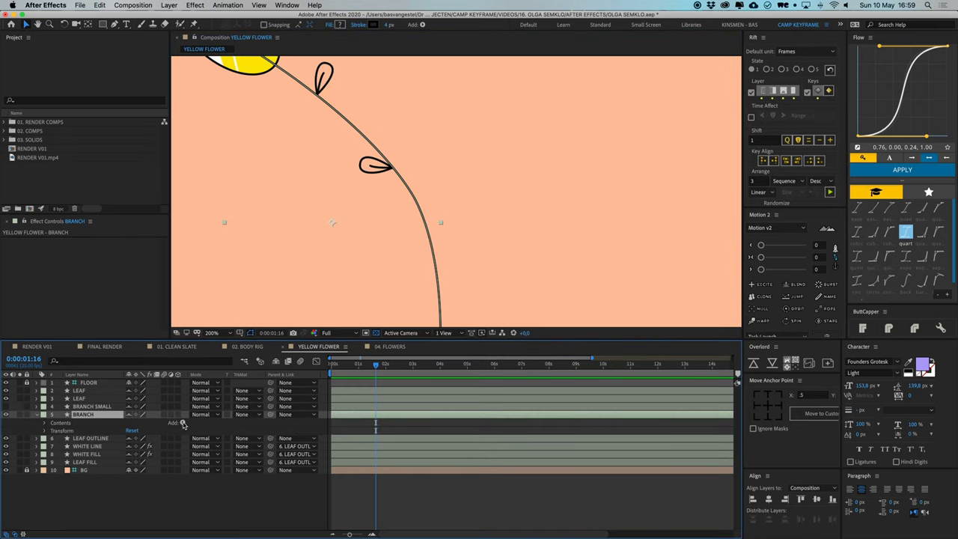
{"action": "left_click", "coordinate": [181, 424]}
{"action": "left_click", "coordinate": [213, 494]}
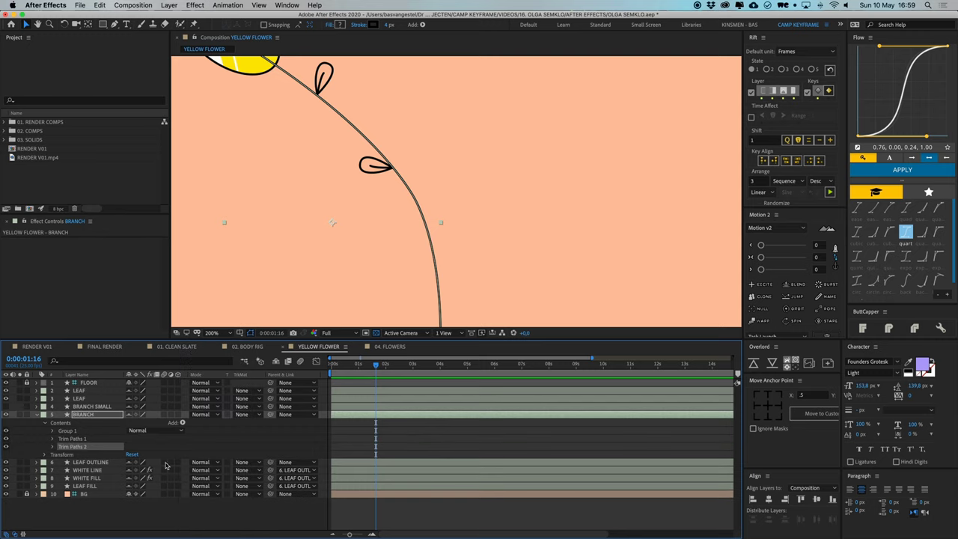
{"action": "key", "text": "Delete"}
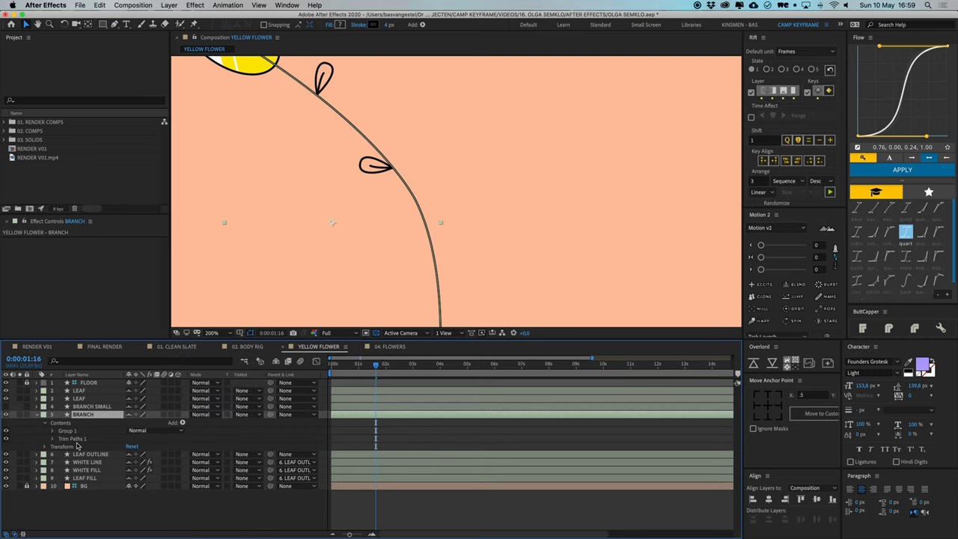
- Keyframe the End of BRANCH's Trim Paths 1 from 0% at 0:00:01:18 to 100% at 0:00:03:03
{"action": "left_click", "coordinate": [52, 439]}
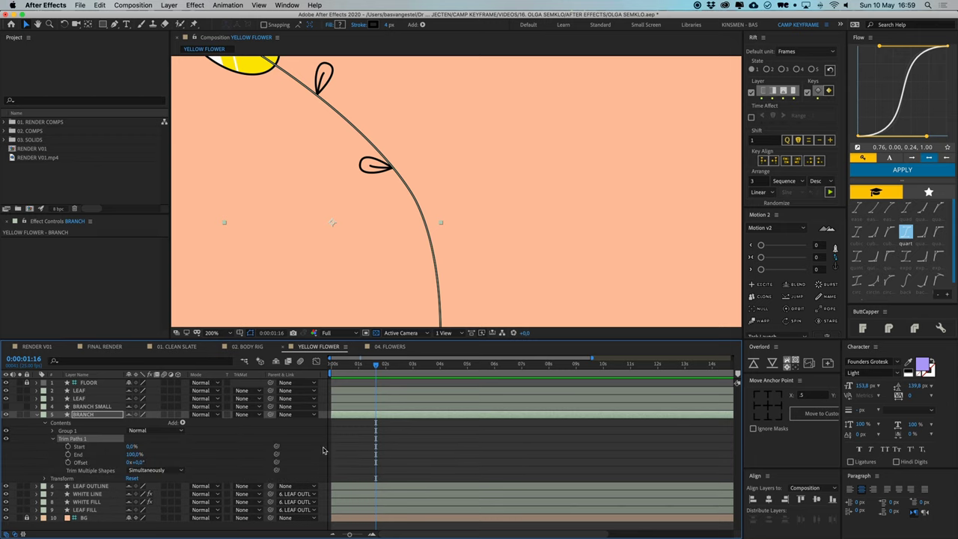
{"action": "left_click", "coordinate": [416, 364]}
{"action": "left_click", "coordinate": [68, 454]}
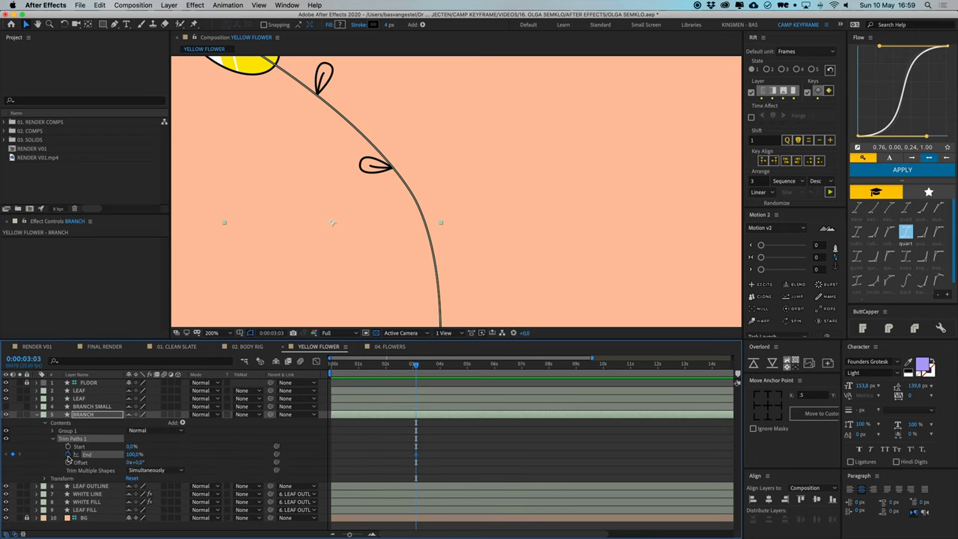
{"action": "left_click_drag", "start_coordinate": [416, 365], "coordinate": [378, 365]}
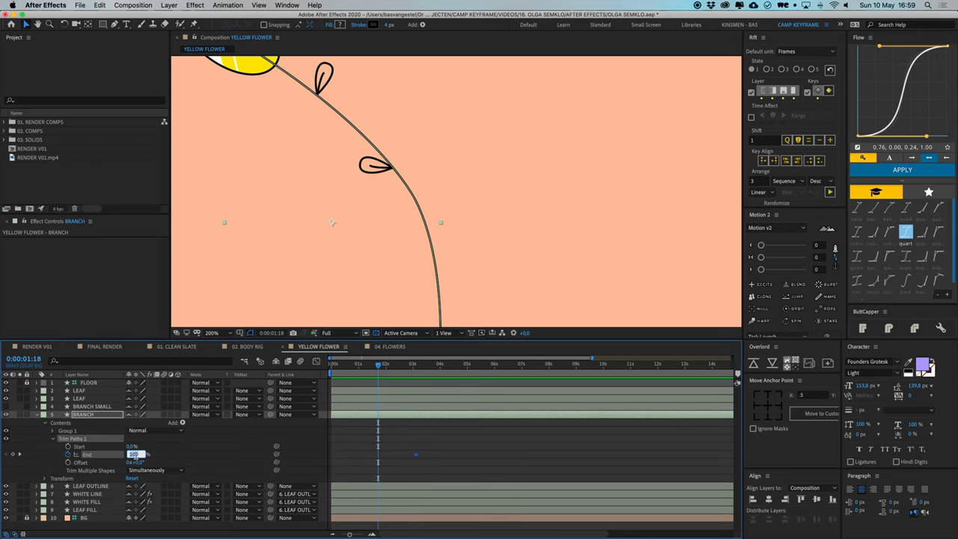
{"action": "type", "text": "0"}
{"action": "key", "text": "Return"}
{"action": "left_click", "coordinate": [495, 462]}
{"action": "left_click_drag", "start_coordinate": [426, 185], "coordinate": [462, 247]}
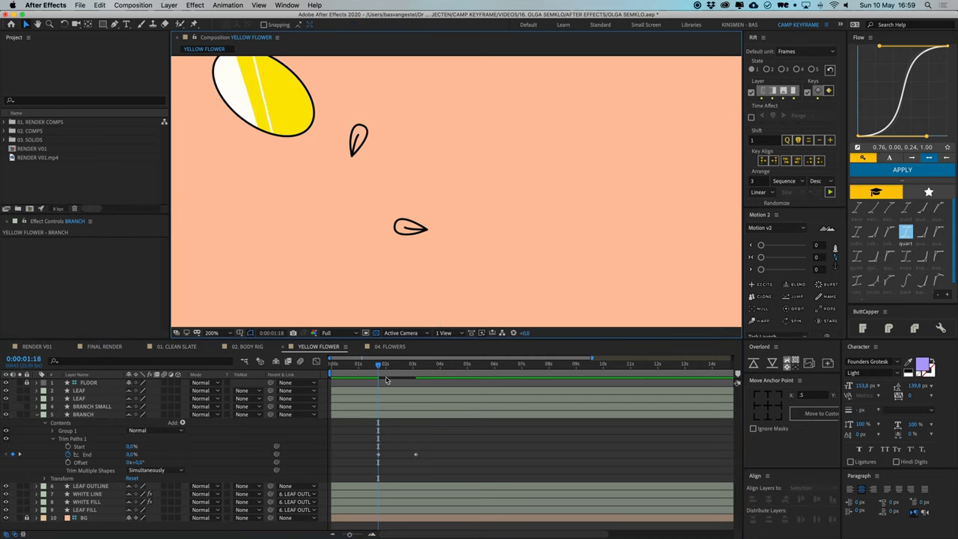
{"action": "mouse_move", "coordinate": [380, 365]}
{"action": "left_mouse_down"}
{"action": "mouse_move", "coordinate": [406, 370]}
{"action": "mouse_move", "coordinate": [380, 372]}
{"action": "left_mouse_up"}
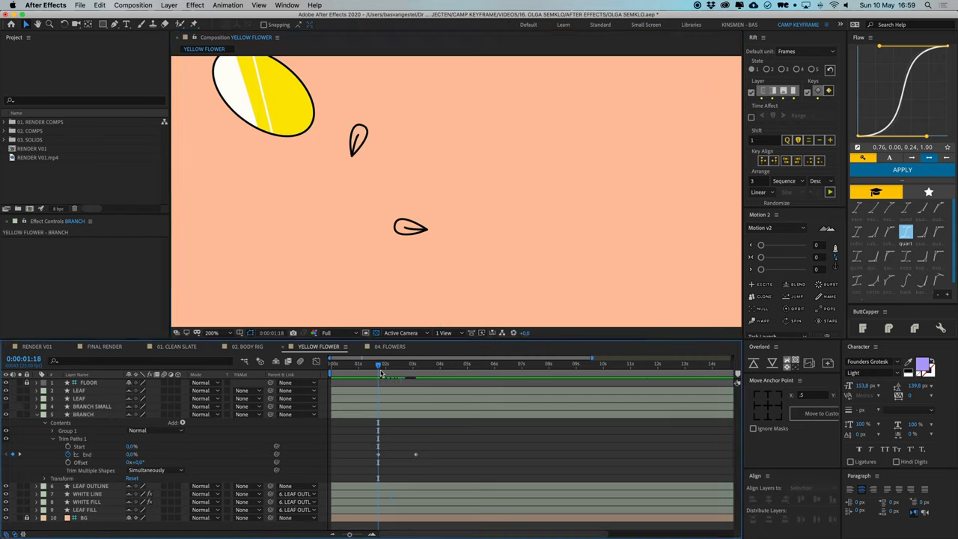
- Apply the 0.76, 0.00, 0.24, 1.00 easing curve to both branch End keyframes and preview the stem growth
{"action": "left_click_drag", "start_coordinate": [365, 442], "coordinate": [427, 462]}
{"action": "left_click", "coordinate": [915, 172]}
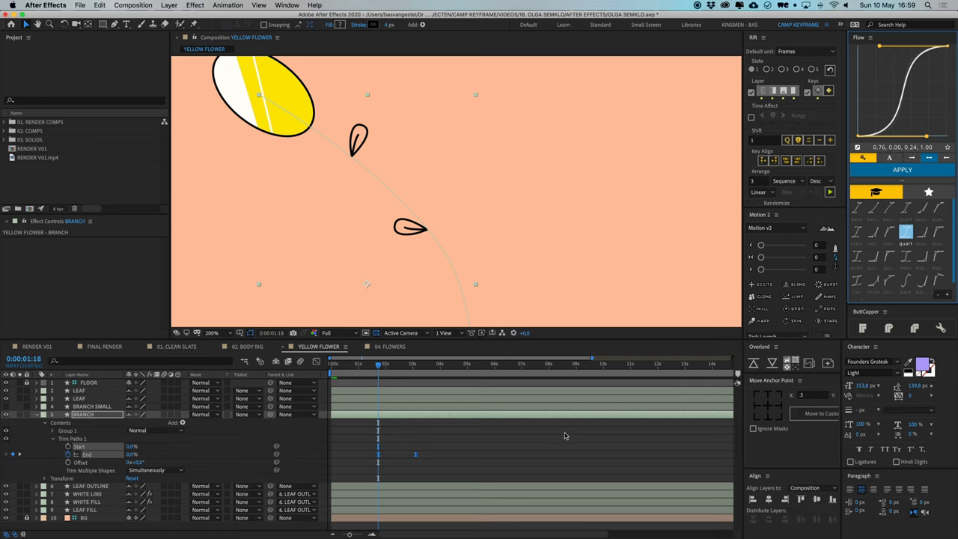
{"action": "left_click", "coordinate": [565, 435]}
{"action": "key", "text": "space"}
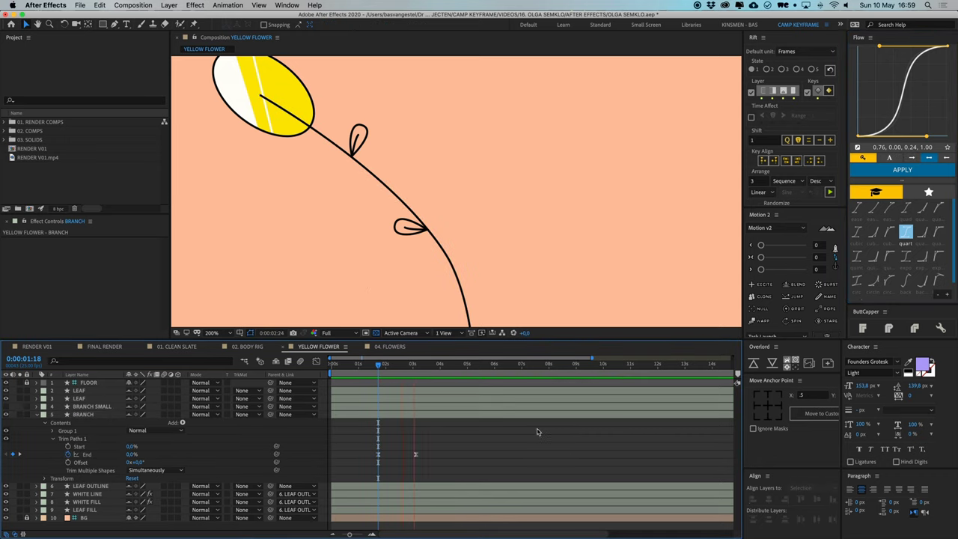
{"action": "key", "text": "space"}
- Keyframe the lower LEAF's scale to grow from 0% at 0:00:03:09 to 100% at a later frame
{"action": "left_click", "coordinate": [411, 229]}
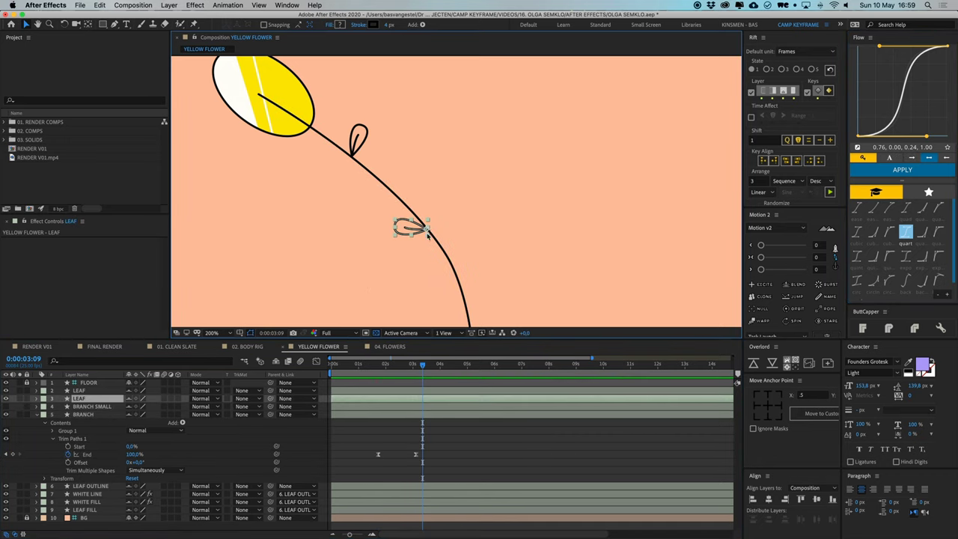
{"action": "key", "text": "period"}
{"action": "key", "text": "w"}
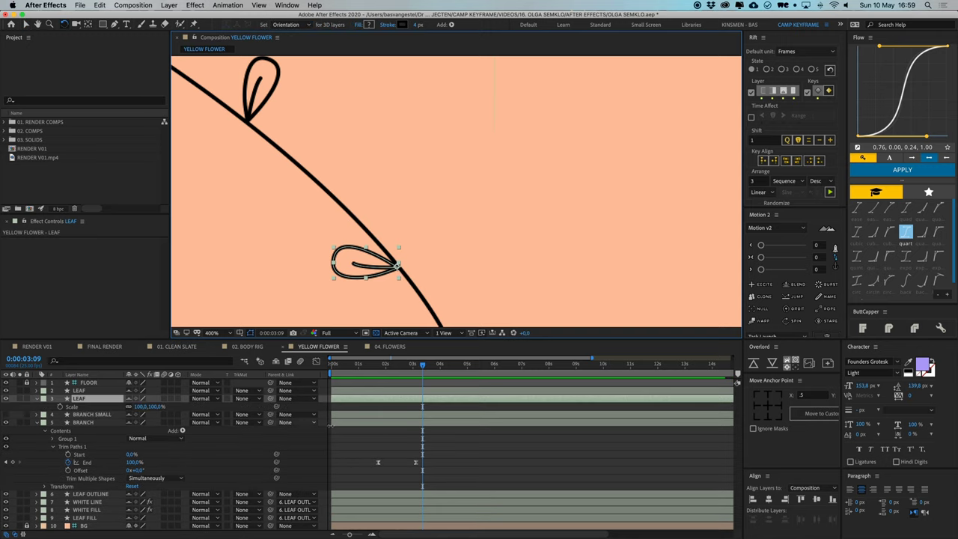
{"action": "key", "text": "s"}
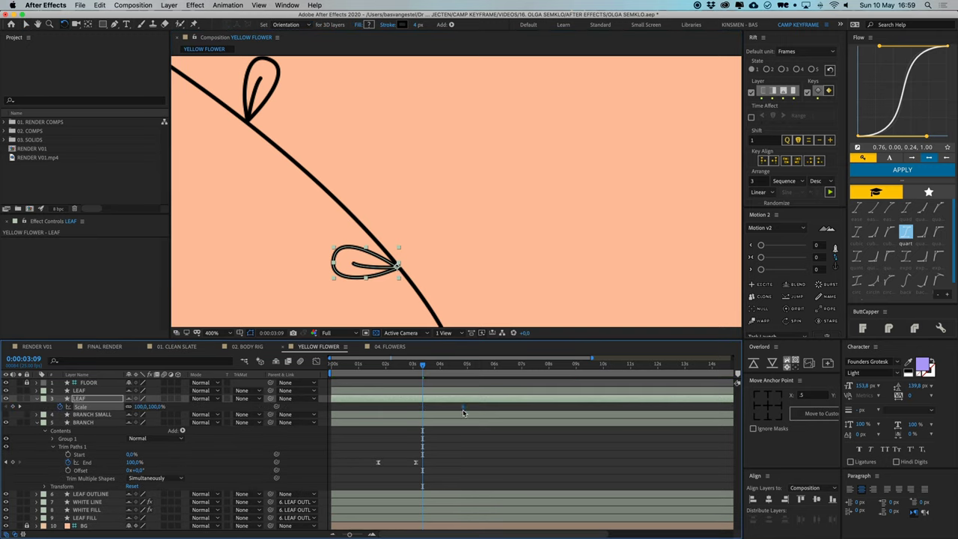
{"action": "left_click", "coordinate": [155, 407]}
{"action": "type", "text": "00"}
{"action": "key", "text": "Return"}
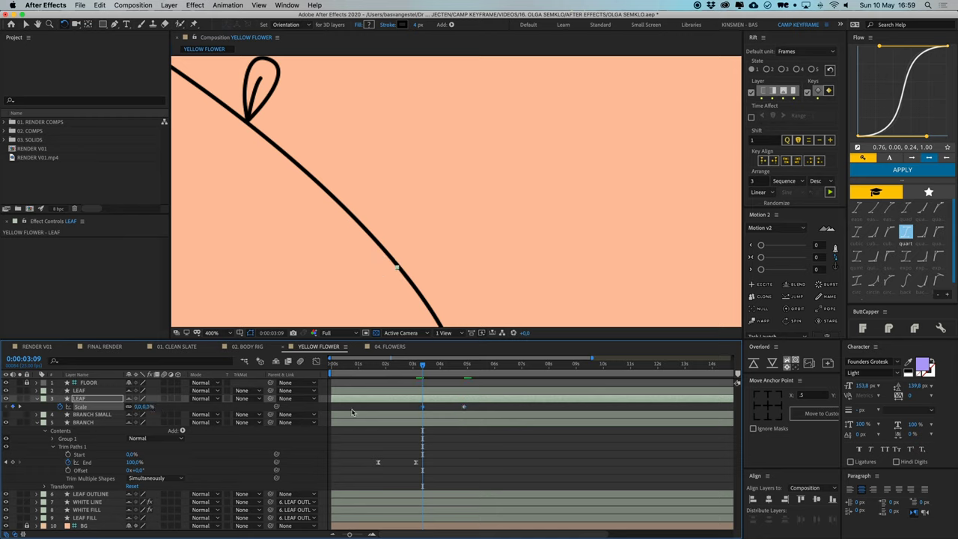
- Ease the LEAF scale keyframes with the 0.32, 0.94, 0.60, 1.00 curve and preview the leaf growth
{"action": "left_click_drag", "start_coordinate": [416, 407], "coordinate": [490, 417]}
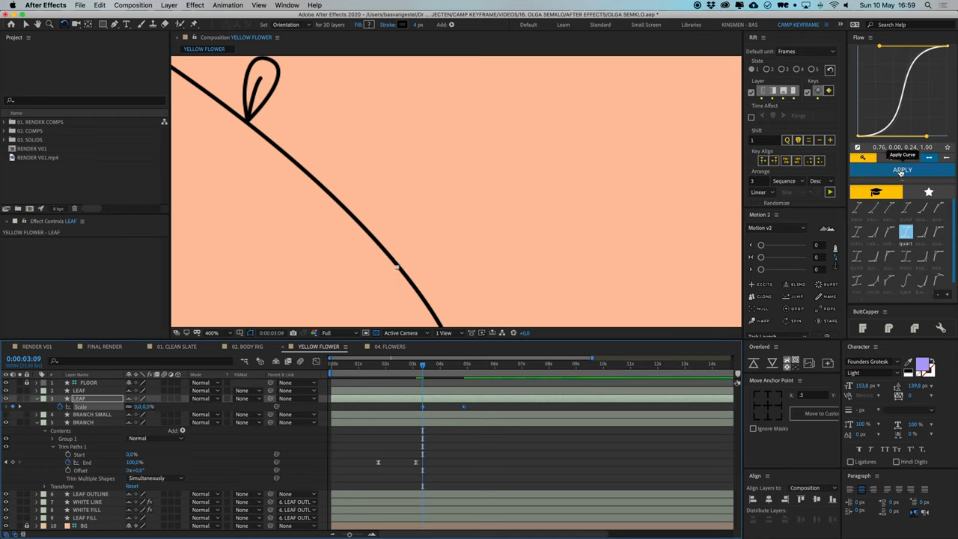
{"action": "left_click", "coordinate": [889, 232]}
{"action": "left_click", "coordinate": [902, 171]}
{"action": "left_click", "coordinate": [530, 449]}
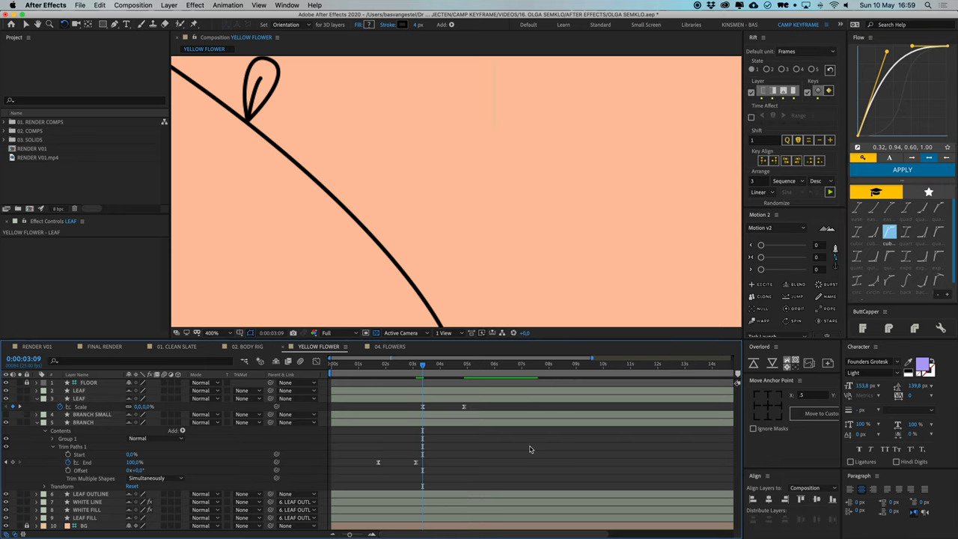
{"action": "key", "text": "space"}
{"action": "key", "text": "space"}
- Shorten the leaf growth by moving its 100% scale keyframe to 0:00:03:22, and reapply the easing curve
{"action": "left_click_drag", "start_coordinate": [464, 407], "coordinate": [417, 404]}
{"action": "left_click", "coordinate": [891, 174]}
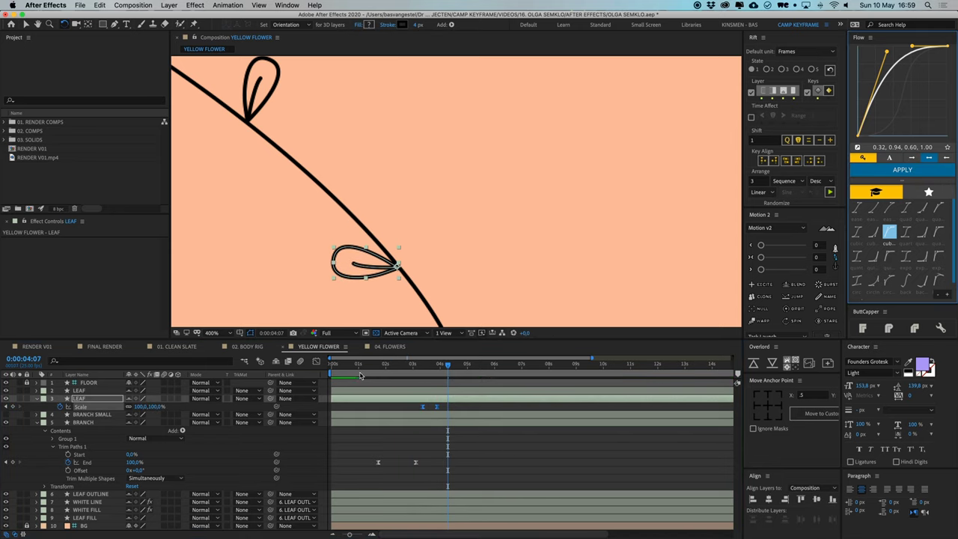
{"action": "left_click", "coordinate": [416, 366]}
- Keyframe the lower LEAF's rotation at 0° at 0:00:03:22 and rotate it to -33.3° at 0:00:03:17
{"action": "left_click_drag", "start_coordinate": [421, 372], "coordinate": [437, 370]}
{"action": "key", "text": "shift+r"}
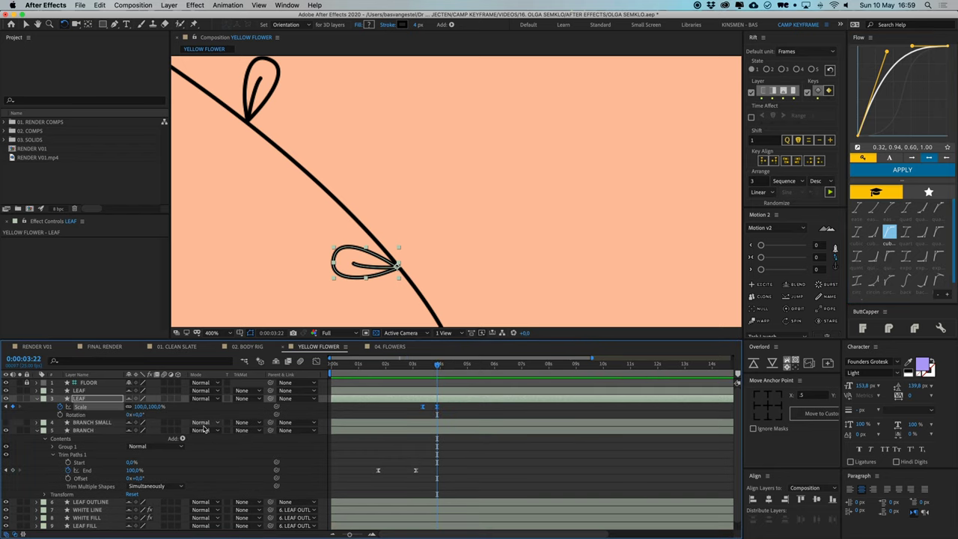
{"action": "left_click", "coordinate": [60, 414]}
{"action": "left_click_drag", "start_coordinate": [441, 369], "coordinate": [435, 369]}
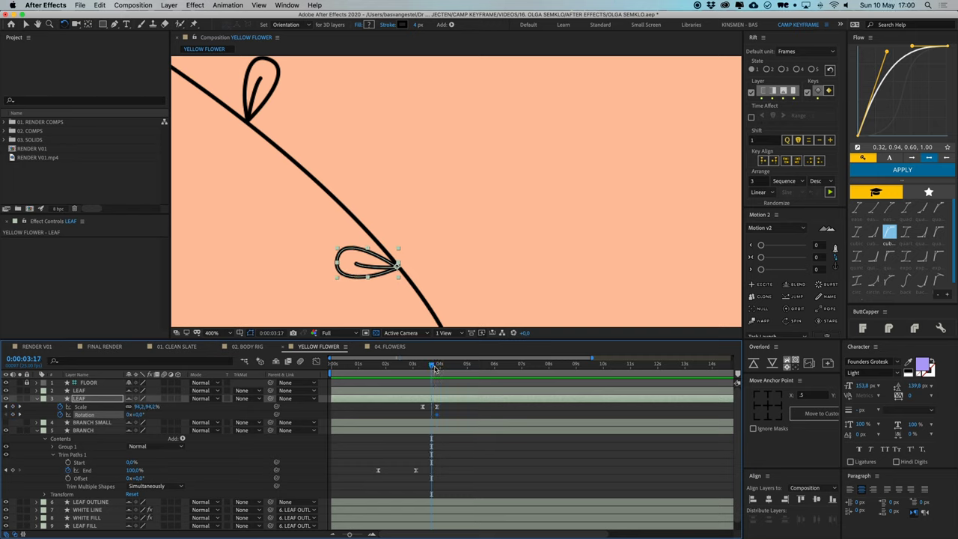
{"action": "left_click_drag", "start_coordinate": [348, 277], "coordinate": [354, 306]}
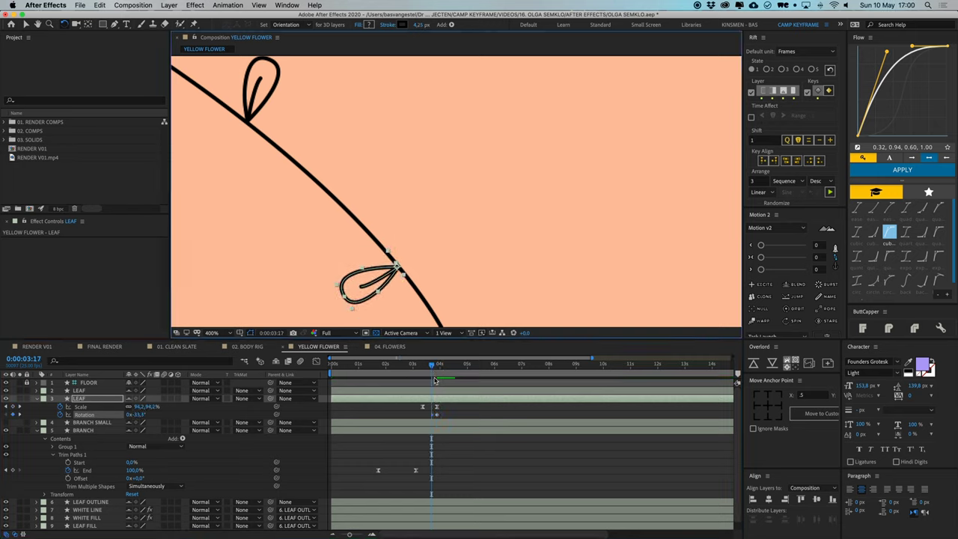
{"action": "left_click_drag", "start_coordinate": [434, 369], "coordinate": [422, 369]}
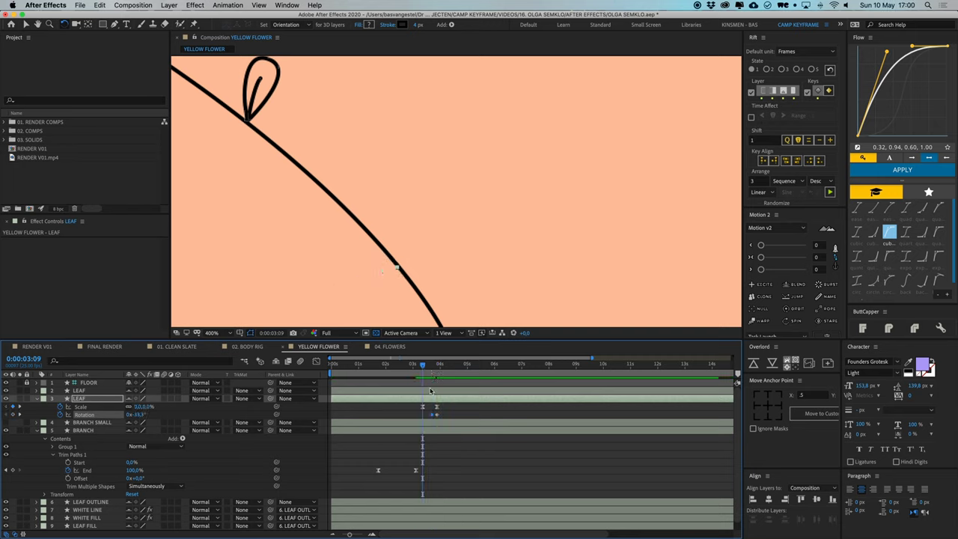
- Move the lower LEAF's rotation keyframes earlier so that the rotation starts at 0:00:03:09 and reaches 0° at 0:00:03:14
{"action": "left_click", "coordinate": [432, 415]}
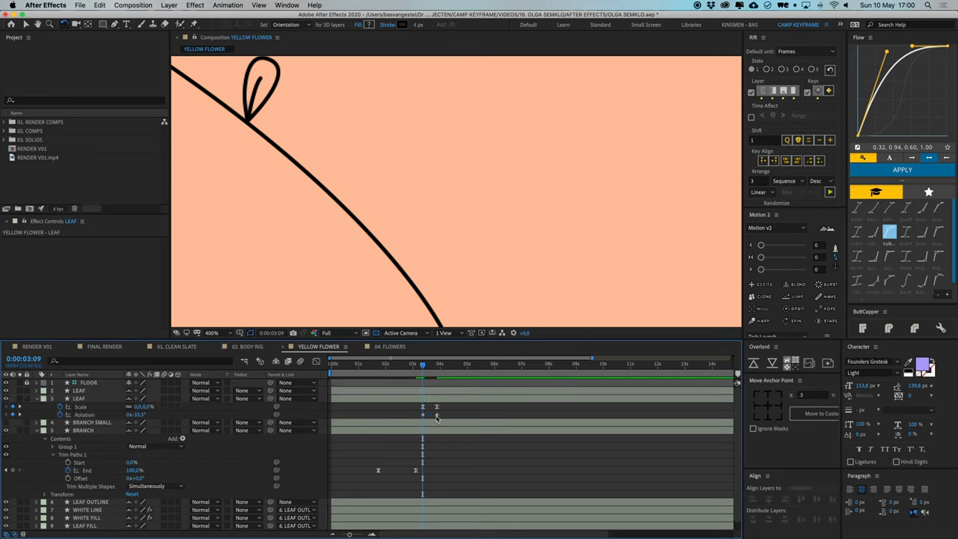
{"action": "left_click_drag", "start_coordinate": [433, 417], "coordinate": [414, 410]}
{"action": "left_click", "coordinate": [429, 368]}
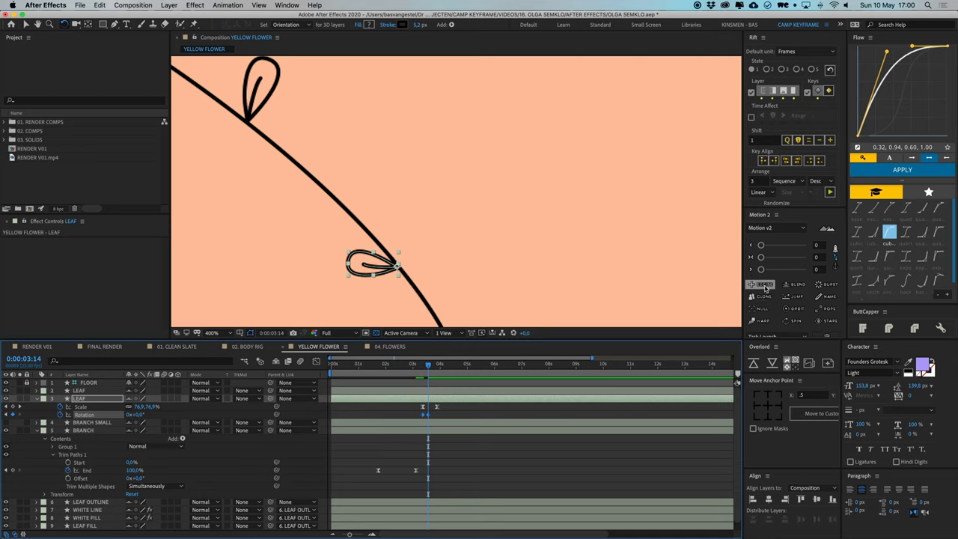
- Apply Motion 2's Excite to the lower LEAF's rotation keyframes and preview the leaf's bouncing growth
{"action": "left_click", "coordinate": [756, 285]}
{"action": "left_click_drag", "start_coordinate": [428, 366], "coordinate": [422, 373]}
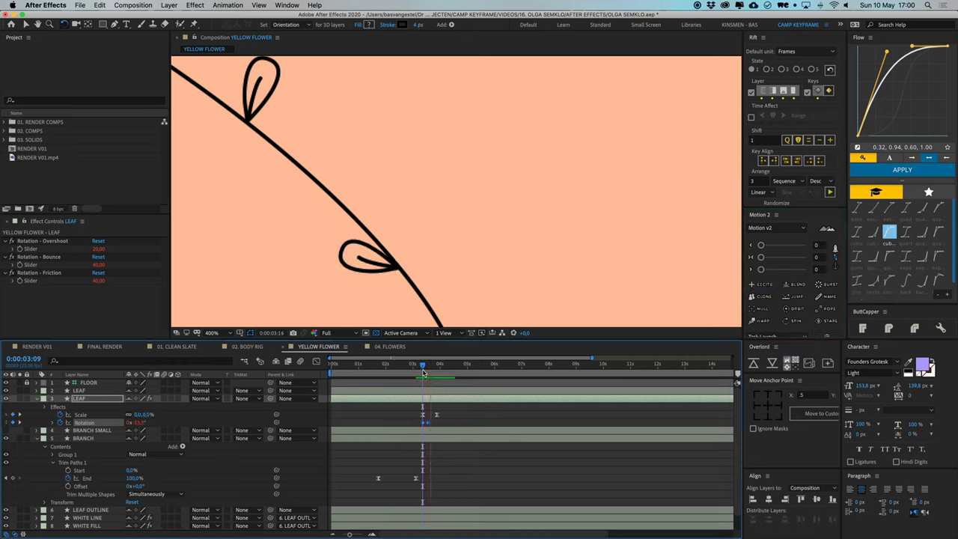
{"action": "key", "text": "space"}
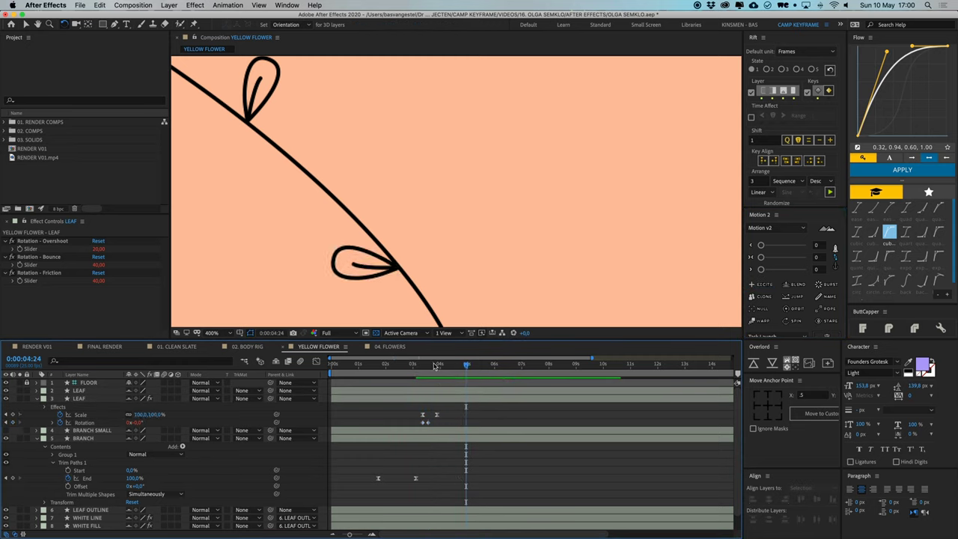
{"action": "key", "text": "space"}
- Keyframe the upper LEAF's scale from 0% at 0:00:03:09 to 100% in line with the lower leaf's timing, and apply the 0.32, 0.94, 0.60, 1.00 easing
{"action": "left_click", "coordinate": [267, 108]}
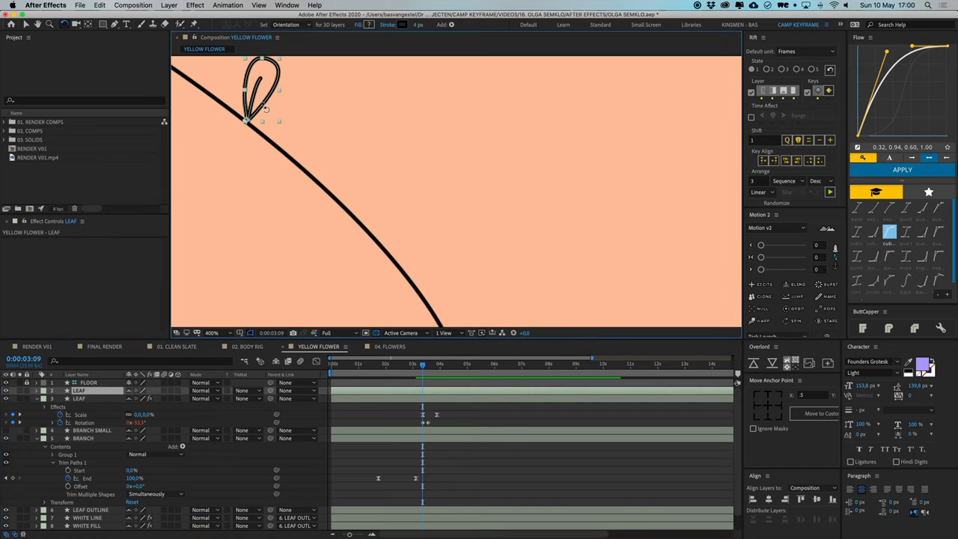
{"action": "key", "text": "alt+shift+s"}
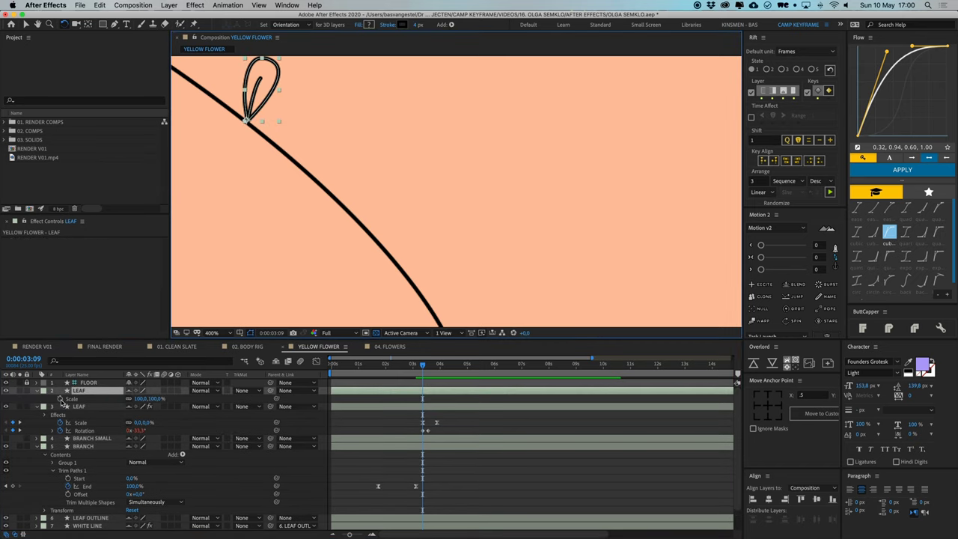
{"action": "left_click", "coordinate": [140, 398]}
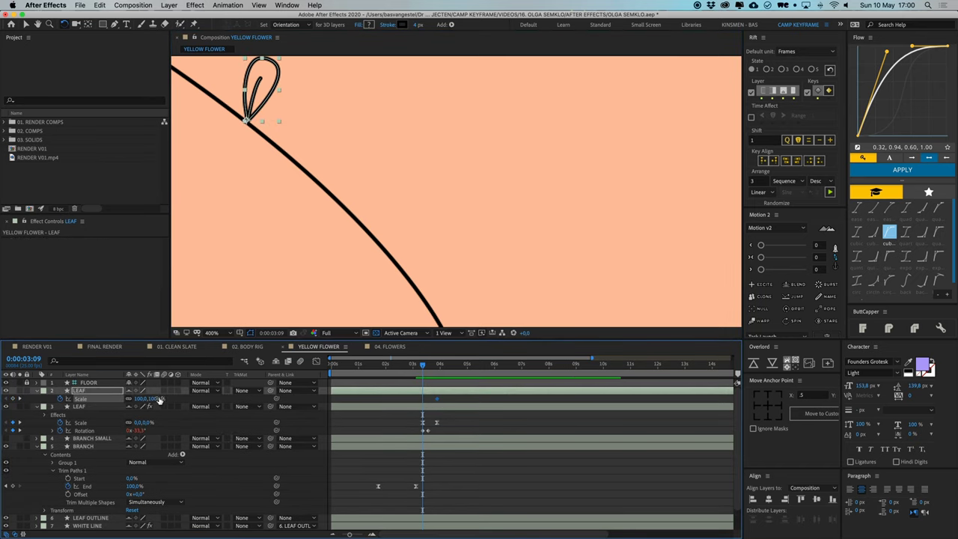
{"action": "type", "text": "0"}
{"action": "key", "text": "Return"}
{"action": "left_click_drag", "start_coordinate": [451, 404], "coordinate": [420, 397]}
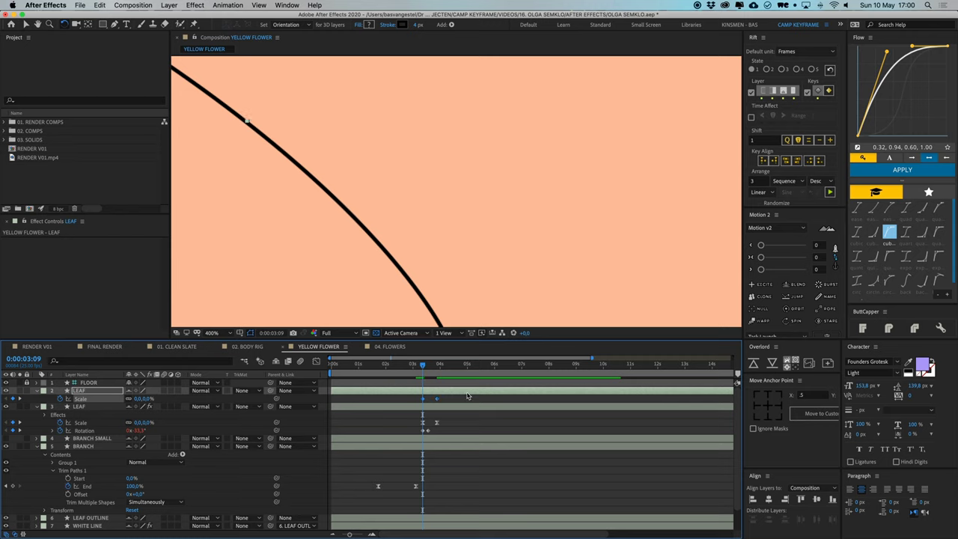
{"action": "left_click", "coordinate": [880, 172]}
- Keyframe the upper LEAF's rotation from about 44° to 0° alongside its scale growth, and apply Excite to both rotation keyframes
{"action": "key", "text": "shift+r"}
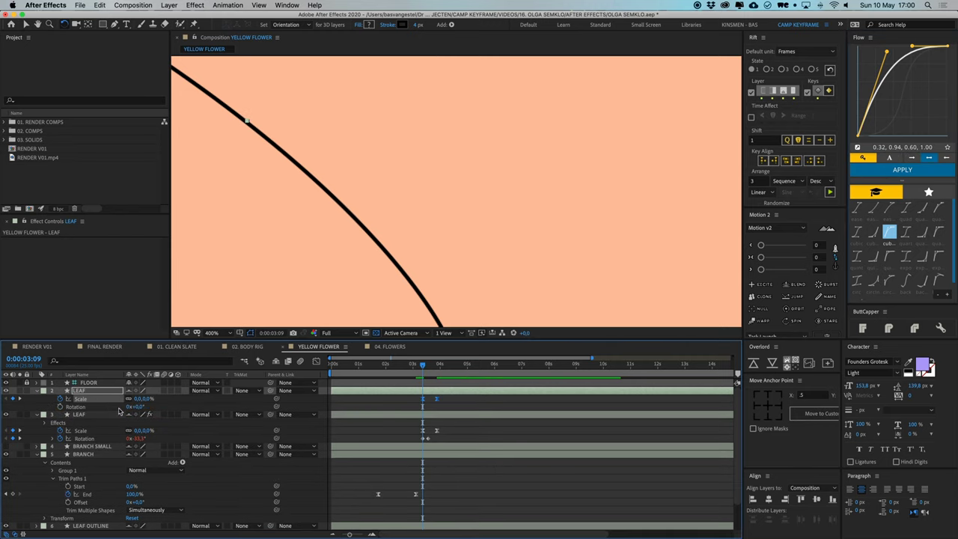
{"action": "left_click", "coordinate": [82, 407]}
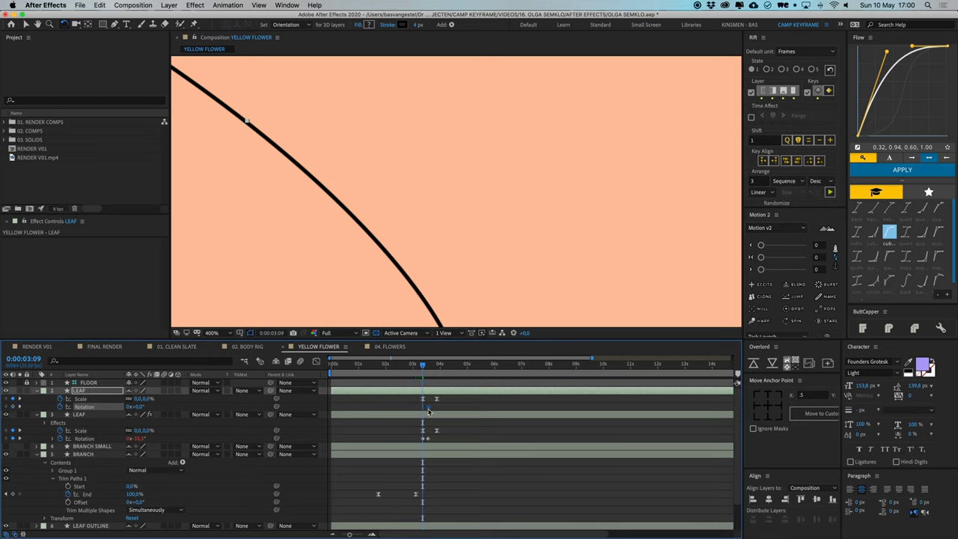
{"action": "left_click_drag", "start_coordinate": [424, 365], "coordinate": [428, 367]}
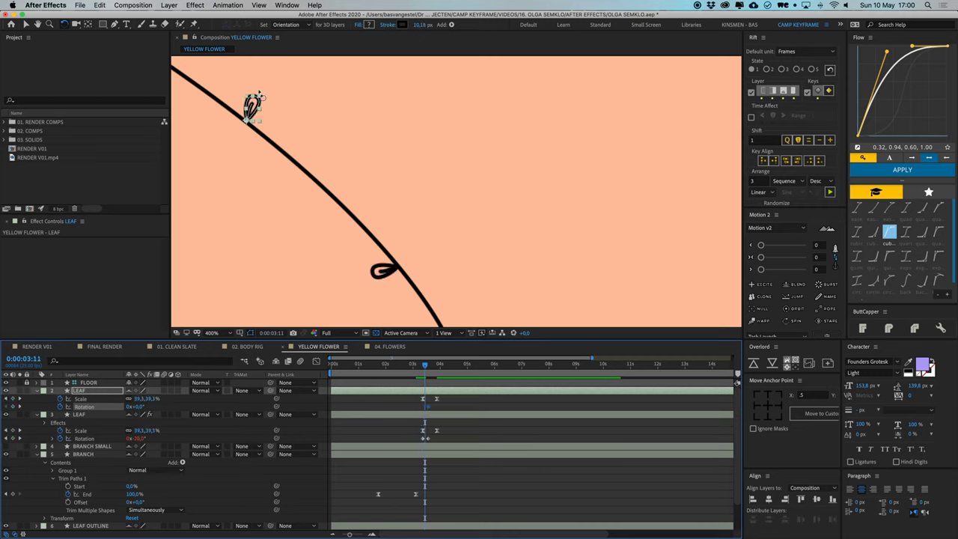
{"action": "left_click_drag", "start_coordinate": [259, 94], "coordinate": [271, 111]}
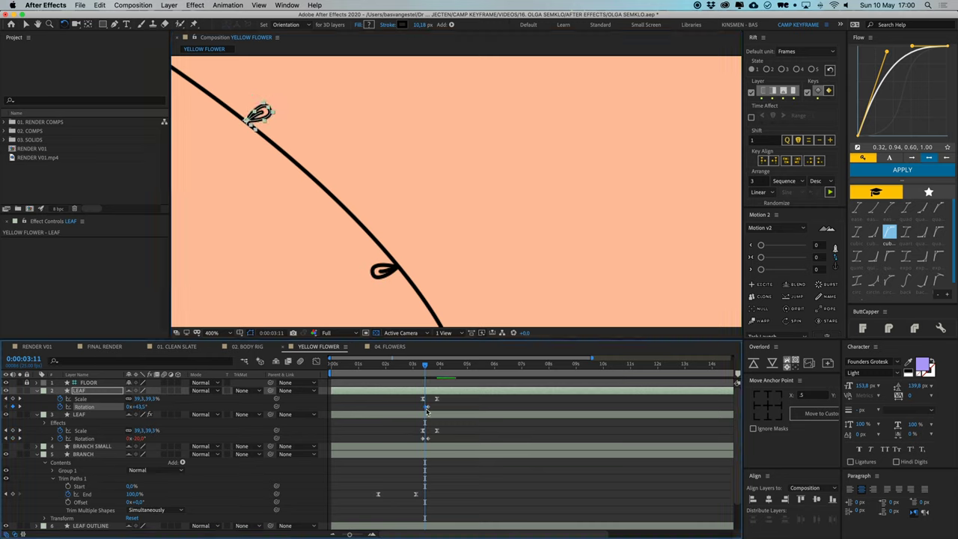
{"action": "left_click_drag", "start_coordinate": [426, 408], "coordinate": [437, 404]}
{"action": "left_click", "coordinate": [761, 285]}
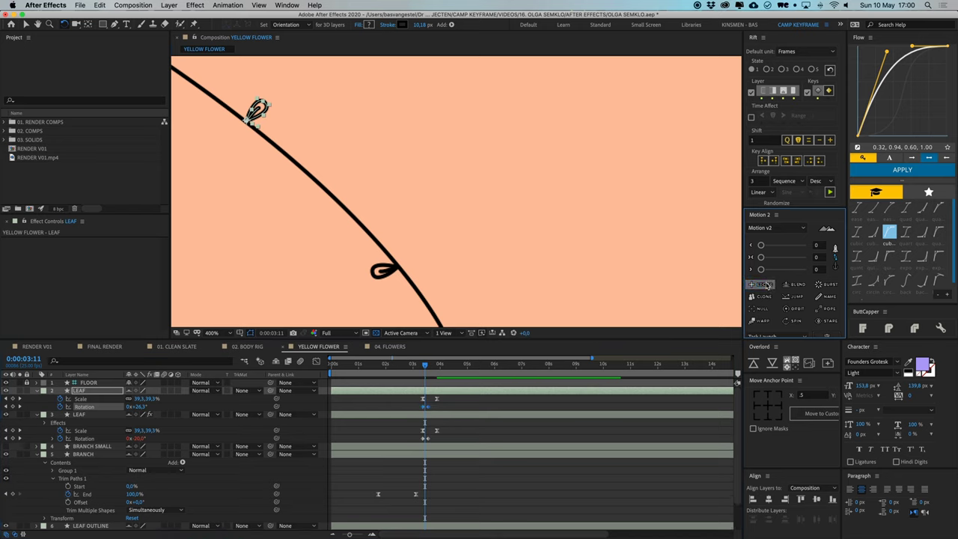
- Scrub back through the branch growth to find the moment when the branch reaches the lower leaf
{"action": "scroll", "coordinate": [470, 233], "scroll_direction": "down", "scroll_amount": 2}
{"action": "left_click_drag", "start_coordinate": [470, 233], "coordinate": [520, 283]}
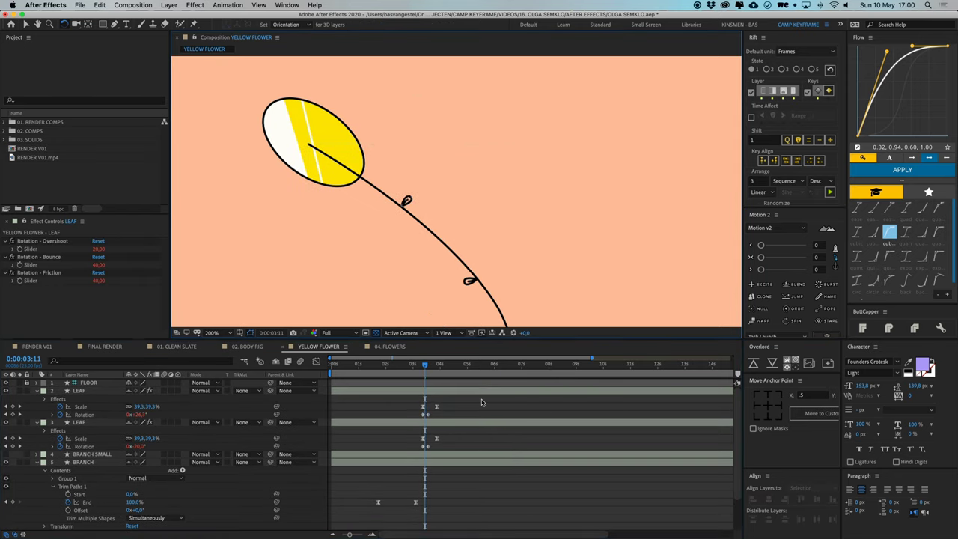
{"action": "left_click", "coordinate": [460, 407]}
{"action": "key", "text": "v"}
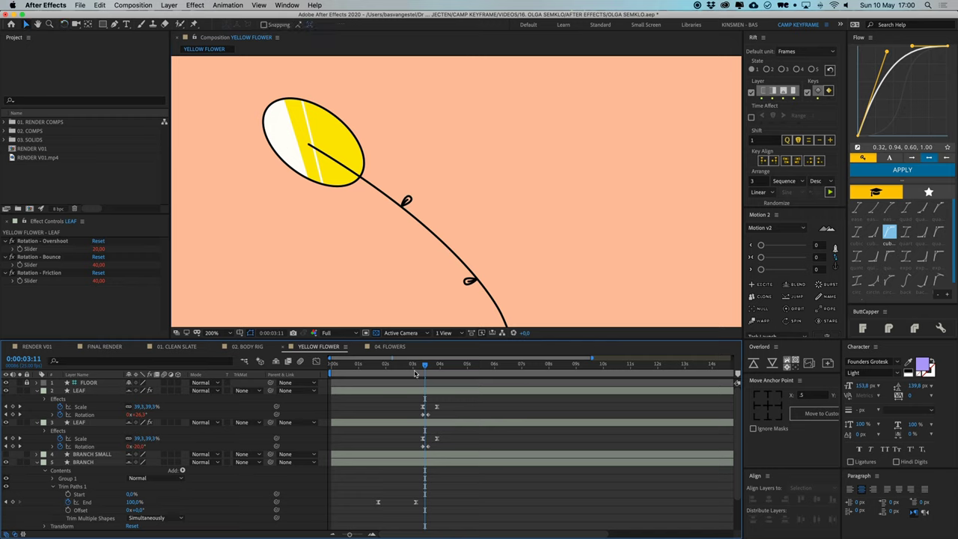
{"action": "left_click_drag", "start_coordinate": [425, 364], "coordinate": [411, 375]}
{"action": "left_click_drag", "start_coordinate": [524, 283], "coordinate": [510, 214]}
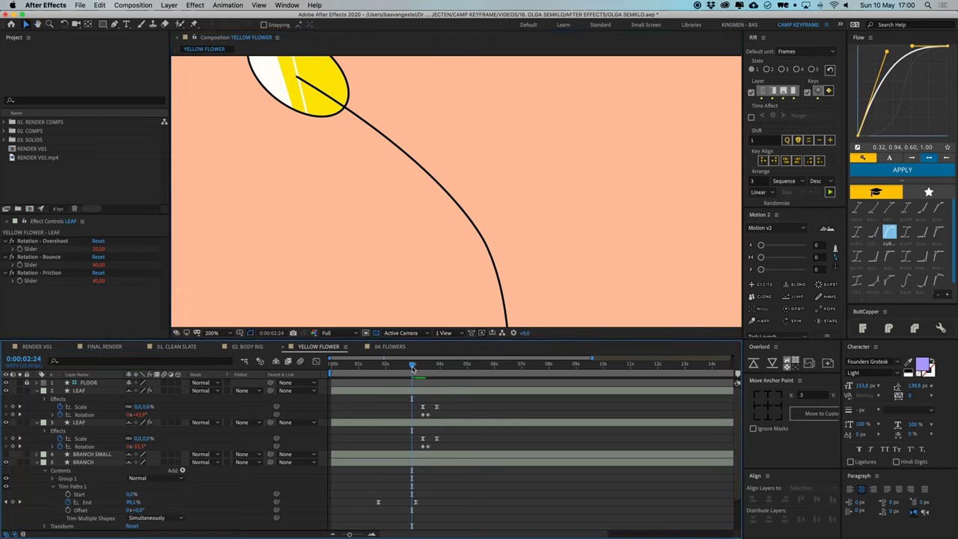
{"action": "mouse_move", "coordinate": [414, 364]}
{"action": "left_mouse_down"}
{"action": "mouse_move", "coordinate": [389, 372]}
{"action": "mouse_move", "coordinate": [398, 374]}
{"action": "left_mouse_up"}
- Move the lower LEAF's scale and rotation keyframes earlier to start at about 0:00:02:12, and preview the growth against the branch
{"action": "left_click_drag", "start_coordinate": [459, 428], "coordinate": [380, 443]}
{"action": "key", "text": "Page_Down"}
{"action": "key", "text": "Page_Down"}
{"action": "key", "text": "Page_Up"}
{"action": "scroll", "coordinate": [406, 446], "scroll_direction": "right", "scroll_amount": 1}
{"action": "key", "text": "space"}
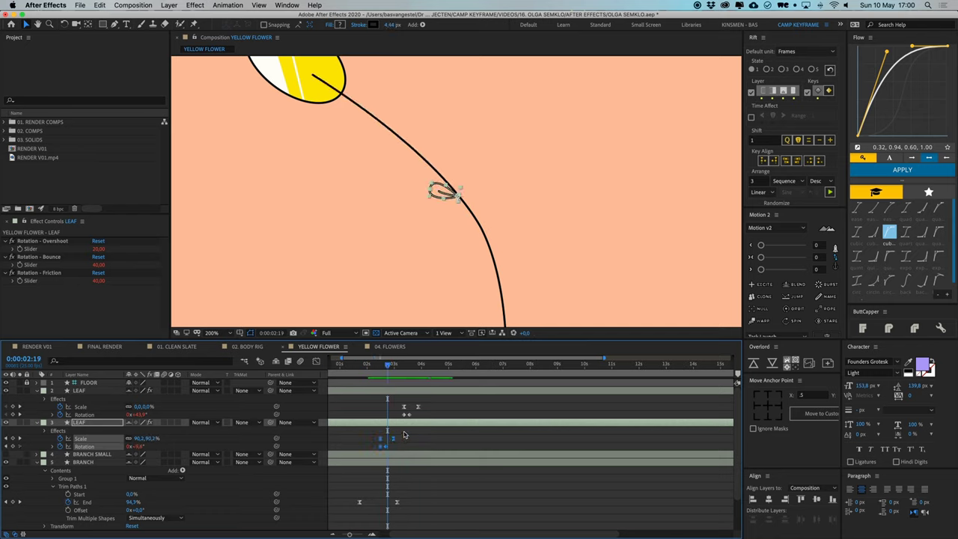
{"action": "left_click", "coordinate": [366, 376]}
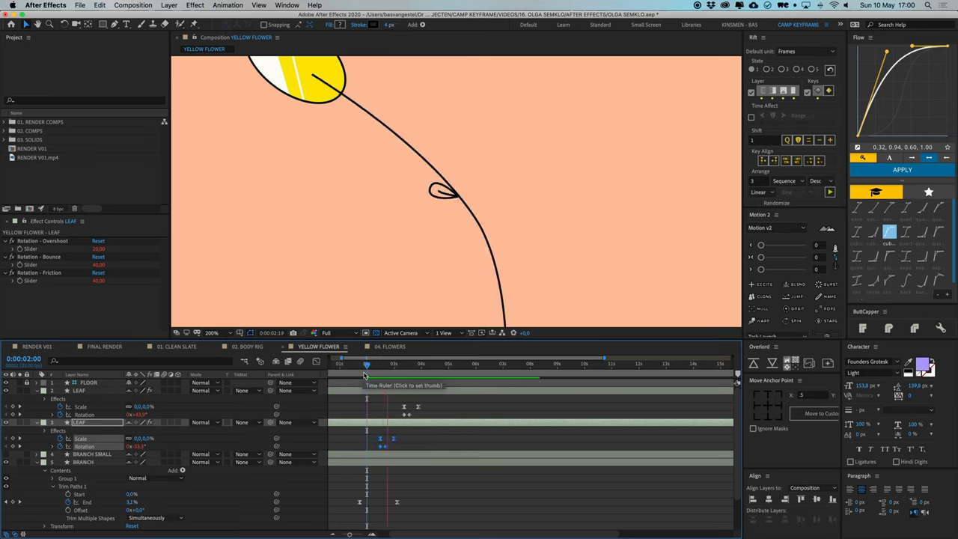
{"action": "key", "text": "space"}
- Nudge the lower LEAF's scale and rotation keyframes slightly earlier, fine-tuning their start after a preview
{"action": "left_click_drag", "start_coordinate": [380, 439], "coordinate": [377, 440]}
{"action": "left_click_drag", "start_coordinate": [377, 367], "coordinate": [369, 368]}
{"action": "key", "text": "space"}
{"action": "key", "text": "space"}
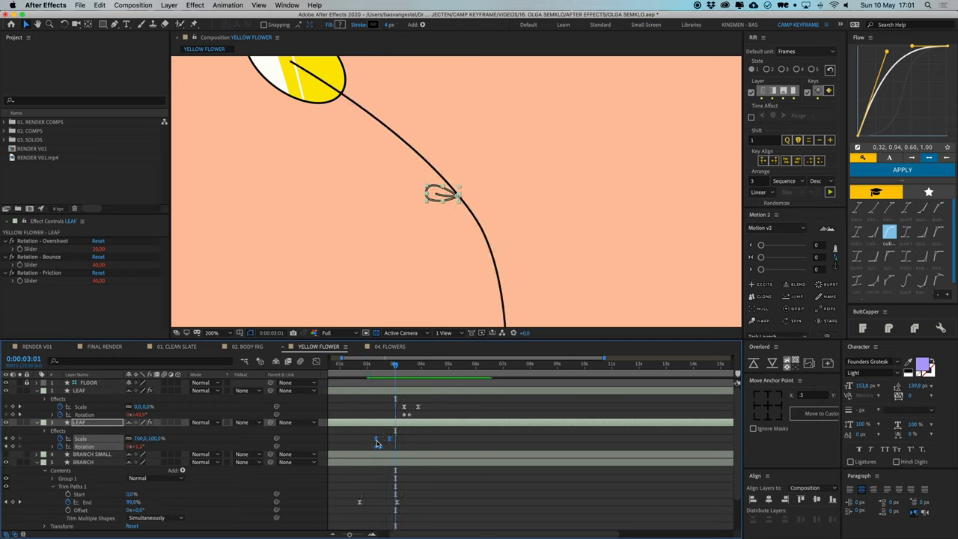
{"action": "left_click_drag", "start_coordinate": [377, 442], "coordinate": [379, 441]}
- Move the upper LEAF's scale and rotation keyframes earlier to start shortly before 0:00:03:00, and preview both leaves growing
{"action": "mouse_move", "coordinate": [388, 400]}
{"action": "left_mouse_down"}
{"action": "mouse_move", "coordinate": [422, 418]}
{"action": "mouse_move", "coordinate": [391, 408]}
{"action": "left_mouse_up"}
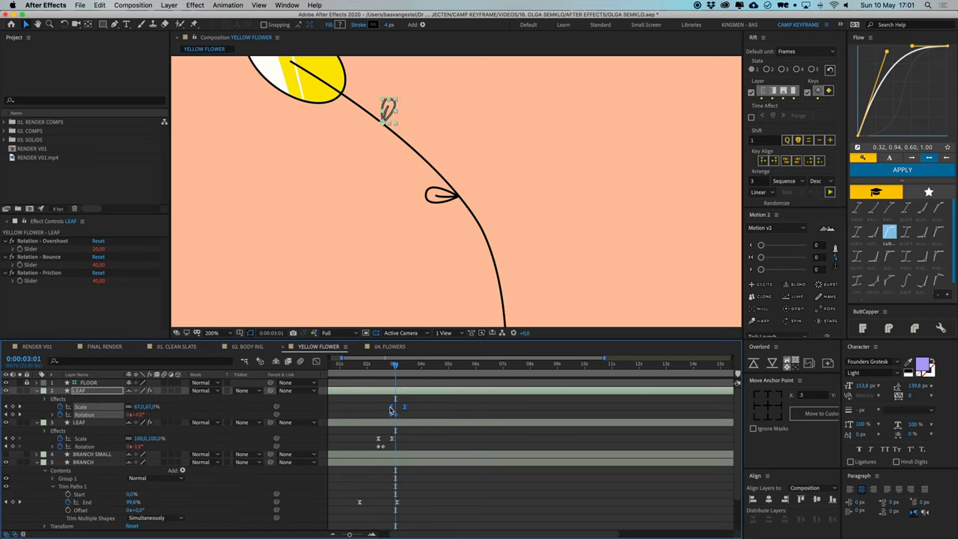
{"action": "left_click", "coordinate": [386, 366]}
{"action": "left_click_drag", "start_coordinate": [388, 367], "coordinate": [372, 368]}
{"action": "key", "text": "space"}
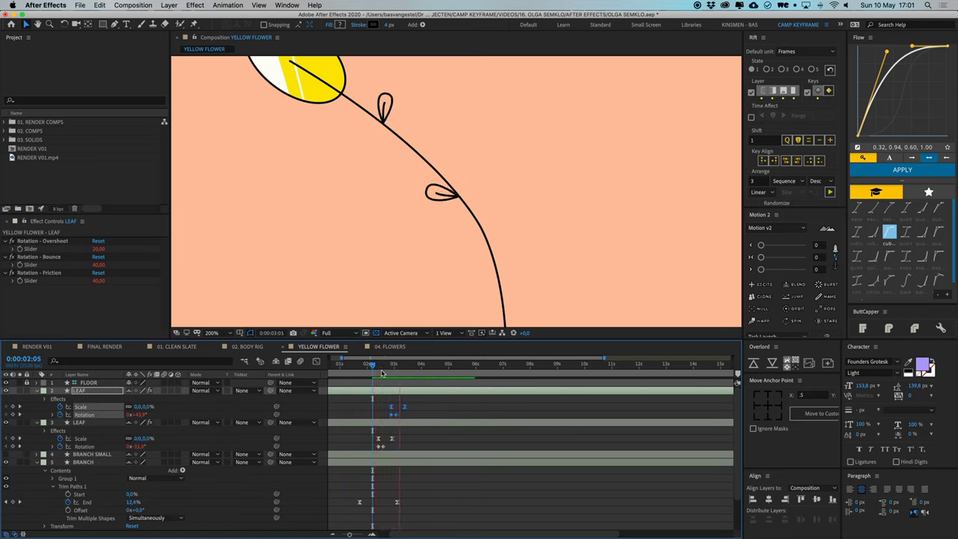
{"action": "key", "text": "space"}
- Shift the upper LEAF's keyframes further back to start just after the lower leaf's keyframes, and preview the timing
{"action": "left_click_drag", "start_coordinate": [391, 407], "coordinate": [382, 408]}
{"action": "left_click_drag", "start_coordinate": [374, 367], "coordinate": [368, 370]}
{"action": "key", "text": "space"}
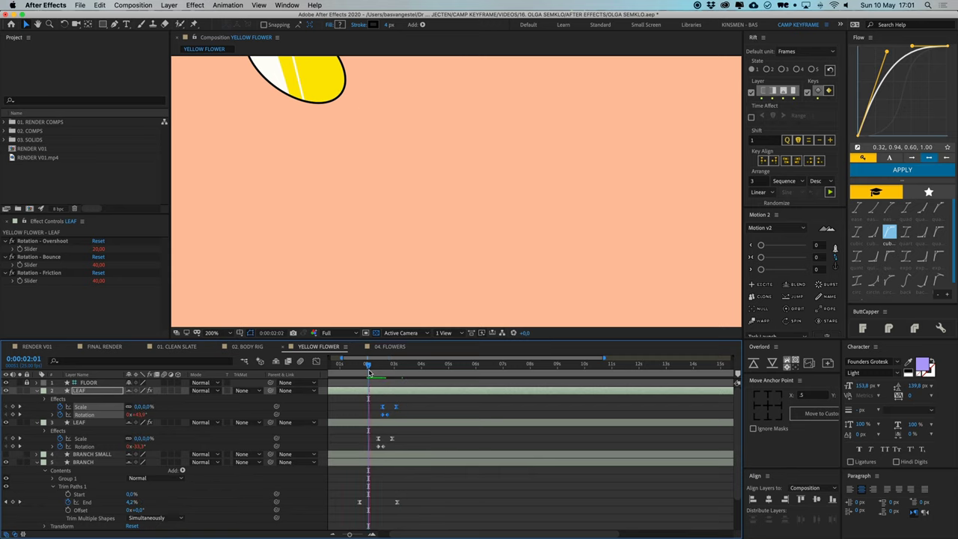
{"action": "key", "text": "space"}
{"action": "scroll", "coordinate": [503, 209], "scroll_direction": "down", "scroll_amount": 2}
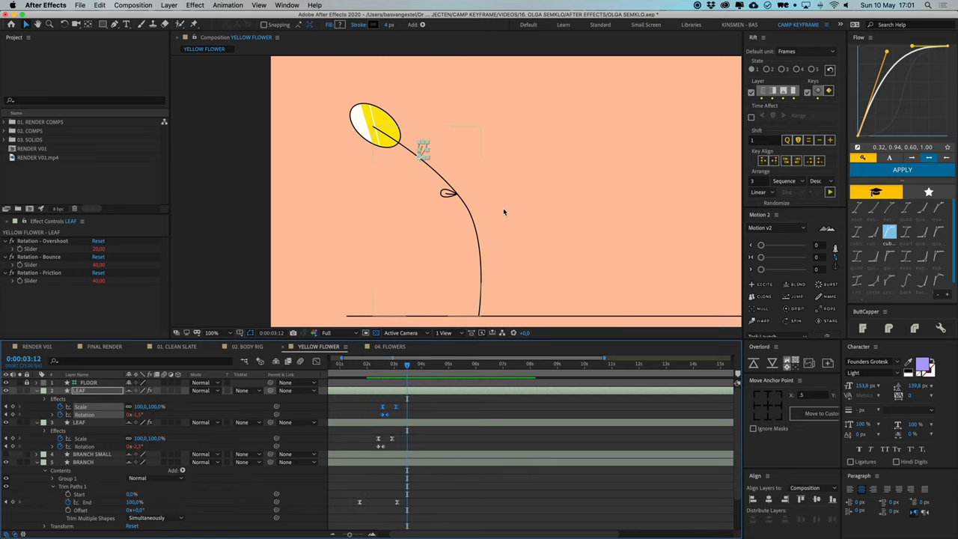
- Try shifting the LEAF OUTLINE's anchor point along the branch and back, test its scale, and undo the scale change
{"action": "scroll", "coordinate": [441, 221], "scroll_direction": "up", "scroll_amount": 2}
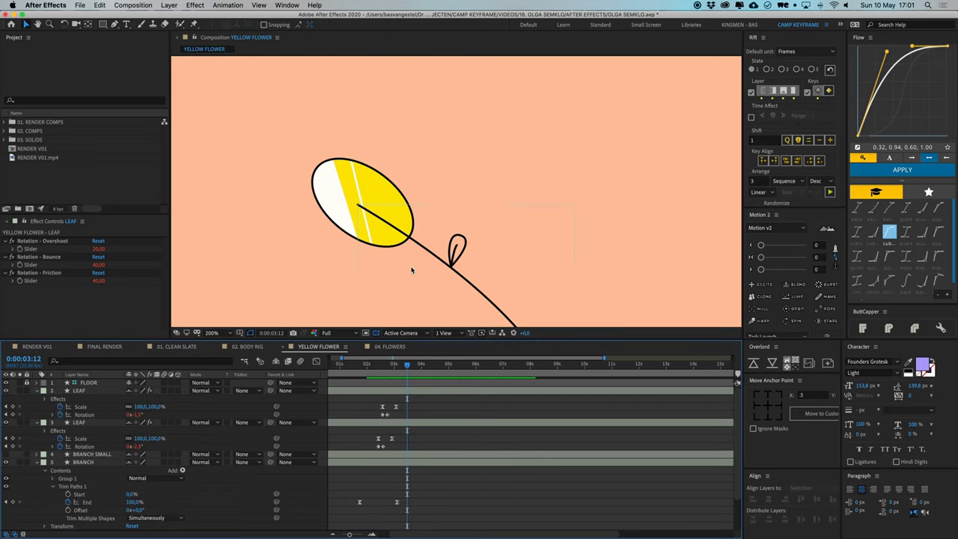
{"action": "key", "text": "v"}
{"action": "left_click", "coordinate": [421, 200]}
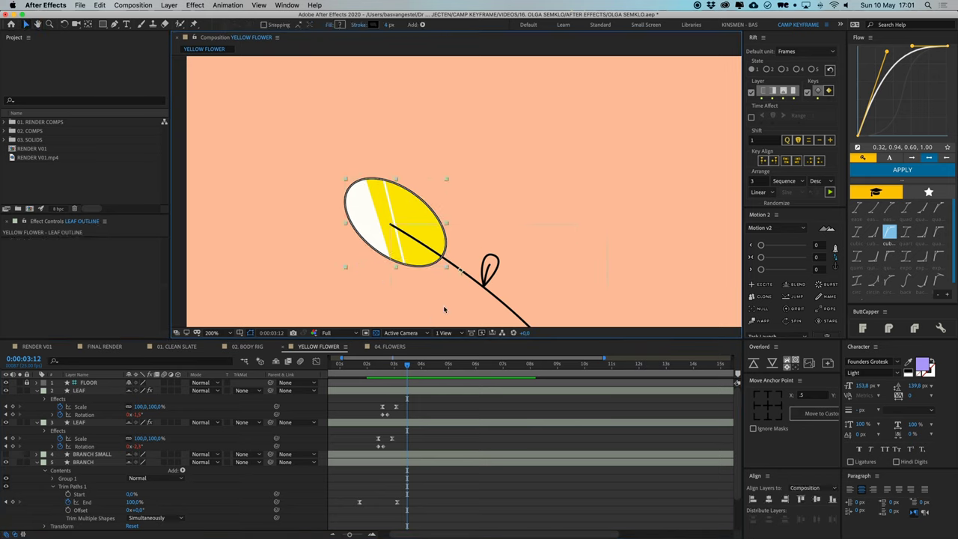
{"action": "scroll", "coordinate": [447, 303], "scroll_direction": "down", "scroll_amount": 2}
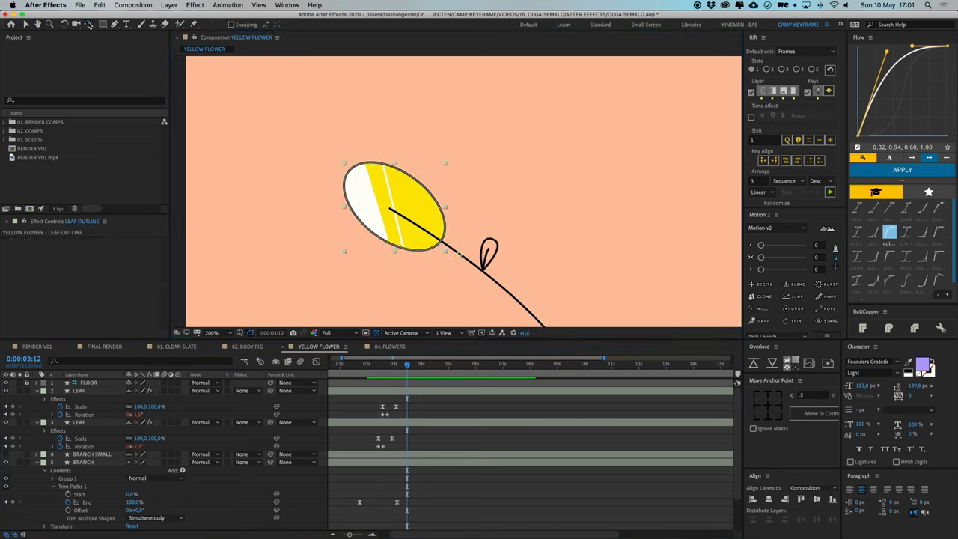
{"action": "key", "text": "y"}
{"action": "left_click_drag", "start_coordinate": [458, 255], "coordinate": [410, 225]}
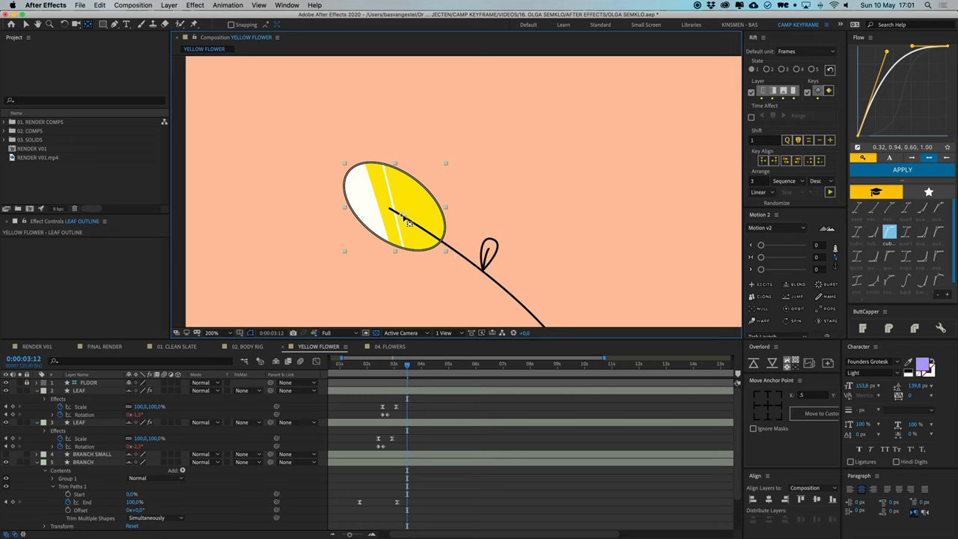
{"action": "left_click_drag", "start_coordinate": [408, 221], "coordinate": [464, 258]}
{"action": "scroll", "coordinate": [218, 398], "scroll_direction": "down", "scroll_amount": 1}
{"action": "mouse_move", "coordinate": [153, 525]}
{"action": "left_mouse_down"}
{"action": "mouse_move", "coordinate": [116, 525]}
{"action": "mouse_move", "coordinate": [149, 526]}
{"action": "left_mouse_up"}
{"action": "key", "text": "super+z"}
{"action": "scroll", "coordinate": [231, 487], "scroll_direction": "down", "scroll_amount": 2}
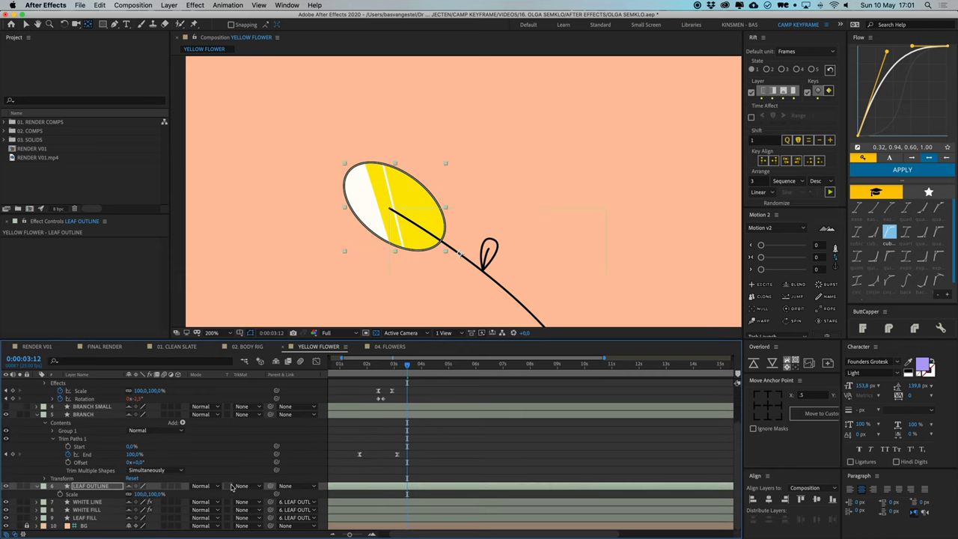
- Go through the flower's WHITE LINE, WHITE FILL and LEAF FILL layers, try moving LEAF FILL, and undo the move
{"action": "left_click", "coordinate": [87, 501]}
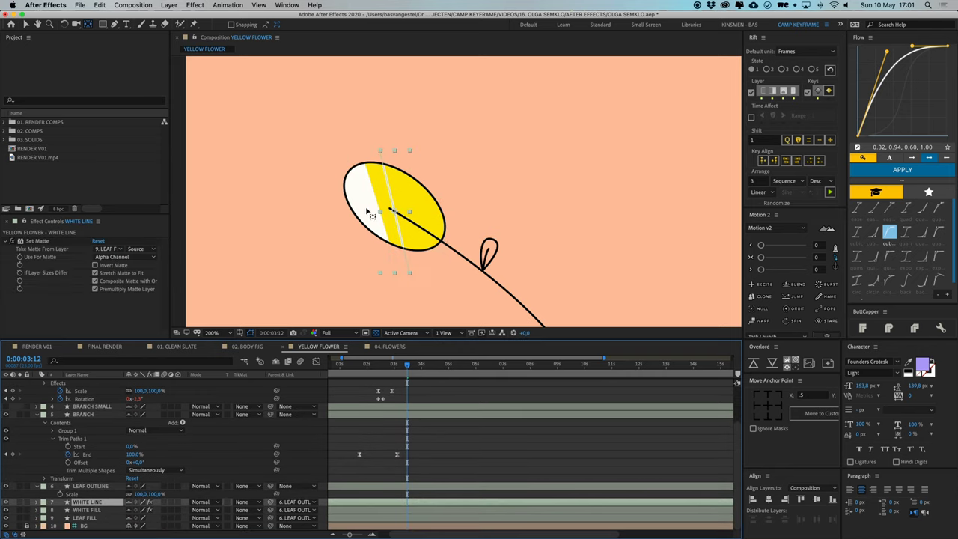
{"action": "left_click", "coordinate": [106, 511]}
{"action": "left_click", "coordinate": [106, 518]}
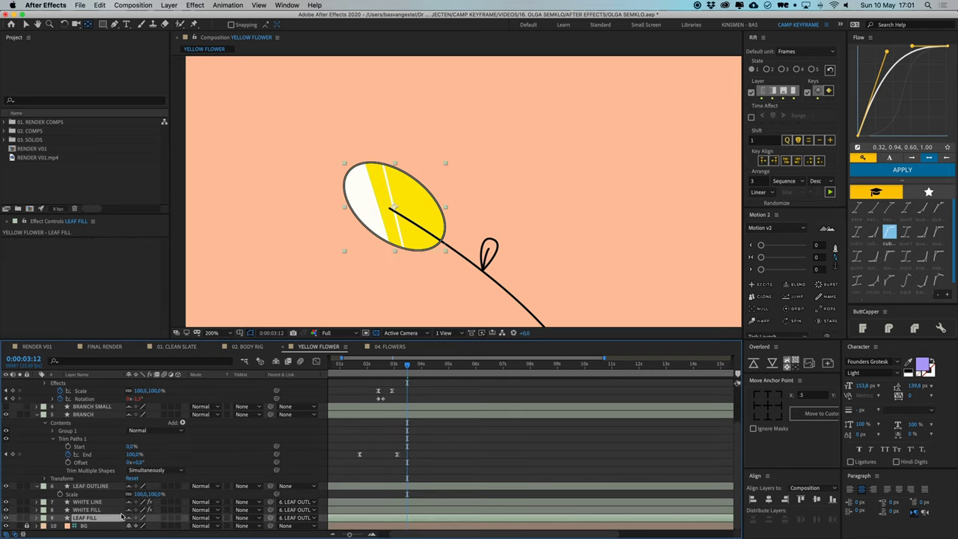
{"action": "key", "text": "v"}
{"action": "left_click_drag", "start_coordinate": [411, 217], "coordinate": [447, 168]}
{"action": "key", "text": "super+z"}
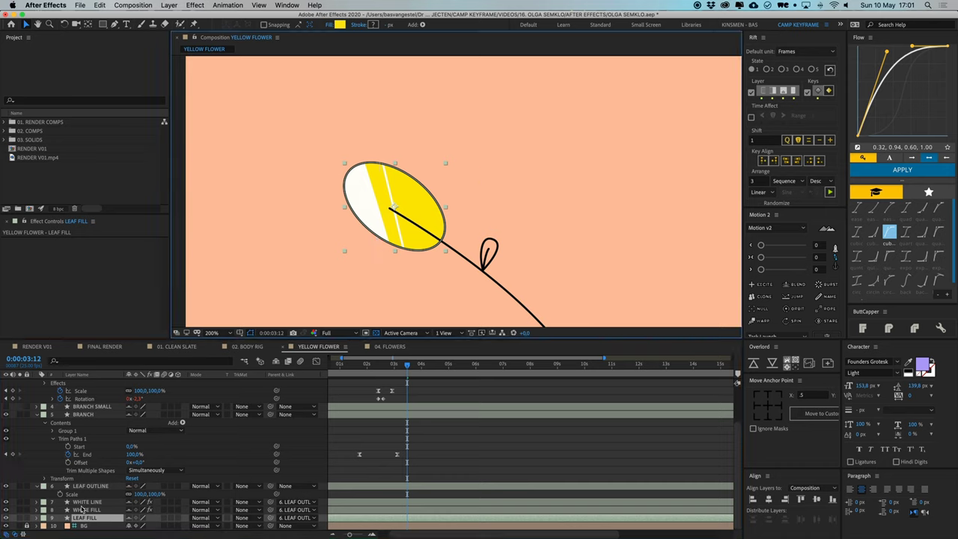
- Try moving the WHITE FILL layer, undo the move, and check which layer its Set Matte effect takes the matte from
{"action": "left_click", "coordinate": [357, 194]}
{"action": "left_click_drag", "start_coordinate": [356, 194], "coordinate": [357, 177]}
{"action": "key", "text": "super+z"}
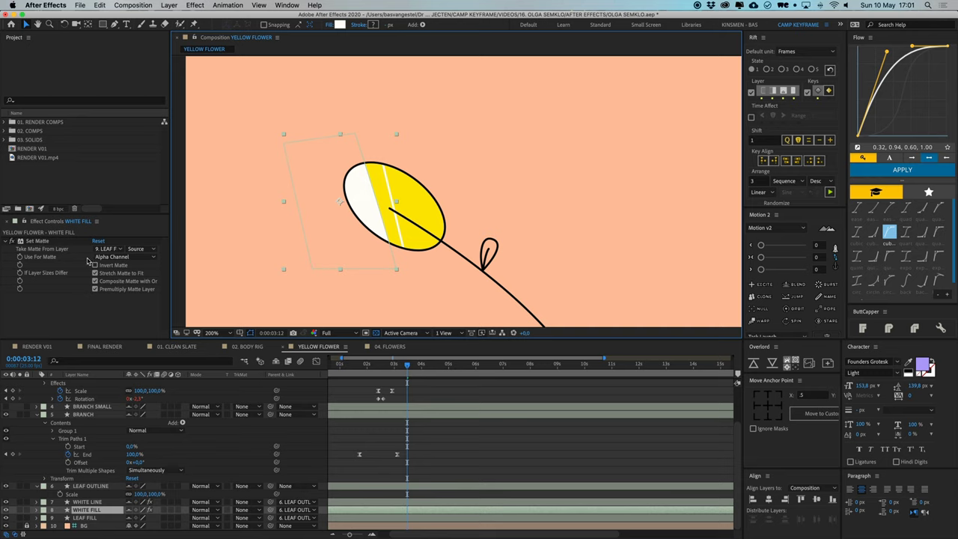
{"action": "left_click", "coordinate": [110, 249]}
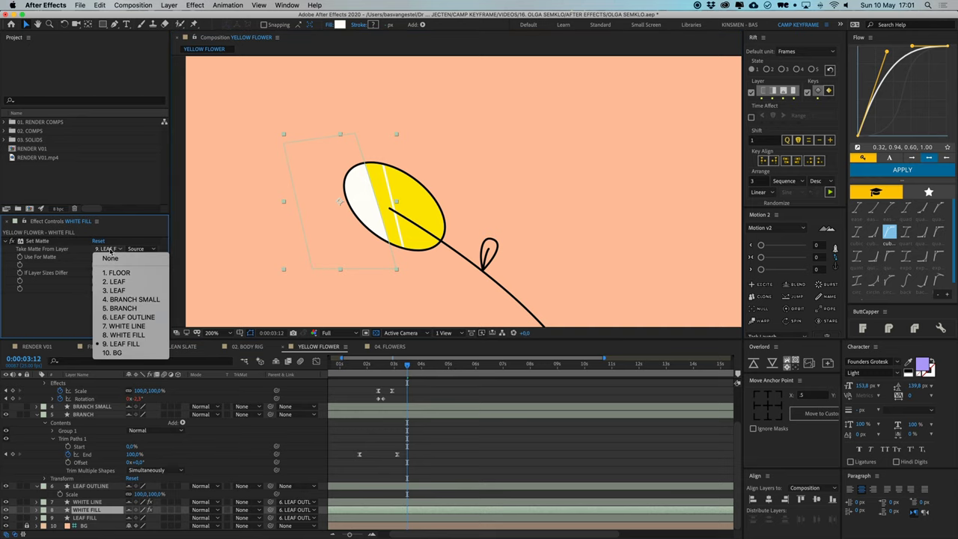
{"action": "left_click", "coordinate": [110, 248]}
- Check the parenting of WHITE LINE, WHITE FILL and LEAF FILL, try moving their parent LEAF OUTLINE, and undo the move
{"action": "left_click", "coordinate": [125, 500]}
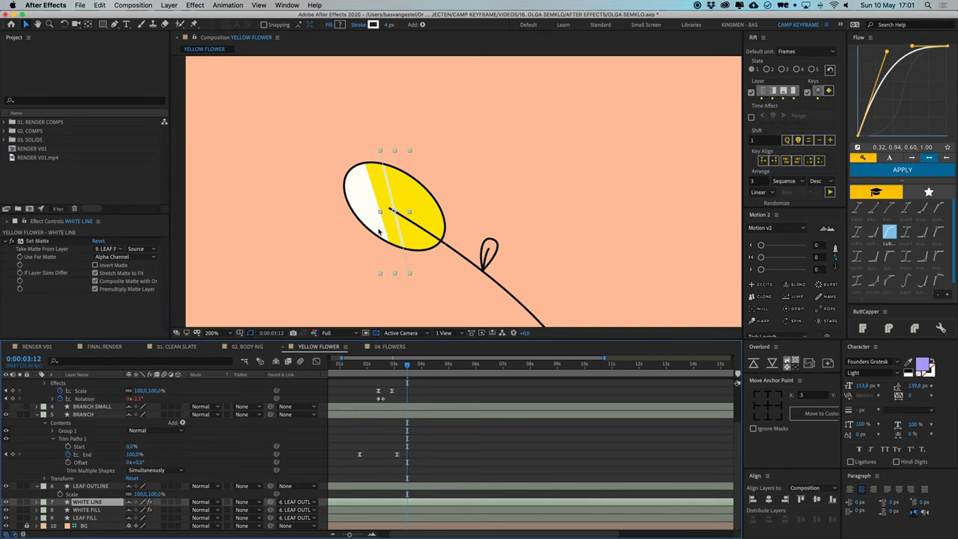
{"action": "left_click", "coordinate": [96, 518], "text": "shift"}
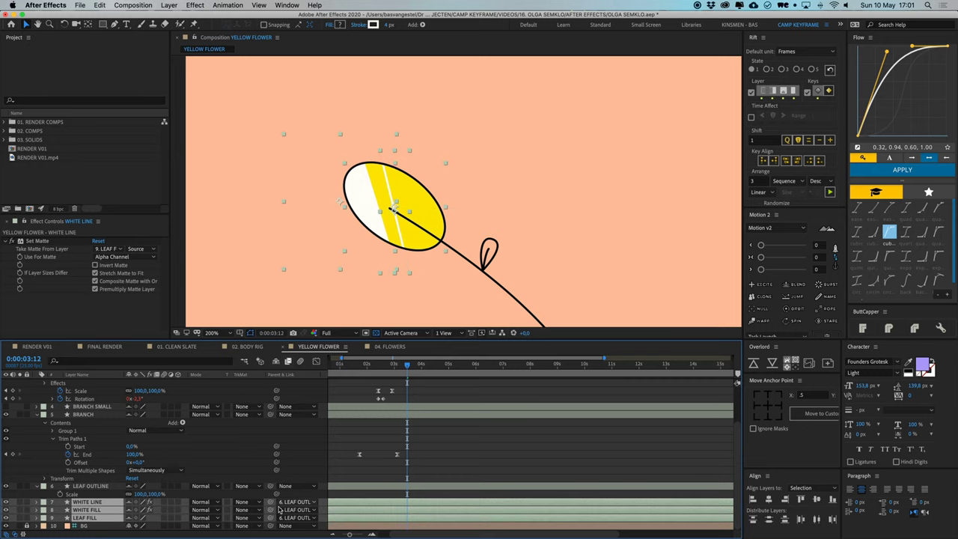
{"action": "left_click", "coordinate": [87, 487]}
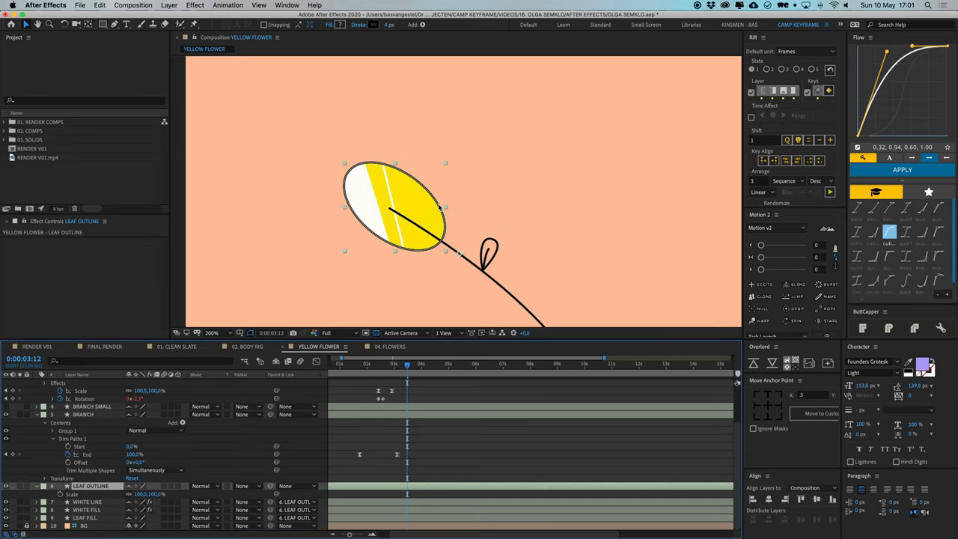
{"action": "left_click_drag", "start_coordinate": [439, 207], "coordinate": [442, 168]}
{"action": "key", "text": "super+z"}
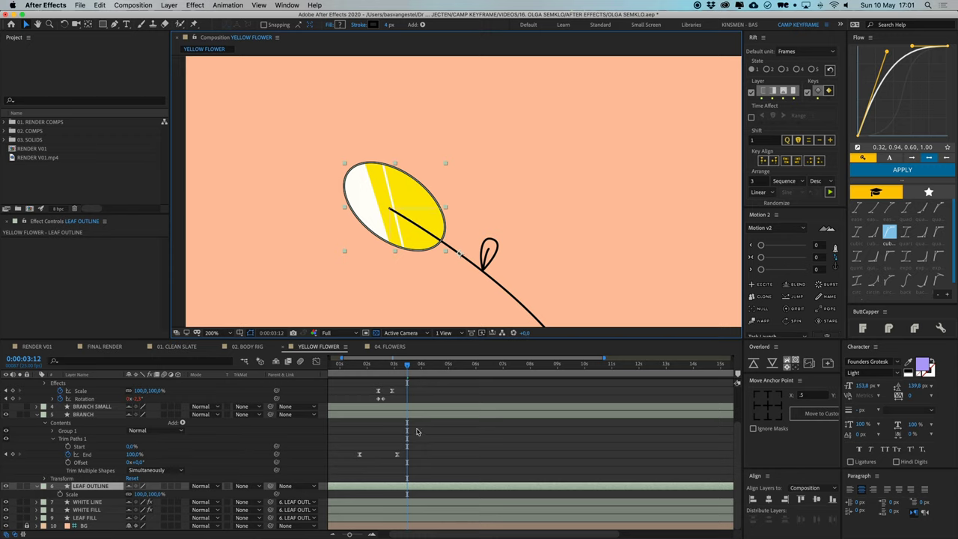
- Keyframe LEAF OUTLINE's scale from 0% at 3:12 to 100% at 4:18 and ease it with the 0.32, 0.94, 0.60, 1.00 curve
{"action": "scroll", "coordinate": [128, 531], "scroll_direction": "up", "scroll_amount": 1}
{"action": "key", "text": "s"}
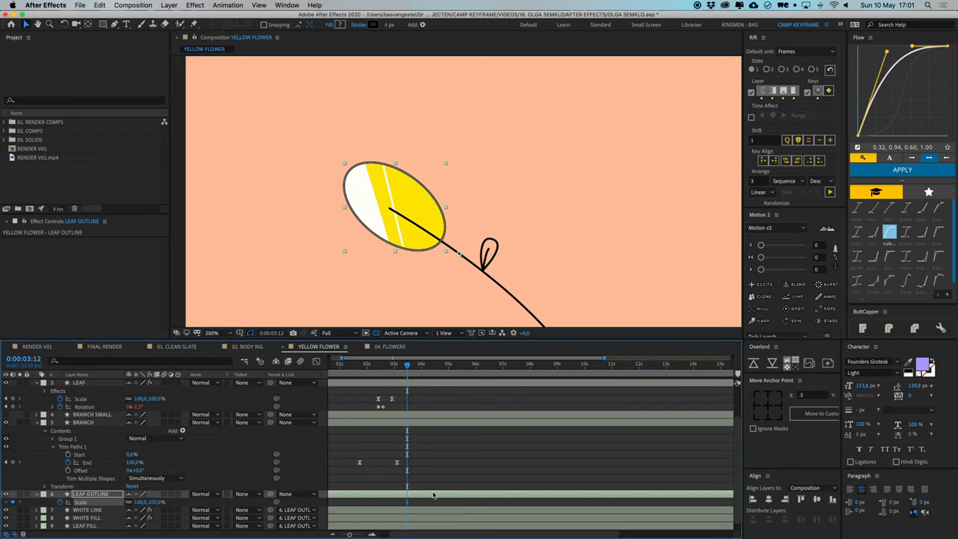
{"action": "left_click", "coordinate": [154, 503]}
{"action": "type", "text": "00"}
{"action": "key", "text": "Return"}
{"action": "left_click_drag", "start_coordinate": [414, 367], "coordinate": [441, 374]}
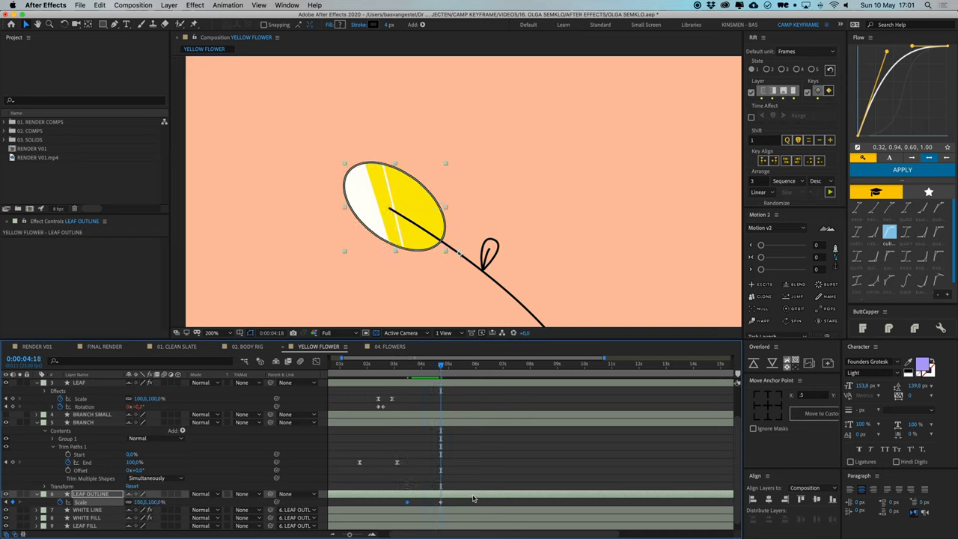
{"action": "left_click_drag", "start_coordinate": [456, 508], "coordinate": [396, 498]}
{"action": "left_click", "coordinate": [912, 171]}
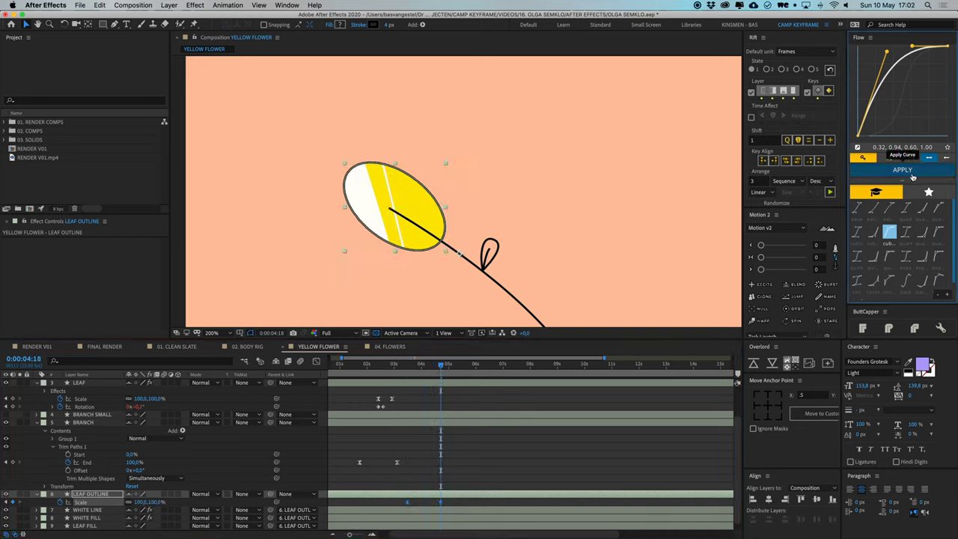
- Go through the start of the flower head's growth frame by frame to examine how it scales on the branch
{"action": "left_click", "coordinate": [408, 367]}
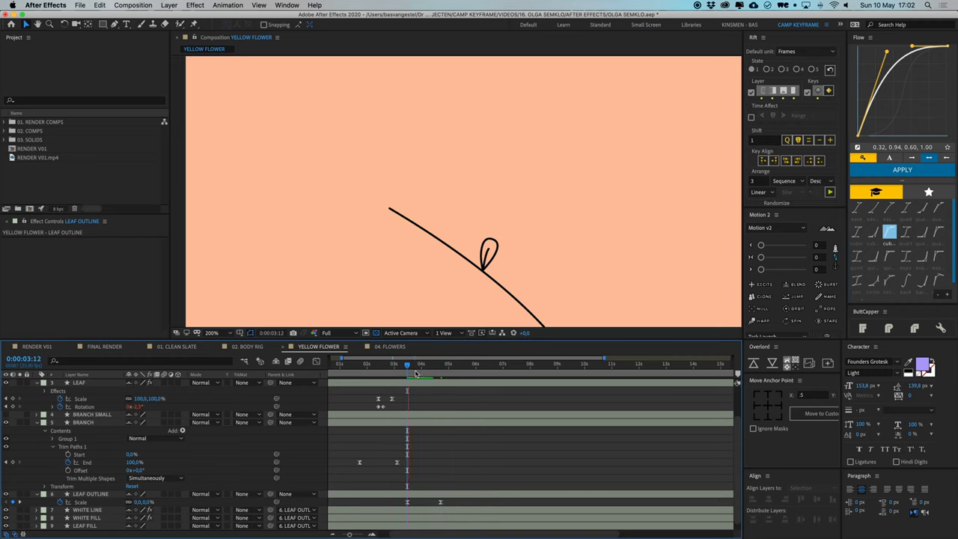
{"action": "left_click_drag", "start_coordinate": [416, 373], "coordinate": [422, 370]}
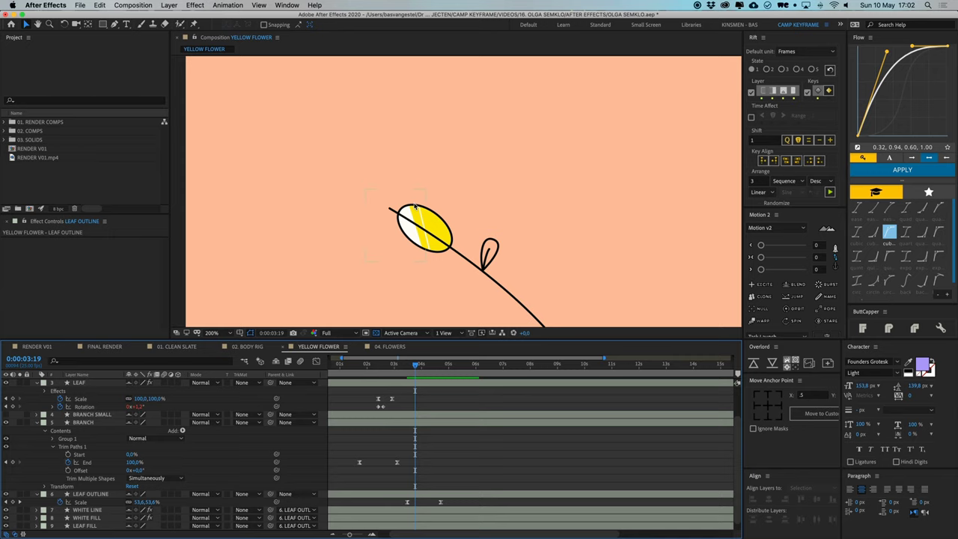
{"action": "key", "text": "Page_Up"}
{"action": "key", "text": "Page_Up"}
{"action": "key", "text": "Page_Up"}
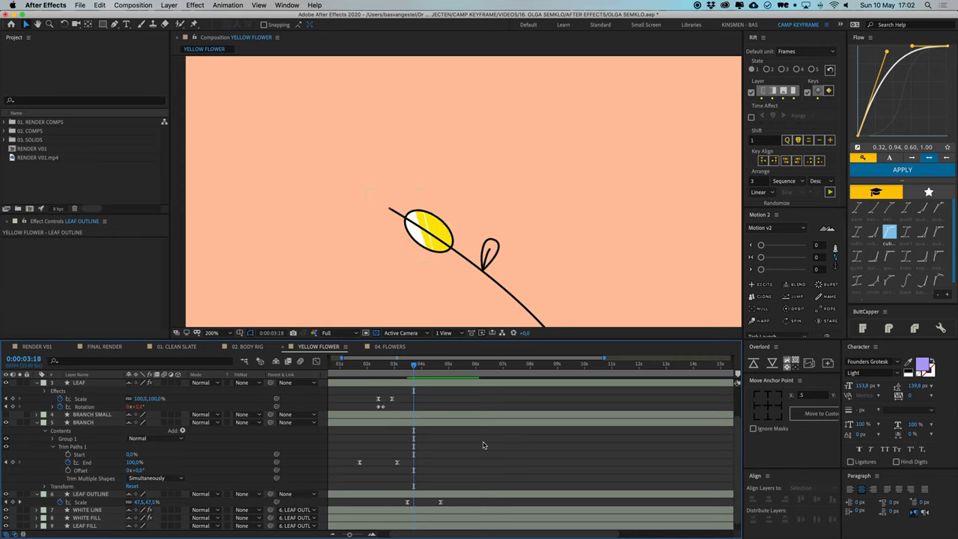
{"action": "key", "text": "Page_Up"}
{"action": "key", "text": "Page_Up"}
{"action": "key", "text": "Page_Up"}
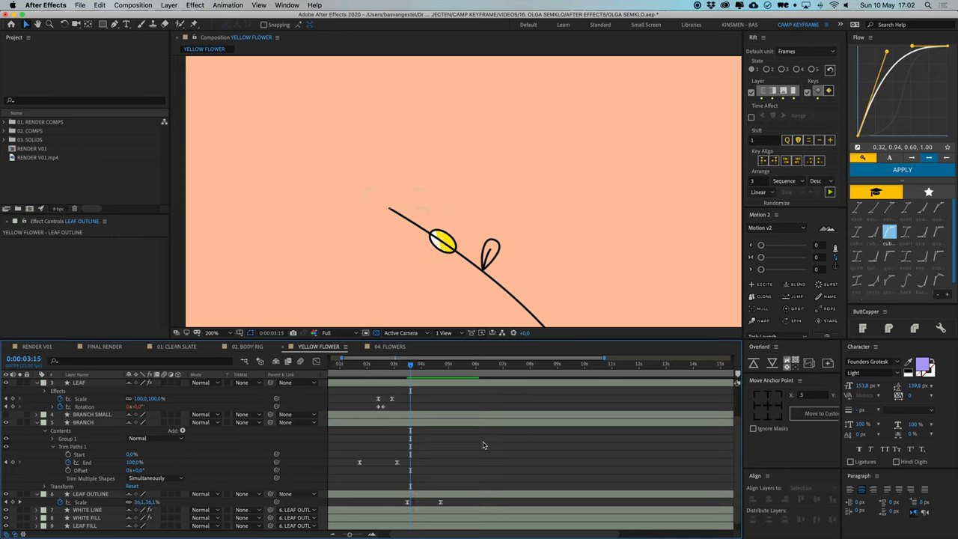
{"action": "key", "text": "slash"}
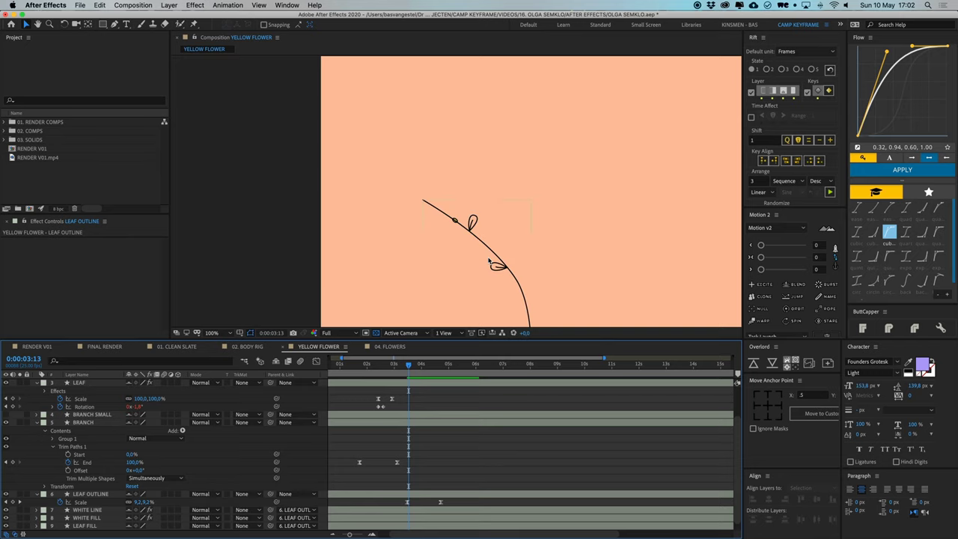
{"action": "key", "text": "Page_Up"}
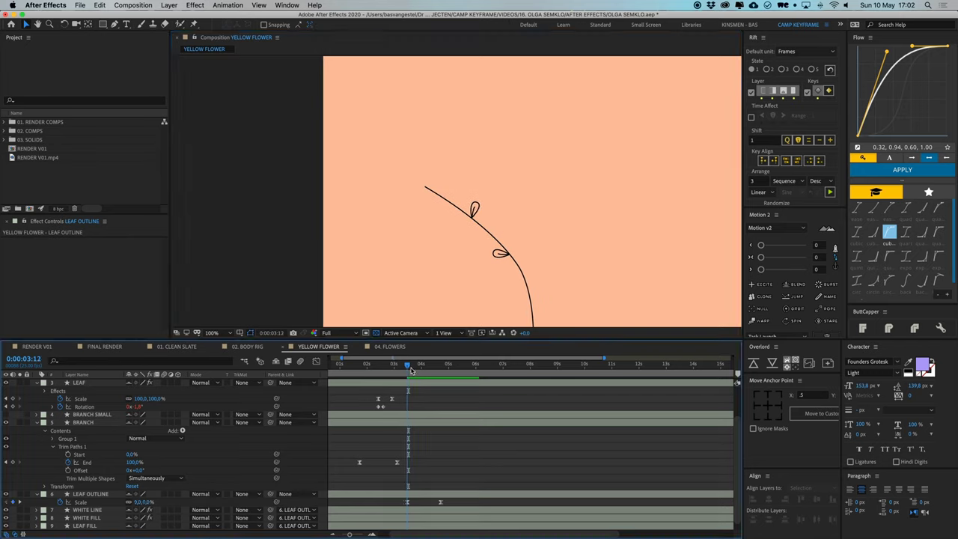
- Shift LEAF OUTLINE's scale keyframes earlier, align the last one with the branch's end keyframe, and reapply the easing curve
{"action": "left_click_drag", "start_coordinate": [409, 371], "coordinate": [382, 371]}
{"action": "left_click_drag", "start_coordinate": [407, 501], "coordinate": [376, 508]}
{"action": "key", "text": "space"}
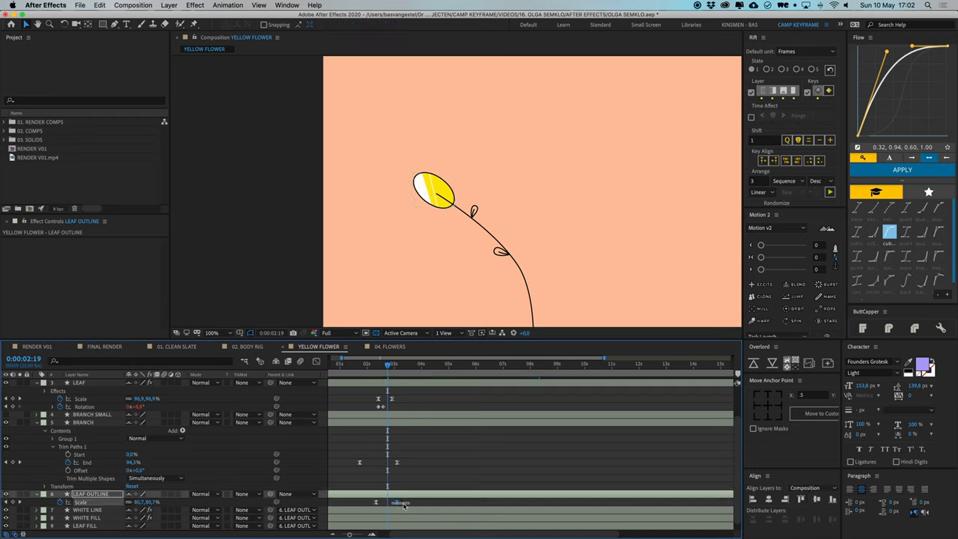
{"action": "left_click", "coordinate": [889, 233]}
{"action": "left_click", "coordinate": [907, 171]}
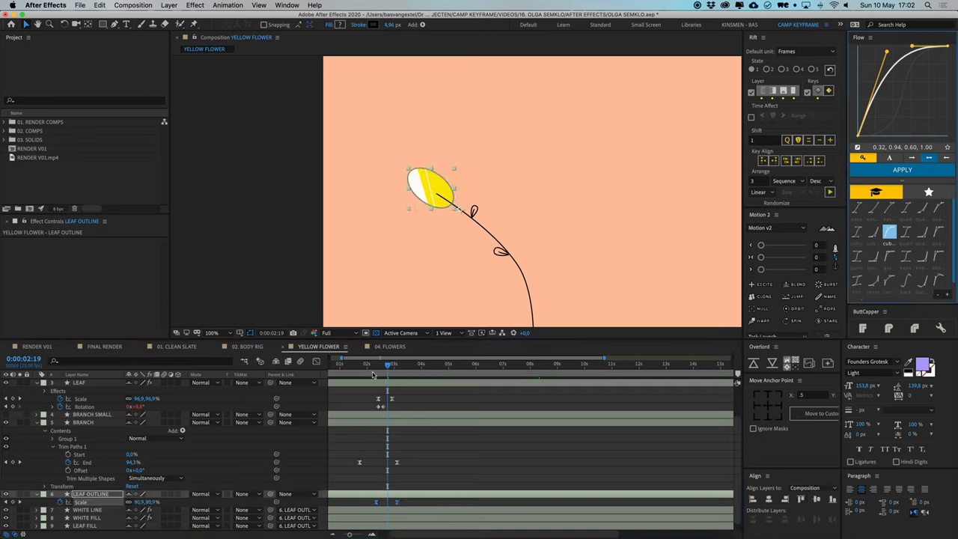
- Preview the flower head's growth and shift LEAF OUTLINE's scale keyframes to start at 2:22
{"action": "left_click", "coordinate": [377, 369]}
{"action": "mouse_move", "coordinate": [377, 371]}
{"action": "left_mouse_down"}
{"action": "mouse_move", "coordinate": [390, 366]}
{"action": "mouse_move", "coordinate": [368, 366]}
{"action": "mouse_move", "coordinate": [378, 367]}
{"action": "left_mouse_up"}
{"action": "key", "text": "space"}
{"action": "key", "text": "space"}
{"action": "key", "text": "space"}
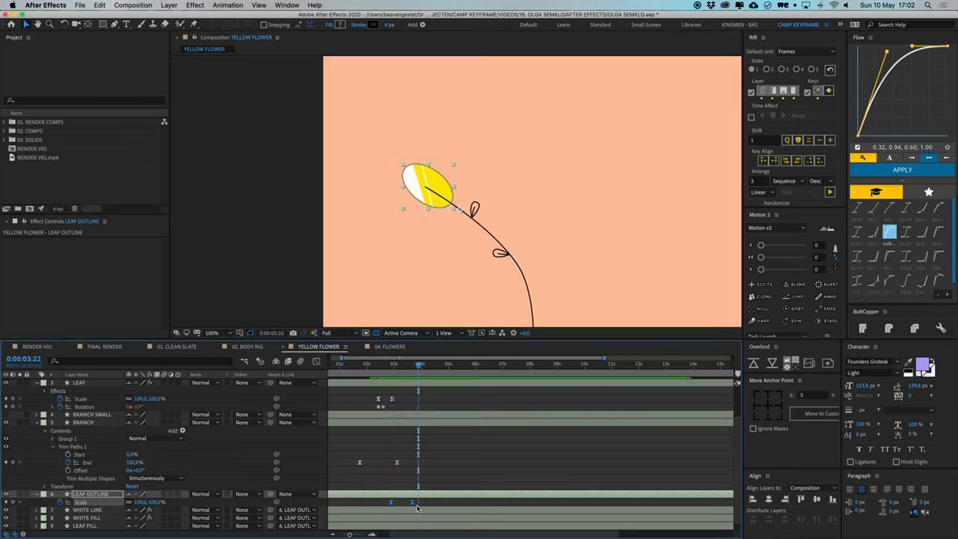
- Shorten the flower head's growth by moving LEAF OUTLINE's last scale keyframe closer to the first, and preview it from 2:22
{"action": "left_click_drag", "start_coordinate": [426, 497], "coordinate": [402, 502]}
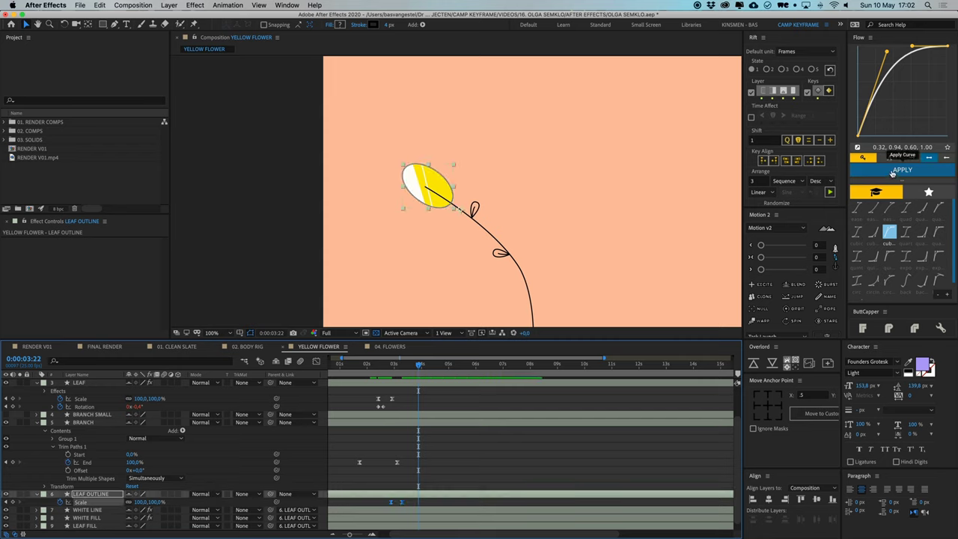
{"action": "left_click_drag", "start_coordinate": [418, 365], "coordinate": [391, 368]}
{"action": "key", "text": "space"}
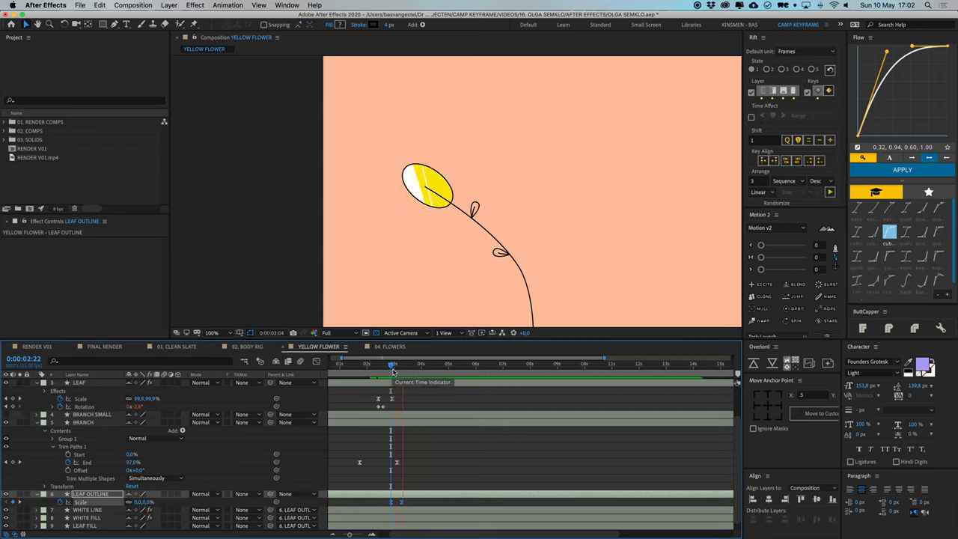
{"action": "key", "text": "space"}
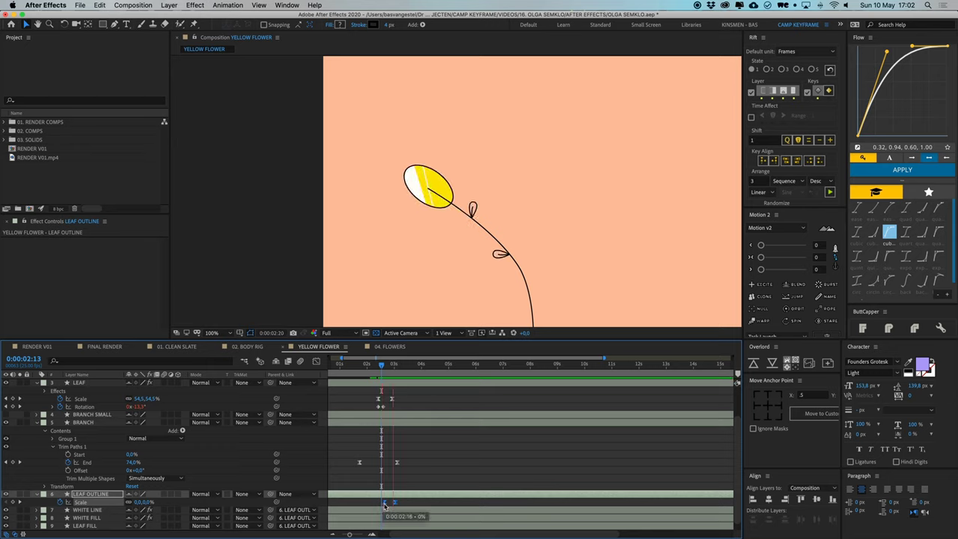
- Shift both LEAF OUTLINE scale keyframes earlier to start at 2:16, and preview the whole flower growing from 1:19
{"action": "key", "text": "space"}
{"action": "left_click", "coordinate": [399, 487]}
{"action": "left_click_drag", "start_coordinate": [406, 365], "coordinate": [360, 367]}
{"action": "key", "text": "space"}
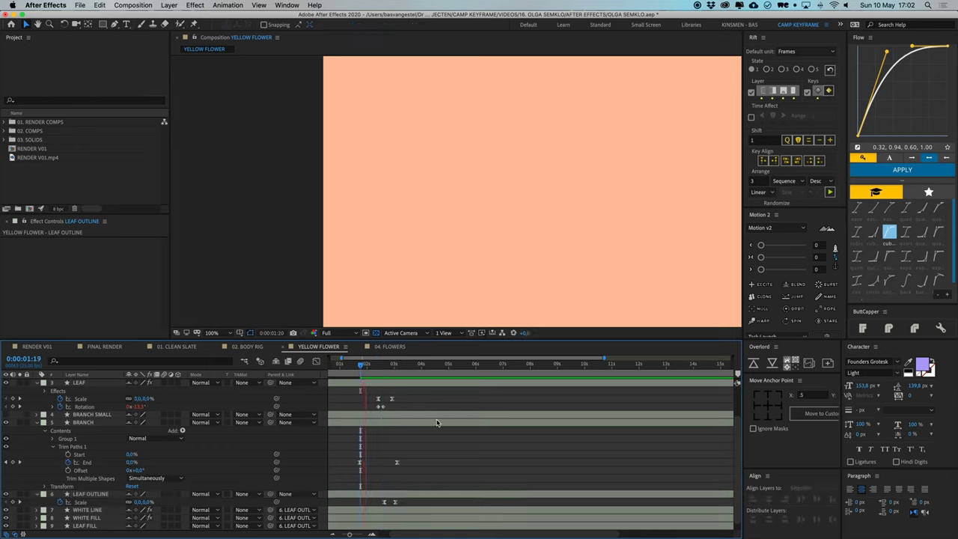
- Expand LEAF OUTLINE's Group 1 and Stroke 1 properties and examine the full expression on its Stroke Width
{"action": "left_click", "coordinate": [386, 496]}
{"action": "scroll", "coordinate": [385, 460], "scroll_direction": "down", "scroll_amount": 1}
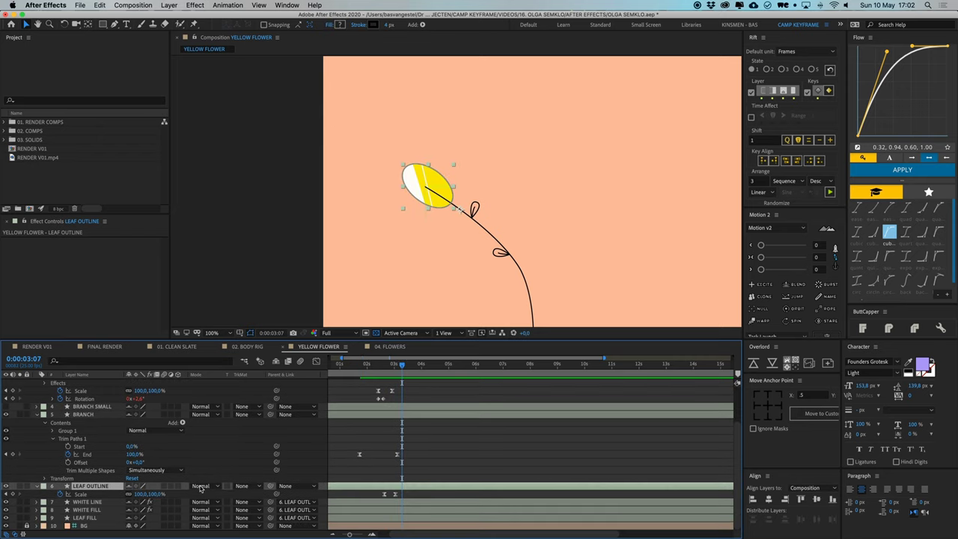
{"action": "left_click", "coordinate": [37, 486]}
{"action": "left_click", "coordinate": [38, 494]}
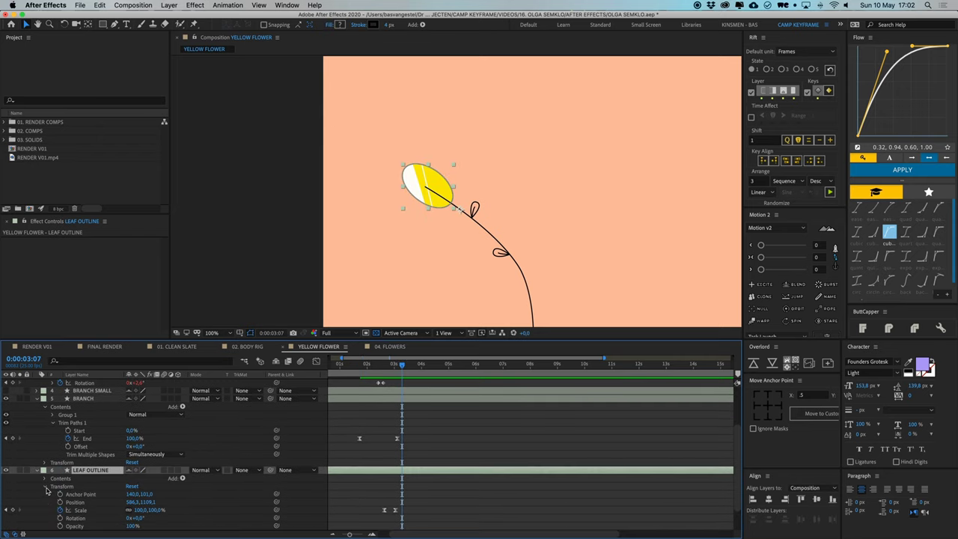
{"action": "left_click", "coordinate": [46, 486]}
{"action": "left_click", "coordinate": [46, 486]}
{"action": "left_click", "coordinate": [52, 495]}
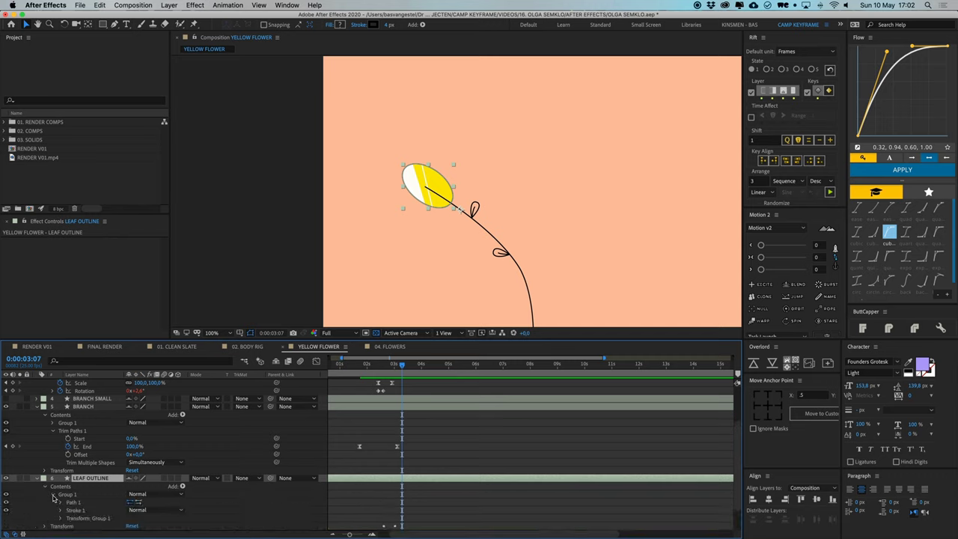
{"action": "left_click", "coordinate": [61, 479]}
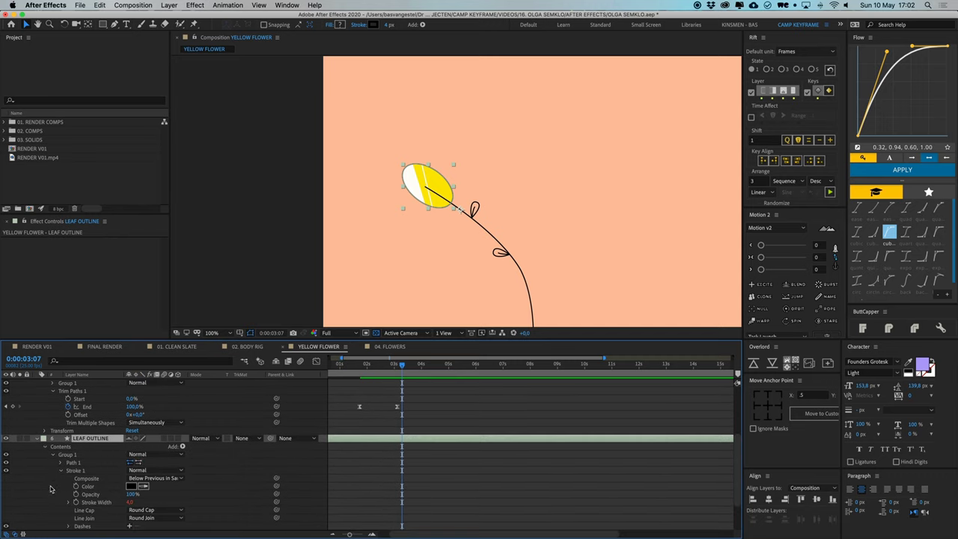
{"action": "left_click", "coordinate": [69, 488]}
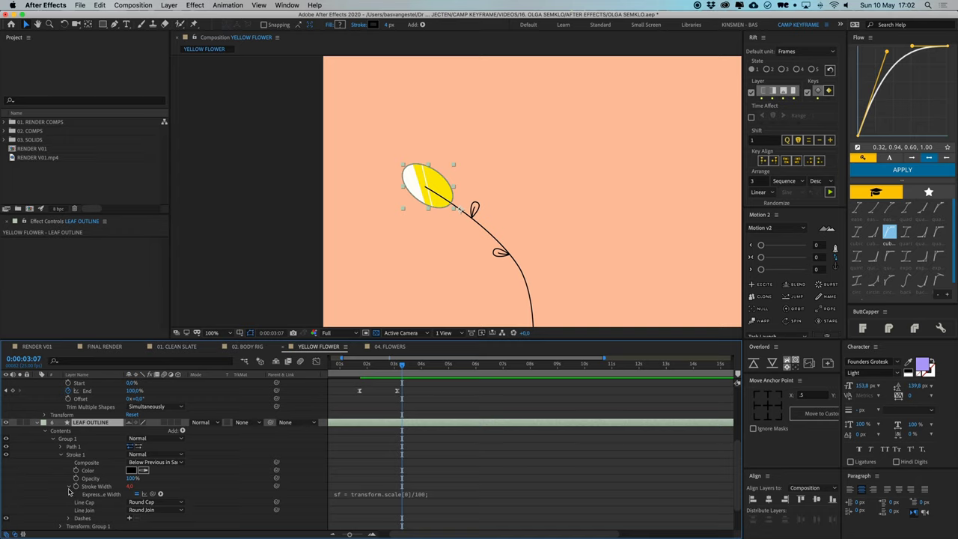
{"action": "left_click", "coordinate": [385, 495]}
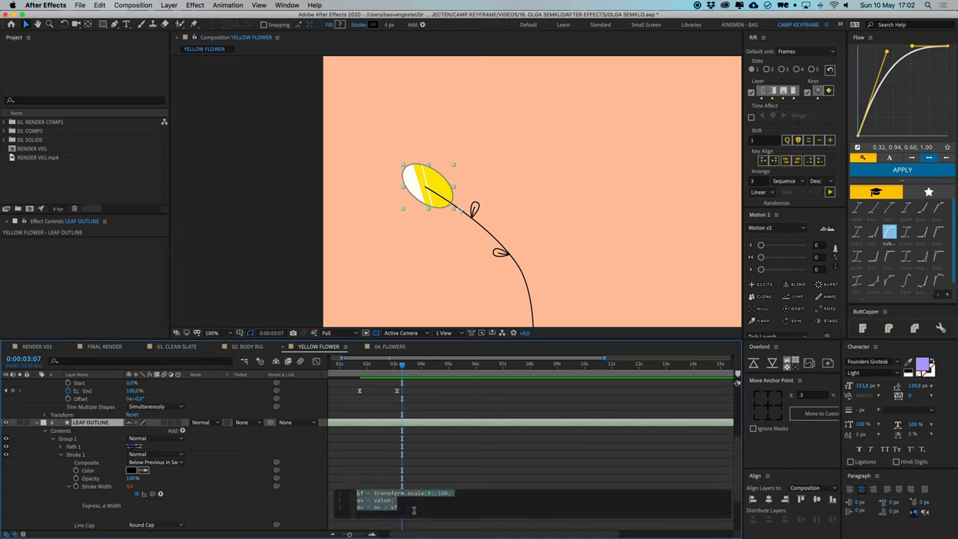
{"action": "left_click", "coordinate": [420, 442]}
{"action": "left_click", "coordinate": [368, 423]}
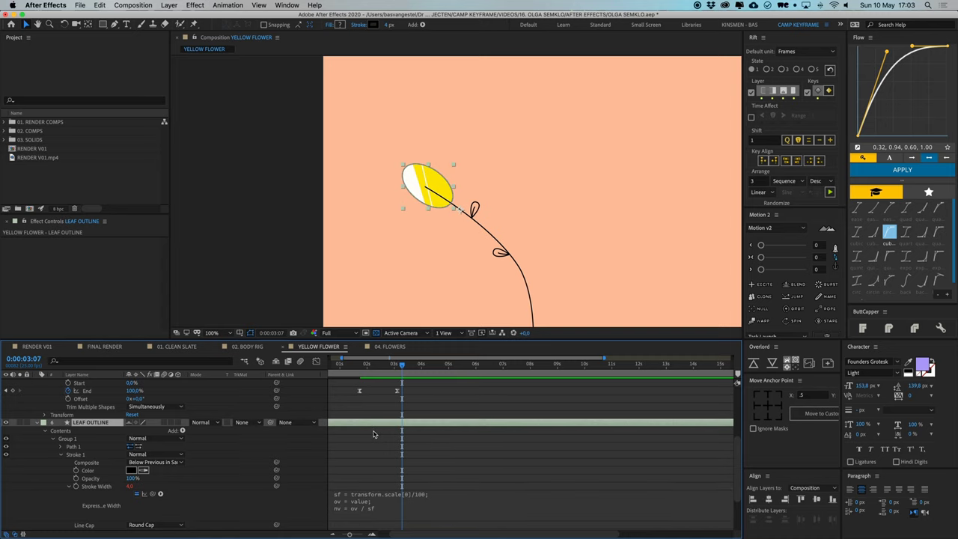
- Show only LEAF OUTLINE's scale, go to 3:03, and reduce the BRANCH layer to its keyframed properties
{"action": "key", "text": "s"}
{"action": "left_click_drag", "start_coordinate": [402, 372], "coordinate": [398, 372]}
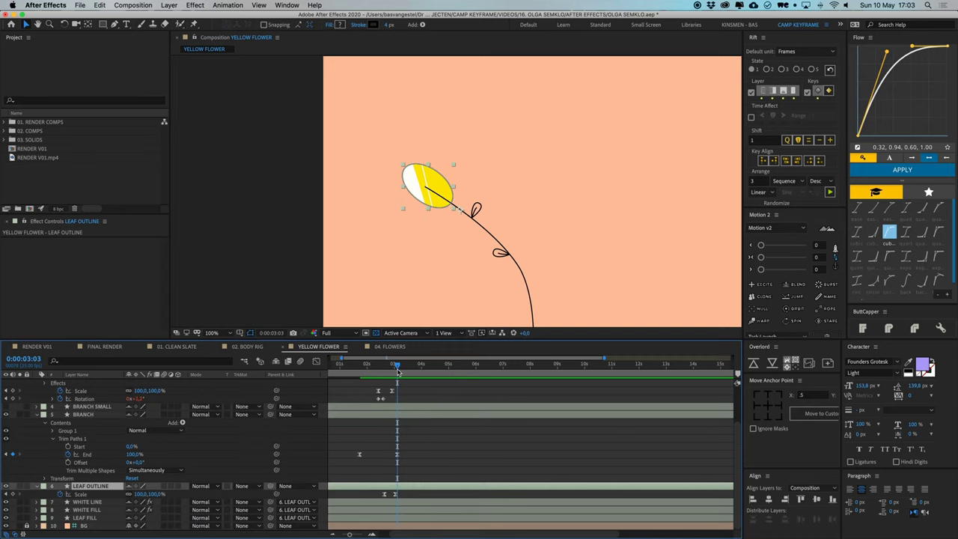
{"action": "left_click", "coordinate": [394, 423]}
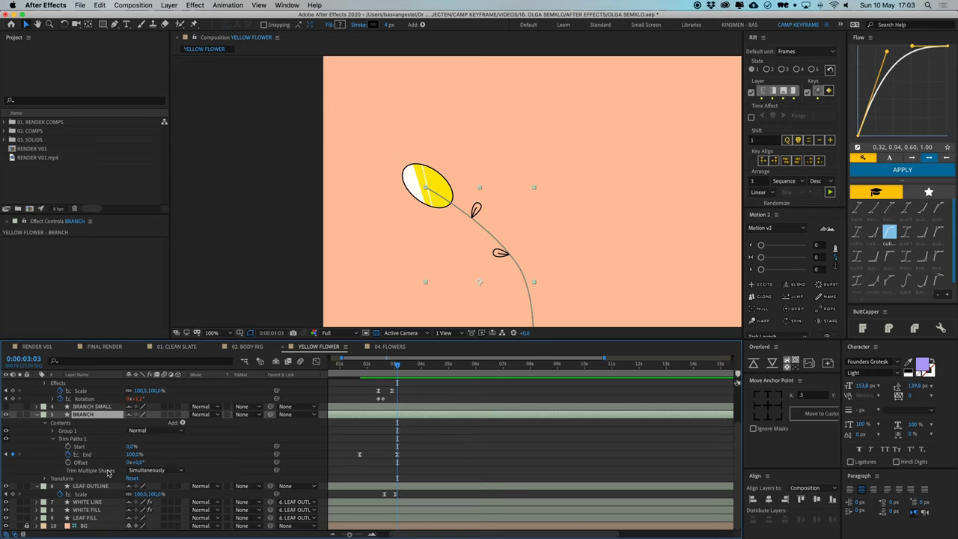
{"action": "key", "text": "u"}
{"action": "key", "text": "u"}
{"action": "key", "text": "u"}
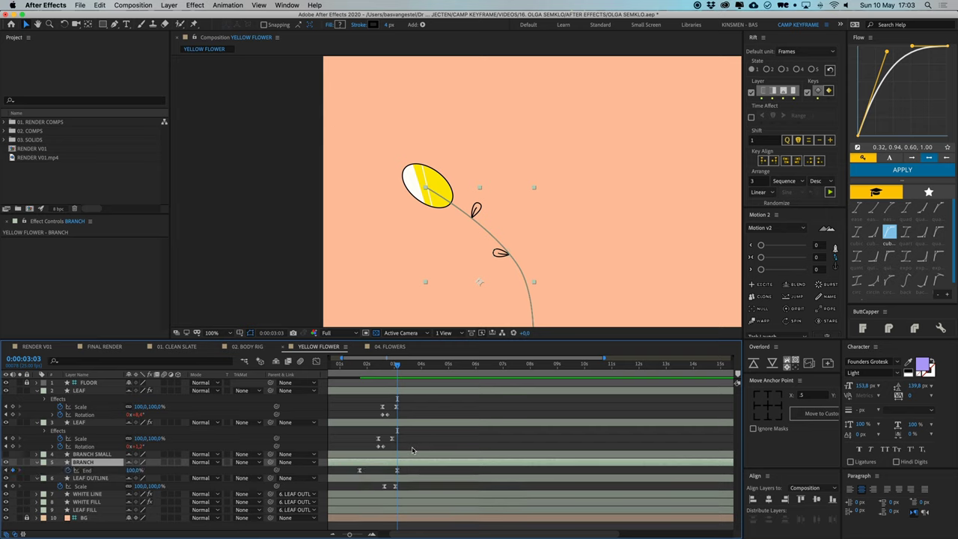
- Filter the BRANCH layer's properties by "stroke" and select its Stroke Width
{"action": "scroll", "coordinate": [412, 443], "scroll_direction": "down", "scroll_amount": 3}
{"action": "left_click", "coordinate": [87, 362]}
{"action": "type", "text": "stroke"}
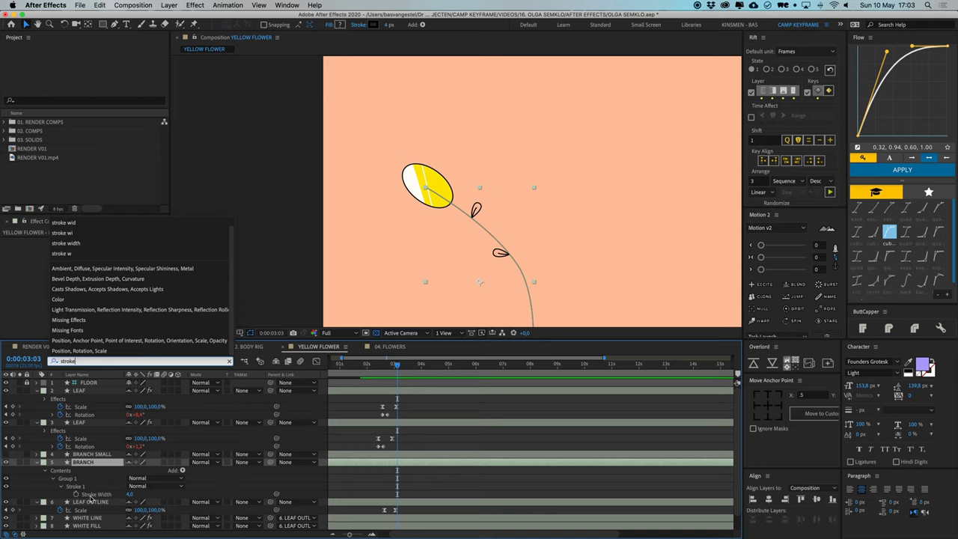
{"action": "left_click", "coordinate": [91, 495]}
{"action": "key", "text": "Page_Up"}
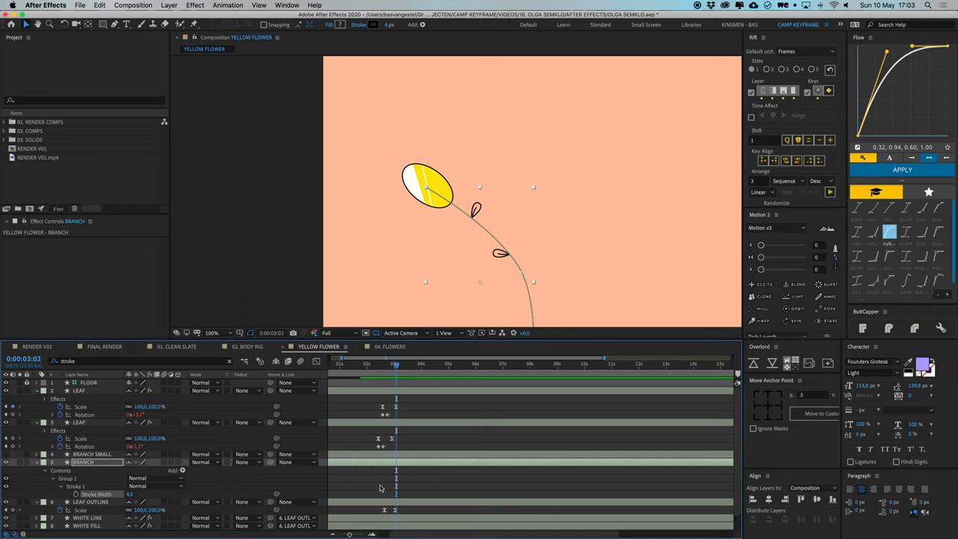
- Filter LEAF OUTLINE's properties by "stroke" and examine the expression on its Stroke Width
{"action": "left_click", "coordinate": [437, 173]}
{"action": "scroll", "coordinate": [437, 450], "scroll_direction": "down", "scroll_amount": 2}
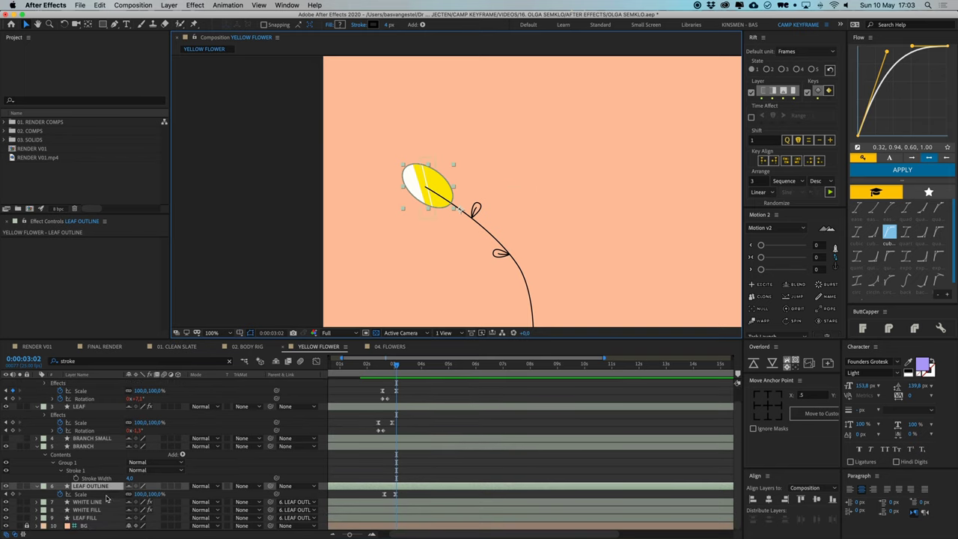
{"action": "left_click", "coordinate": [93, 362]}
{"action": "key", "text": "Return"}
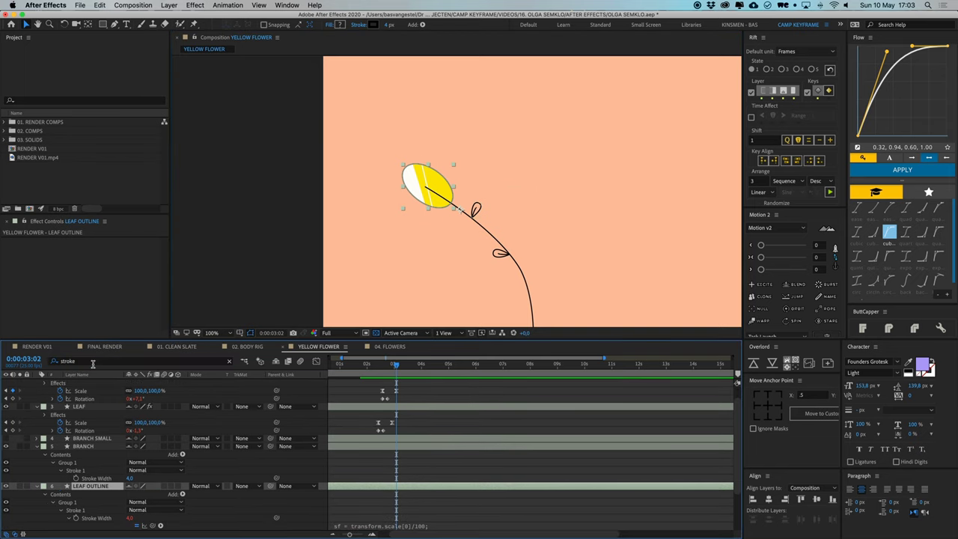
{"action": "scroll", "coordinate": [161, 488], "scroll_direction": "down", "scroll_amount": 3}
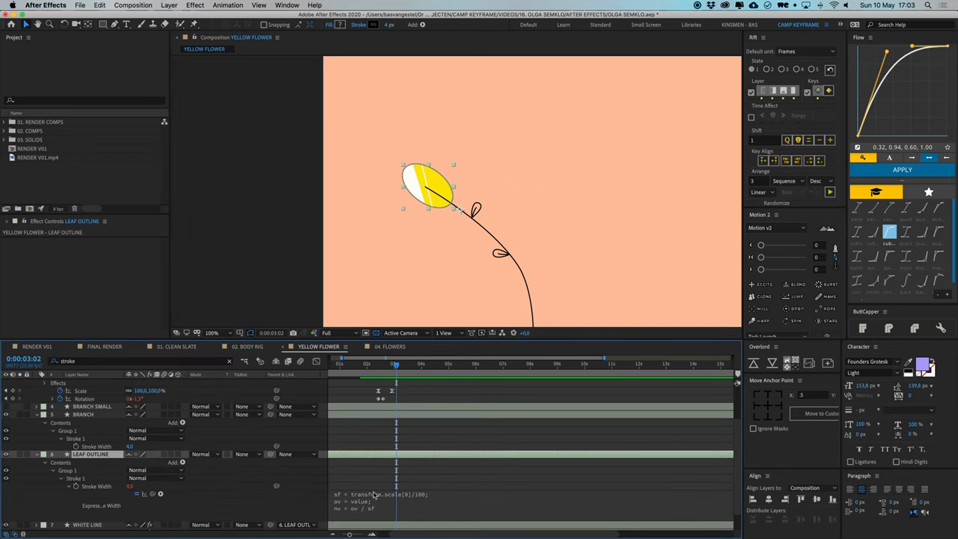
- Step back frame by frame to 2:17, comparing LEAF OUTLINE's Stroke Width with the shrinking flower head
{"action": "key", "text": "Page_Up"}
{"action": "key", "text": "Page_Up"}
{"action": "key", "text": "Page_Up"}
{"action": "key", "text": "Page_Up"}
{"action": "key", "text": "Page_Up"}
{"action": "key", "text": "Page_Up"}
{"action": "key", "text": "Page_Up"}
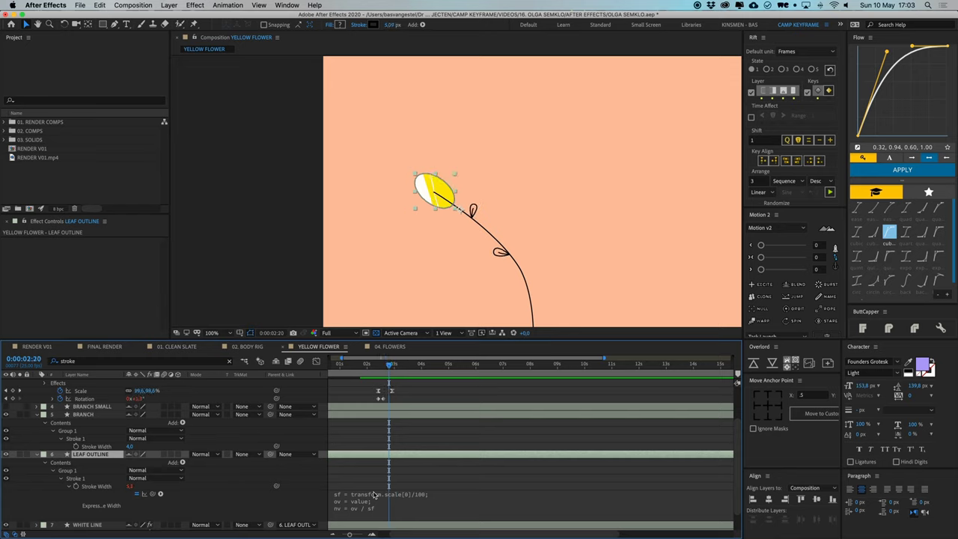
{"action": "key", "text": "Page_Up"}
{"action": "key", "text": "Page_Up"}
{"action": "key", "text": "Page_Up"}
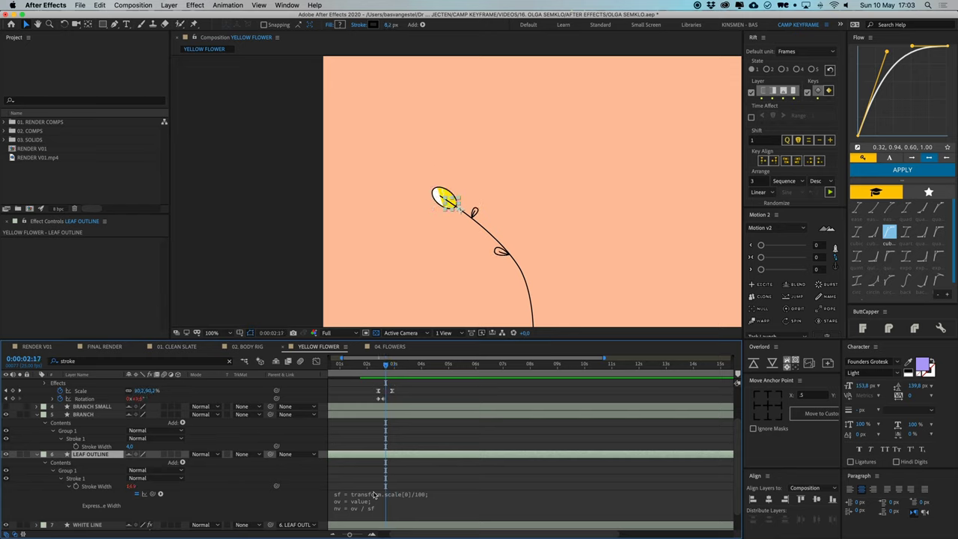
- Clear the property filter, collapse all layers, and preview the flower's growth from 2:08
{"action": "left_click", "coordinate": [419, 434]}
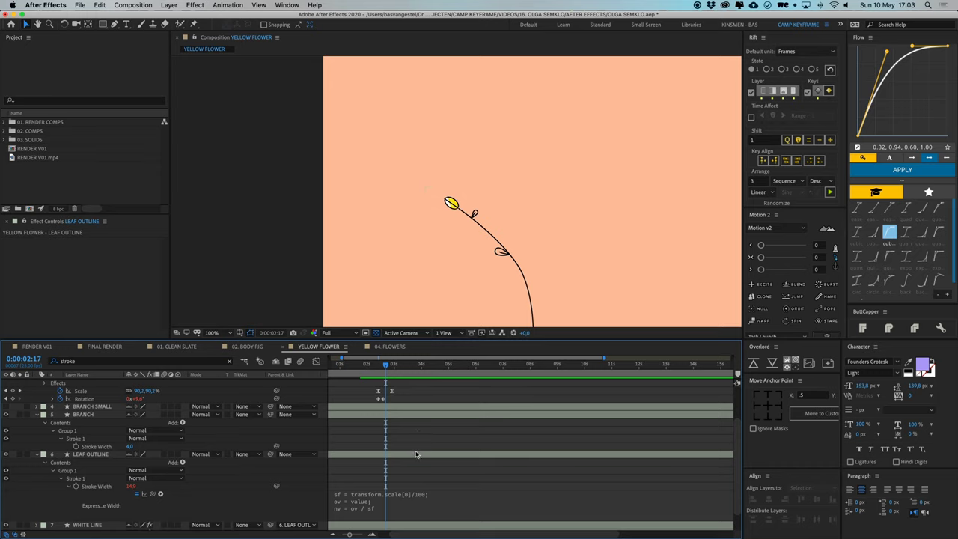
{"action": "left_click", "coordinate": [416, 454]}
{"action": "left_click", "coordinate": [417, 445]}
{"action": "key", "text": "u"}
{"action": "key", "text": "u"}
{"action": "mouse_move", "coordinate": [393, 372]}
{"action": "left_mouse_down"}
{"action": "mouse_move", "coordinate": [376, 374]}
{"action": "mouse_move", "coordinate": [383, 380]}
{"action": "left_mouse_up"}
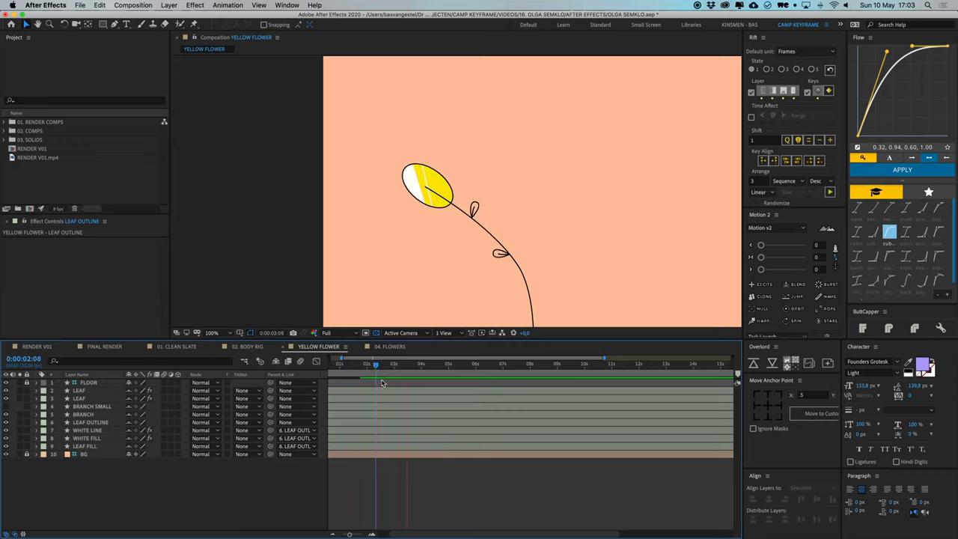
- Go to the start of the composition and play the whole flower animation at 50% view
{"action": "left_click_drag", "start_coordinate": [397, 365], "coordinate": [324, 377]}
{"action": "key", "text": "comma"}
{"action": "key", "text": "space"}
{"action": "key", "text": "space"}
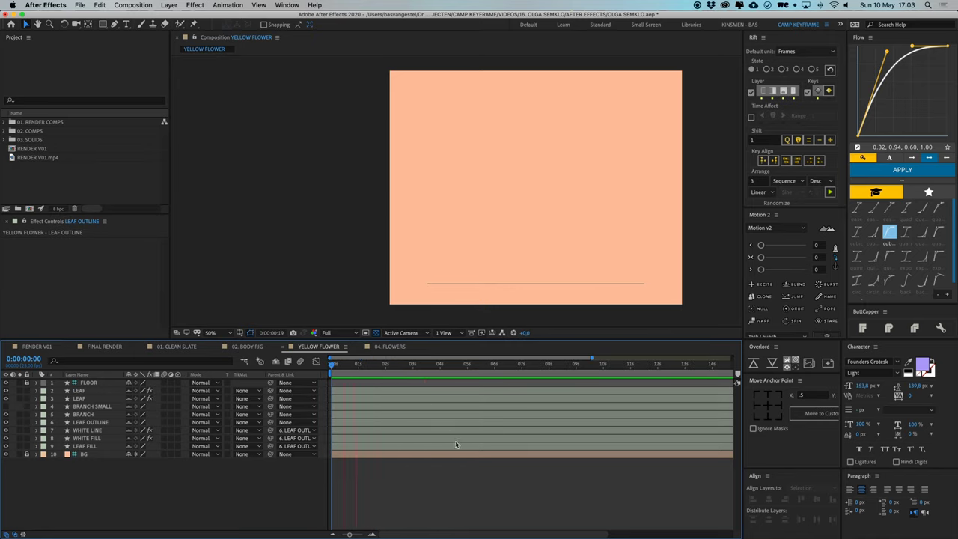
{"action": "key", "text": "space"}
- Reveal the keyframed properties of all layers and play the growth from BRANCH's first End keyframe at 1:18
{"action": "key", "text": "u"}
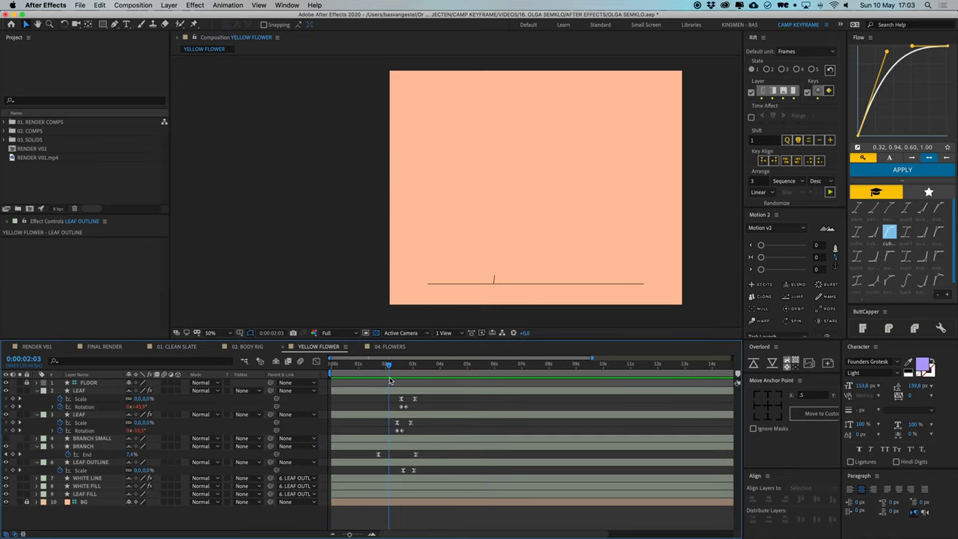
{"action": "key", "text": "j"}
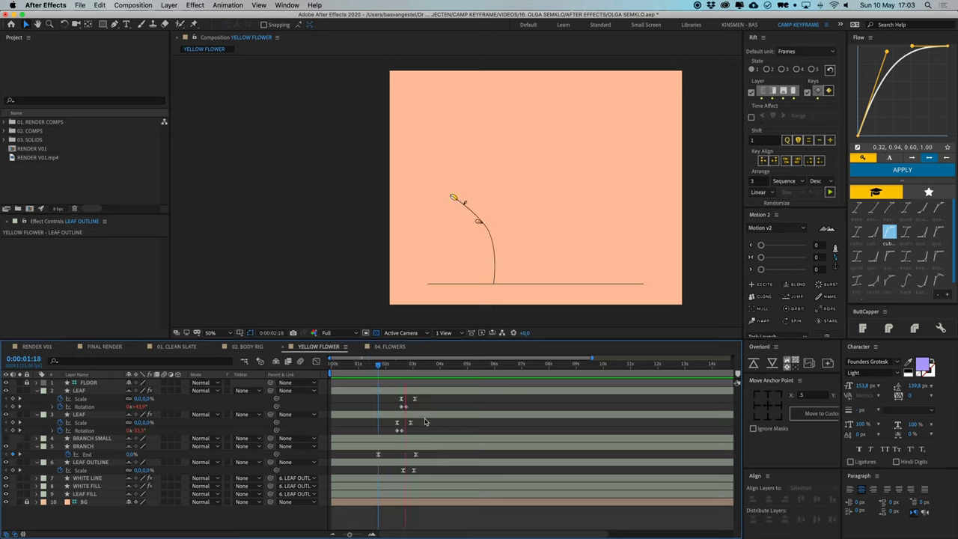
{"action": "key", "text": "space"}
{"action": "key", "text": "space"}
{"action": "key", "text": "space"}
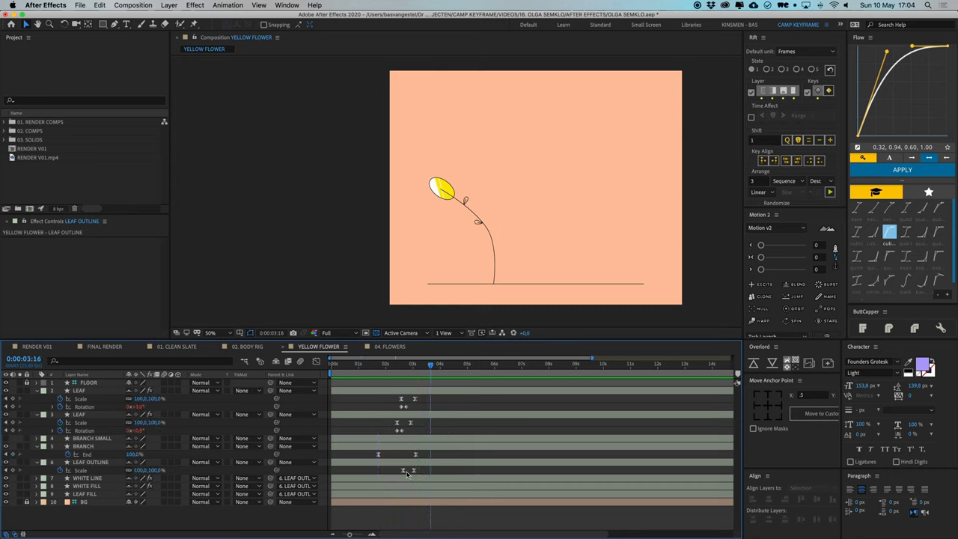
- Bring LEAF OUTLINE's last Scale keyframe slightly earlier and apply the 0.32, 0.94, 0.60, 1.00 easing curve to both Scale keyframes
{"action": "left_click_drag", "start_coordinate": [396, 467], "coordinate": [418, 478]}
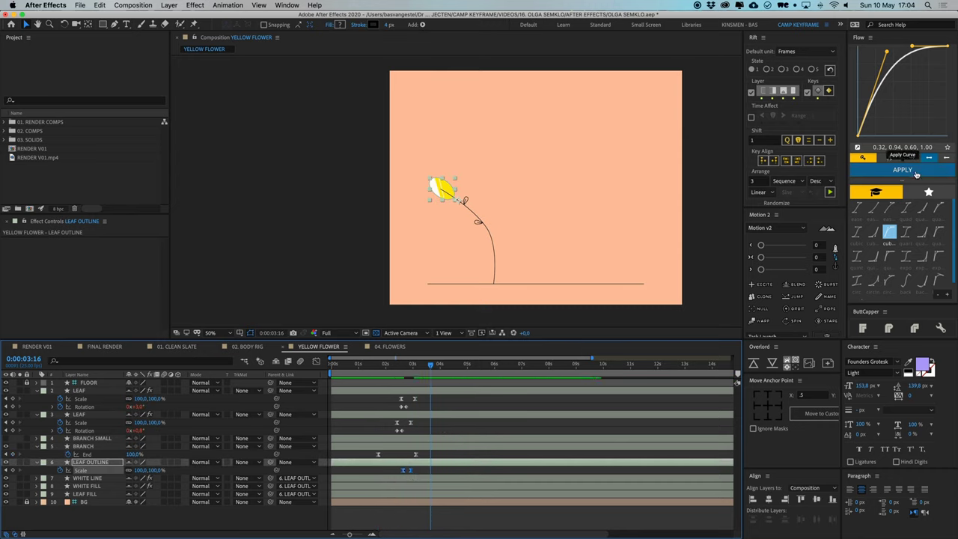
{"action": "left_click", "coordinate": [916, 171]}
{"action": "key", "text": "space"}
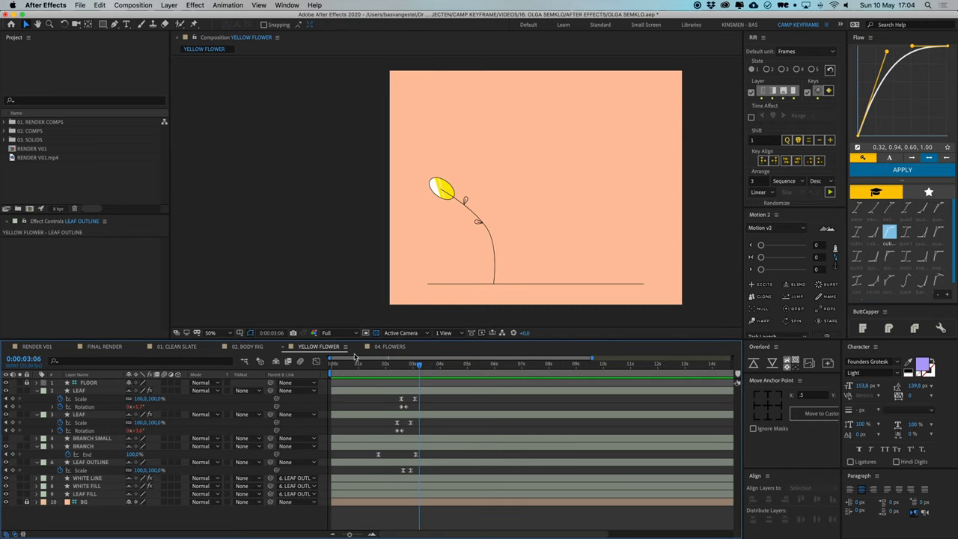
- Open the 02. BODY RIG composition and add the YELLOW FLOWER composition as its top layer, centred in the frame
{"action": "key", "text": "q"}
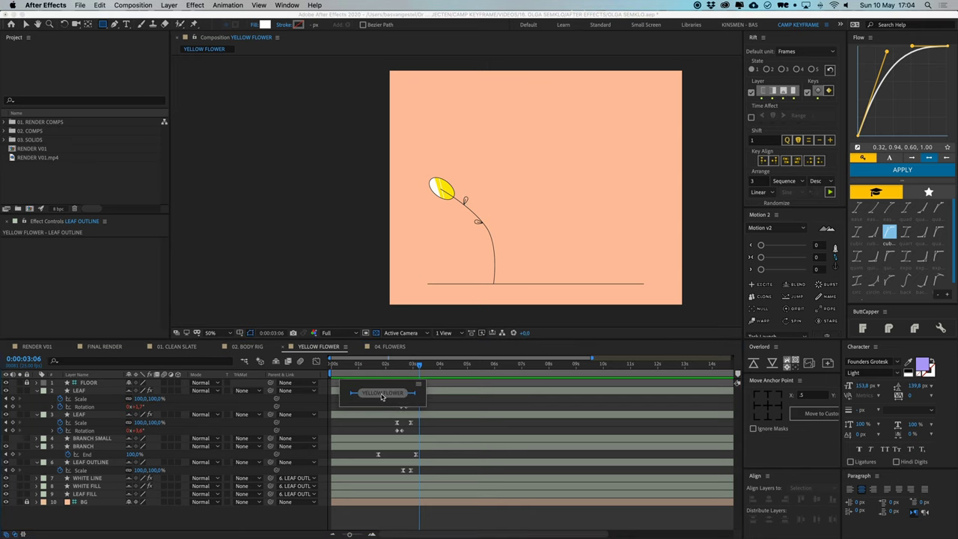
{"action": "left_click", "coordinate": [252, 348]}
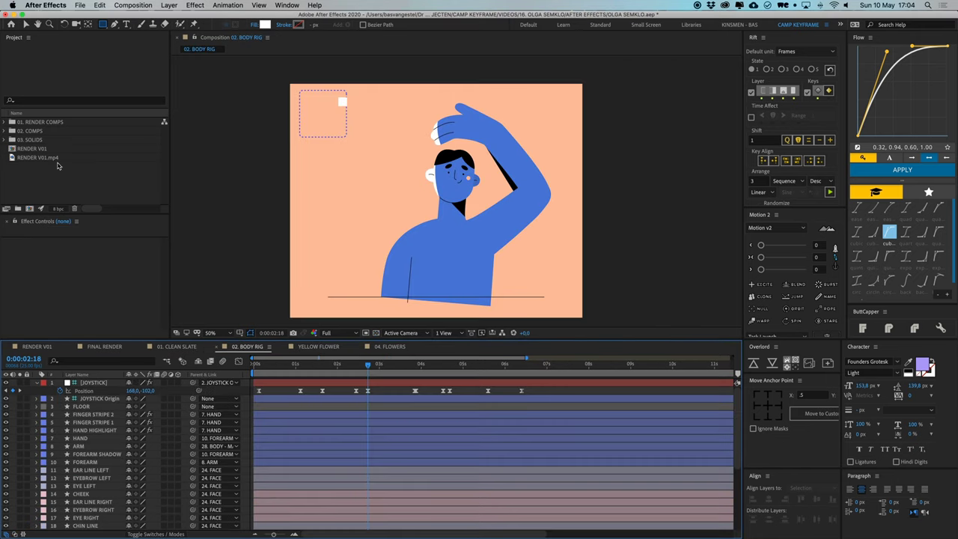
{"action": "left_click", "coordinate": [4, 121]}
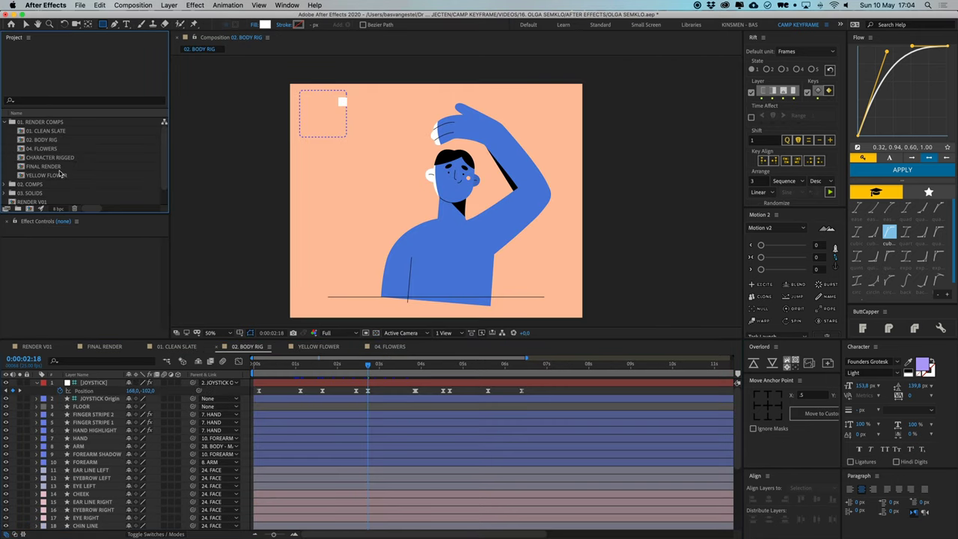
{"action": "left_click_drag", "start_coordinate": [48, 176], "coordinate": [437, 202]}
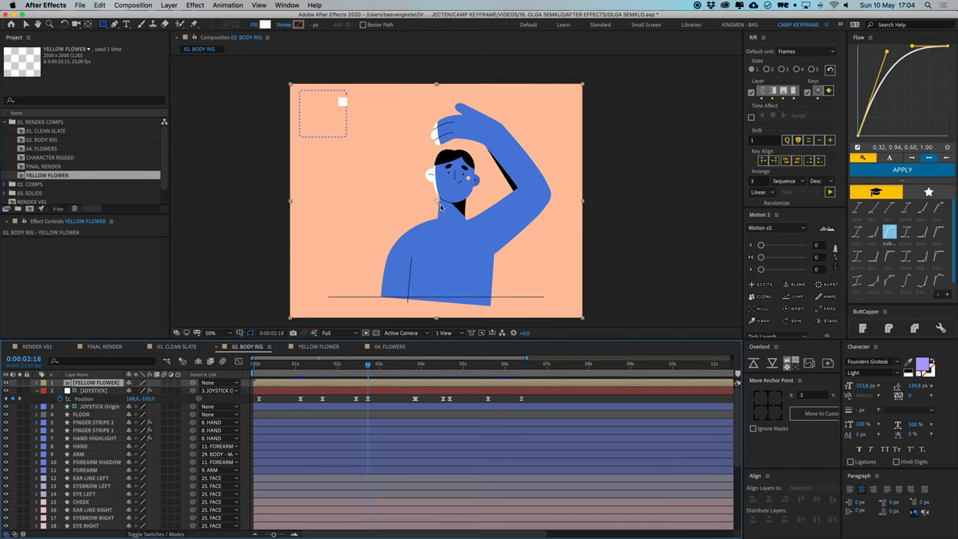
- Solo the YELLOW FLOWER and BG layers and select the flower with the Selection tool
{"action": "left_click", "coordinate": [22, 386]}
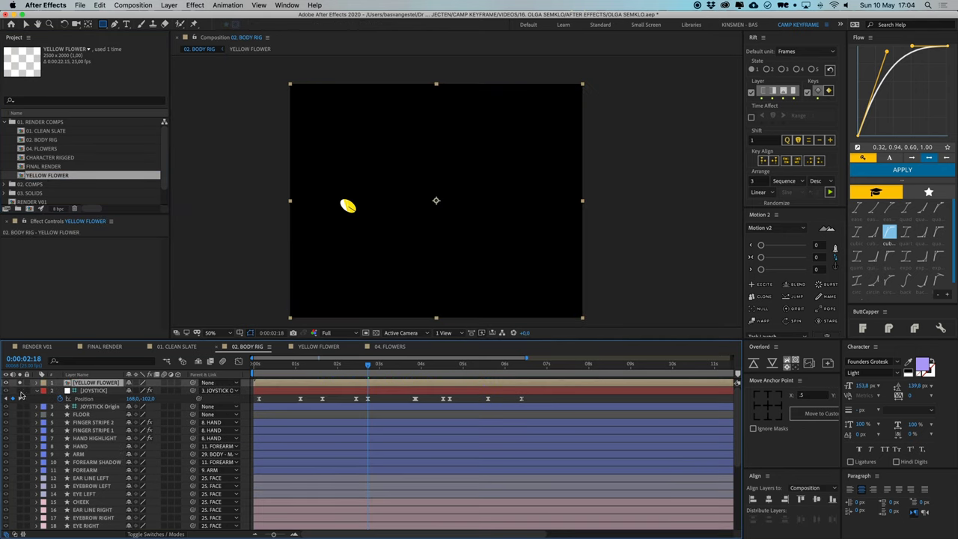
{"action": "scroll", "coordinate": [33, 514], "scroll_direction": "down", "scroll_amount": 5}
{"action": "left_click", "coordinate": [20, 525]}
{"action": "left_click", "coordinate": [285, 464]}
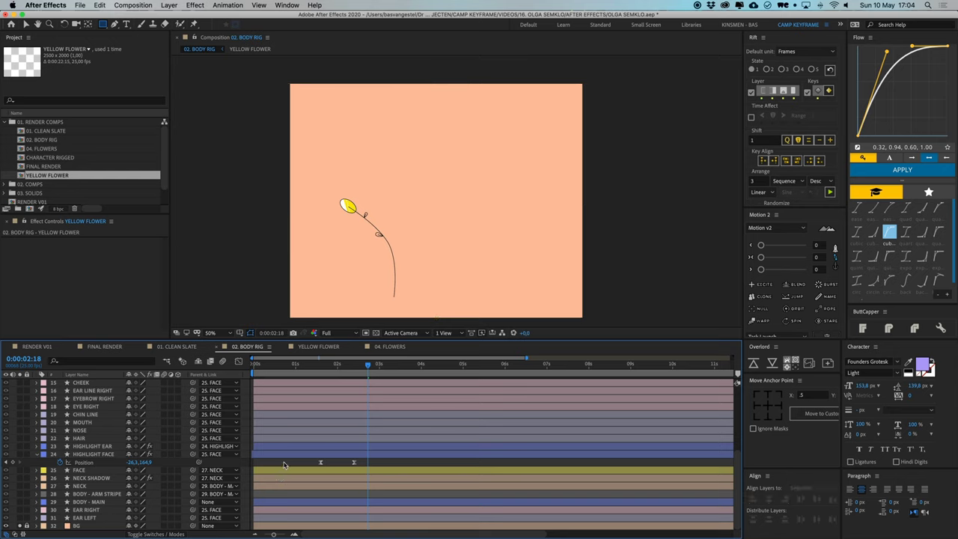
{"action": "key", "text": "space"}
{"action": "left_click_drag", "start_coordinate": [366, 223], "coordinate": [379, 222]}
{"action": "key", "text": "v"}
{"action": "left_click", "coordinate": [369, 212]}
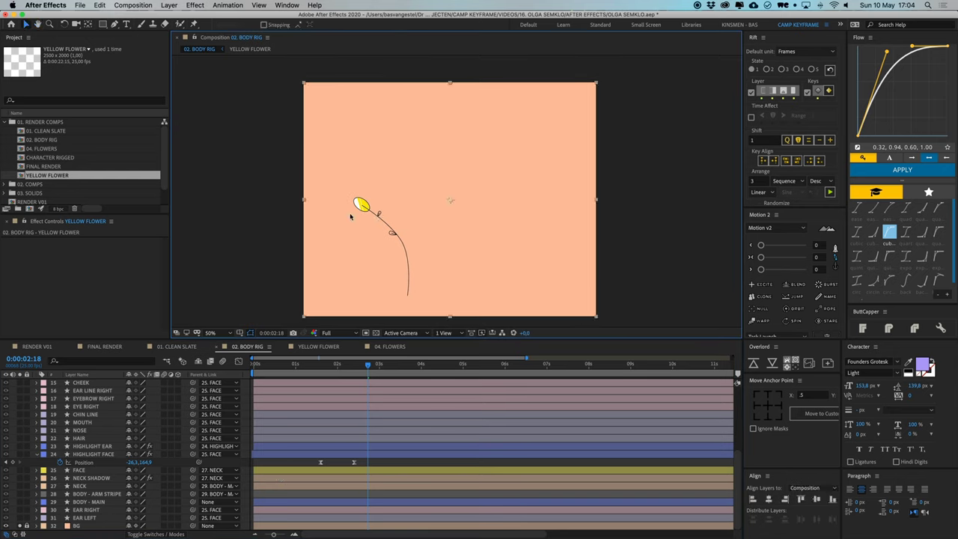
- Apply the CC Bend It effect to the YELLOW FLOWER layer
{"action": "scroll", "coordinate": [112, 434], "scroll_direction": "up", "scroll_amount": 5}
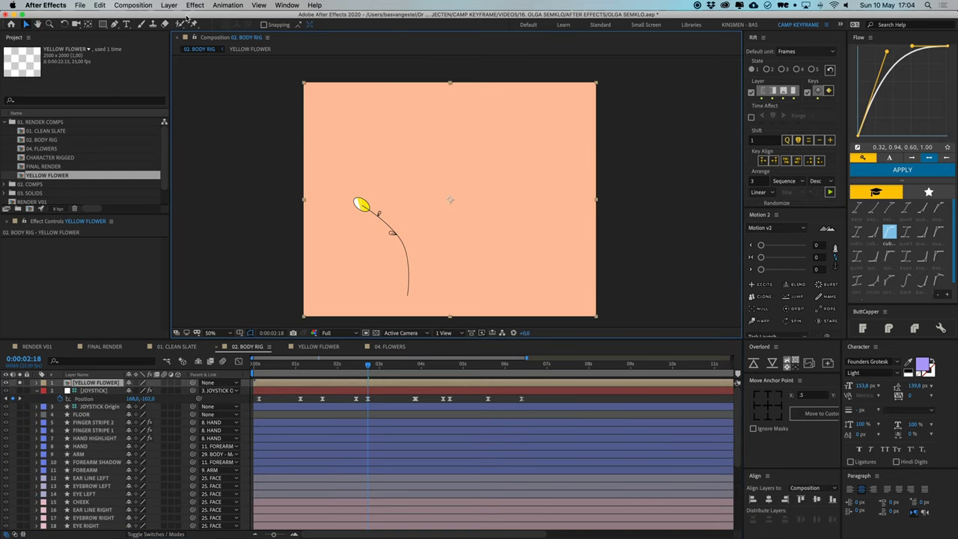
{"action": "left_click", "coordinate": [314, 5]}
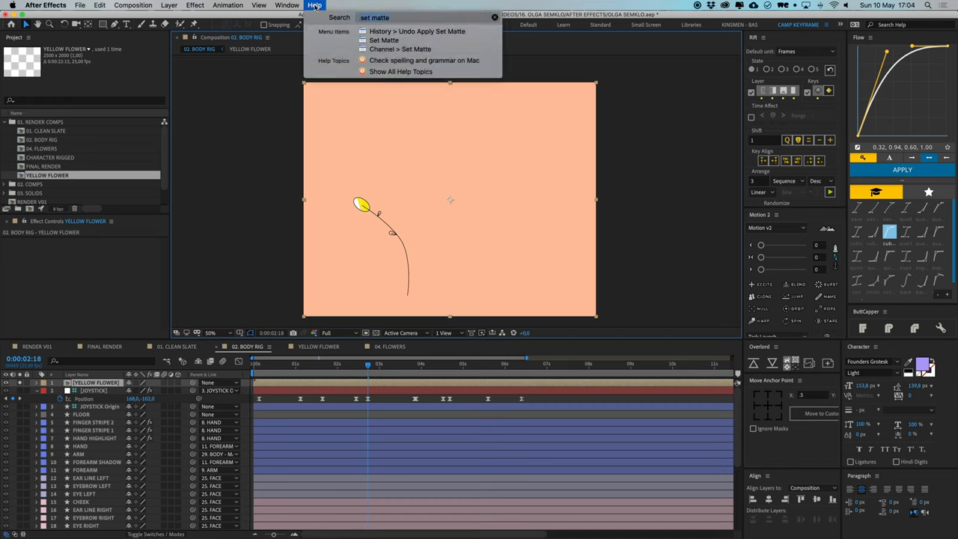
{"action": "type", "text": "cc bend"}
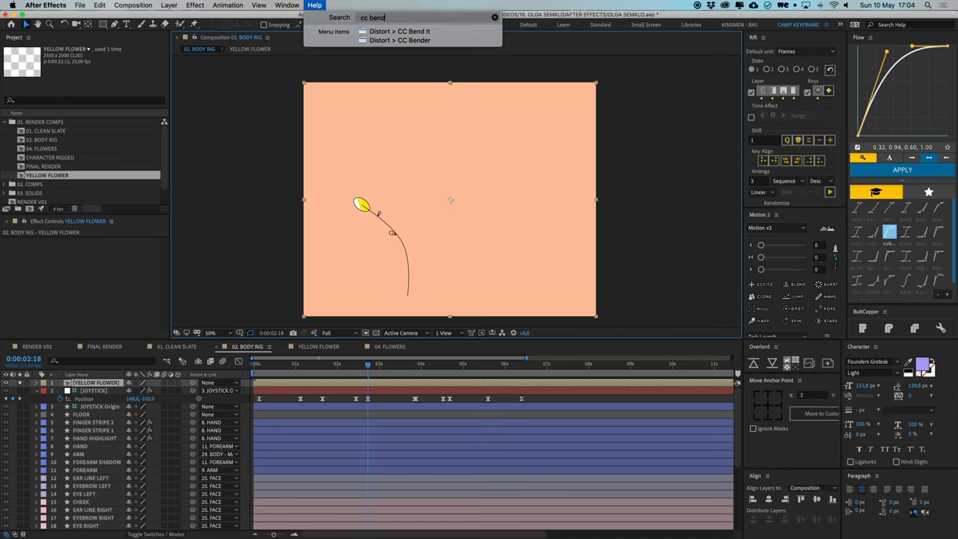
{"action": "left_click", "coordinate": [397, 32]}
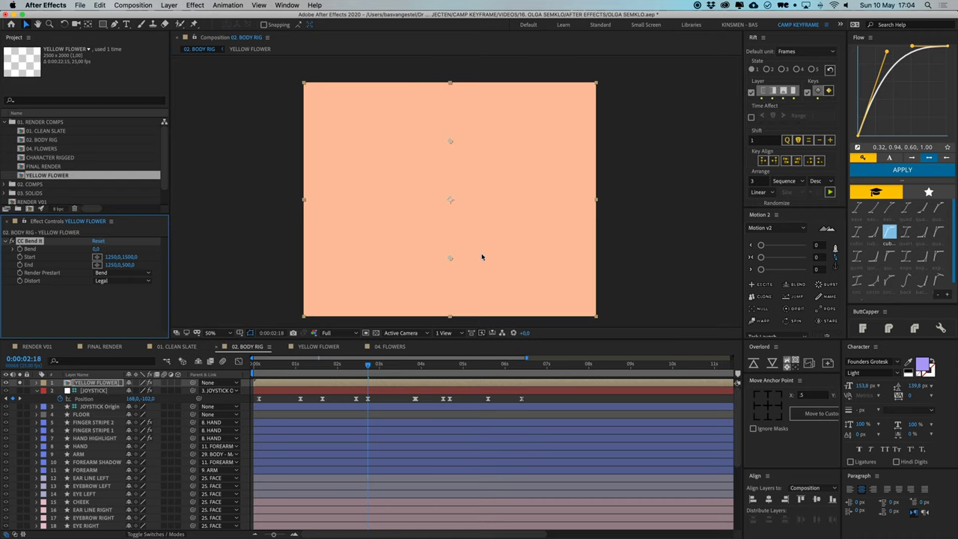
- Place CC Bend It's Start at the stem base (882, 1860) and End beyond the flower head (382, 952), and set Bend to -4
{"action": "left_click_drag", "start_coordinate": [450, 258], "coordinate": [405, 294]}
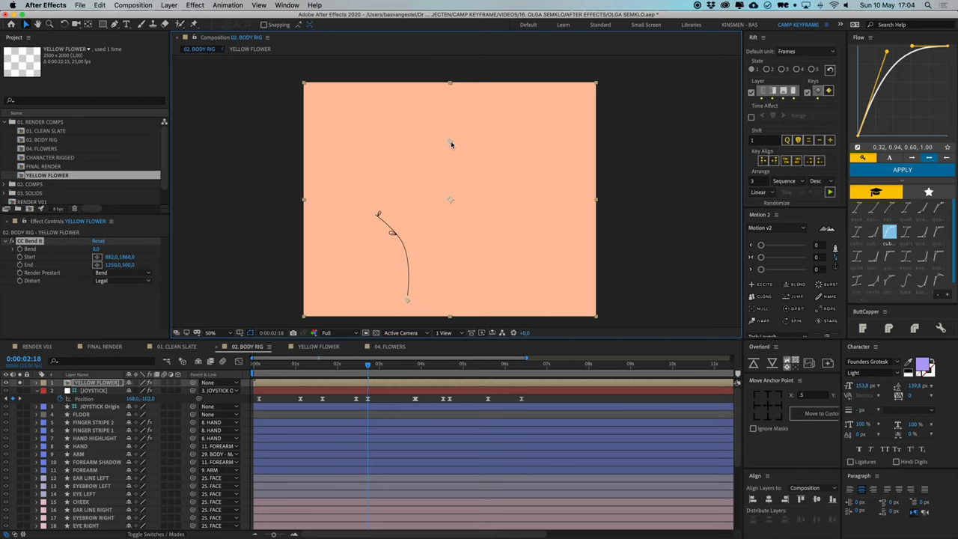
{"action": "left_click_drag", "start_coordinate": [427, 149], "coordinate": [414, 156]}
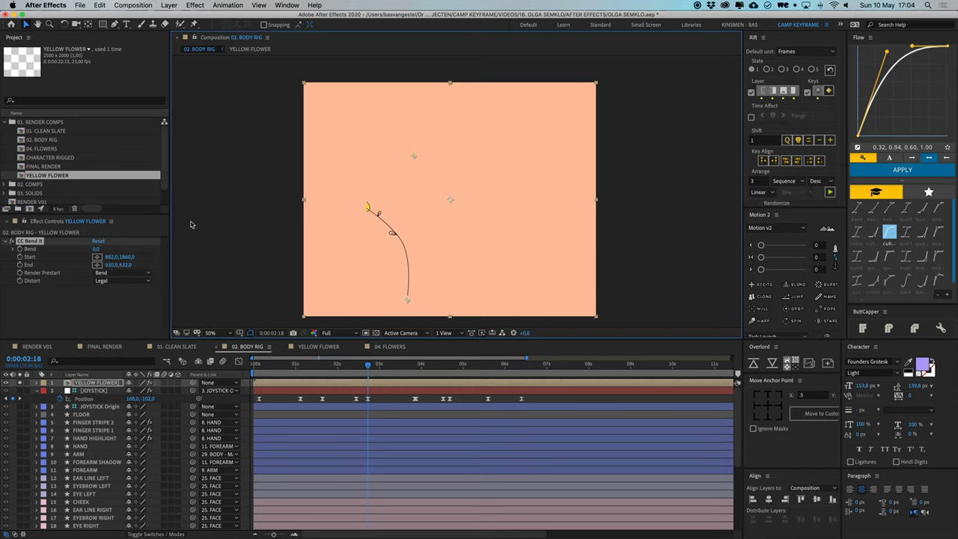
{"action": "left_click", "coordinate": [28, 266]}
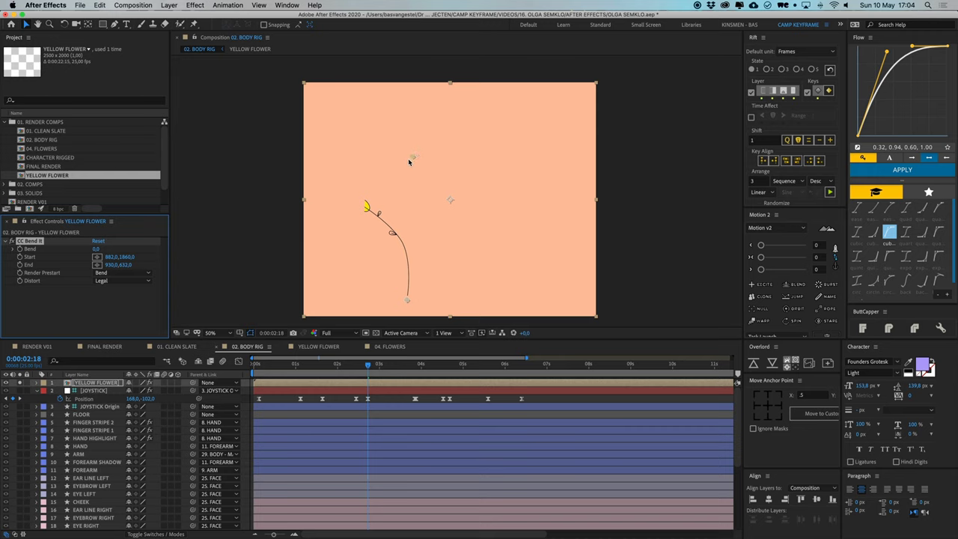
{"action": "left_click_drag", "start_coordinate": [410, 159], "coordinate": [351, 191]}
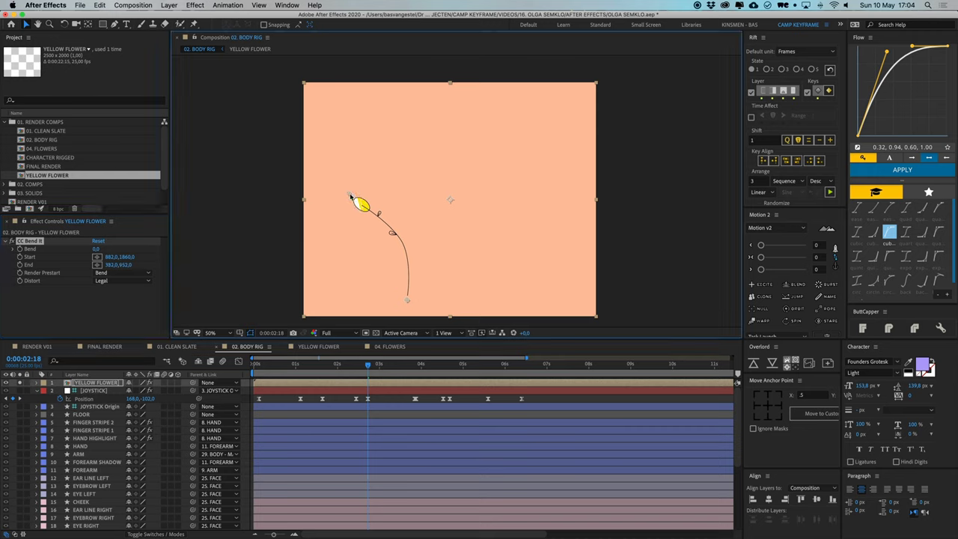
{"action": "left_click_drag", "start_coordinate": [98, 250], "coordinate": [97, 254]}
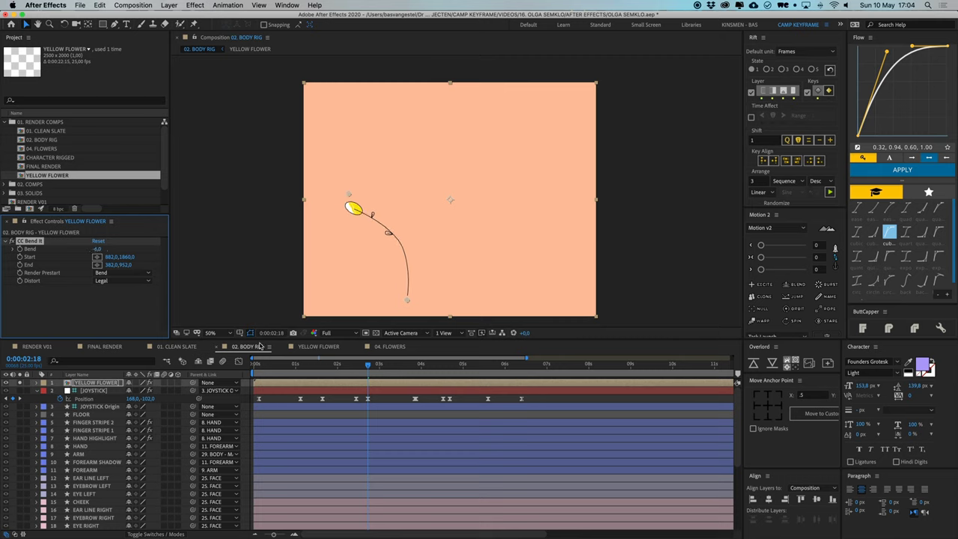
- Open the 04. FLOWERS composition, reveal the left yellow flower's Bend and Position keyframes, and go to 4:07
{"action": "left_click", "coordinate": [391, 346]}
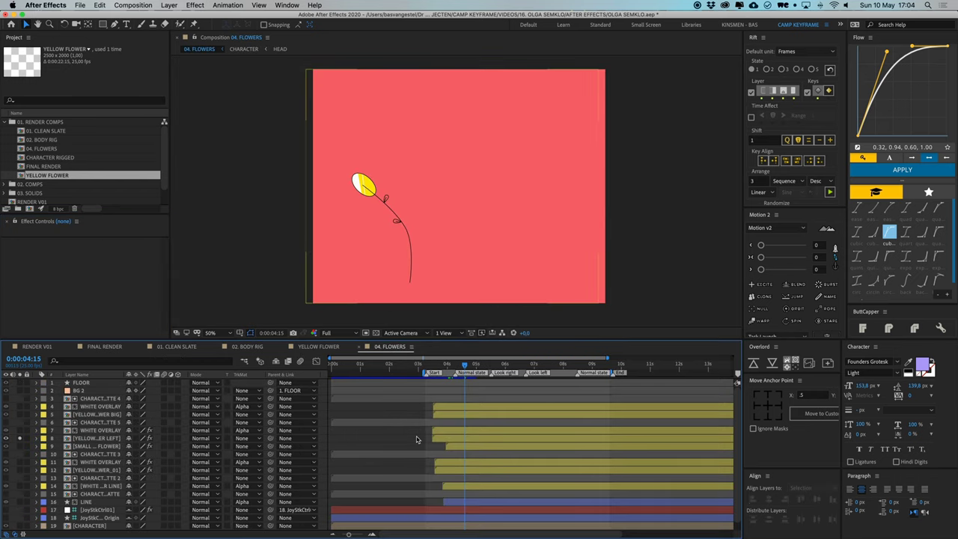
{"action": "left_click", "coordinate": [363, 186]}
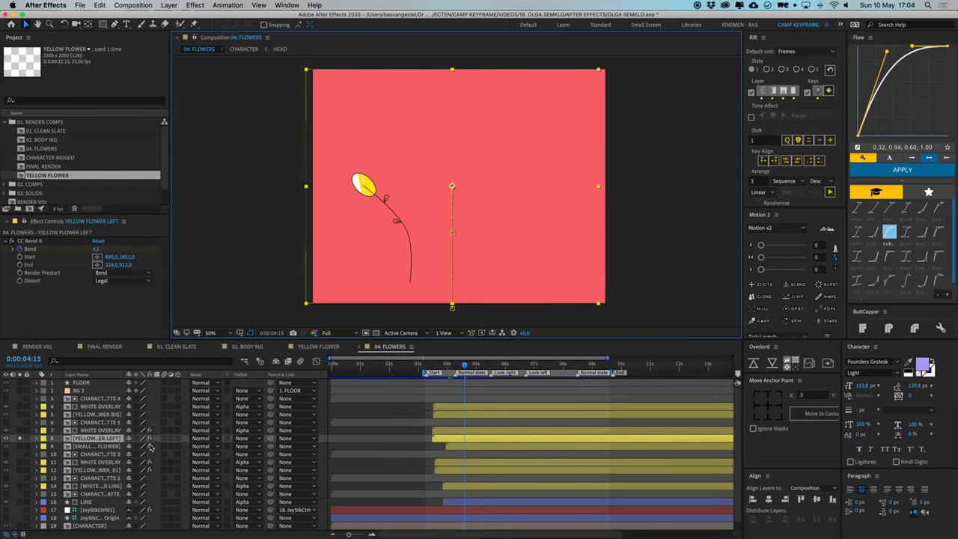
{"action": "key", "text": "u"}
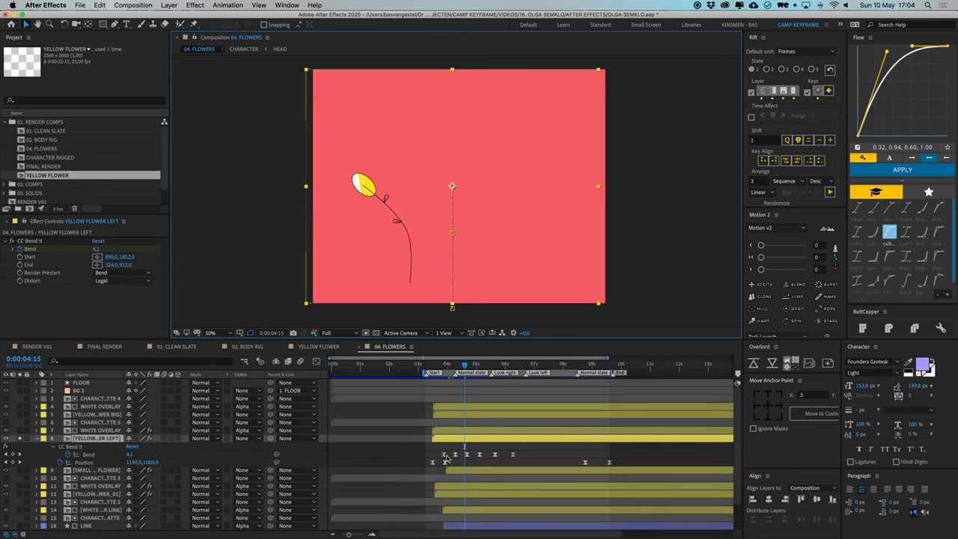
{"action": "left_click", "coordinate": [95, 455]}
{"action": "left_click_drag", "start_coordinate": [452, 372], "coordinate": [452, 373]}
{"action": "left_click", "coordinate": [464, 448]}
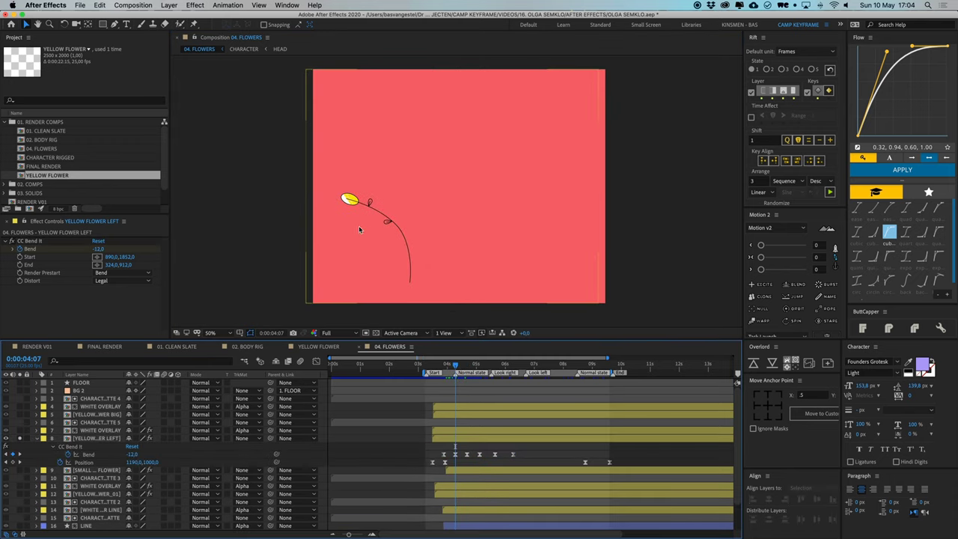
- Play the left yellow flower's bending animation close up from 4:08, and reselect its layer
{"action": "key", "text": "."}
{"action": "key", "text": "space"}
{"action": "left_click_drag", "start_coordinate": [359, 227], "coordinate": [419, 189]}
{"action": "left_click", "coordinate": [362, 197]}
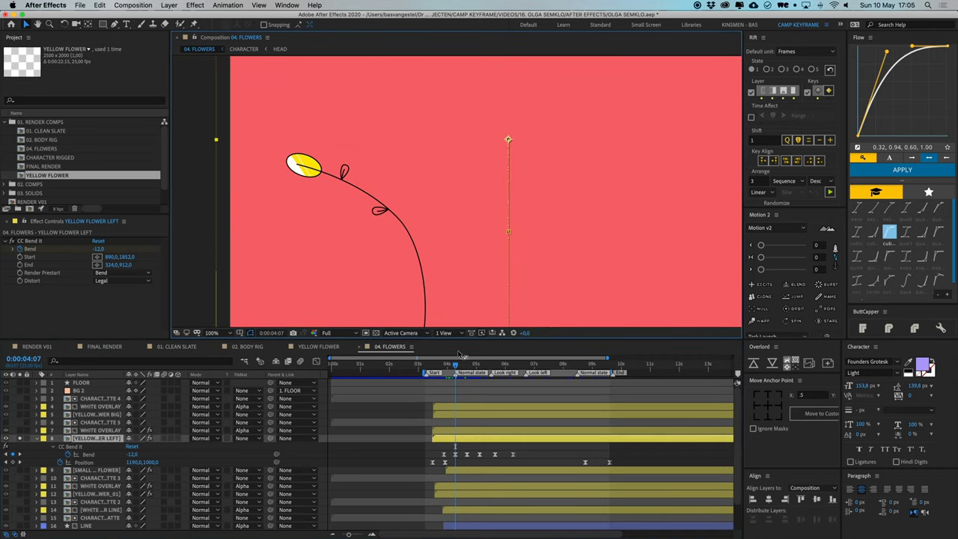
{"action": "mouse_move", "coordinate": [456, 368]}
{"action": "left_mouse_down"}
{"action": "mouse_move", "coordinate": [516, 370]}
{"action": "mouse_move", "coordinate": [457, 374]}
{"action": "left_mouse_up"}
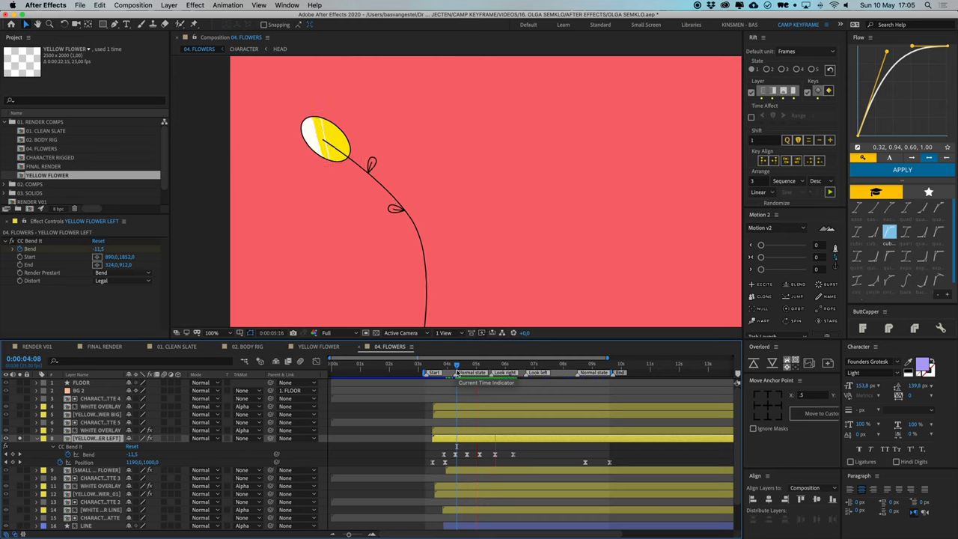
{"action": "key", "text": "space"}
{"action": "scroll", "coordinate": [459, 265], "scroll_direction": "down", "scroll_amount": 1}
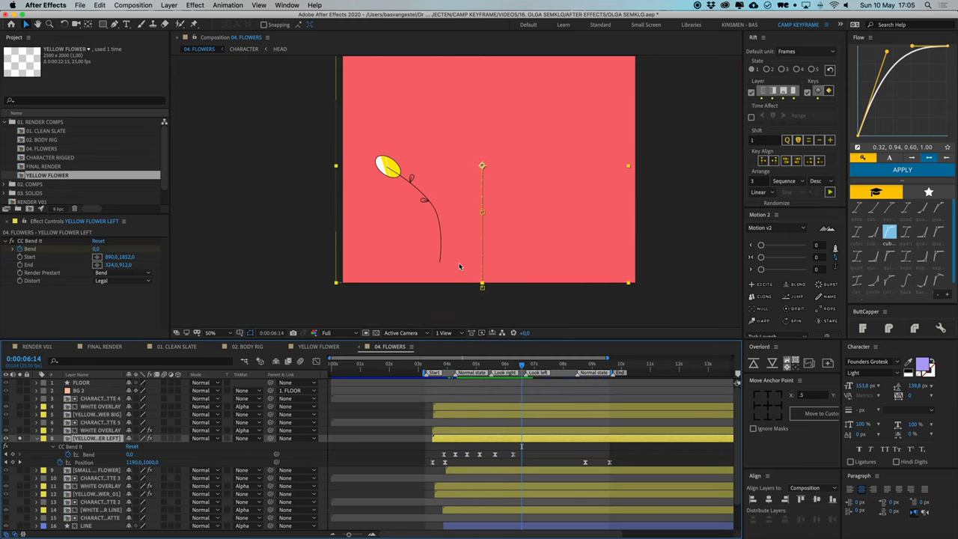
{"action": "left_click_drag", "start_coordinate": [464, 239], "coordinate": [458, 251]}
{"action": "left_click", "coordinate": [532, 460]}
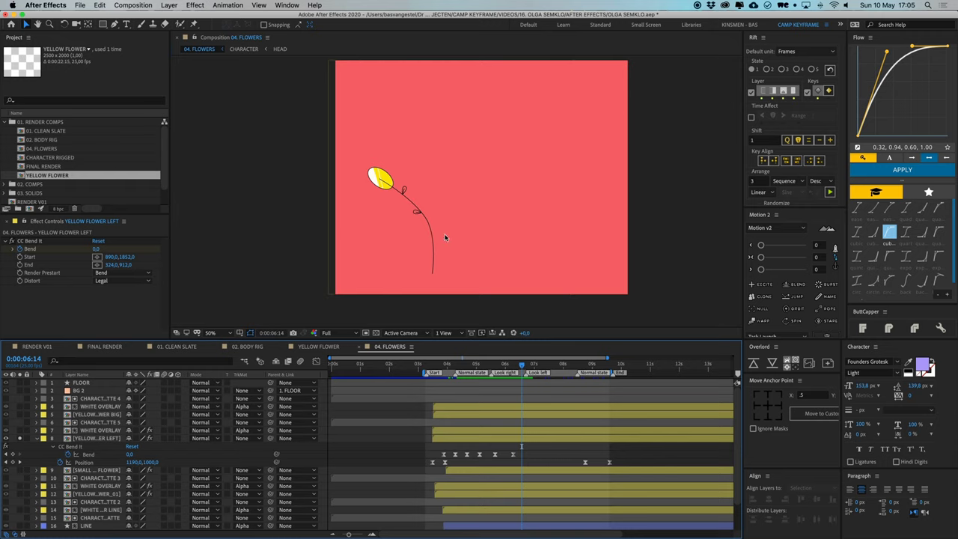
{"action": "left_click", "coordinate": [470, 440]}
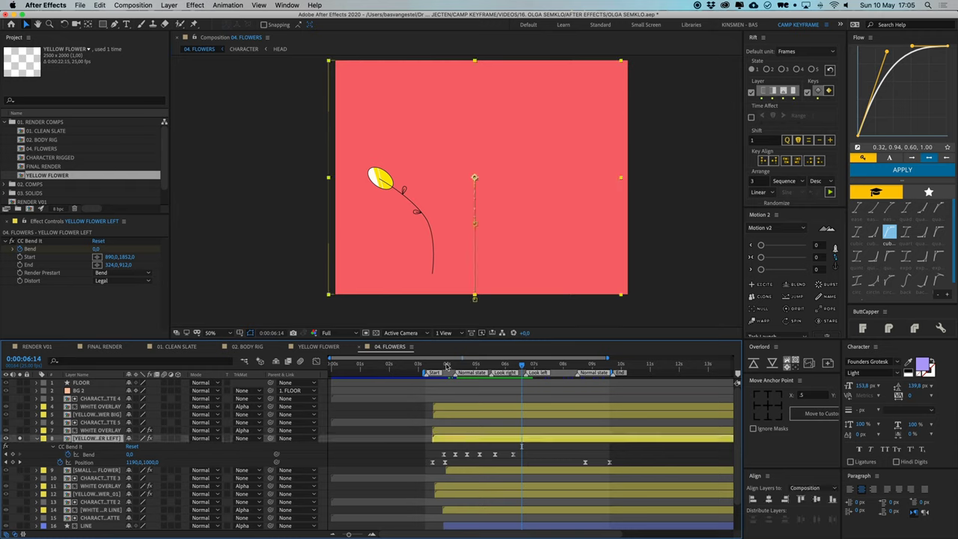
- Turn off solo for the YELLOW FLOWER LEFT layer and collapse its keyframed properties
{"action": "left_click", "coordinate": [20, 438]}
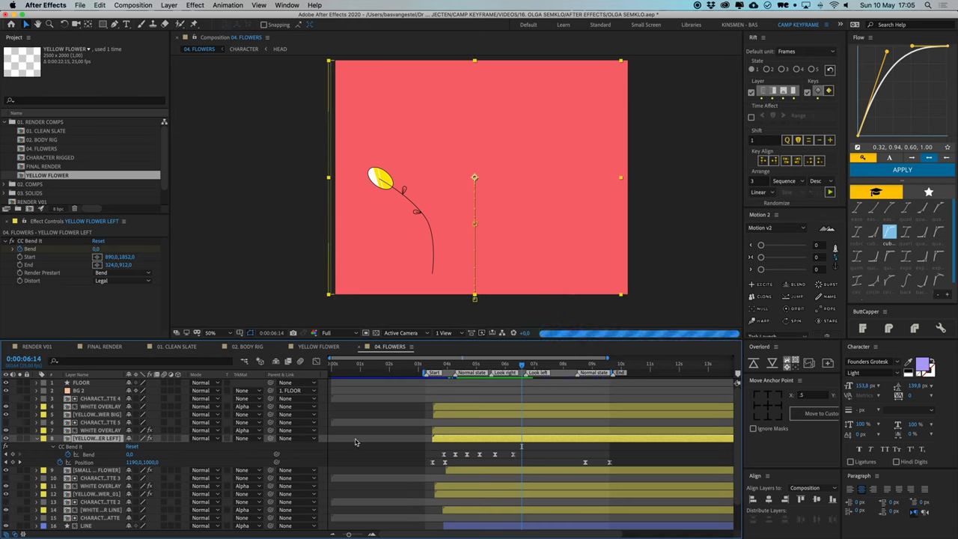
{"action": "left_click", "coordinate": [395, 451]}
{"action": "key", "text": "u"}
{"action": "key", "text": "u"}
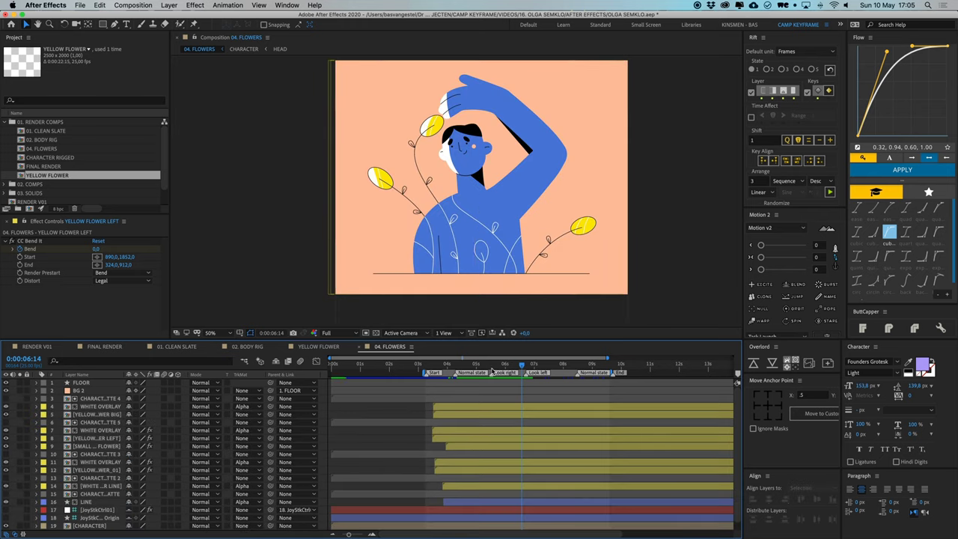
- Examine the big yellow flower and its WHITE OVERLAY layer, and compare the scene with the RENDER V01 composition
{"action": "left_click", "coordinate": [461, 407]}
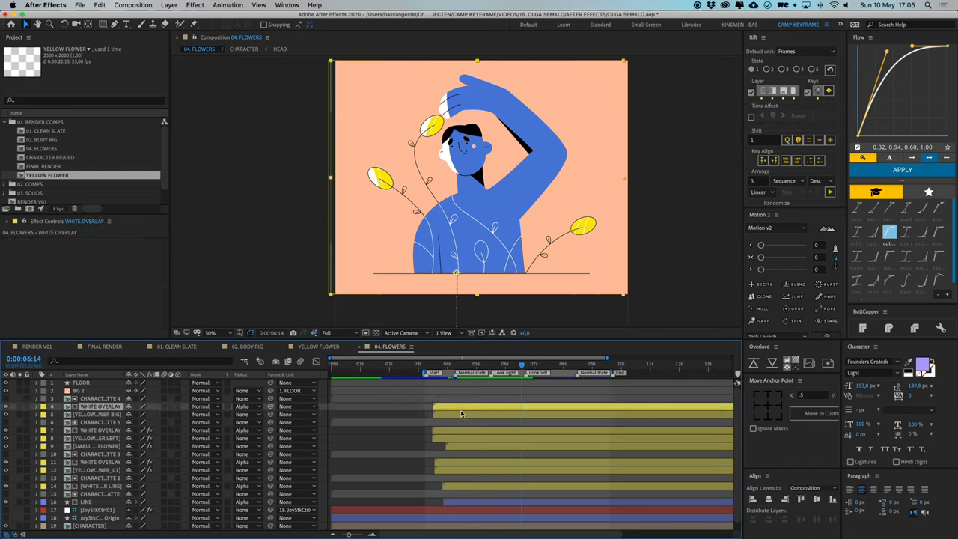
{"action": "left_click", "coordinate": [460, 416]}
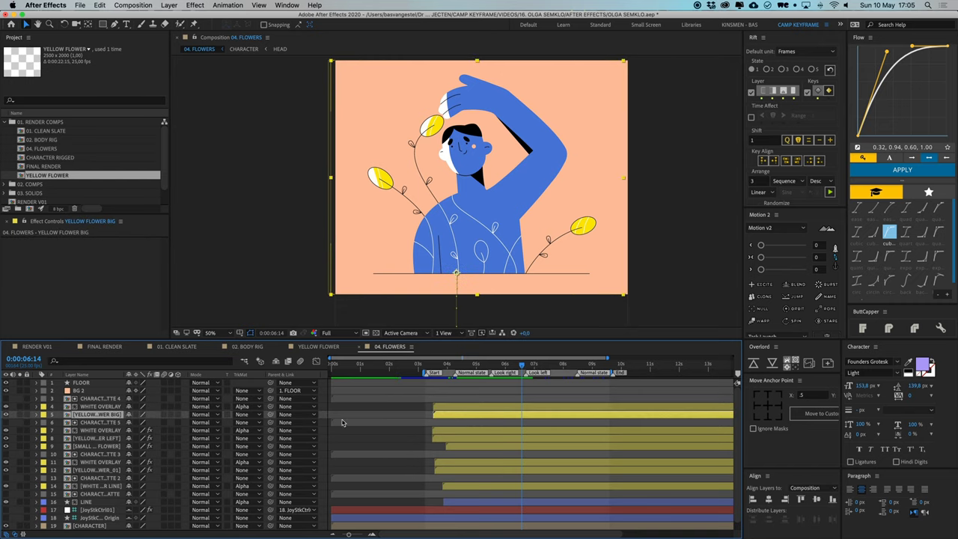
{"action": "left_click", "coordinate": [408, 412]}
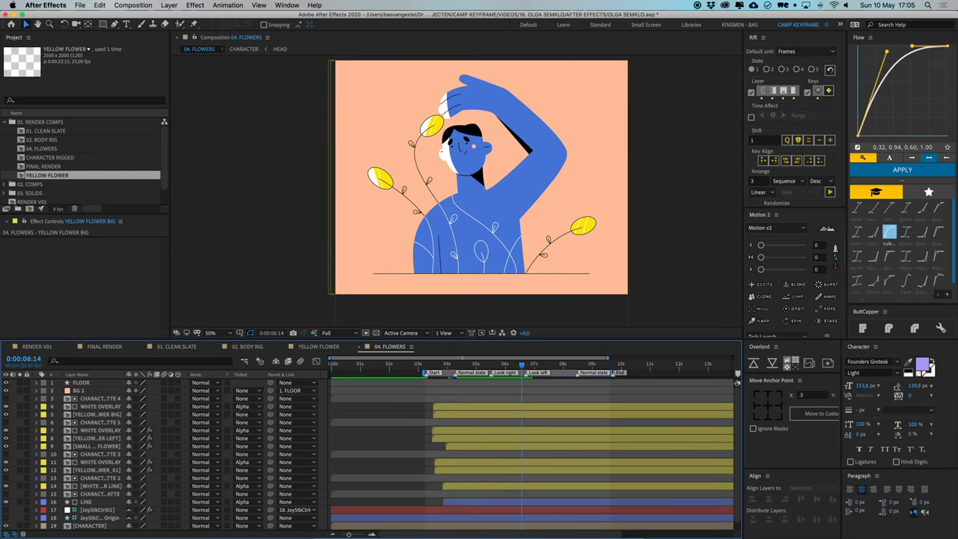
{"action": "left_click", "coordinate": [32, 347]}
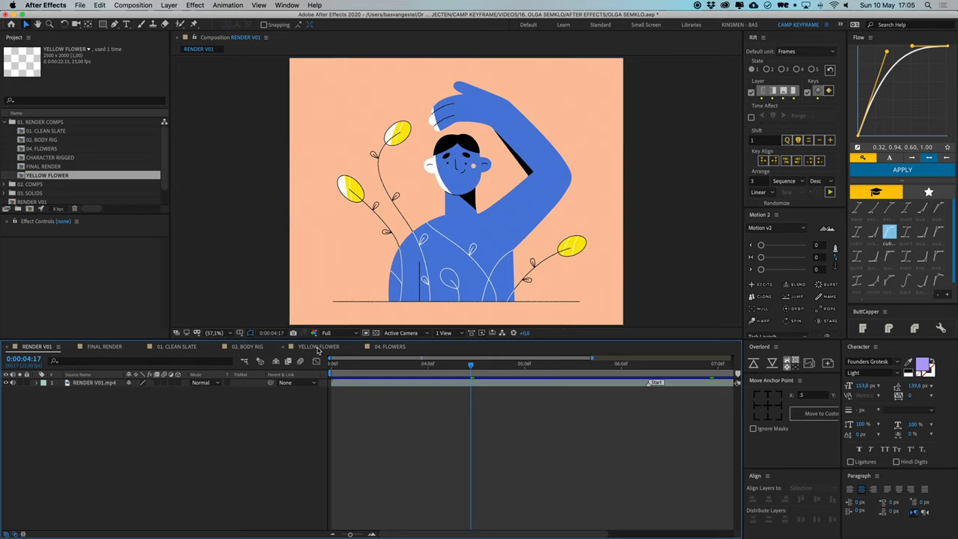
{"action": "left_click", "coordinate": [410, 348]}
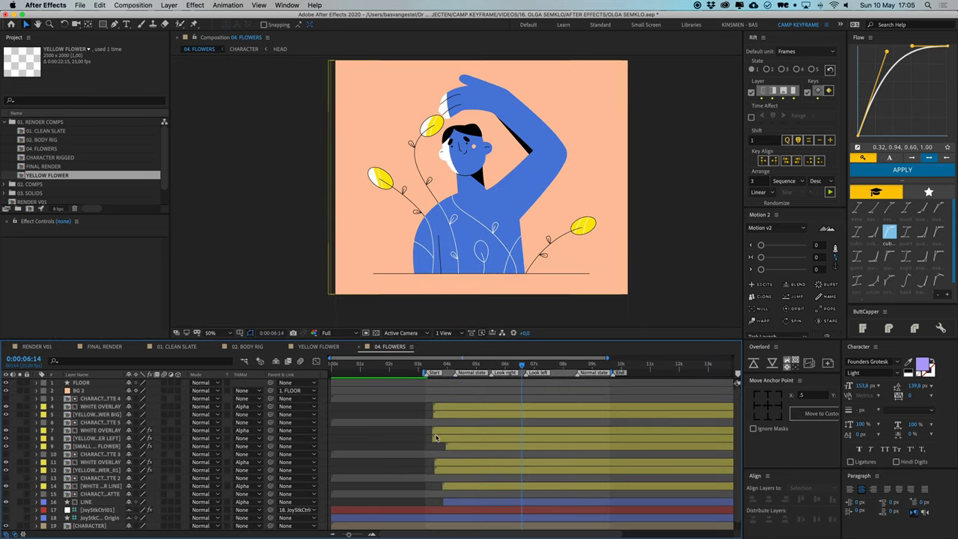
{"action": "left_click", "coordinate": [380, 183]}
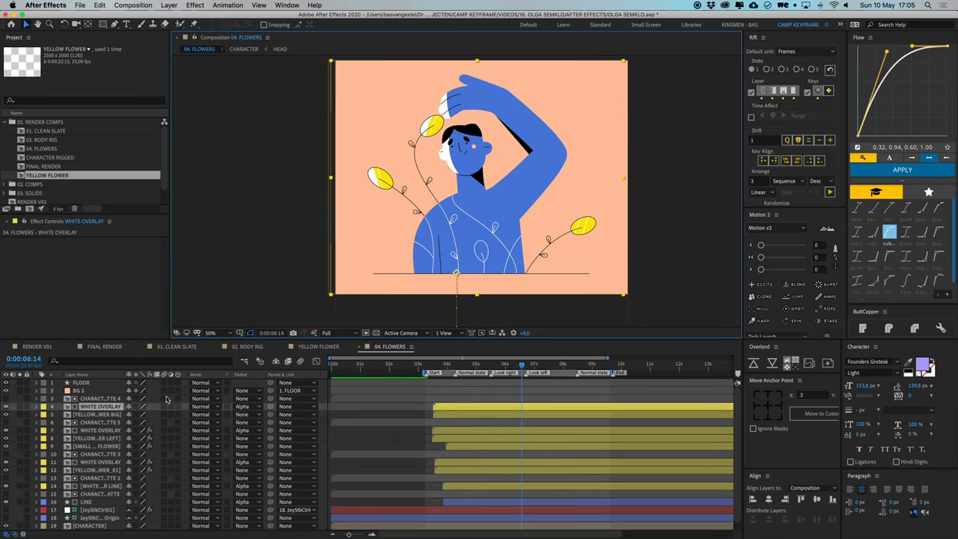
- Solo the left flower together with its WHITE OVERLAY and inspect the overlay's Color Overlay layer style settings
{"action": "left_click", "coordinate": [96, 431]}
{"action": "left_click", "coordinate": [20, 430]}
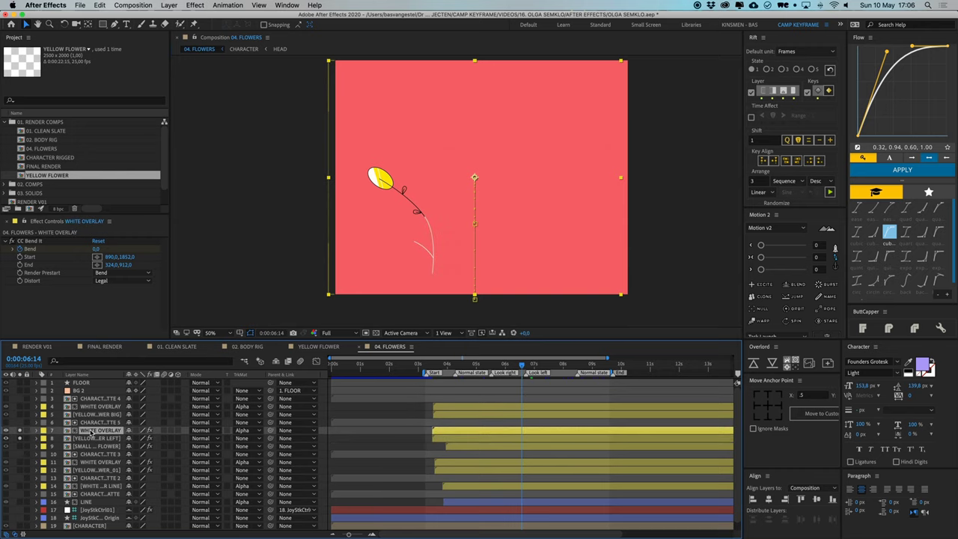
{"action": "left_click", "coordinate": [39, 432]}
{"action": "left_click", "coordinate": [45, 455]}
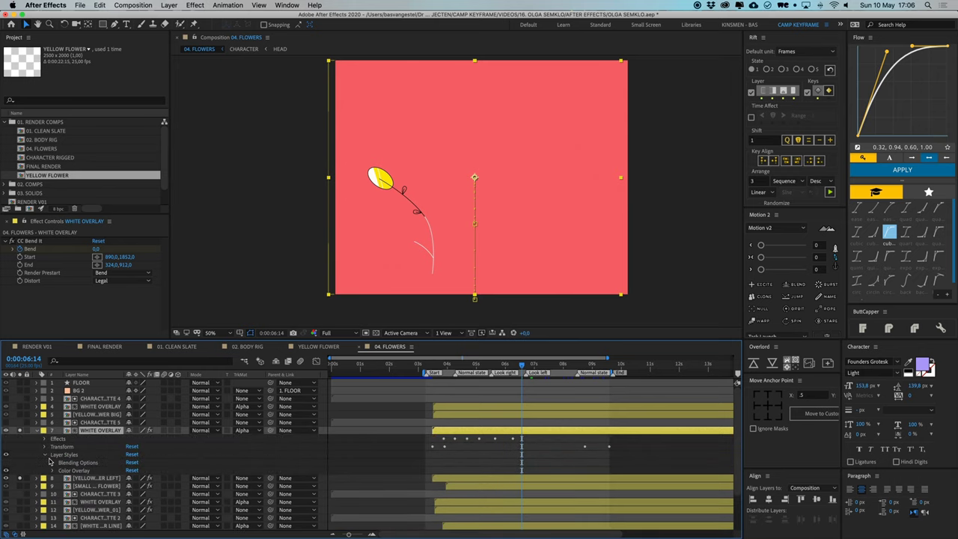
{"action": "left_click", "coordinate": [54, 471]}
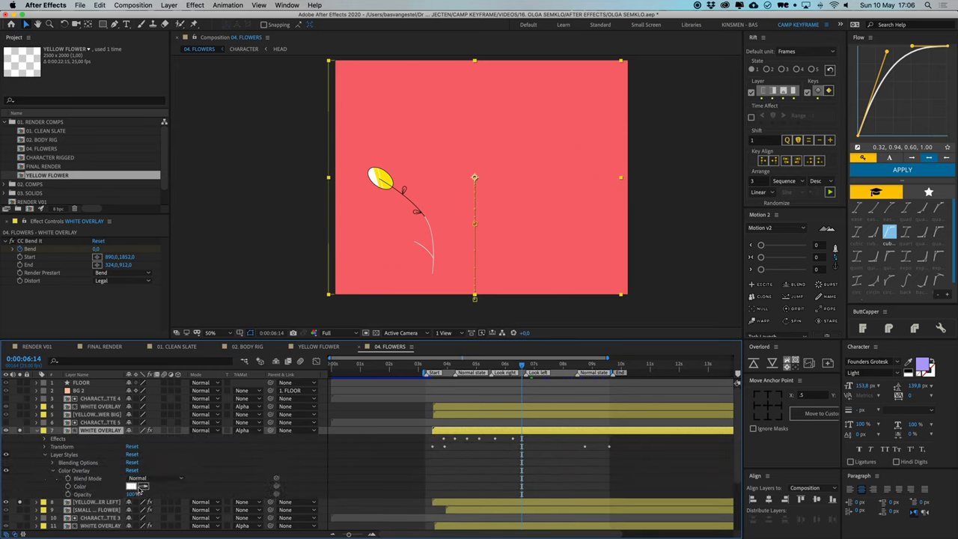
{"action": "left_click", "coordinate": [37, 433]}
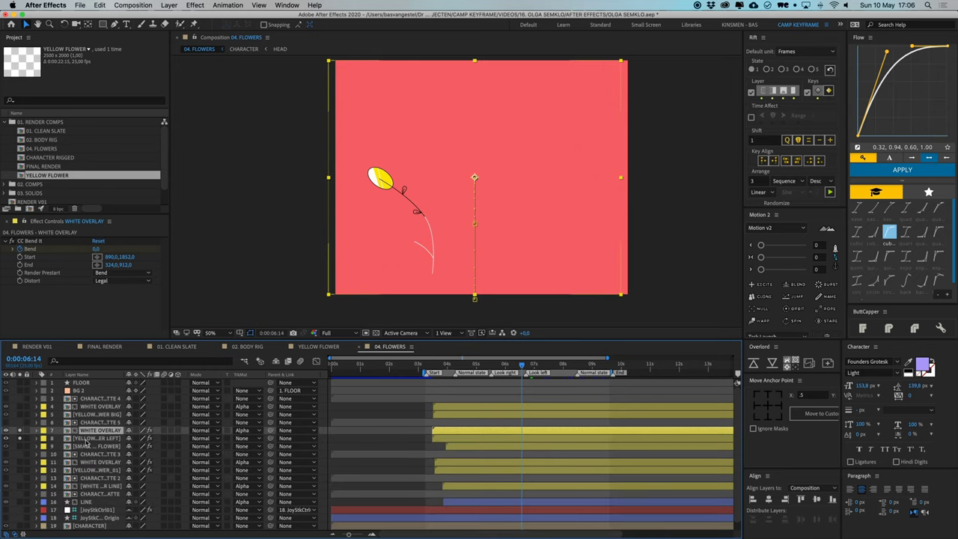
- Set the left flower's WHITE OVERLAY to No Track Matte, then unsolo both flower layers to view the whole scene at 6:09
{"action": "left_click", "coordinate": [88, 439]}
{"action": "left_click", "coordinate": [99, 432]}
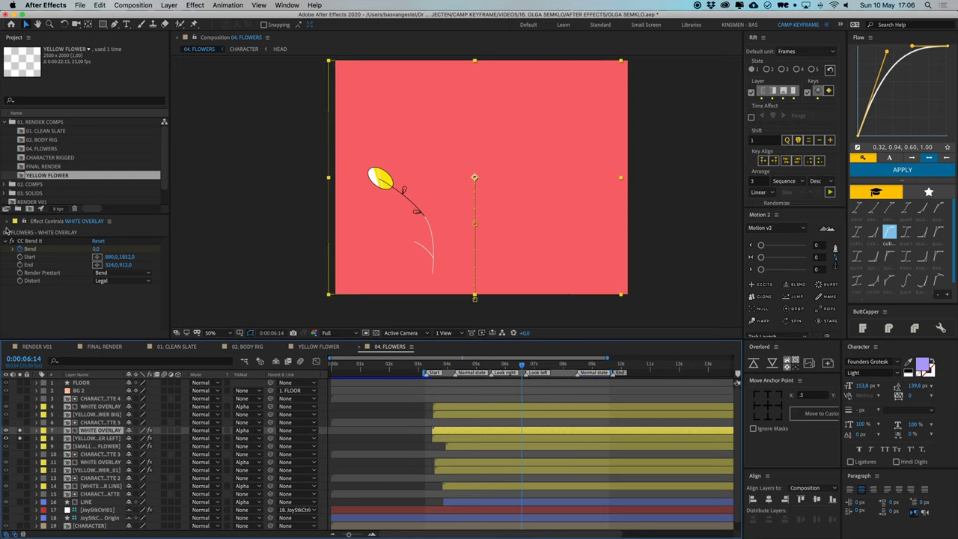
{"action": "left_click", "coordinate": [243, 430]}
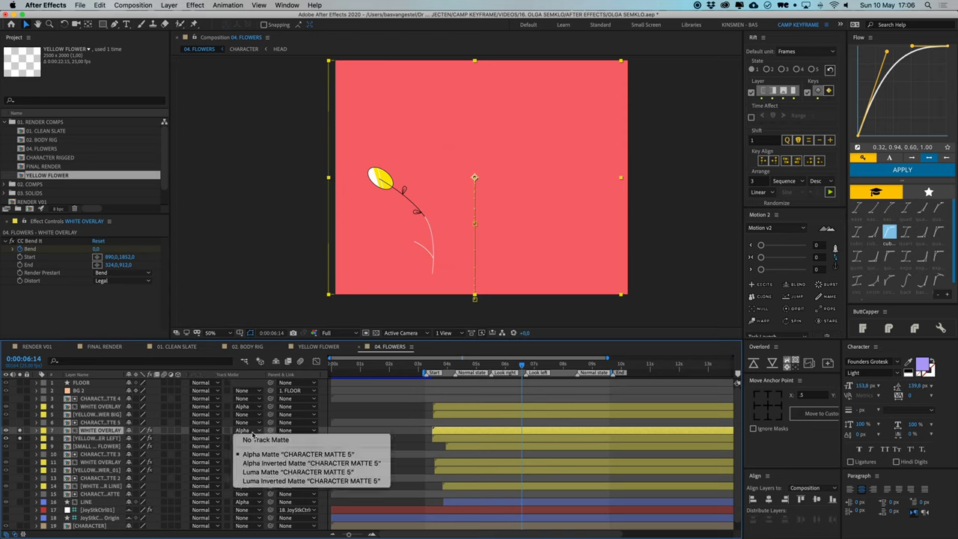
{"action": "left_click", "coordinate": [359, 438]}
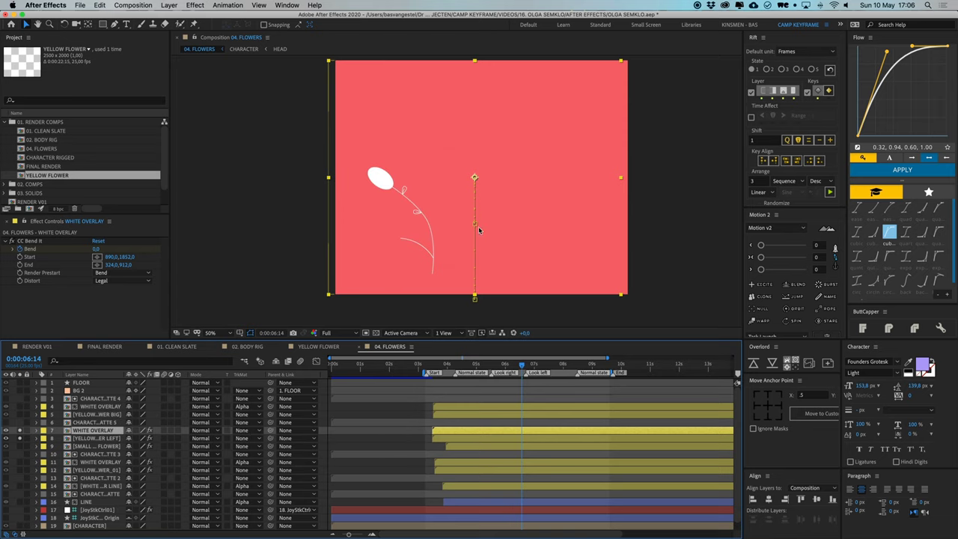
{"action": "mouse_move", "coordinate": [521, 366]}
{"action": "left_mouse_down"}
{"action": "mouse_move", "coordinate": [446, 376]}
{"action": "mouse_move", "coordinate": [515, 374]}
{"action": "left_mouse_up"}
{"action": "left_click", "coordinate": [96, 526]}
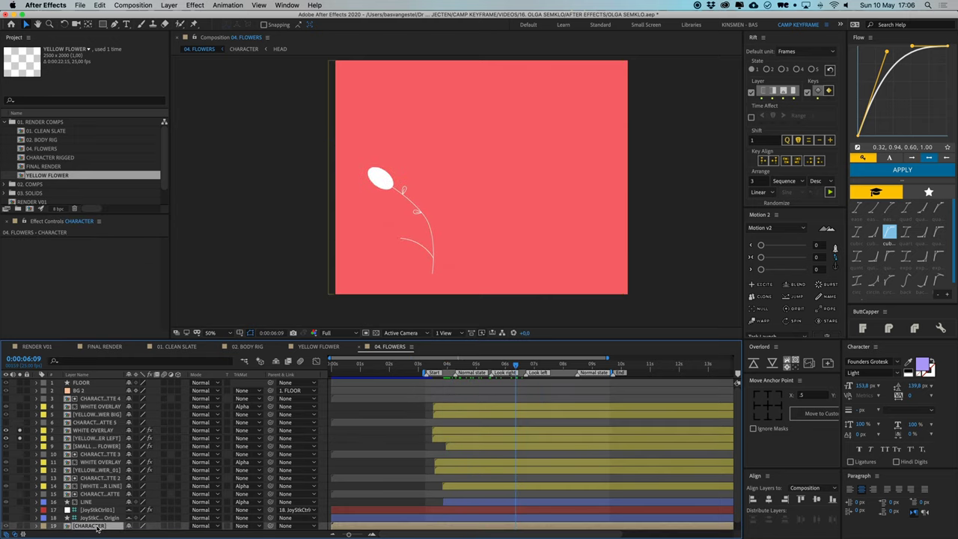
{"action": "left_click", "coordinate": [19, 431]}
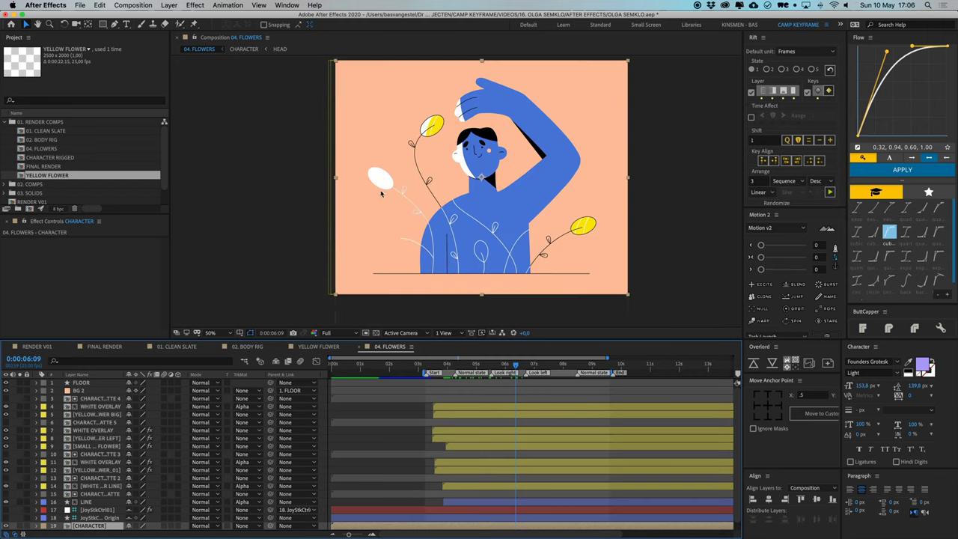
- Set the left WHITE OVERLAY's track matte to Alpha Matte "CHARACTER MATTE 5" with both flower layers soloed, then turn solo off
{"action": "left_click", "coordinate": [111, 440]}
{"action": "left_click_drag", "start_coordinate": [20, 438], "coordinate": [20, 447]}
{"action": "left_click", "coordinate": [22, 447]}
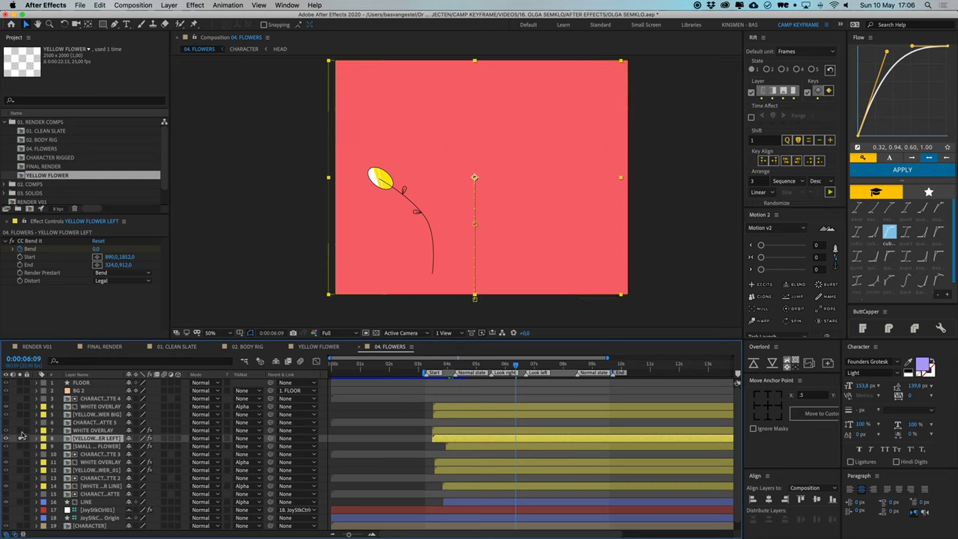
{"action": "left_click", "coordinate": [21, 433]}
{"action": "left_click", "coordinate": [99, 434]}
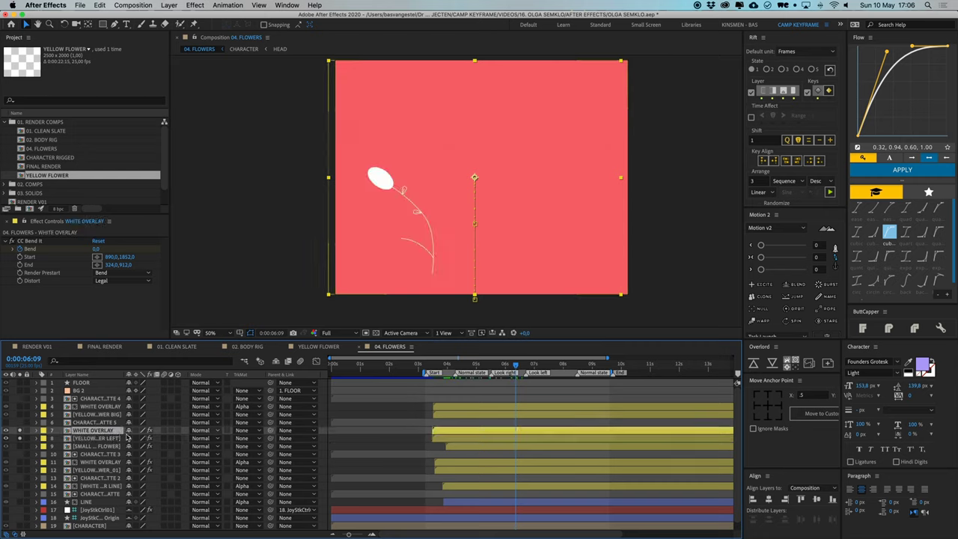
{"action": "left_click", "coordinate": [241, 431]}
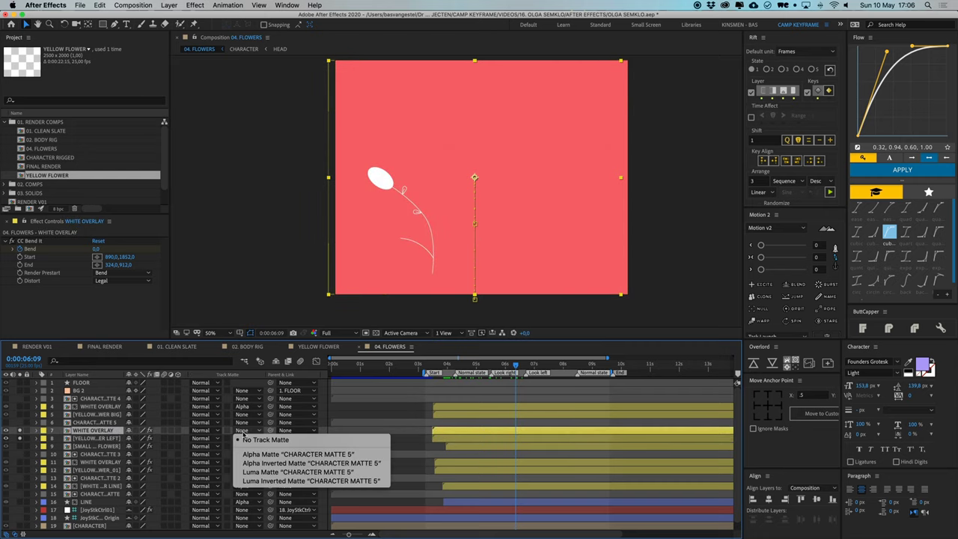
{"action": "left_click", "coordinate": [290, 454]}
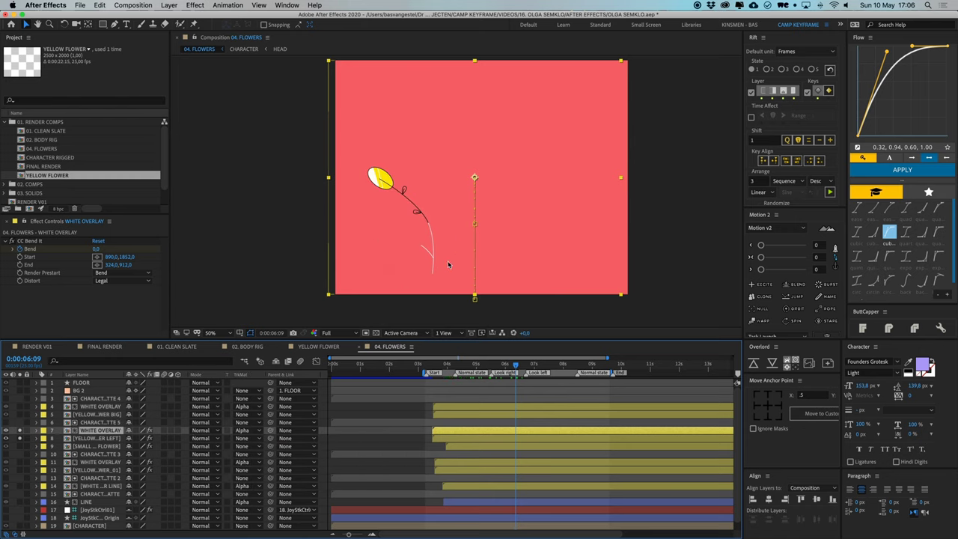
{"action": "left_click", "coordinate": [449, 316]}
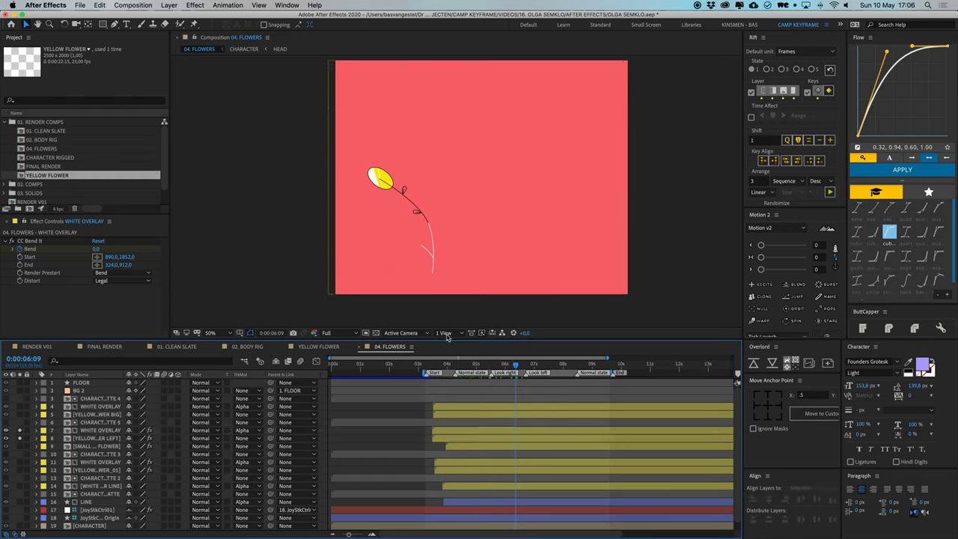
{"action": "left_click", "coordinate": [21, 432]}
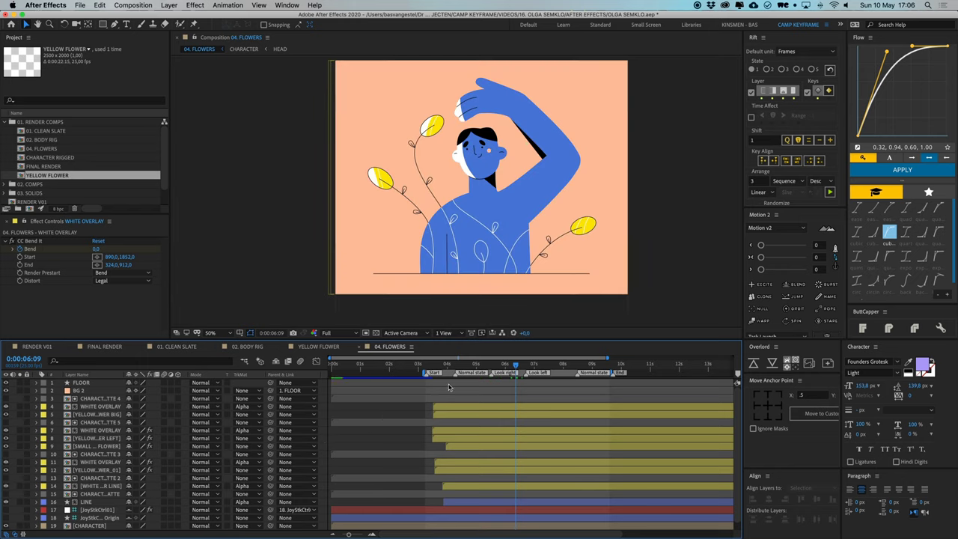
- Reveal the Position property of all layers and scrub the flowers' growth up to 5:00
{"action": "left_click_drag", "start_coordinate": [485, 361], "coordinate": [440, 366]}
{"action": "key", "text": "p"}
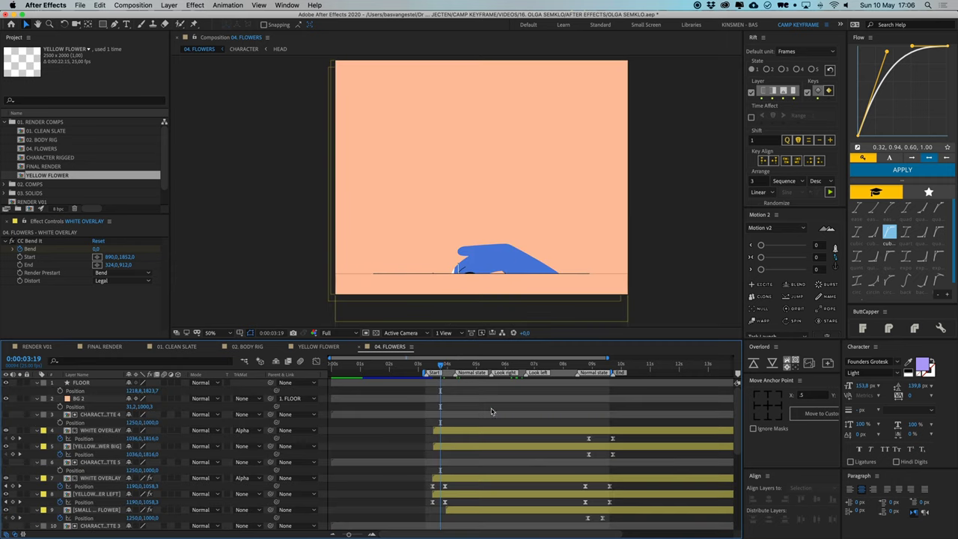
{"action": "scroll", "coordinate": [484, 455], "scroll_direction": "down", "scroll_amount": 4}
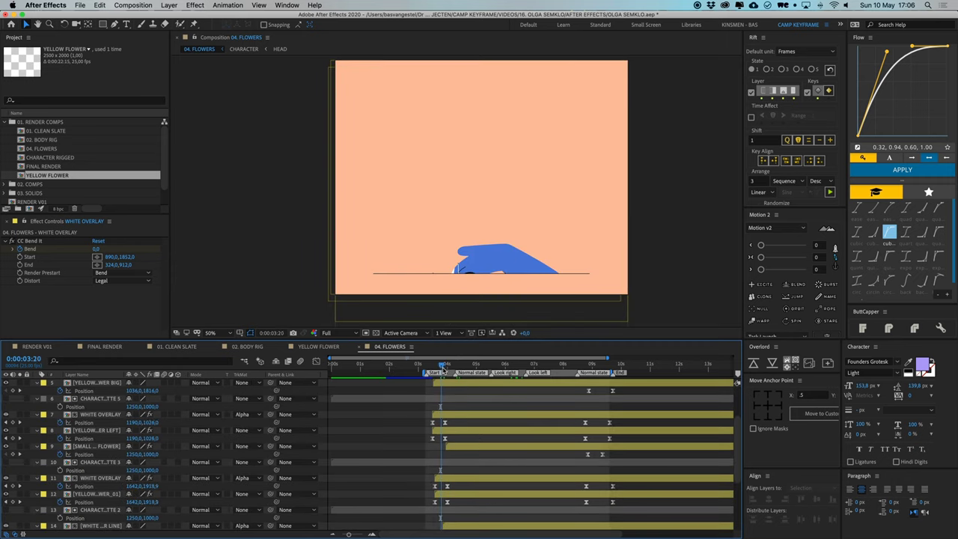
{"action": "left_click_drag", "start_coordinate": [441, 366], "coordinate": [476, 370]}
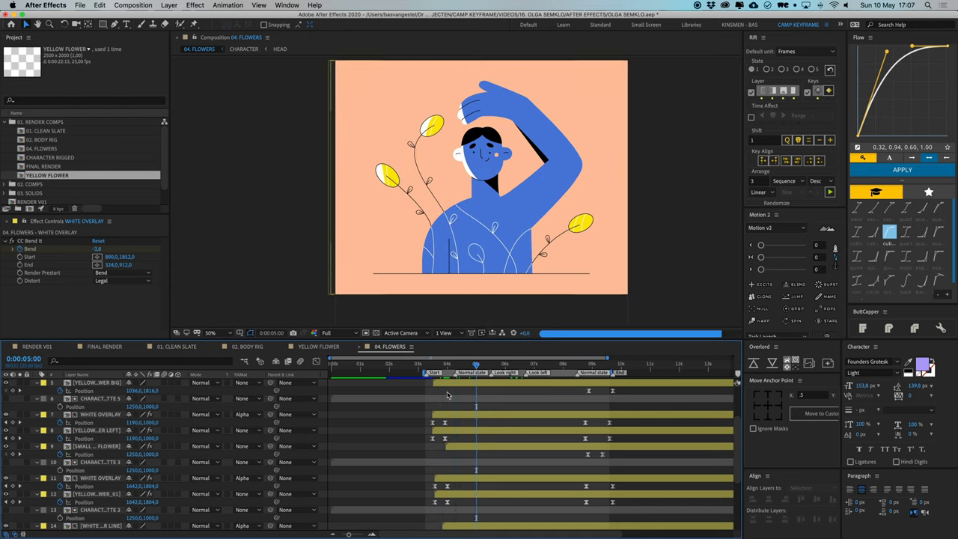
{"action": "scroll", "coordinate": [438, 419], "scroll_direction": "down", "scroll_amount": 5}
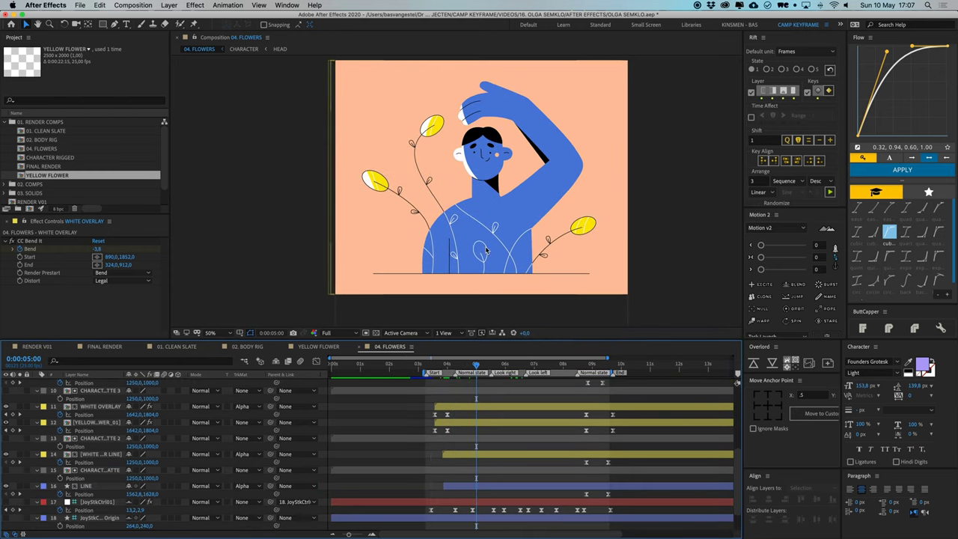
- Reveal the LINE layer's End and Position keyframes and preview its growth from 4:00
{"action": "left_click", "coordinate": [95, 488]}
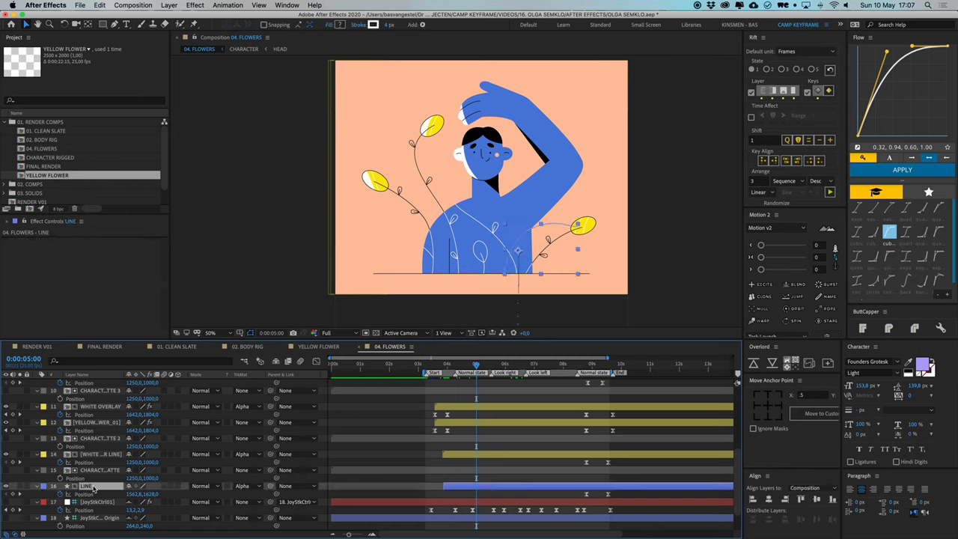
{"action": "scroll", "coordinate": [434, 483], "scroll_direction": "down", "scroll_amount": 1}
{"action": "left_click", "coordinate": [437, 476]}
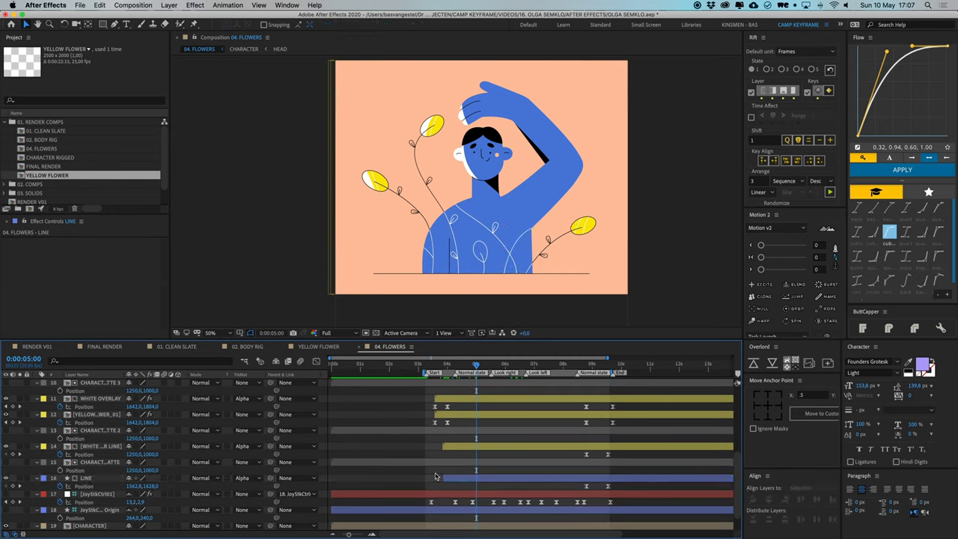
{"action": "left_click", "coordinate": [474, 479]}
{"action": "left_click_drag", "start_coordinate": [474, 370], "coordinate": [454, 368]}
{"action": "key", "text": "u"}
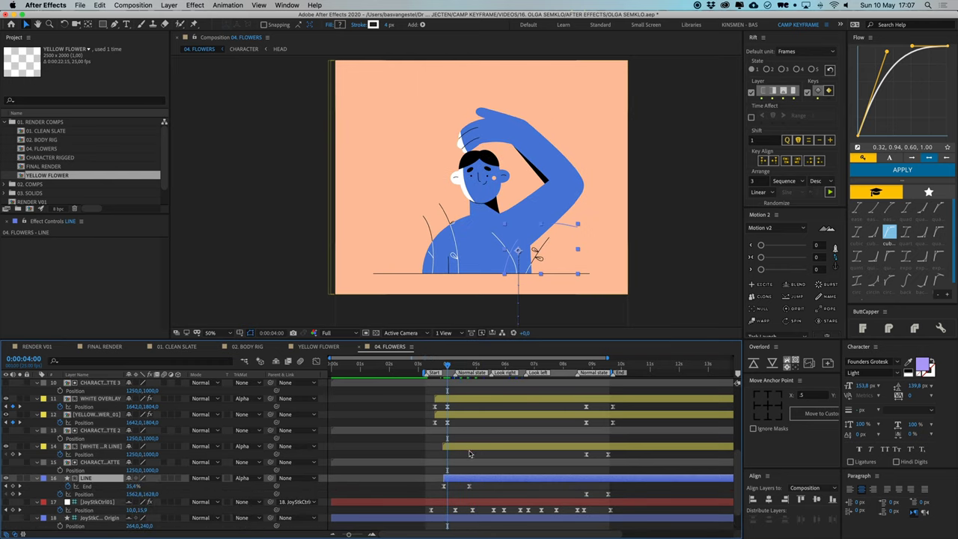
{"action": "left_click", "coordinate": [471, 454]}
{"action": "key", "text": "space"}
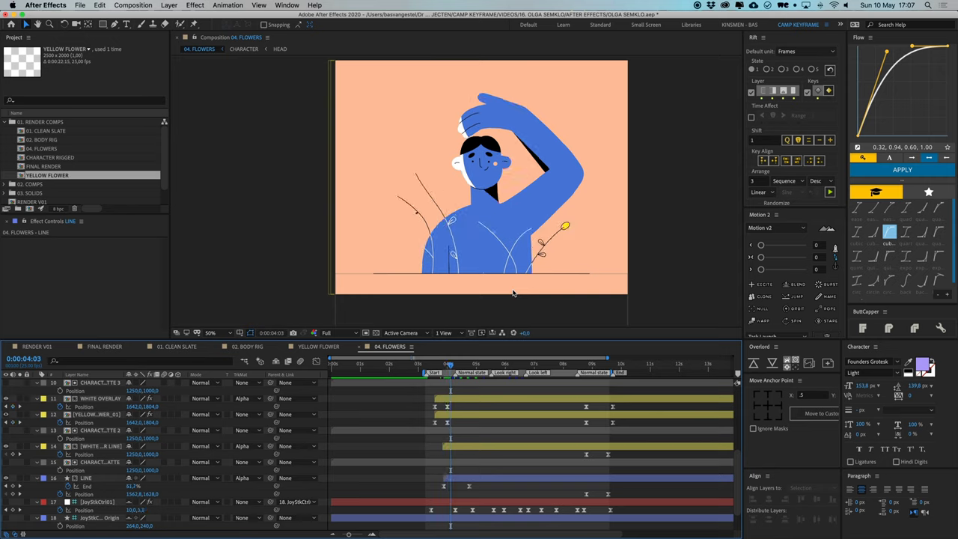
- Choose Alpha Matte "CHARACTER MATTE" as LINE's track matte, then collapse all layer properties and go to 4:18
{"action": "left_click", "coordinate": [470, 464]}
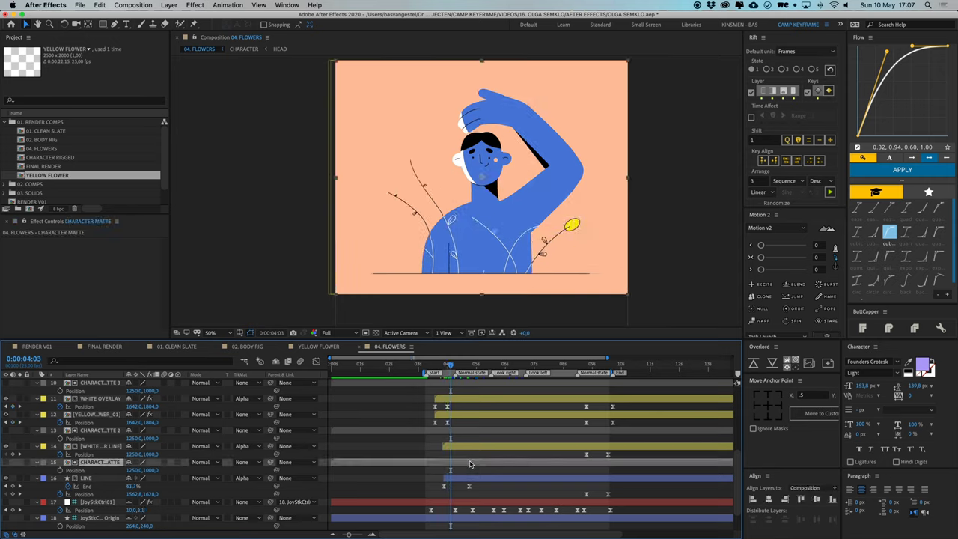
{"action": "left_click", "coordinate": [247, 478]}
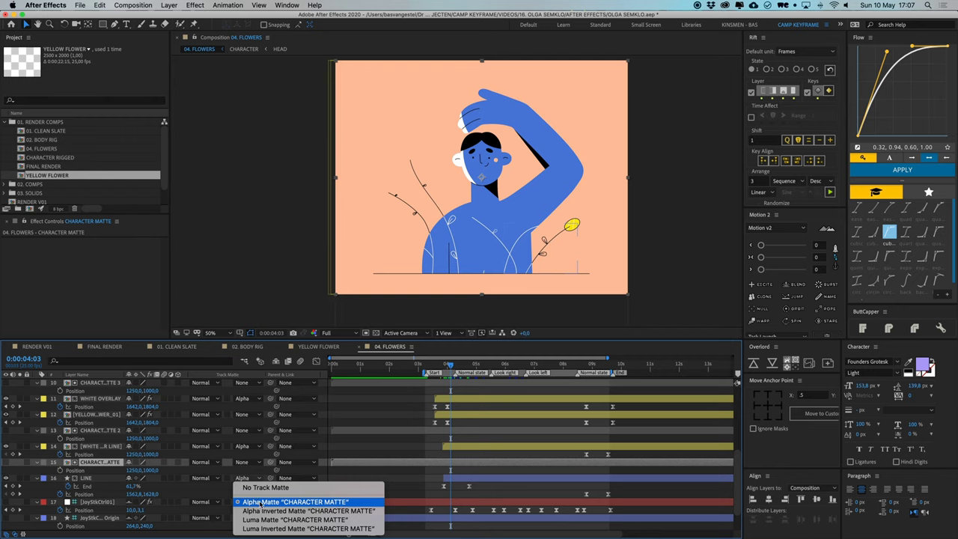
{"action": "left_click", "coordinate": [297, 501]}
{"action": "left_click", "coordinate": [398, 477]}
{"action": "key", "text": "u"}
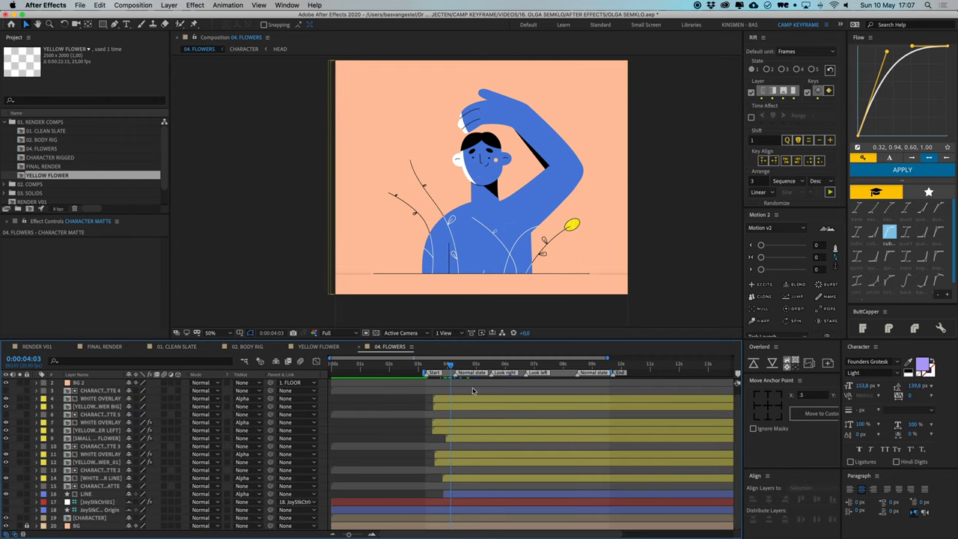
{"action": "left_click_drag", "start_coordinate": [448, 367], "coordinate": [468, 368]}
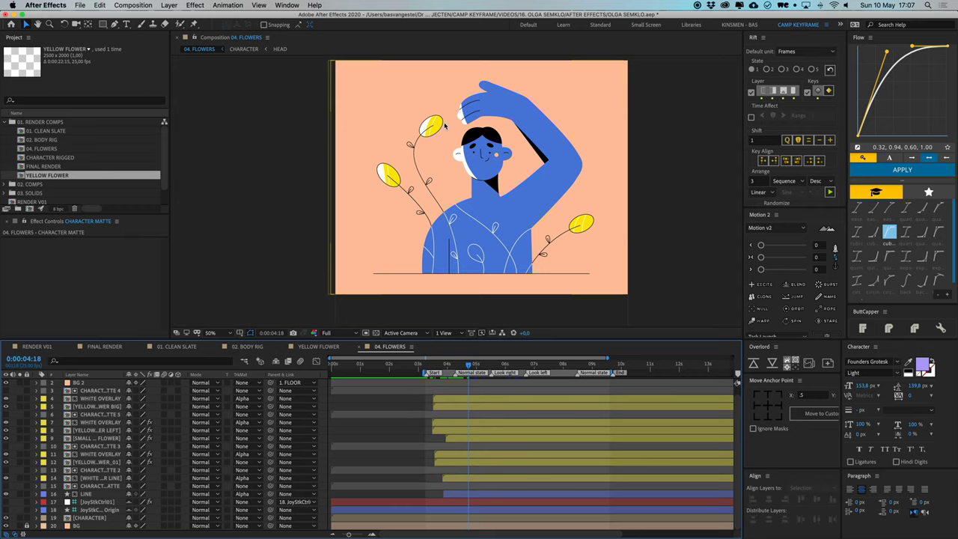
- Scrub the 04. FLOWERS composition from 3:23 to 5:17 to check the flowers against the moving body
{"action": "left_click", "coordinate": [447, 365]}
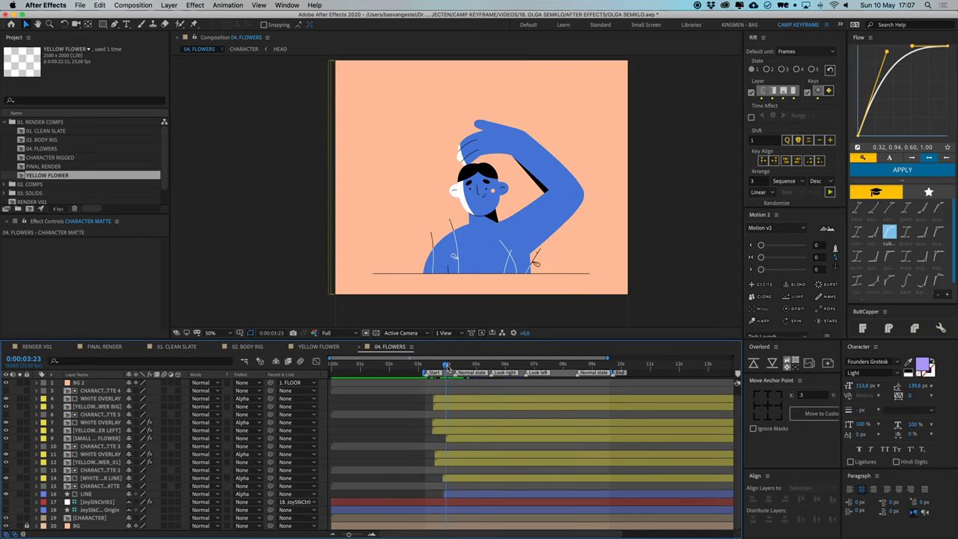
{"action": "left_click_drag", "start_coordinate": [447, 365], "coordinate": [497, 370]}
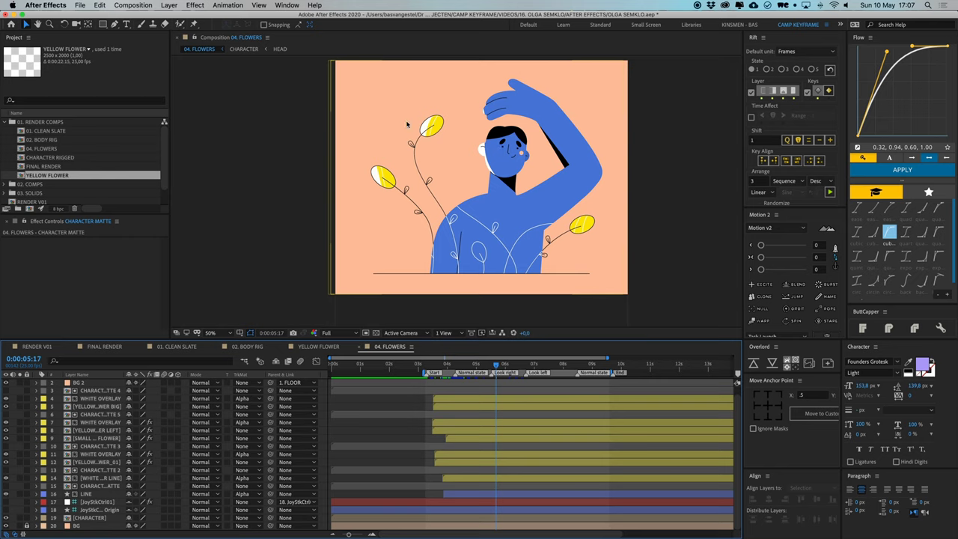
{"action": "scroll", "coordinate": [408, 409], "scroll_direction": "up", "scroll_amount": 1}
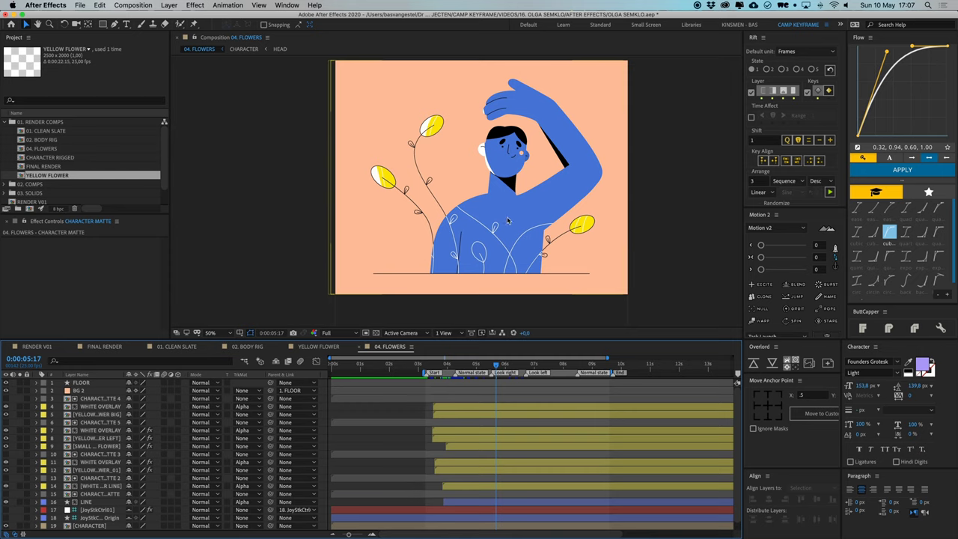
- Open the FINAL RENDER composition and view the BG 2 layer in isolation, then turn its solo off
{"action": "left_click", "coordinate": [104, 346]}
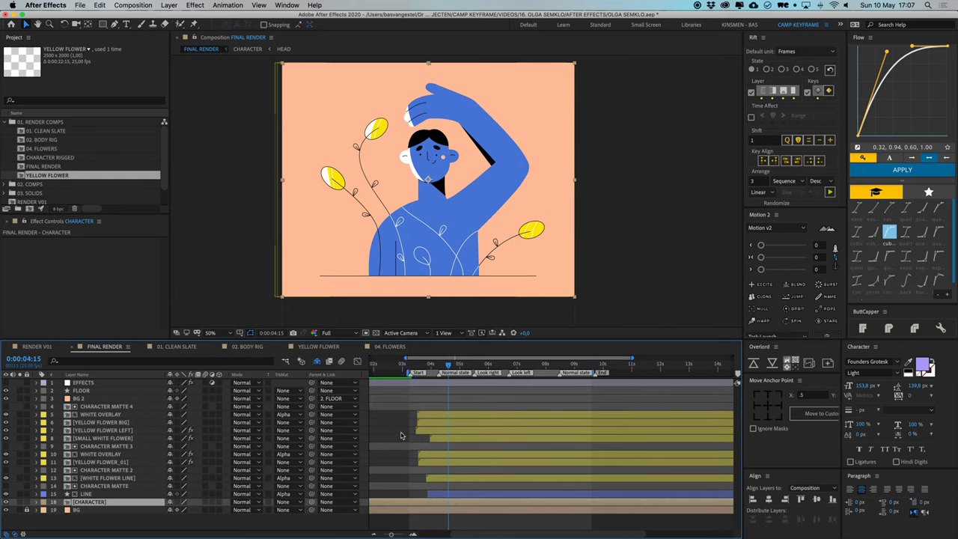
{"action": "left_click", "coordinate": [399, 432]}
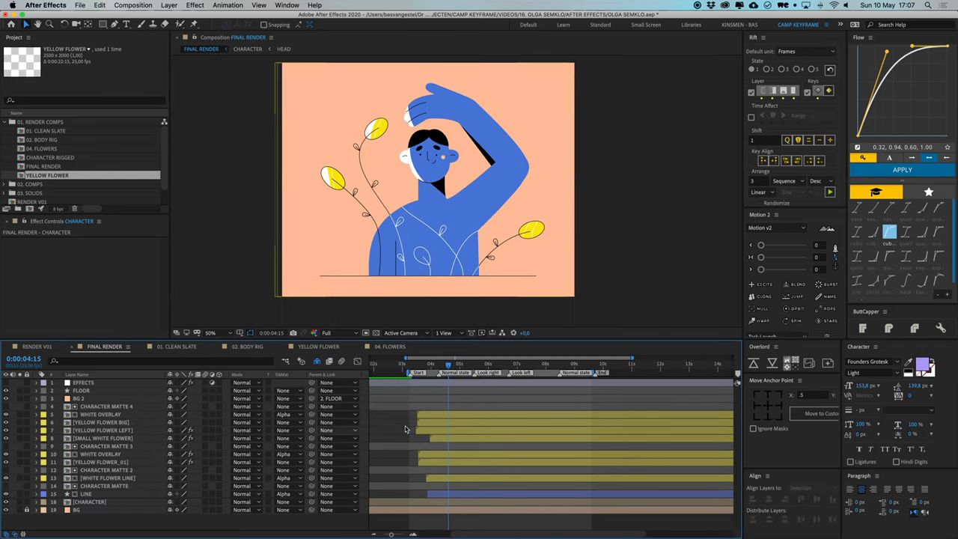
{"action": "left_click", "coordinate": [81, 399]}
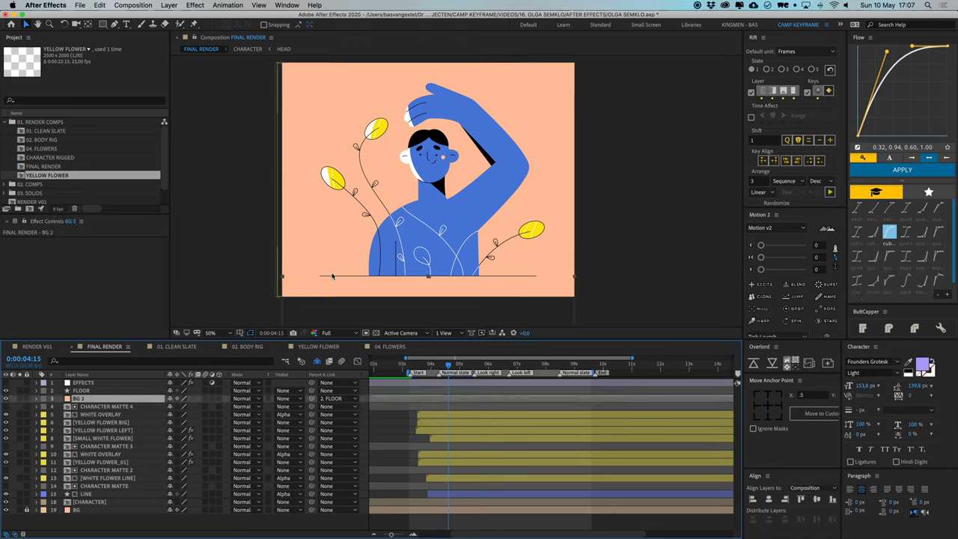
{"action": "left_click", "coordinate": [20, 398]}
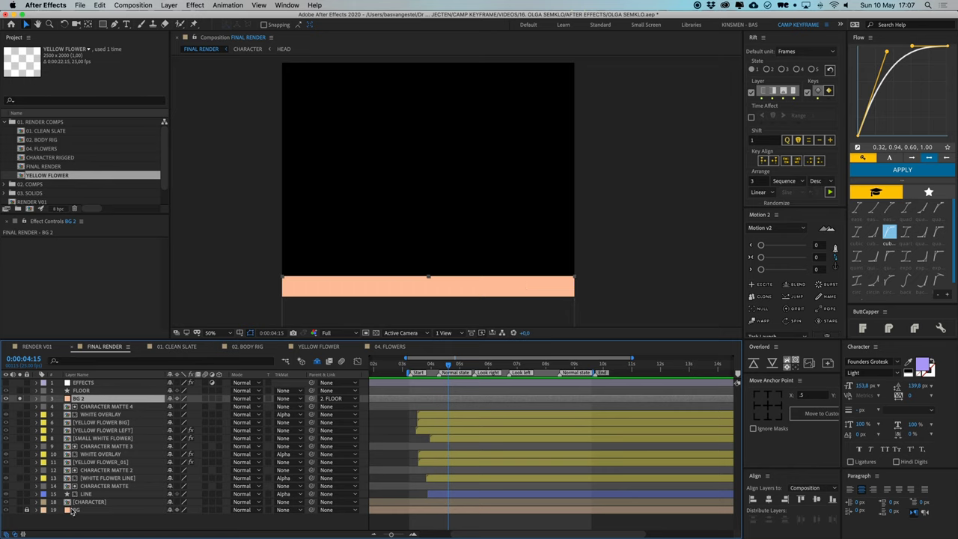
{"action": "key", "text": "super+shift+a"}
{"action": "left_click", "coordinate": [19, 399]}
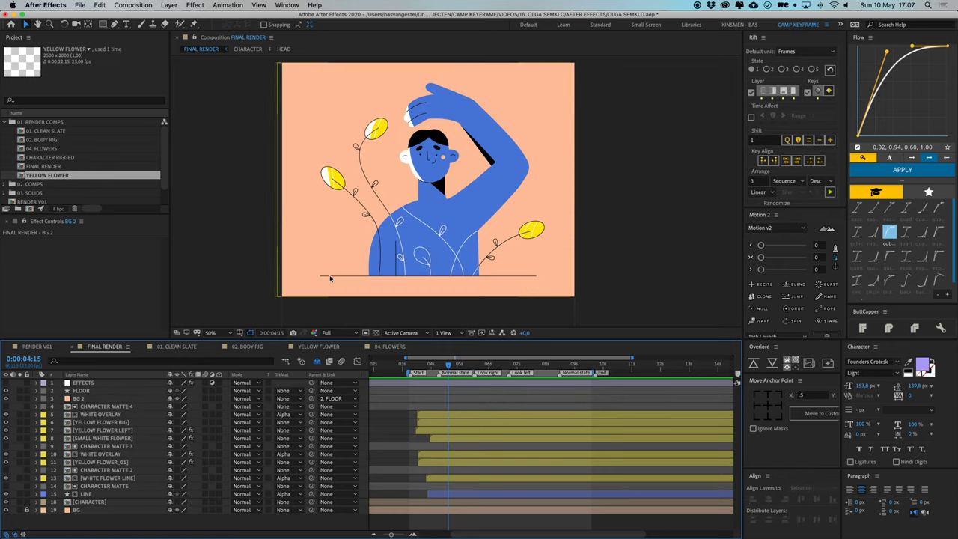
- Inspect the extents of the FLOOR and BG 2 layers, then scrub the animation to 5:12
{"action": "left_click", "coordinate": [97, 391]}
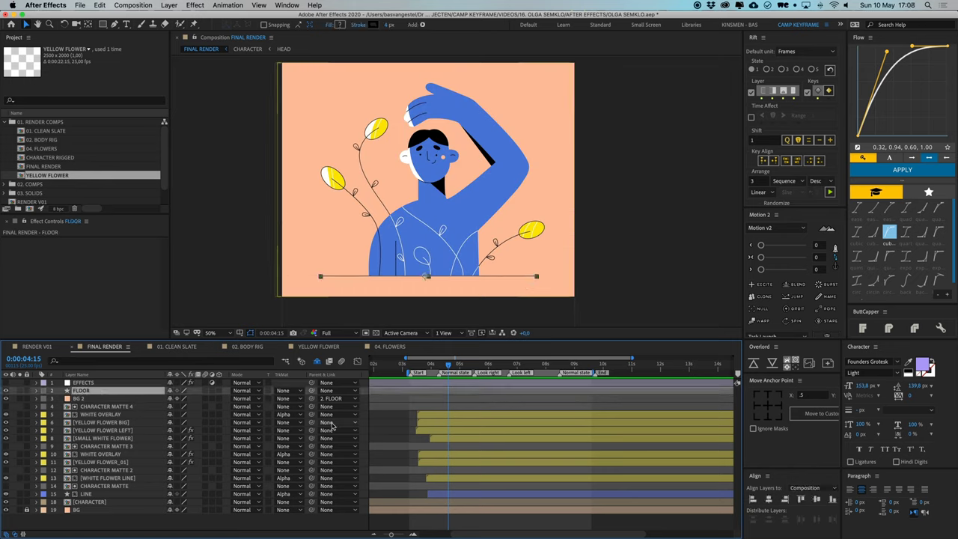
{"action": "left_click", "coordinate": [387, 421]}
{"action": "left_click", "coordinate": [433, 400]}
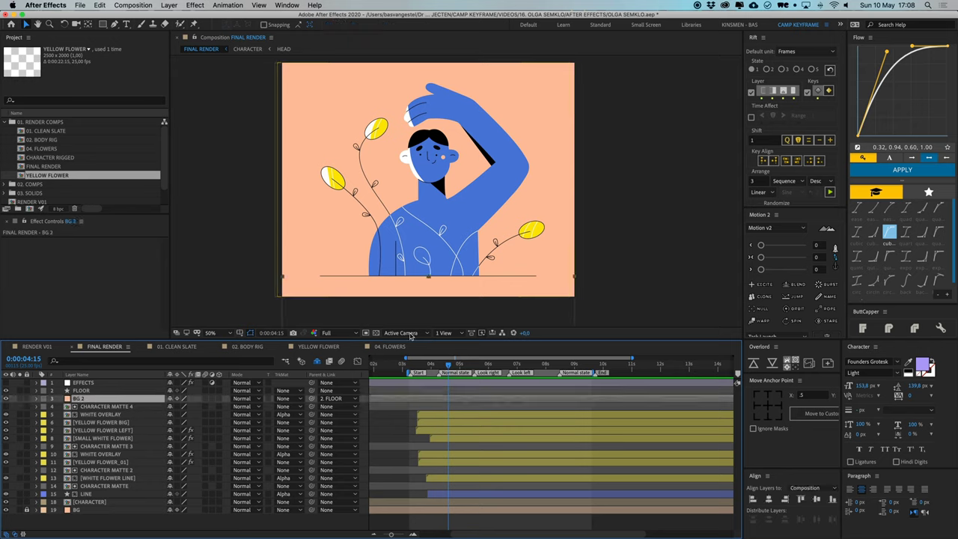
{"action": "key", "text": "super+shift+a"}
{"action": "key", "text": "comma"}
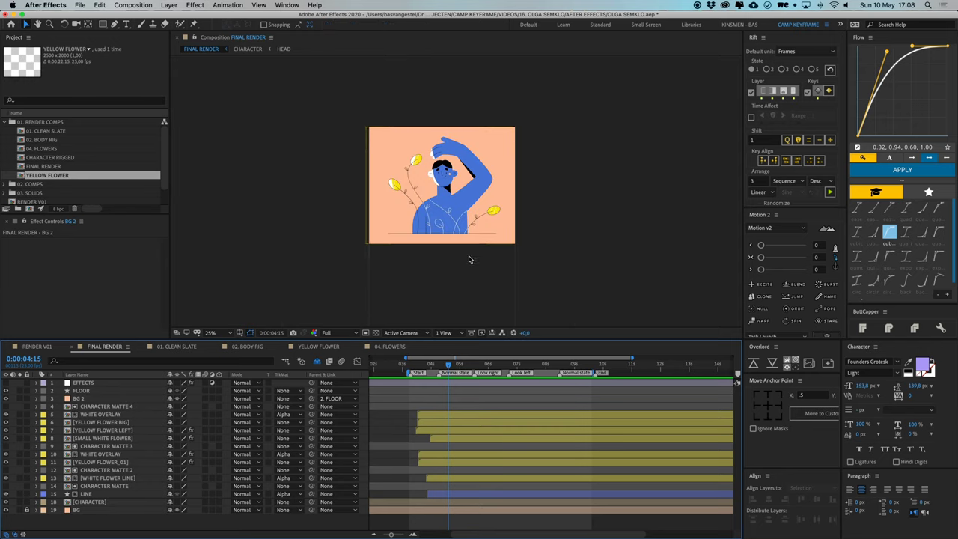
{"action": "left_click_drag", "start_coordinate": [452, 366], "coordinate": [473, 366]}
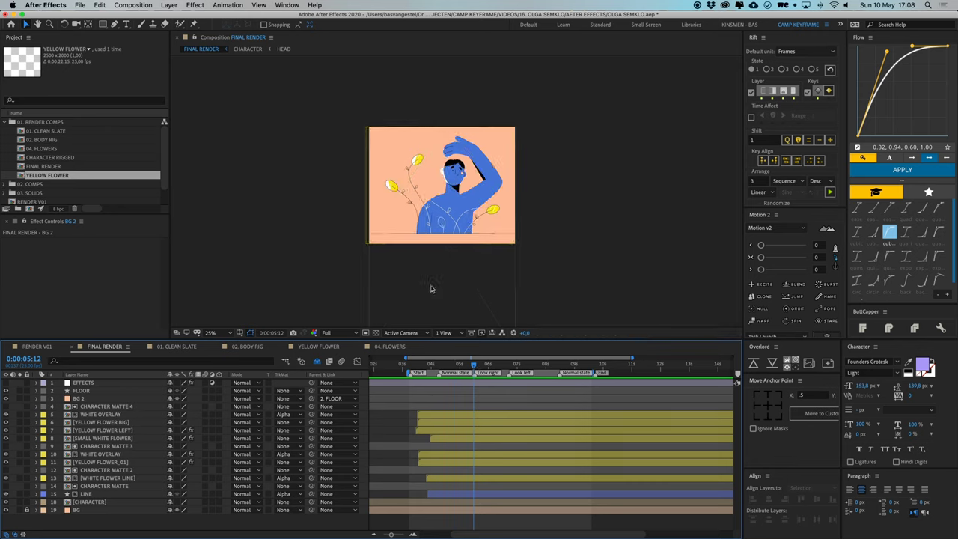
{"action": "key", "text": "period"}
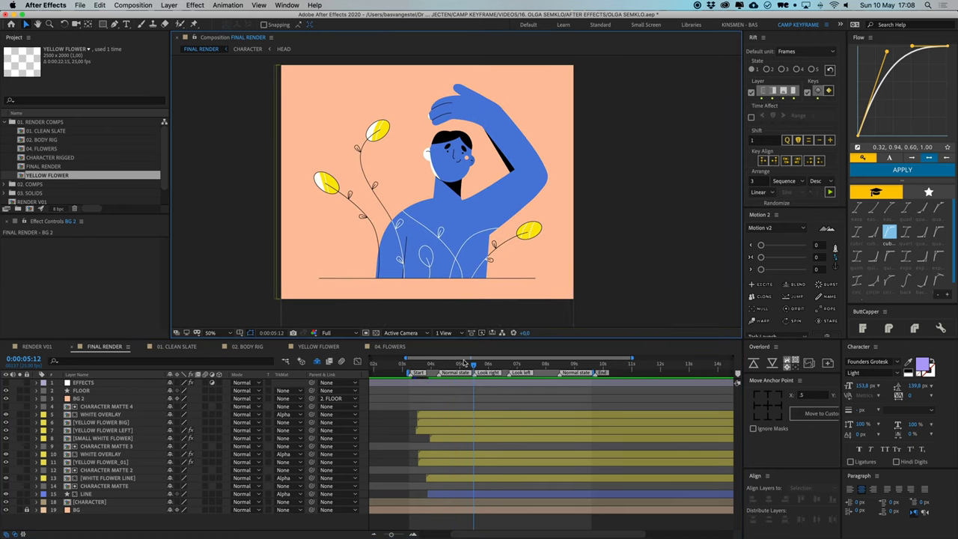
- Show the EFFECTS layer's effect settings and preview the FINAL RENDER animation from 3:06
{"action": "left_click", "coordinate": [97, 384]}
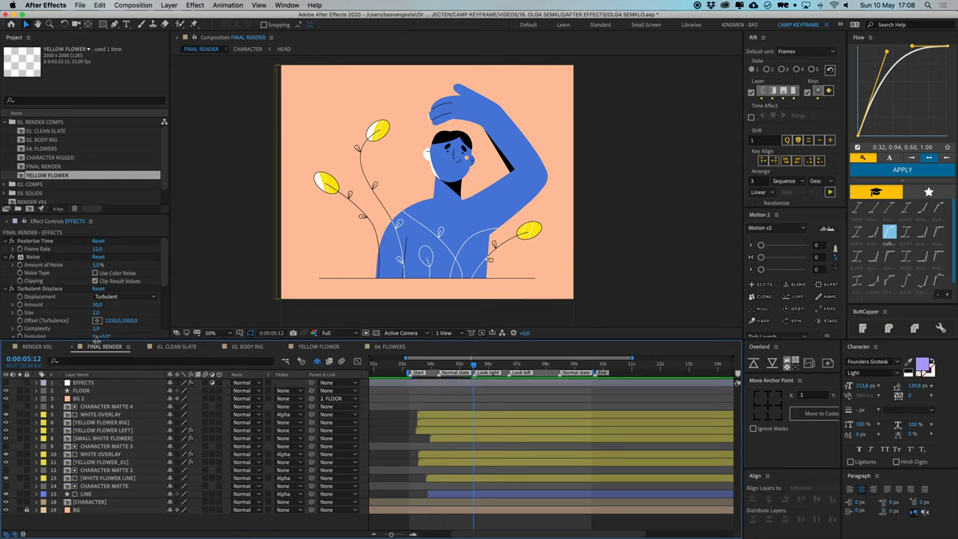
{"action": "left_click", "coordinate": [411, 367]}
{"action": "left_click_drag", "start_coordinate": [411, 367], "coordinate": [409, 368]}
{"action": "key", "text": "space"}
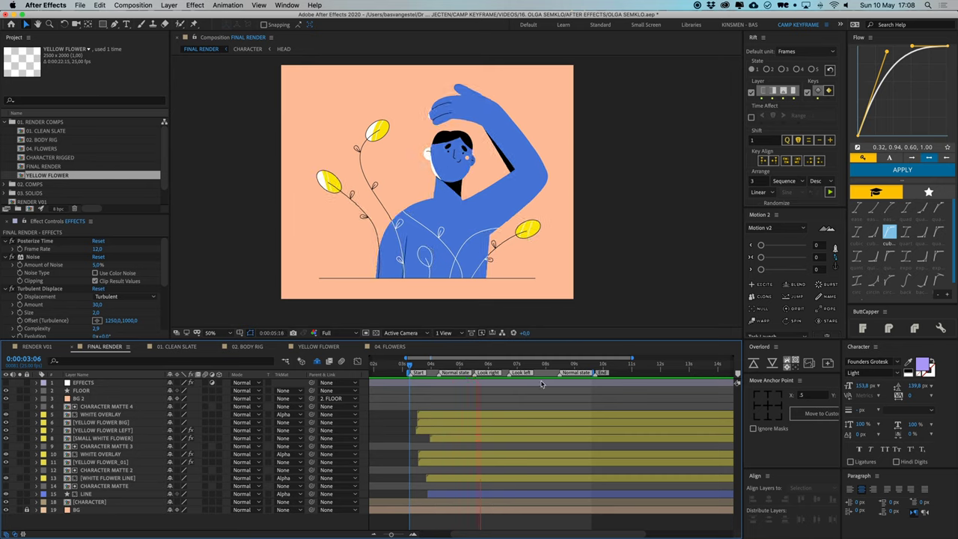
{"action": "key", "text": "space"}
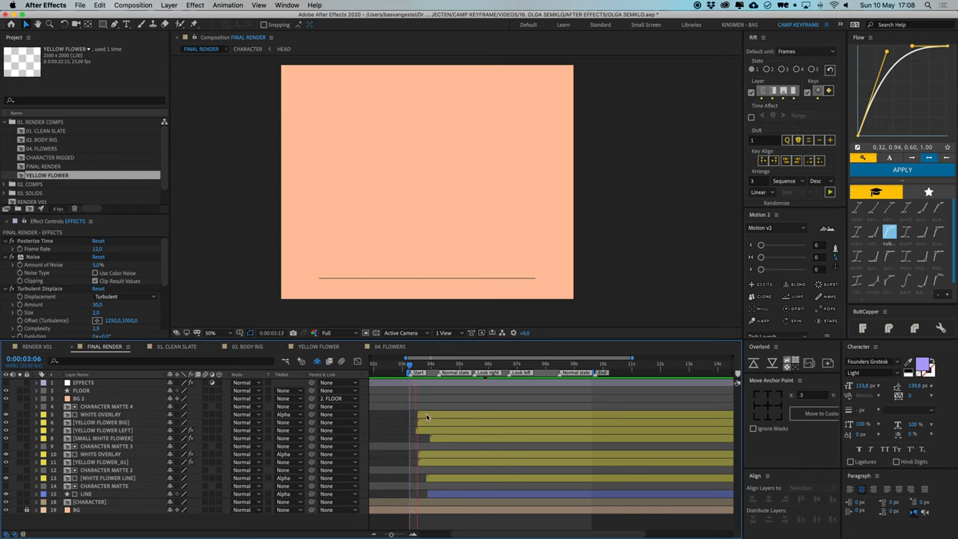
{"action": "key", "text": "space"}
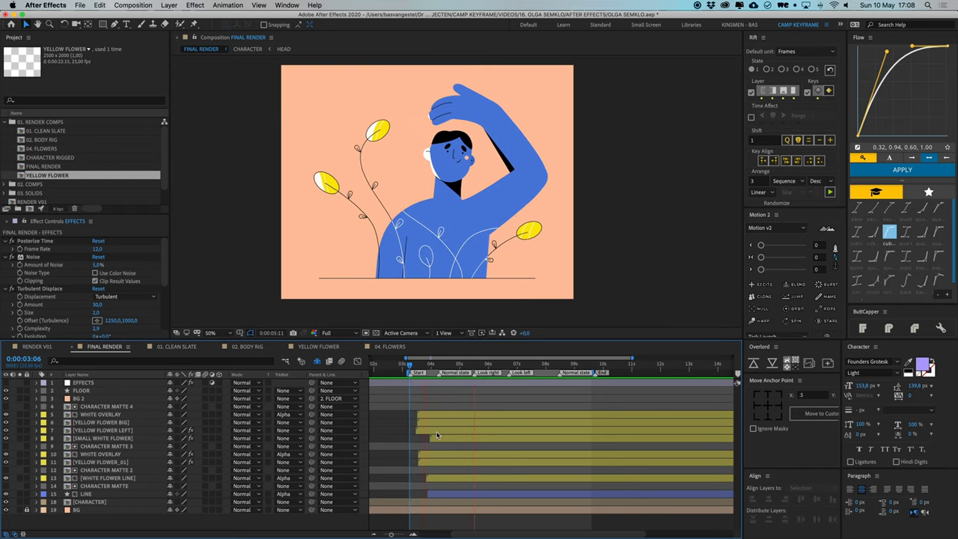
{"action": "key", "text": "space"}
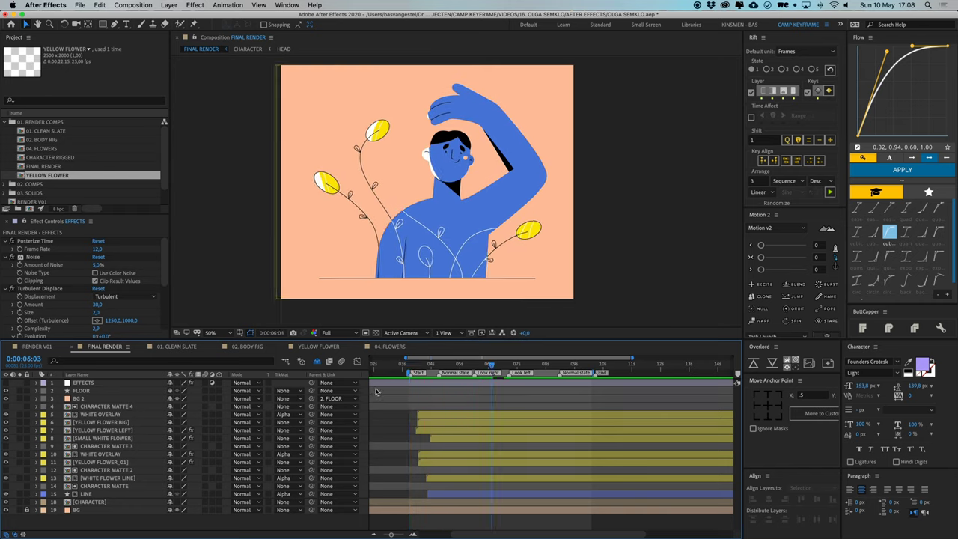
- Make the EFFECTS adjustment layer visible and examine the character closely at 6:03
{"action": "left_click", "coordinate": [86, 383]}
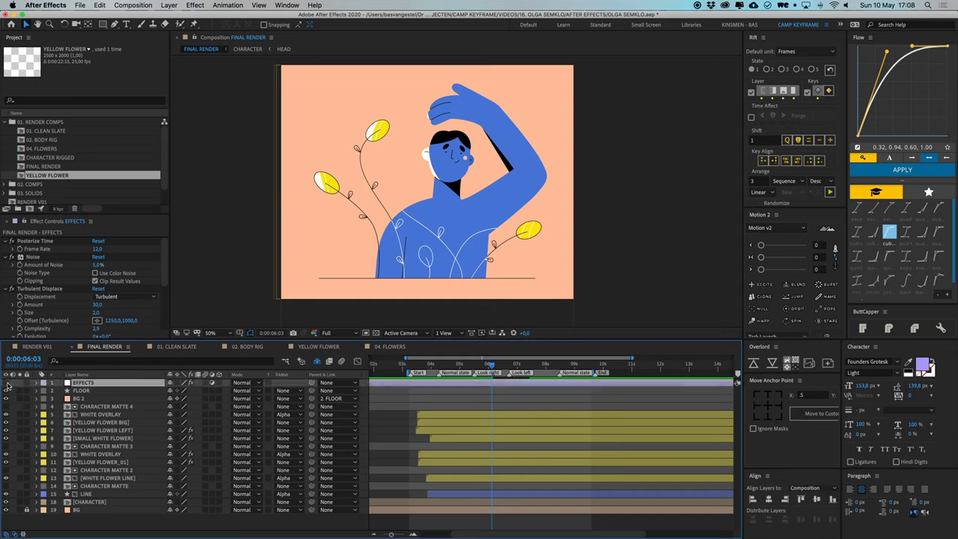
{"action": "left_click", "coordinate": [7, 383]}
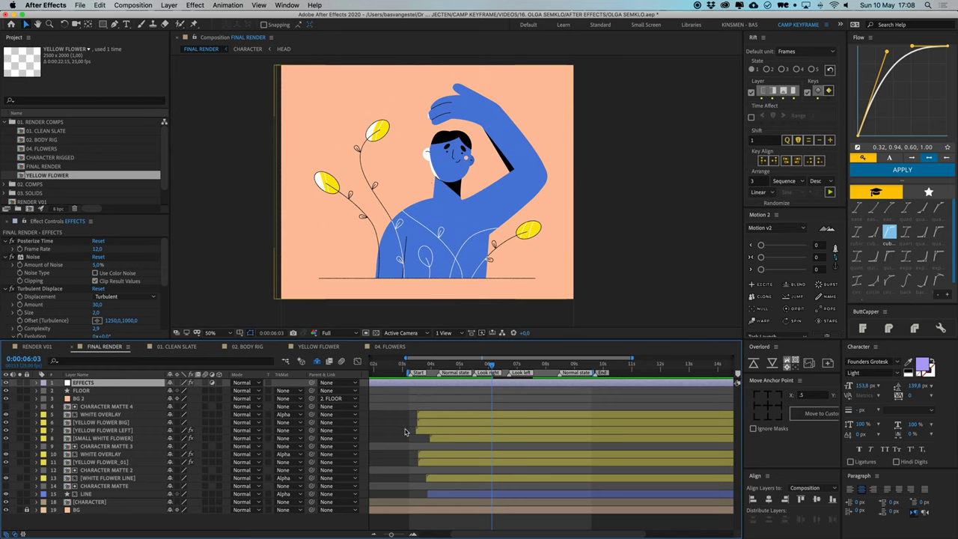
{"action": "left_click", "coordinate": [407, 428]}
{"action": "left_click", "coordinate": [424, 383]}
{"action": "scroll", "coordinate": [452, 250], "scroll_direction": "up", "scroll_amount": 2}
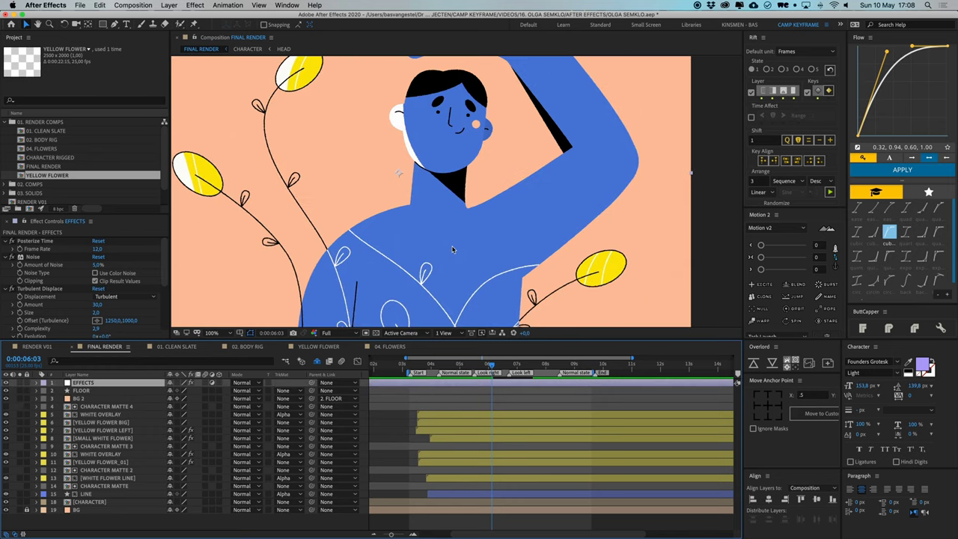
- Check the EFFECTS layer's Noise grain up close on its own, then leave only Posterize Time enabled, with Noise and Turbulent Displace off
{"action": "left_click", "coordinate": [11, 241]}
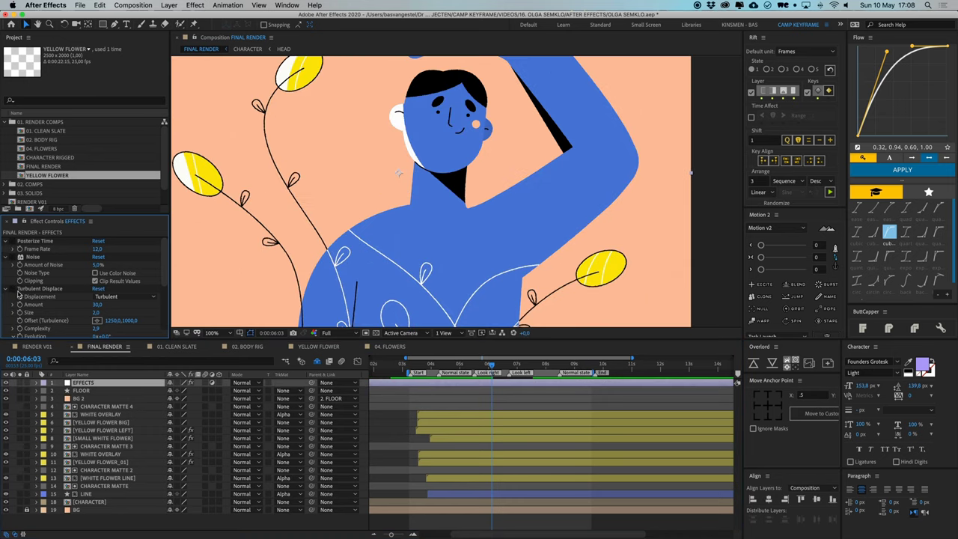
{"action": "left_click", "coordinate": [34, 257]}
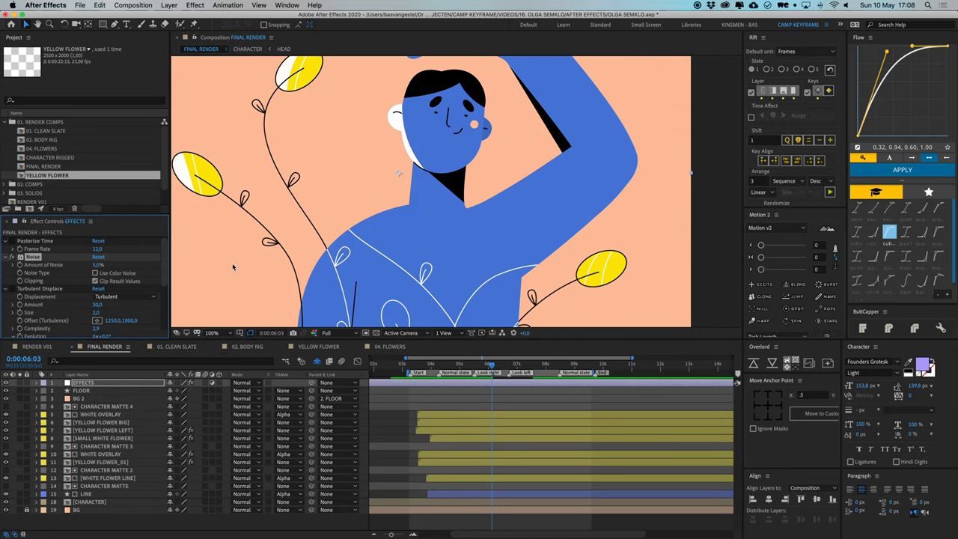
{"action": "scroll", "coordinate": [443, 221], "scroll_direction": "up", "scroll_amount": 4}
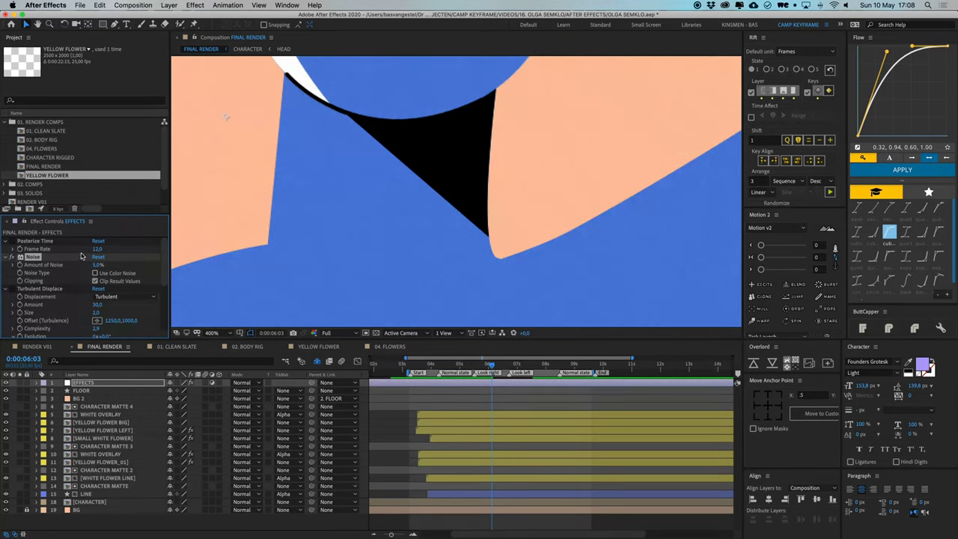
{"action": "left_click", "coordinate": [12, 257]}
{"action": "scroll", "coordinate": [370, 226], "scroll_direction": "down", "scroll_amount": 4}
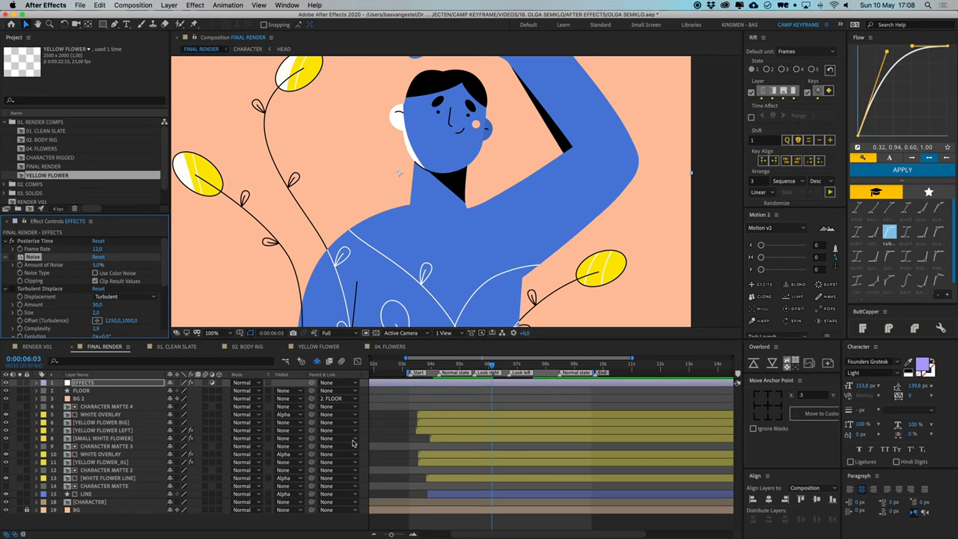
- Examine the Posterize Time frame rate on the EFFECTS layer and view the whole frame again
{"action": "left_click", "coordinate": [413, 412]}
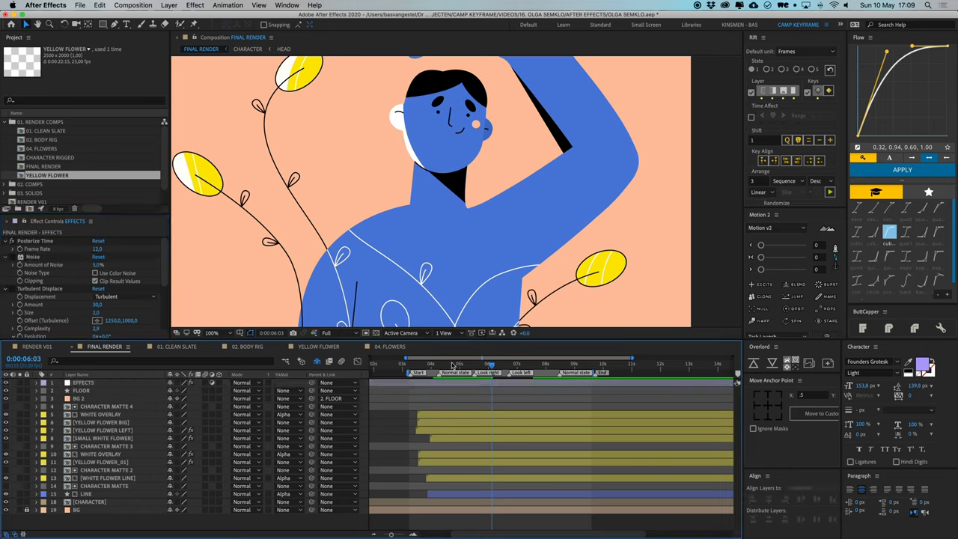
{"action": "left_click", "coordinate": [34, 241]}
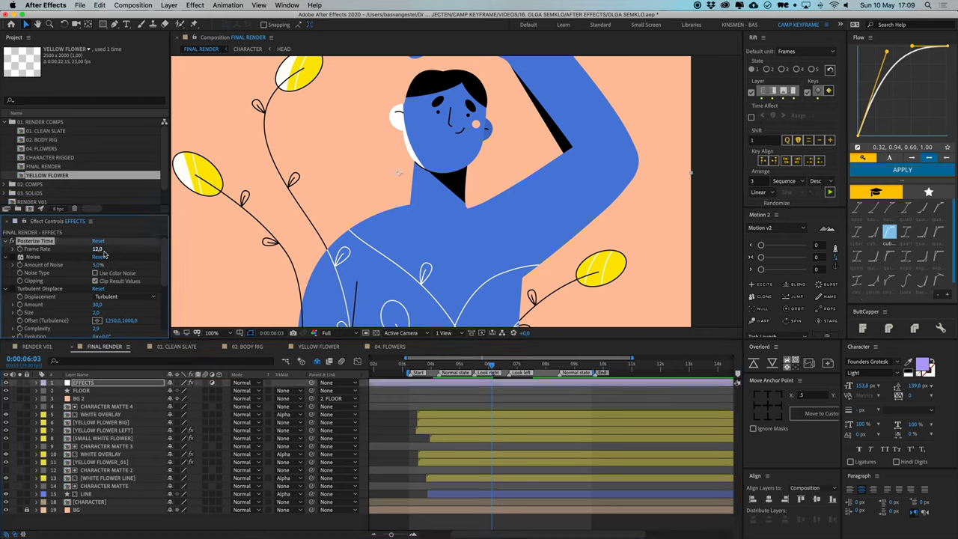
{"action": "left_click", "coordinate": [398, 437]}
{"action": "left_click", "coordinate": [404, 384]}
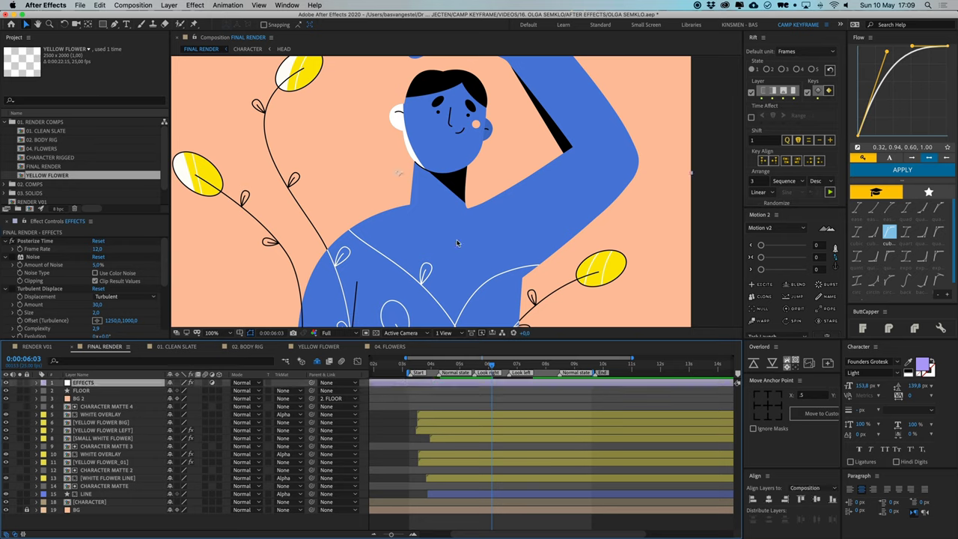
{"action": "scroll", "coordinate": [464, 231], "scroll_direction": "down", "scroll_amount": 1}
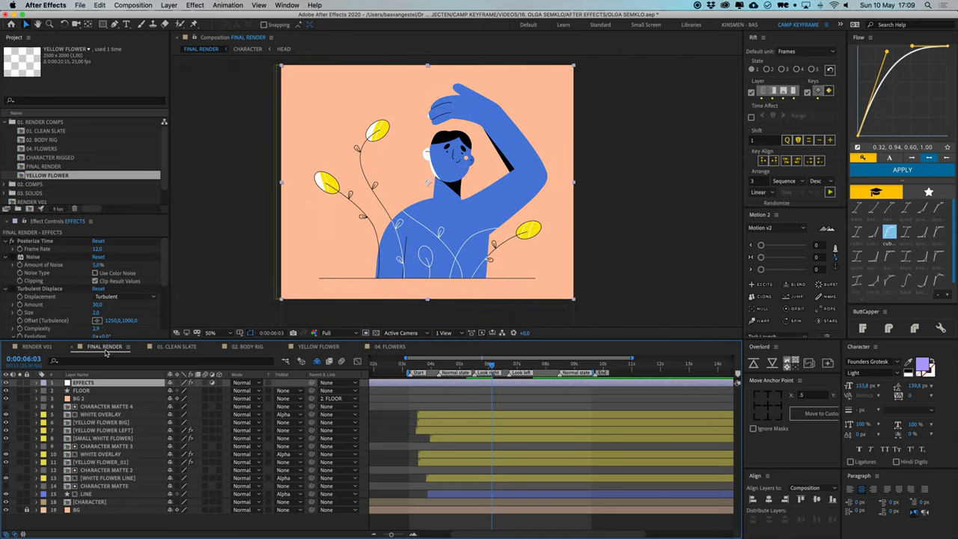
- Play the finished video in the RENDER V01 composition from 3:06 twice, then return to FINAL RENDER
{"action": "left_click", "coordinate": [45, 347]}
{"action": "left_click_drag", "start_coordinate": [394, 366], "coordinate": [331, 372]}
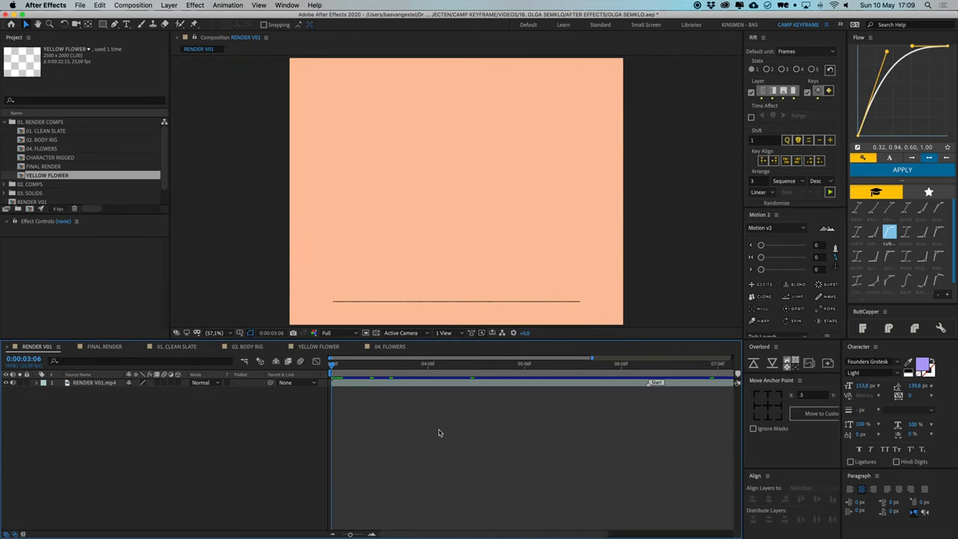
{"action": "key", "text": "space"}
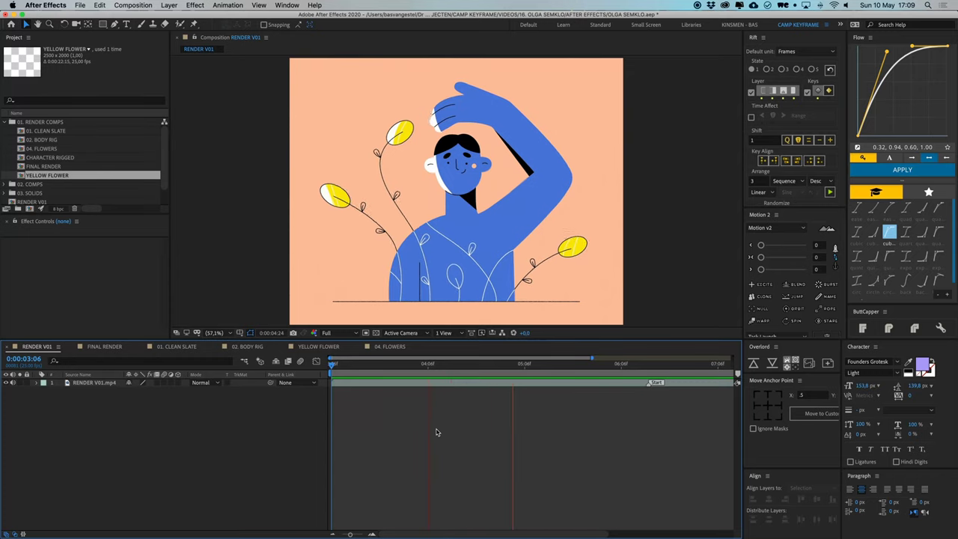
{"action": "key", "text": "space"}
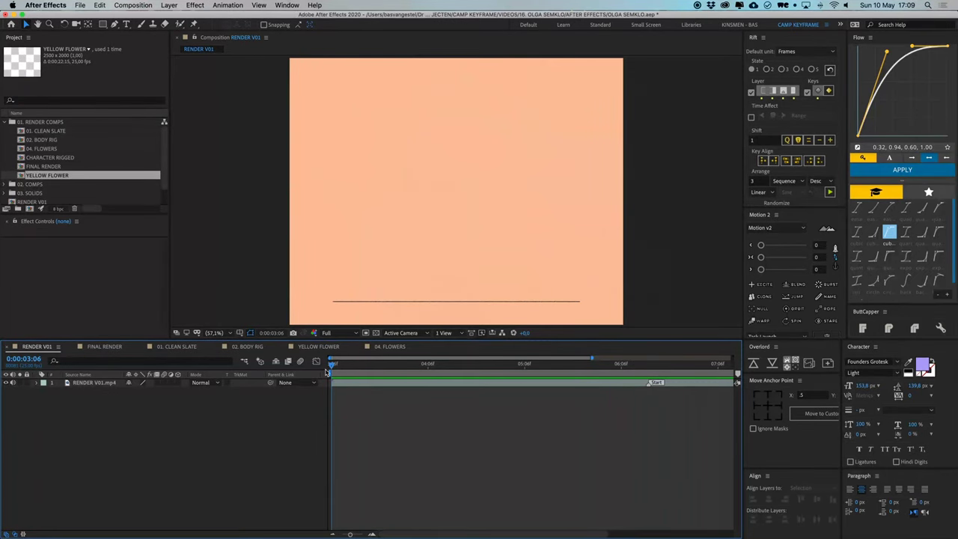
{"action": "key", "text": "space"}
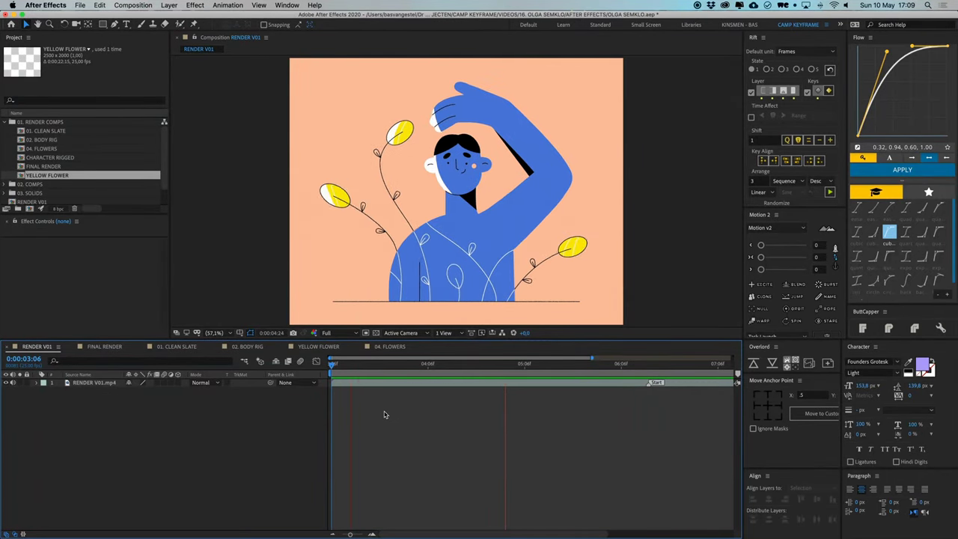
{"action": "key", "text": "space"}
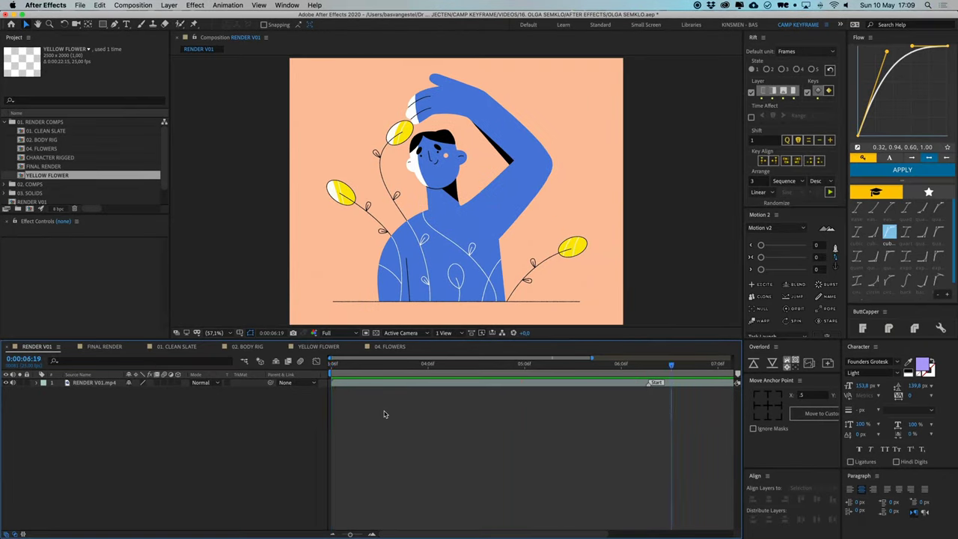
{"action": "left_click", "coordinate": [105, 346]}
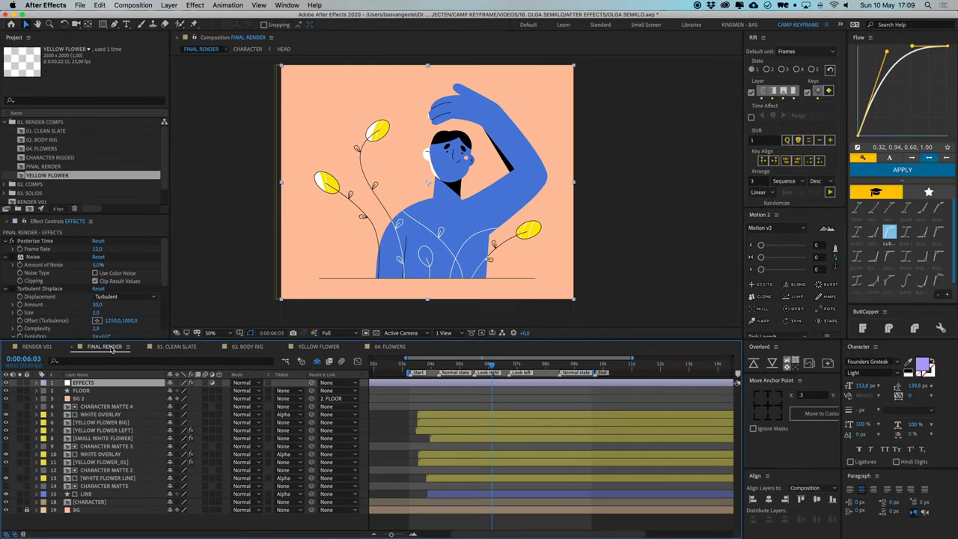
- On the EFFECTS layer, turn Posterize Time off and Turbulent Displace on, and inspect the displacement settings and character edges up close
{"action": "left_click", "coordinate": [11, 241]}
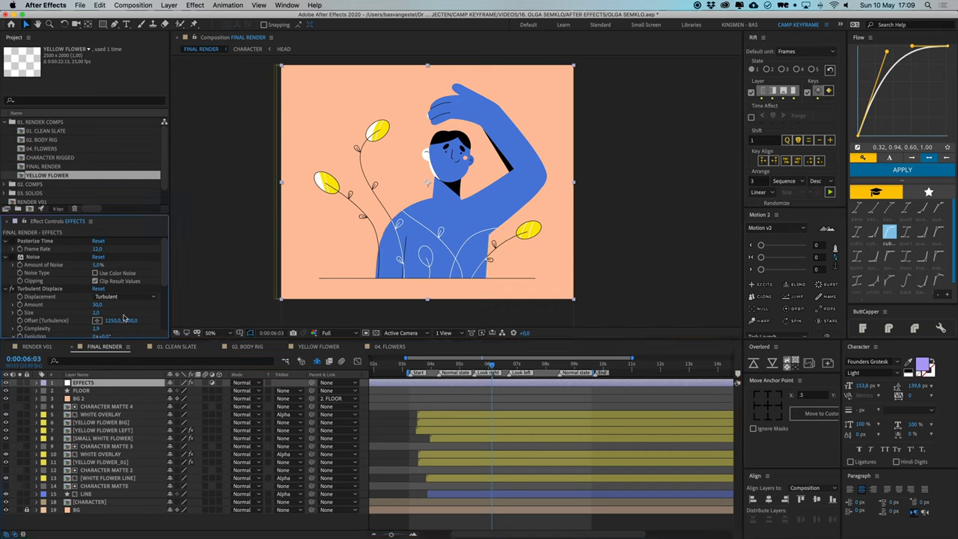
{"action": "scroll", "coordinate": [124, 318], "scroll_direction": "down", "scroll_amount": 4}
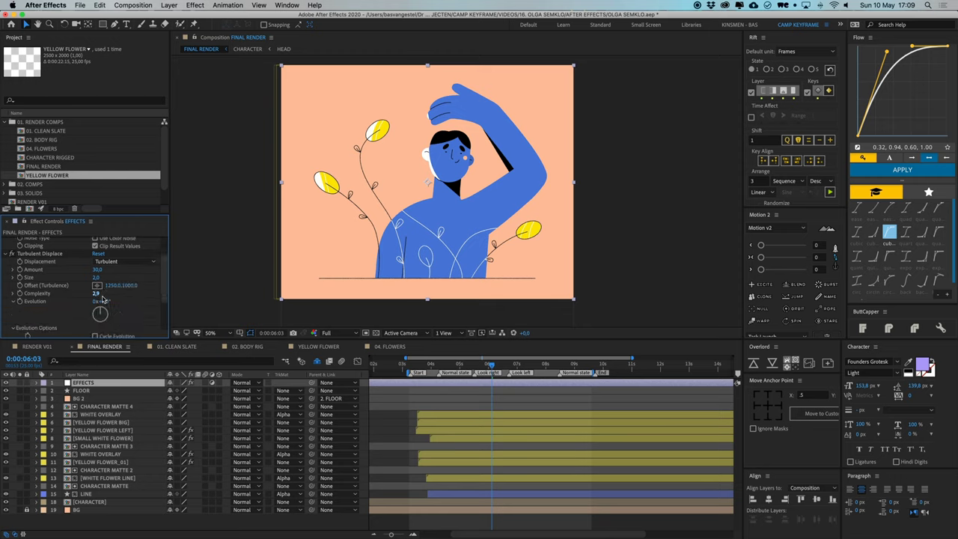
{"action": "scroll", "coordinate": [127, 306], "scroll_direction": "down", "scroll_amount": 5}
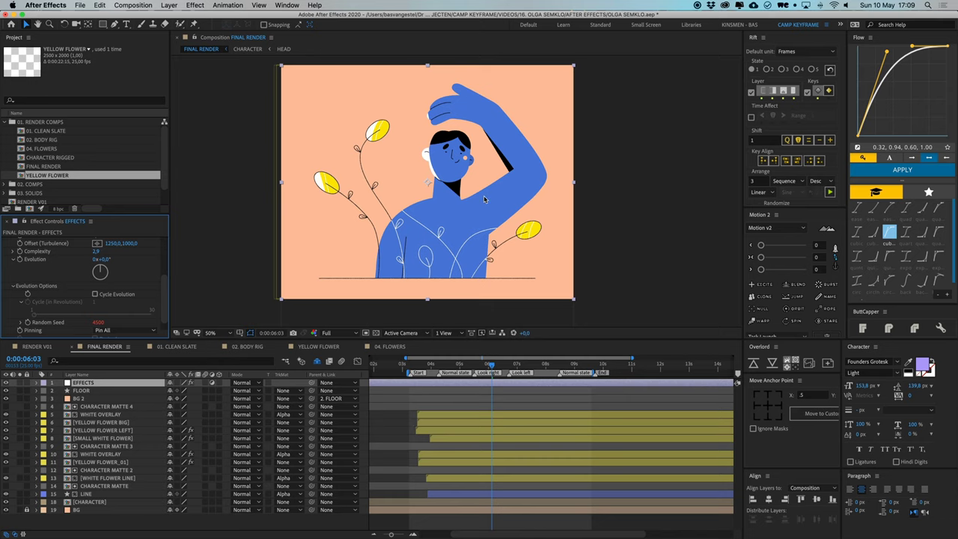
{"action": "scroll", "coordinate": [484, 199], "scroll_direction": "up", "scroll_amount": 4}
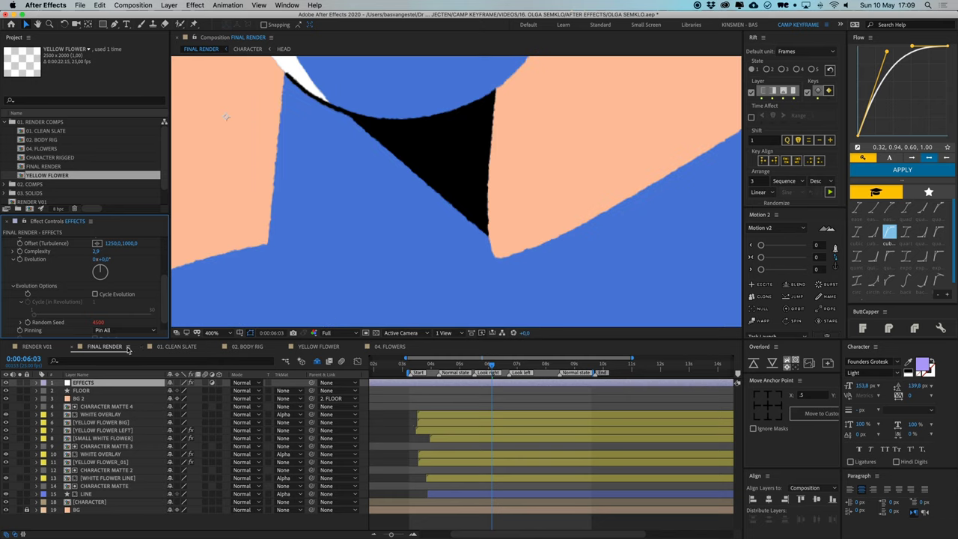
{"action": "scroll", "coordinate": [36, 288], "scroll_direction": "up", "scroll_amount": 9}
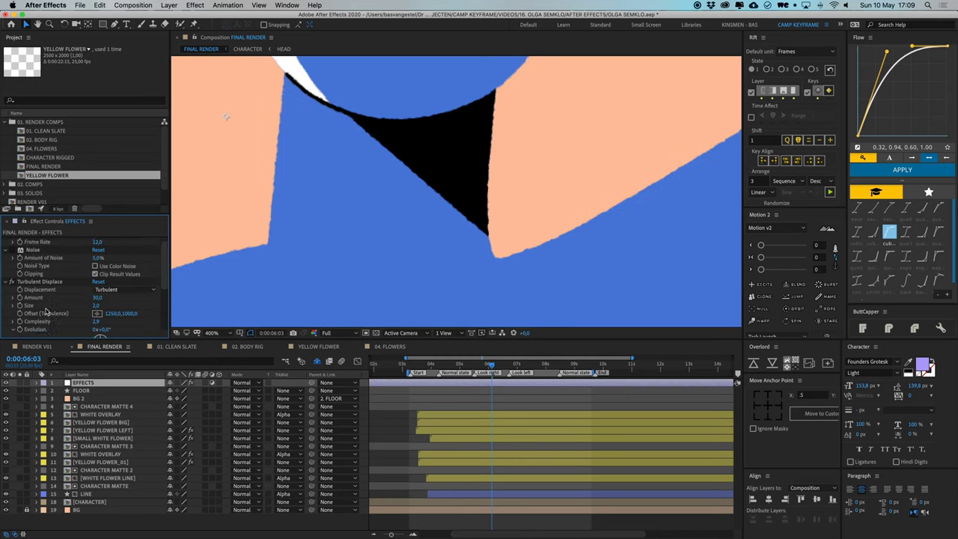
- Compare the character's edges with Turbulent Displace off and on, and examine the effect's Evolution Options
{"action": "left_click", "coordinate": [12, 288]}
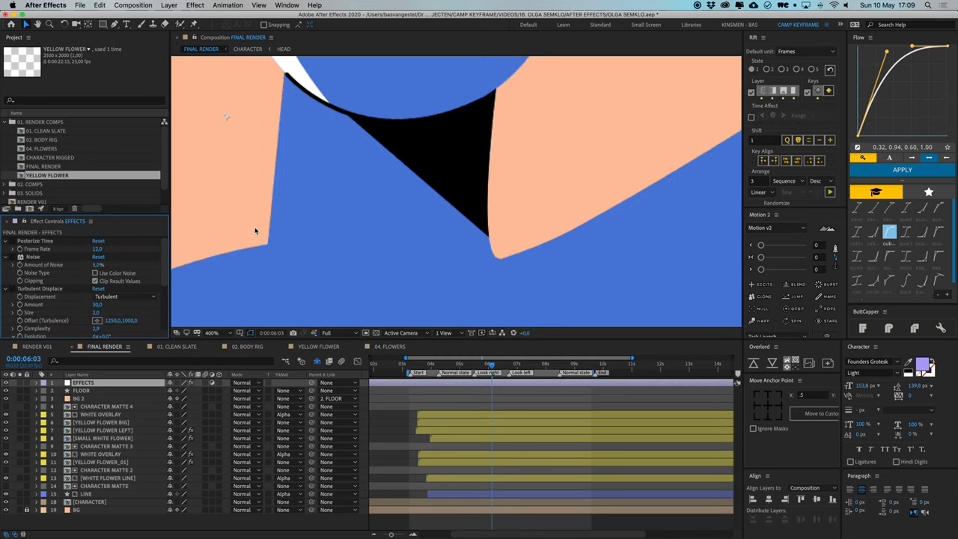
{"action": "left_click", "coordinate": [12, 288]}
{"action": "scroll", "coordinate": [532, 225], "scroll_direction": "down", "scroll_amount": 4}
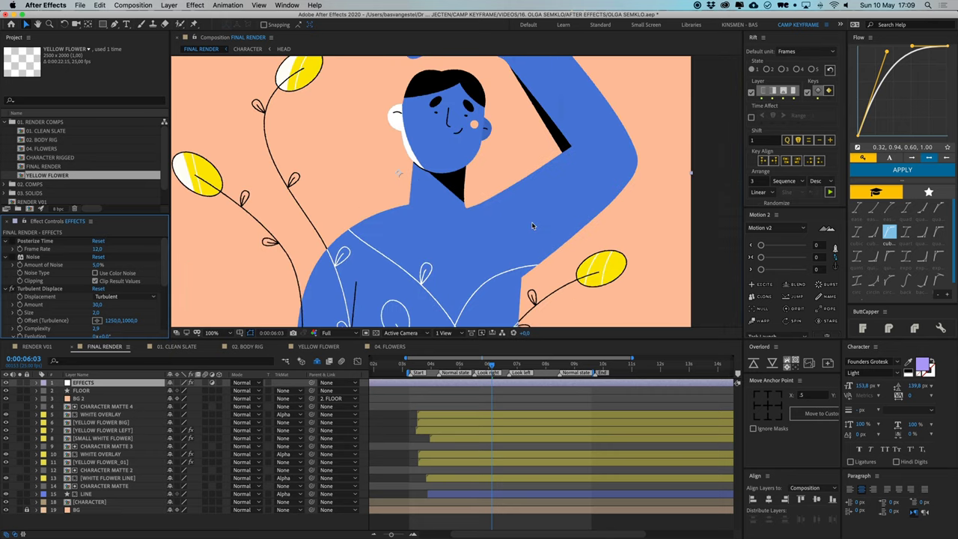
{"action": "scroll", "coordinate": [126, 309], "scroll_direction": "down", "scroll_amount": 3}
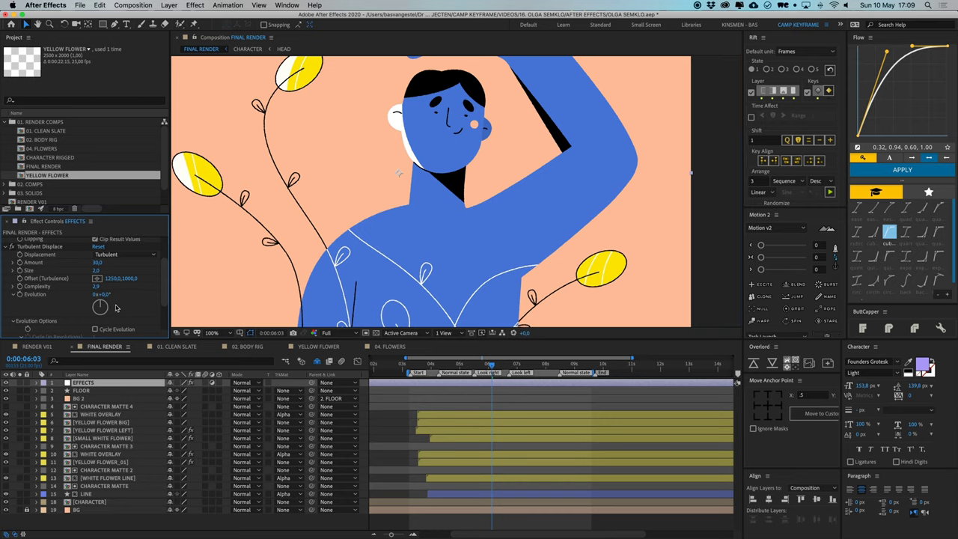
{"action": "scroll", "coordinate": [75, 294], "scroll_direction": "down", "scroll_amount": 3}
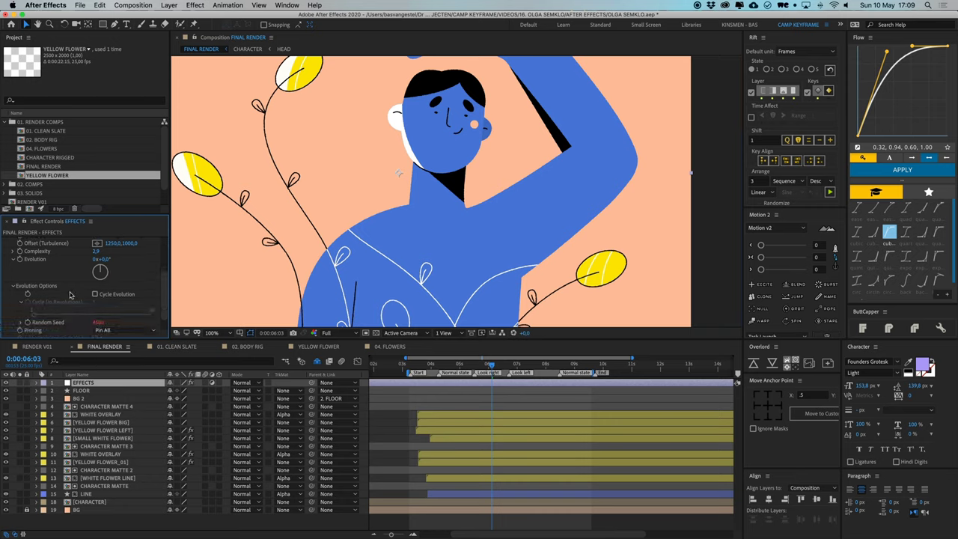
- Reveal all modified properties of the EFFECTS layer and open the Turbulent Displace Random Seed expression for viewing
{"action": "left_click", "coordinate": [416, 386]}
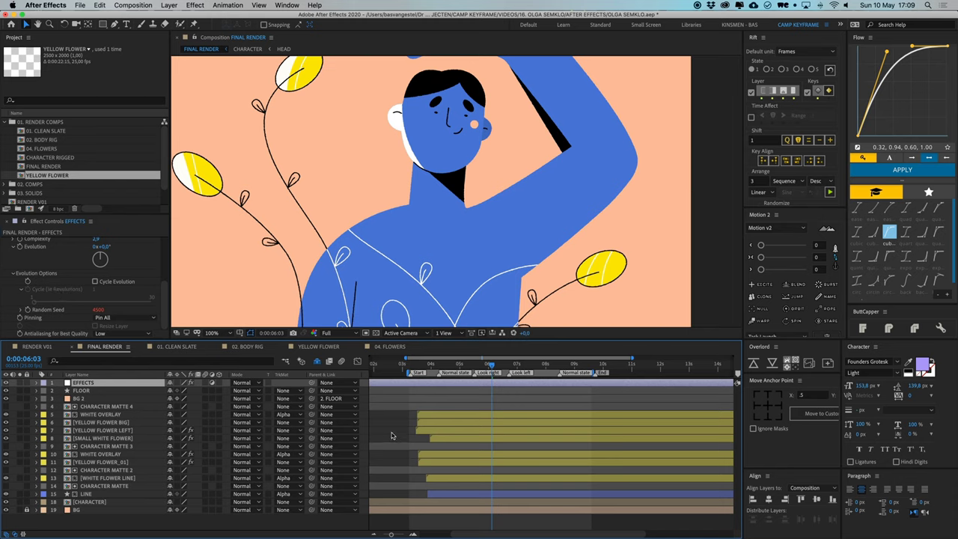
{"action": "key", "text": "u"}
{"action": "key", "text": "u"}
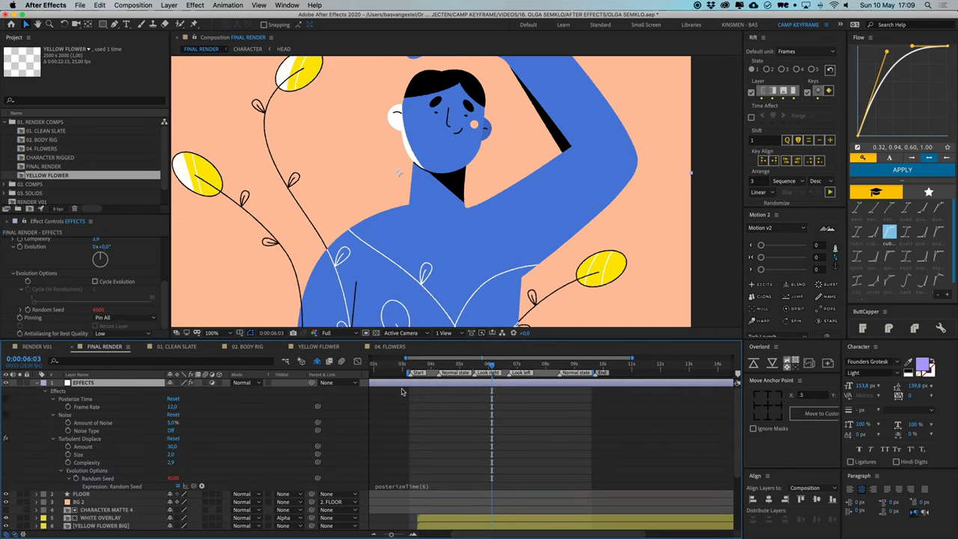
{"action": "left_click", "coordinate": [69, 479]}
{"action": "left_click", "coordinate": [69, 479]}
{"action": "left_click", "coordinate": [131, 490]}
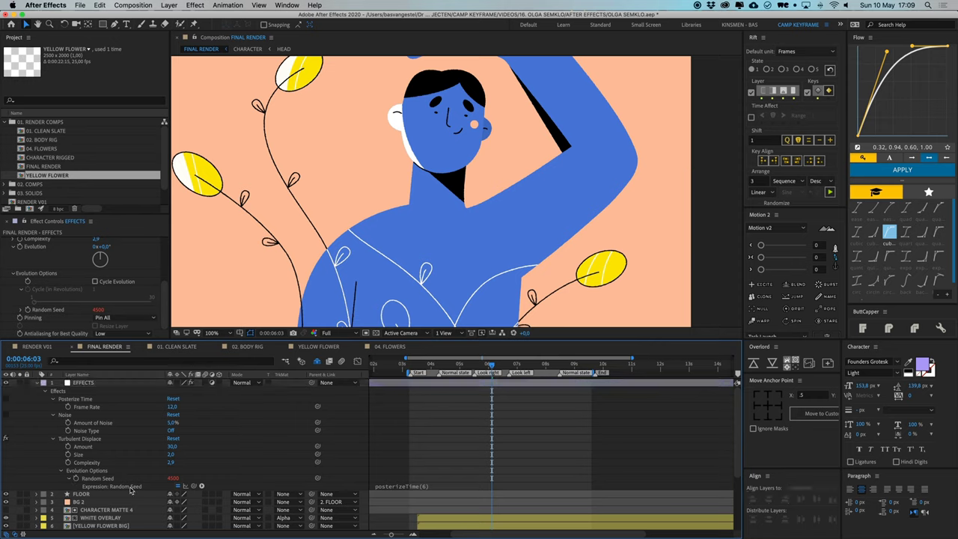
{"action": "left_click", "coordinate": [423, 486]}
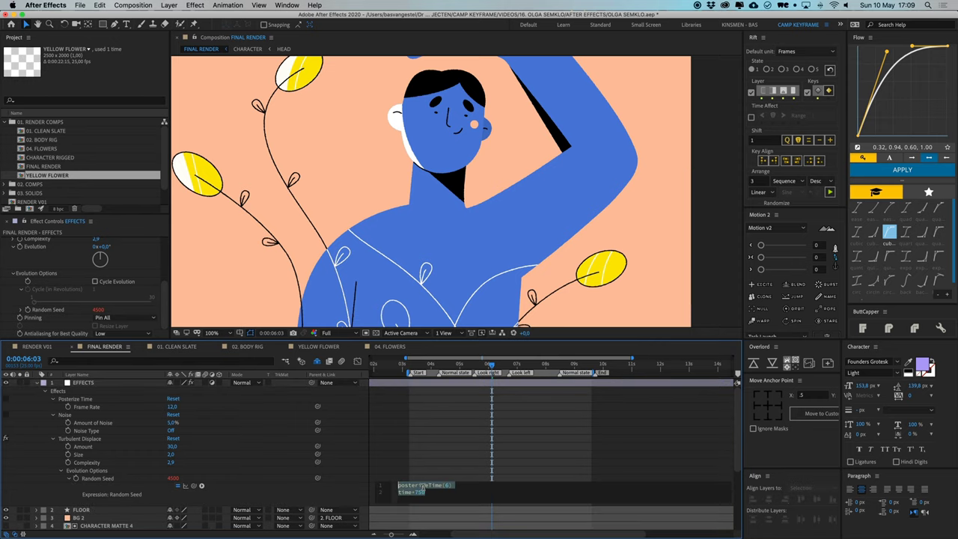
{"action": "left_click", "coordinate": [460, 488]}
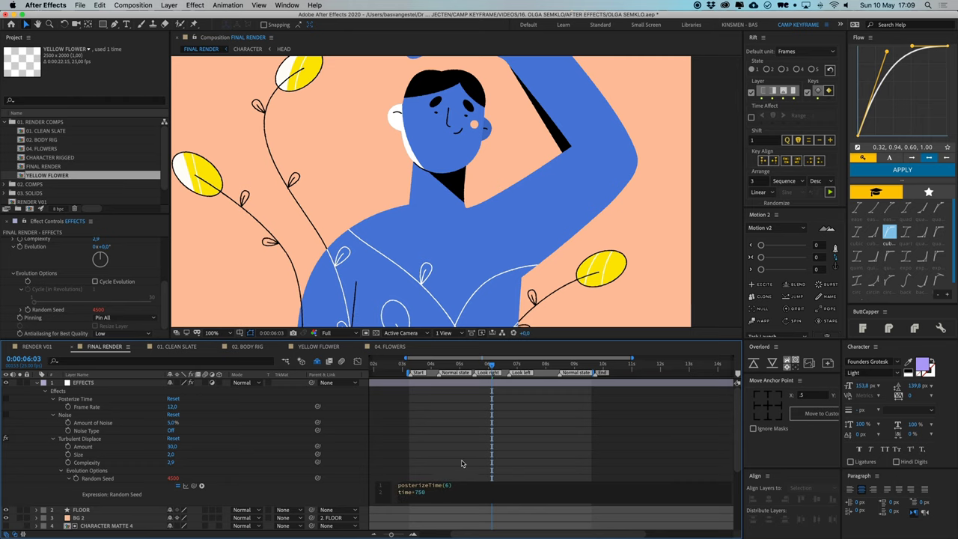
- Examine the posterizeTime(6), time*750 expression, check the Random Seed at 4:08, and collapse the EFFECTS layer's properties
{"action": "scroll", "coordinate": [462, 464], "scroll_direction": "down", "scroll_amount": 5}
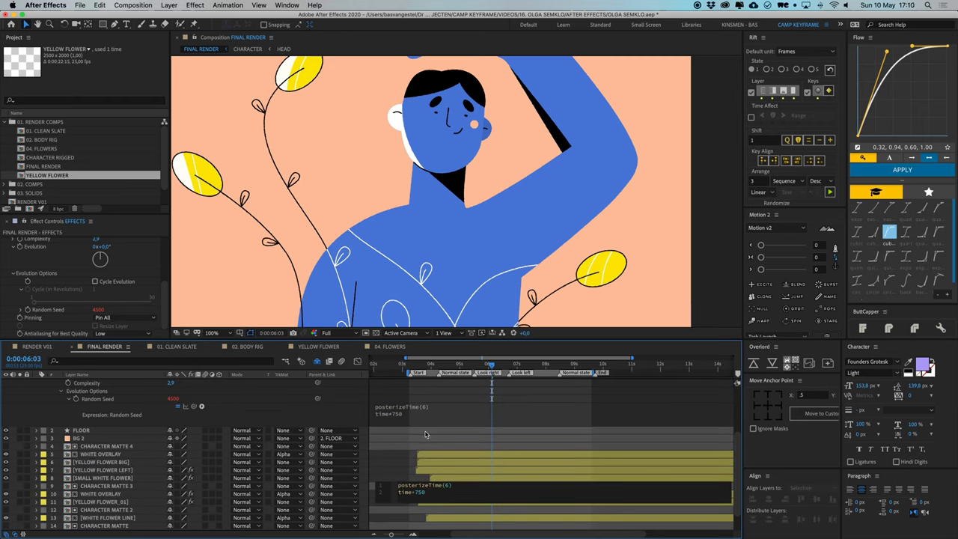
{"action": "left_click", "coordinate": [430, 408]}
{"action": "left_click", "coordinate": [437, 413]}
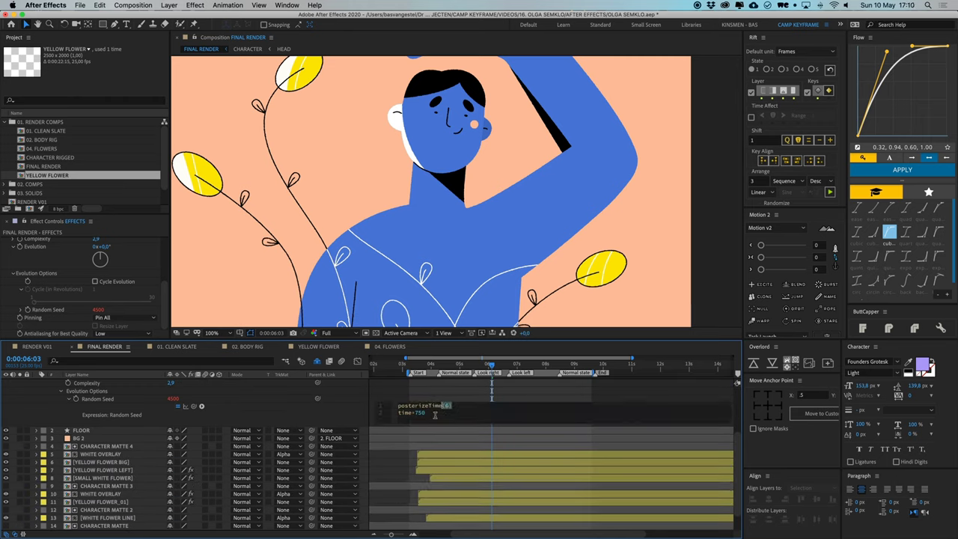
{"action": "left_click", "coordinate": [443, 399]}
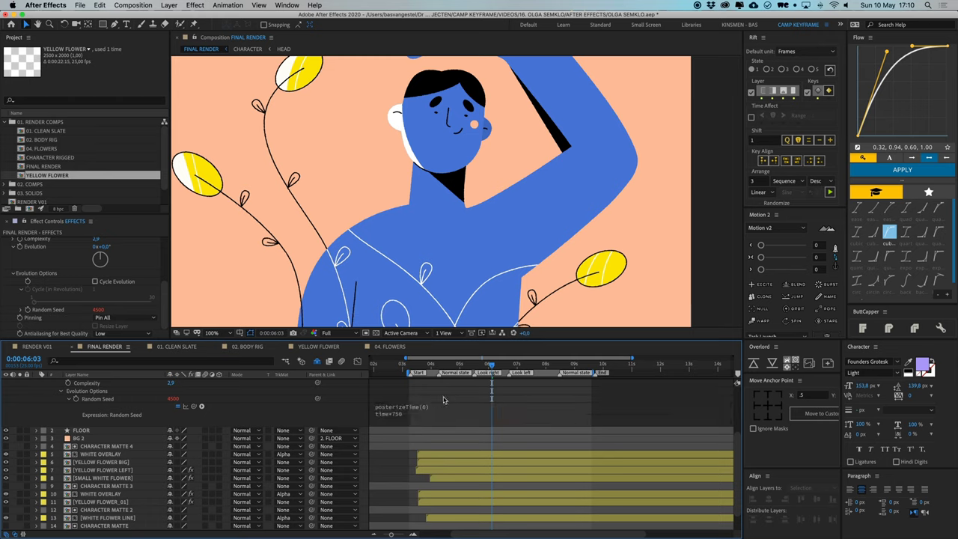
{"action": "left_click", "coordinate": [440, 365]}
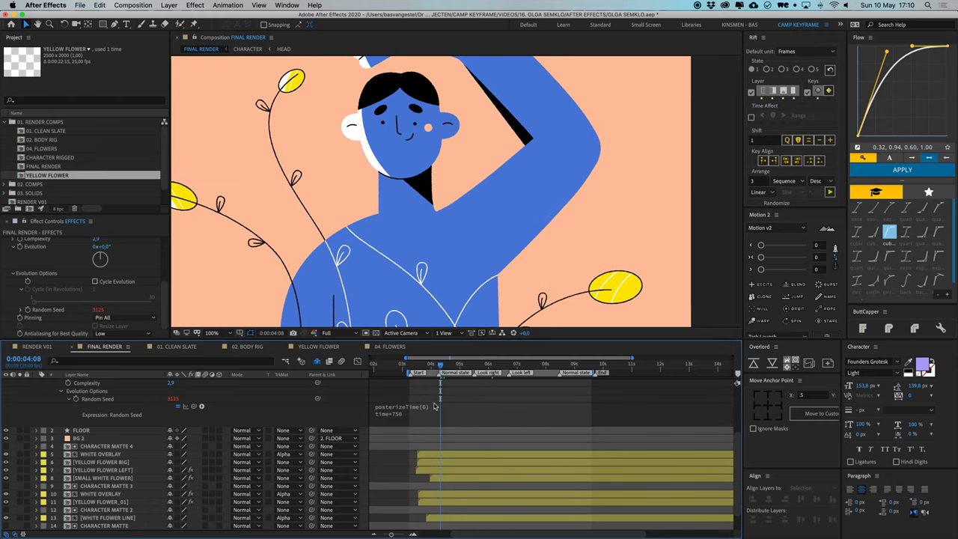
{"action": "key", "text": "u"}
{"action": "key", "text": "u"}
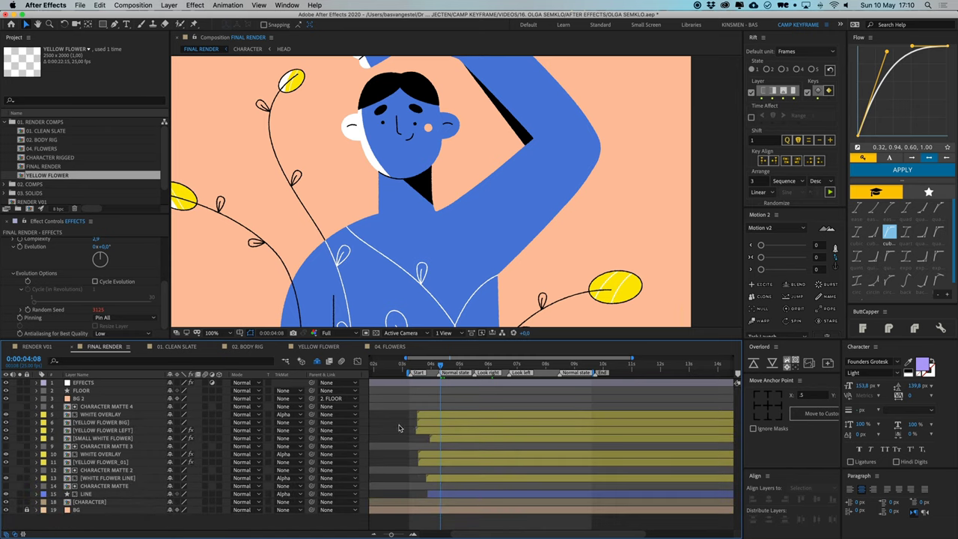
- Re-enable Posterize Time on the EFFECTS layer and play the finished video in the RENDER V01 composition
{"action": "scroll", "coordinate": [13, 290], "scroll_direction": "up", "scroll_amount": 5}
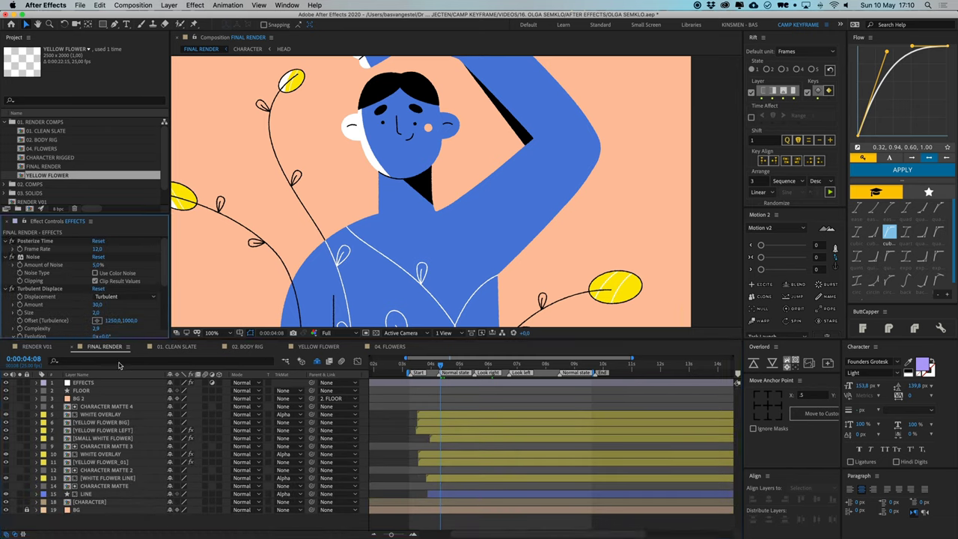
{"action": "left_click", "coordinate": [58, 348]}
{"action": "key", "text": "space"}
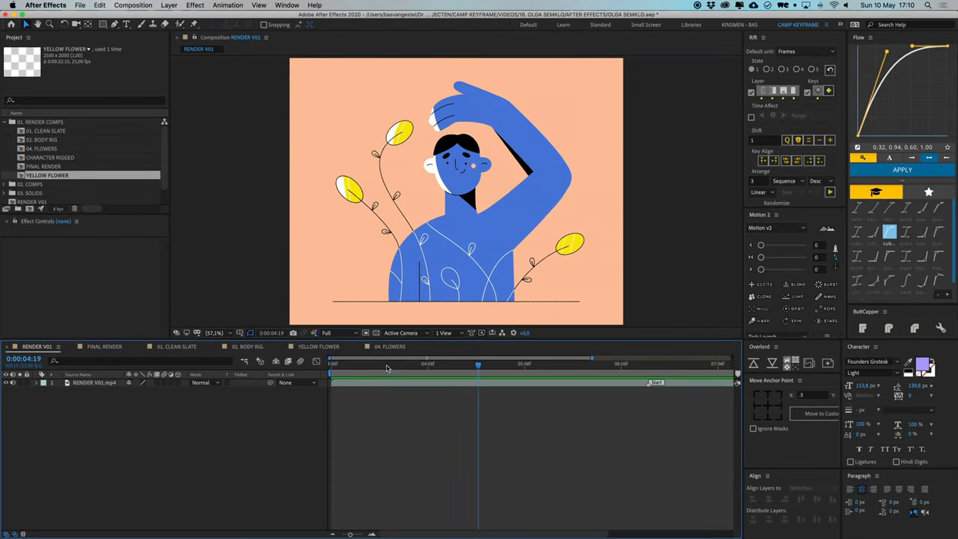
- Collapse the 01. RENDER COMPS folder and open the 01. CLEAN SLATE composition at 1:14
{"action": "left_click", "coordinate": [4, 122]}
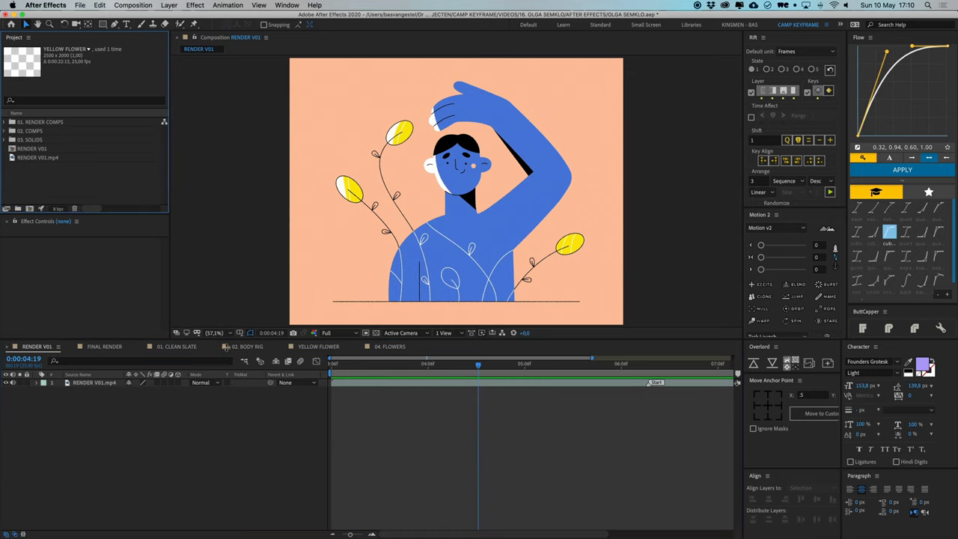
{"action": "left_click", "coordinate": [177, 347]}
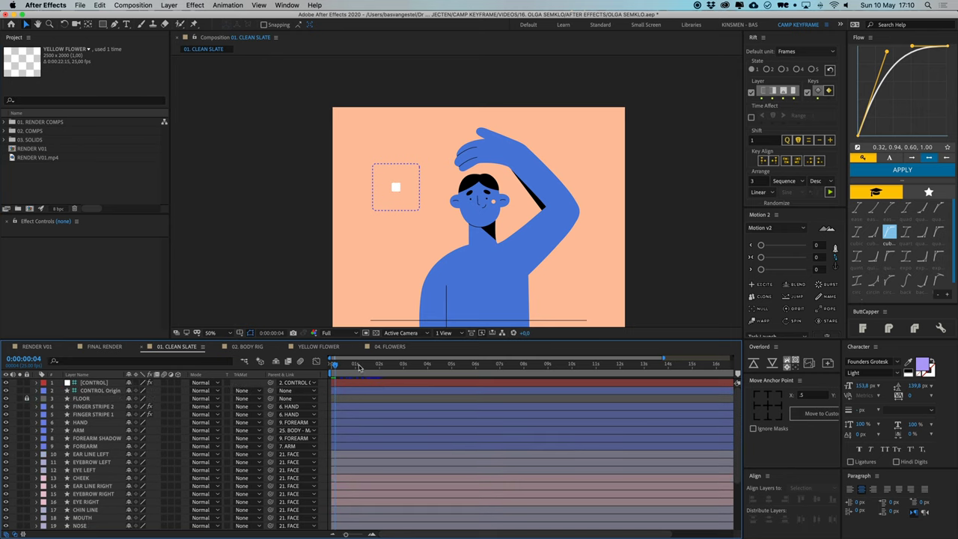
{"action": "mouse_move", "coordinate": [359, 366]}
{"action": "left_mouse_down"}
{"action": "mouse_move", "coordinate": [487, 367]}
{"action": "mouse_move", "coordinate": [368, 367]}
{"action": "left_mouse_up"}
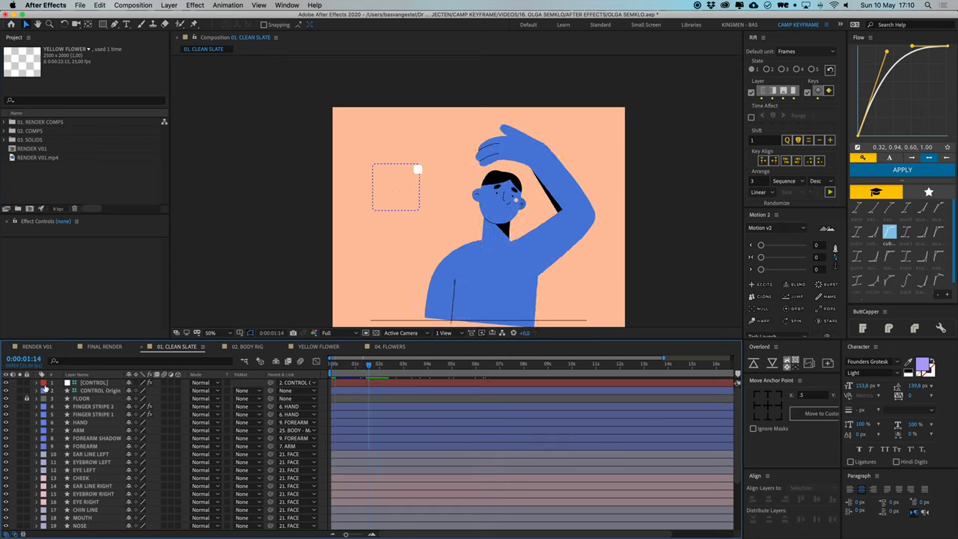
- Move the CONTROL and CONTROL Origin layers below the FLOOR layer in 01. CLEAN SLATE
{"action": "left_click", "coordinate": [81, 383]}
{"action": "left_click", "coordinate": [91, 391], "text": "shift"}
{"action": "left_click_drag", "start_coordinate": [93, 392], "coordinate": [92, 404]}
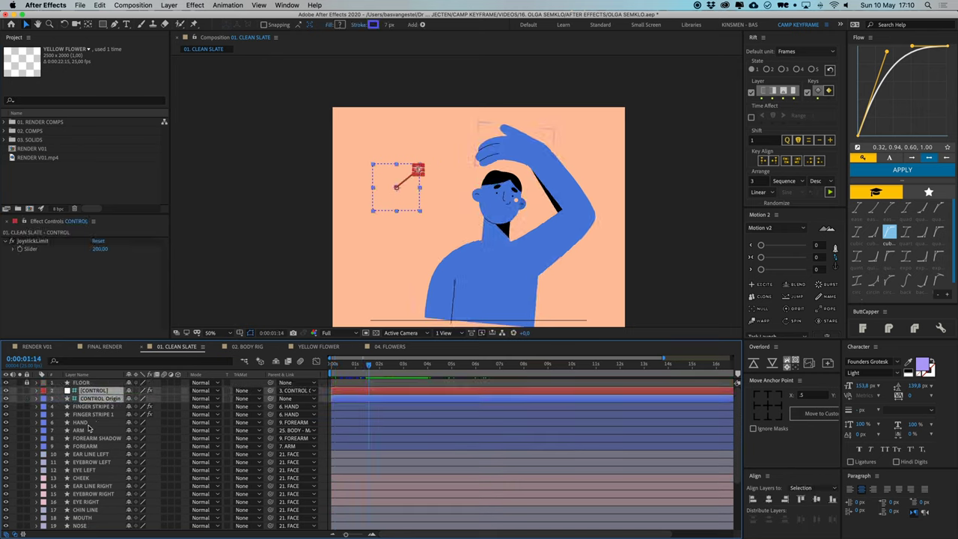
- Pre-compose the joystick control and all character layers, excluding FLOOR and BG, into a composition named GUY FINAL
{"action": "scroll", "coordinate": [88, 427], "scroll_direction": "down", "scroll_amount": 3}
{"action": "key", "text": "super+a"}
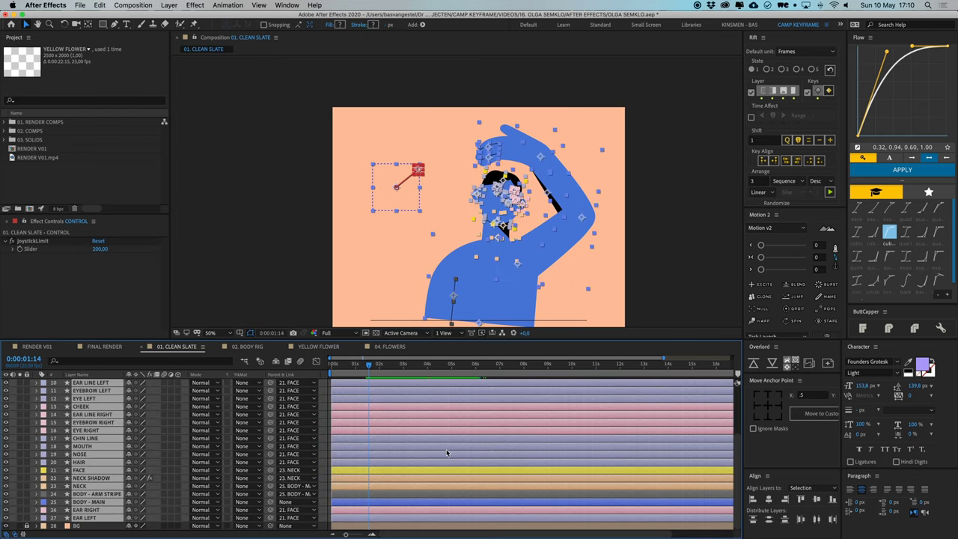
{"action": "key", "text": "super+shift+c"}
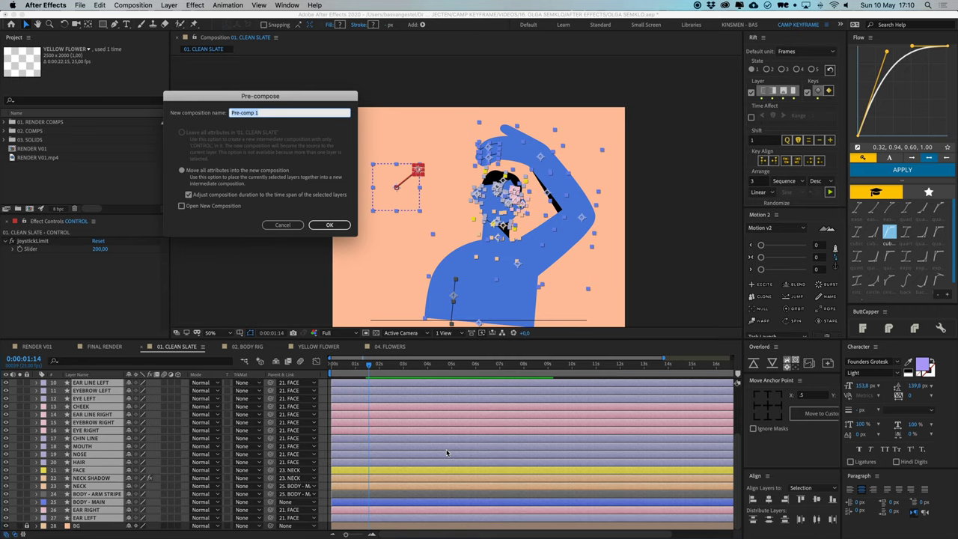
{"action": "type", "text": "GUY FINAL"}
{"action": "key", "text": "Return"}
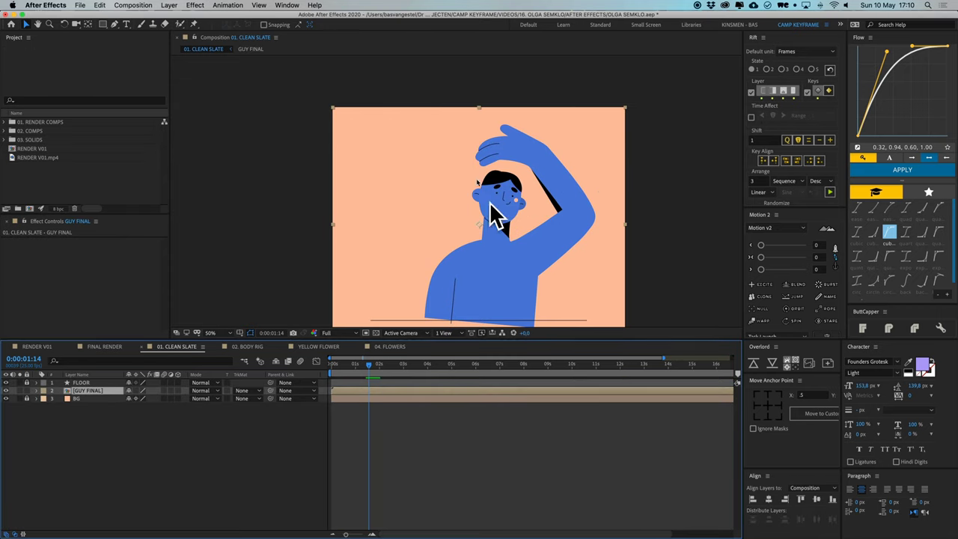
- Open the GUY FINAL precomp to view its rig layers, and return to 01. CLEAN SLATE through the composition mini-flowchart
{"action": "left_click_drag", "start_coordinate": [506, 219], "coordinate": [482, 207]}
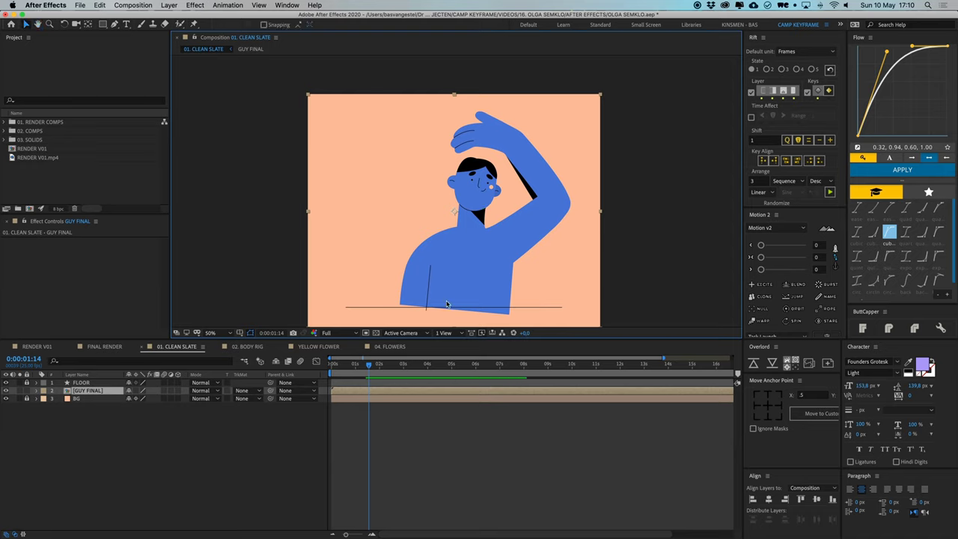
{"action": "left_click", "coordinate": [452, 405]}
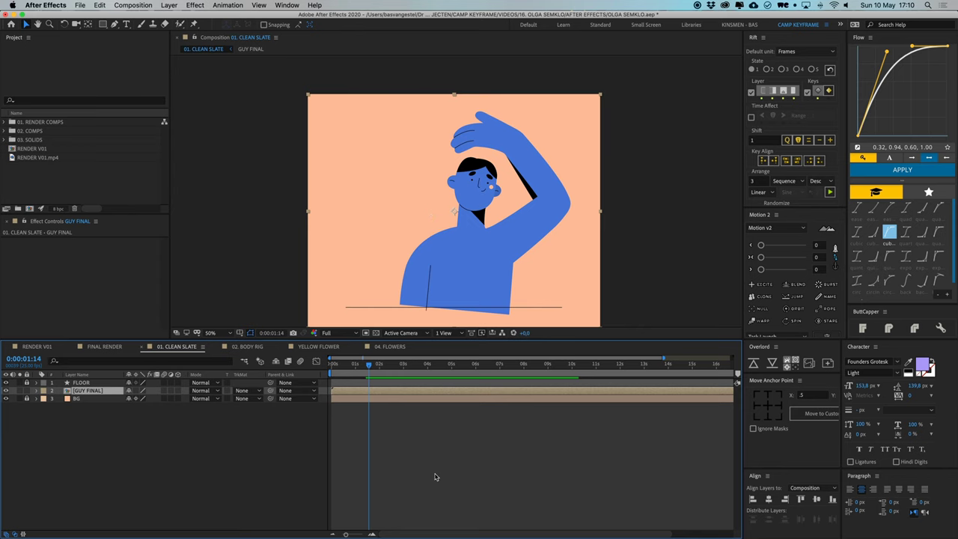
{"action": "double_click", "coordinate": [383, 393]}
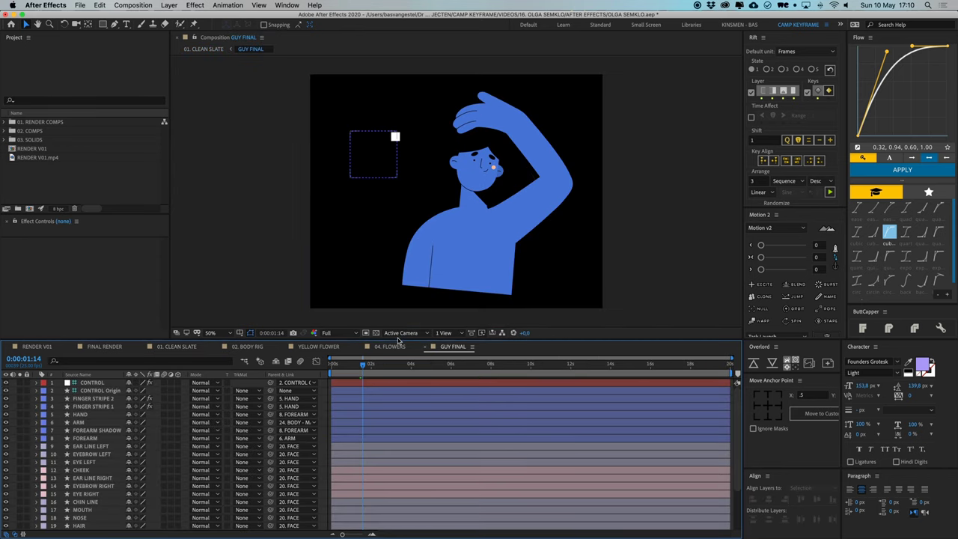
{"action": "key", "text": "Tab"}
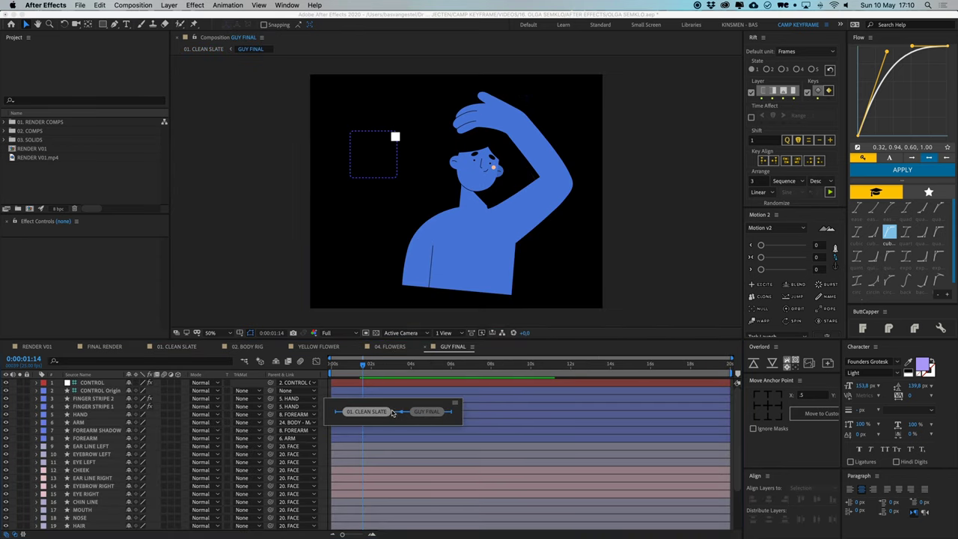
{"action": "left_click", "coordinate": [370, 412]}
{"action": "left_click", "coordinate": [509, 474]}
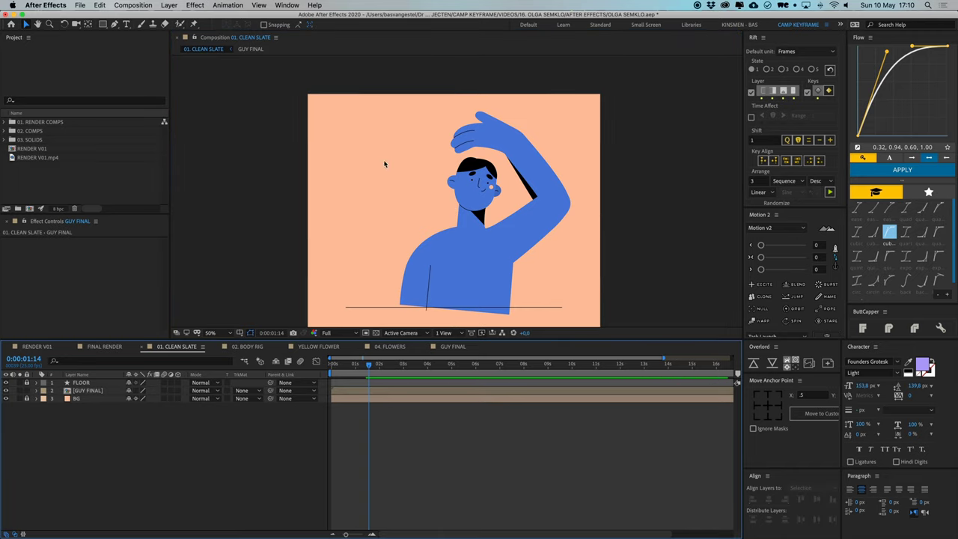
- View the GUY FINAL rig layers again and return to 01. CLEAN SLATE through the composition mini-flowchart
{"action": "left_click", "coordinate": [451, 348]}
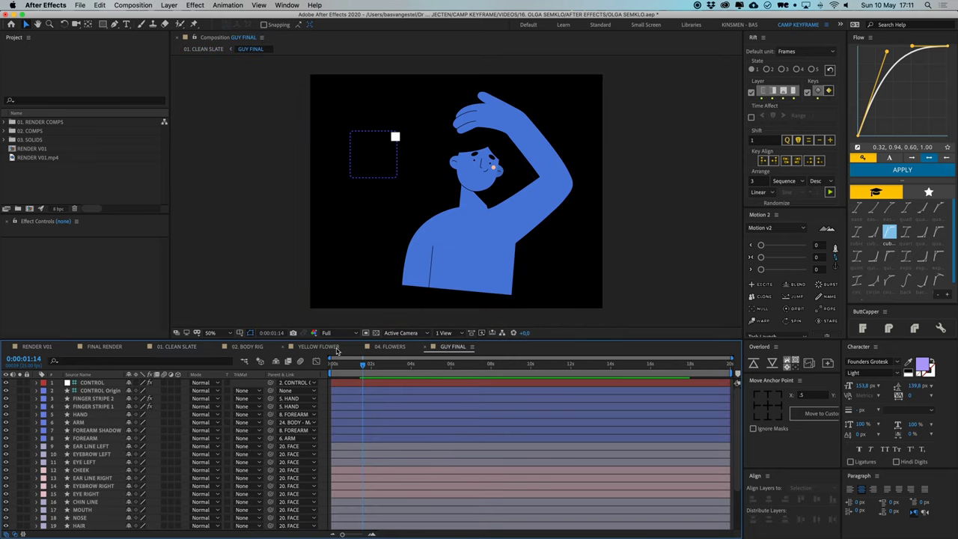
{"action": "key", "text": "Tab"}
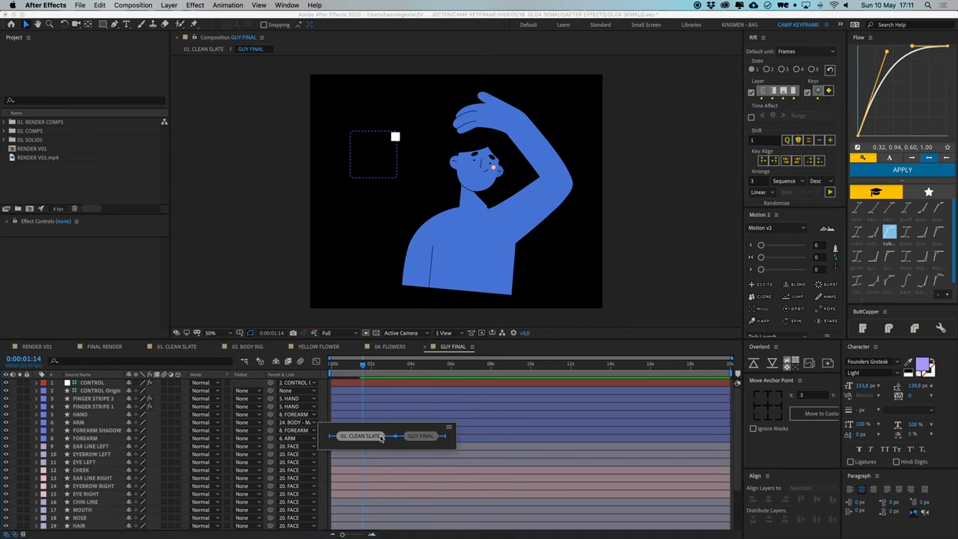
{"action": "left_click", "coordinate": [378, 437]}
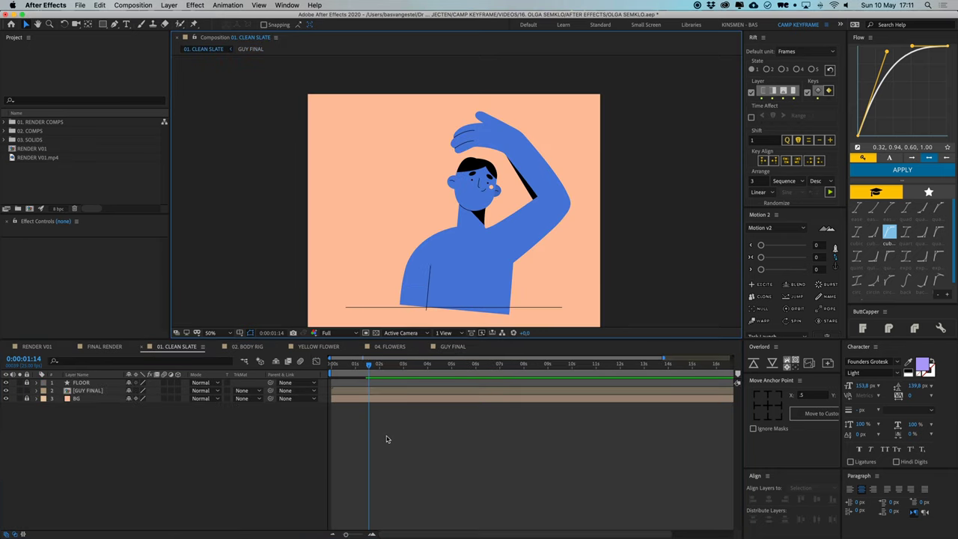
- Open the GUY FINAL precomp from 01. CLEAN SLATE and bring up the Joysticks 'n Sliders script
{"action": "double_click", "coordinate": [385, 394]}
{"action": "left_click", "coordinate": [287, 5]}
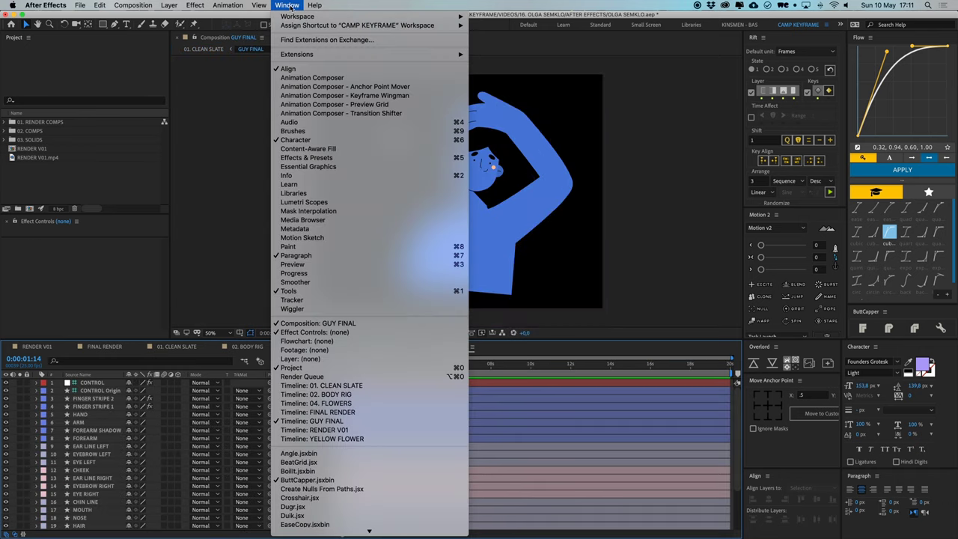
{"action": "scroll", "coordinate": [341, 464], "scroll_direction": "down", "scroll_amount": 4}
{"action": "left_click", "coordinate": [340, 453]}
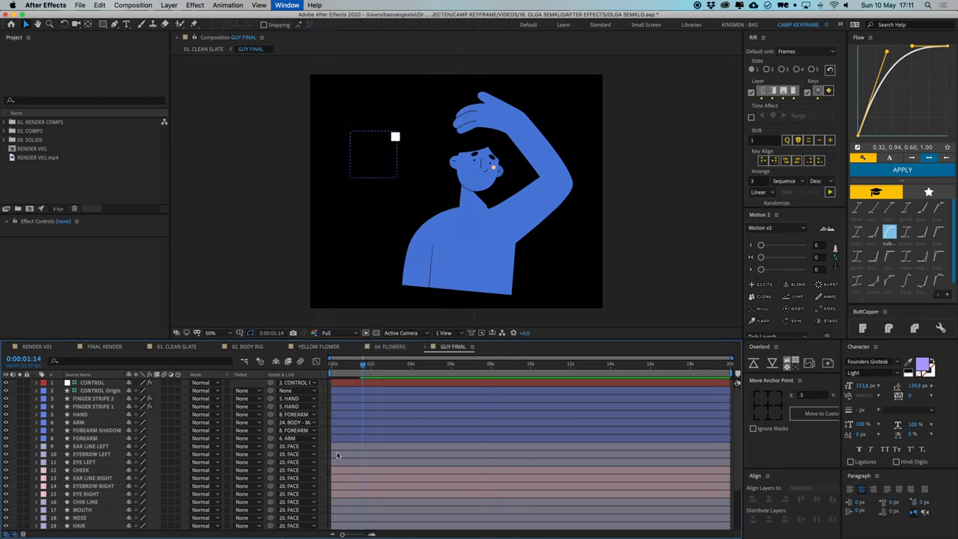
- Choose 01. CLEAN SLATE as the parent composition and try moving the CONTROL and CONTROL Origin layers to it together
{"action": "left_click", "coordinate": [358, 384]}
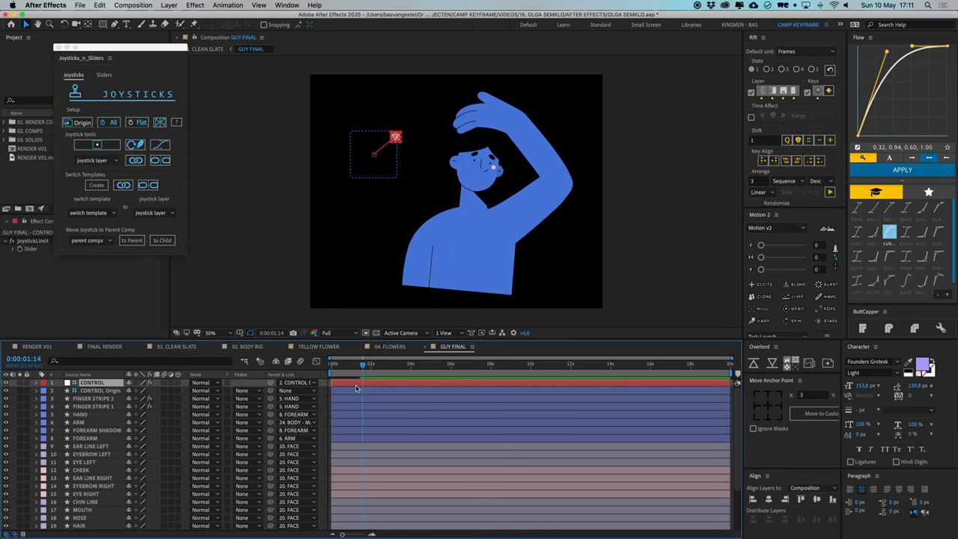
{"action": "left_click", "coordinate": [356, 393], "text": "shift"}
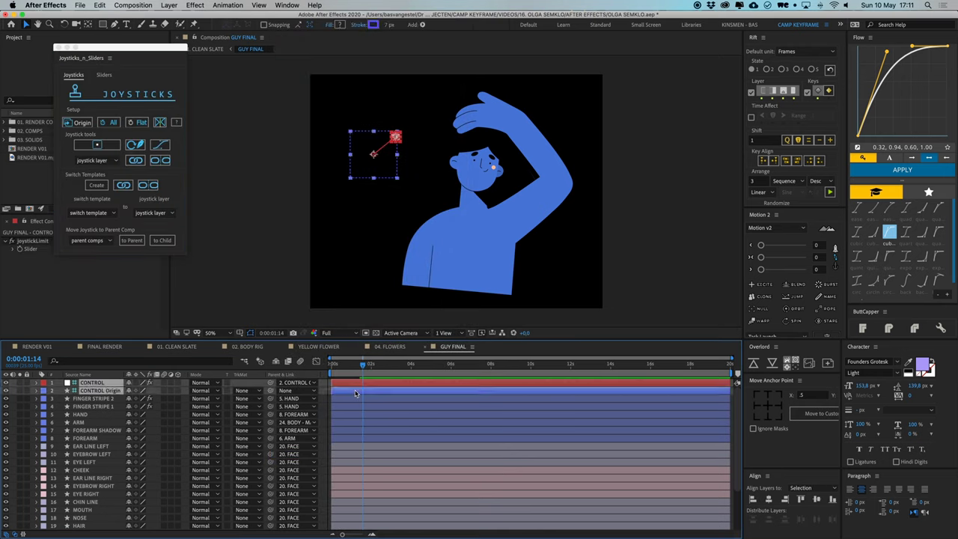
{"action": "left_click", "coordinate": [88, 240]}
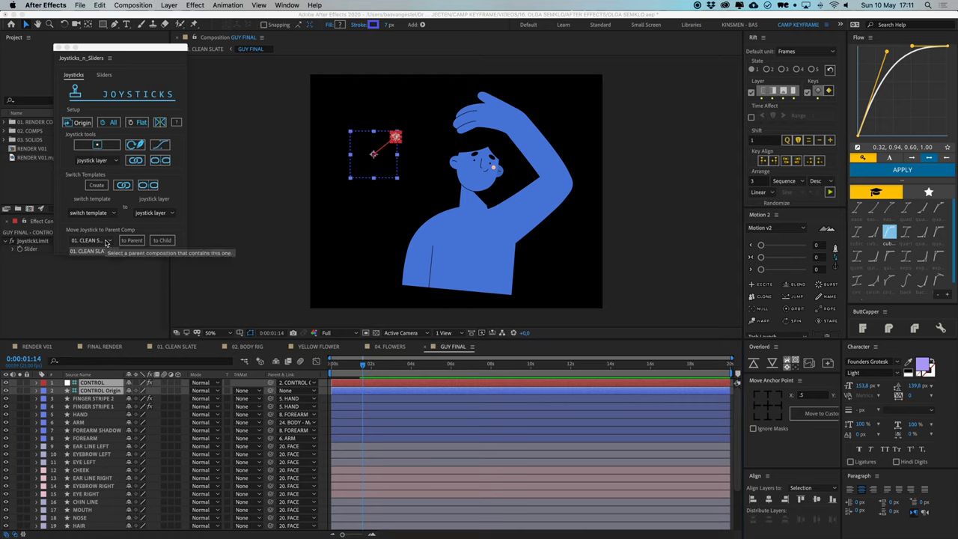
{"action": "left_click", "coordinate": [105, 251]}
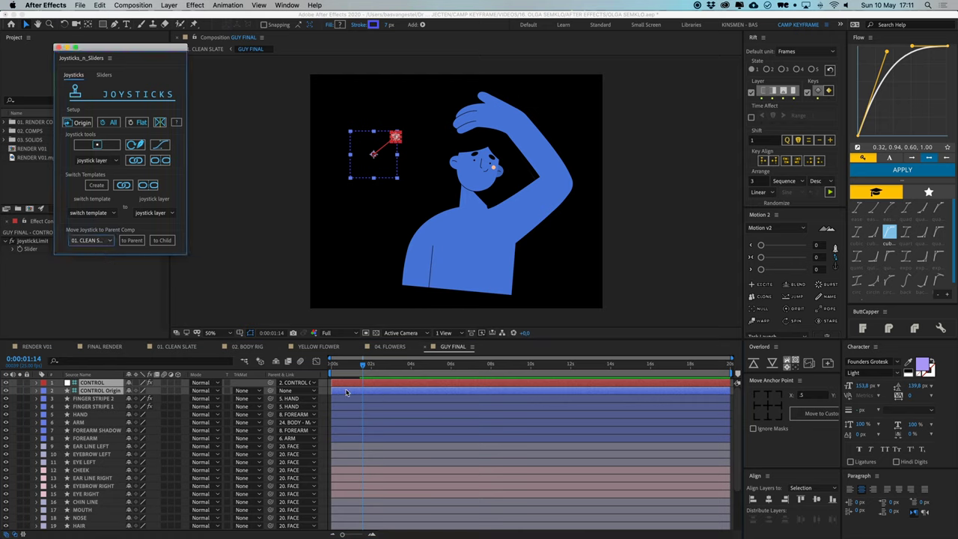
{"action": "left_click", "coordinate": [132, 241]}
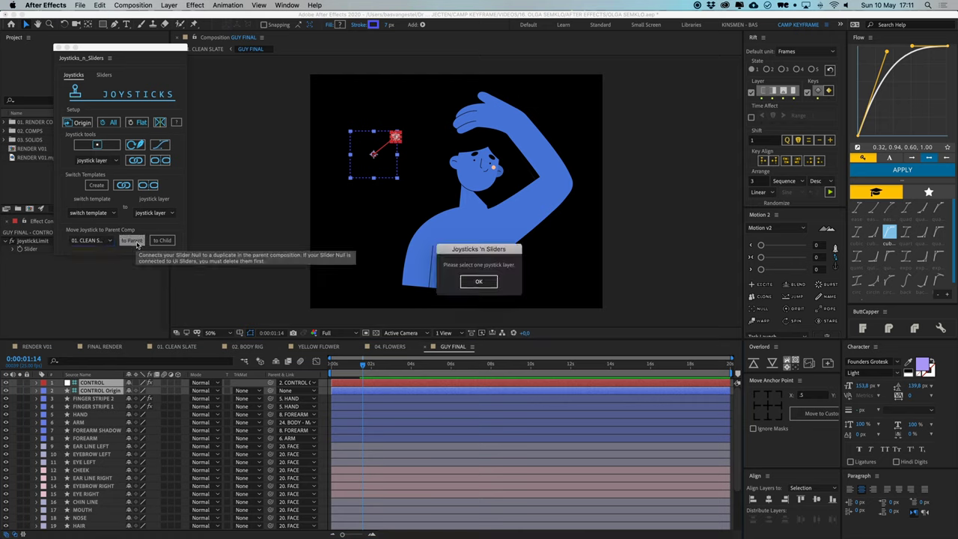
{"action": "left_click", "coordinate": [483, 280]}
- Move the joystick to the parent composition 01. CLEAN SLATE with only the CONTROL layer selected
{"action": "left_click", "coordinate": [356, 408]}
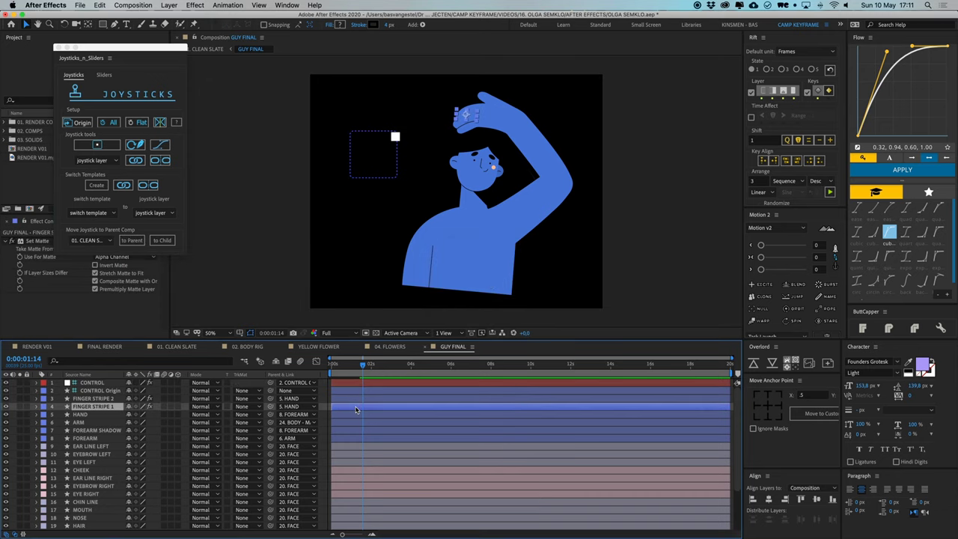
{"action": "left_click", "coordinate": [351, 386]}
{"action": "left_click", "coordinate": [132, 241]}
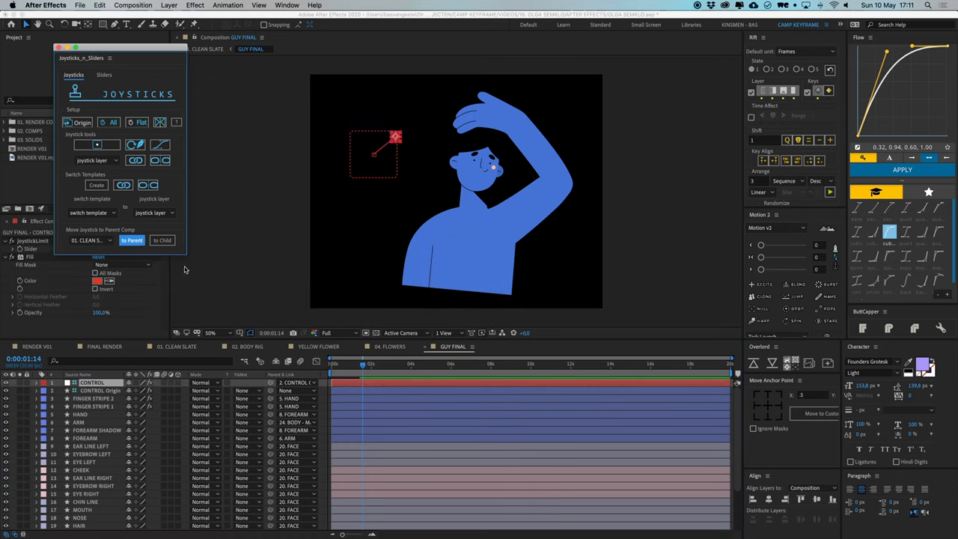
- Check the joystick layers in 01. CLEAN SLATE and compare them with the rig in GUY FINAL
{"action": "key", "text": "Tab"}
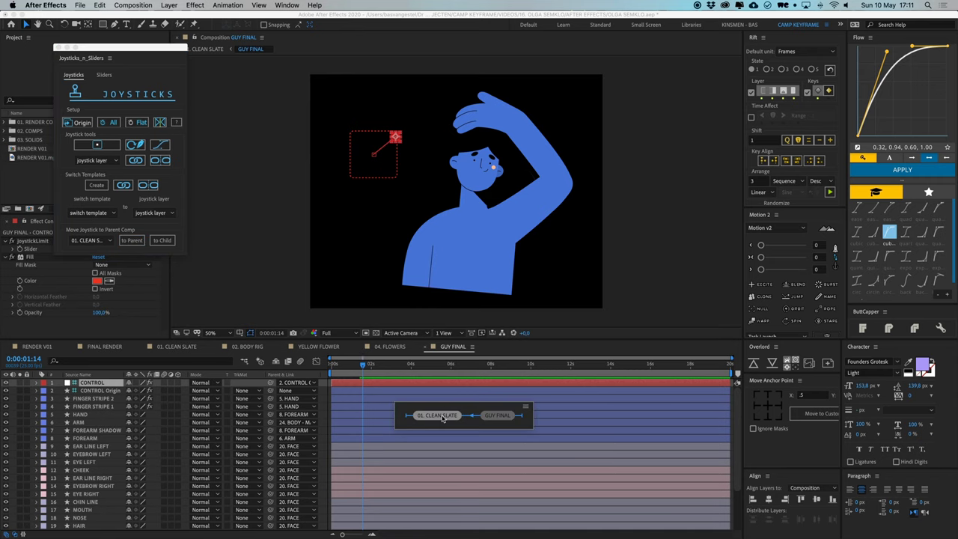
{"action": "left_click", "coordinate": [441, 417]}
{"action": "left_click", "coordinate": [385, 385]}
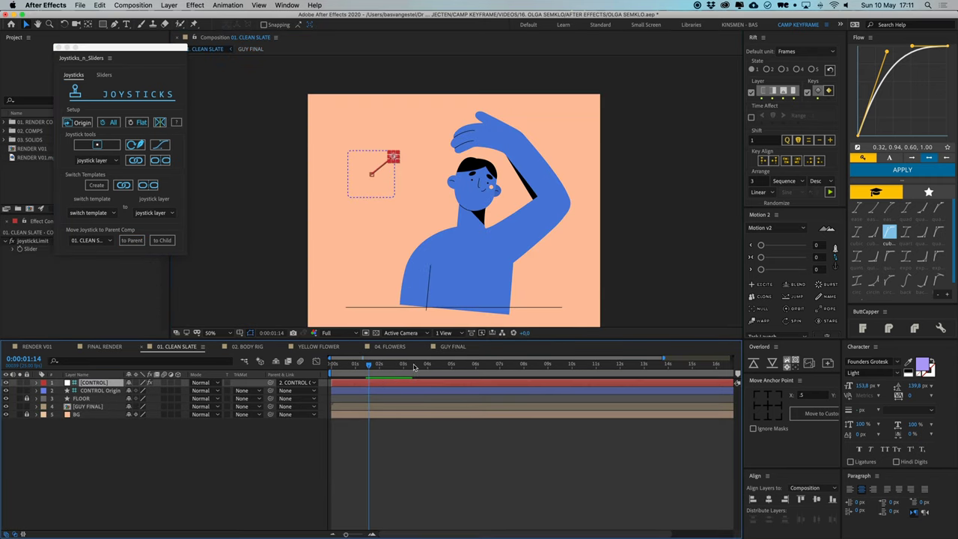
{"action": "left_click", "coordinate": [453, 349]}
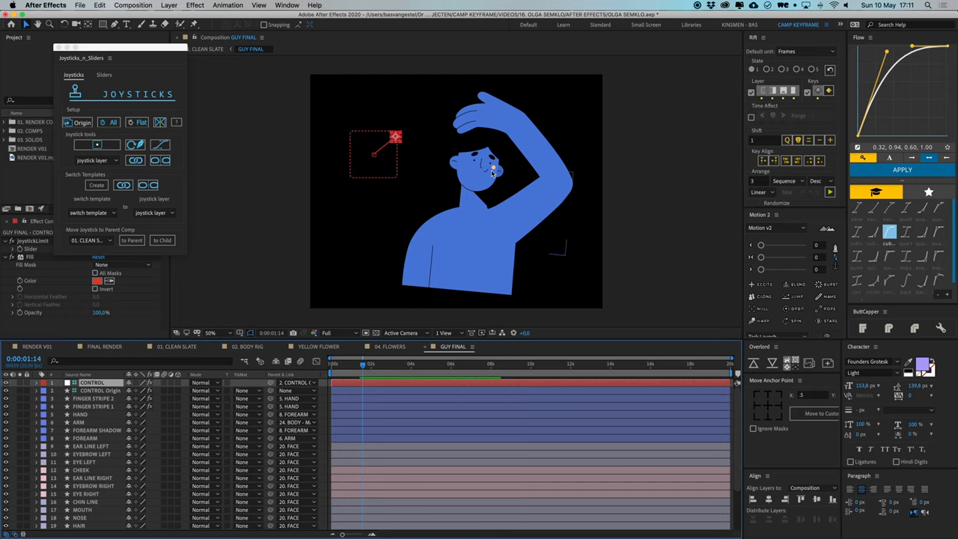
{"action": "left_click", "coordinate": [178, 348]}
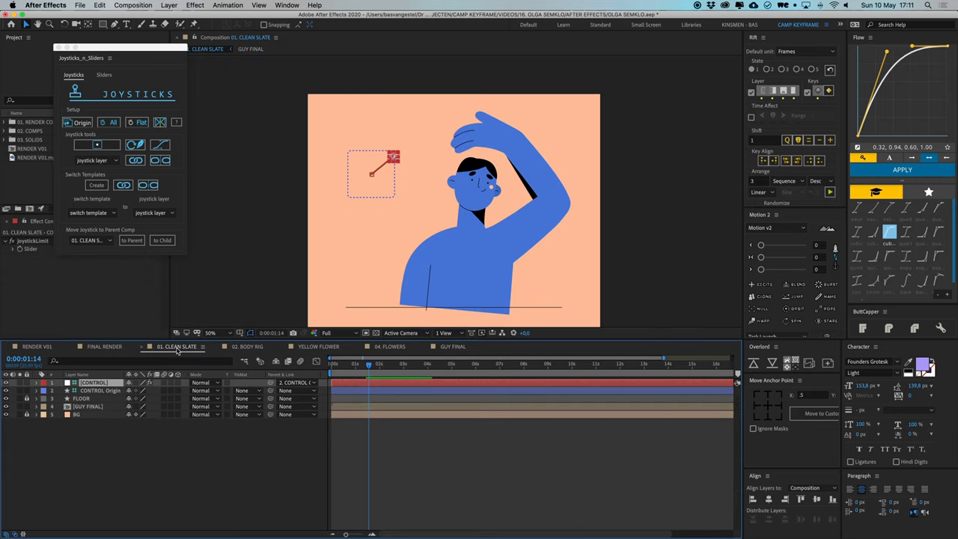
- Reveal the CONTROL layer's Position keyframes in 01. CLEAN SLATE and scrub the animation back to 0:00
{"action": "left_click", "coordinate": [401, 385]}
{"action": "key", "text": "u"}
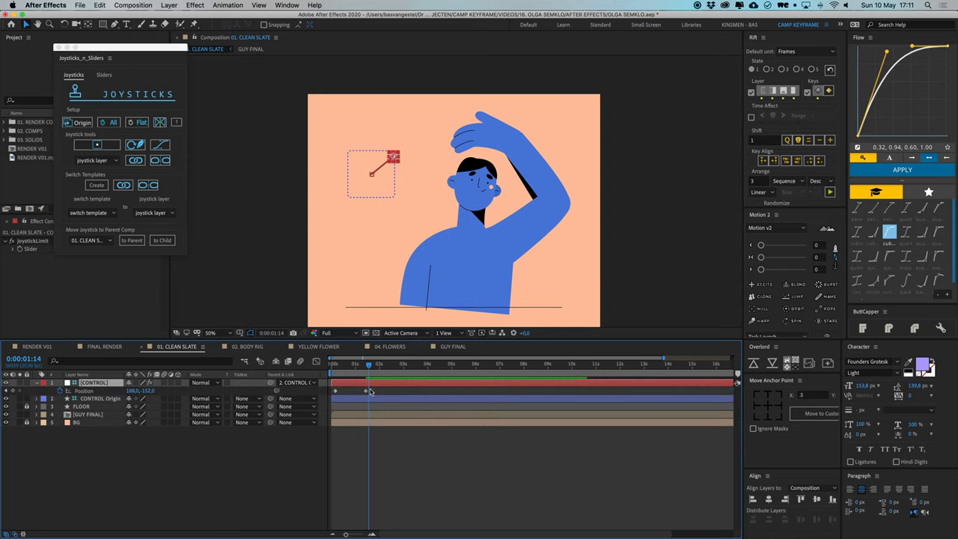
{"action": "left_click_drag", "start_coordinate": [368, 366], "coordinate": [330, 391]}
{"action": "left_click", "coordinate": [409, 445]}
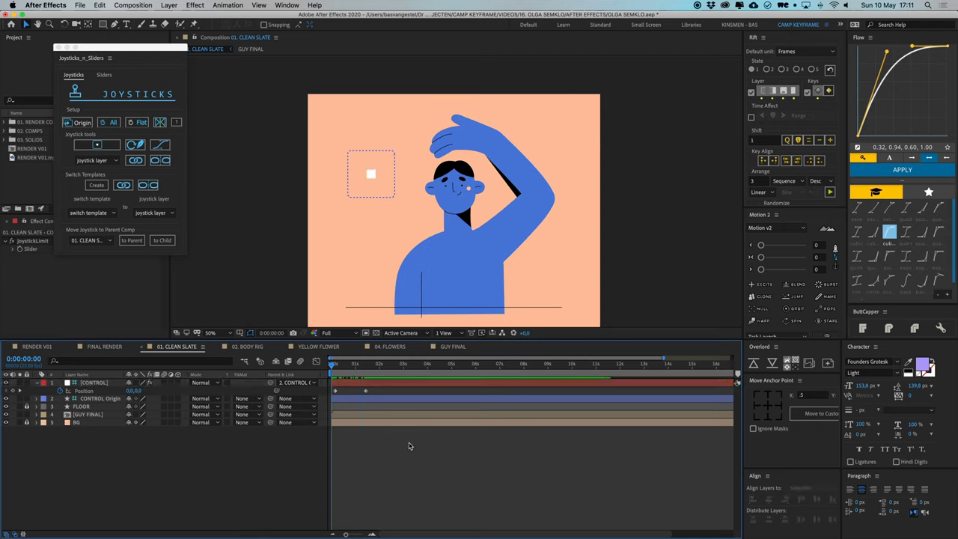
{"action": "left_click", "coordinate": [366, 390]}
{"action": "left_click", "coordinate": [391, 451]}
{"action": "left_click", "coordinate": [406, 391]}
{"action": "left_click", "coordinate": [441, 456]}
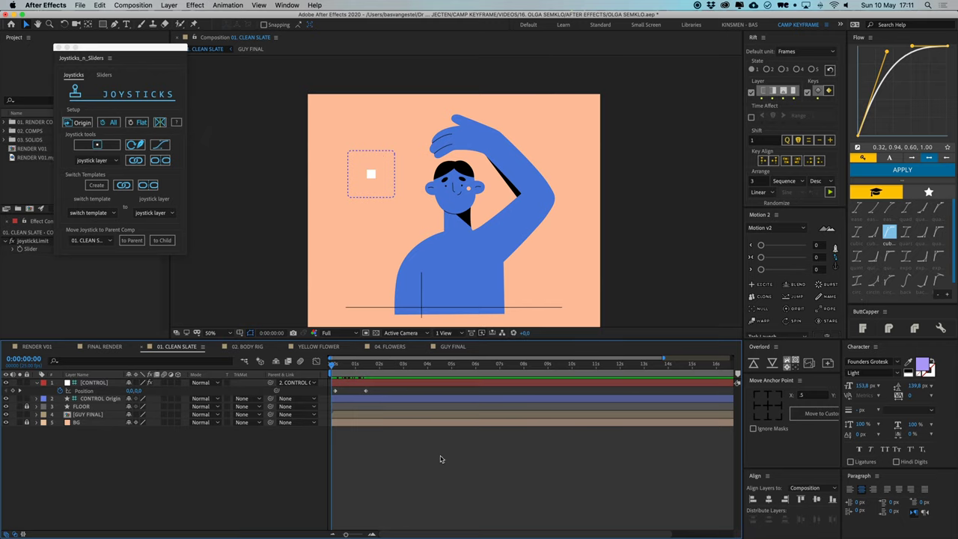